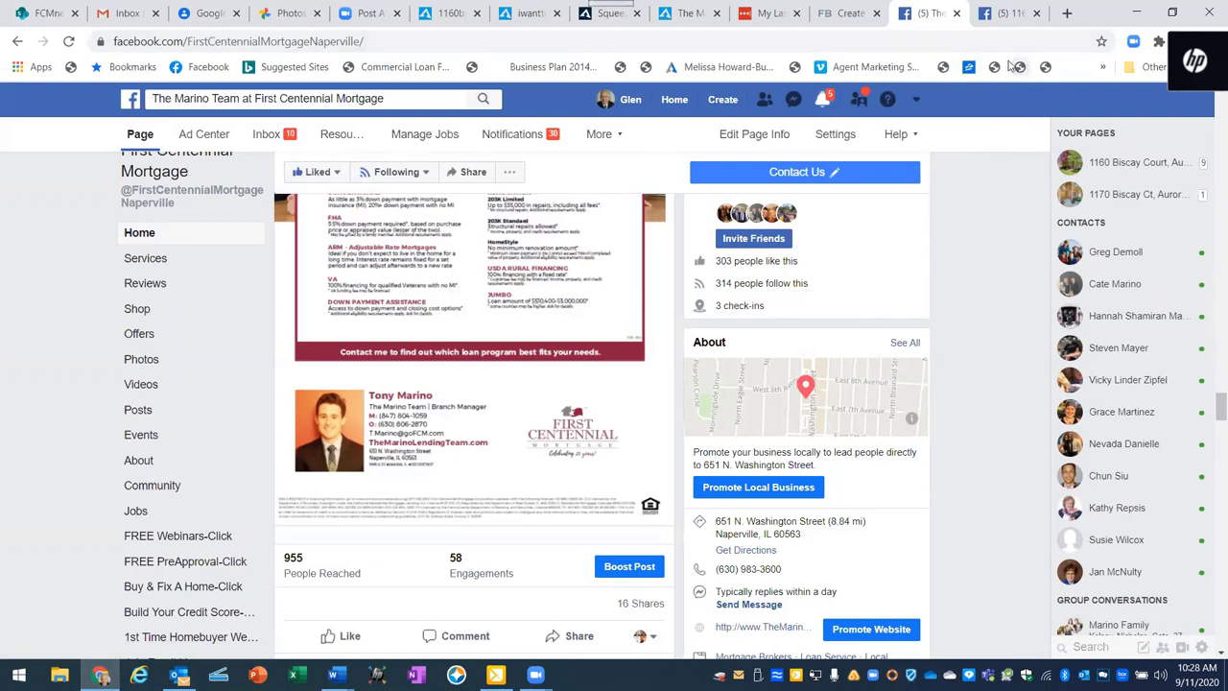
click(996, 11)
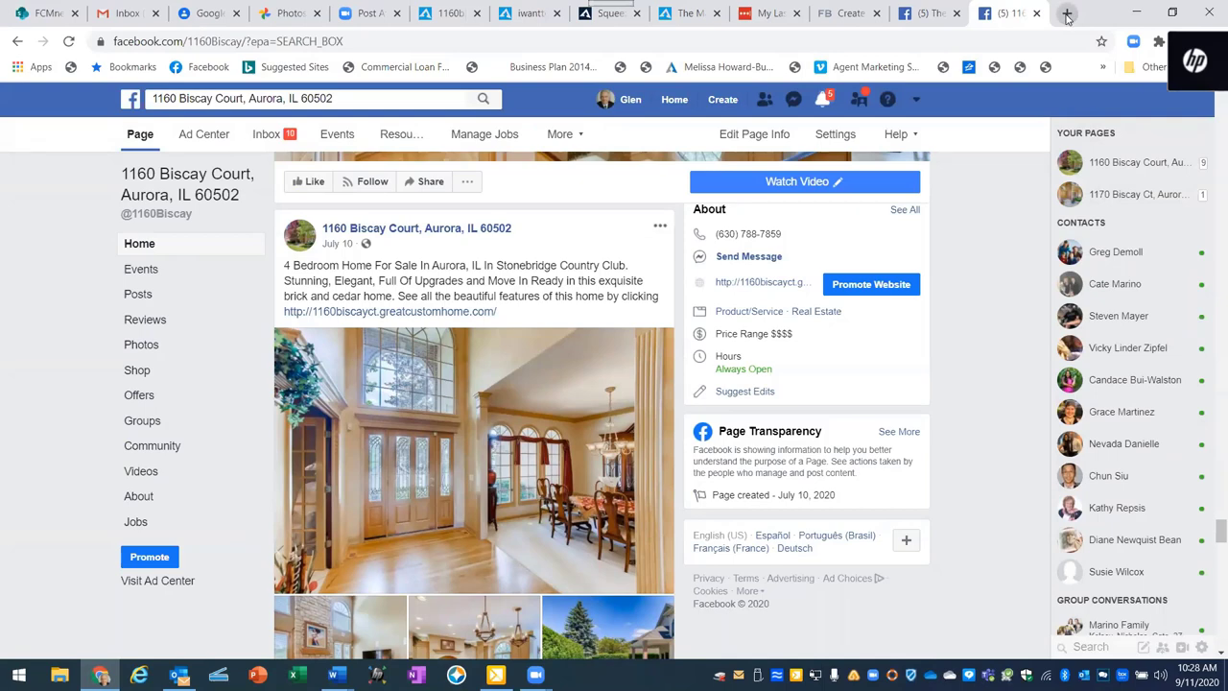
click(1067, 13)
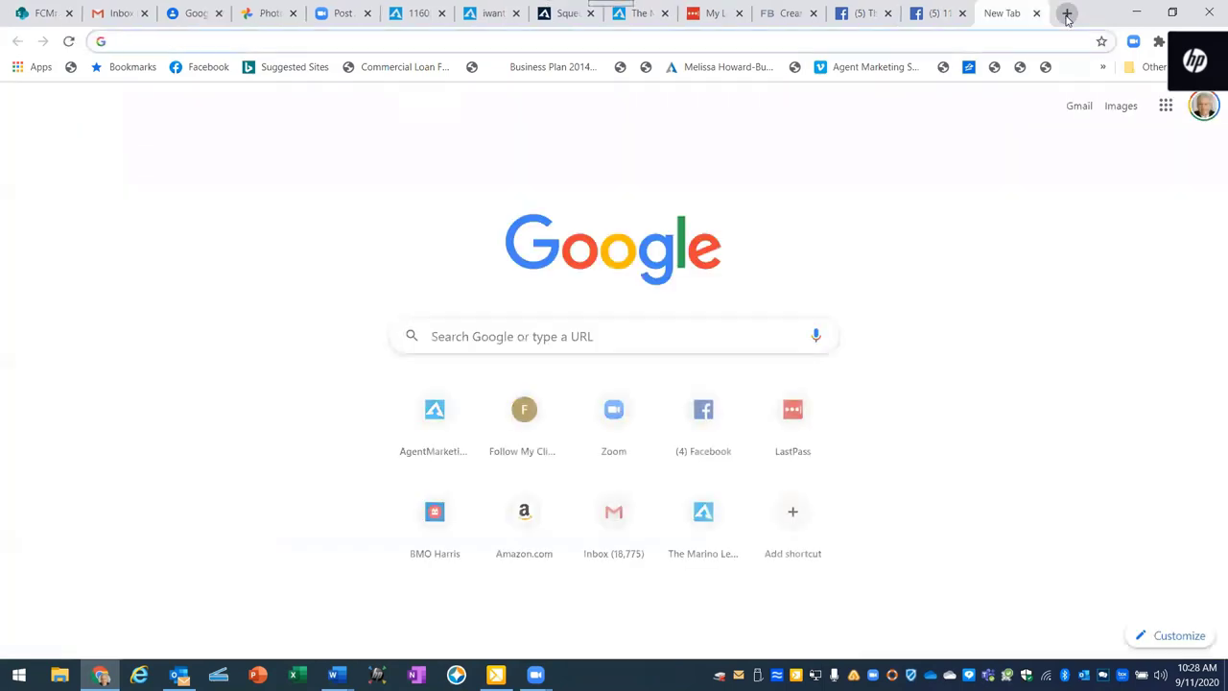
text(fac)
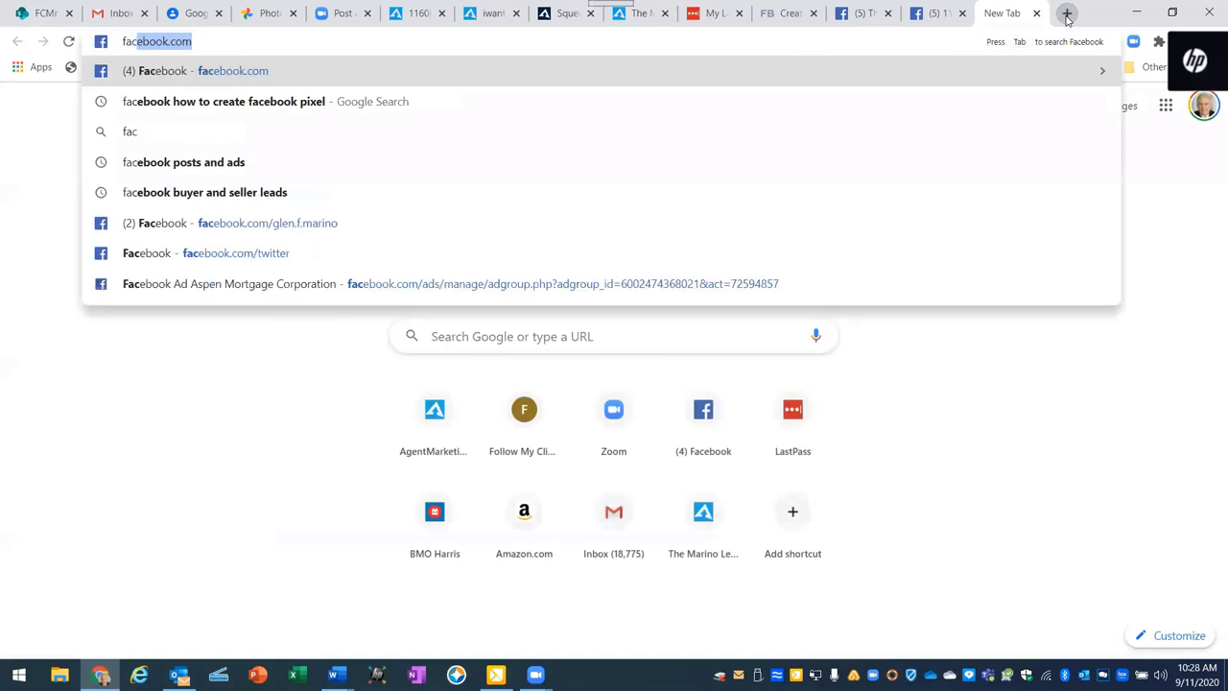
key(Return)
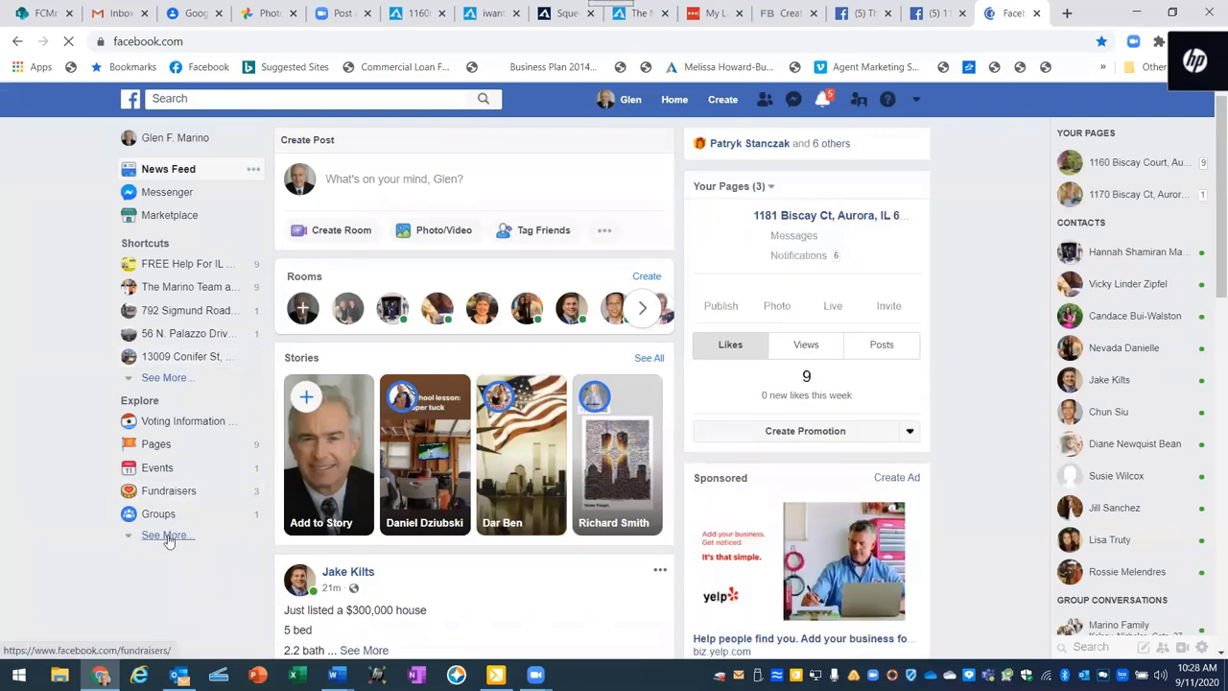
- Open Ads Manager from the sidebar's See More shortcuts, listing the 65 campaigns
scroll(179, 486, down, 2)
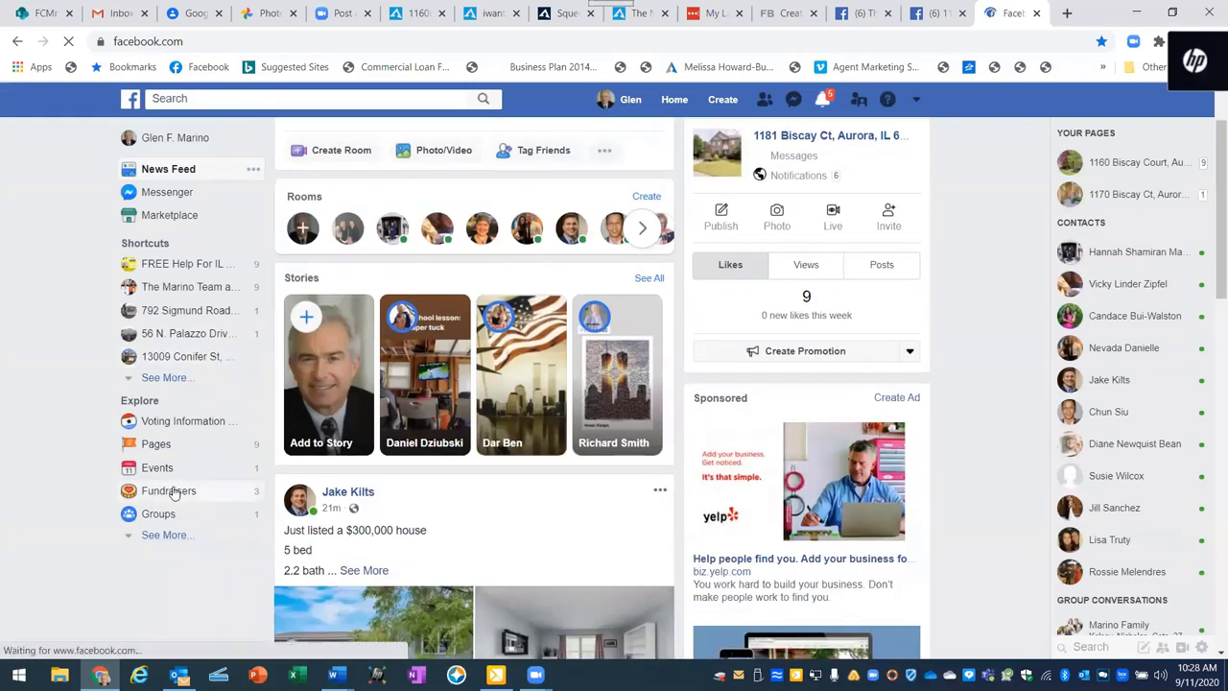
click(171, 535)
click(176, 538)
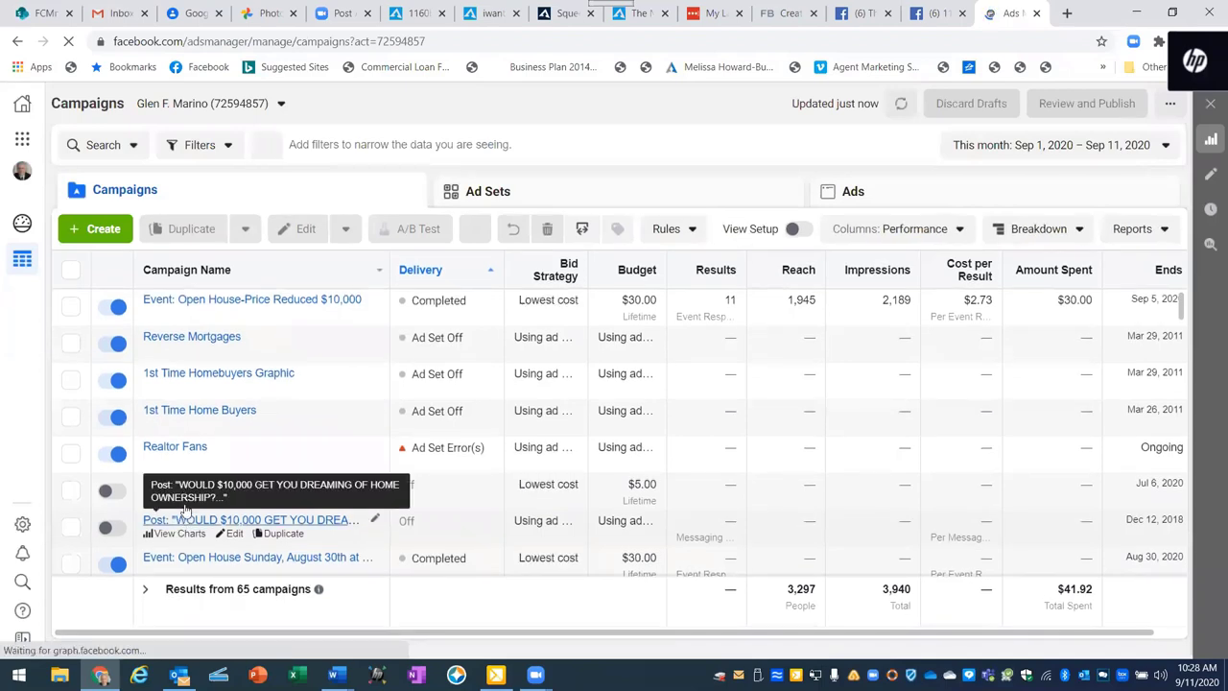
click(22, 140)
click(310, 195)
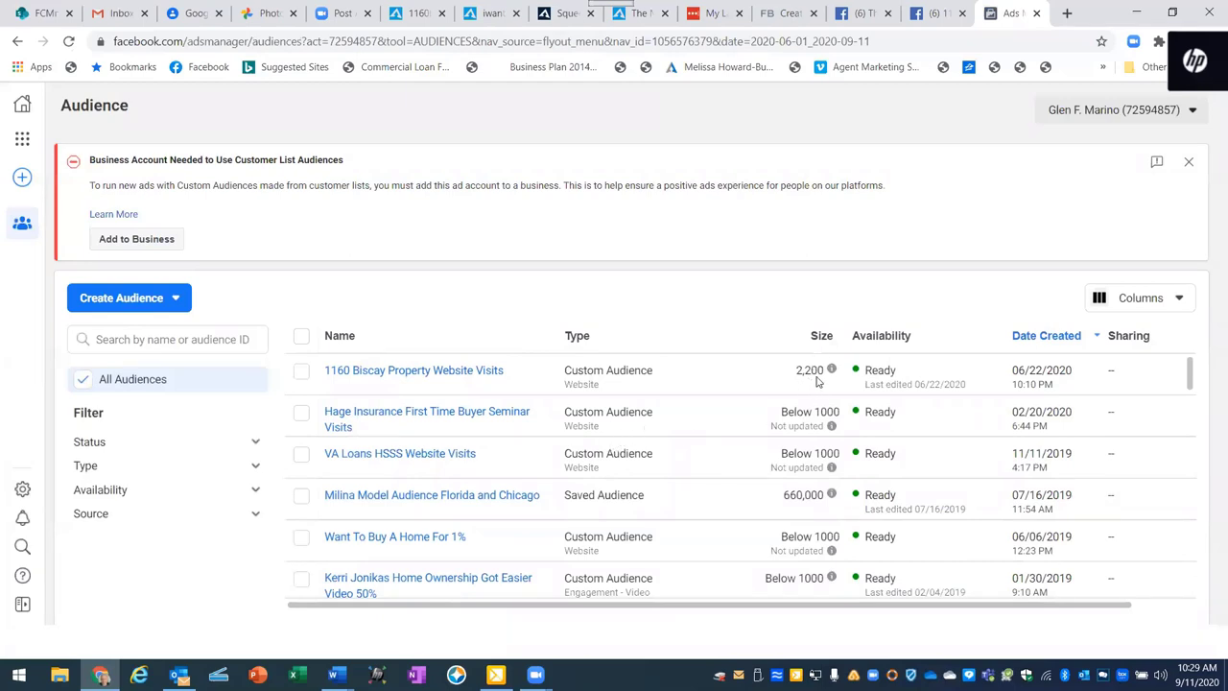
mouse_move(348, 372)
scroll(710, 393, down, 1)
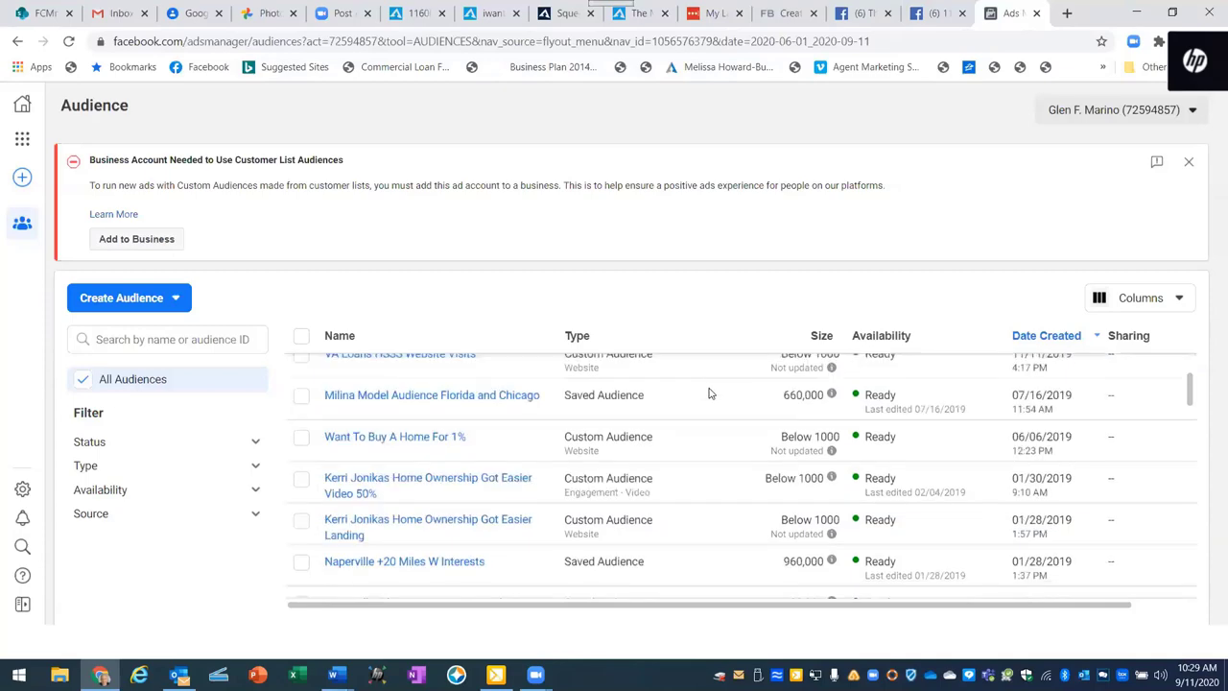
scroll(710, 393, down, 6)
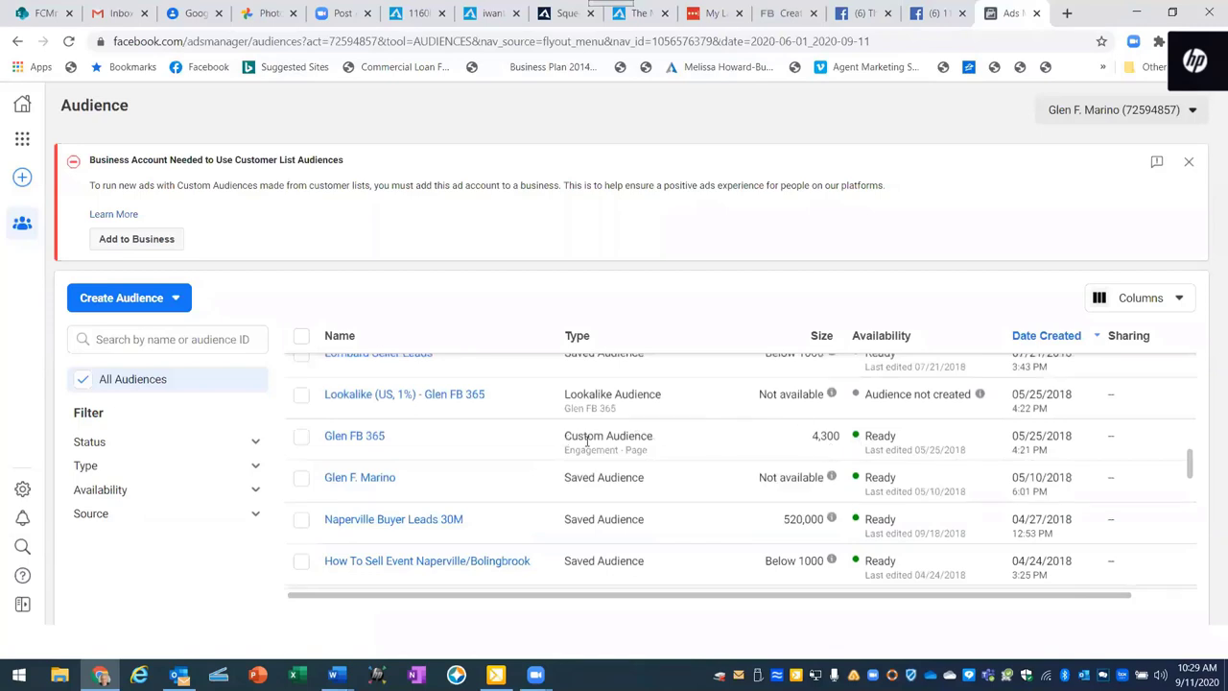
- Scroll the Ads Manager audience list back up to the top
mouse_move(340, 439)
scroll(770, 479, up, 1)
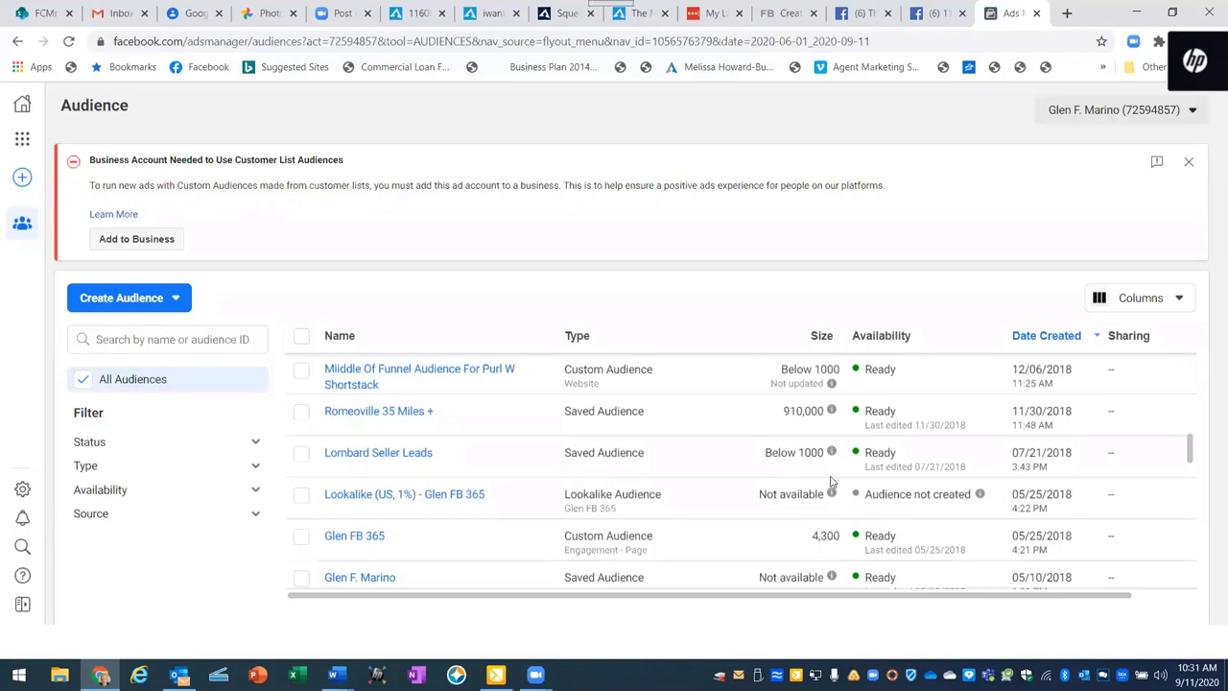
scroll(755, 476, up, 1)
scroll(768, 477, up, 2)
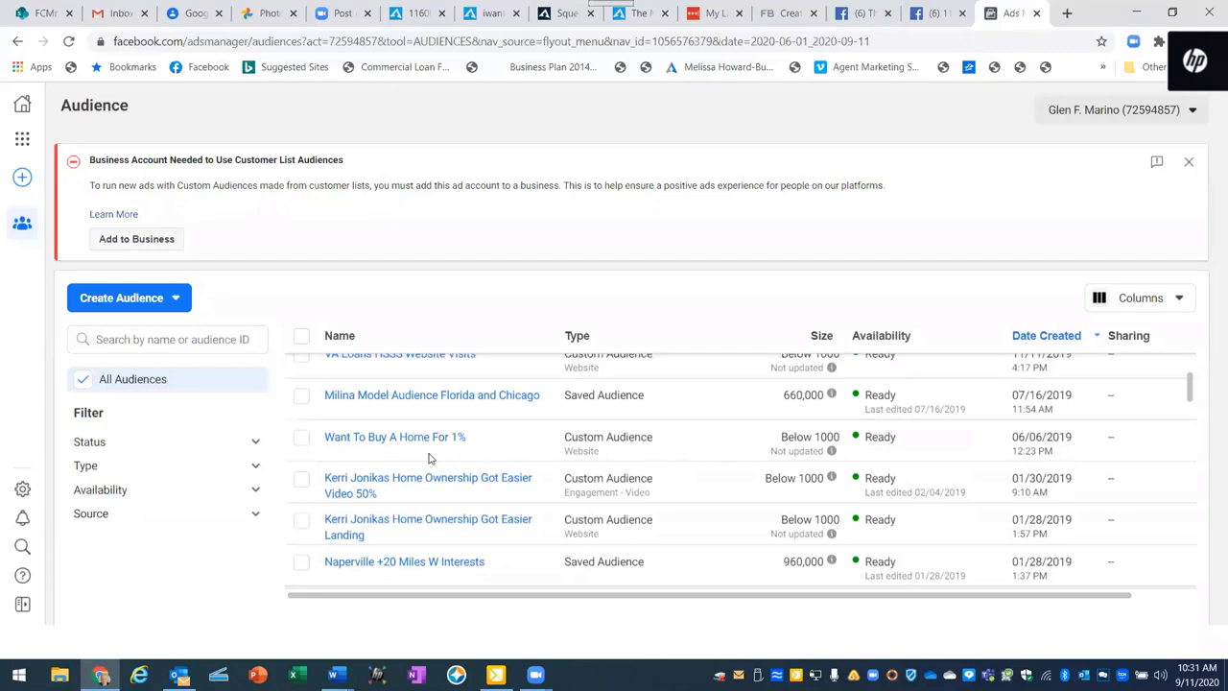
mouse_move(827, 455)
scroll(799, 470, up, 2)
- Bring the Class #7 lead-generation Word document to the front
mouse_move(329, 537)
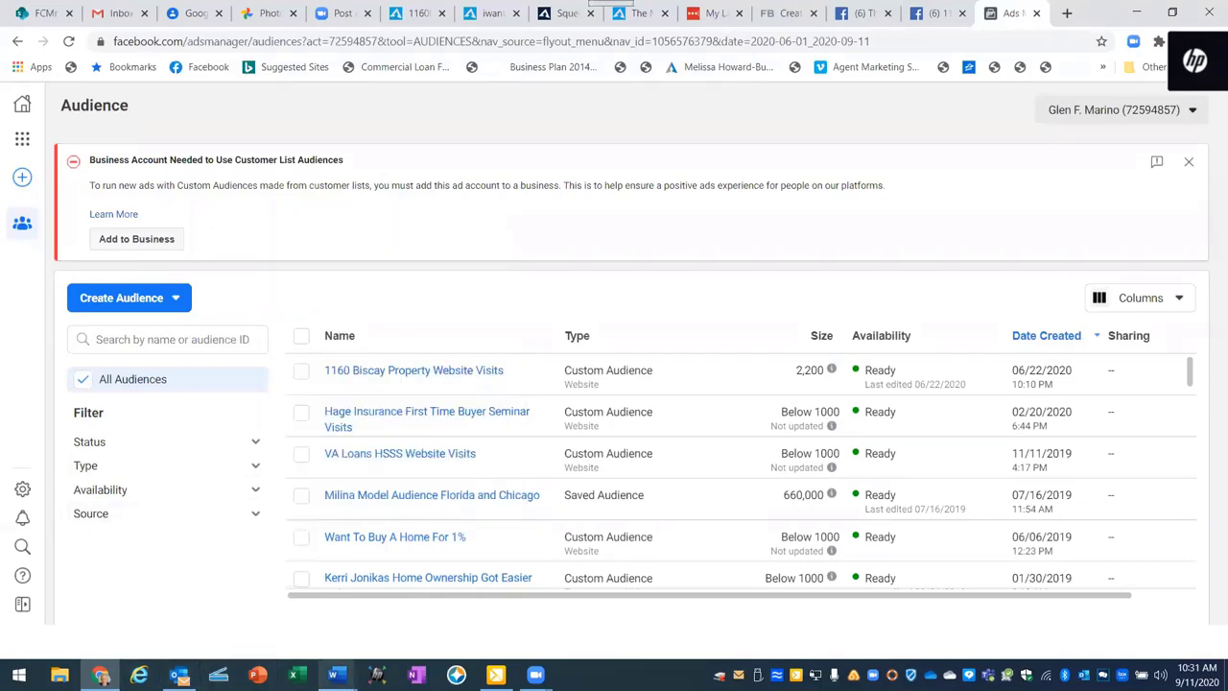
mouse_move(334, 674)
click(65, 631)
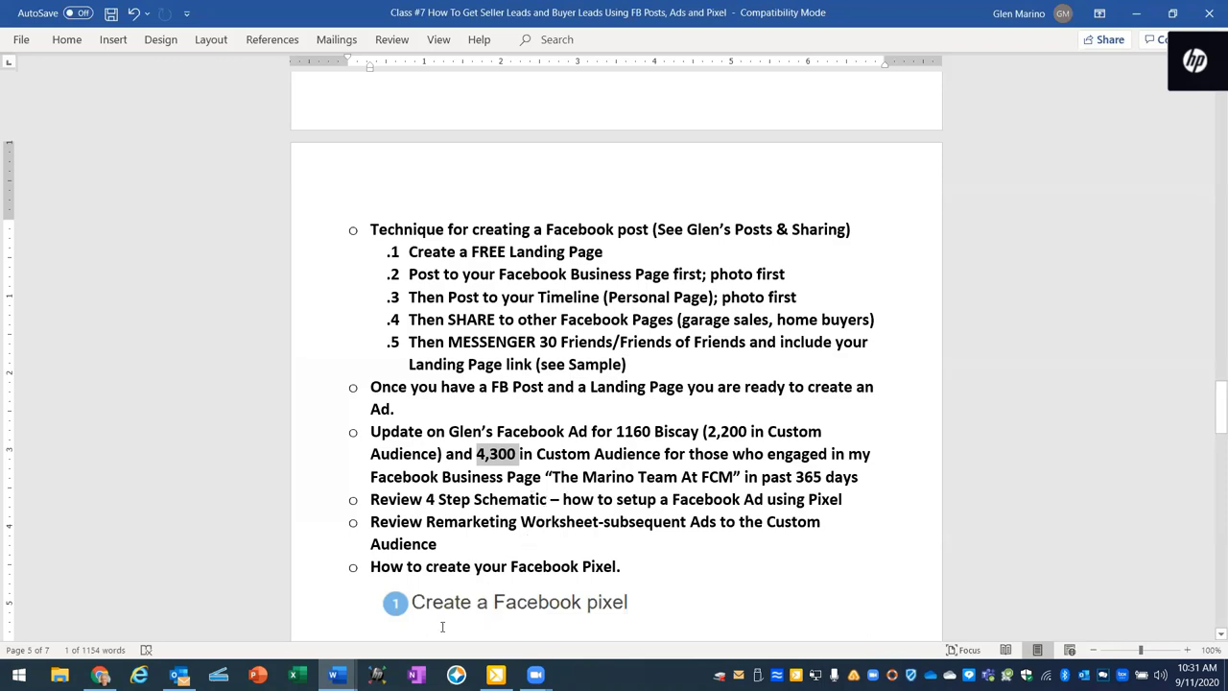
mouse_move(334, 675)
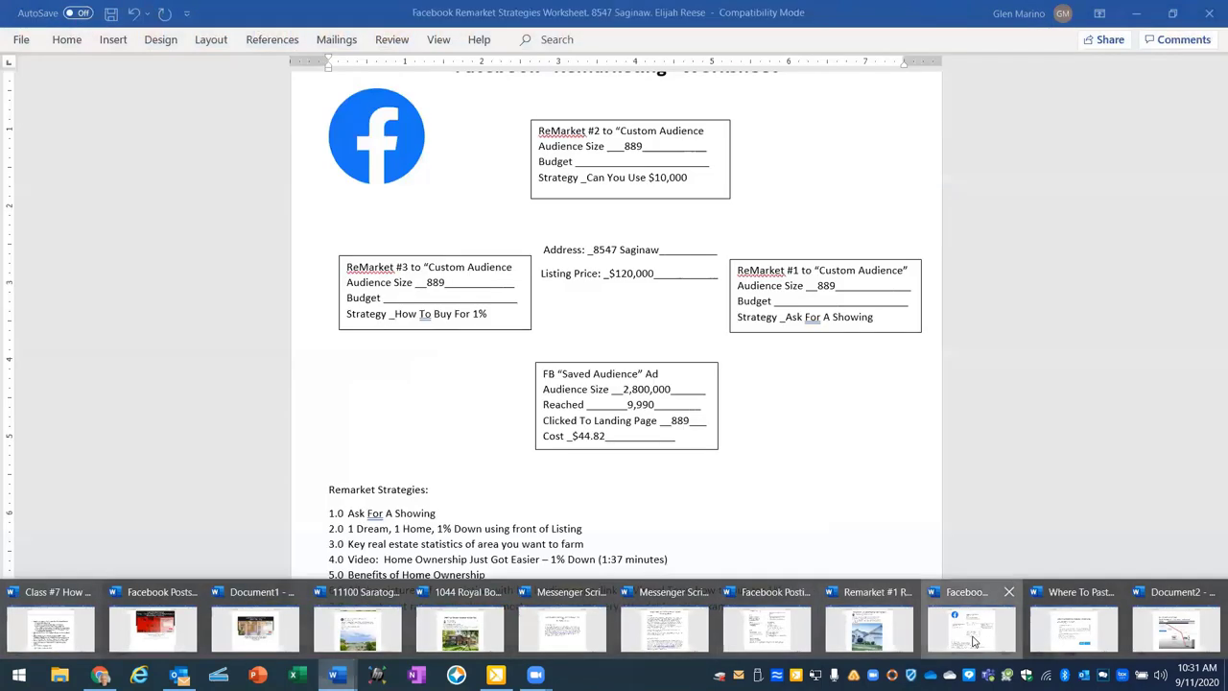
- Bring up the Facebook Posting and Ad Steps To Get Leads document and read down to its Week Later note
click(971, 629)
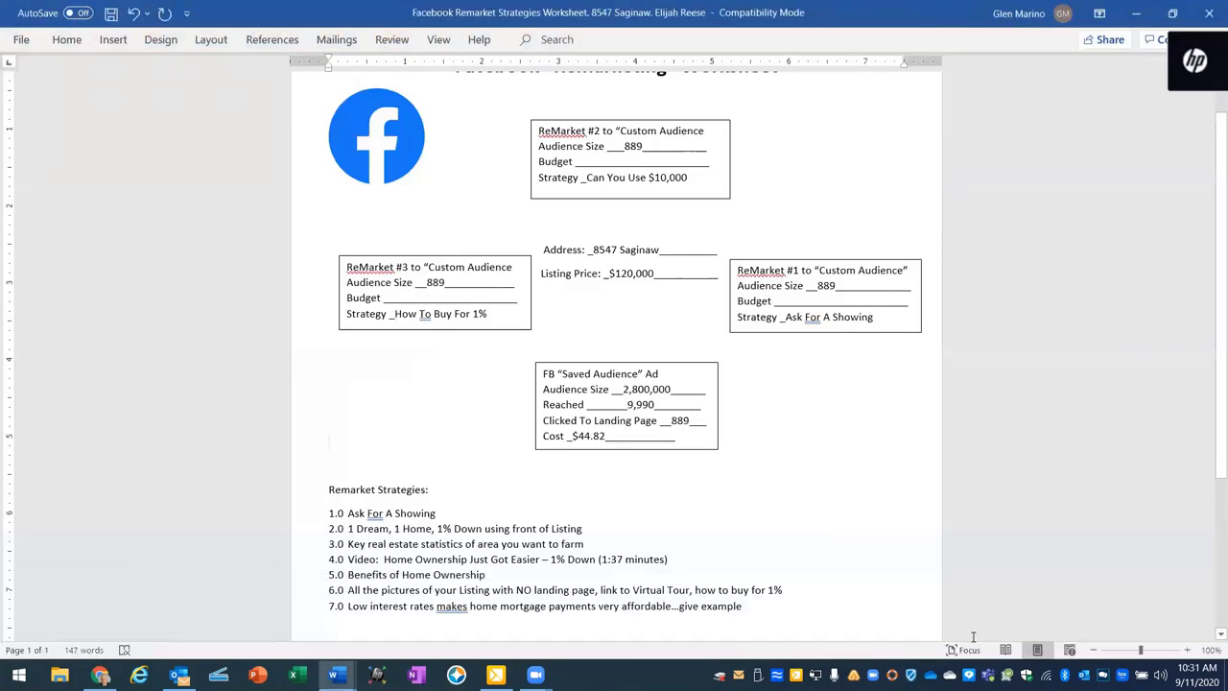
click(344, 665)
click(763, 627)
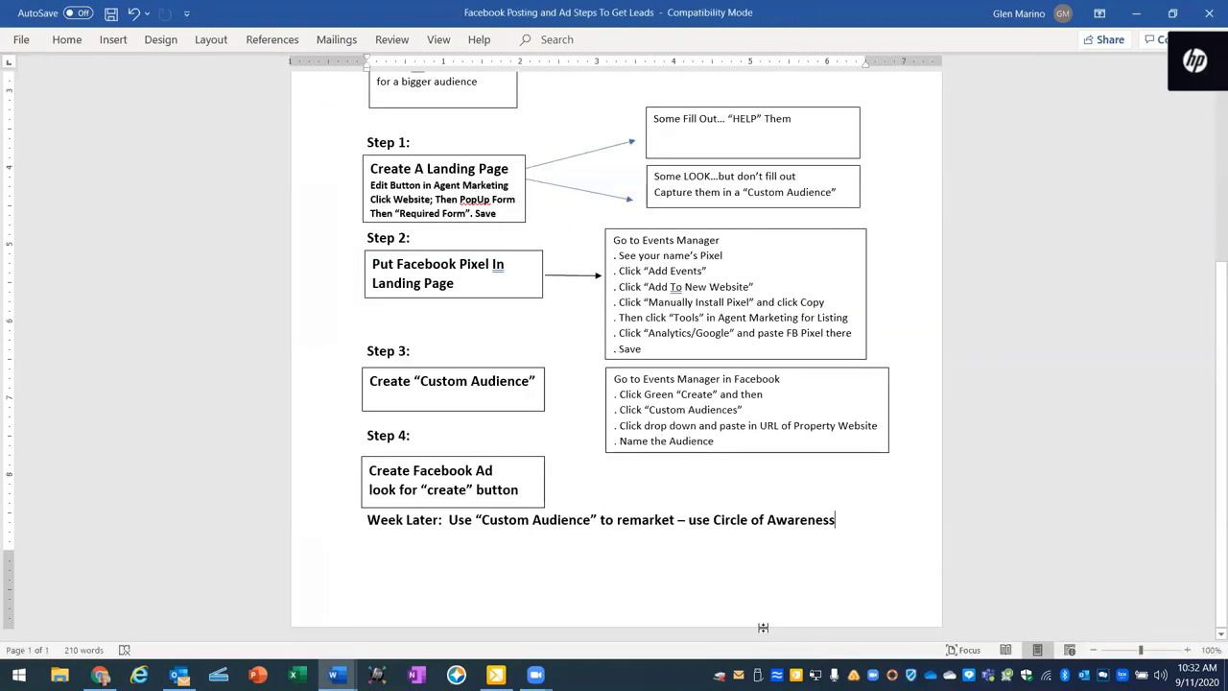
scroll(625, 522, up, 5)
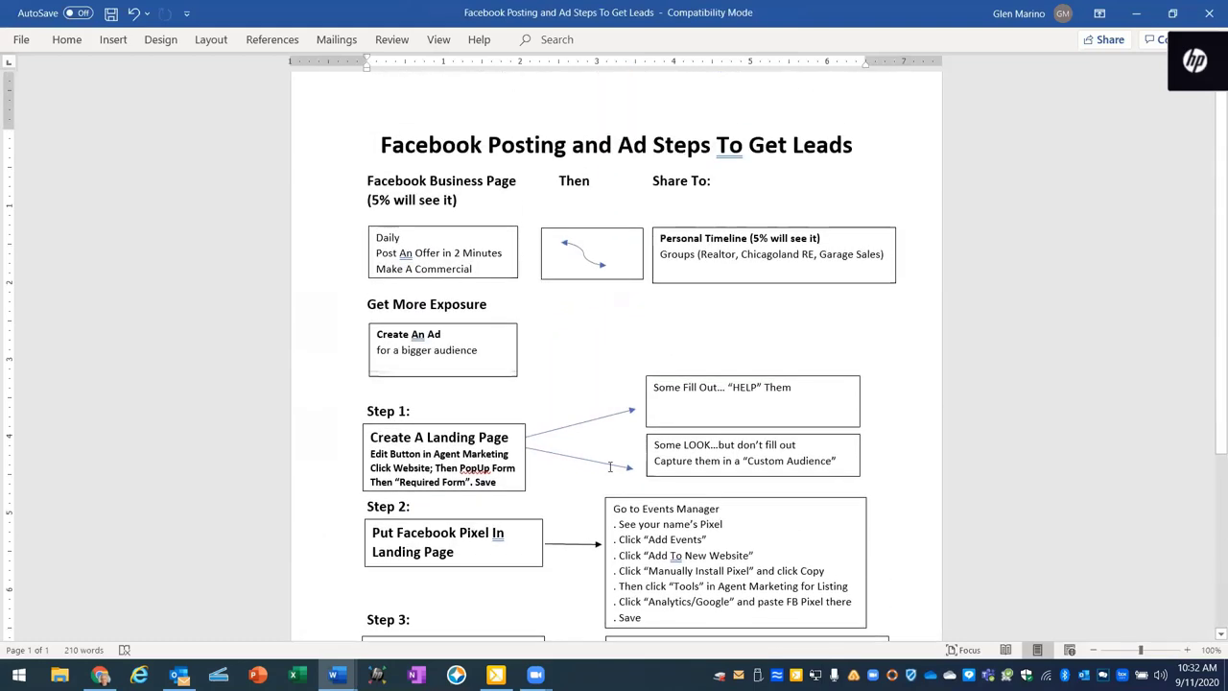
scroll(683, 209, down, 1)
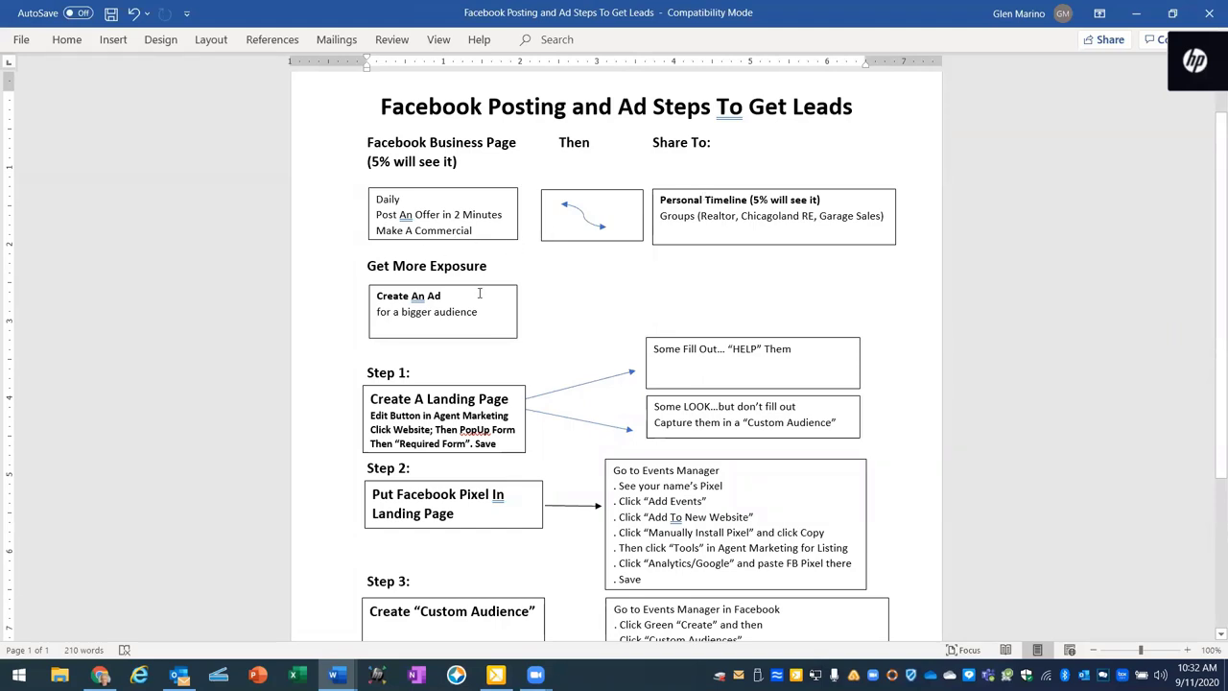
scroll(479, 295, down, 2)
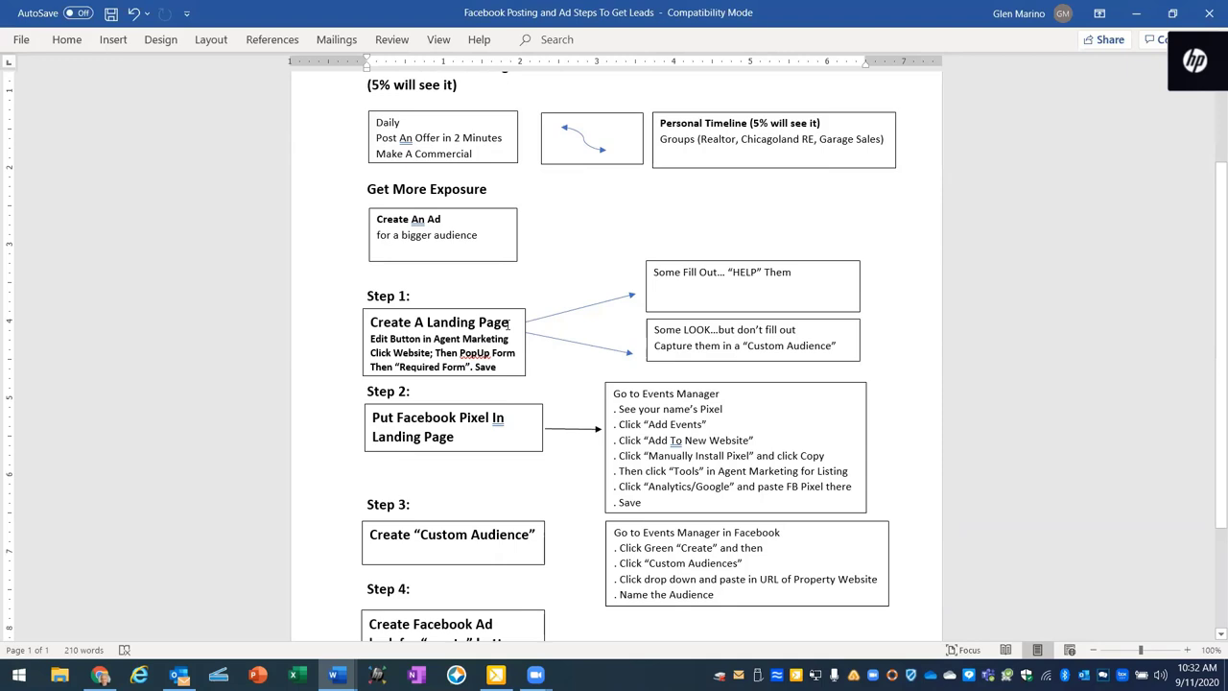
scroll(509, 323, down, 1)
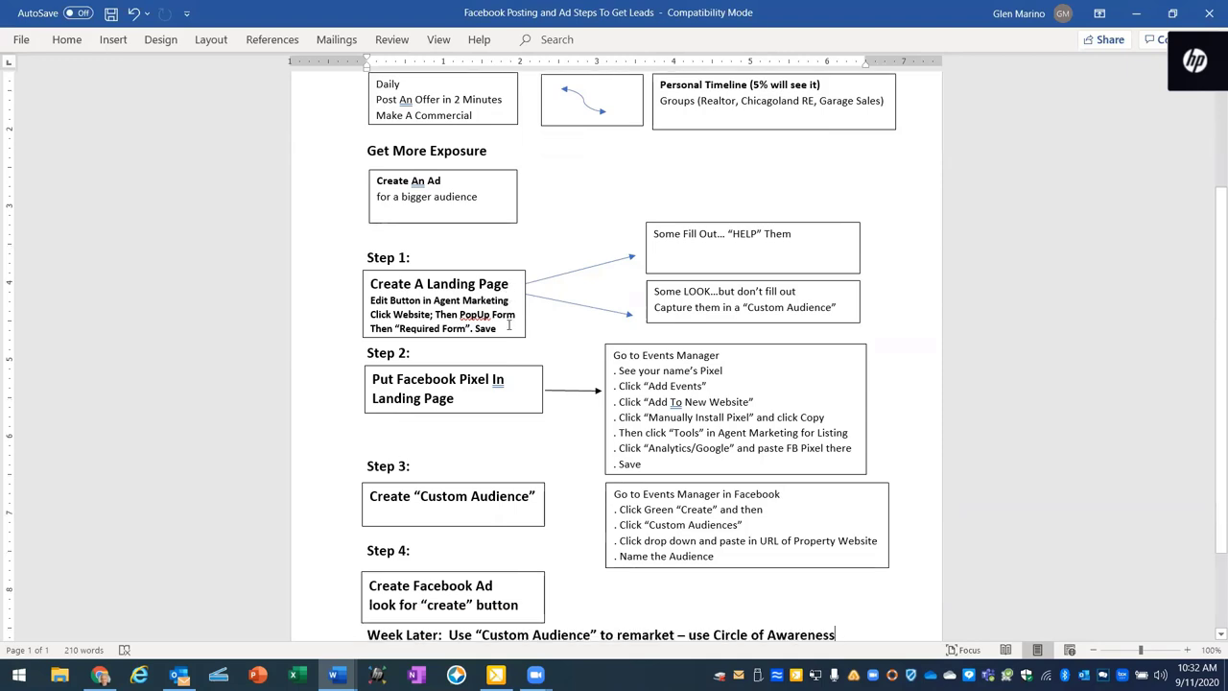
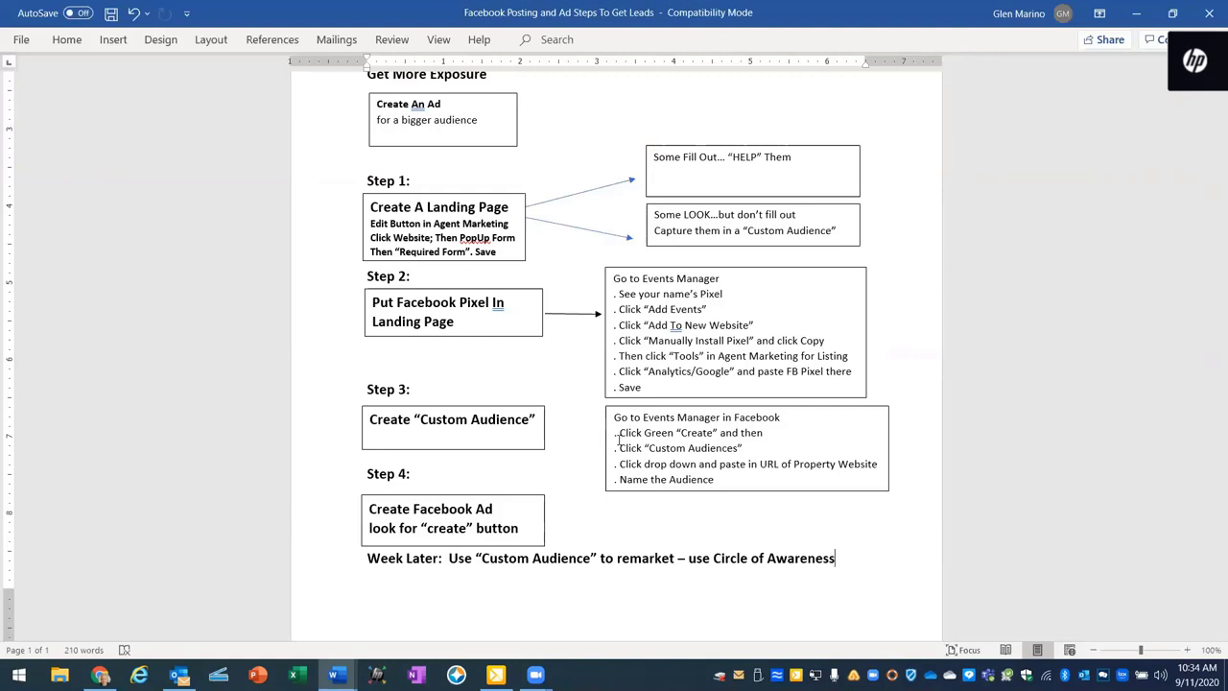
scroll(470, 460, down, 1)
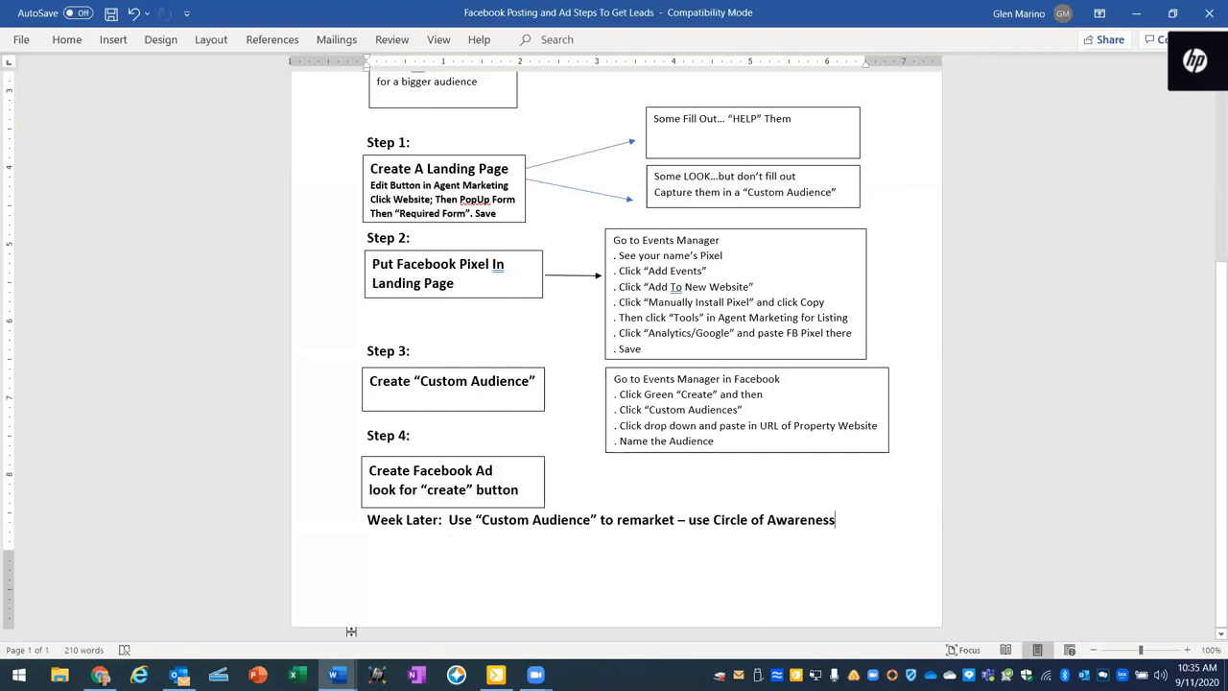
mouse_move(334, 674)
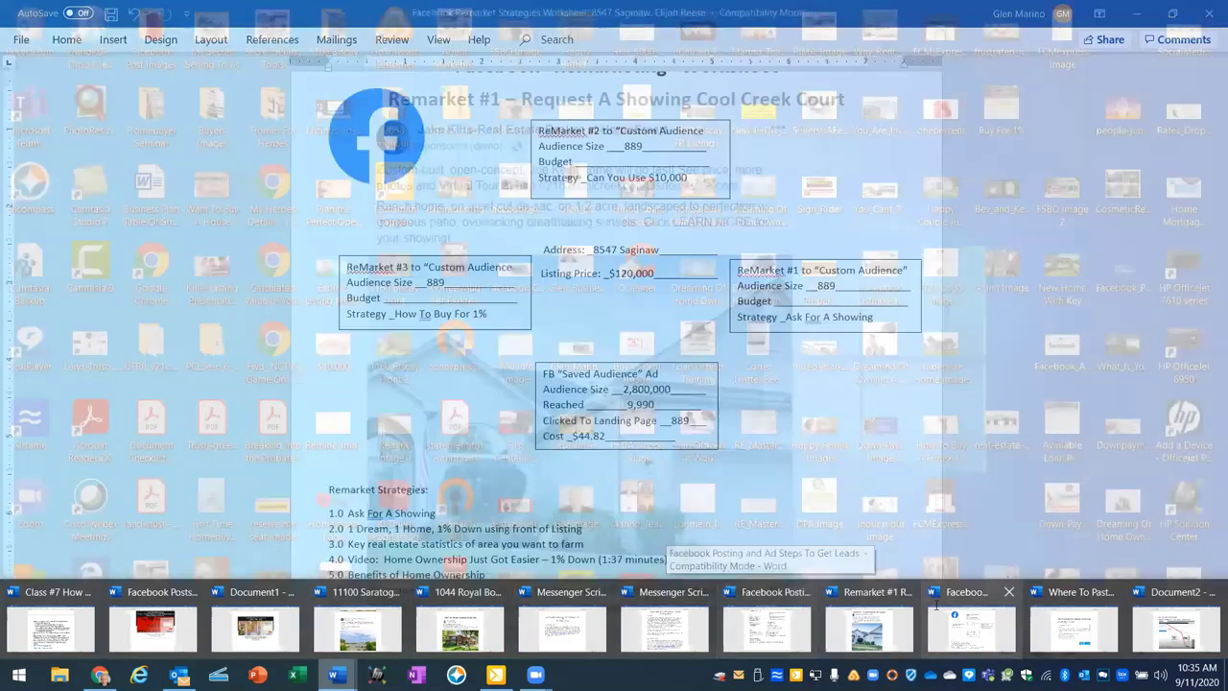
click(971, 628)
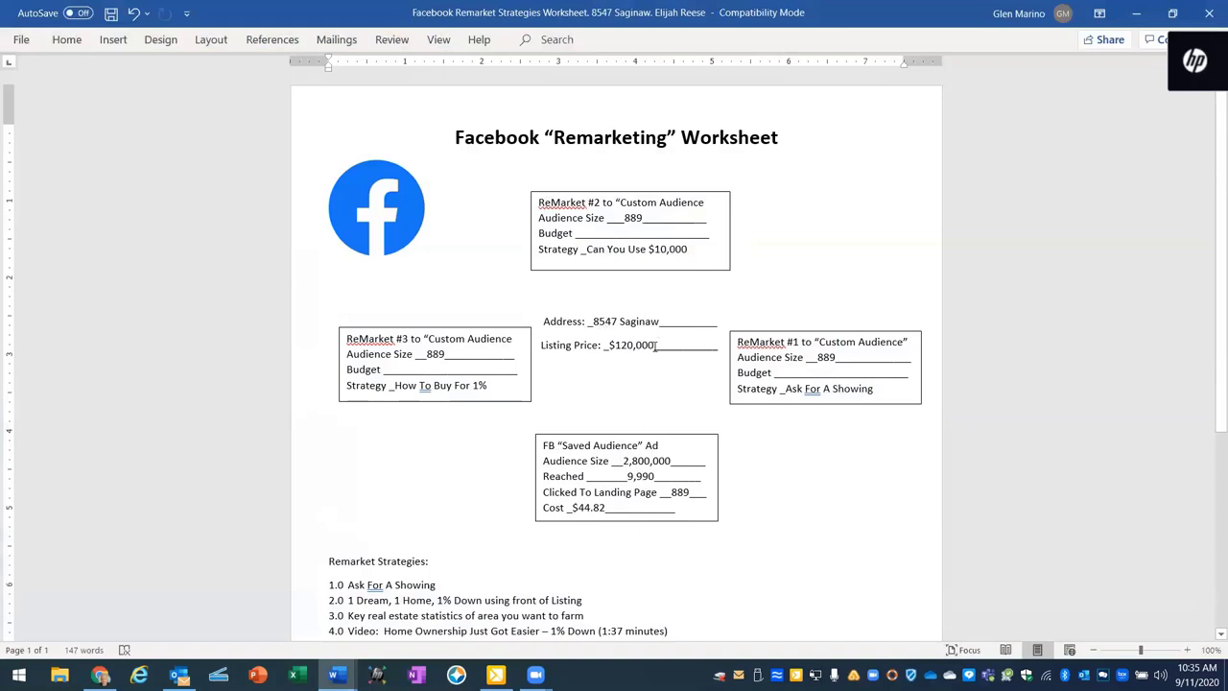
drag(655, 346, 603, 346)
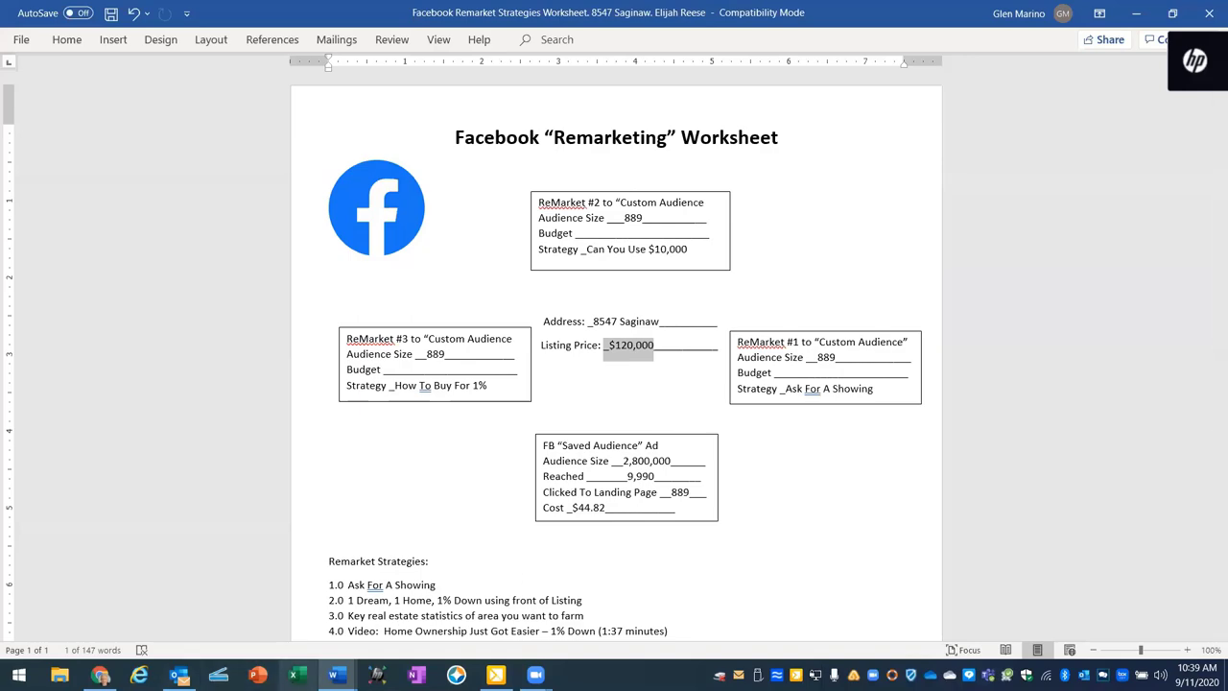
- Bring up the Class #7 notes and briefly highlight the 4,300 custom audience figure
mouse_move(334, 675)
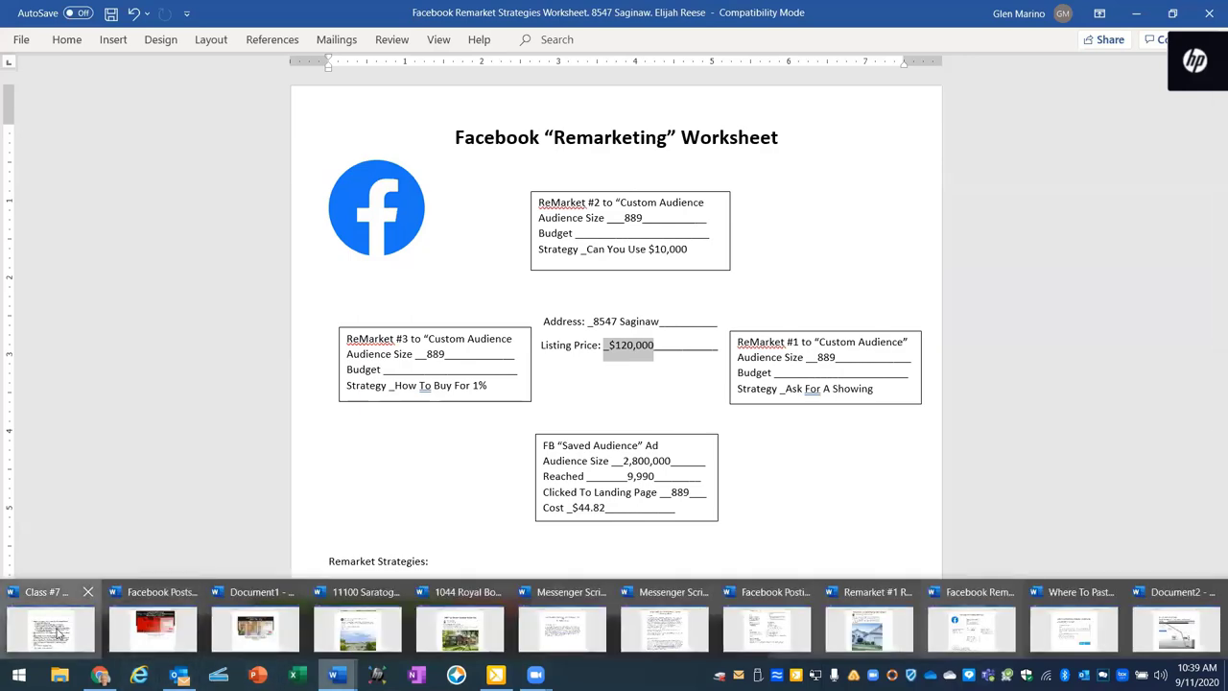
click(57, 632)
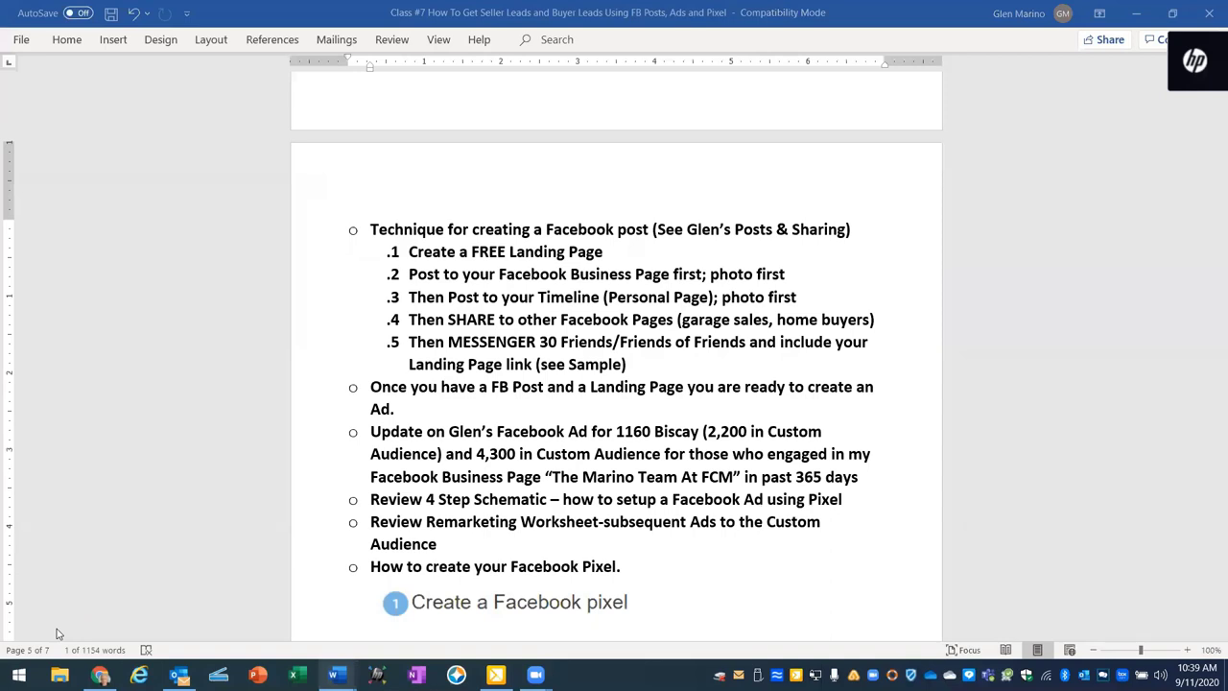
double_click(496, 453)
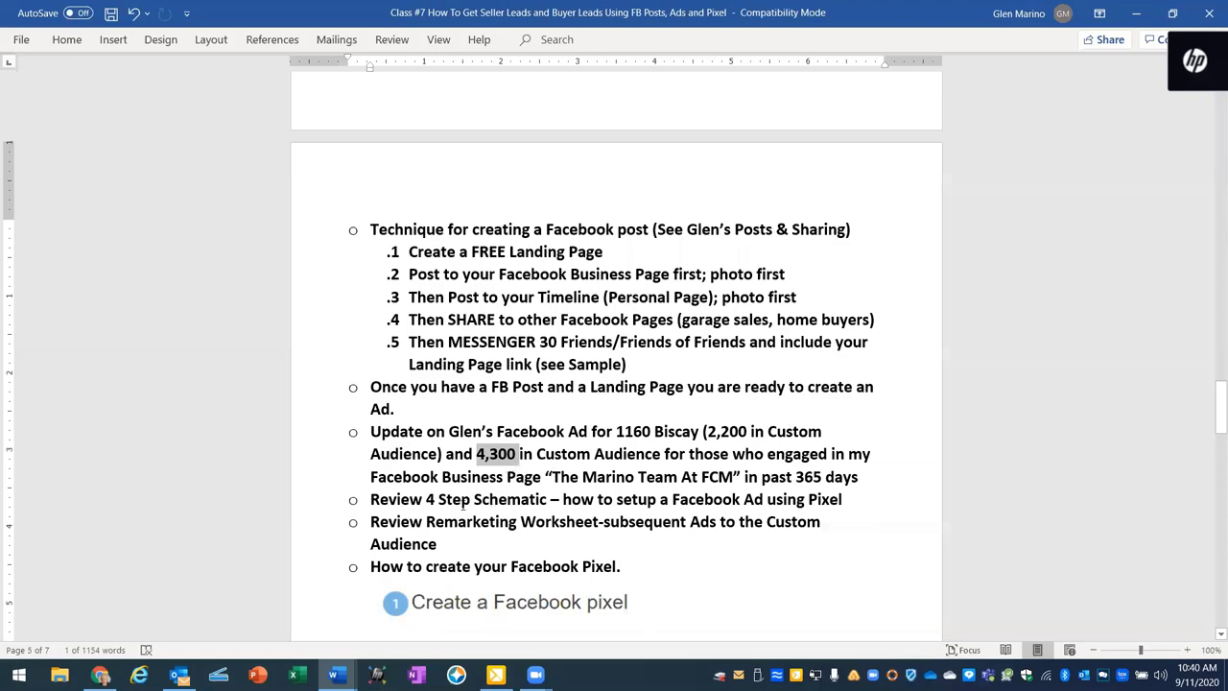
click(516, 504)
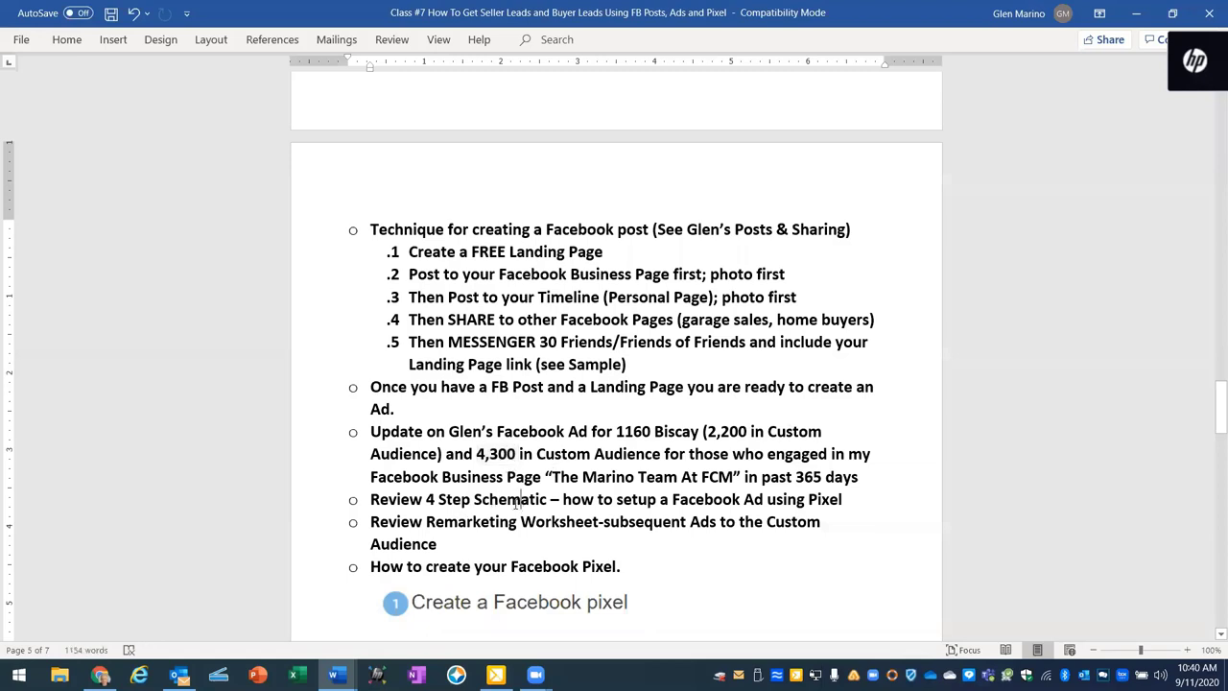
- Scroll through the pixel setup notes, then return to the browser's Facebook Audiences list
scroll(516, 504, down, 1)
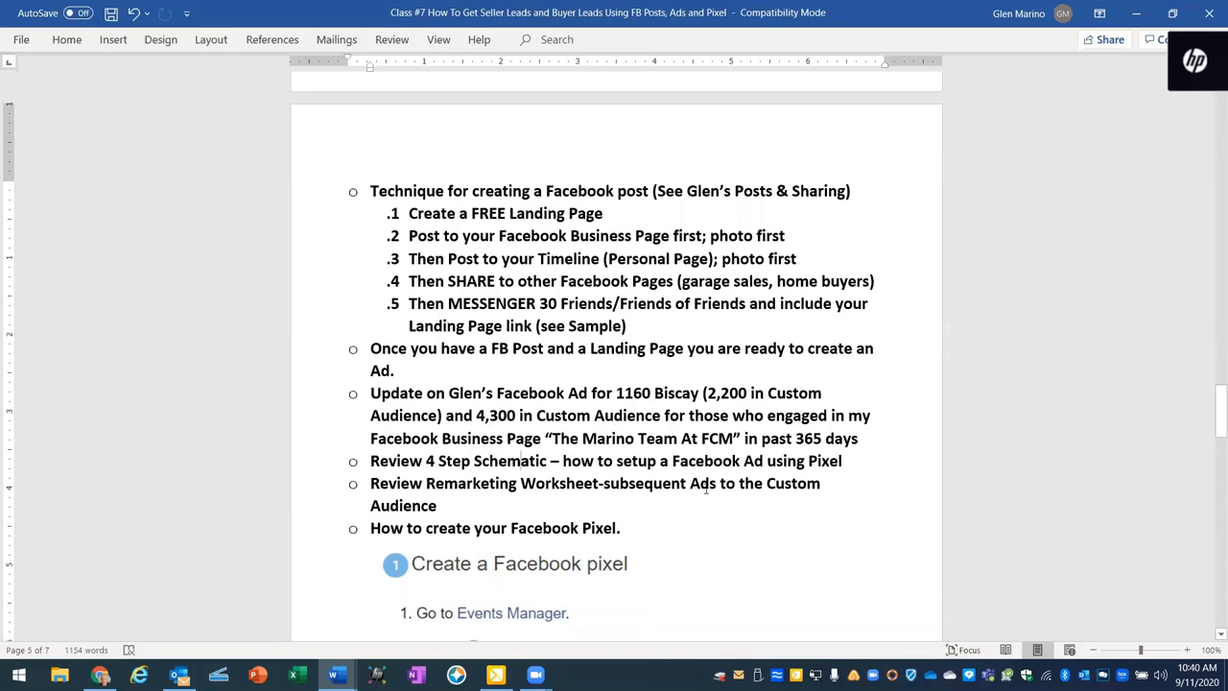
scroll(506, 492, down, 3)
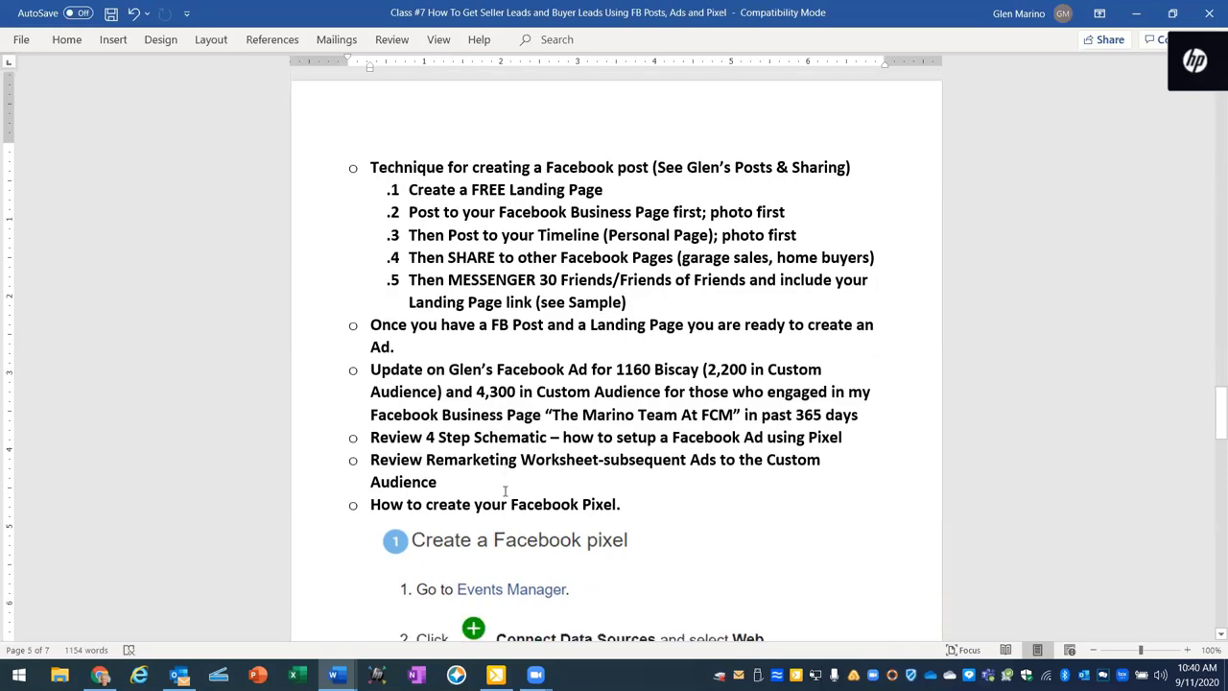
scroll(506, 491, down, 2)
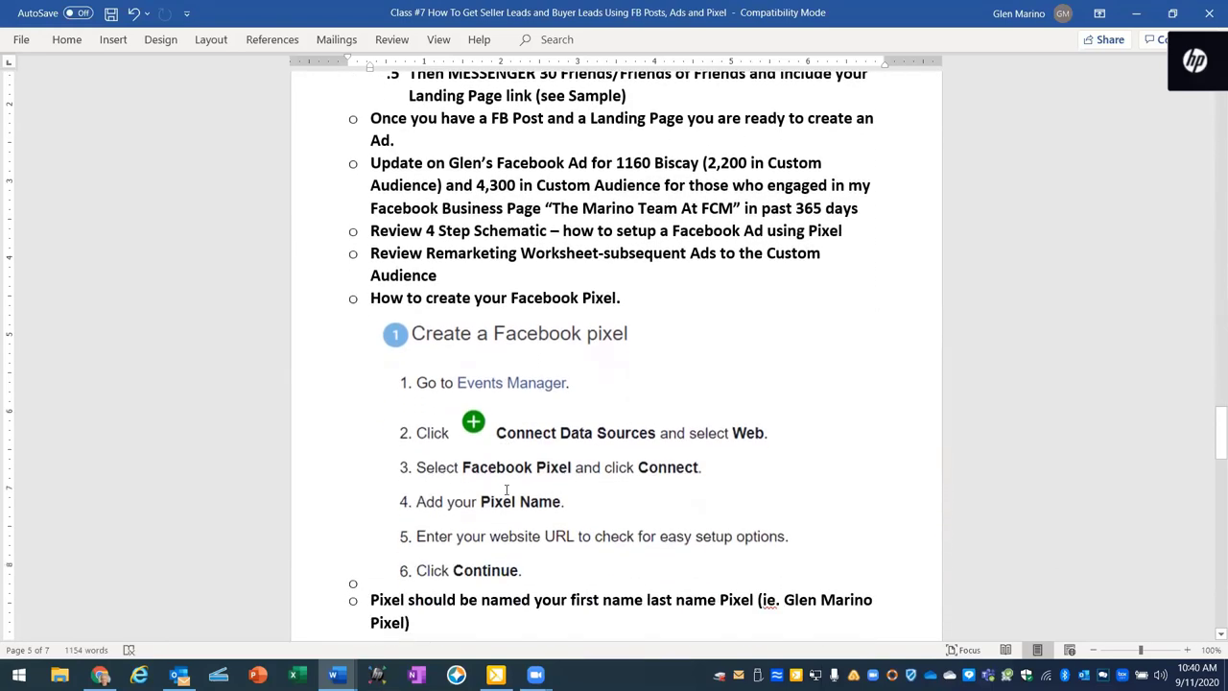
scroll(507, 490, down, 1)
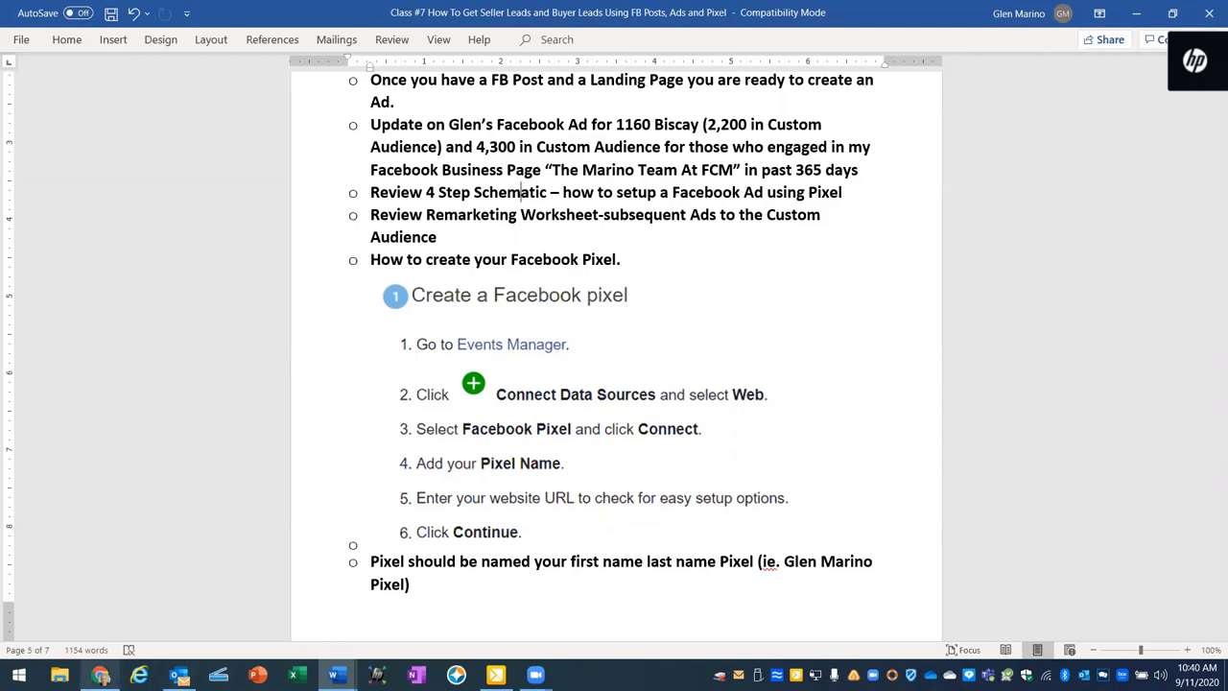
click(99, 674)
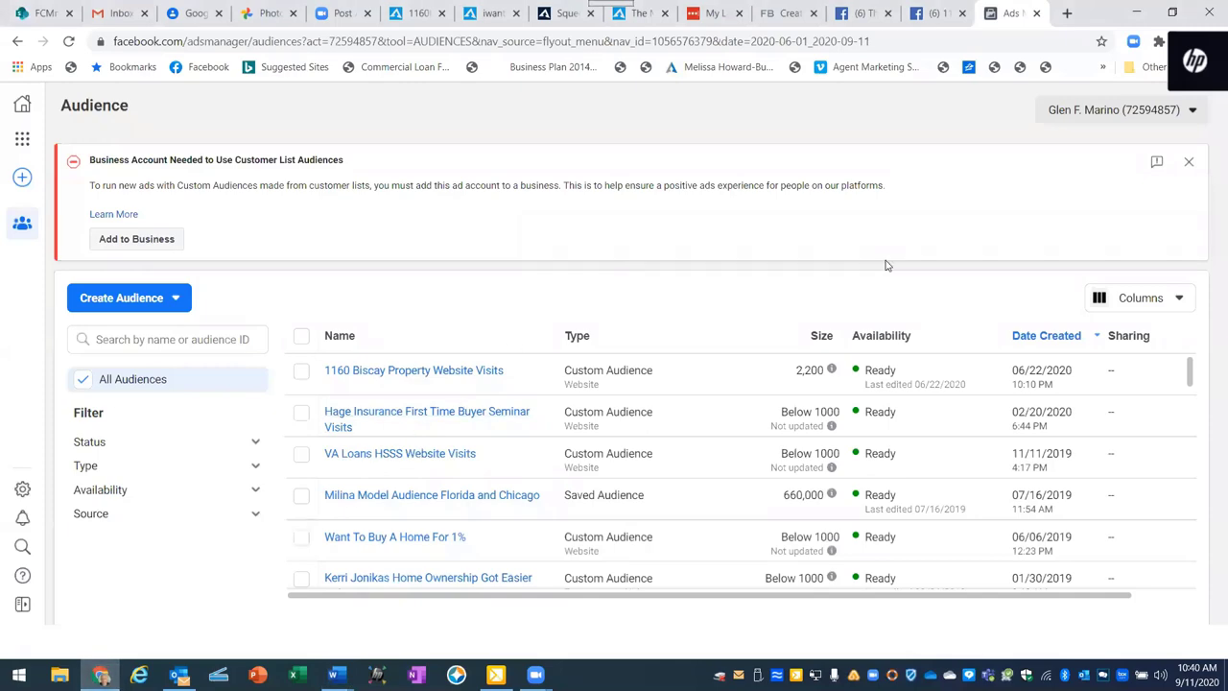
click(1036, 13)
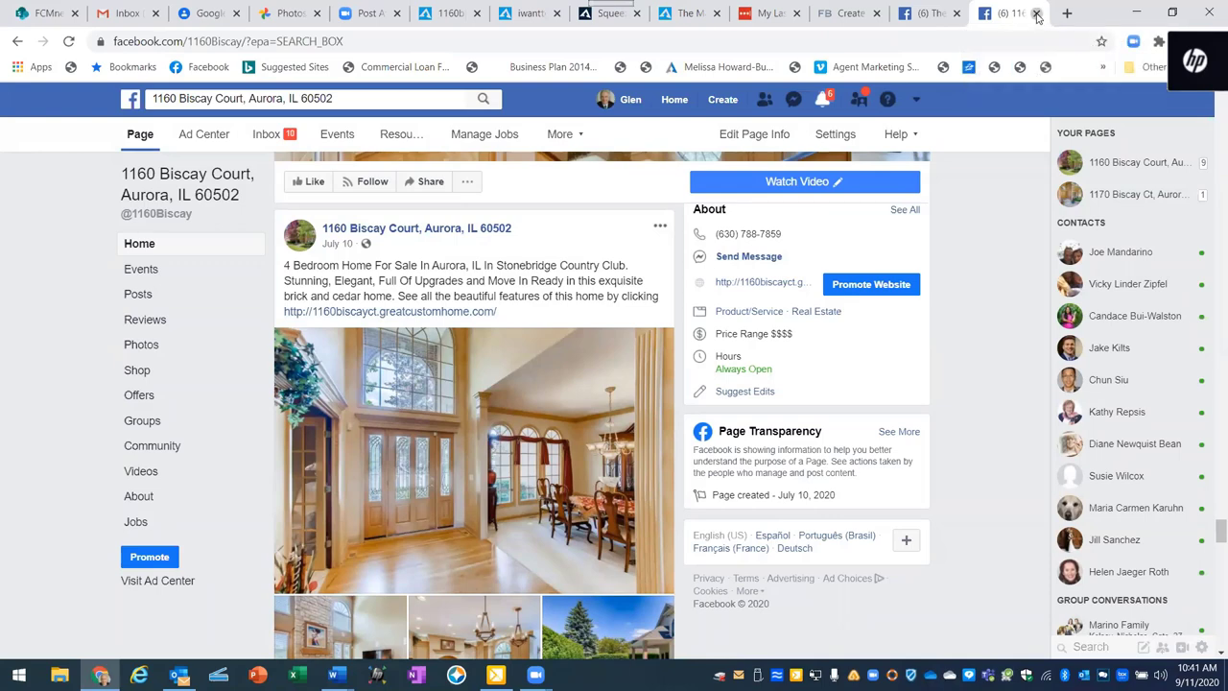
click(1036, 13)
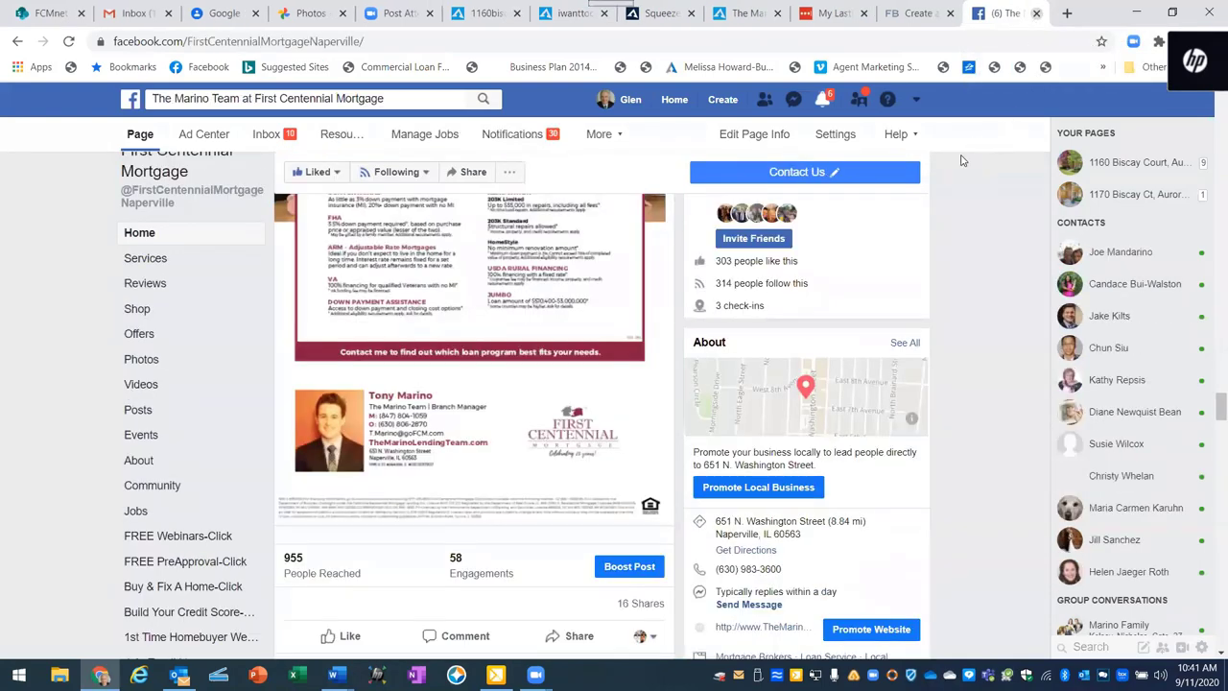
click(916, 100)
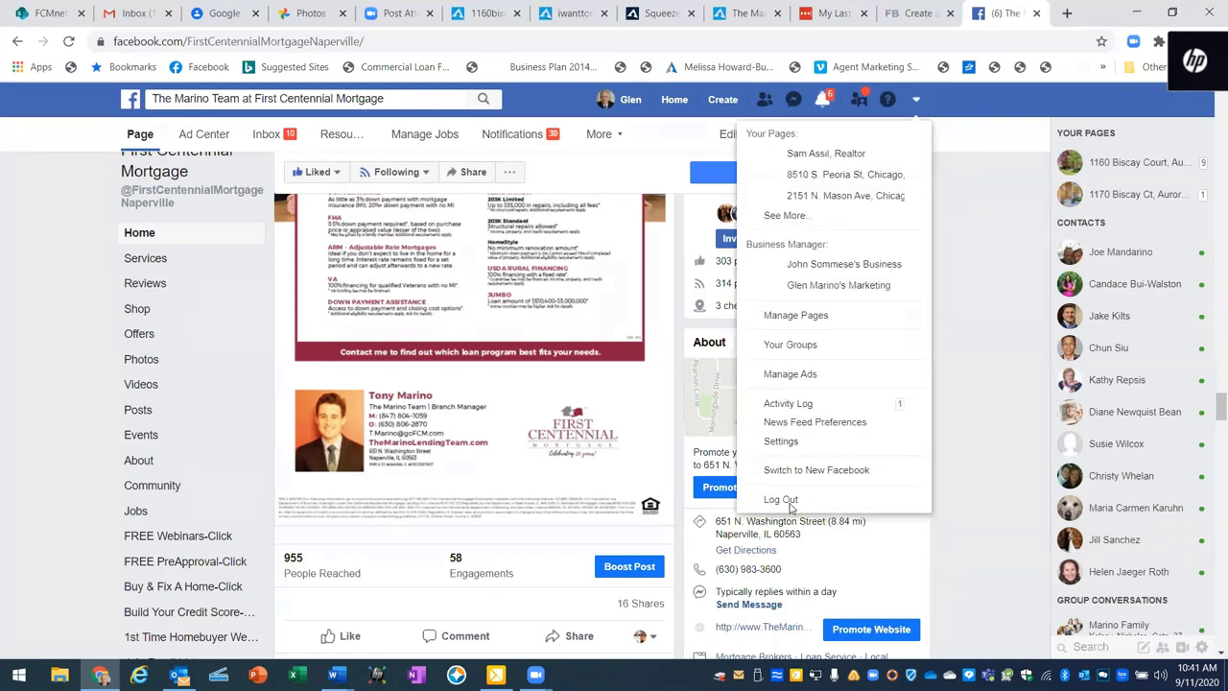
- Log out and sign in as the second saved profile using its password
click(790, 503)
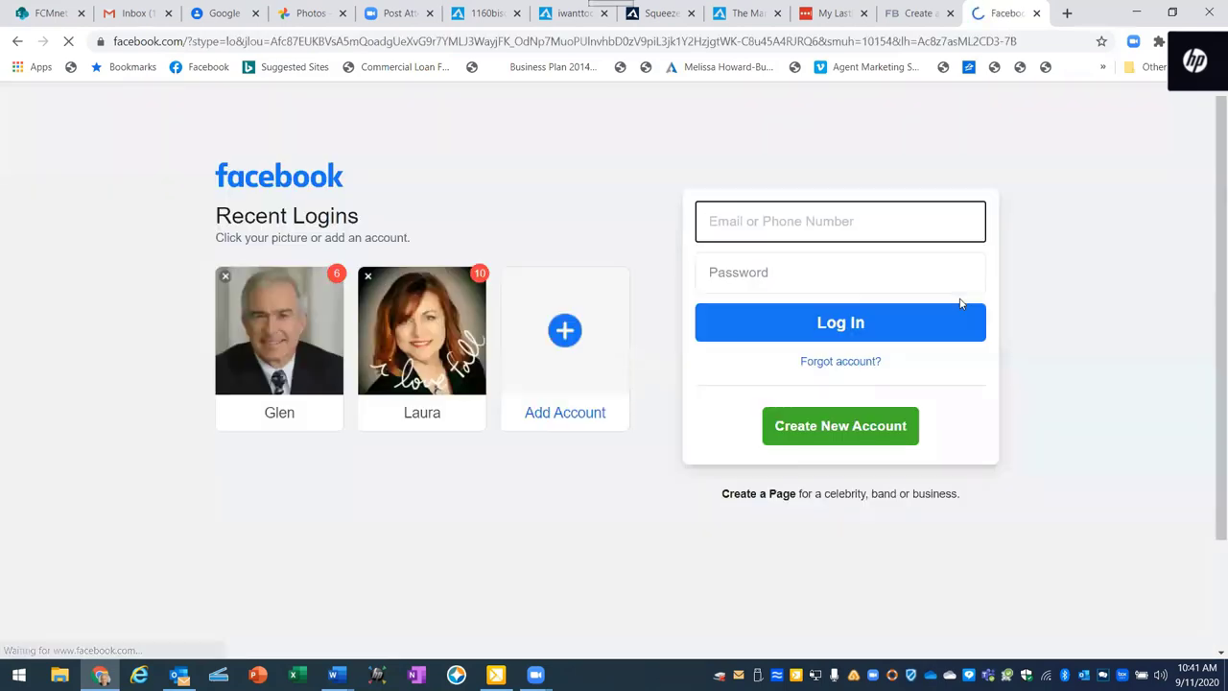
click(434, 336)
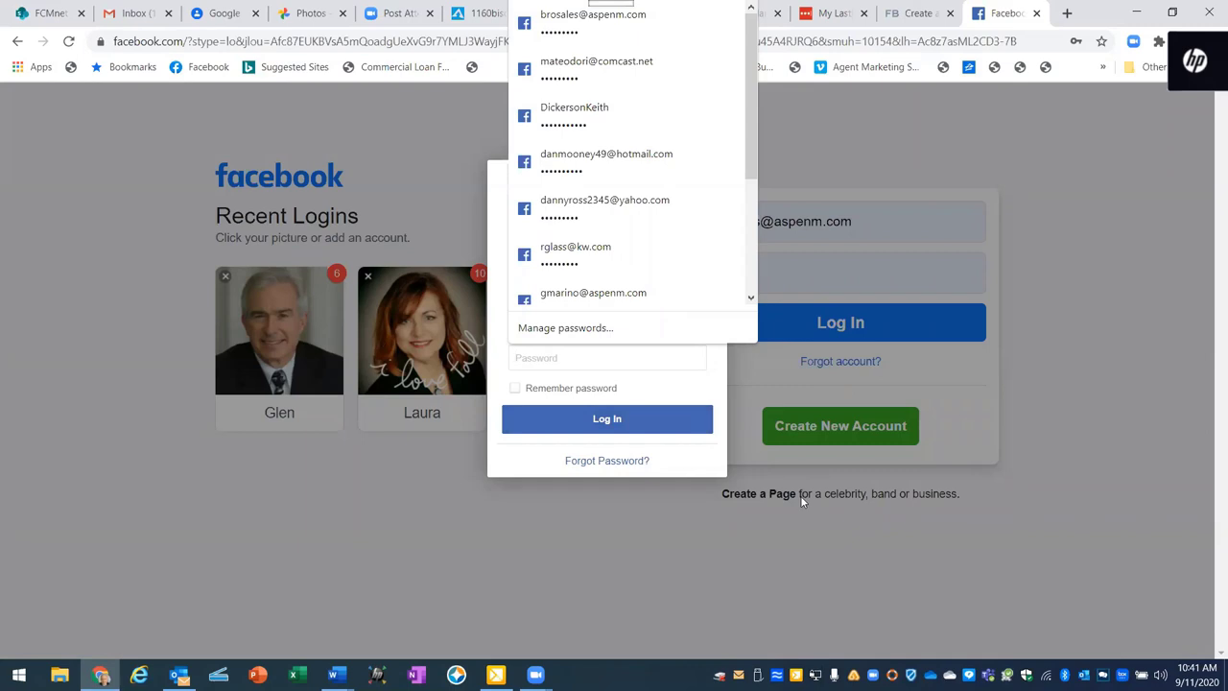
text(•)
key(Return)
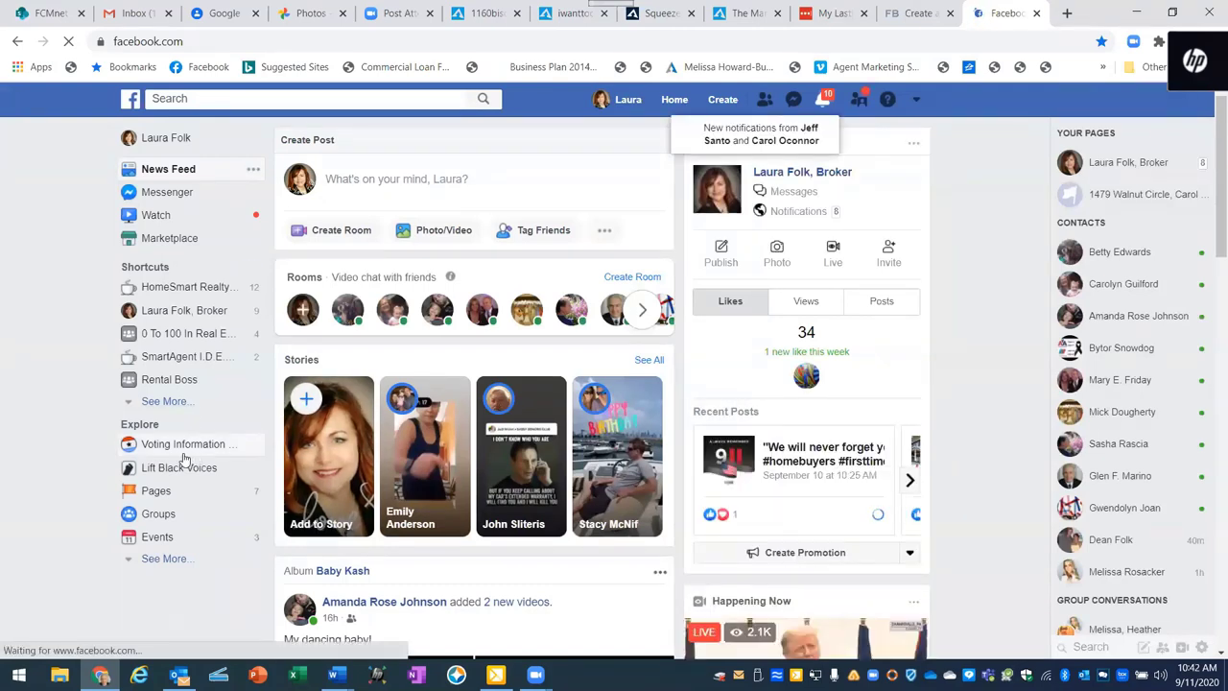
- Open Ads Manager from the sidebar's expanded Explore shortcuts for this account
scroll(182, 508, down, 2)
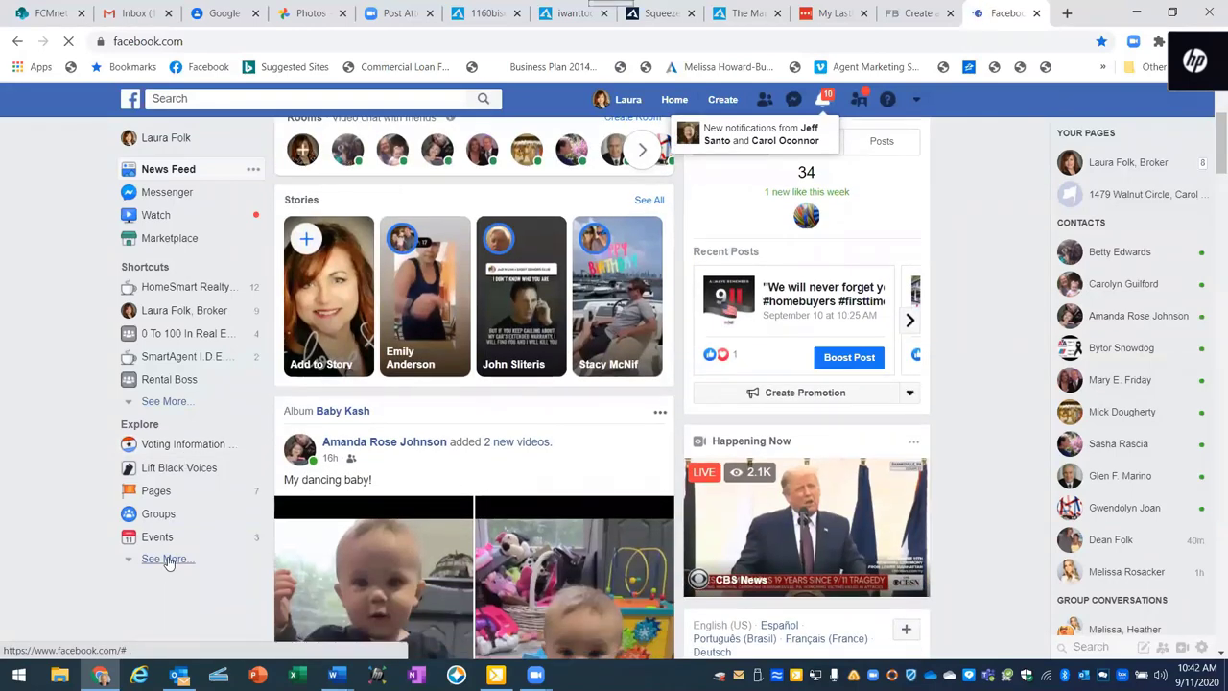
click(168, 560)
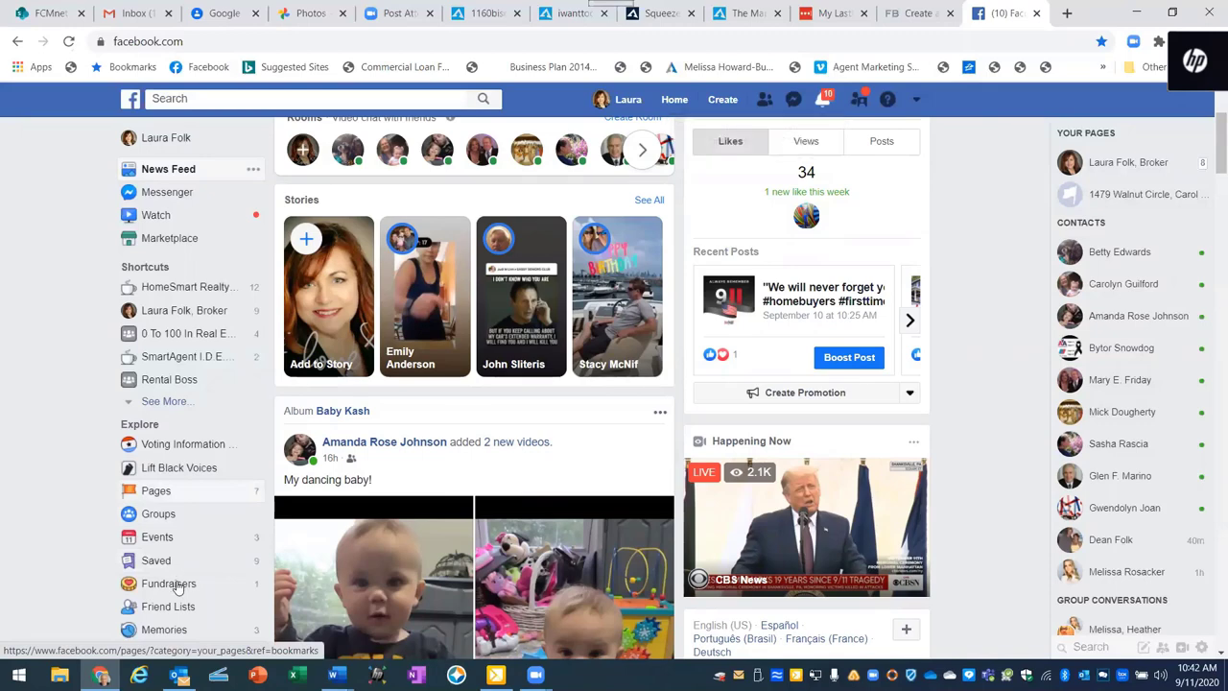
scroll(178, 585, down, 2)
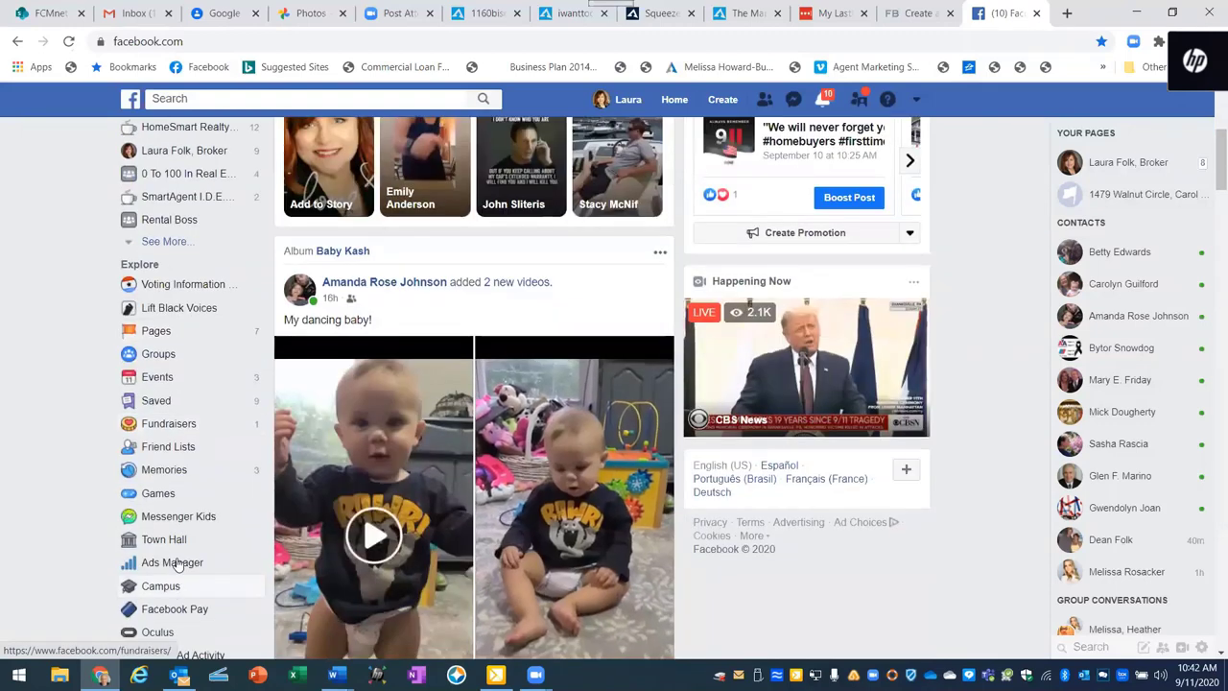
click(172, 562)
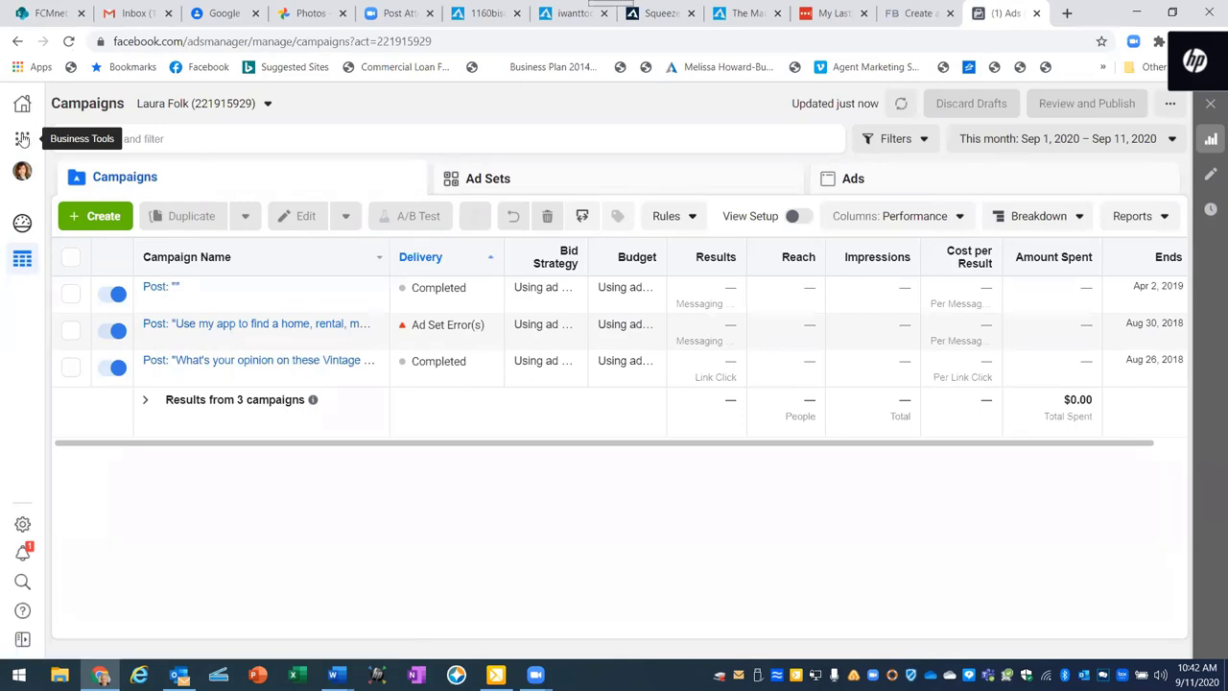
- Go to Events Manager through the Business Tools menu
click(22, 139)
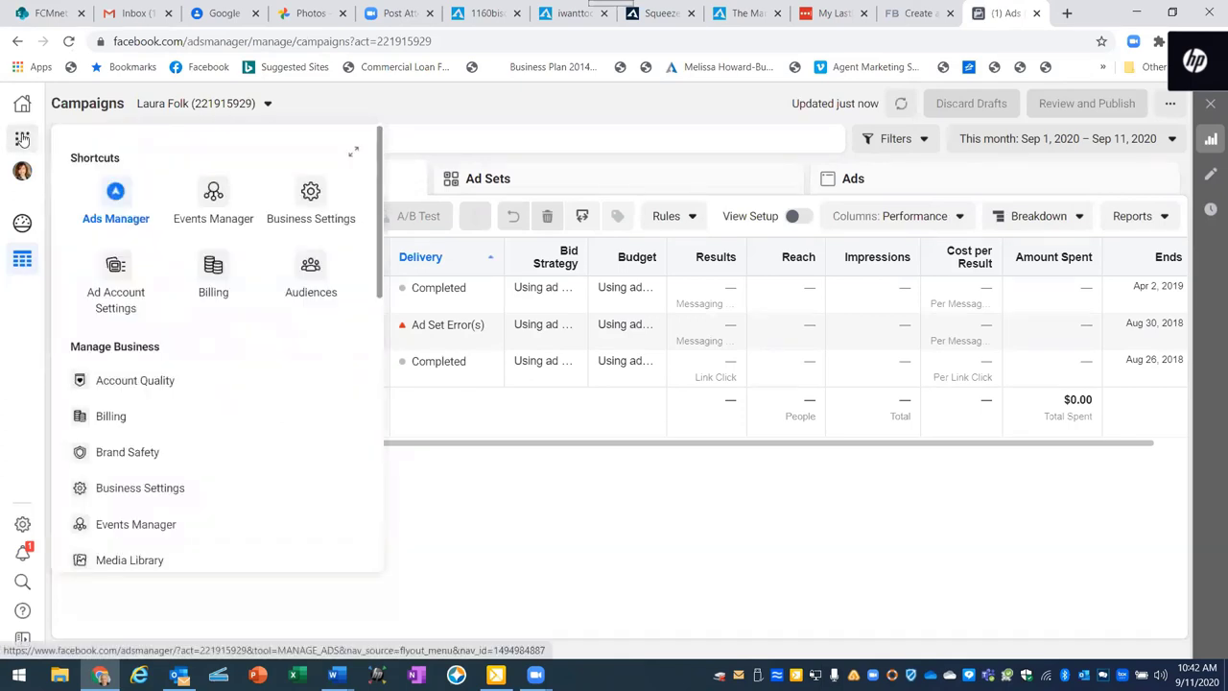
click(213, 194)
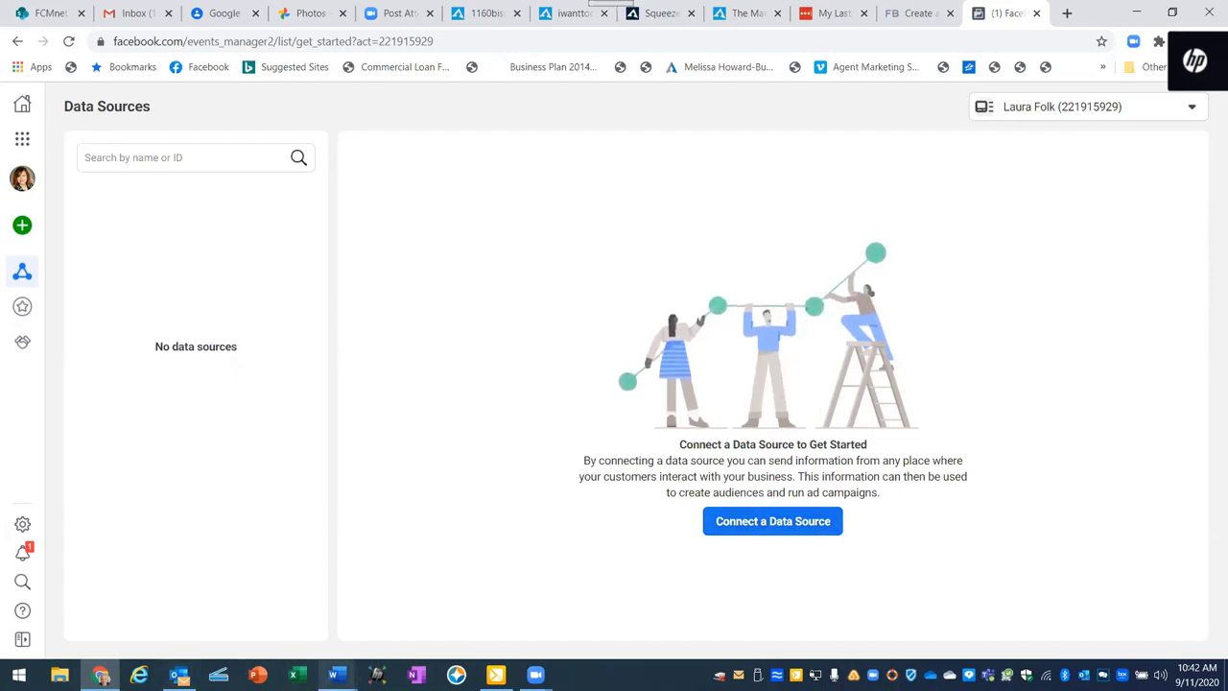
- Check the Class #7 notes, then back in Events Manager choose Connect a Data Source
mouse_move(334, 674)
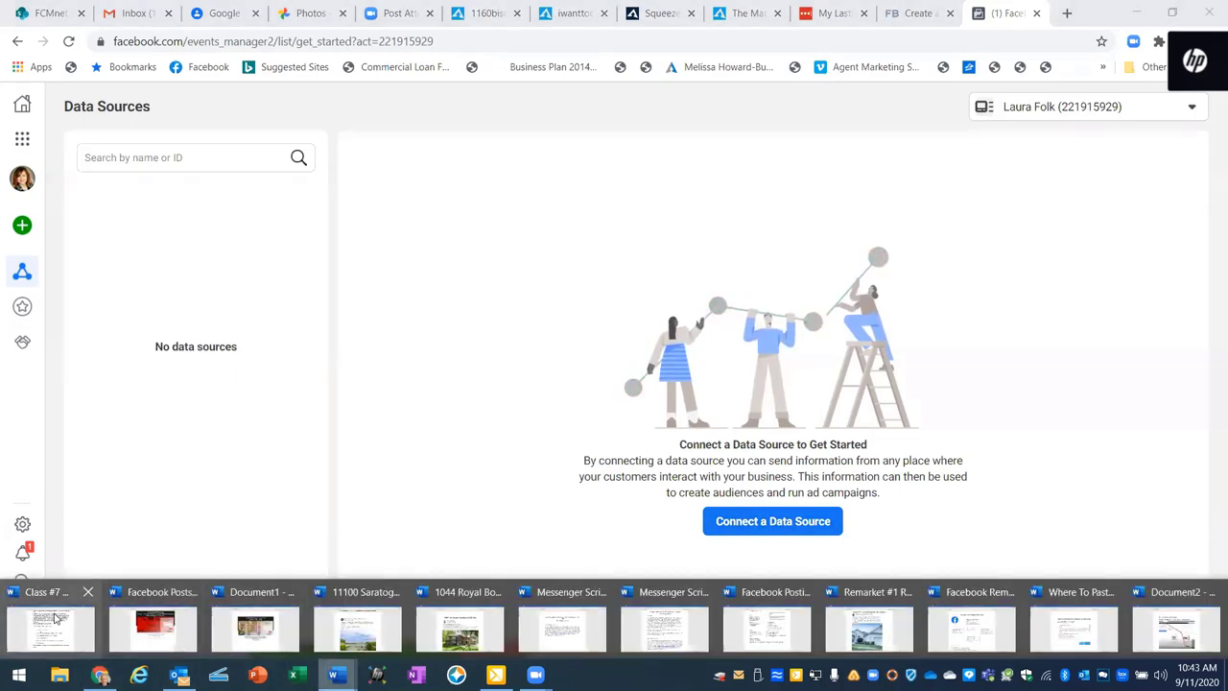
click(55, 619)
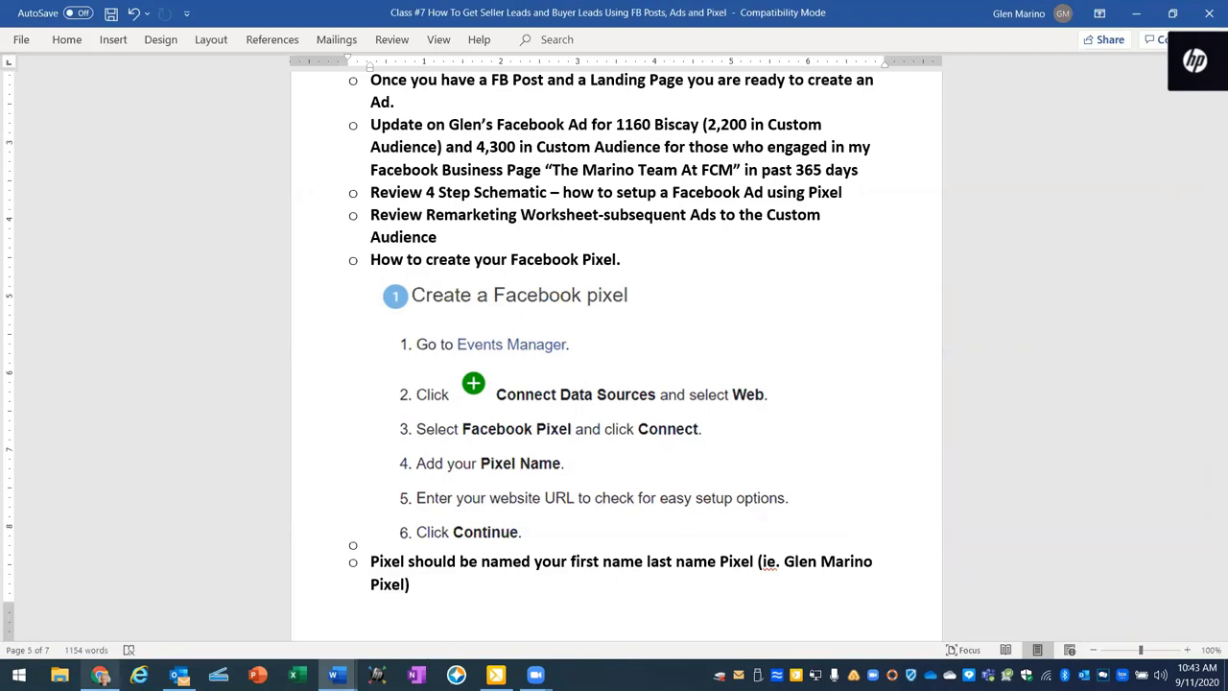
click(101, 674)
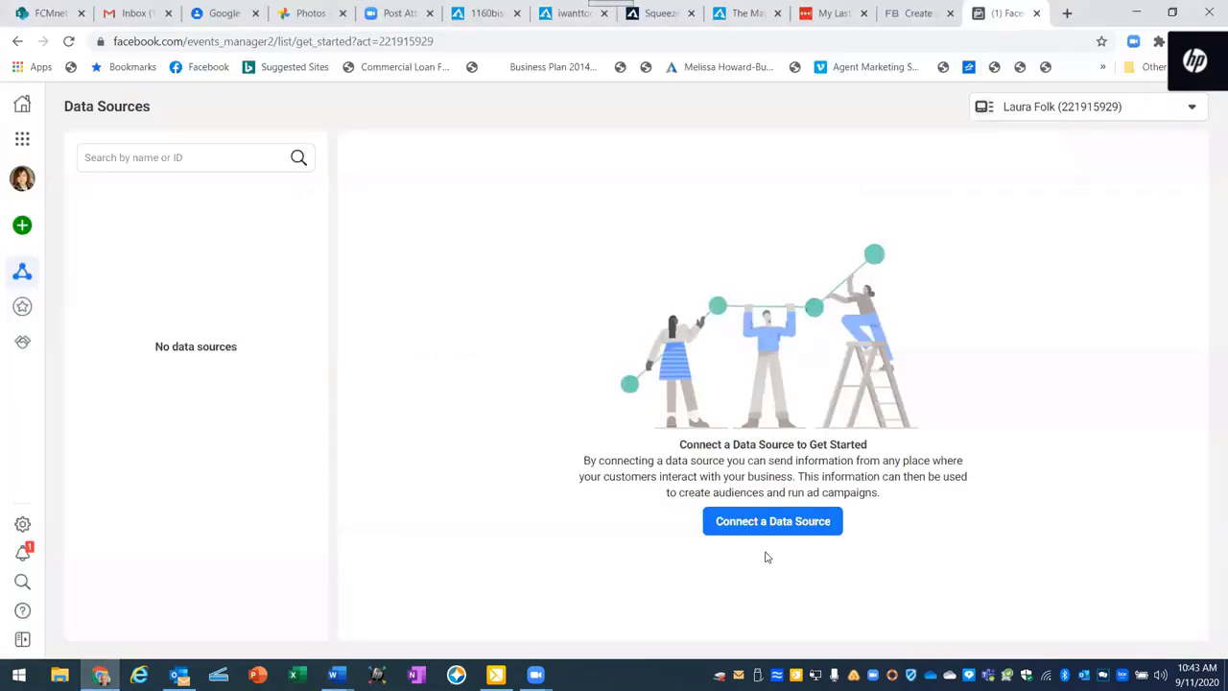
click(754, 530)
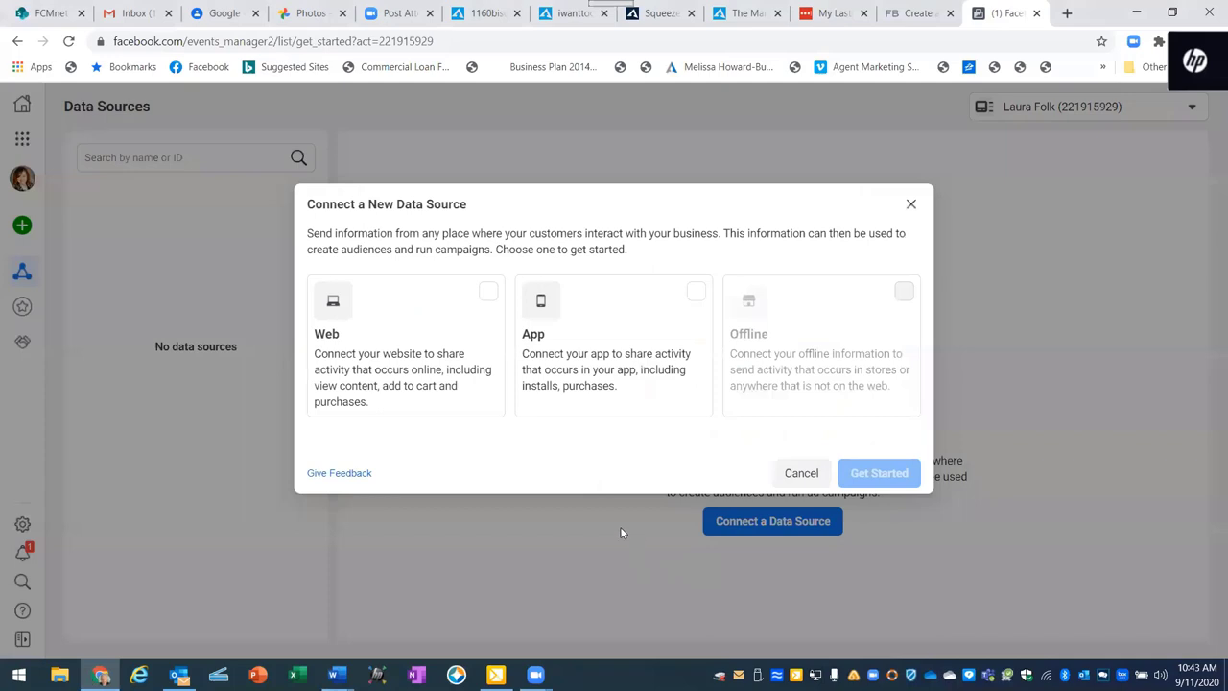
- Choose Web as the data source and connect it via Facebook Pixel
click(477, 301)
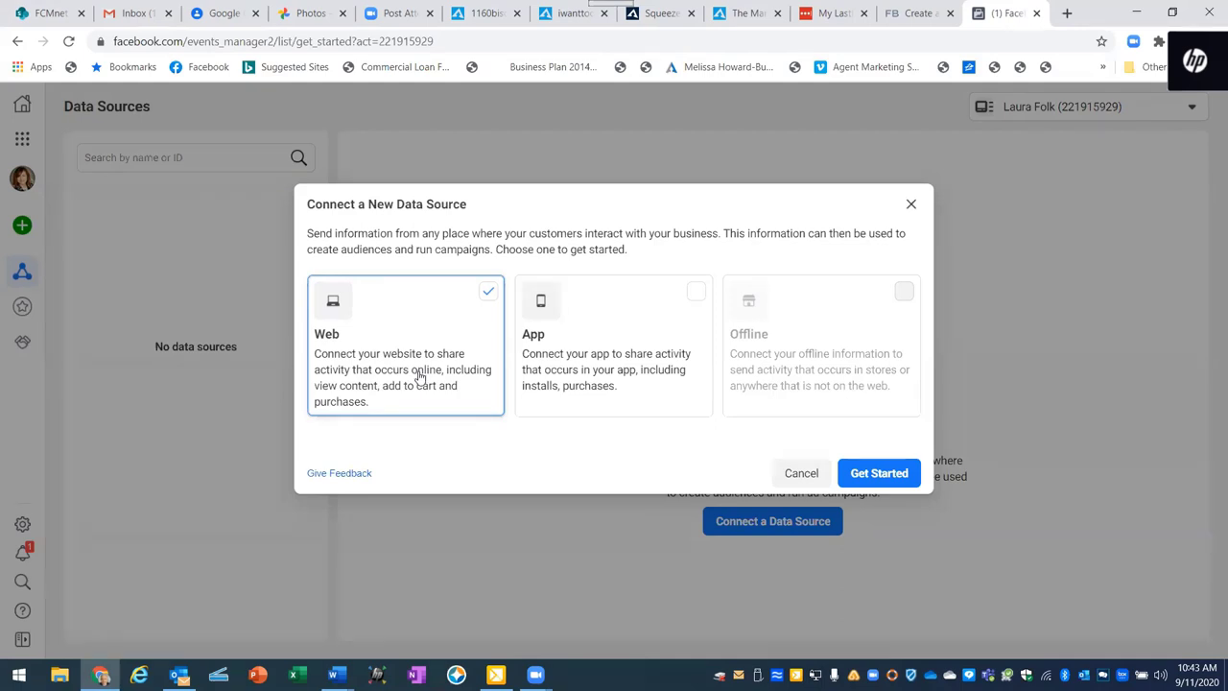
click(865, 475)
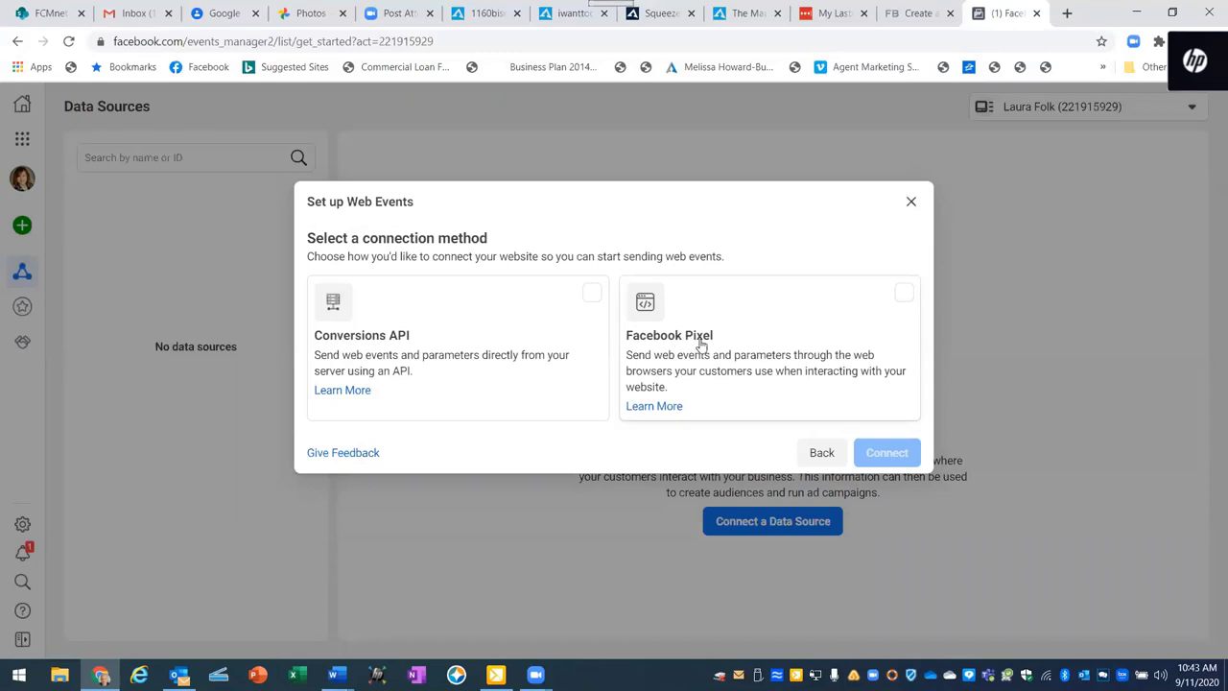
click(853, 304)
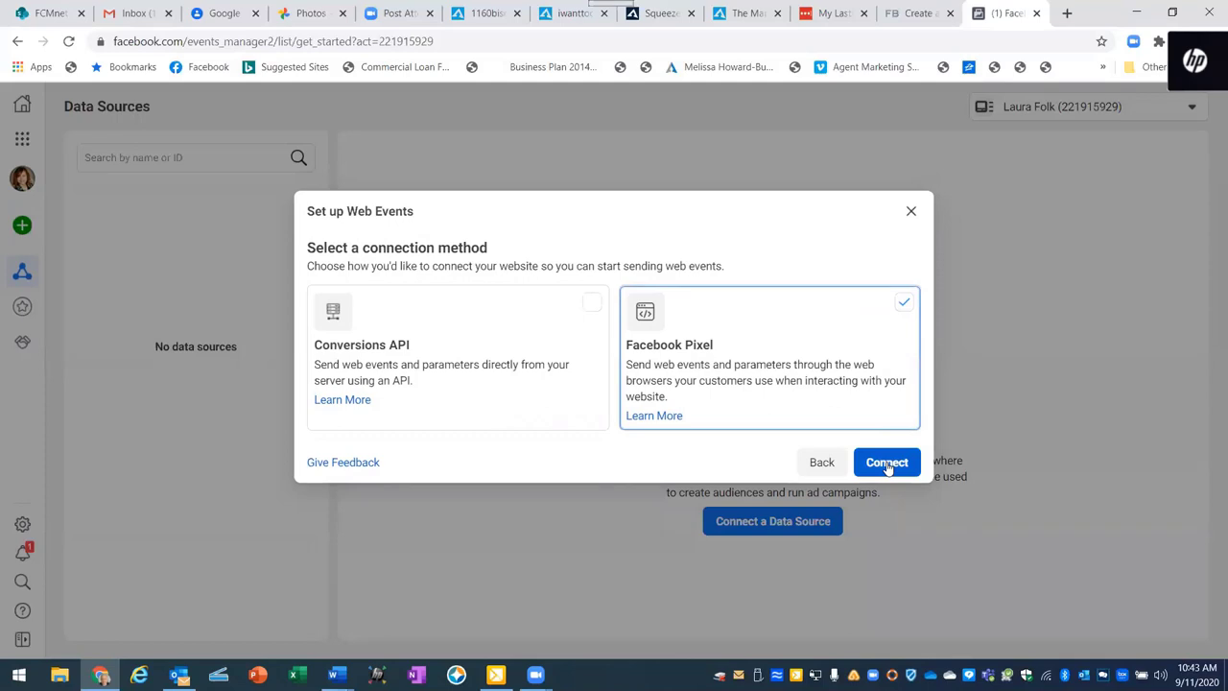
click(887, 463)
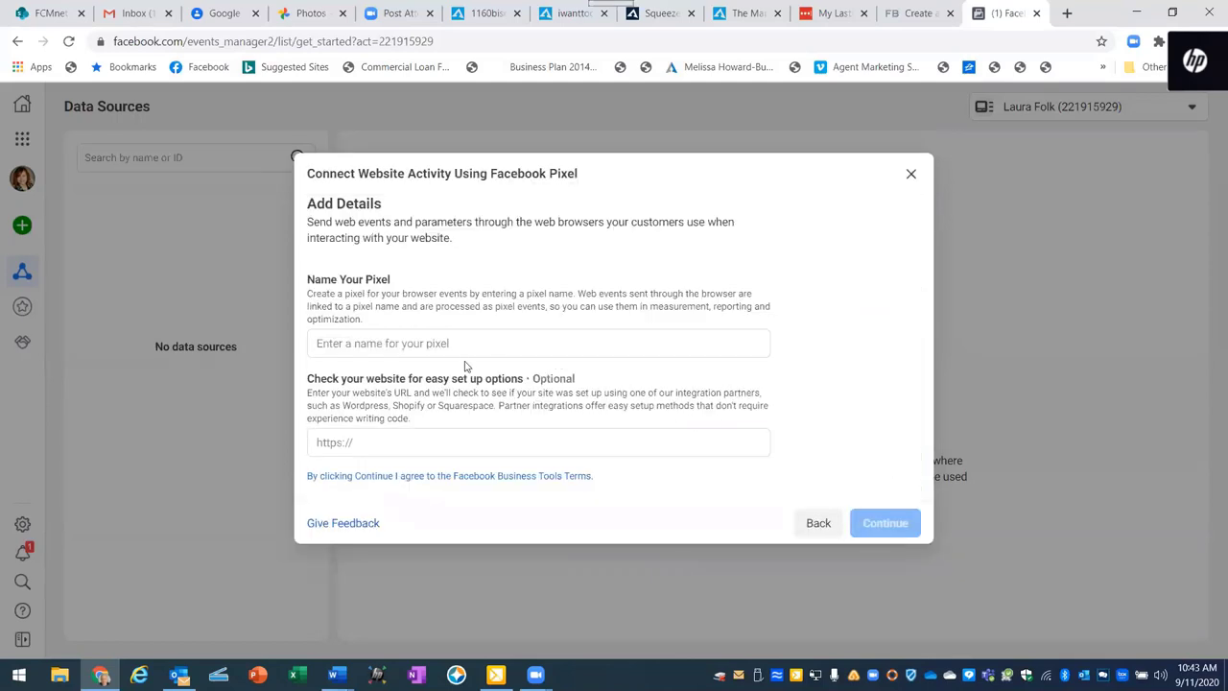
- Name the new pixel after the account owner and create it
click(426, 345)
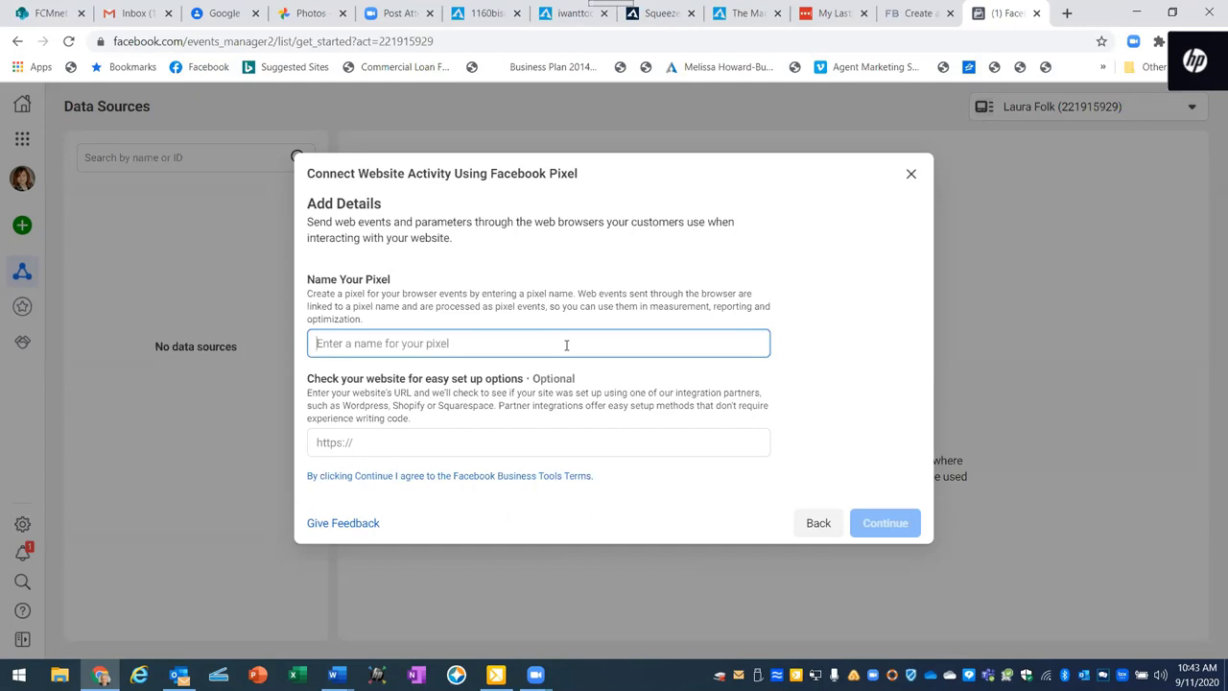
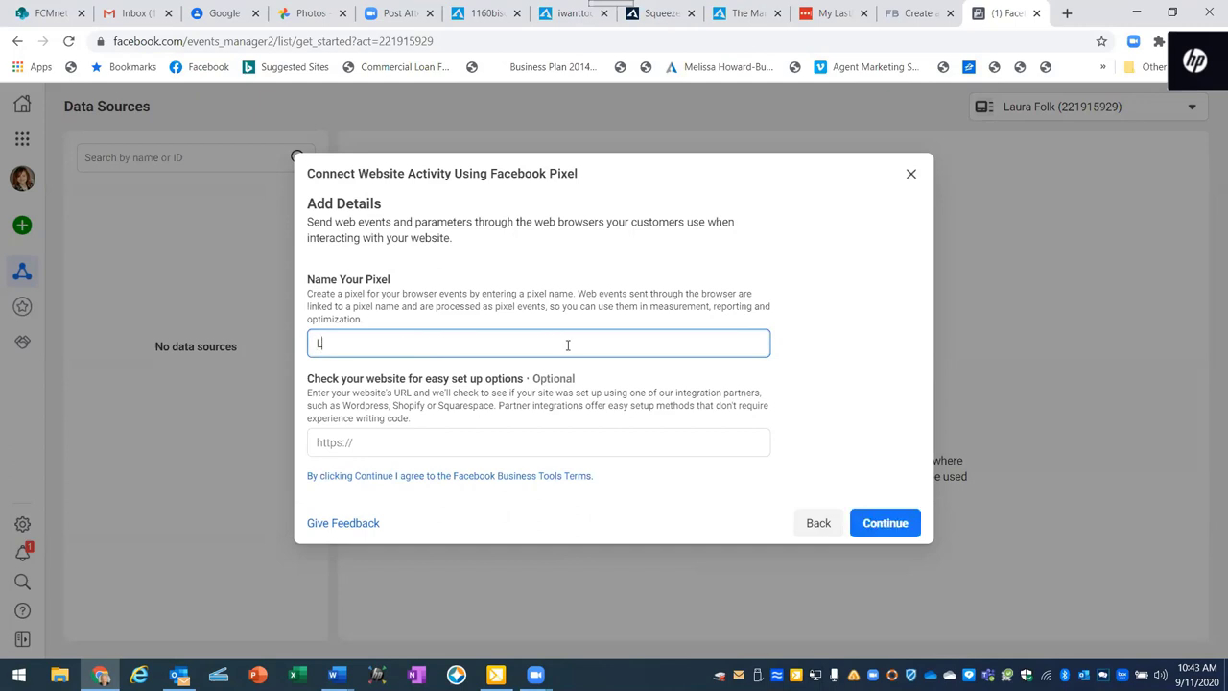
click(886, 529)
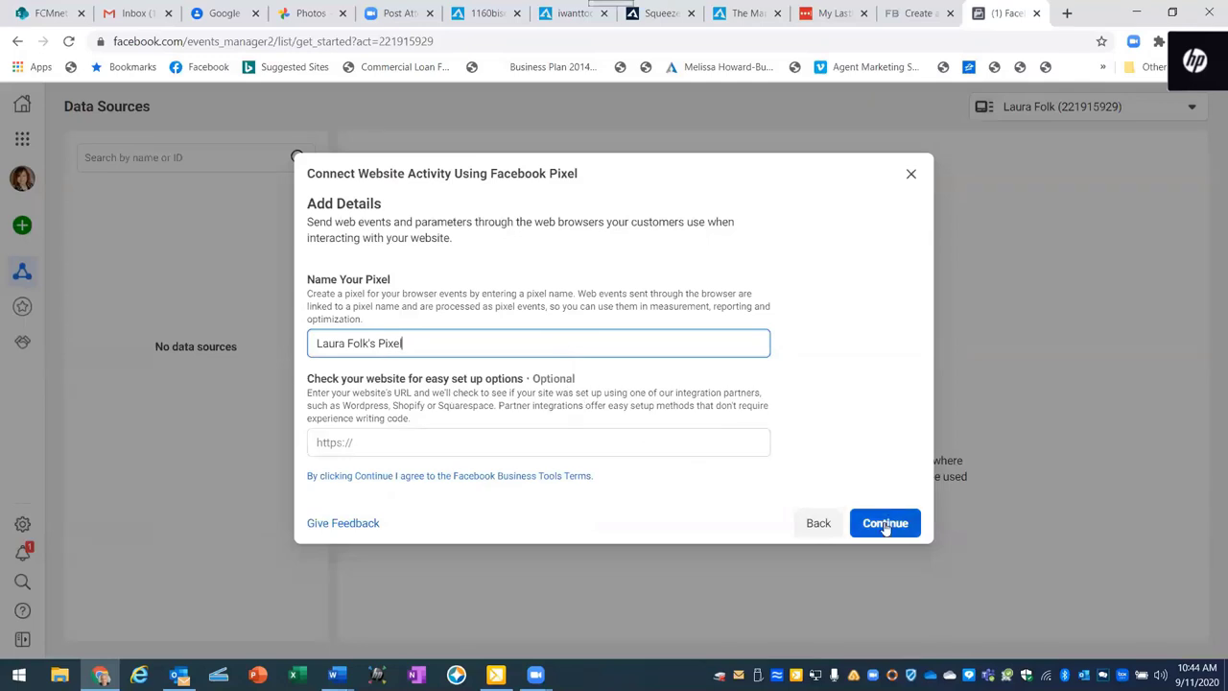
click(886, 526)
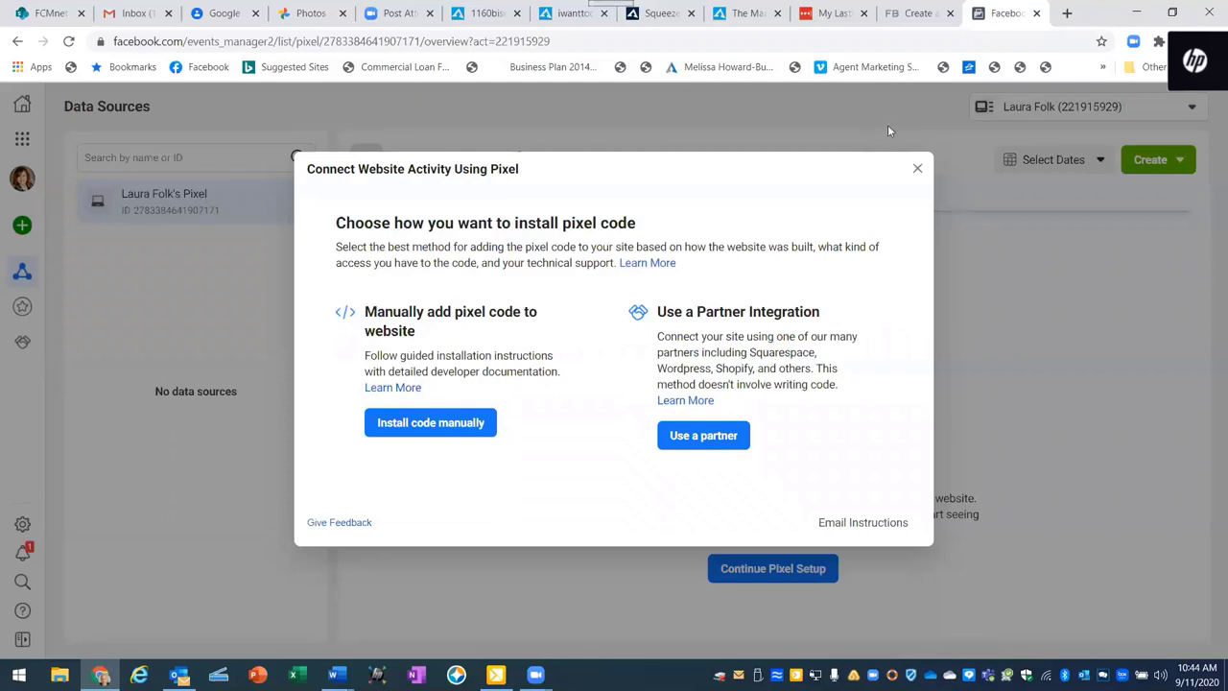
- Review the manual base-code install step for the pixel, then close it to its Overview page
click(918, 169)
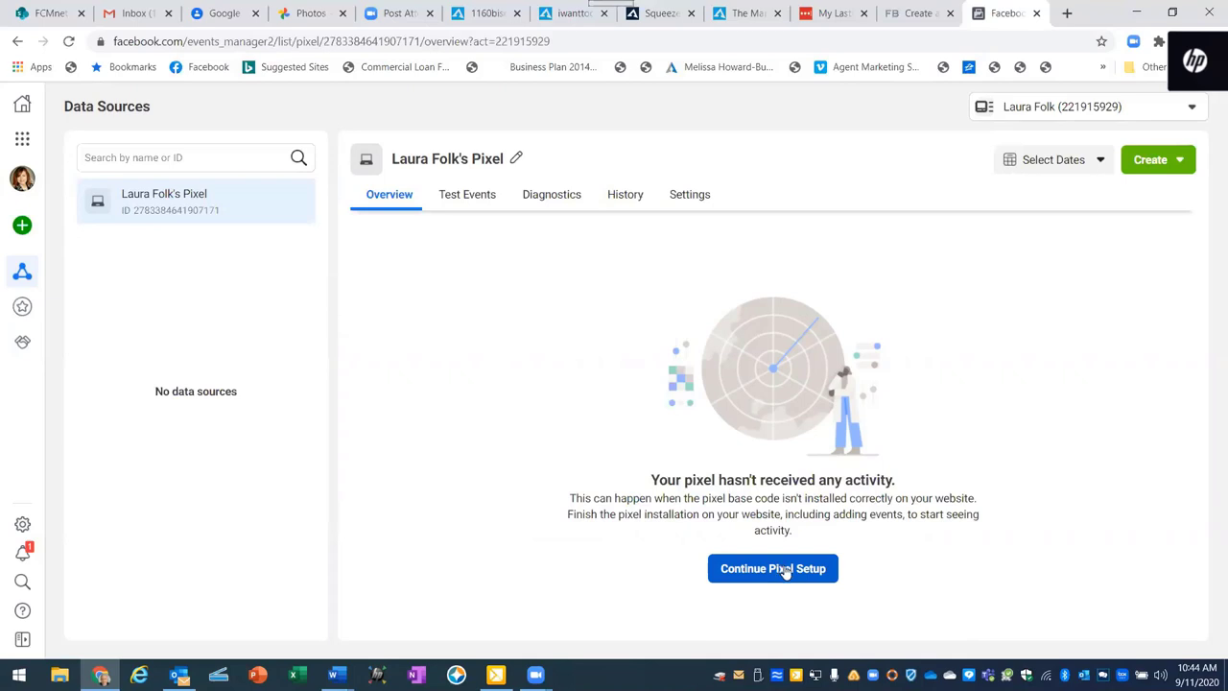
click(785, 569)
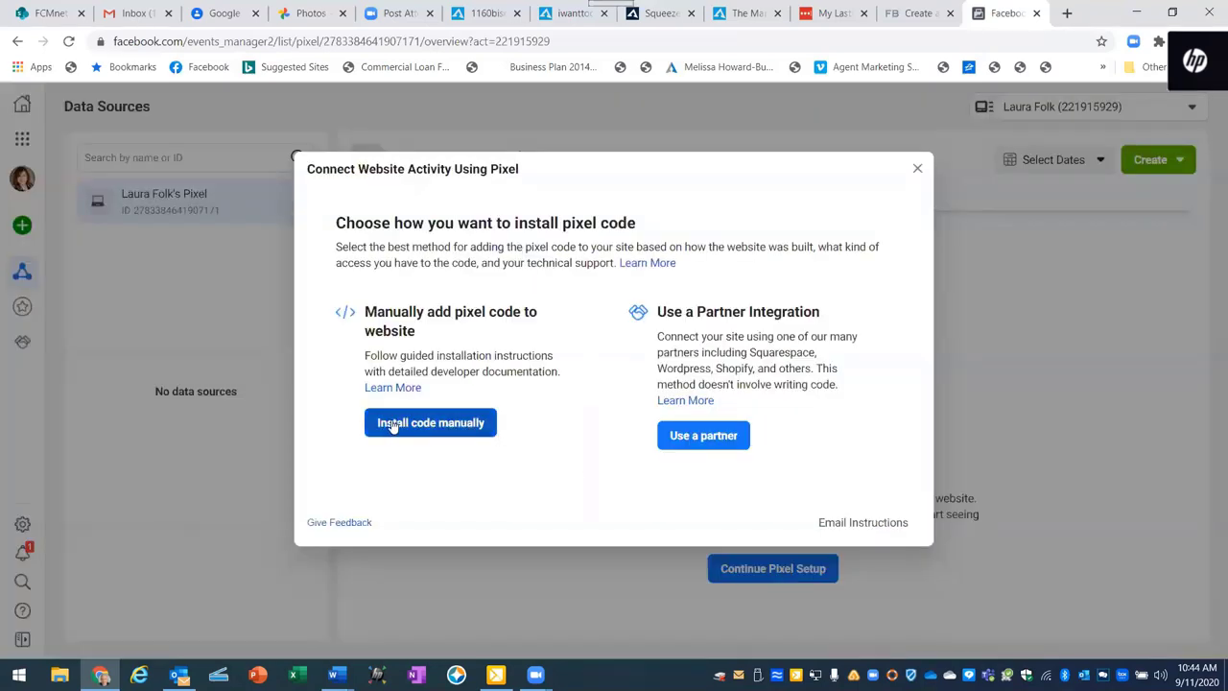
click(443, 425)
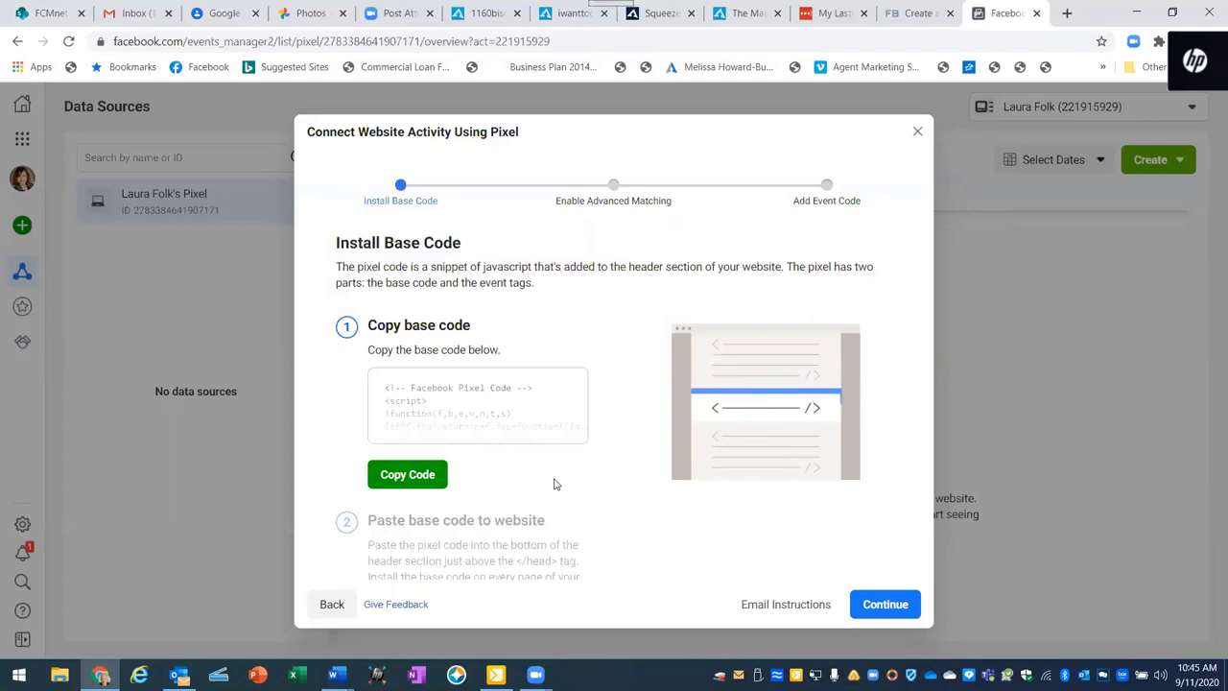
click(916, 131)
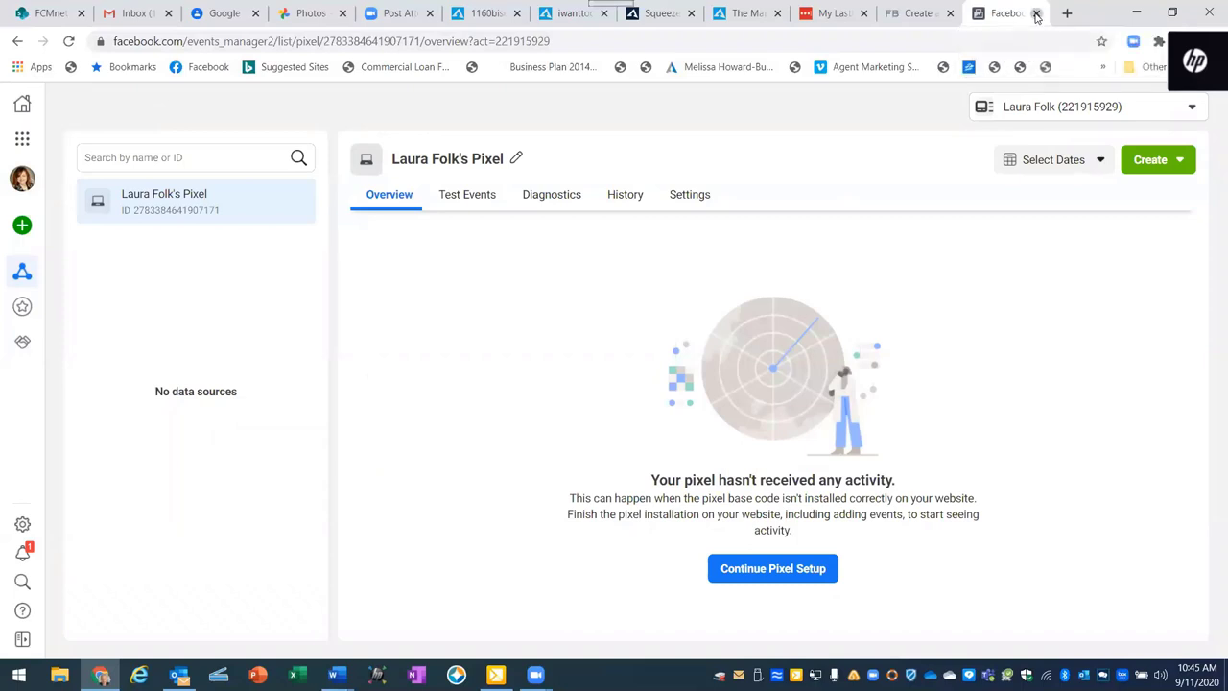
- Close the pixel tab, open Facebook in a new tab, and log out of the current account
click(1036, 13)
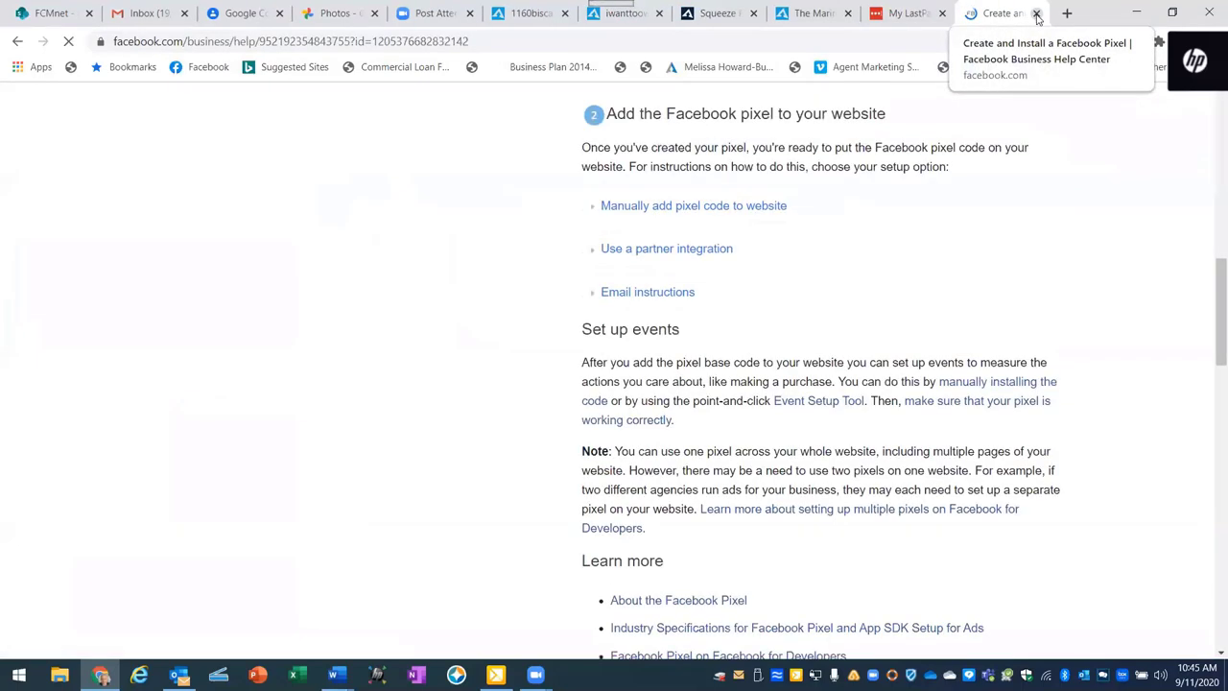
click(1064, 14)
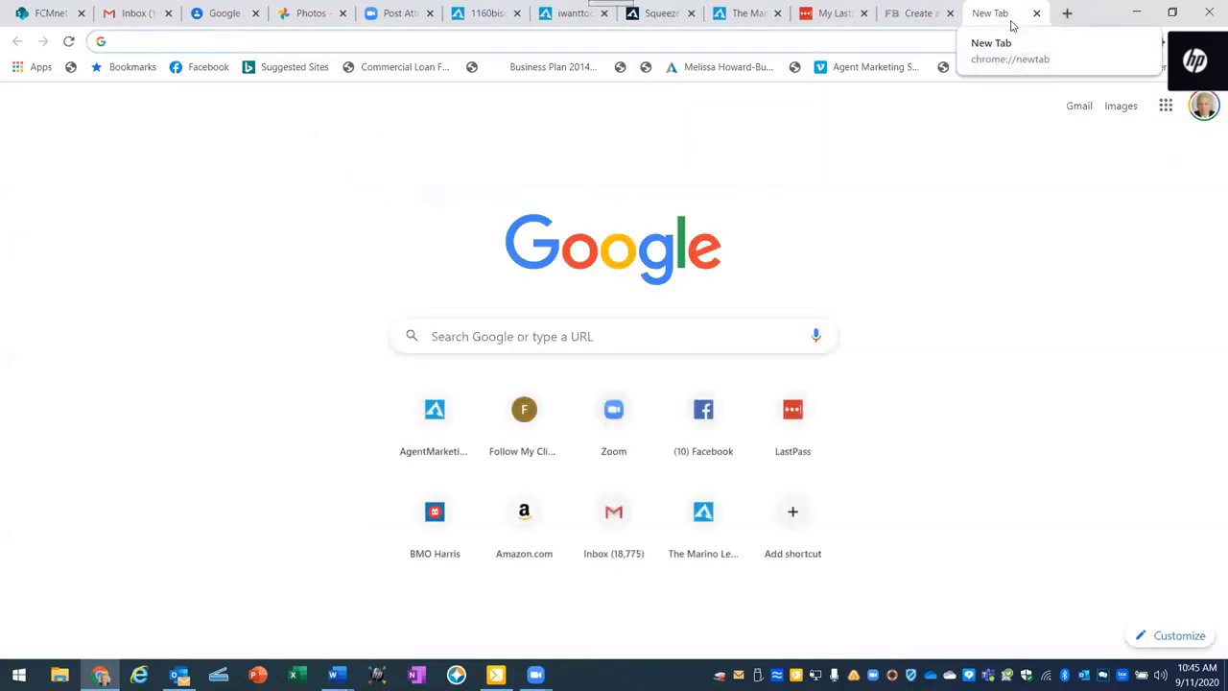
text(fac)
key(Return)
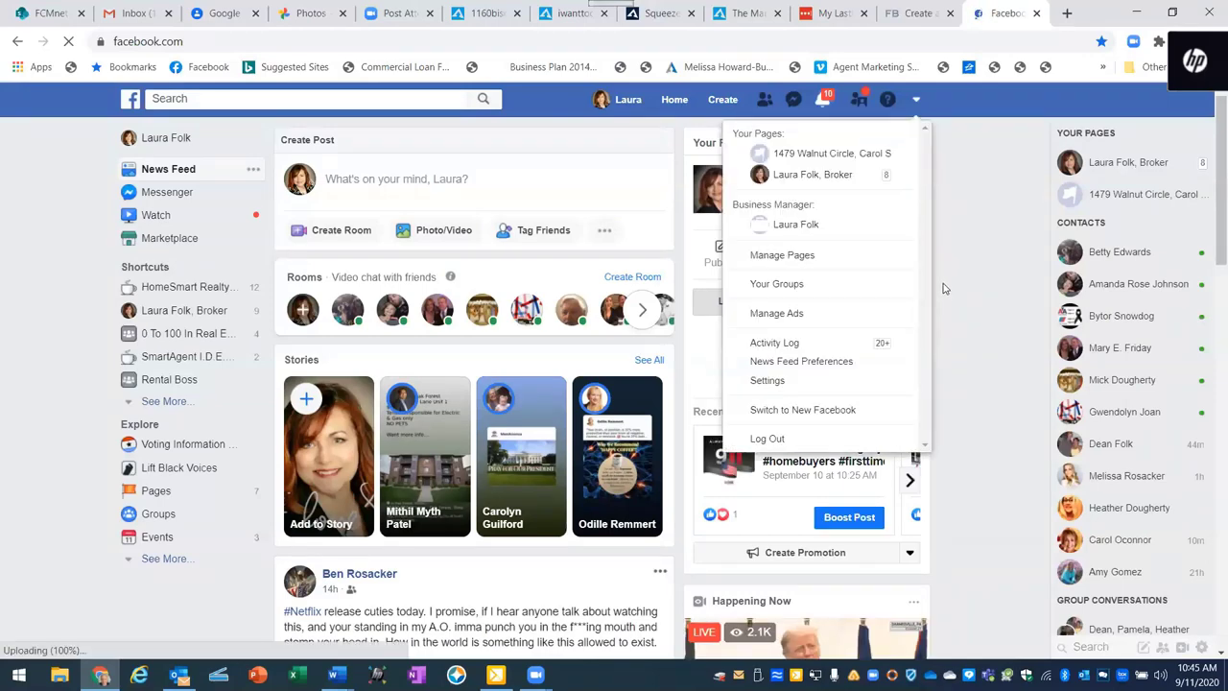
click(781, 436)
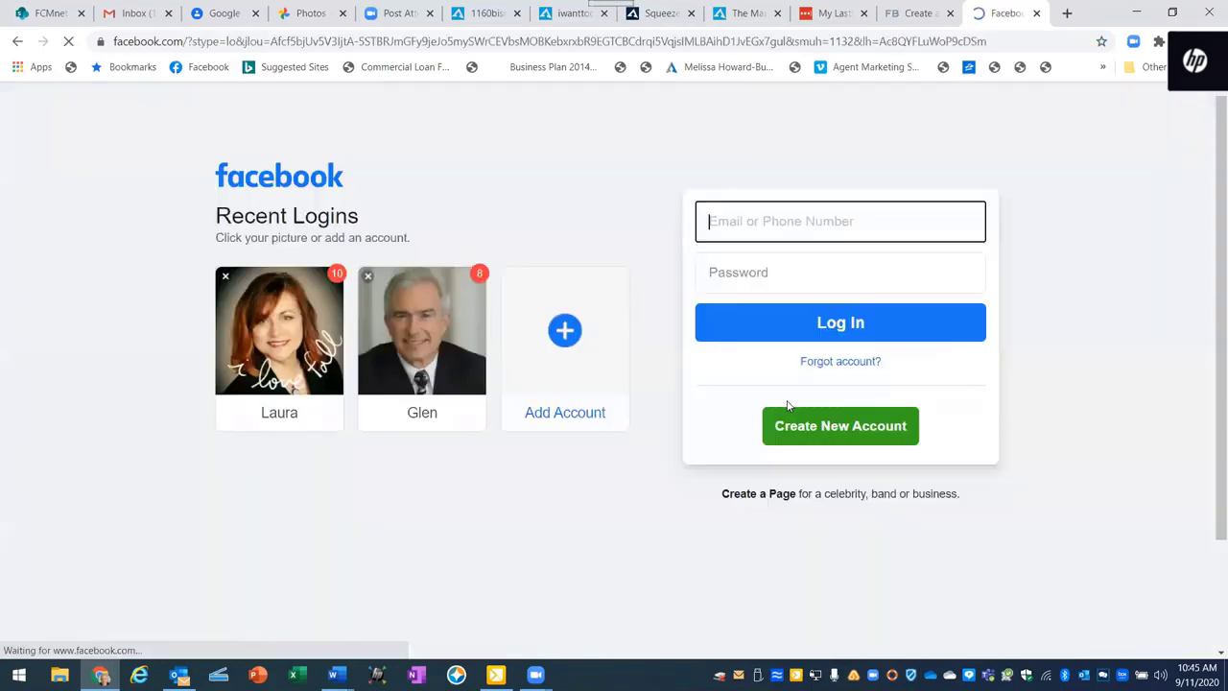
- Sign in to the other saved Facebook account by entering its password
click(436, 334)
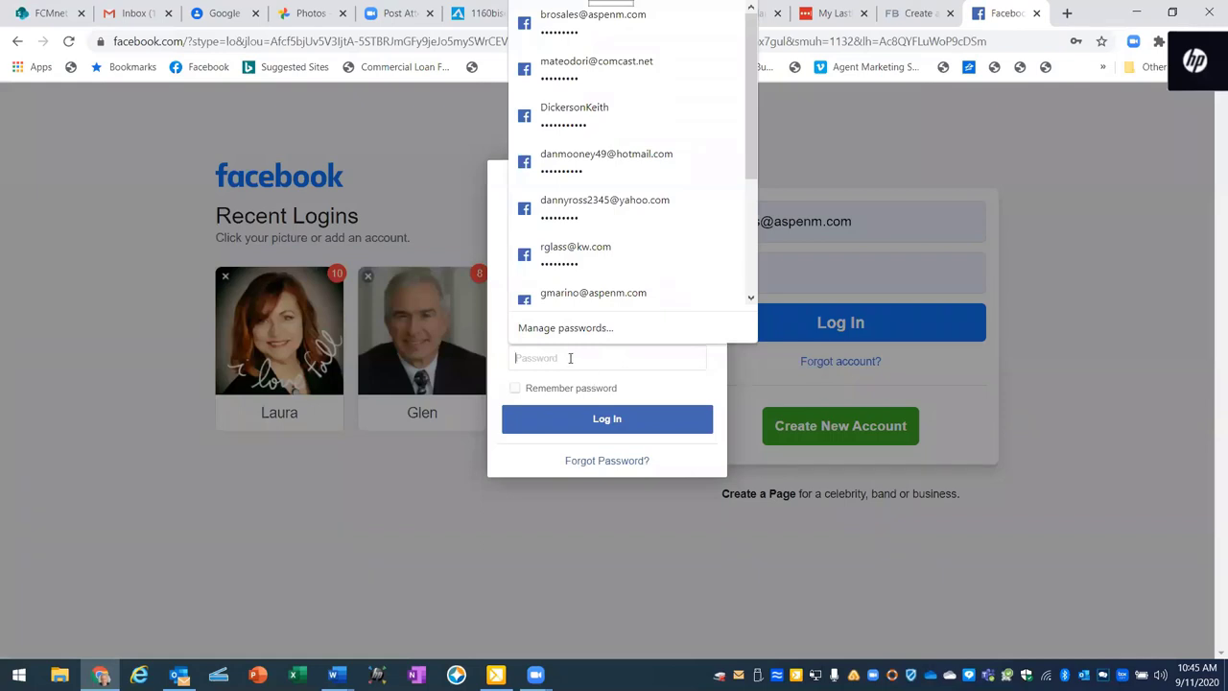
text(••••••••••)
key(Return)
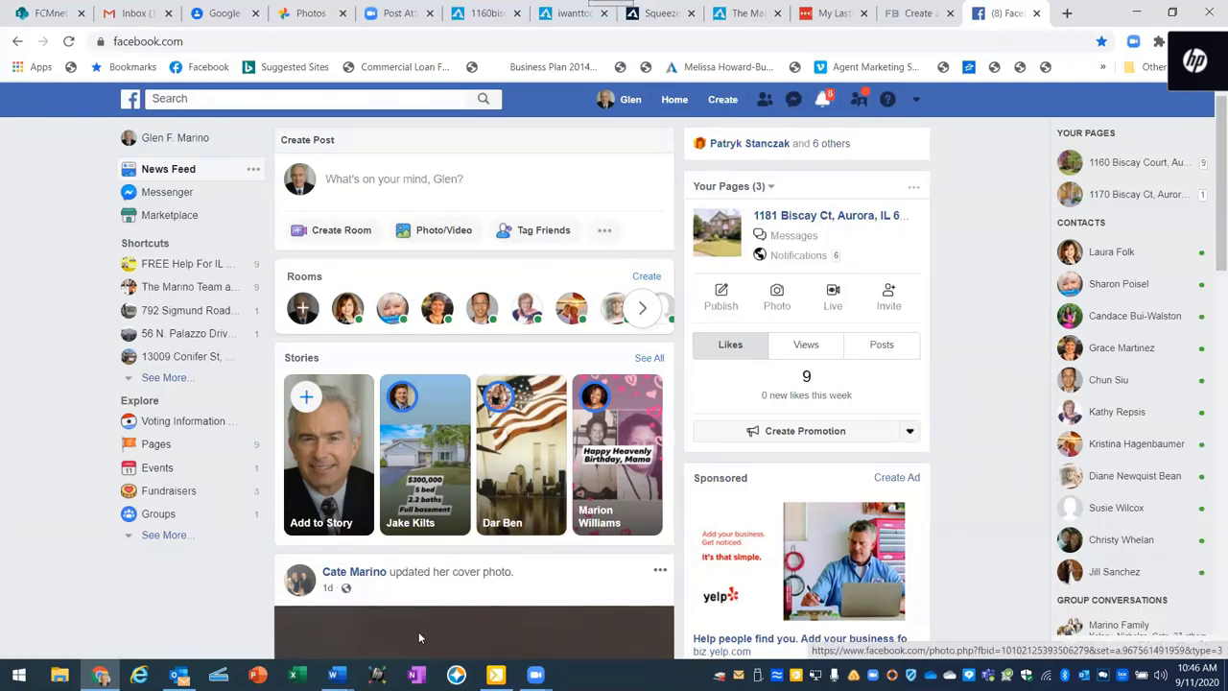
- Switch to the Word Class #7 notes and scroll to the 'How to find your Facebook Pixel' steps
mouse_move(334, 674)
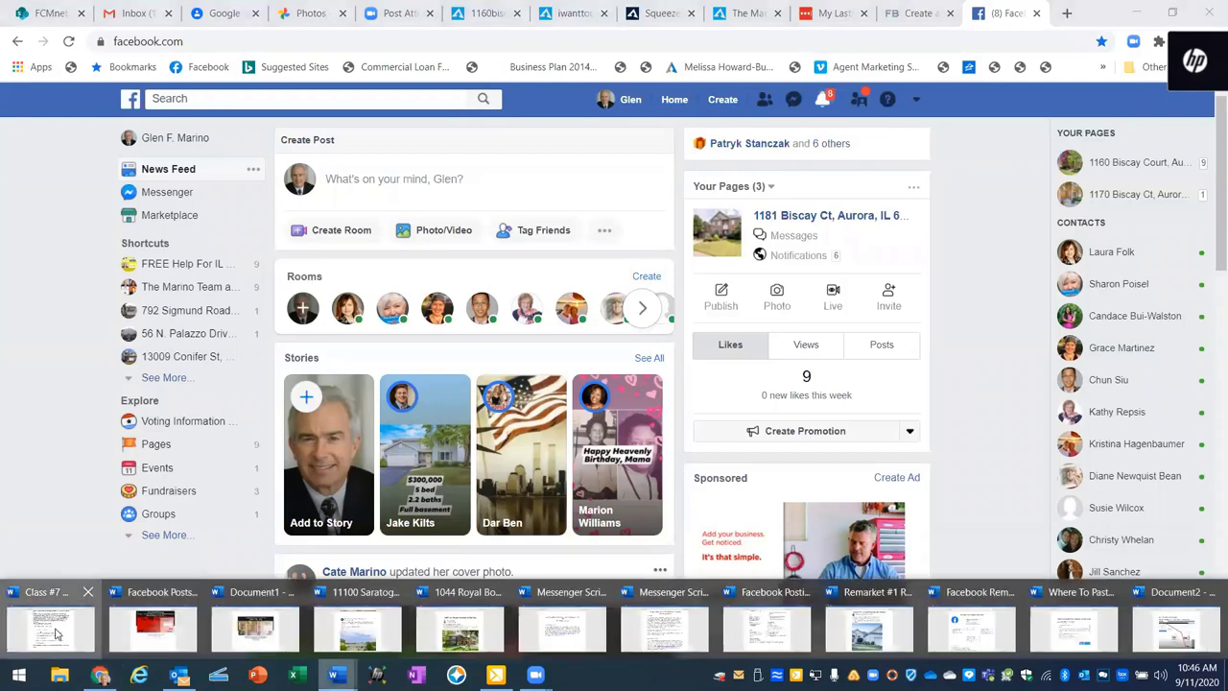
click(55, 628)
scroll(583, 463, down, 4)
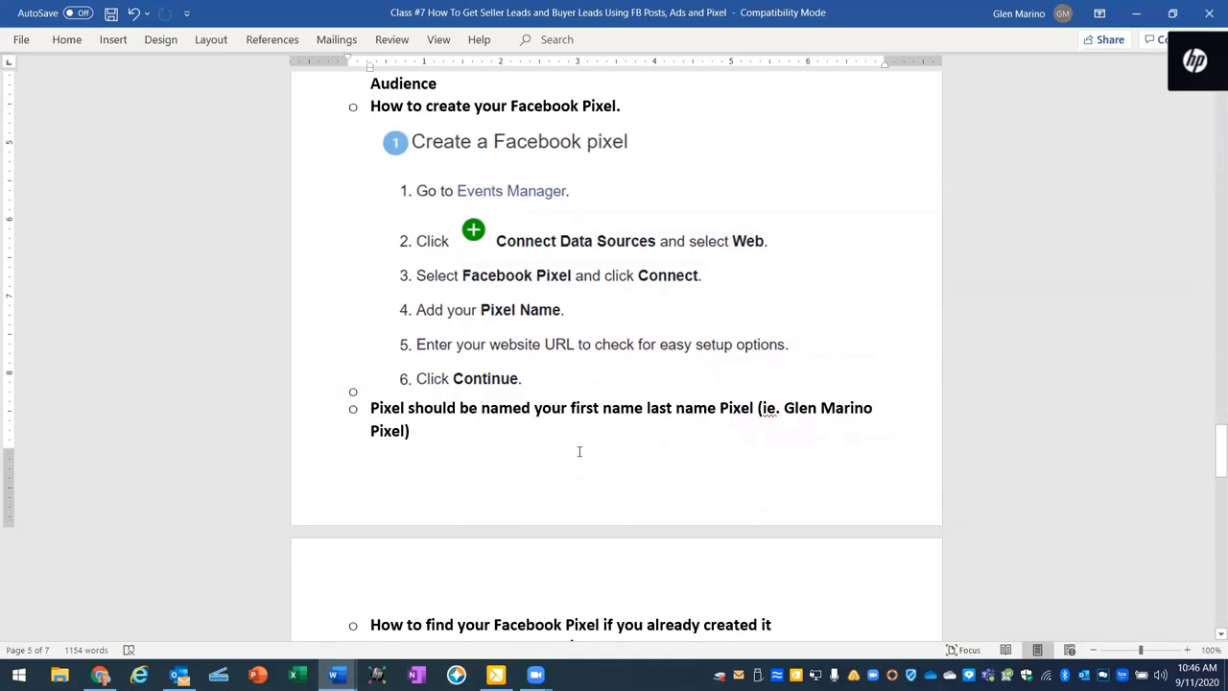
scroll(566, 453, down, 5)
scroll(566, 449, down, 4)
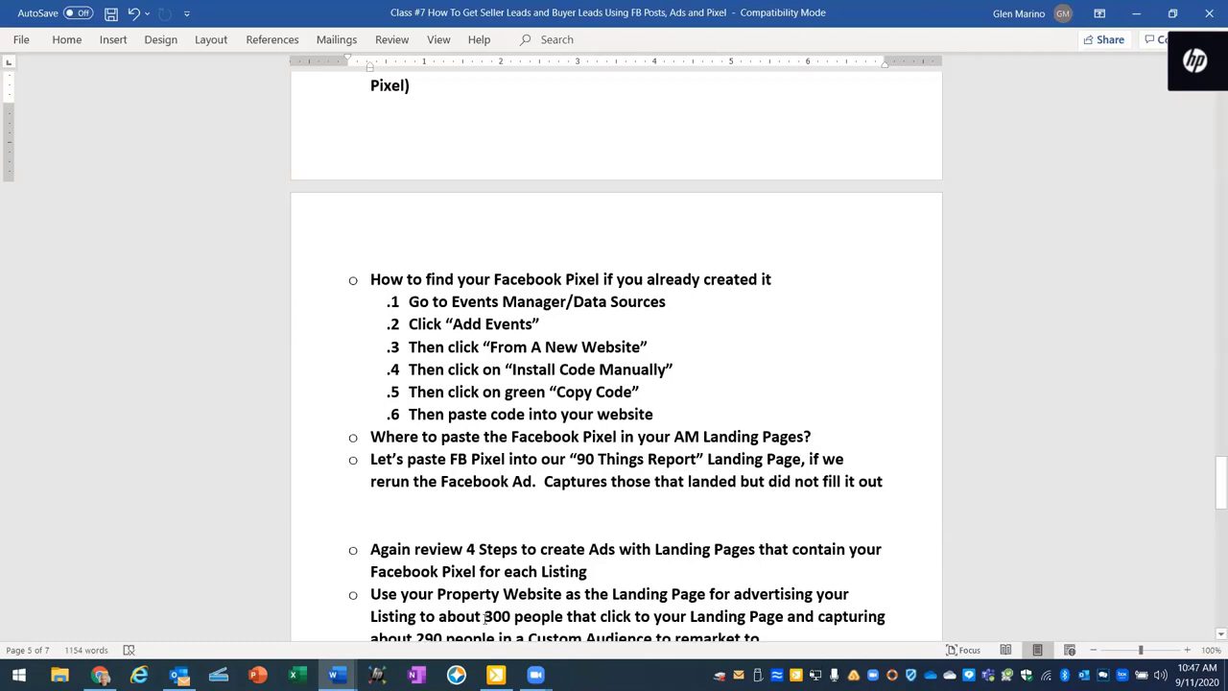
- Switch to Chrome and view the iwanttoowndon landing page's sign-up form
click(116, 669)
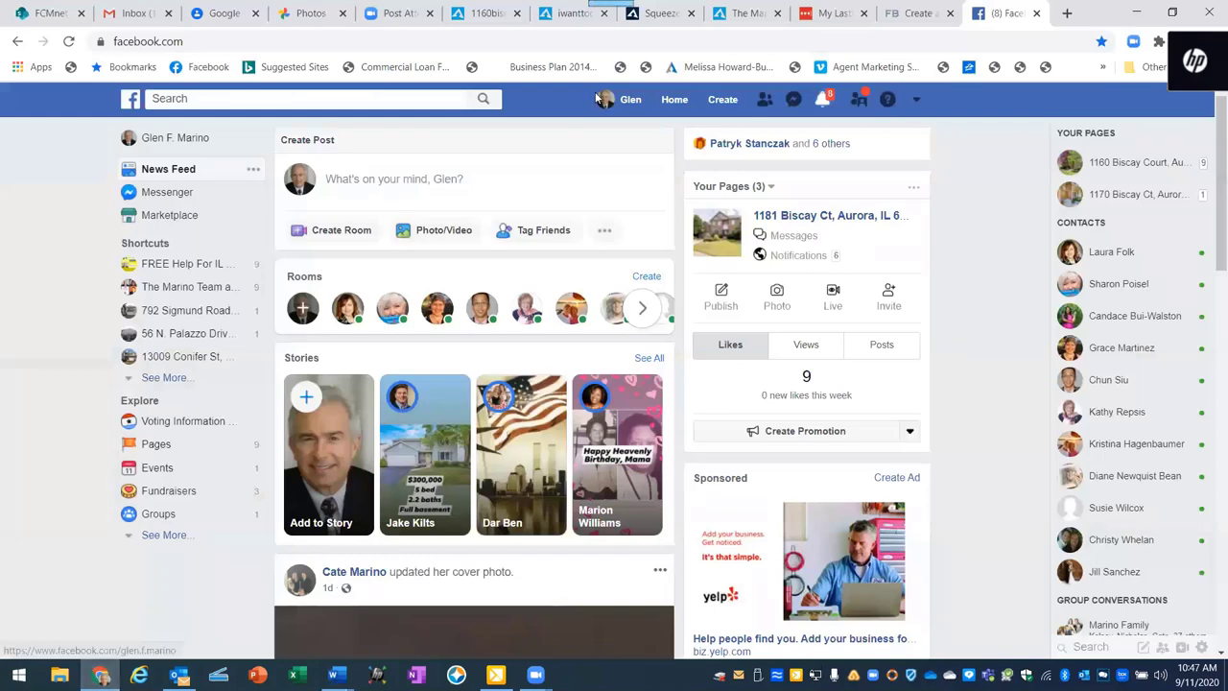
click(573, 14)
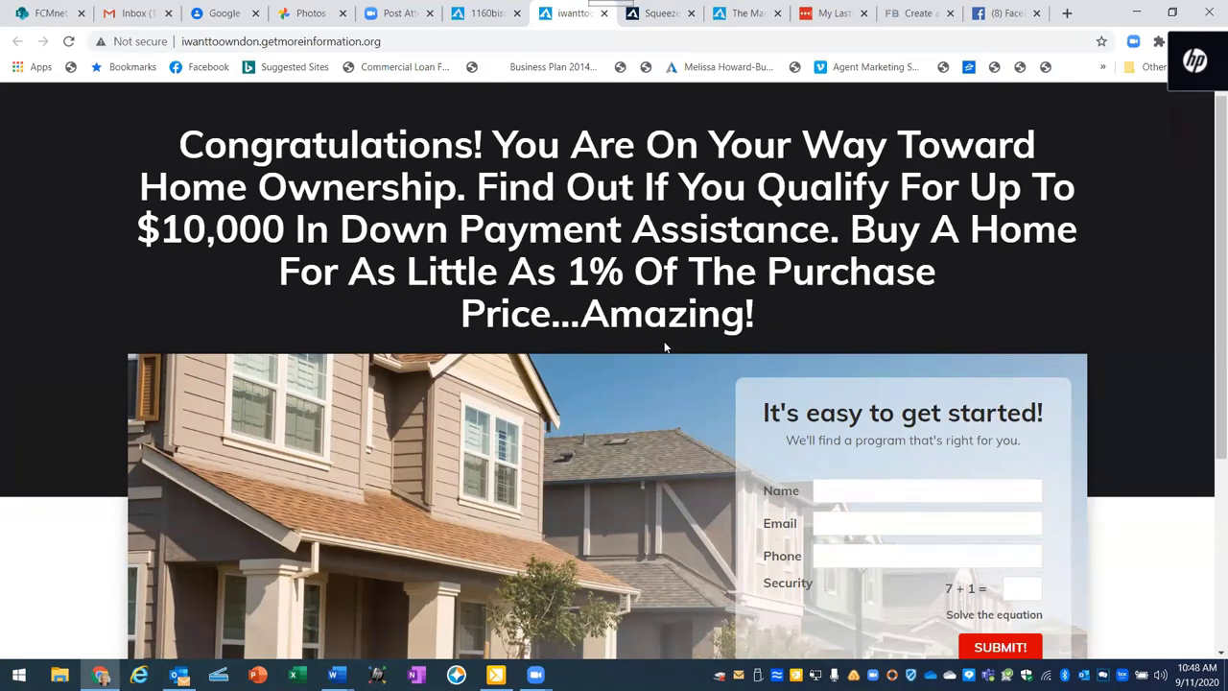
scroll(833, 330, down, 2)
scroll(897, 350, down, 1)
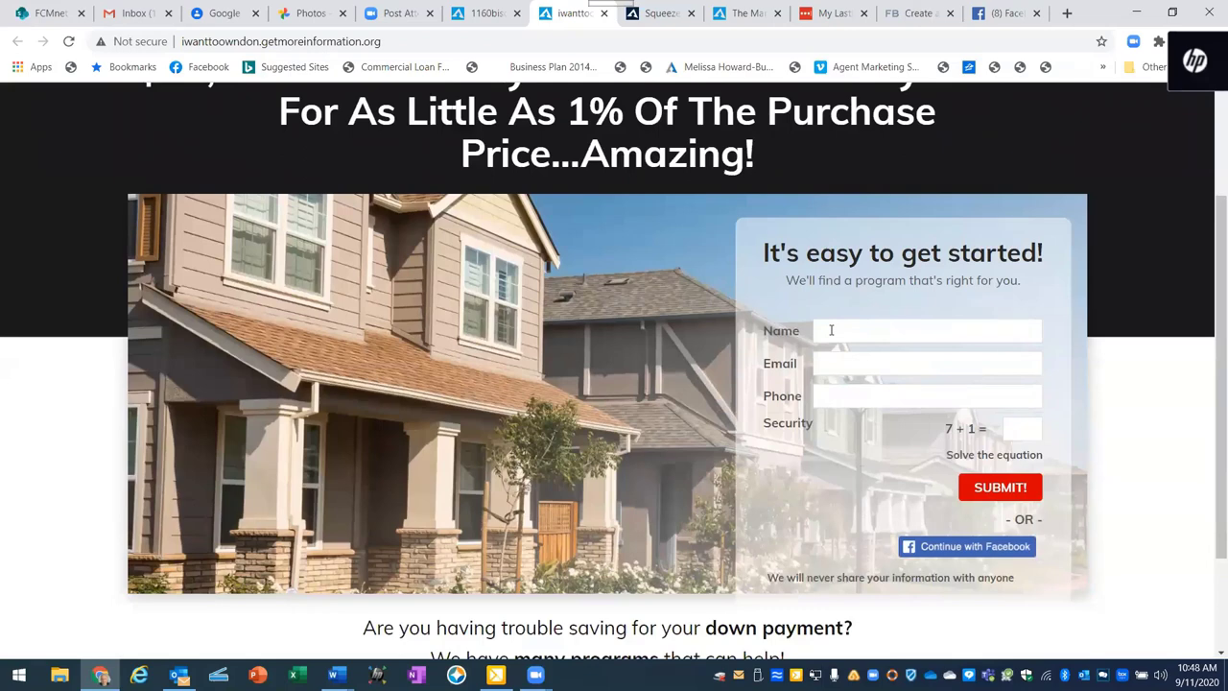
click(824, 329)
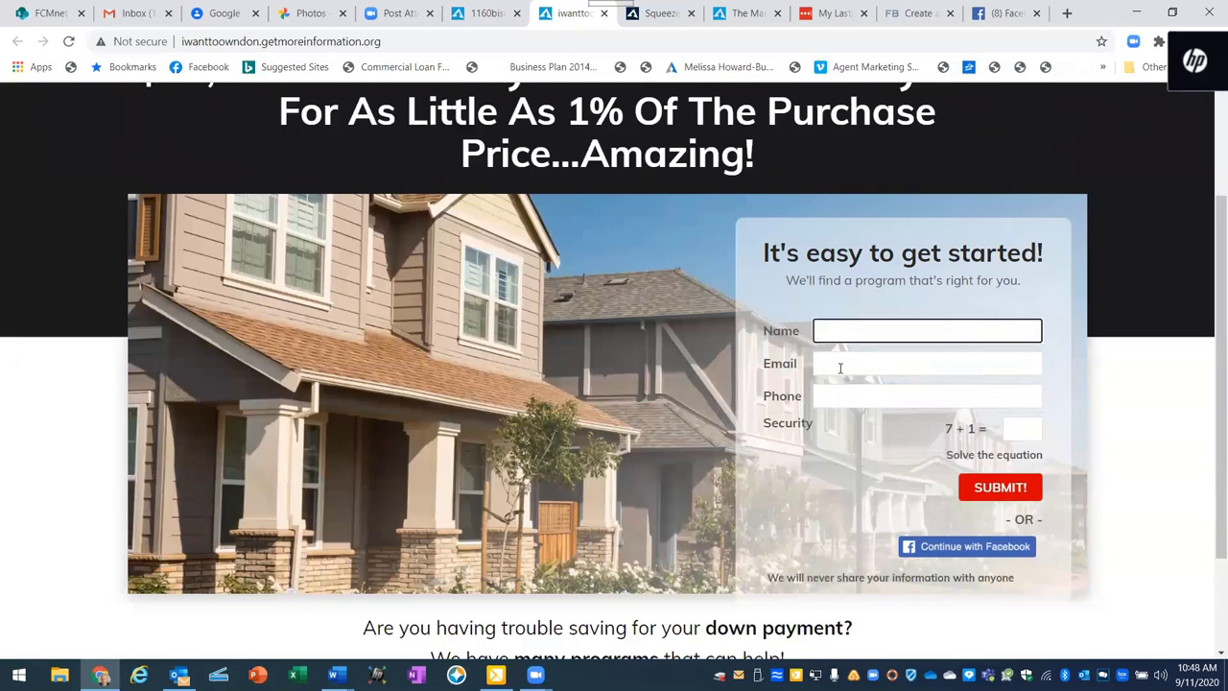
click(840, 368)
click(844, 394)
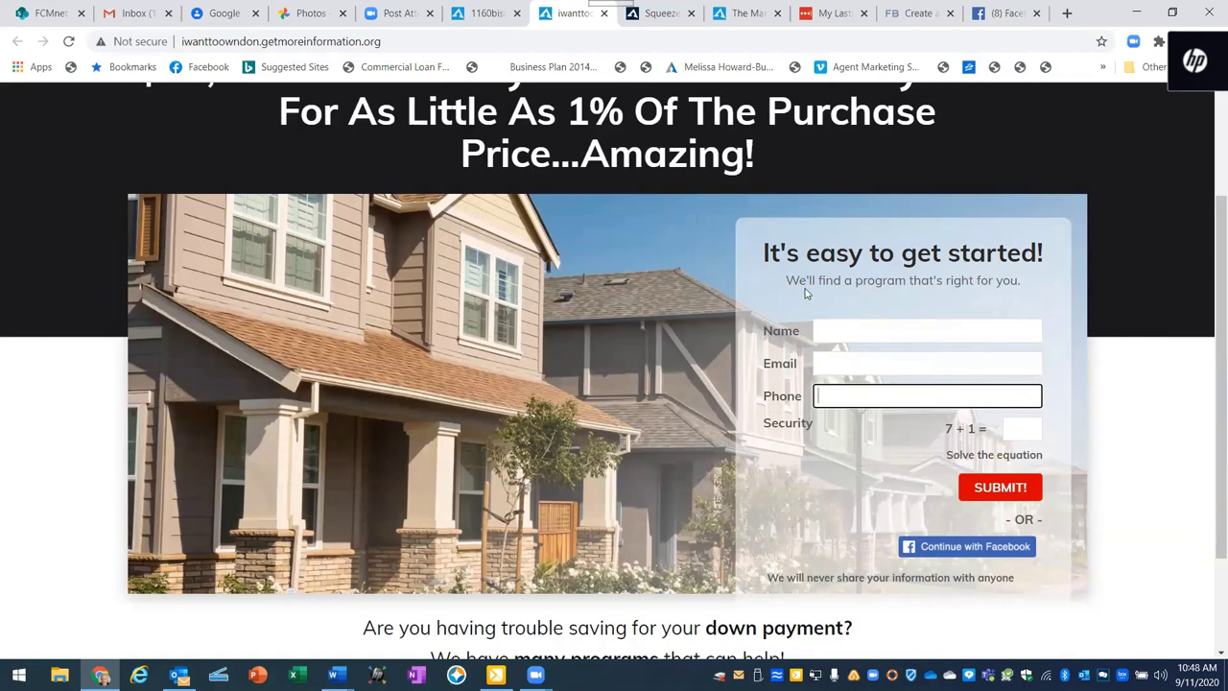
scroll(699, 305, up, 1)
click(700, 305)
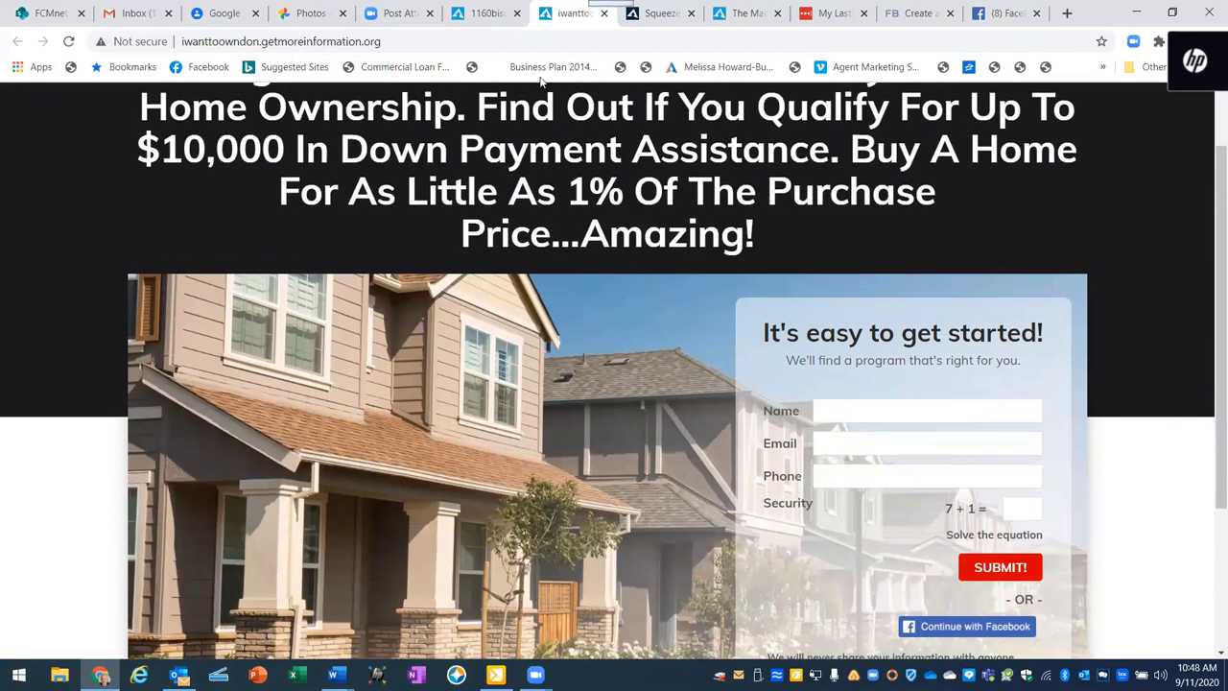
click(487, 14)
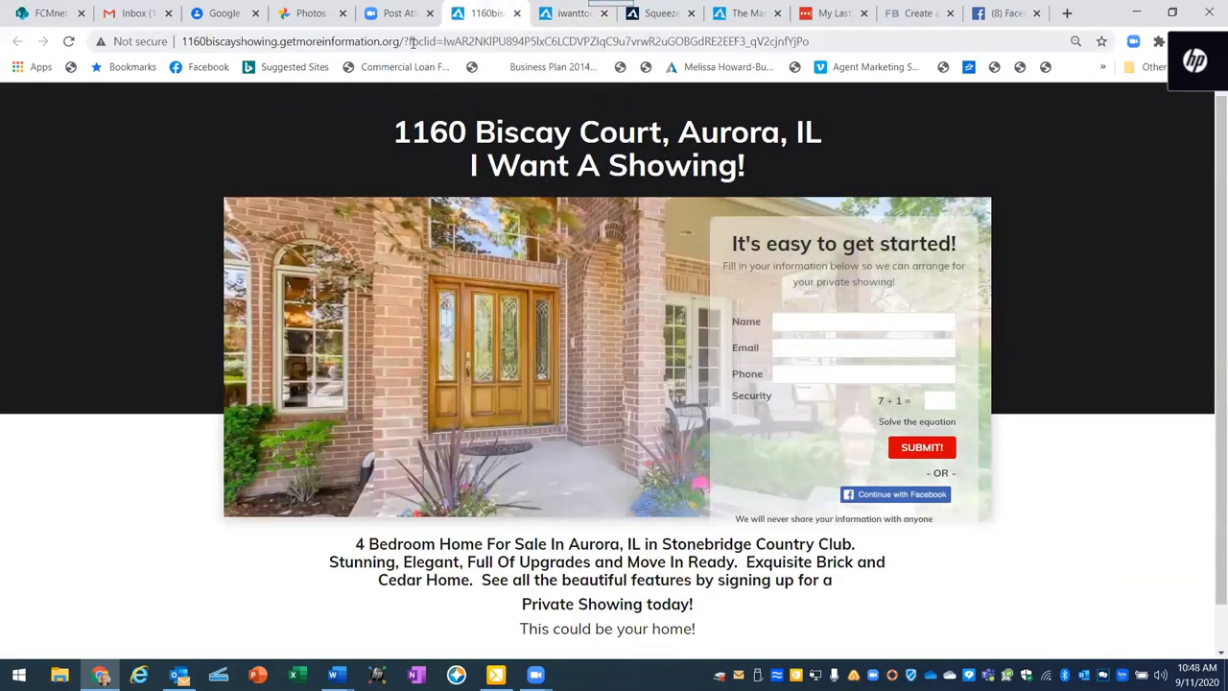
- Open Leads > Squeeze Pages, preview the IWantToOwnDon page, and close the preview
click(667, 13)
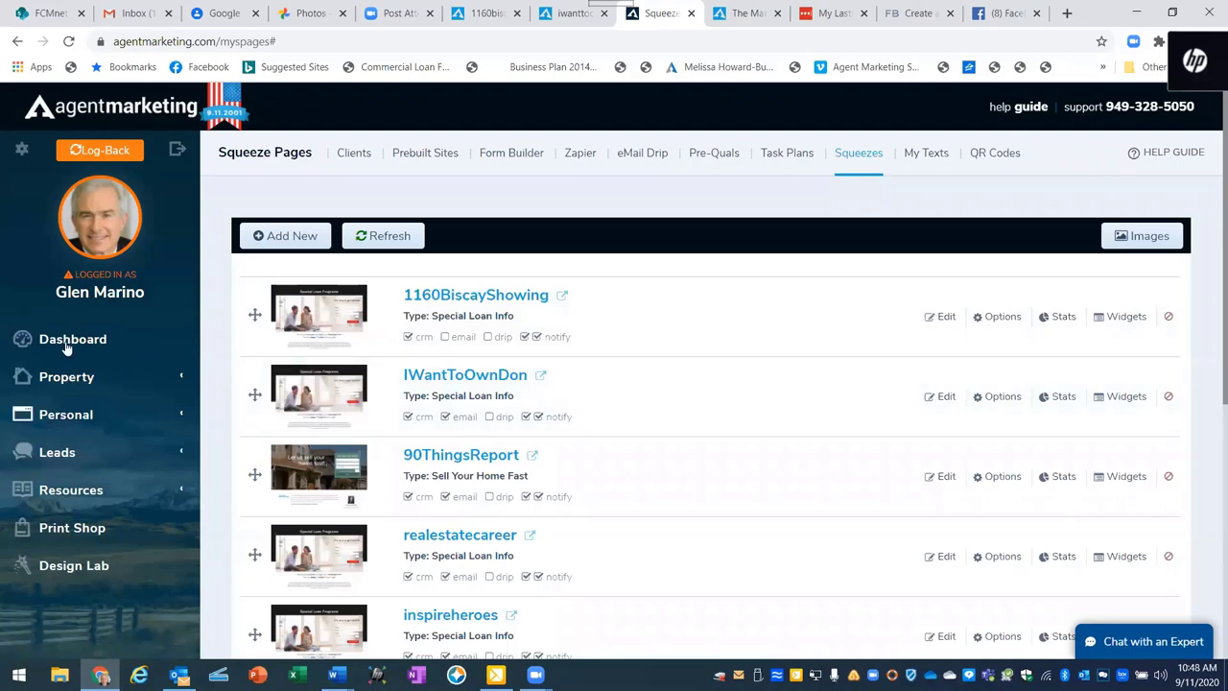
click(57, 453)
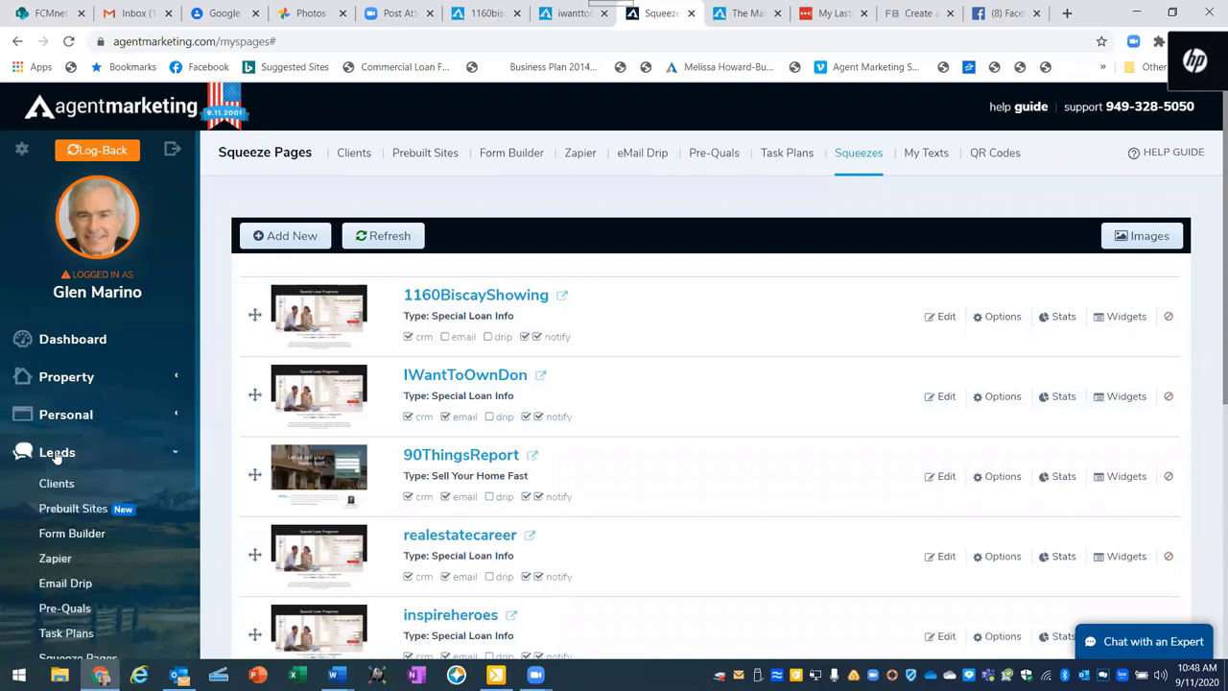
scroll(57, 457, down, 2)
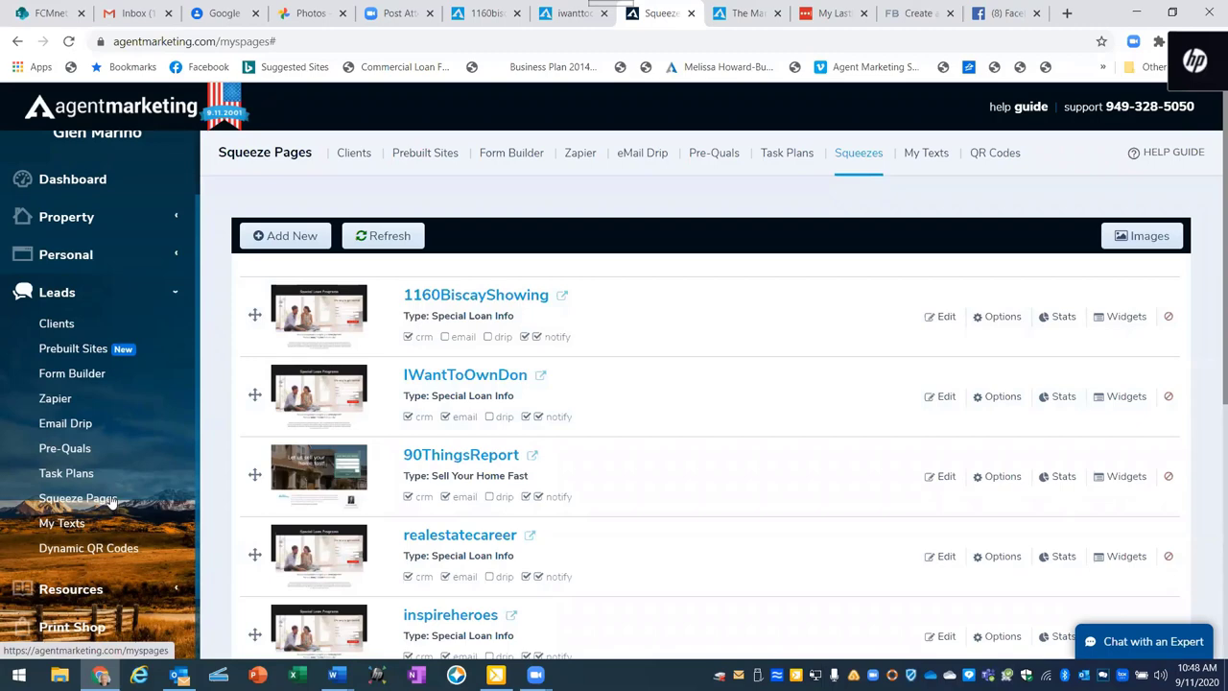
click(111, 502)
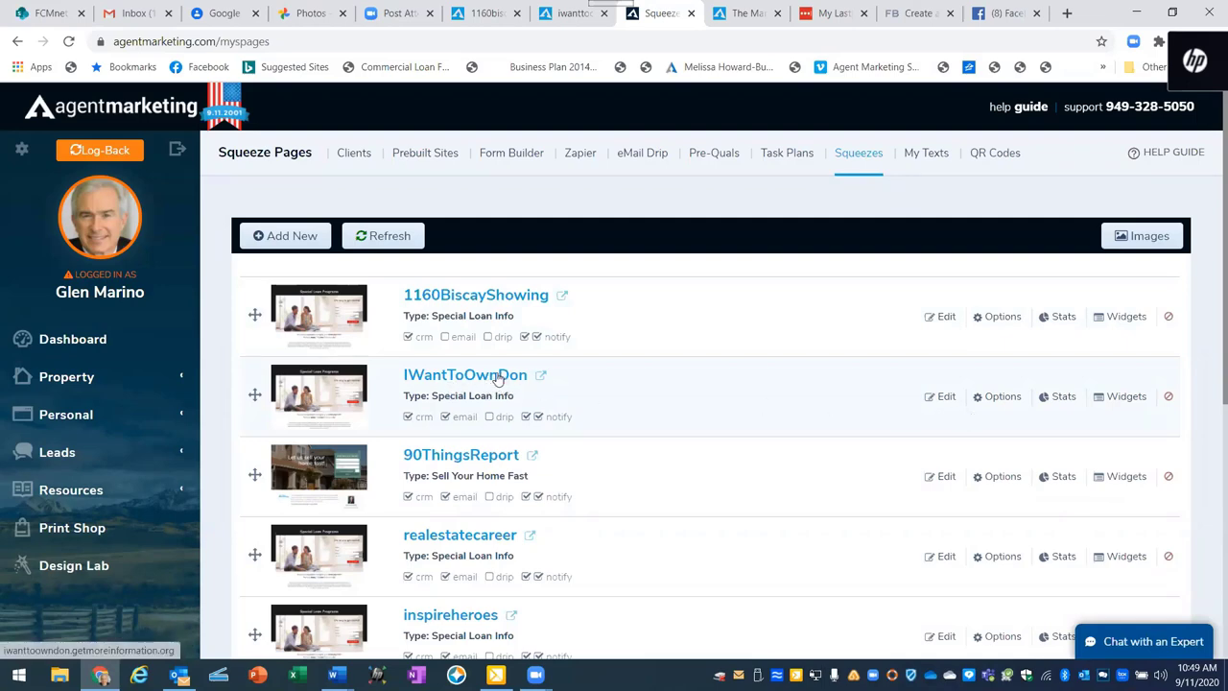
click(497, 377)
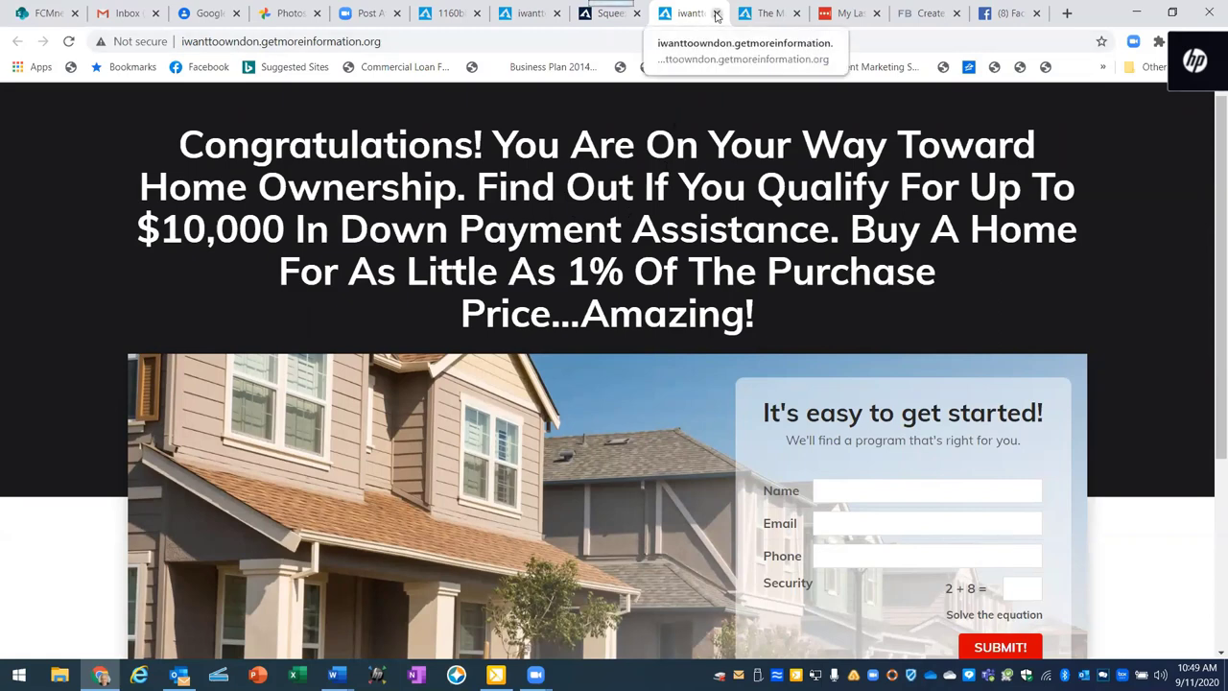
click(716, 15)
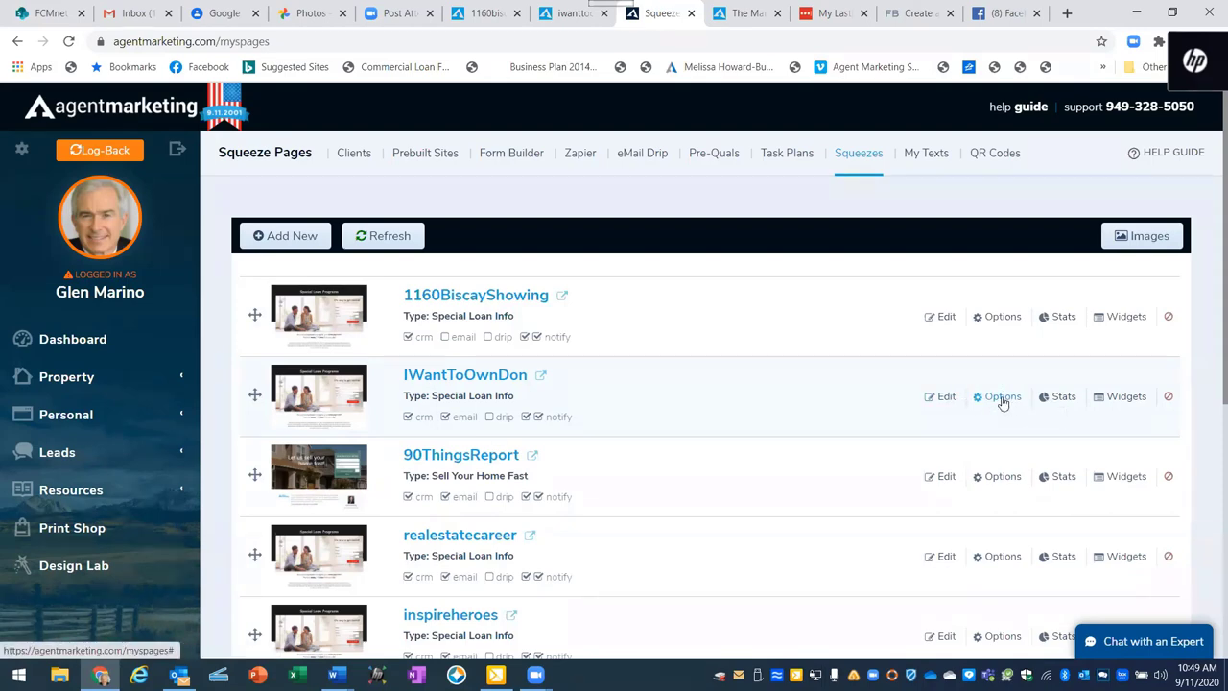
- Open the IWantToOwnDon row's Options and scroll to Optional HTML Tracking Code
click(998, 401)
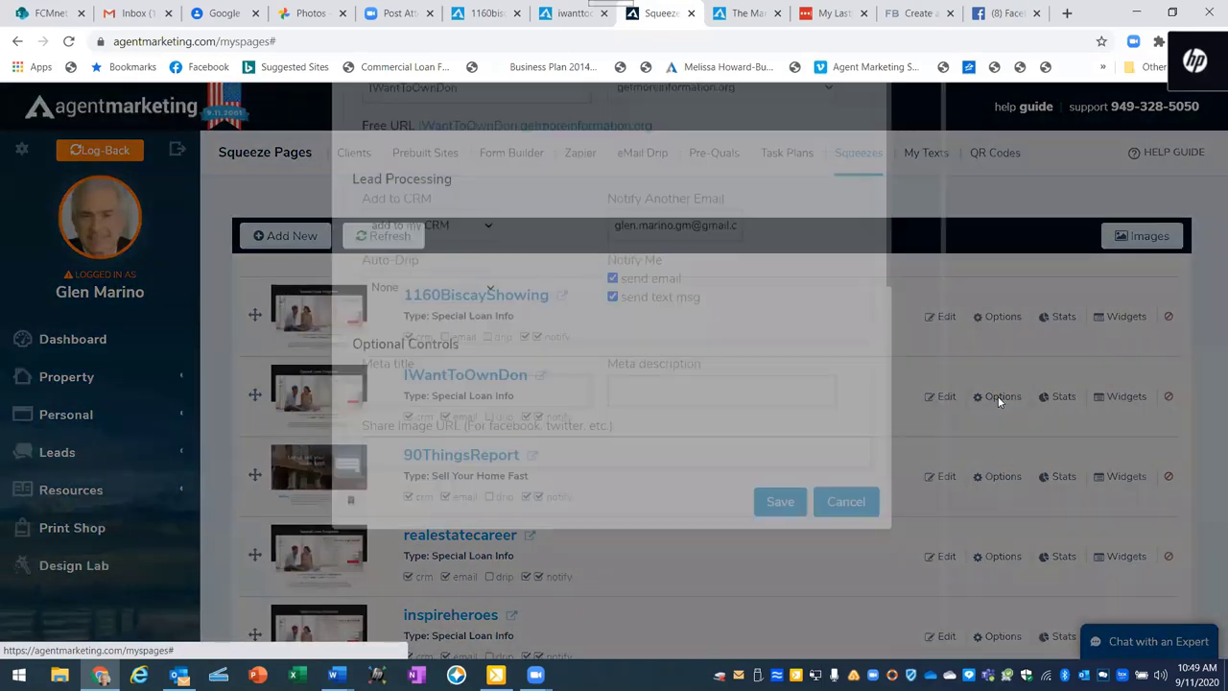
scroll(820, 345, down, 3)
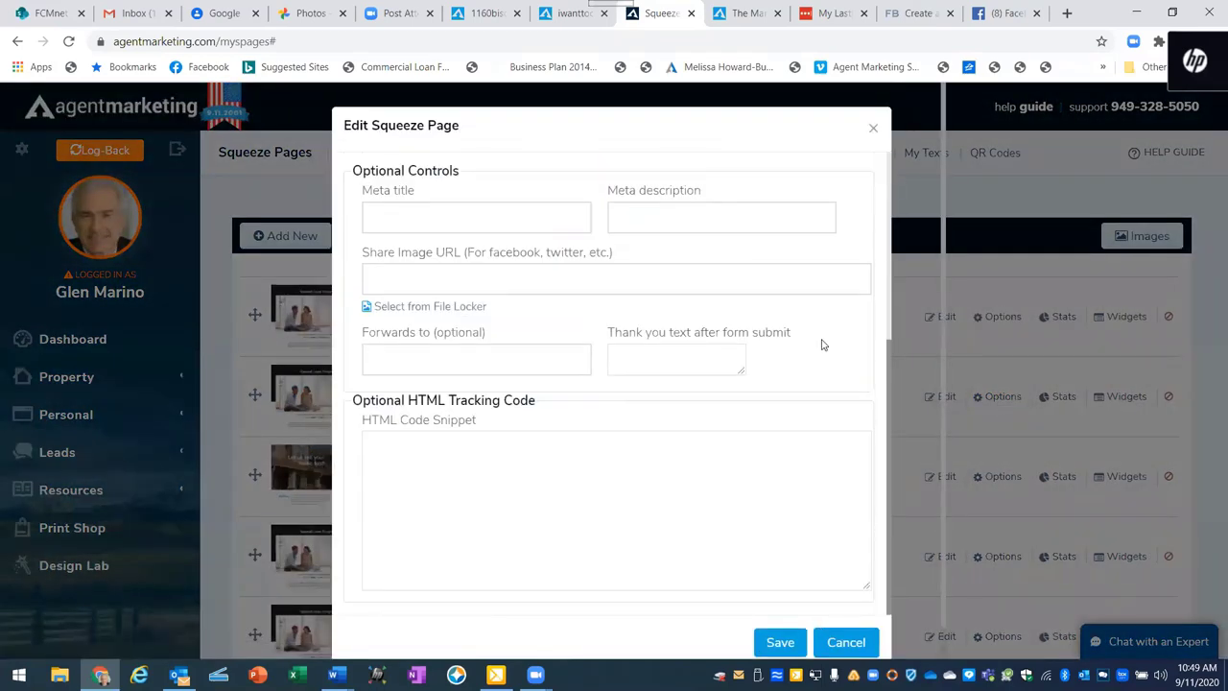
scroll(820, 344, up, 3)
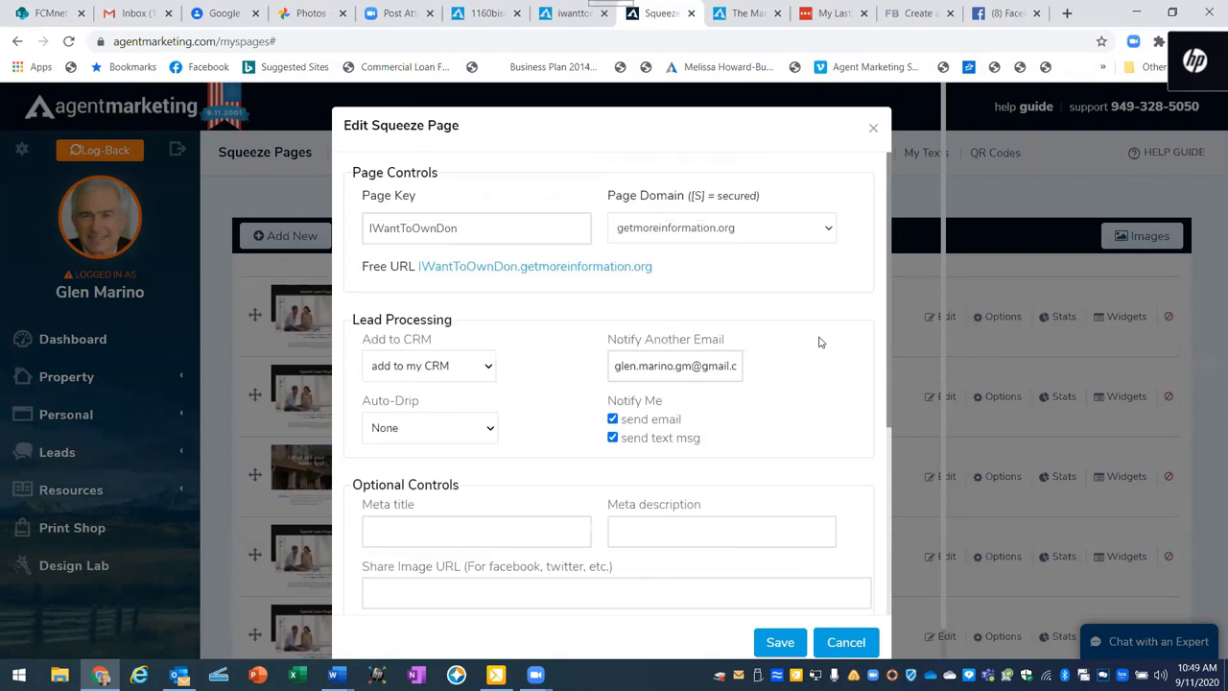
scroll(821, 342, down, 3)
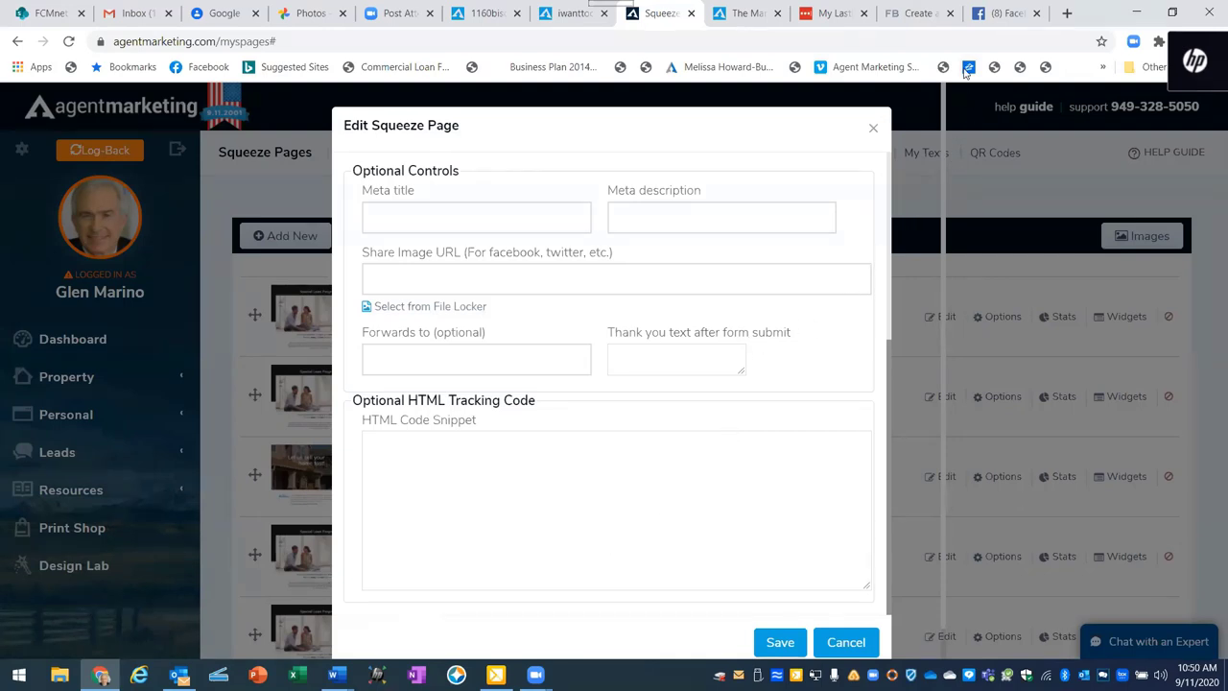
- Switch to the Facebook feed and open Ads Manager from the See More shortcuts
click(1007, 13)
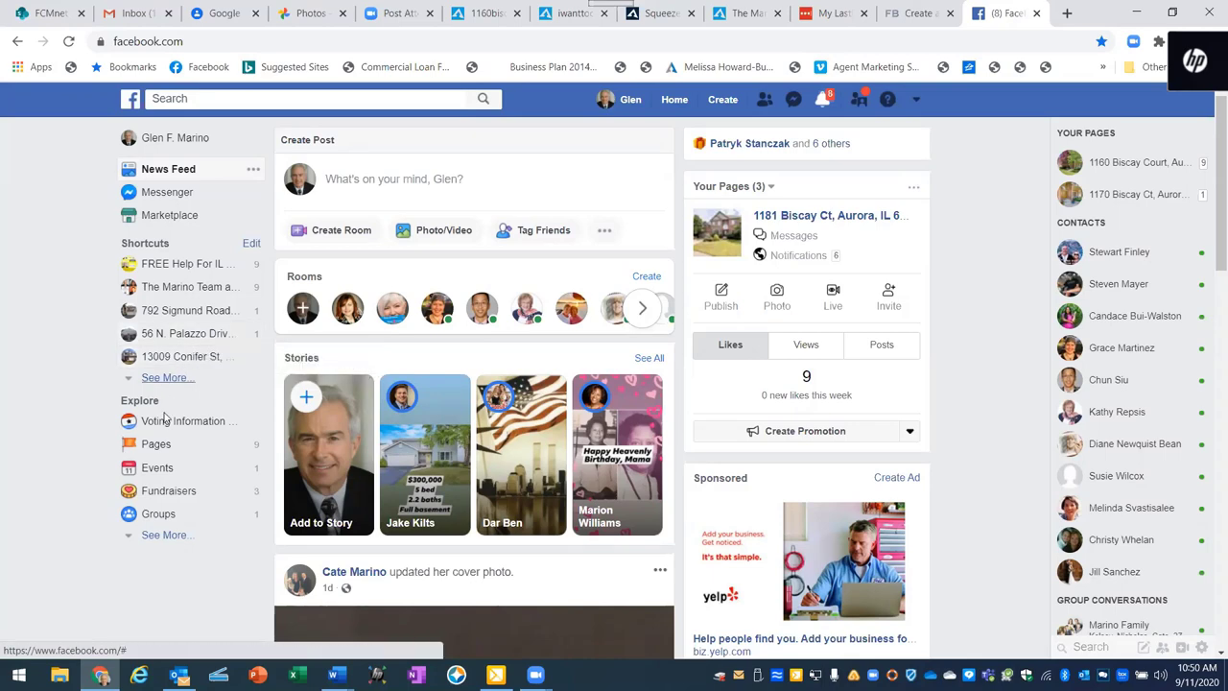
click(167, 535)
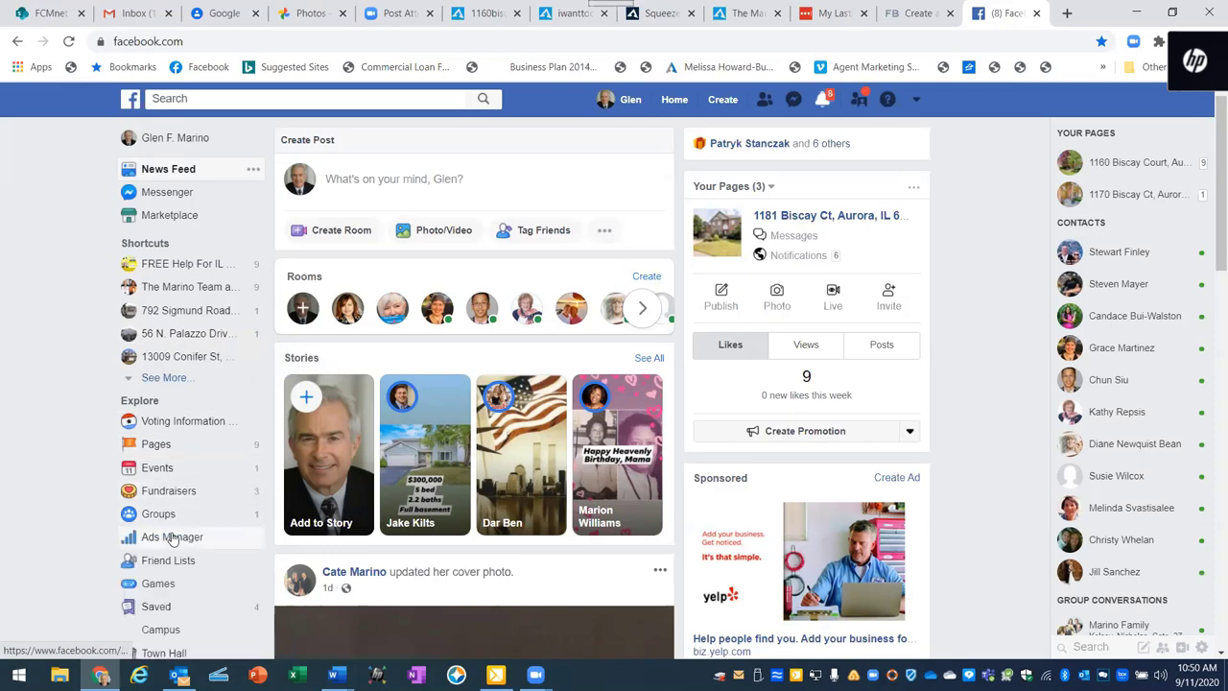
click(173, 538)
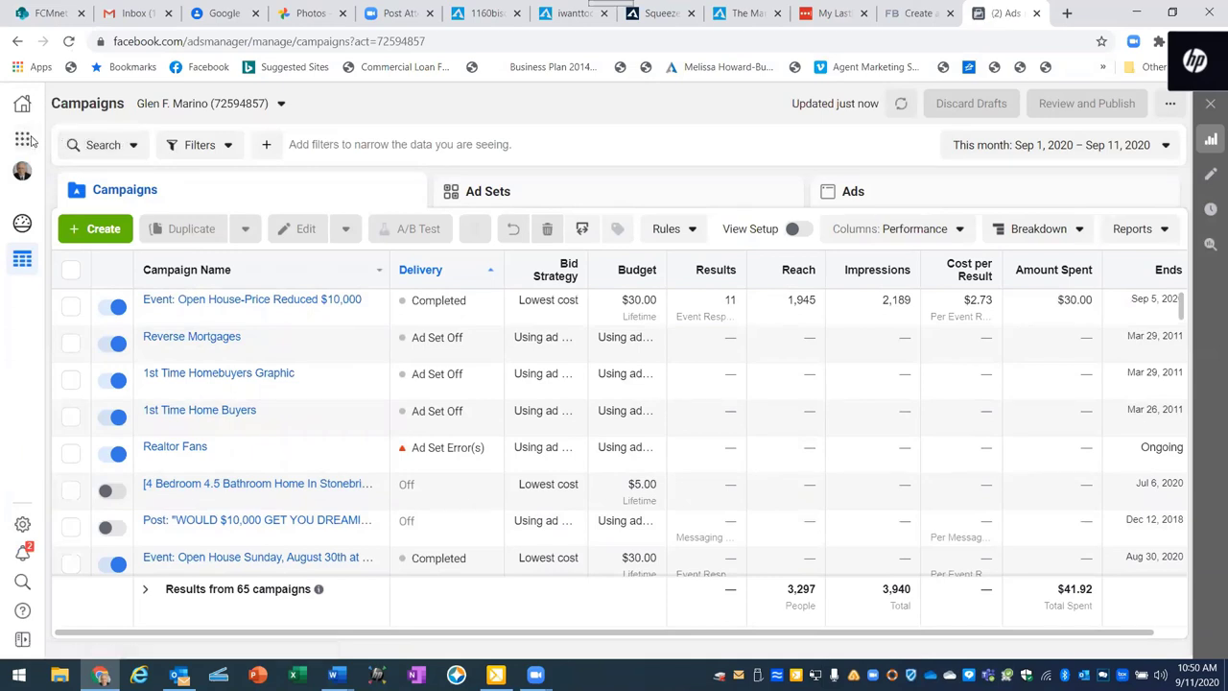
- Go to Events Manager from the Business Tools shortcuts panel
click(23, 140)
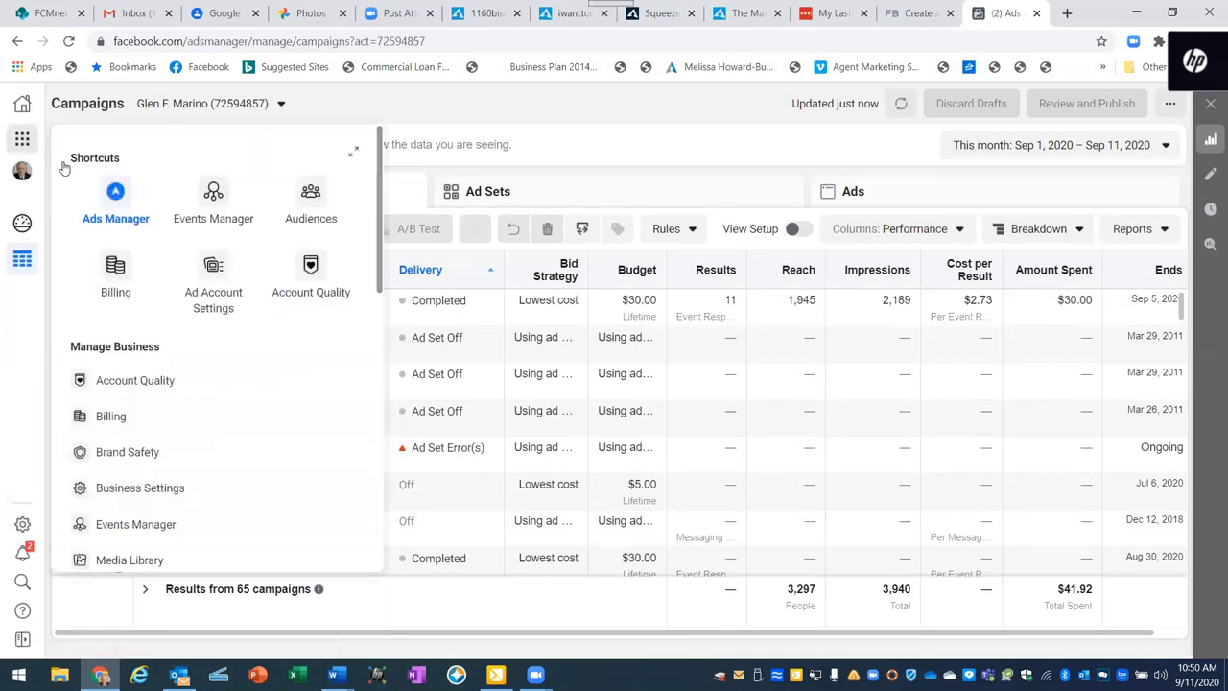
click(220, 199)
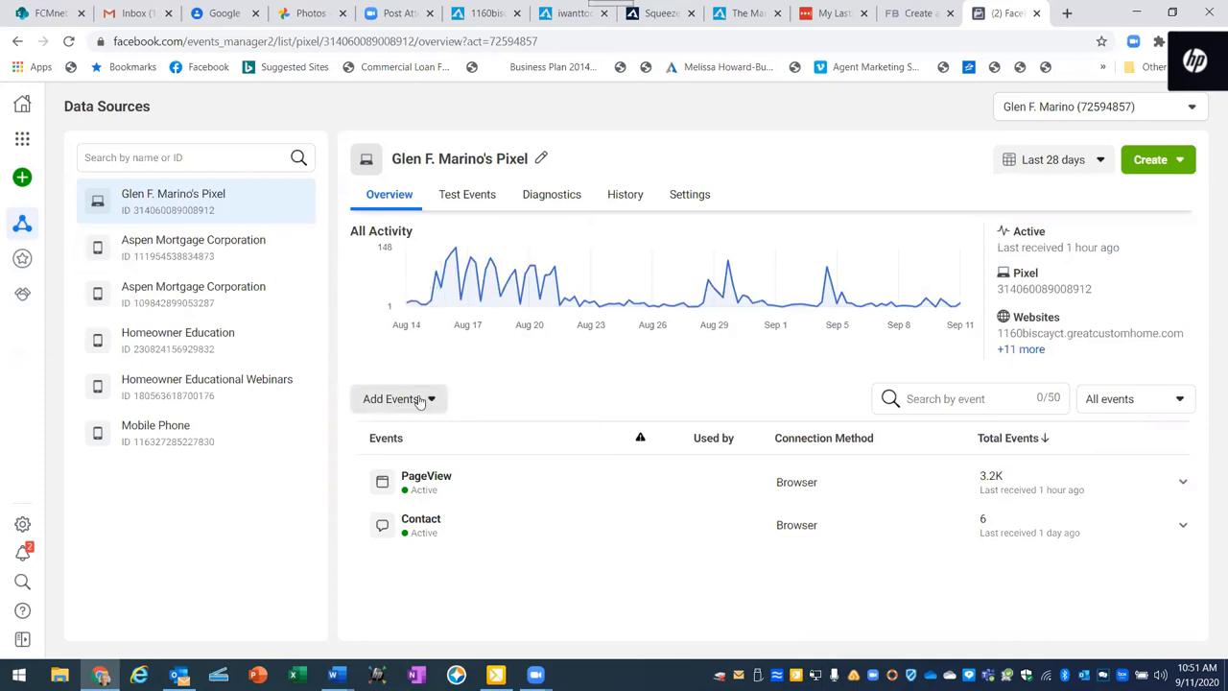
- Choose Add Events > From a New Website for the existing pixel
click(401, 402)
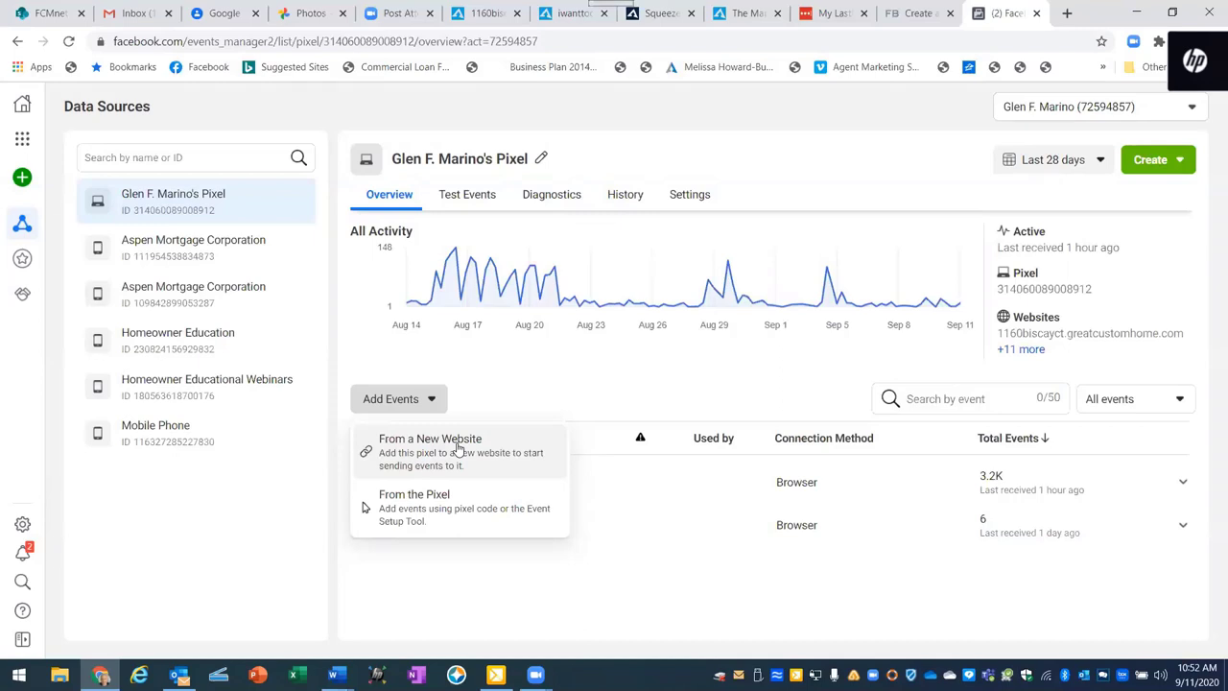
click(457, 448)
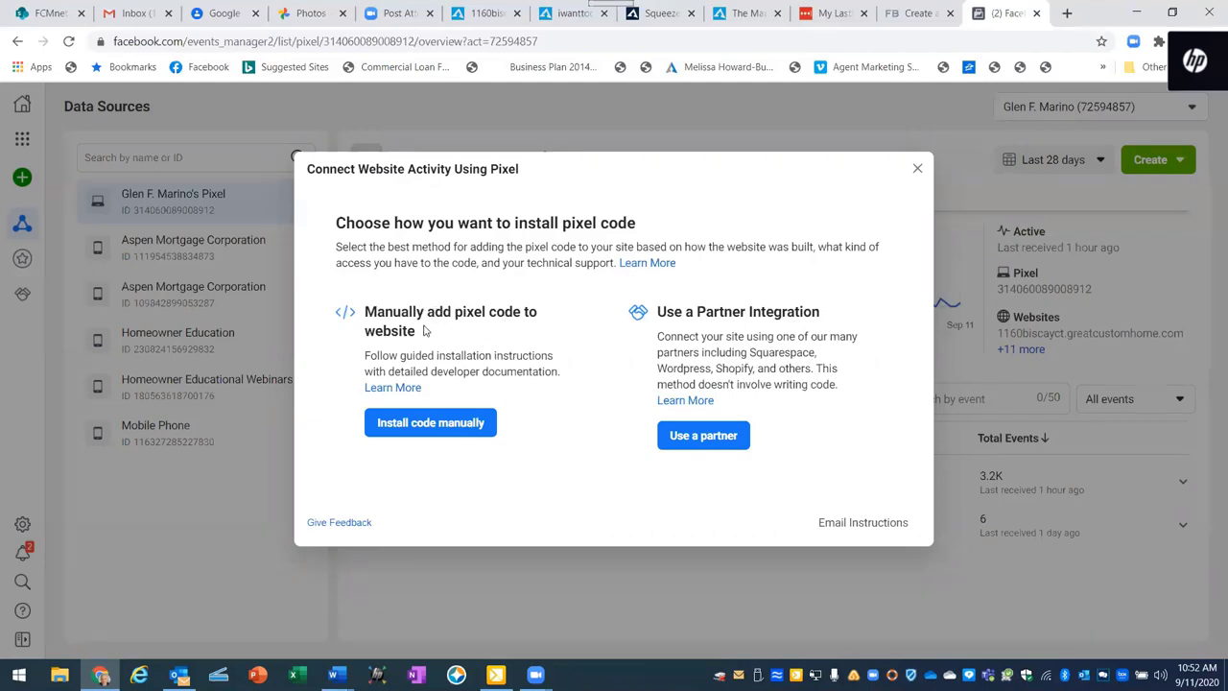
- Choose manual code installation and copy the pixel's base code
click(419, 424)
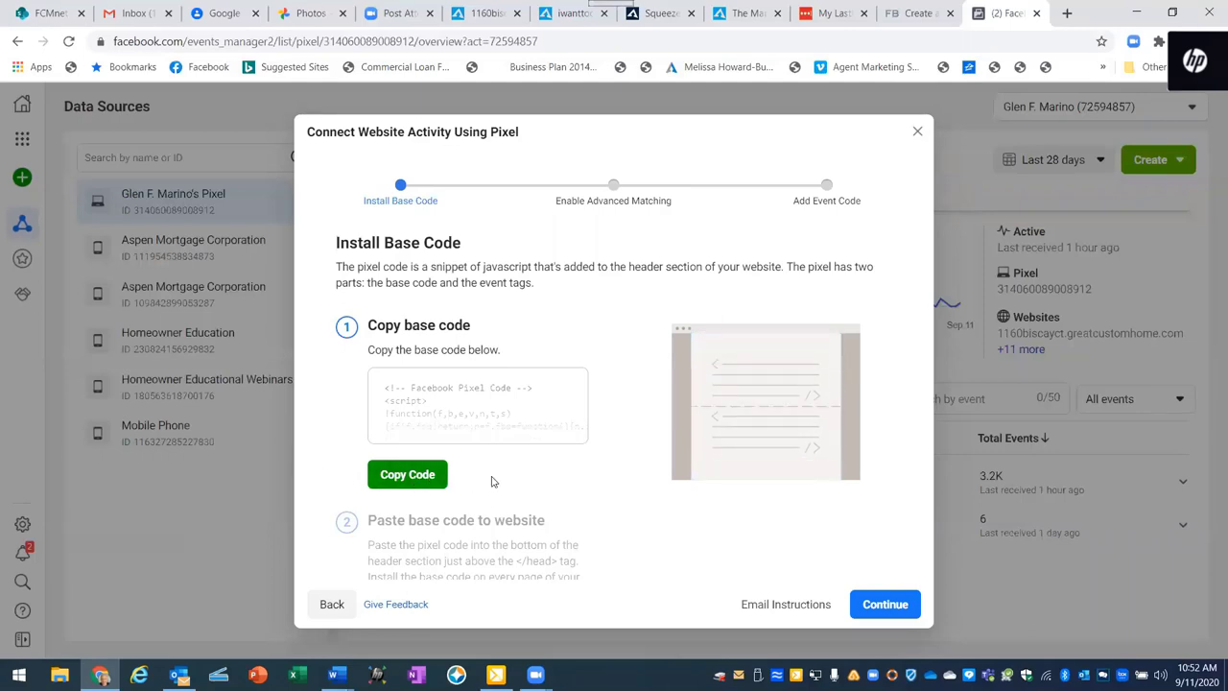
click(405, 476)
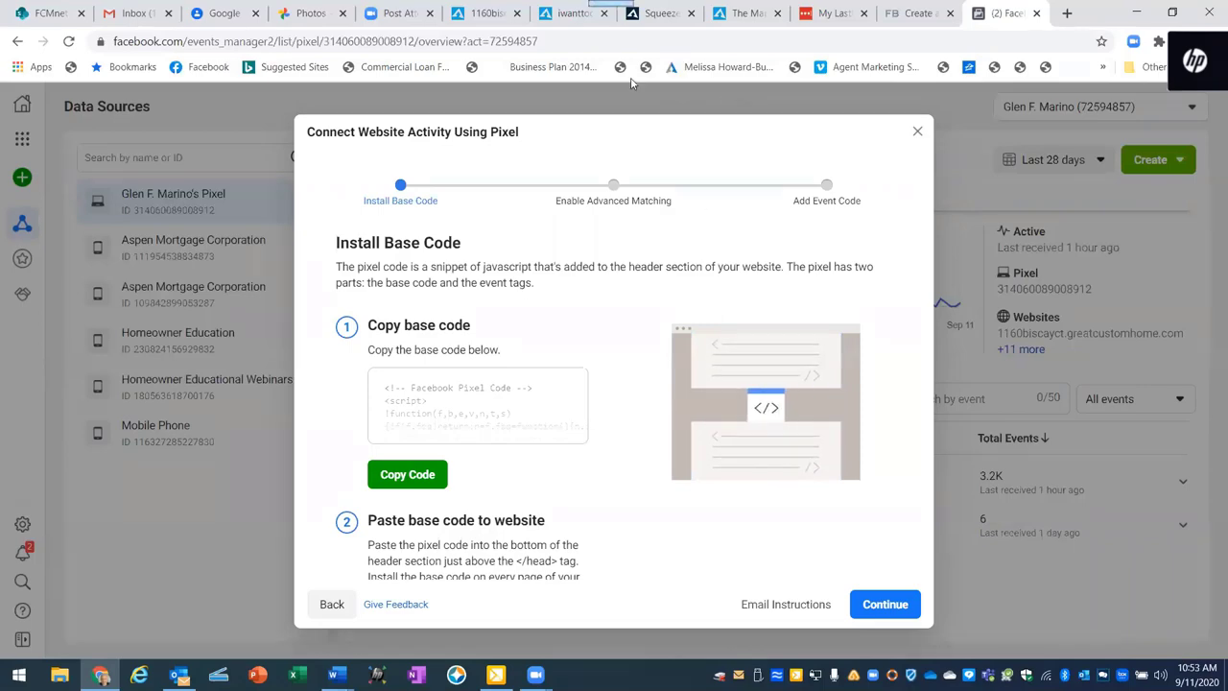
- Close the leftover squeeze page editor and open IWantToOwnDon's Options down to Optional HTML Tracking Code
click(567, 14)
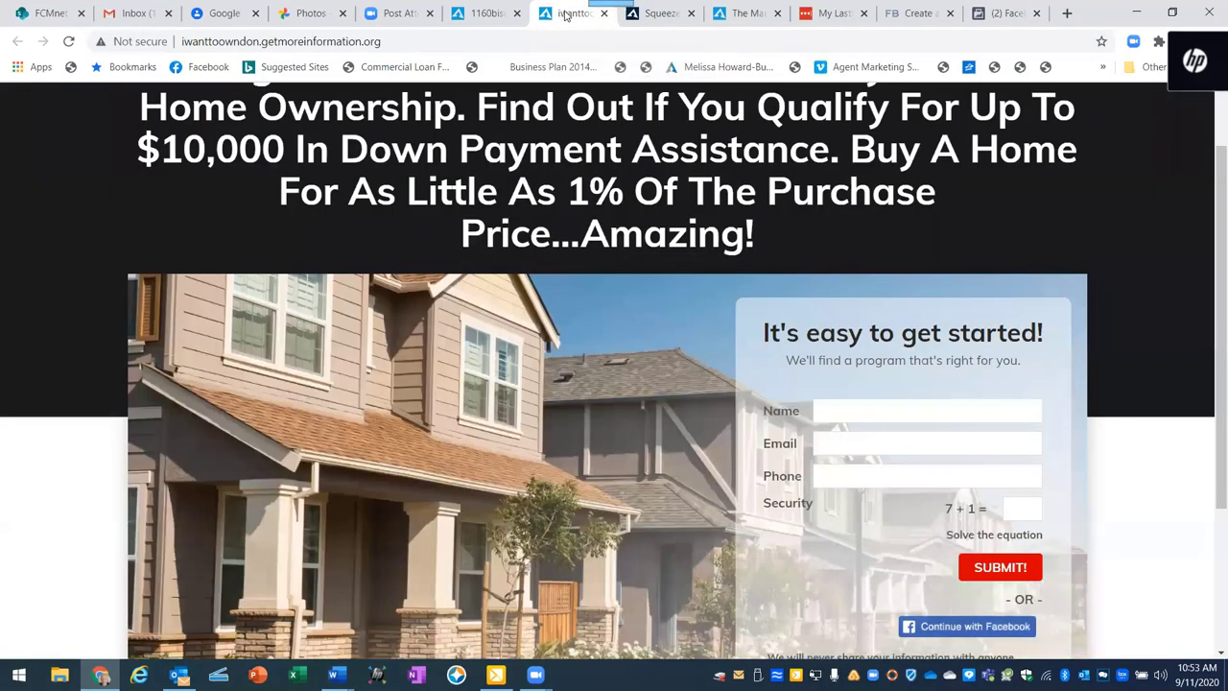
click(665, 15)
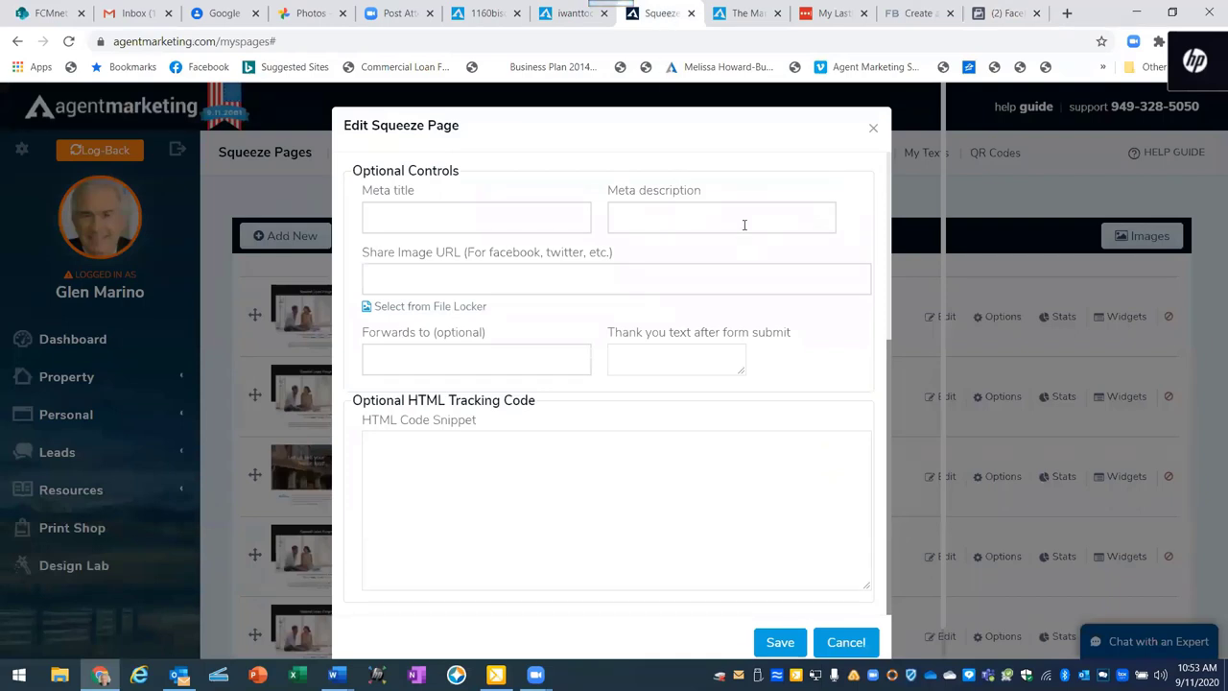
click(872, 128)
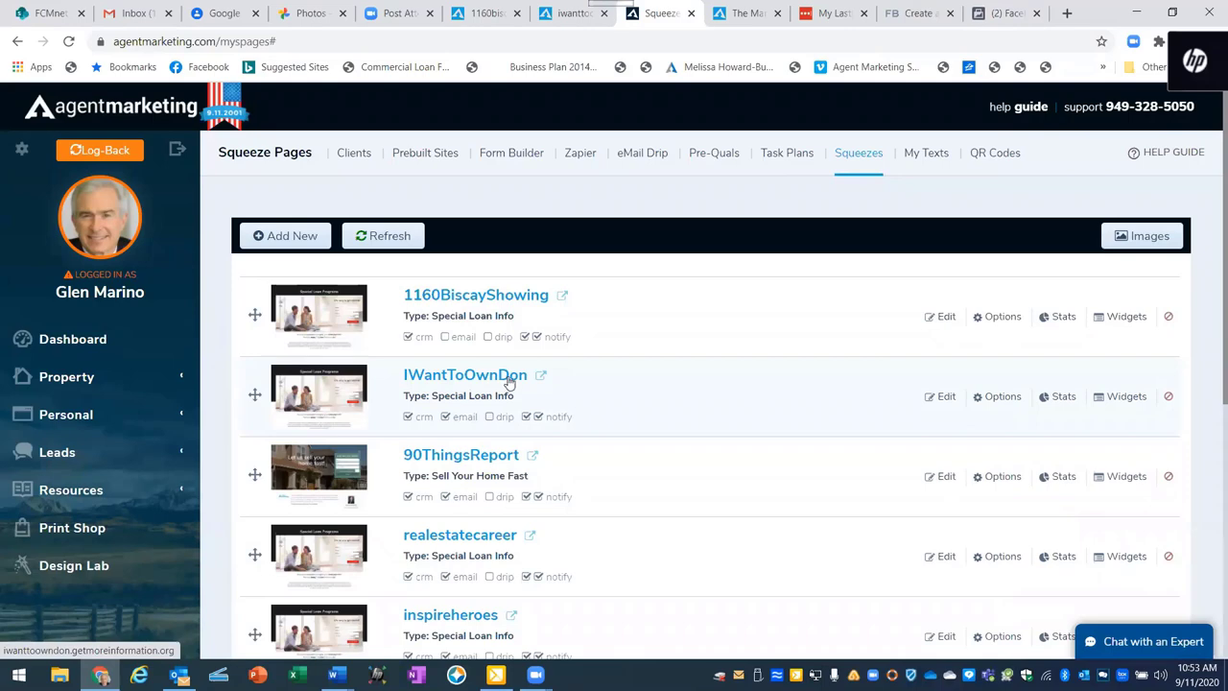
click(1001, 403)
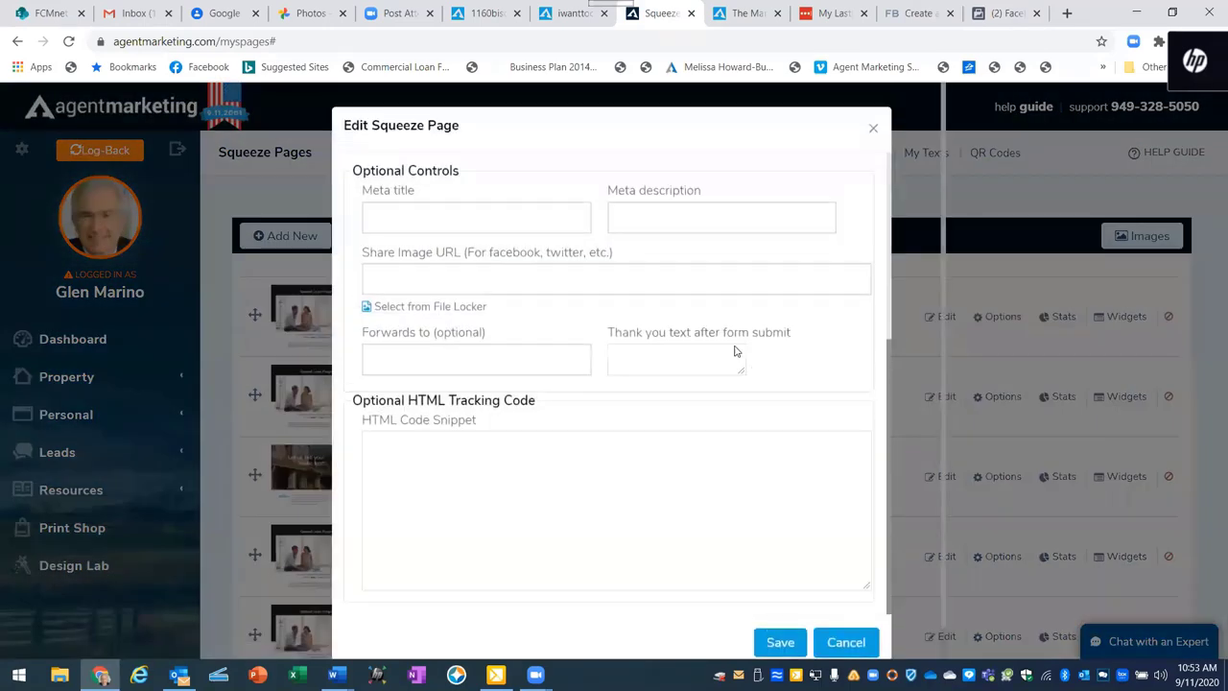
scroll(672, 348, up, 4)
scroll(591, 308, down, 1)
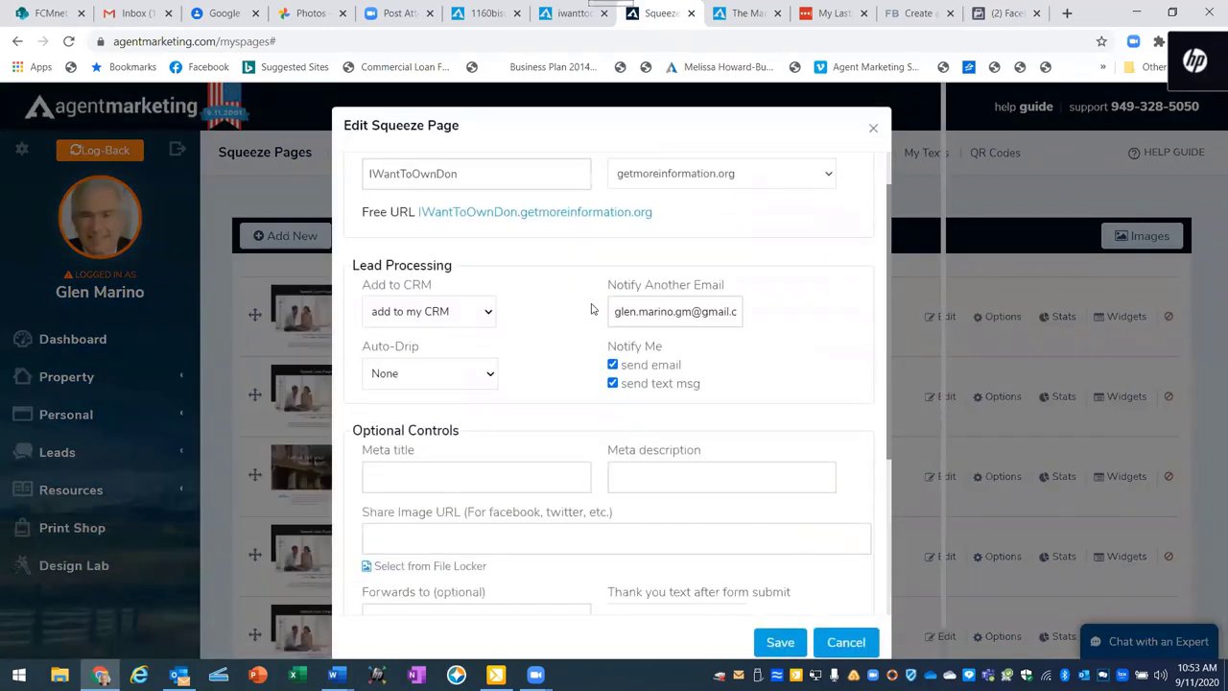
scroll(591, 308, down, 3)
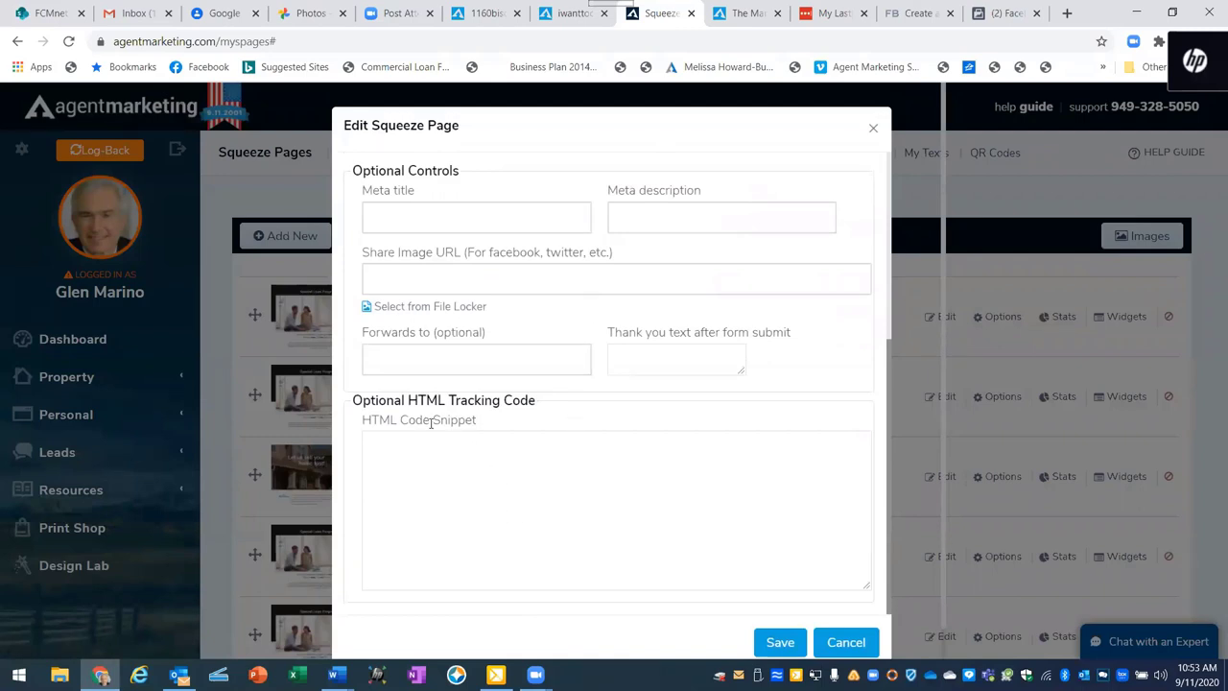
- Paste the copied Facebook Pixel code into IWantToOwnDon's HTML Code Snippet box and save
click(391, 442)
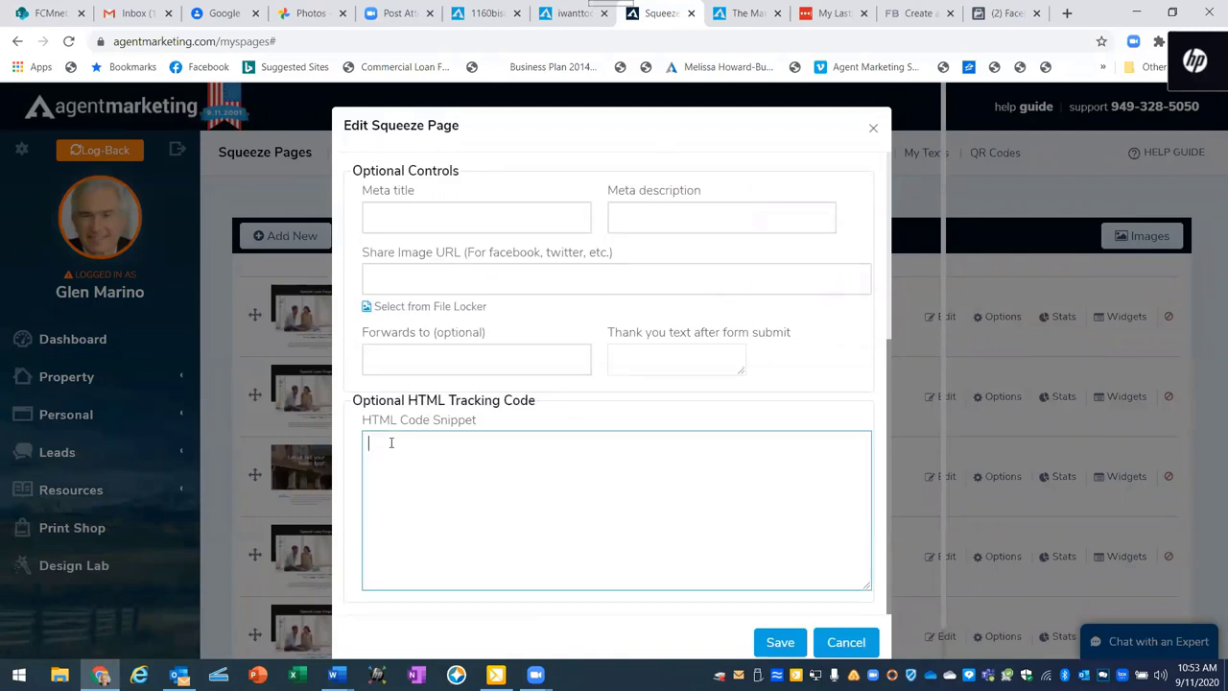
right_click(391, 442)
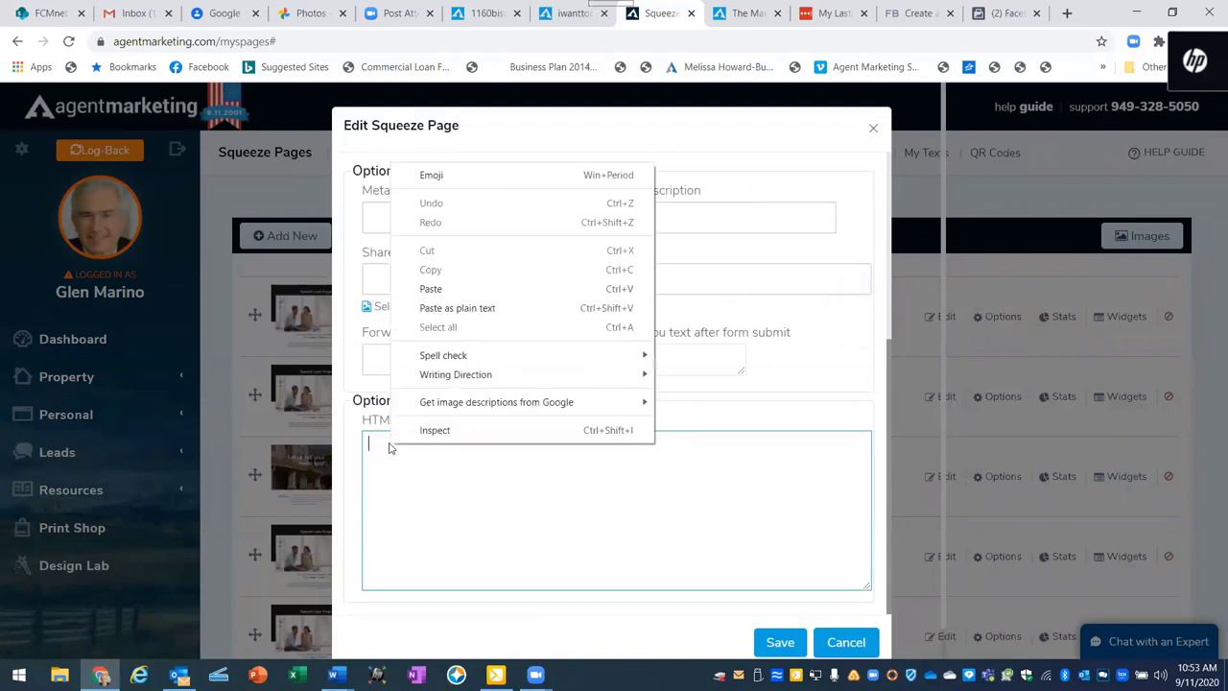
click(432, 288)
scroll(564, 490, up, 1)
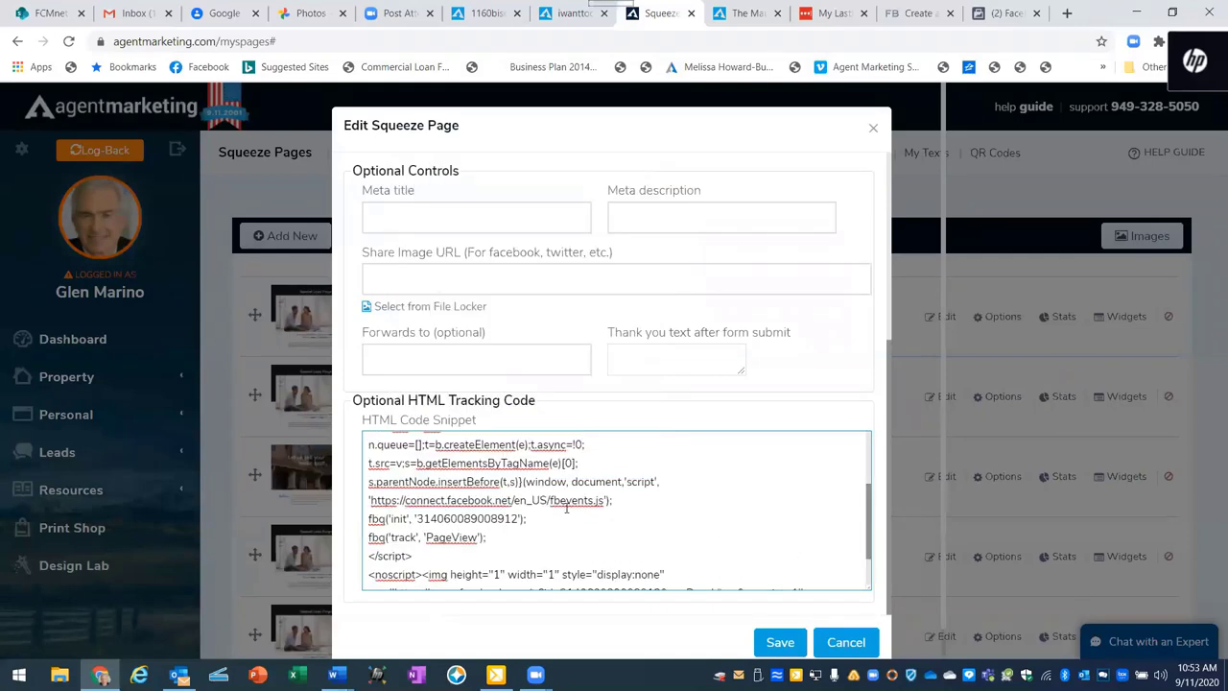
scroll(566, 509, up, 2)
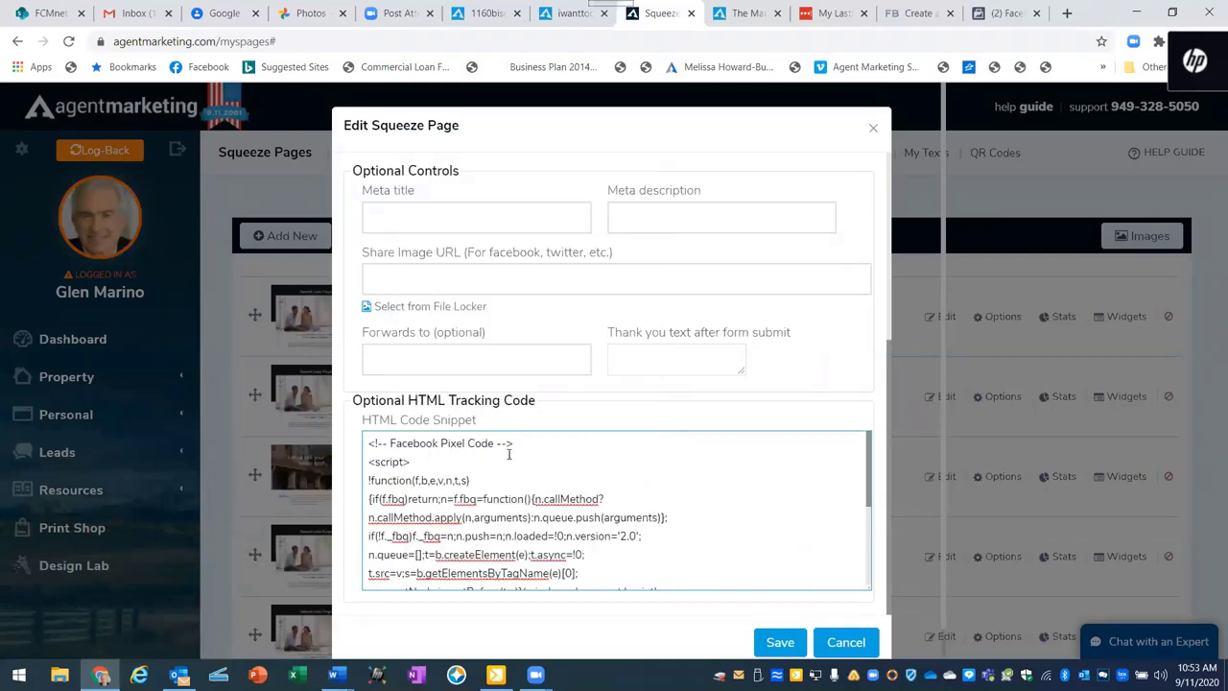
scroll(532, 465, down, 3)
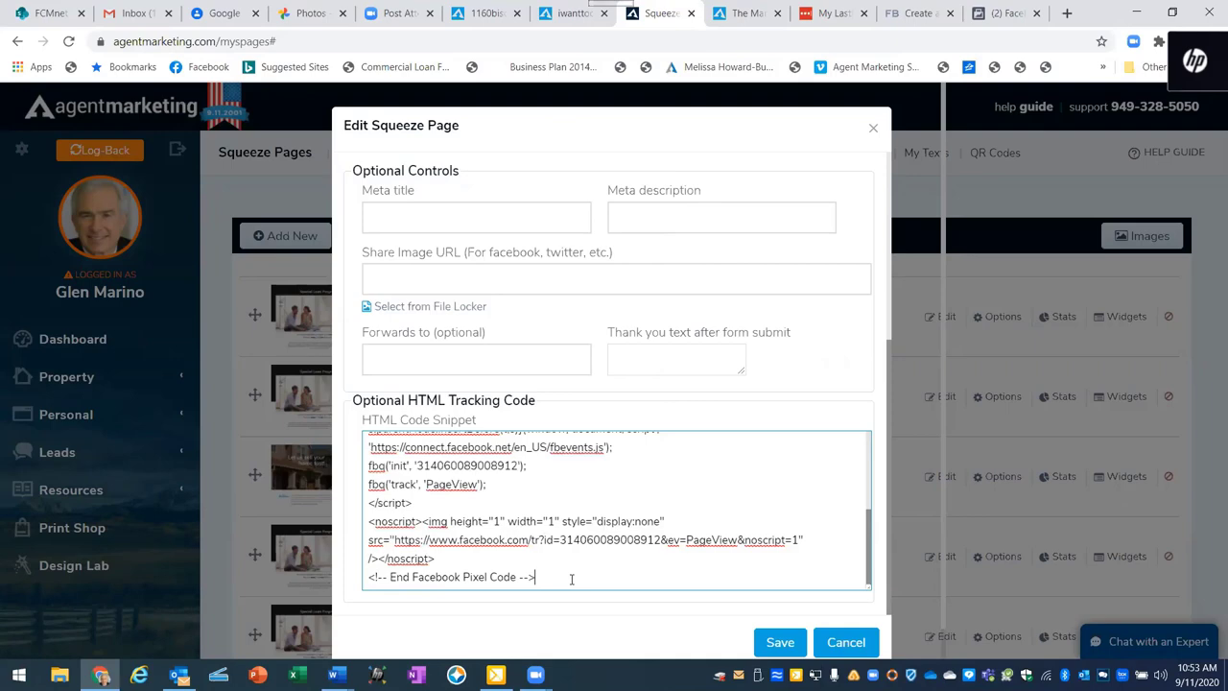
click(780, 645)
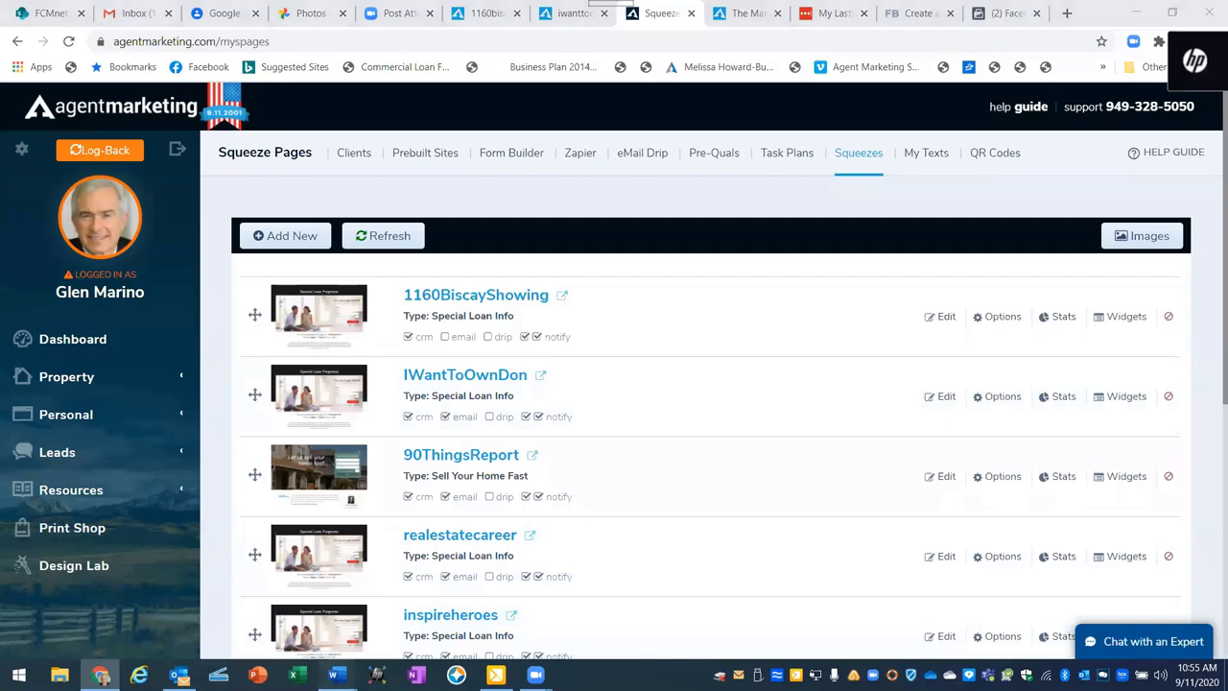
- Bring the Class #7 lesson document in Word to the front from the taskbar
mouse_move(334, 675)
click(50, 631)
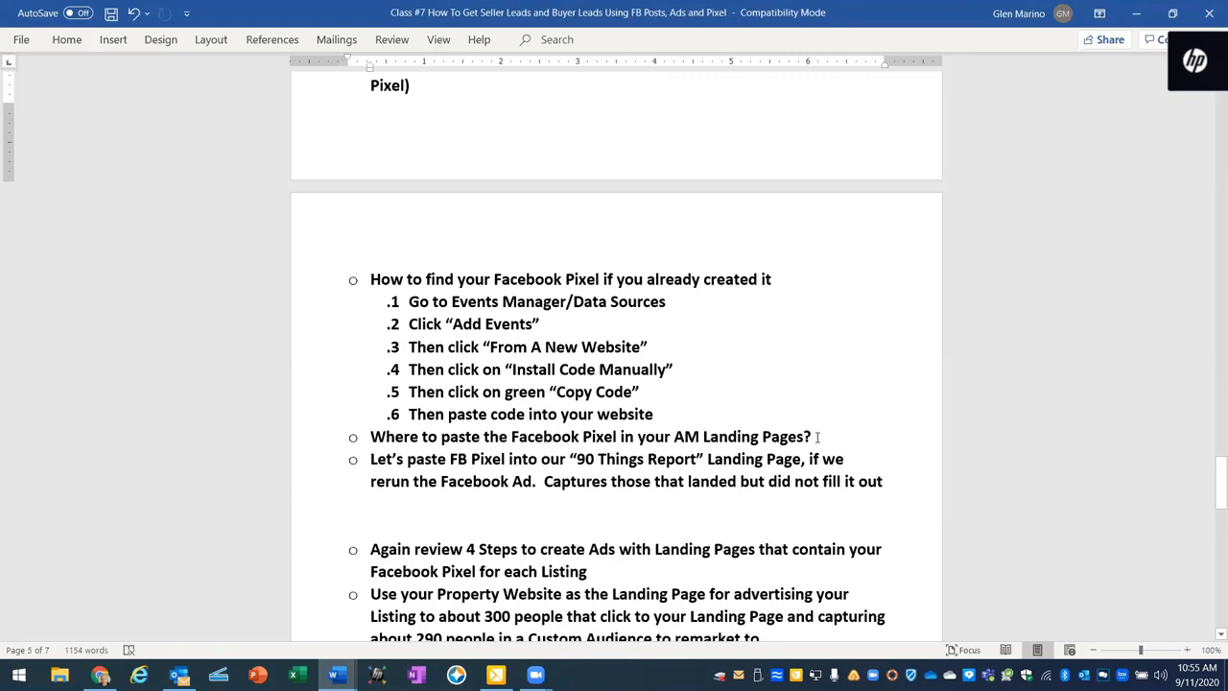
- Add ' (Options)' after 'Landing Pages?' in the Class #7 notes, then scroll down
click(817, 437)
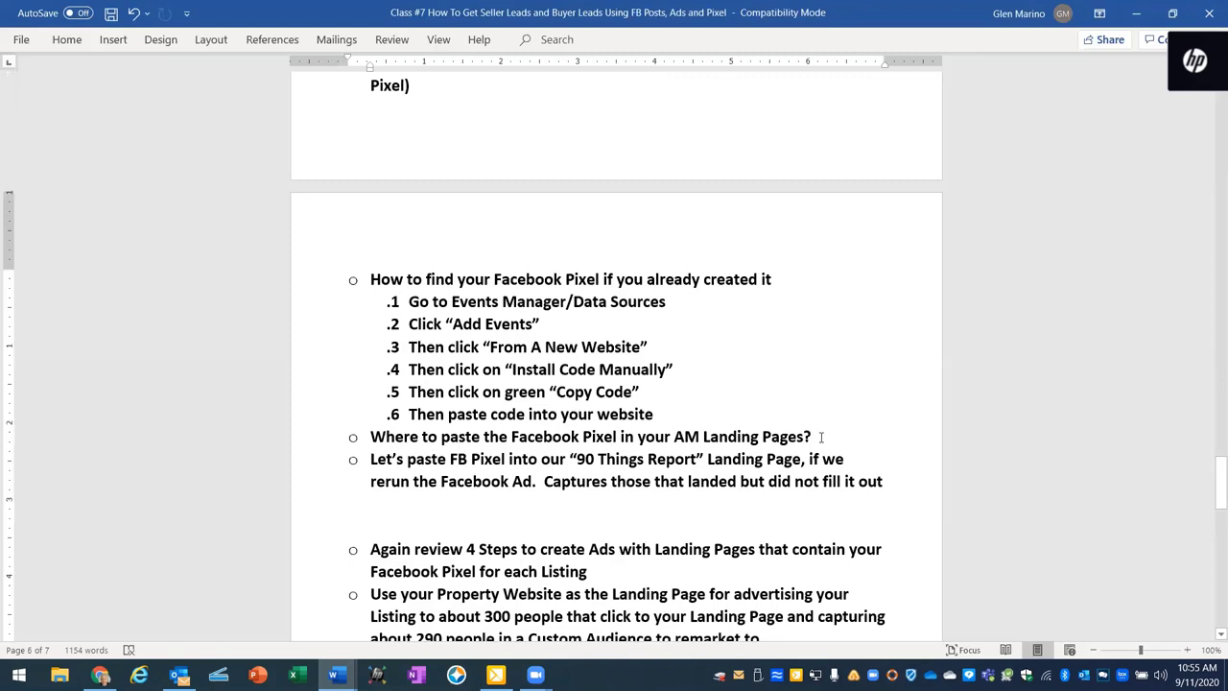
text(()
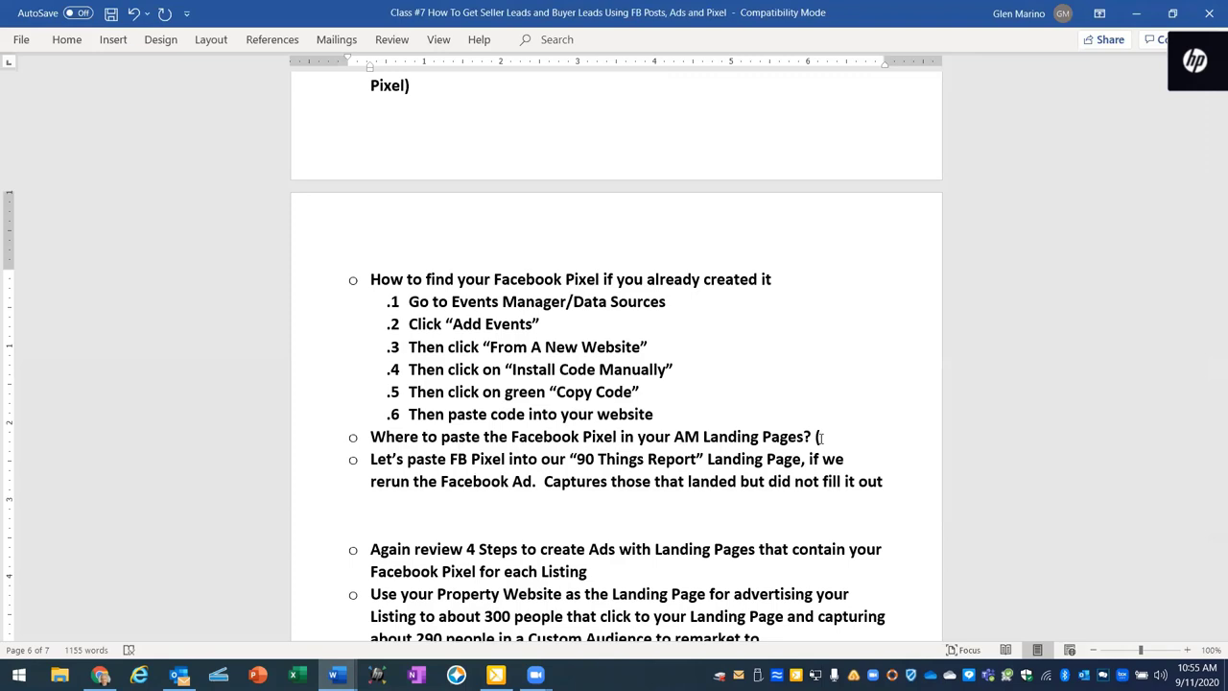
text(Options))
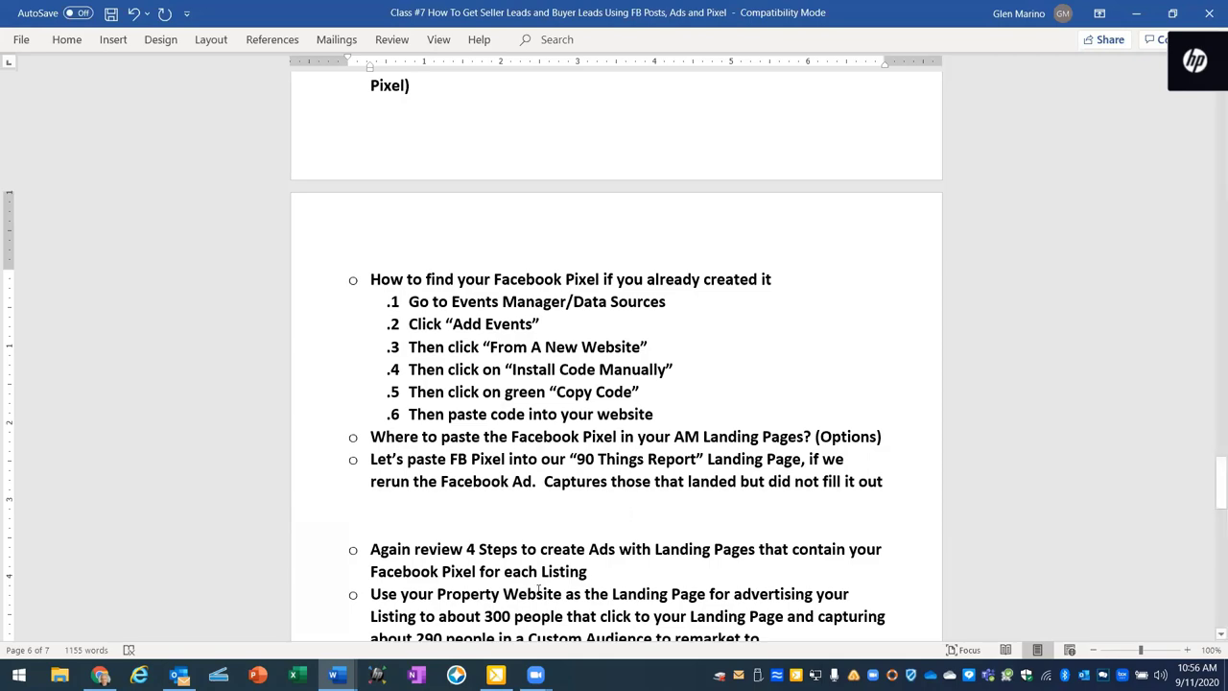
scroll(576, 511, down, 2)
scroll(523, 508, down, 1)
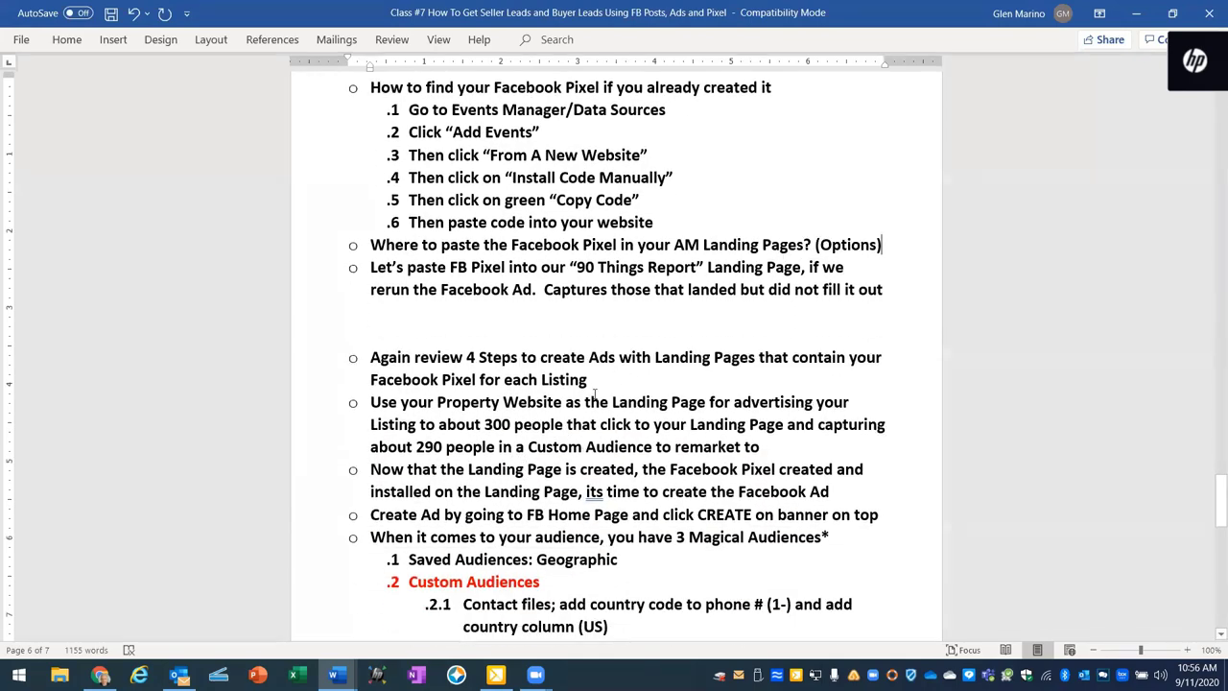
scroll(834, 342, down, 1)
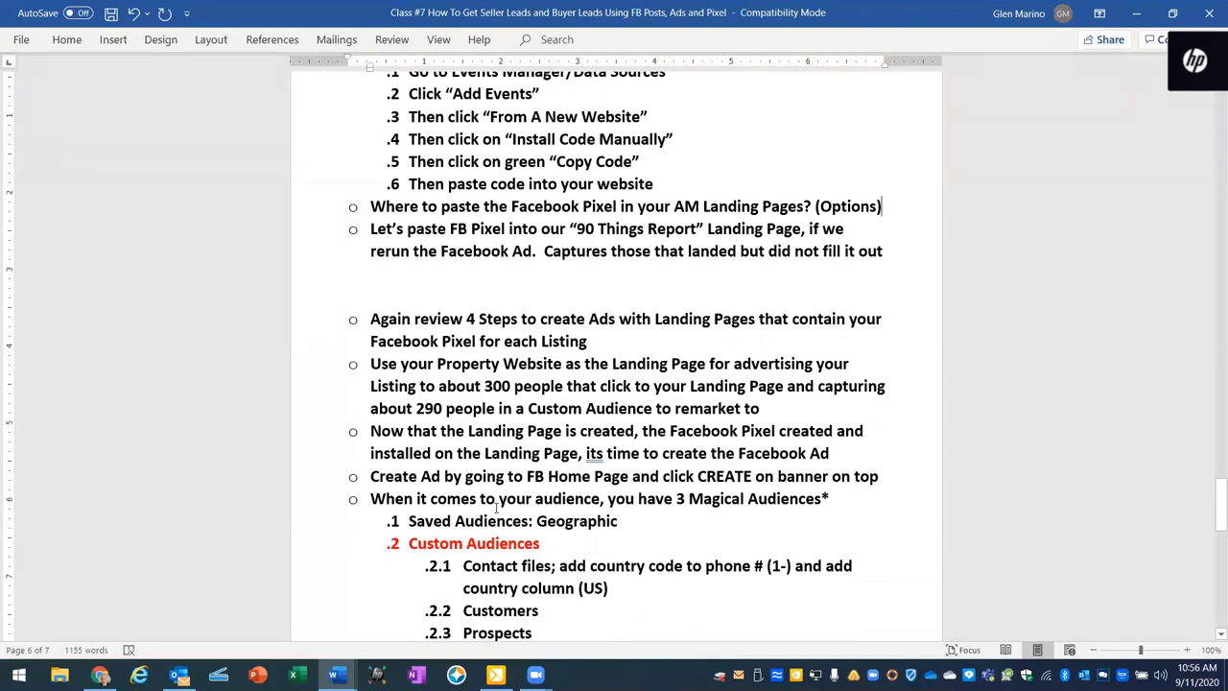
- Switch Word to the 'Facebook Posting and Ad Steps To Get Leads' handout
mouse_move(334, 675)
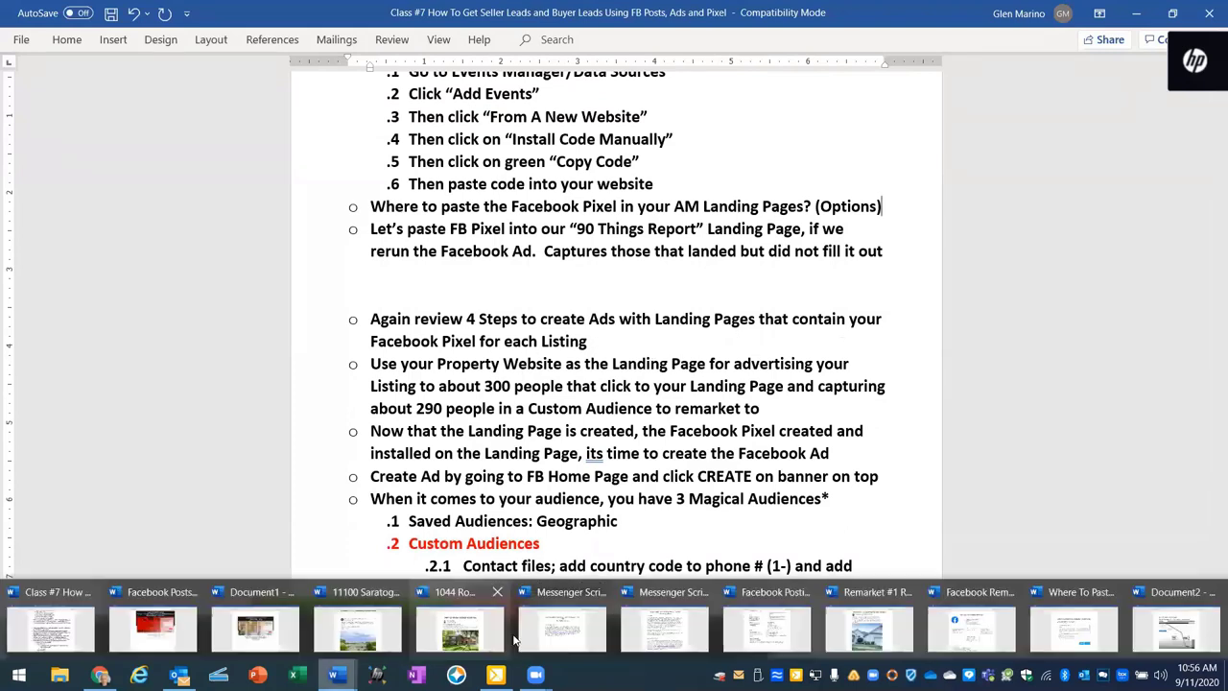
click(754, 642)
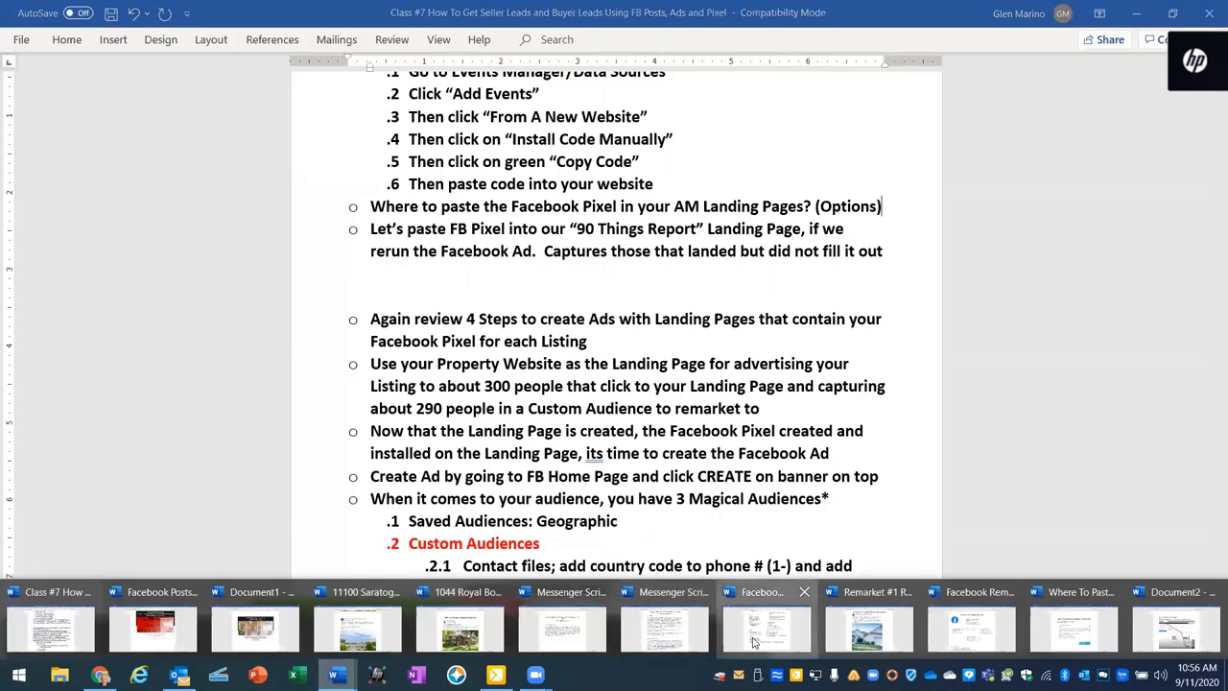
scroll(588, 287, up, 2)
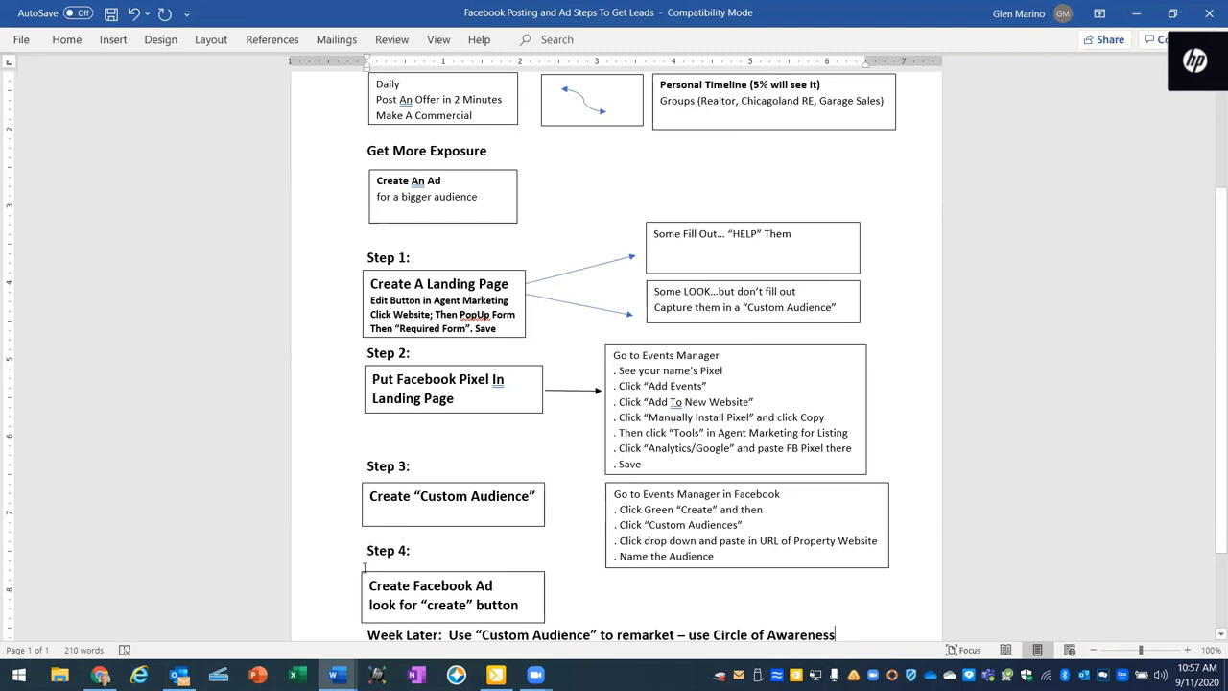
mouse_move(101, 675)
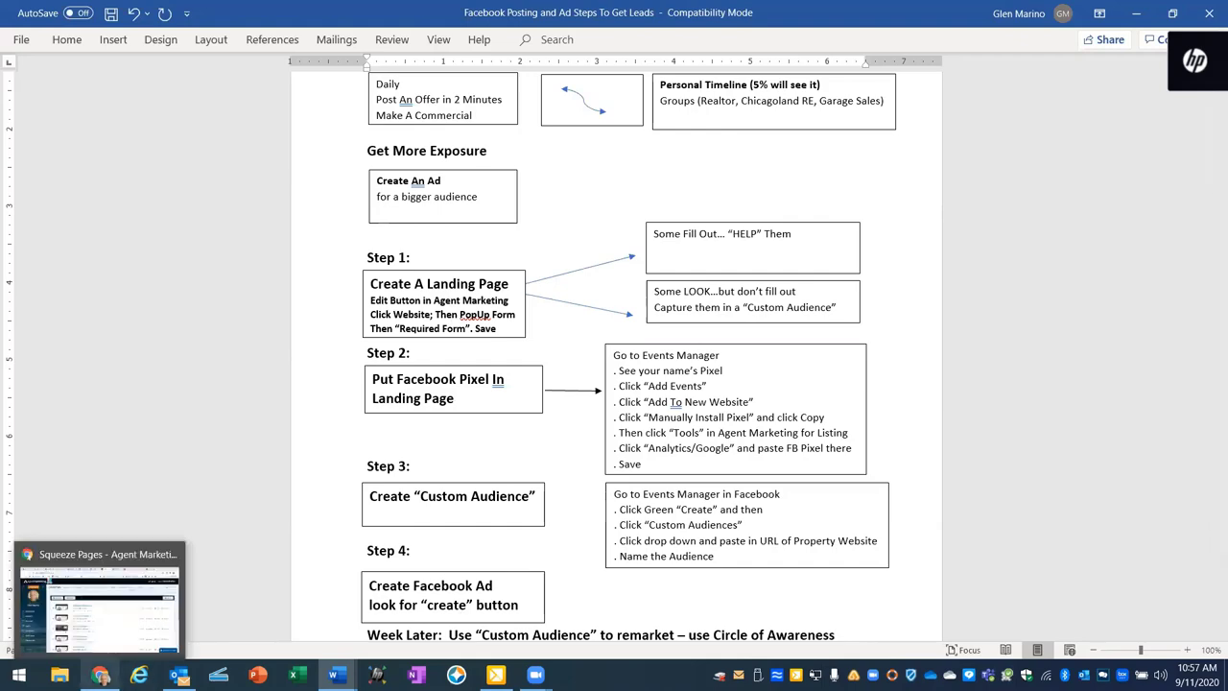
click(96, 604)
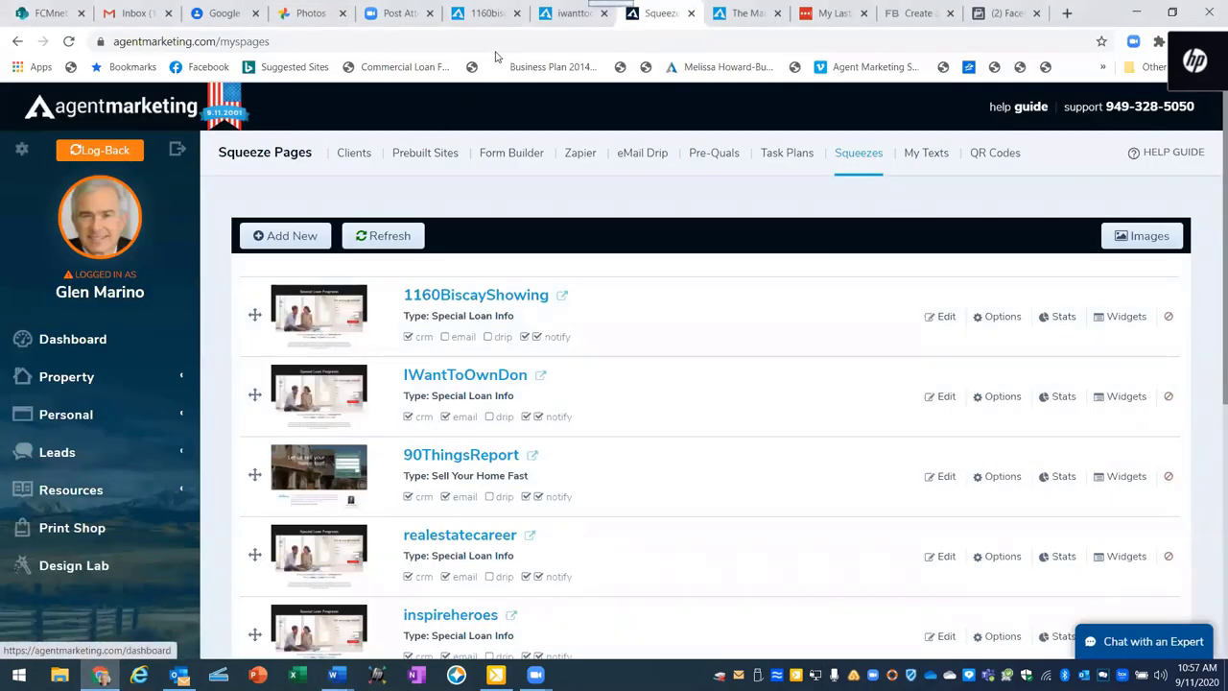
click(487, 13)
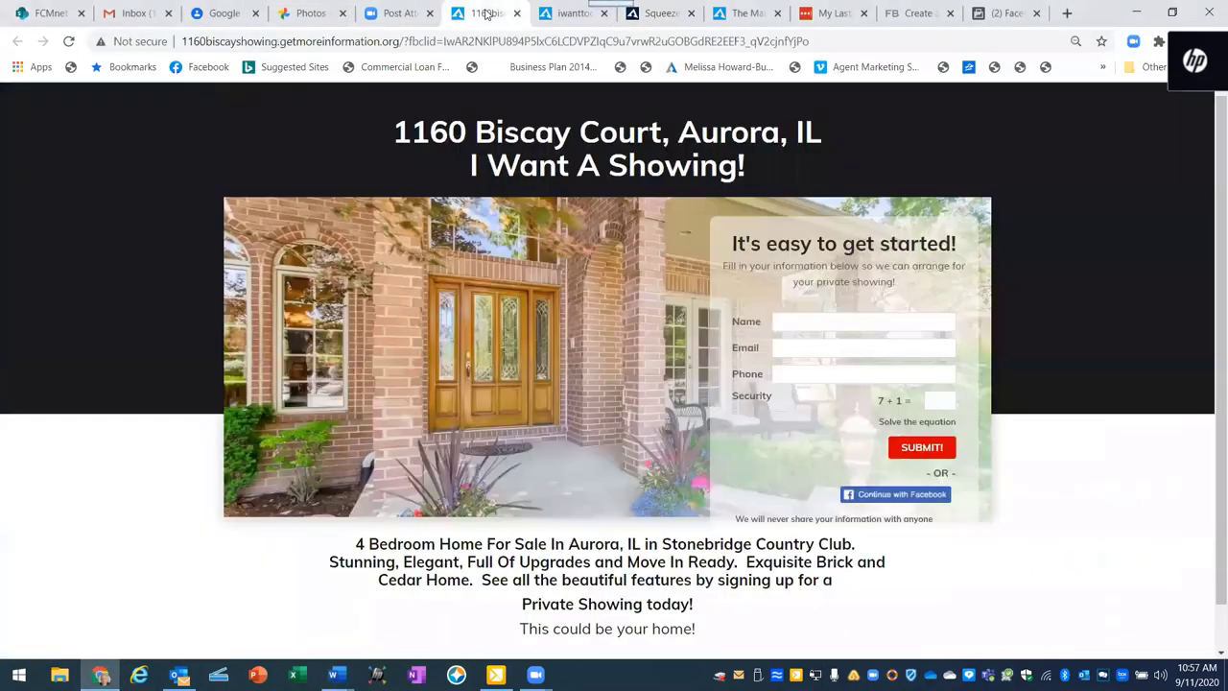
click(568, 14)
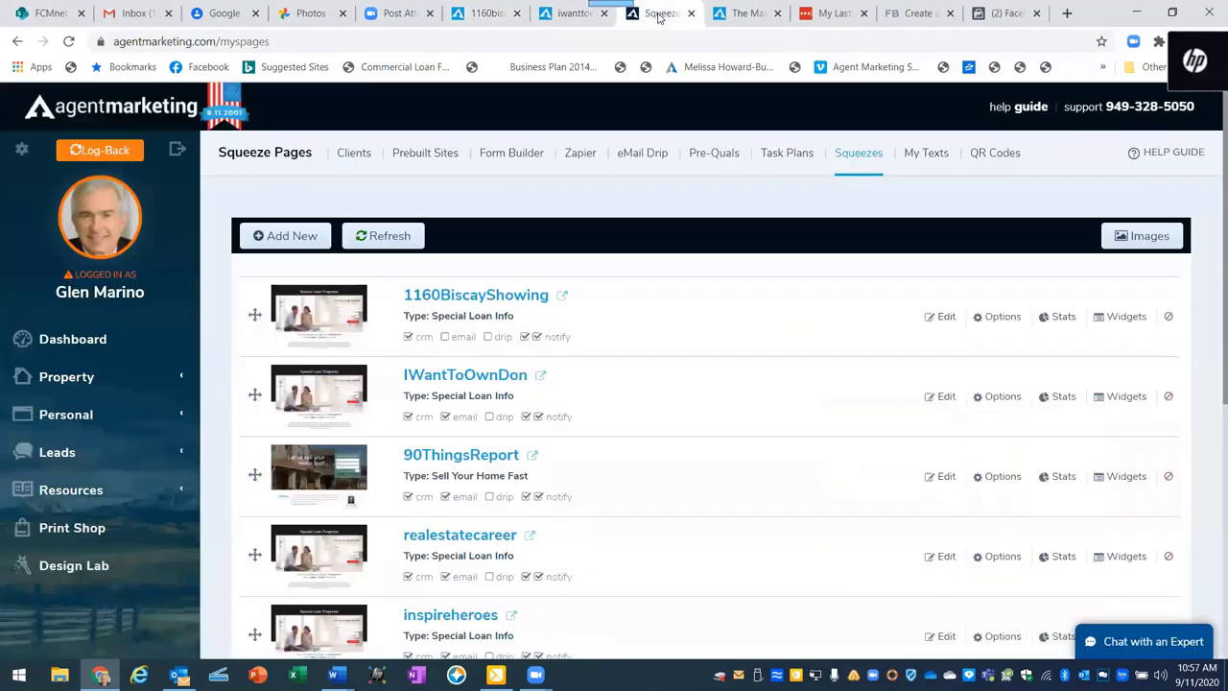
click(661, 15)
click(69, 379)
click(69, 410)
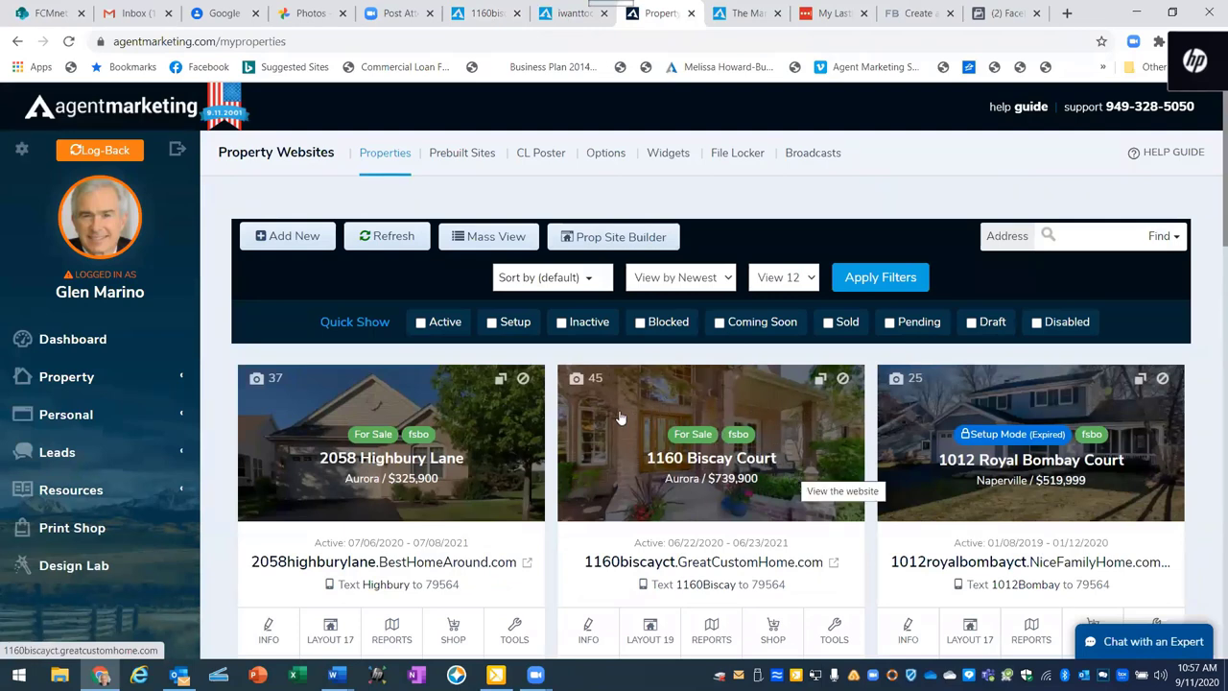
scroll(620, 420, down, 2)
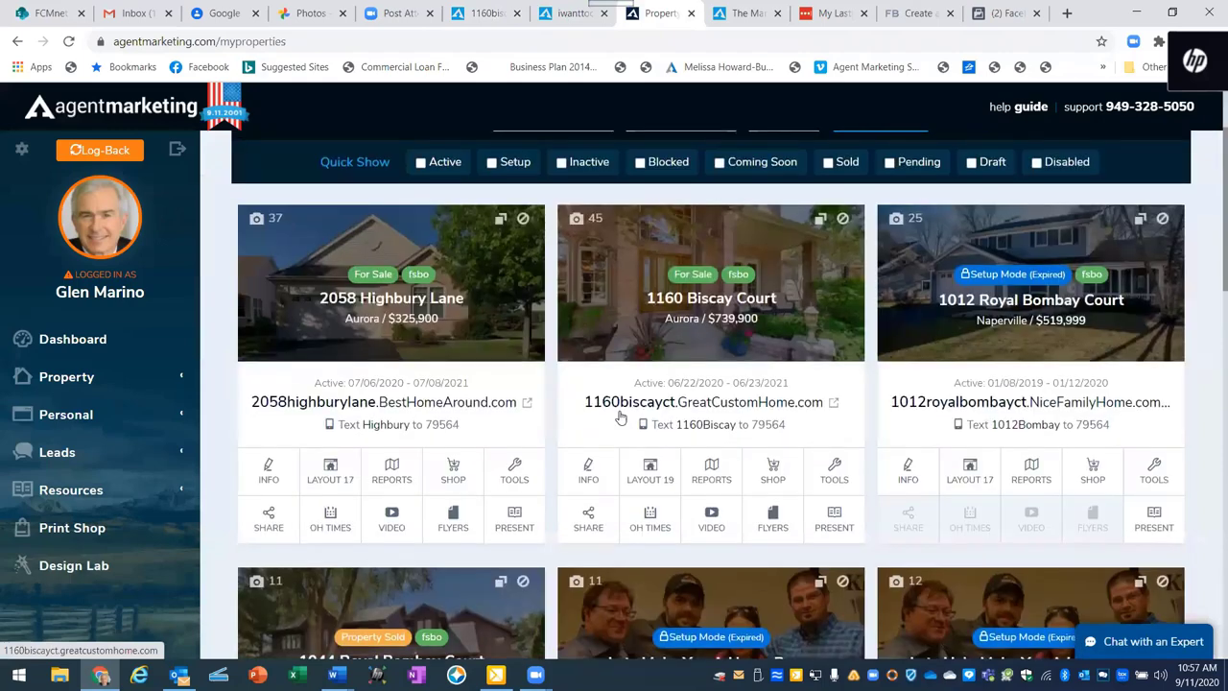
click(589, 468)
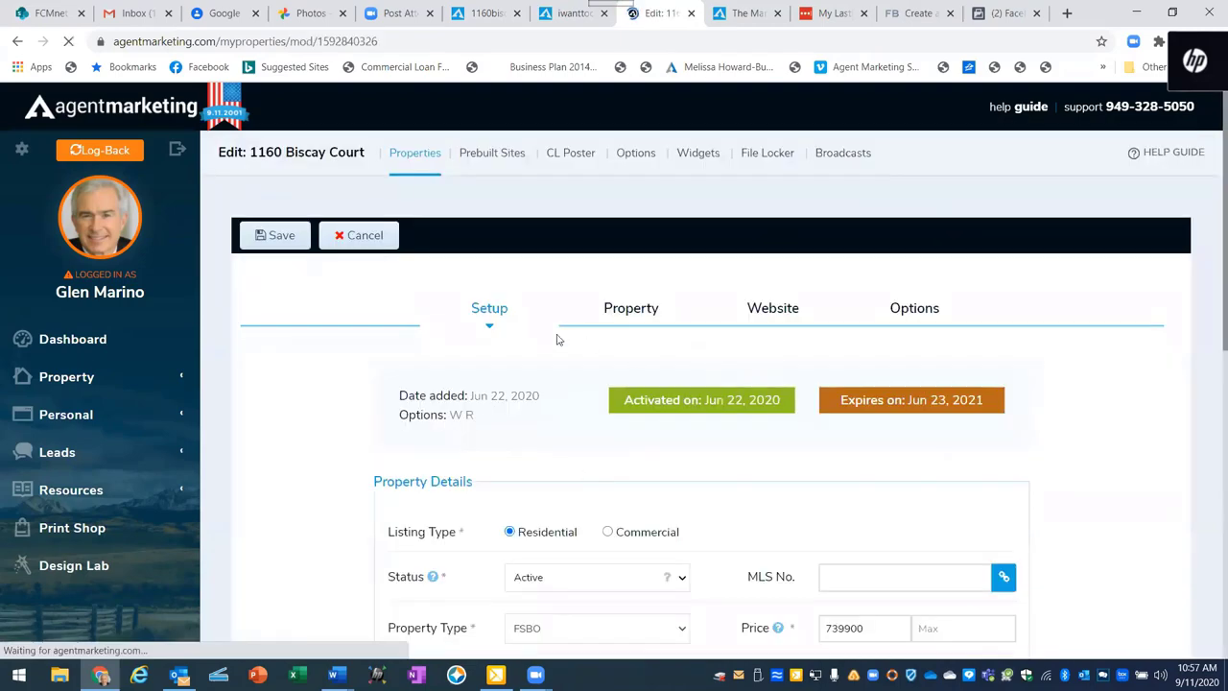
click(773, 312)
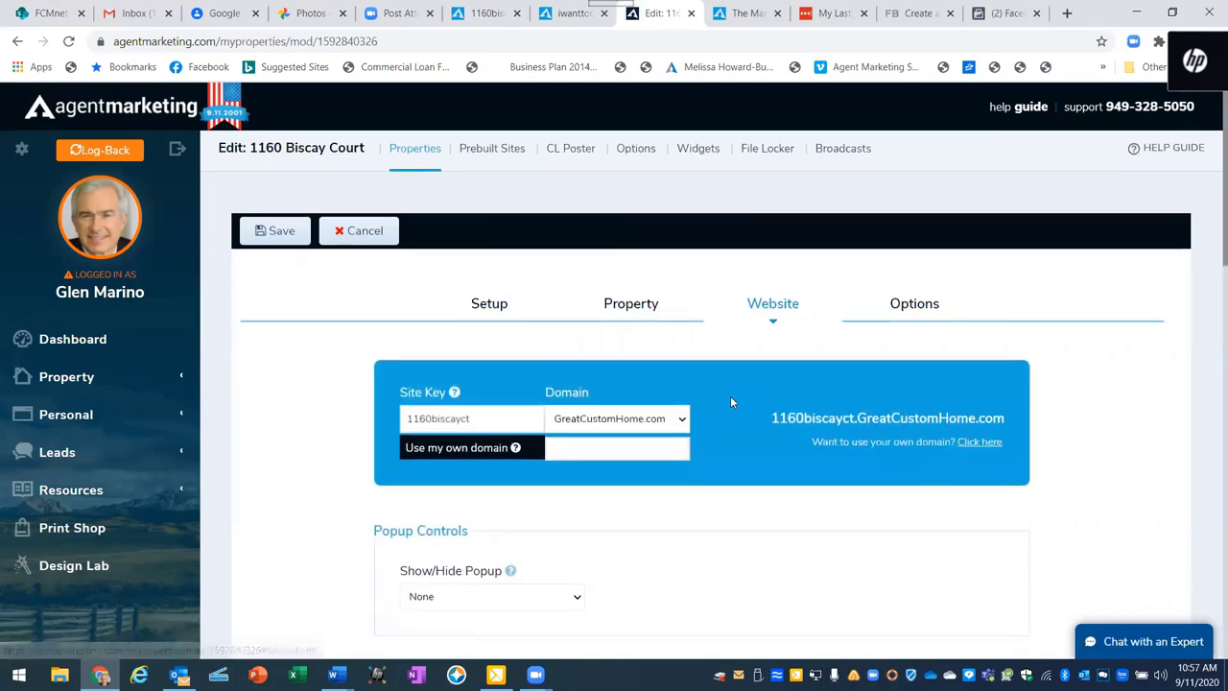
scroll(730, 398, down, 3)
scroll(730, 402, down, 2)
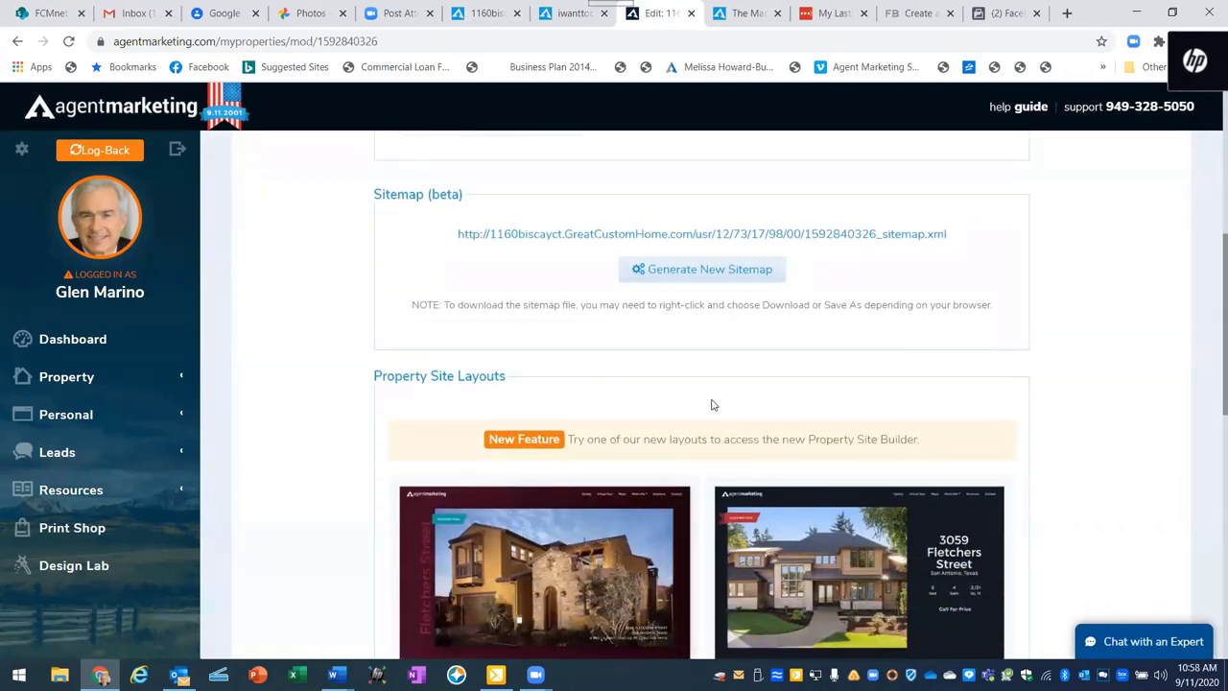
scroll(692, 403, down, 3)
scroll(692, 403, down, 5)
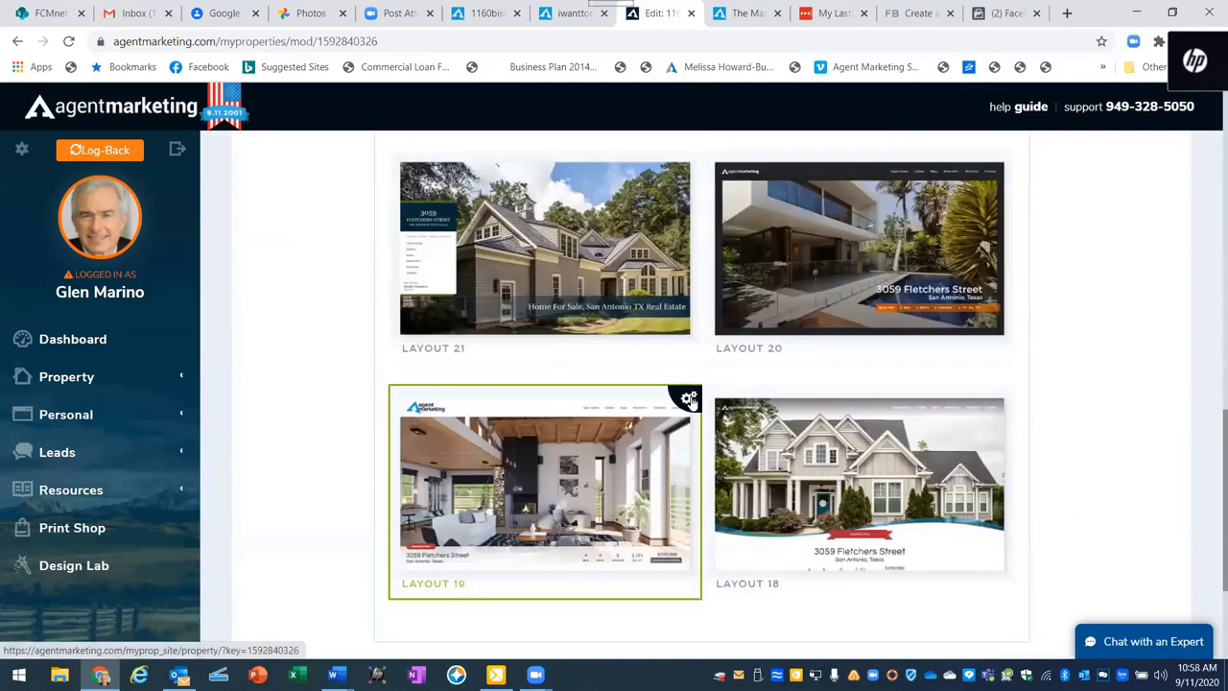
scroll(689, 399, up, 8)
scroll(687, 396, up, 2)
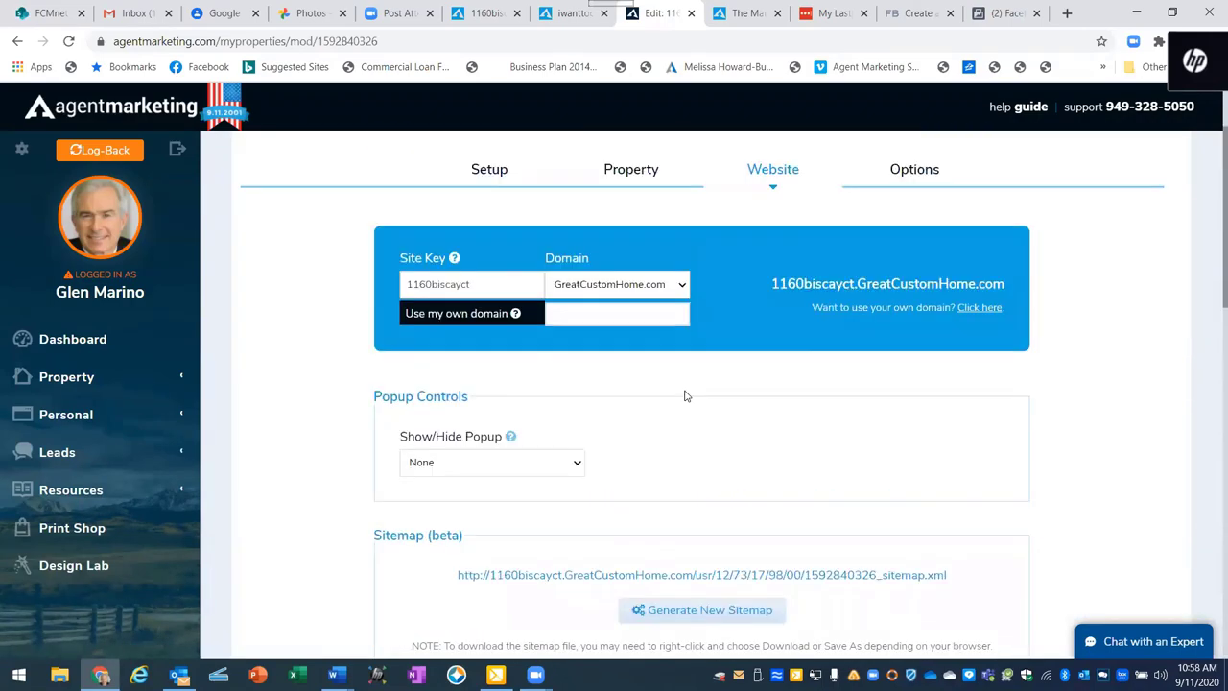
scroll(619, 483, up, 1)
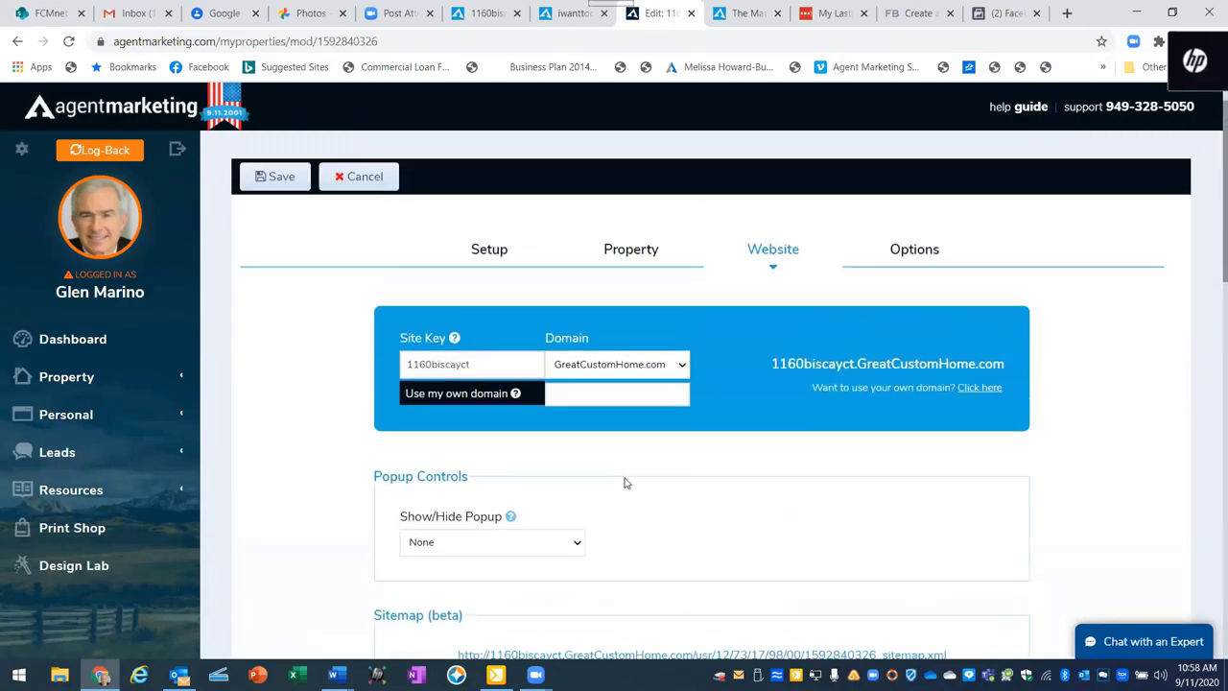
- Set the Show/Hide Popup to Required Form and review its default greeting and form fields
click(577, 545)
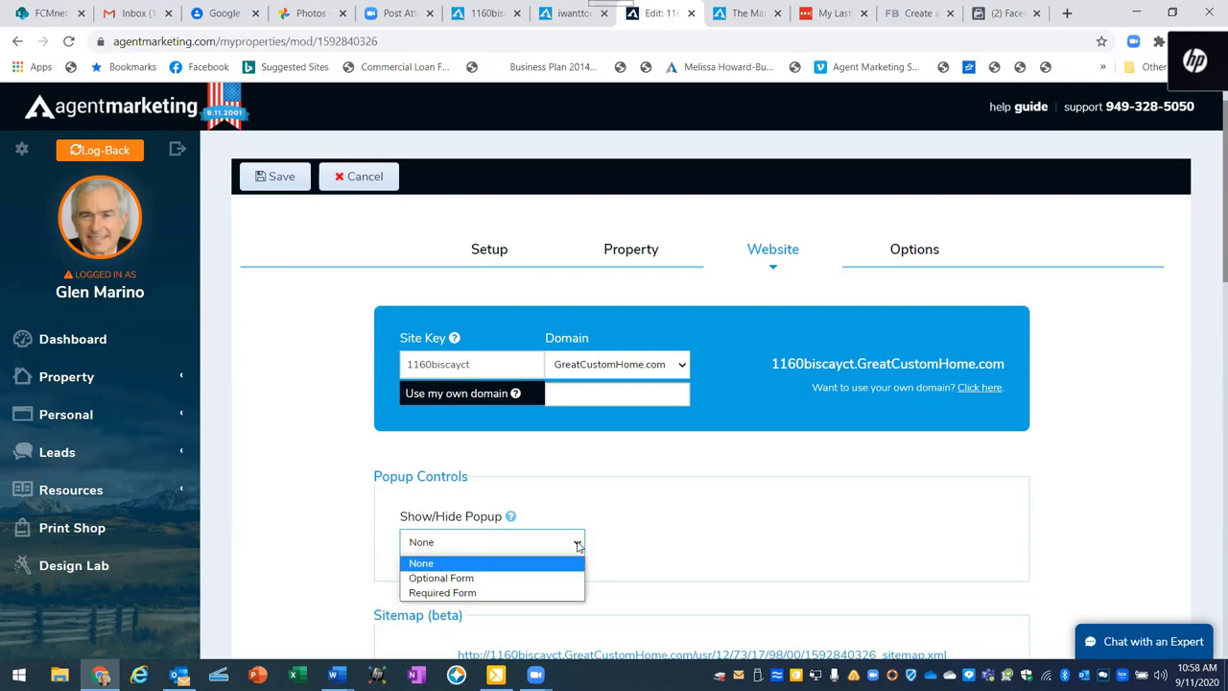
click(540, 590)
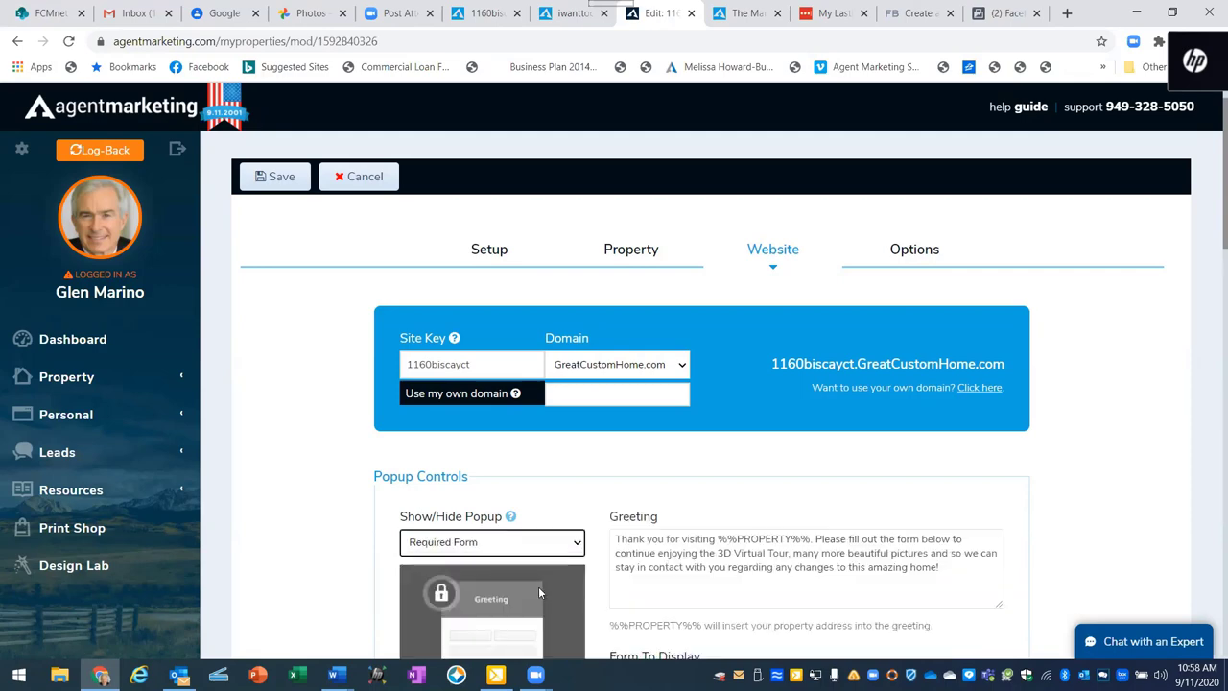
scroll(751, 495, down, 3)
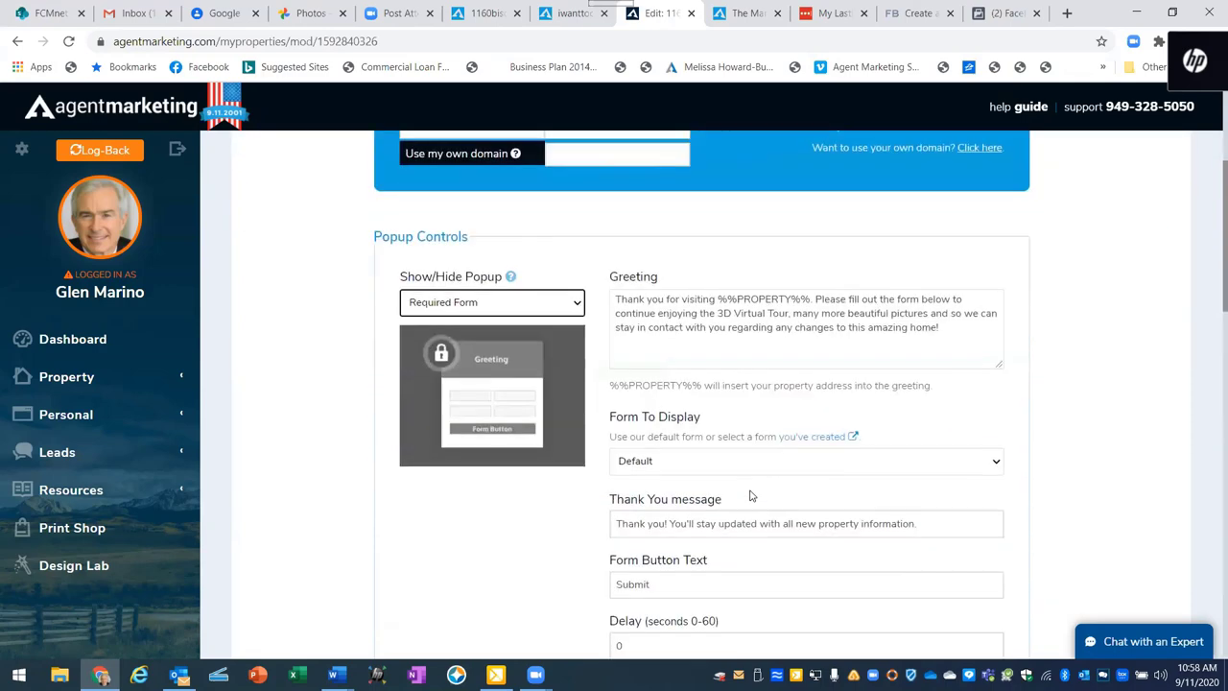
scroll(751, 495, down, 1)
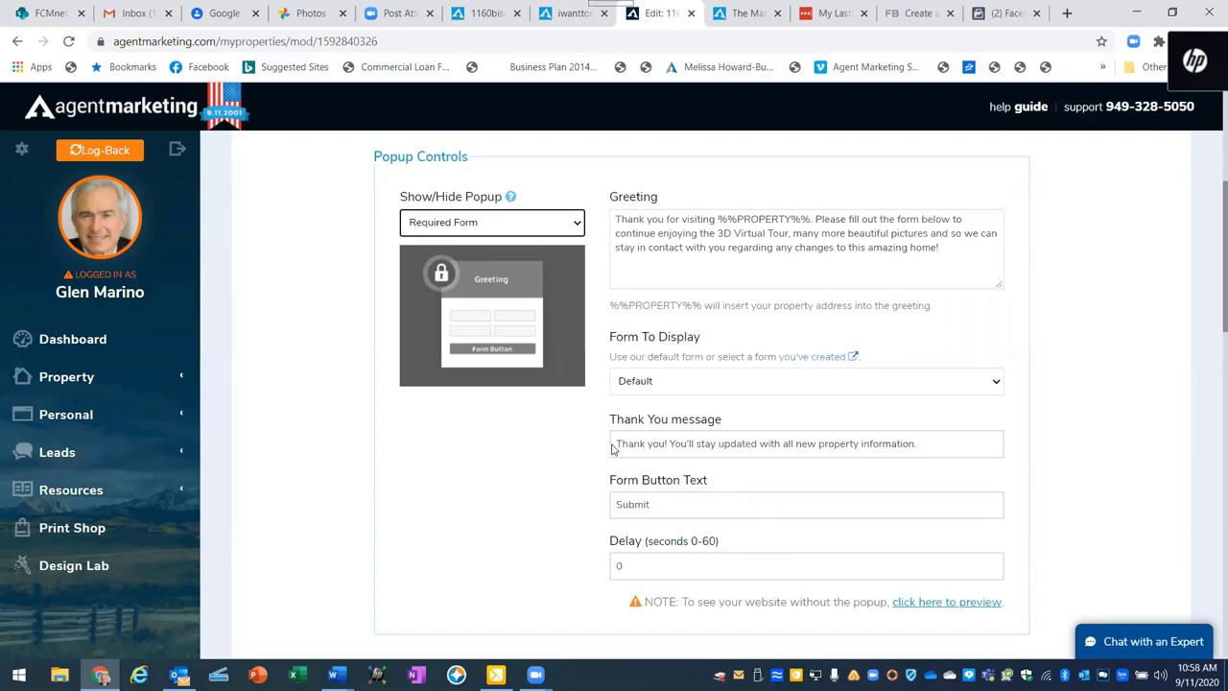
scroll(575, 489, down, 2)
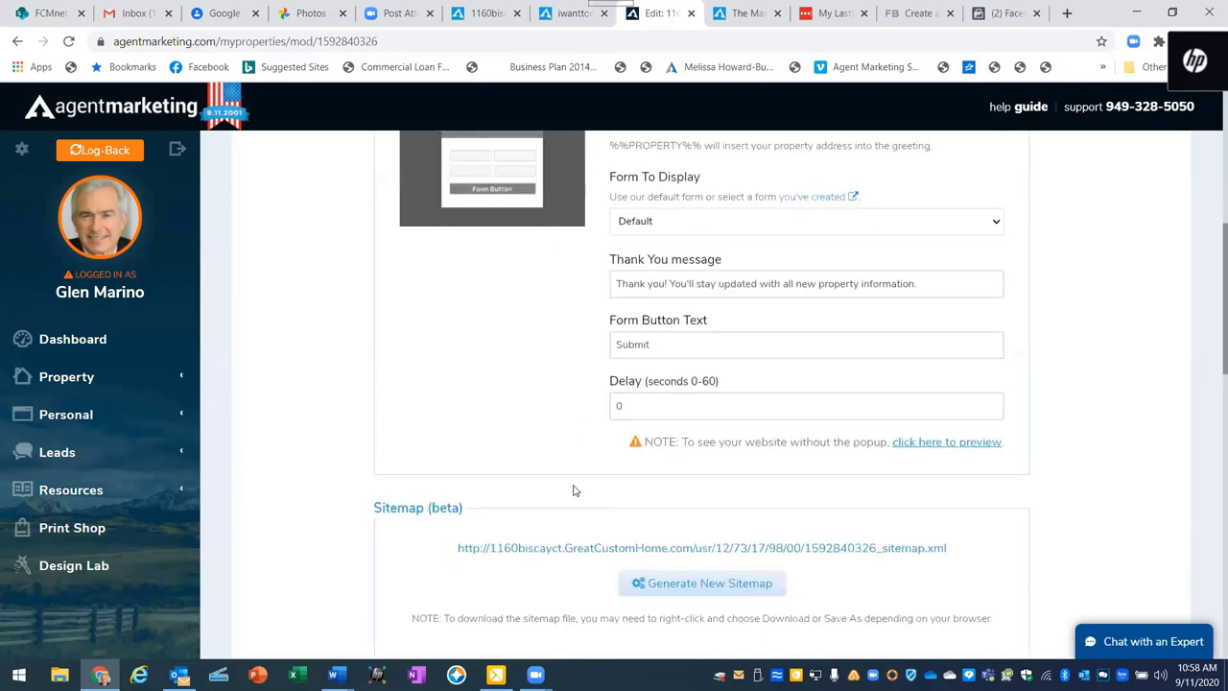
scroll(569, 483, up, 2)
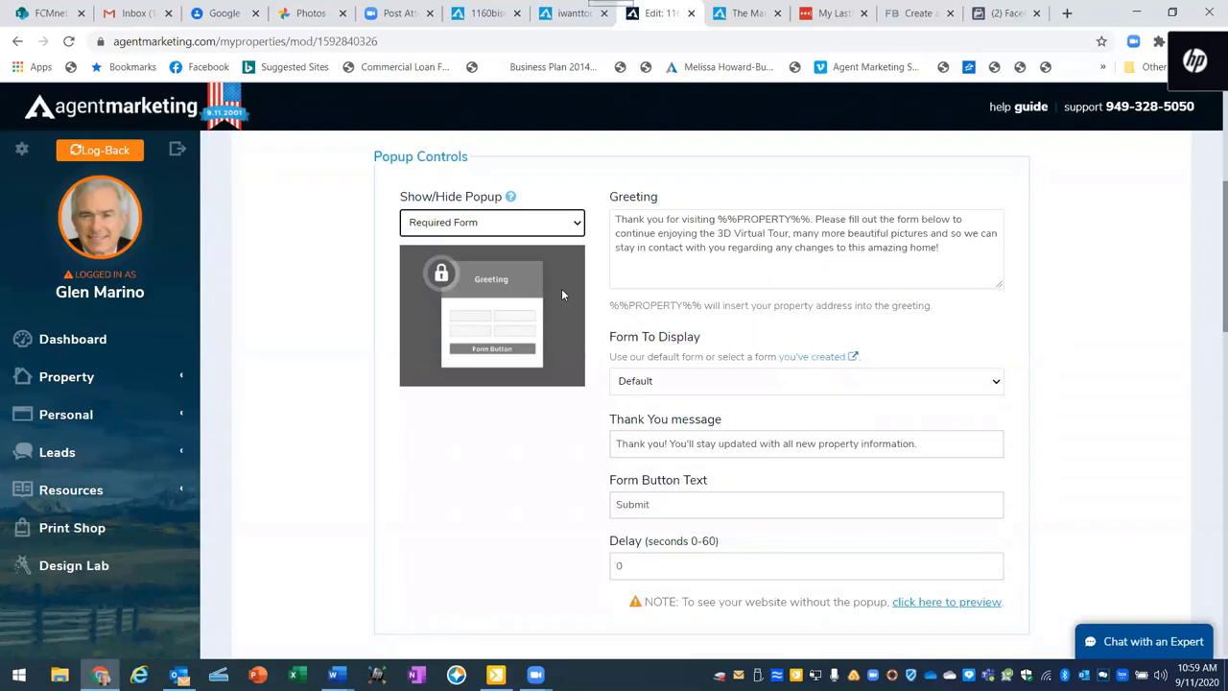
scroll(561, 288, up, 3)
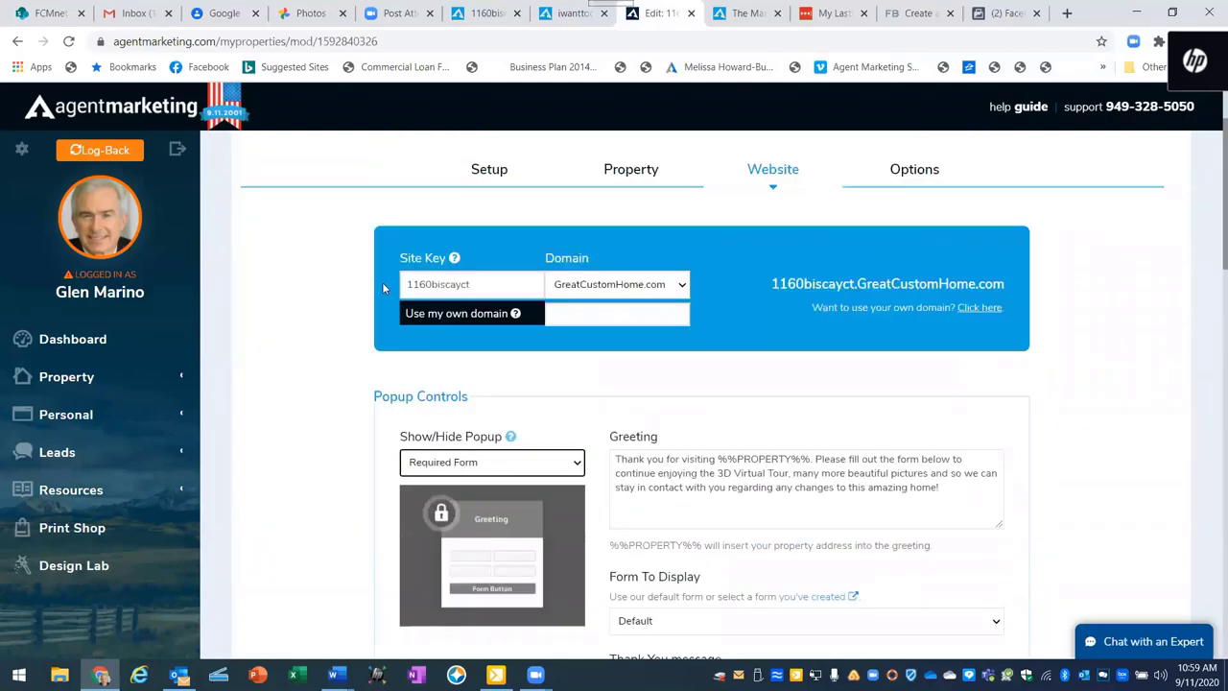
scroll(380, 281, up, 2)
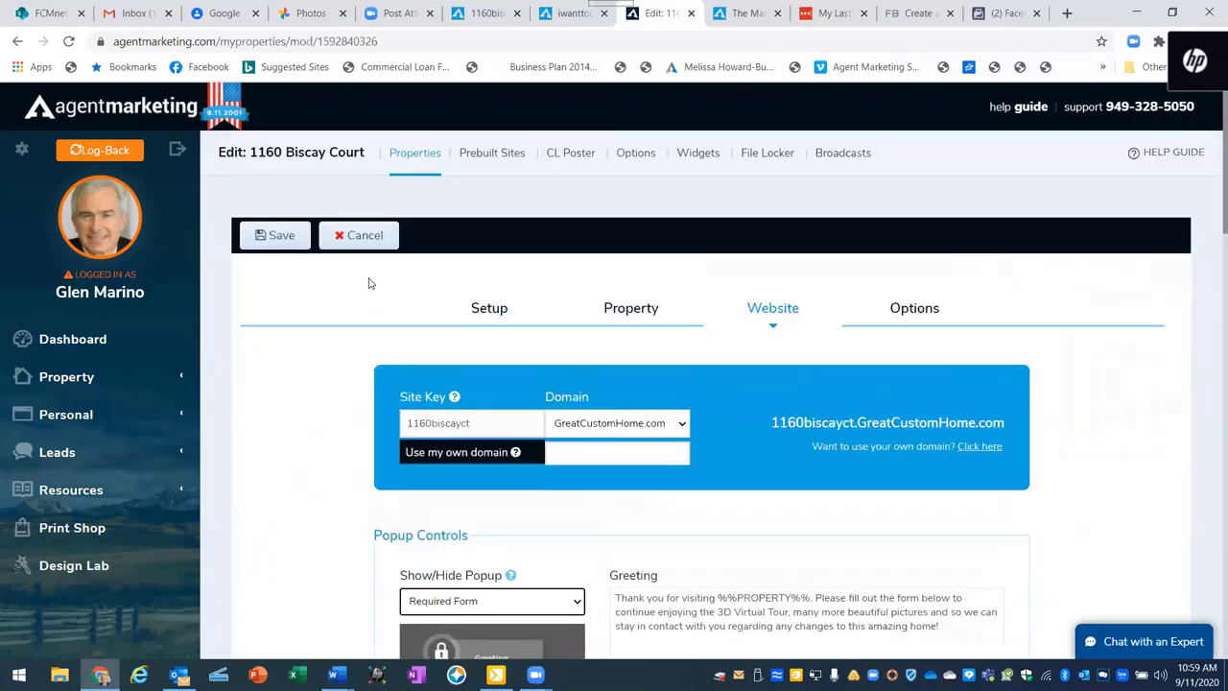
click(288, 240)
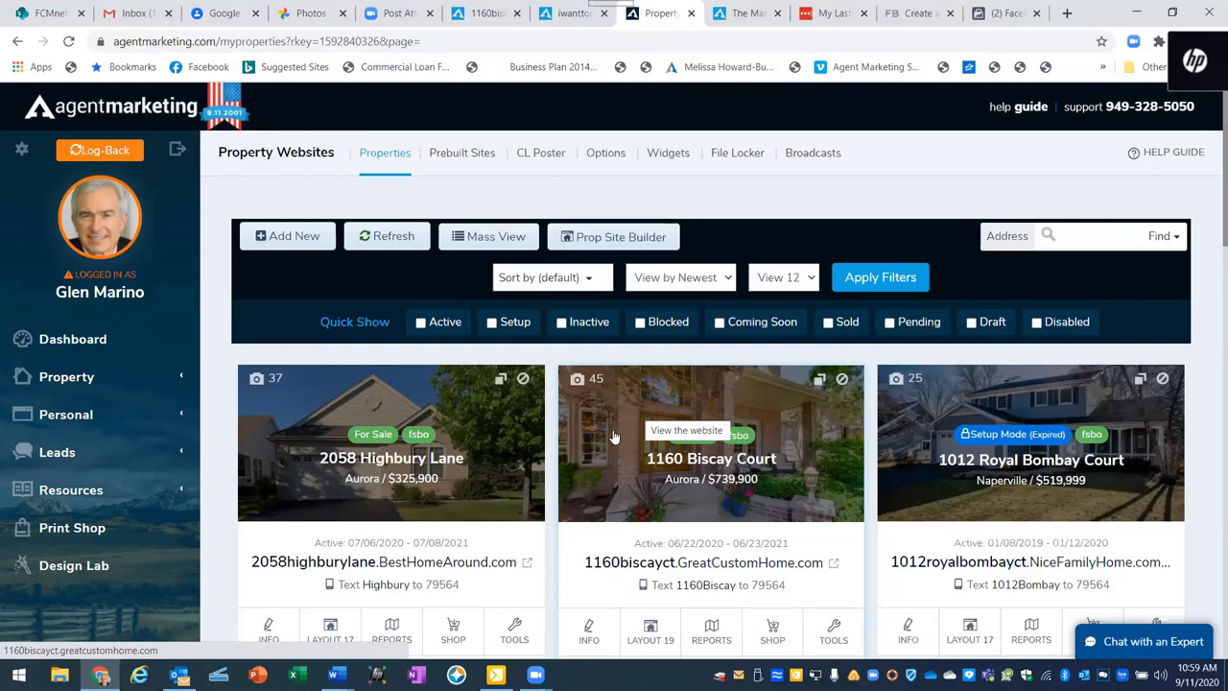
click(614, 437)
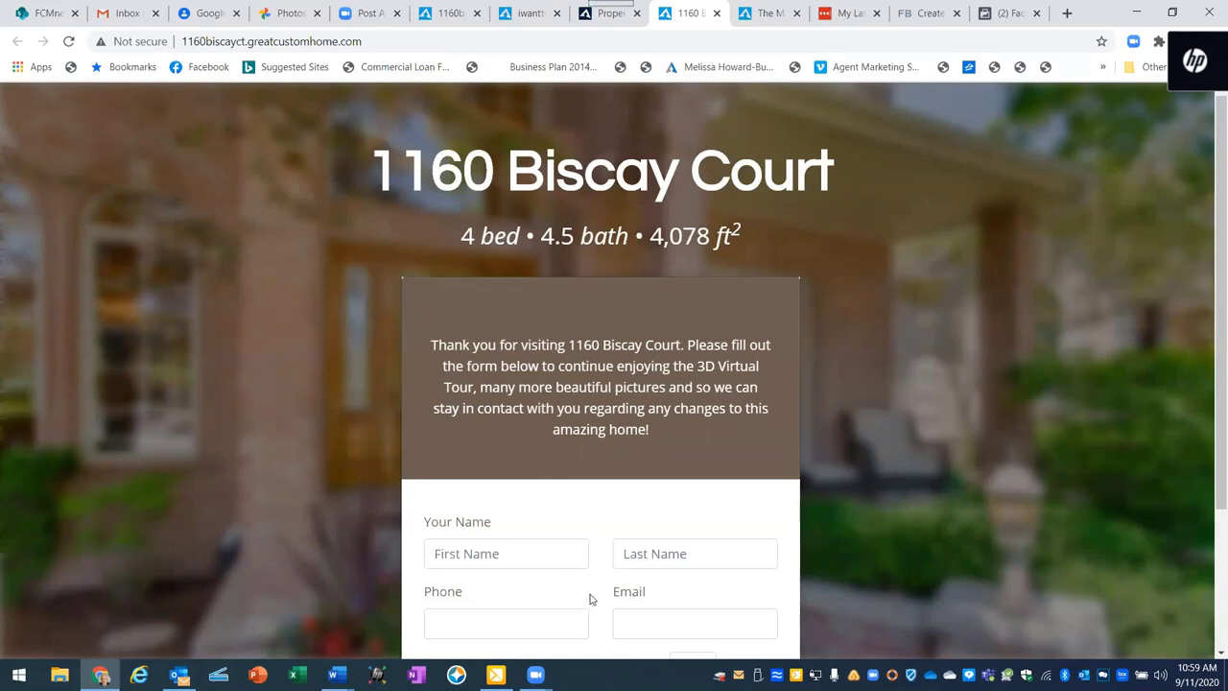
scroll(782, 606, down, 1)
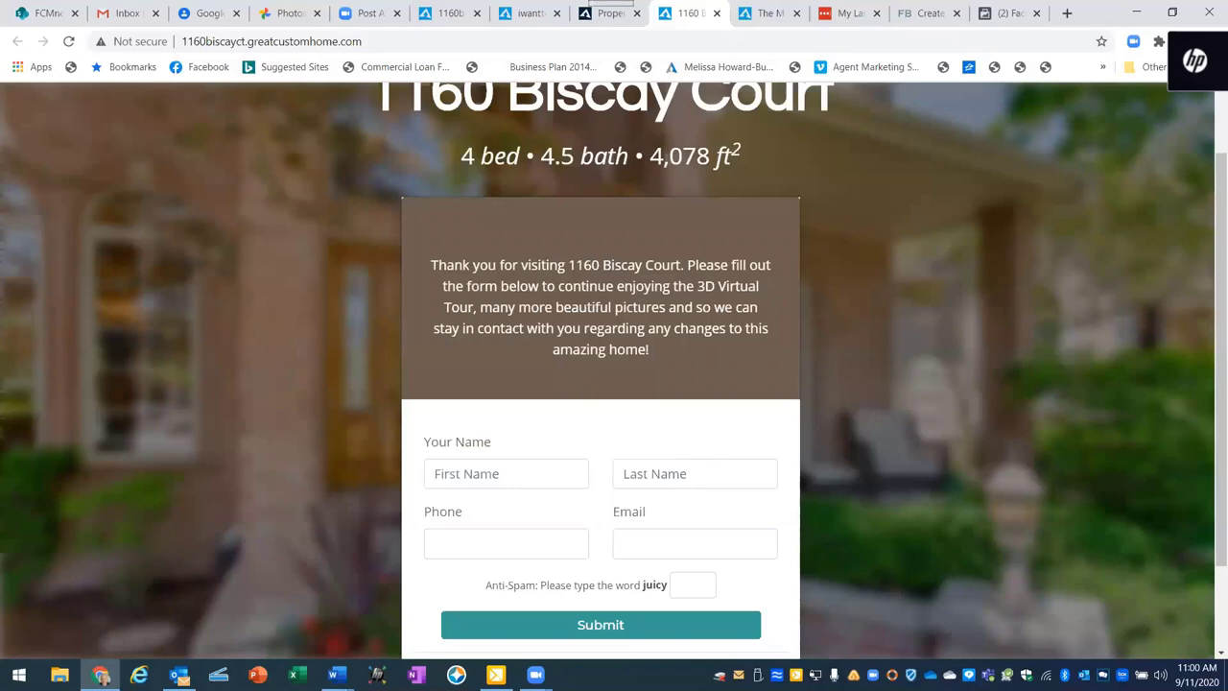
click(333, 674)
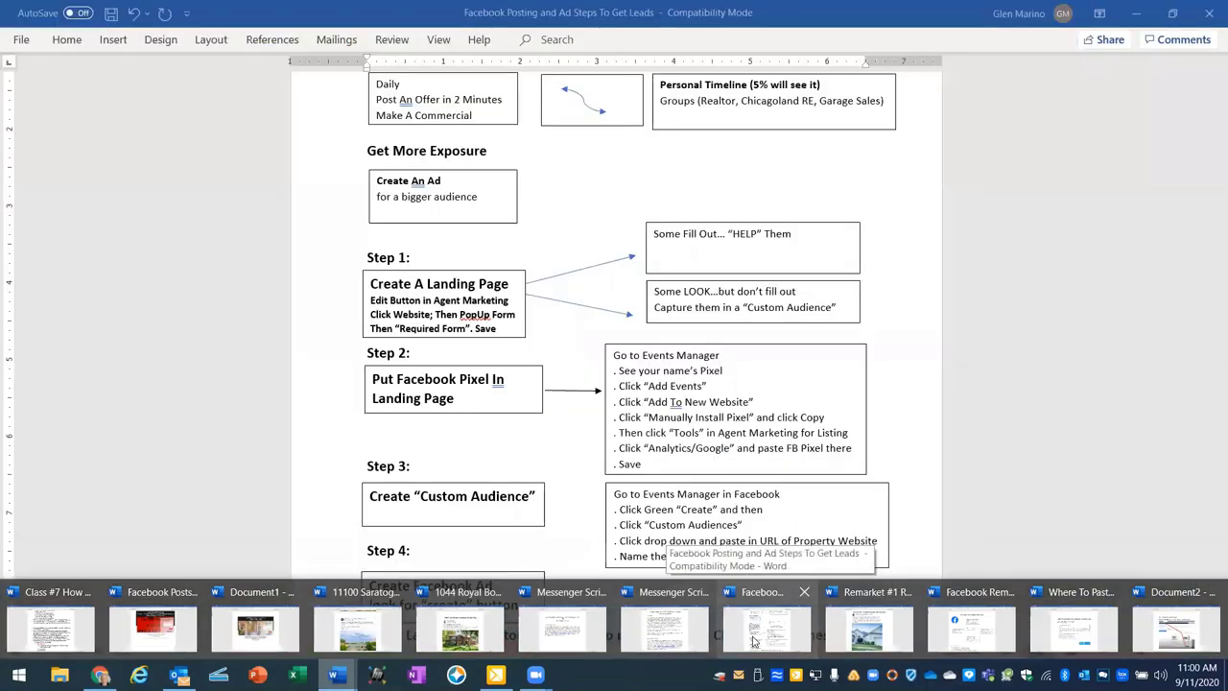
- Review the Facebook Posting and Ad Steps handout's pixel instructions, then return to Chrome
click(754, 641)
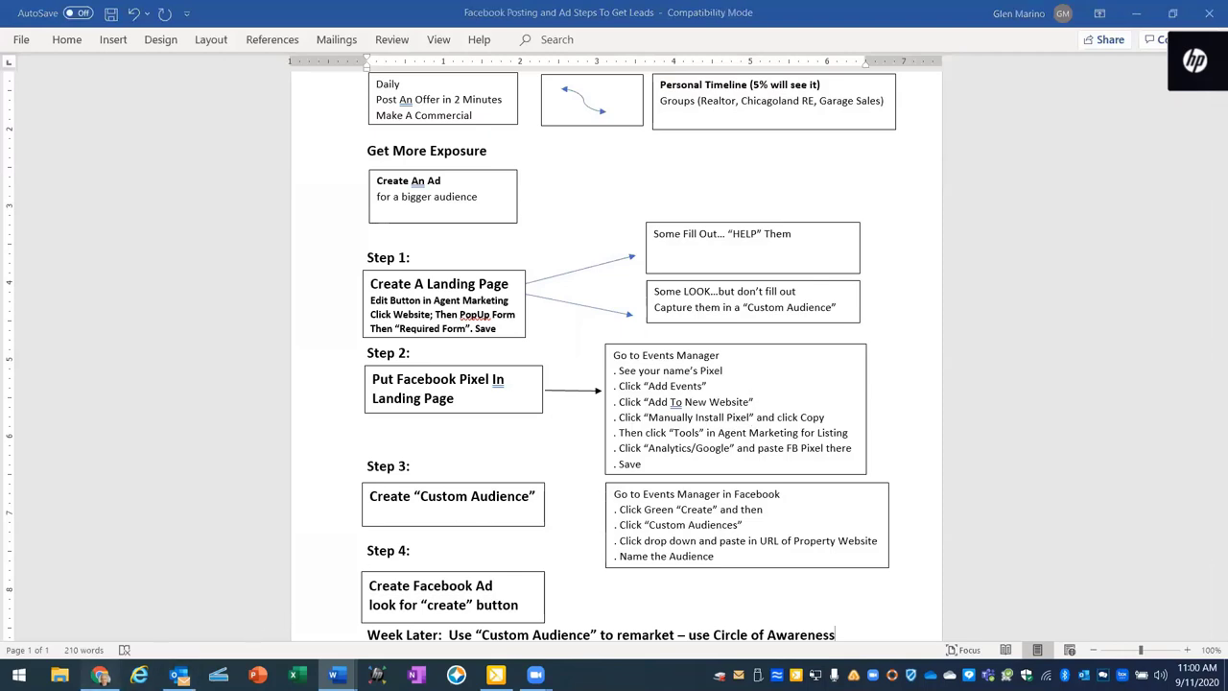
click(100, 675)
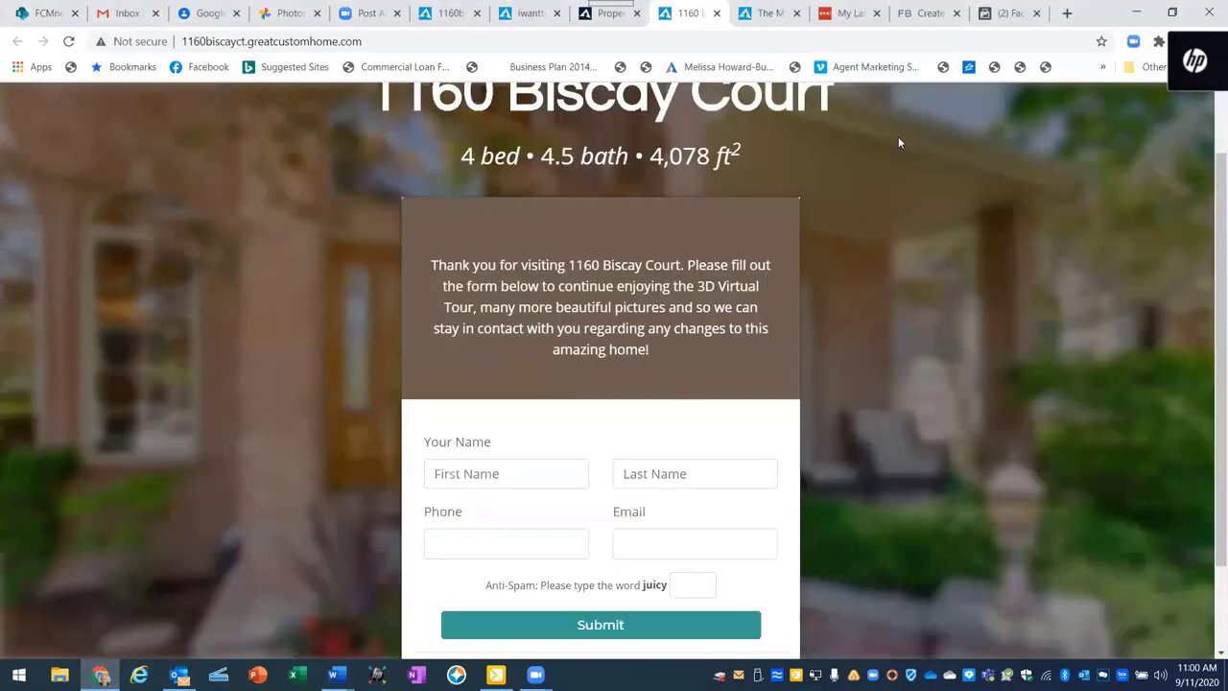
click(1003, 14)
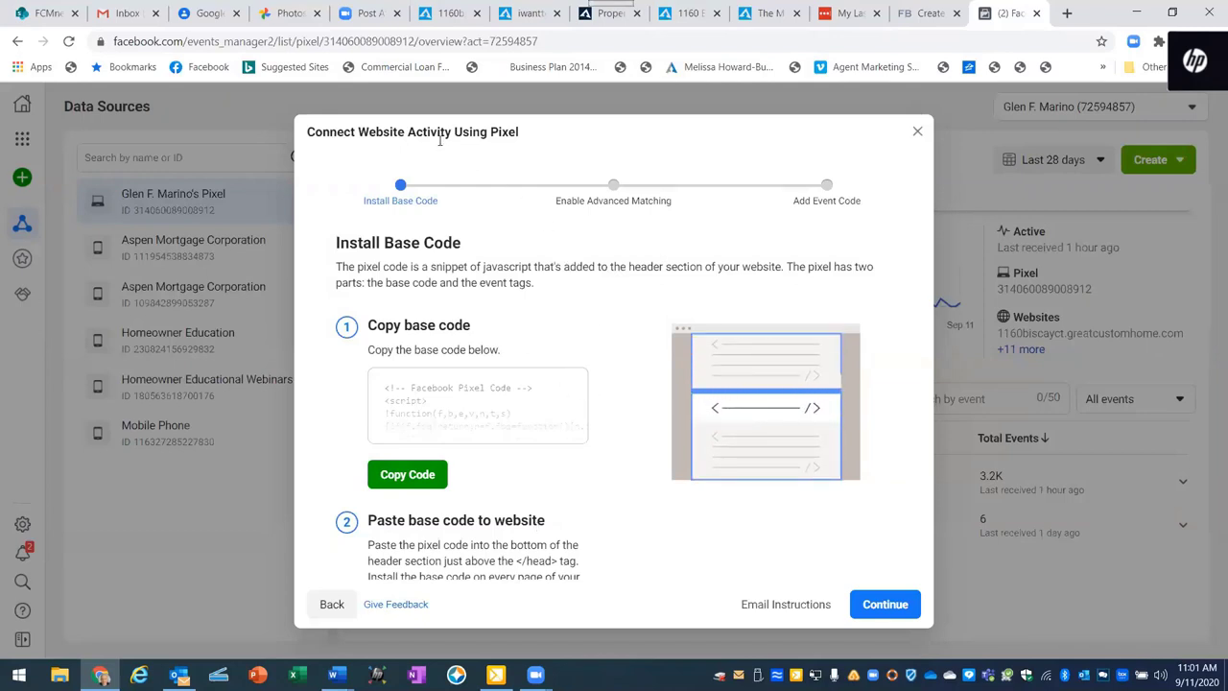
click(451, 16)
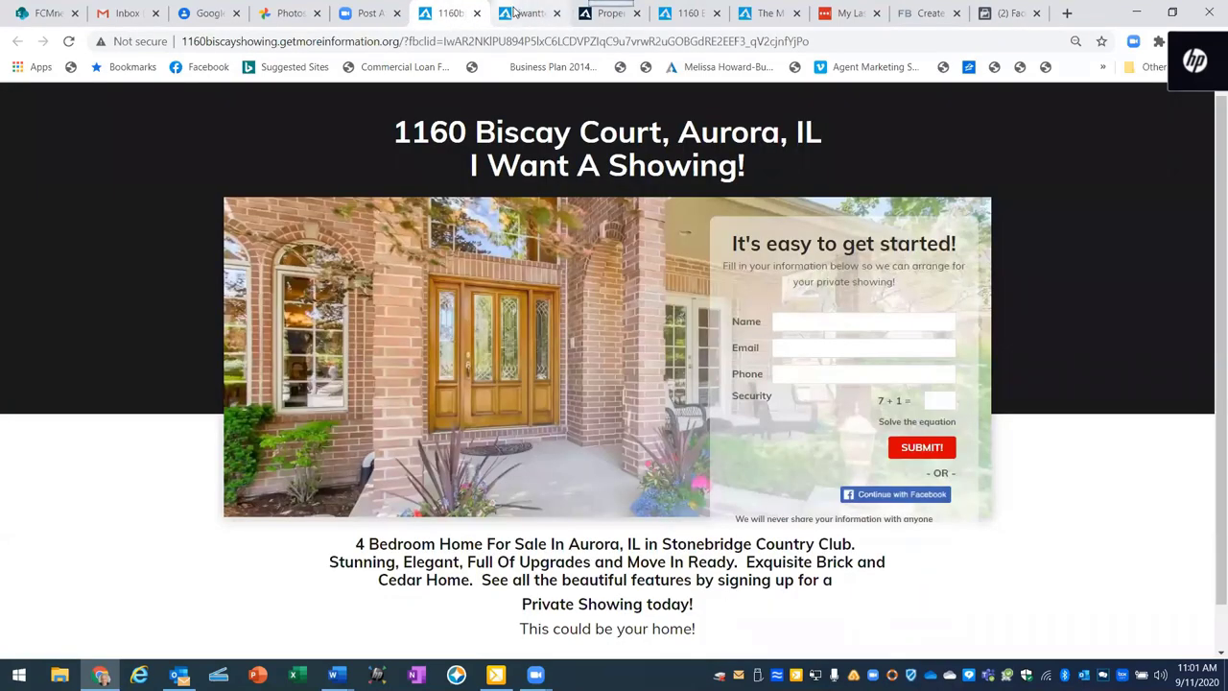
click(514, 11)
click(583, 15)
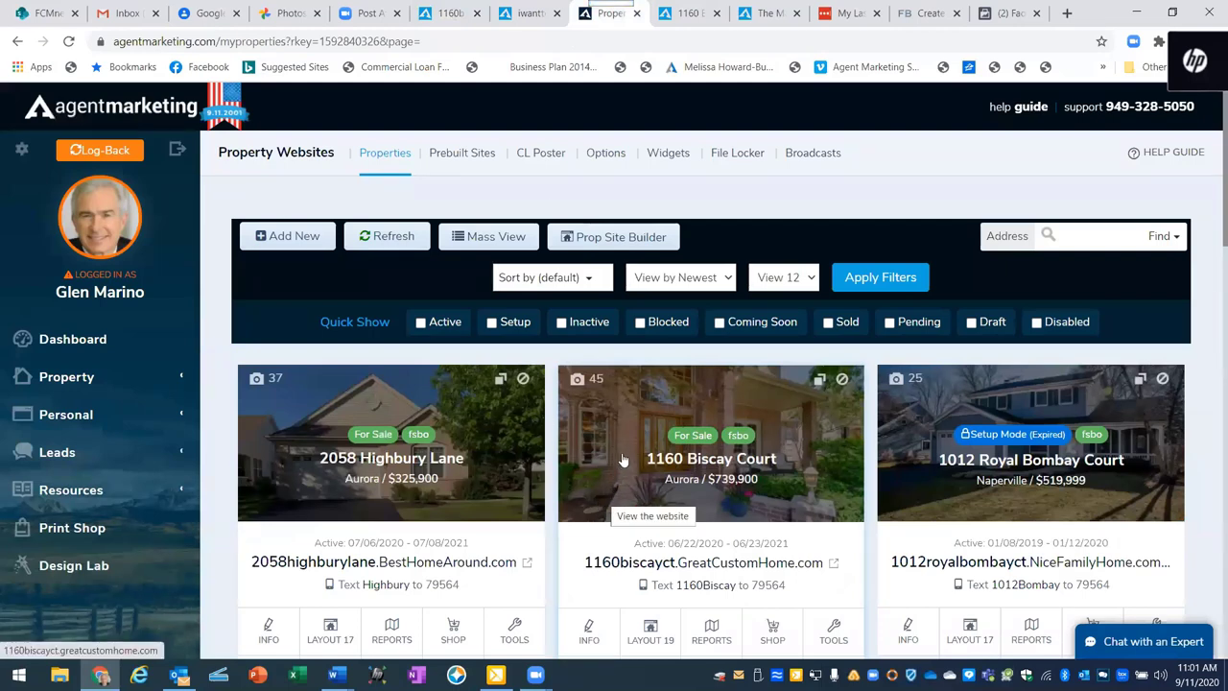
scroll(845, 597, down, 1)
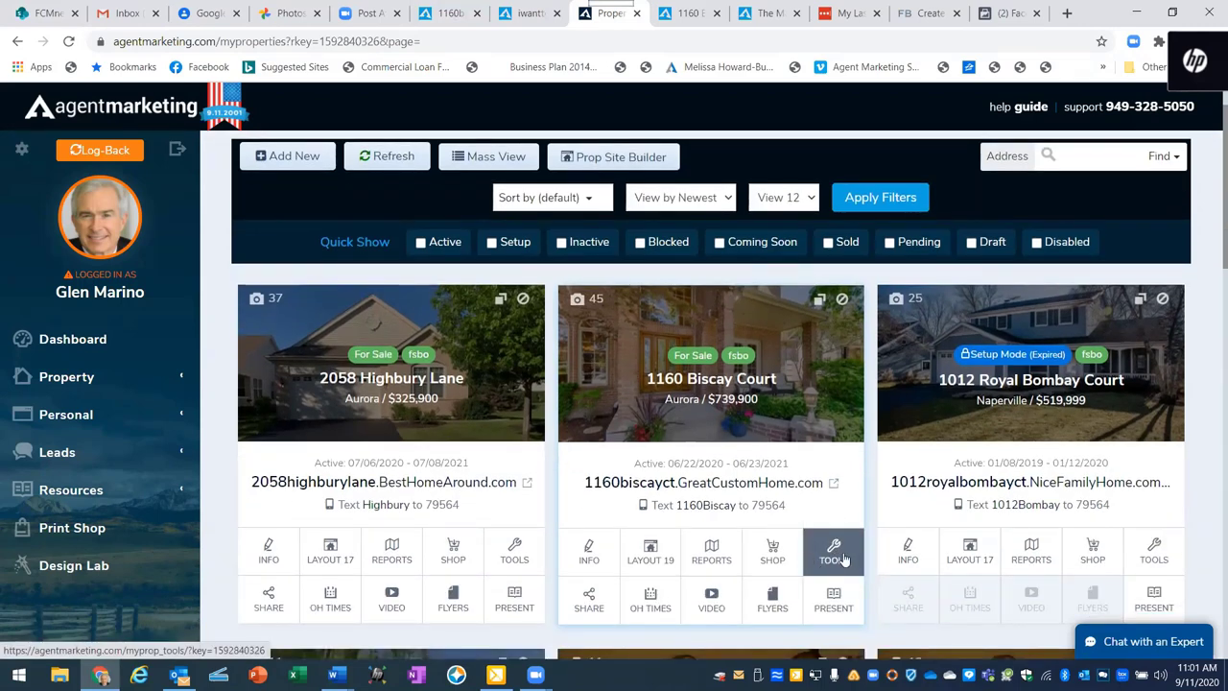
scroll(842, 560, down, 1)
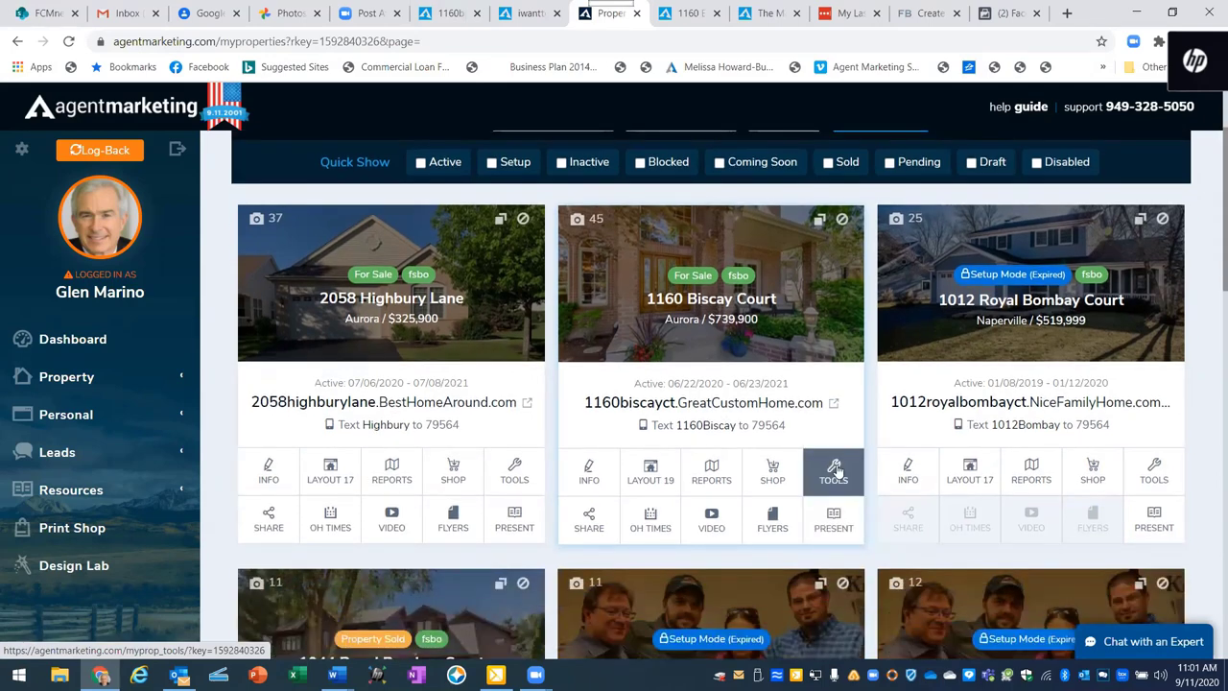
click(835, 470)
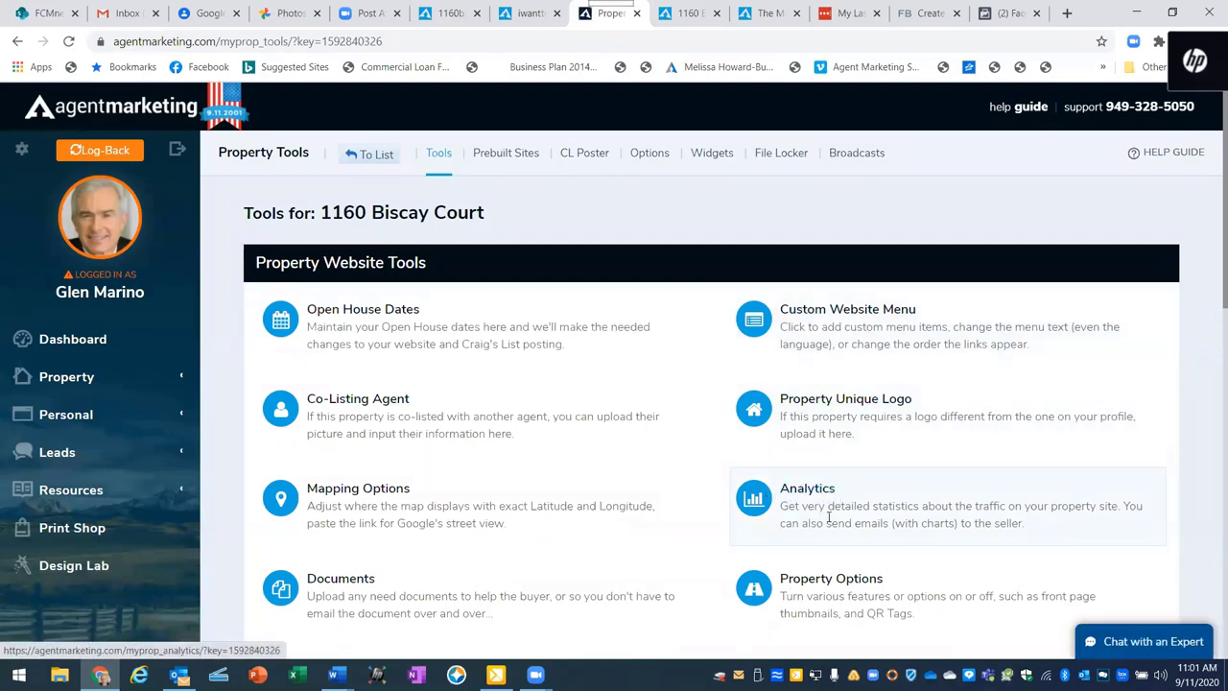
click(811, 494)
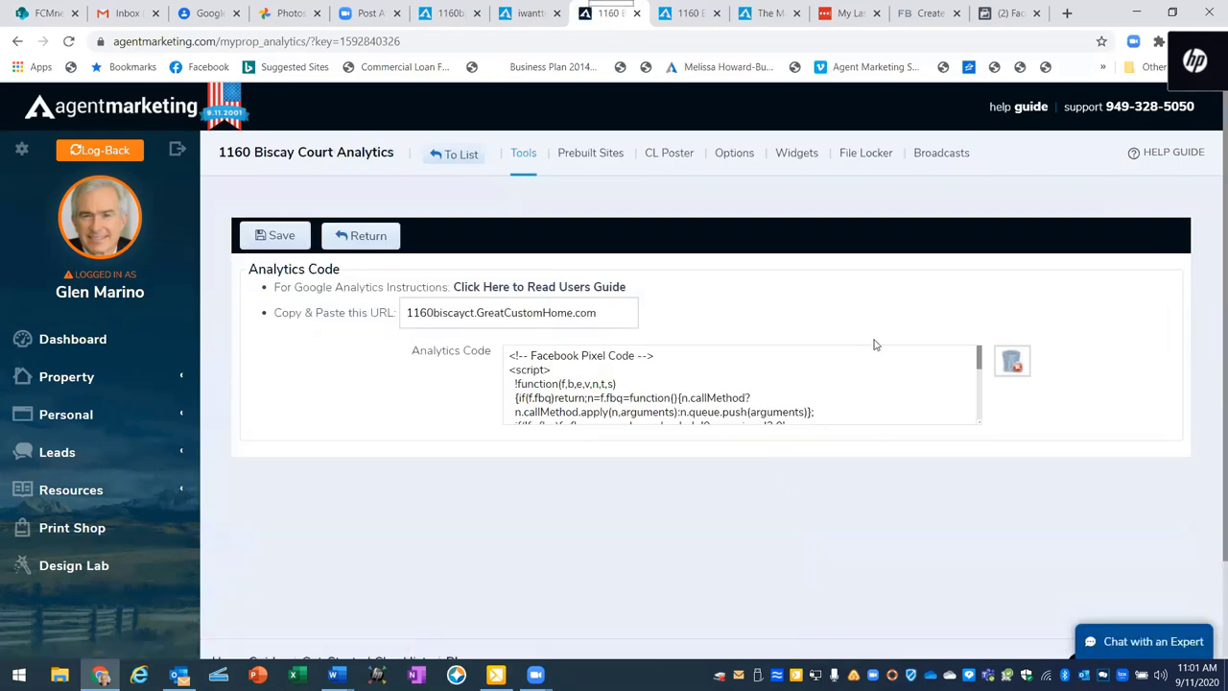
- Select and review the Facebook Pixel code in the Analytics Code box
scroll(1116, 356, down, 2)
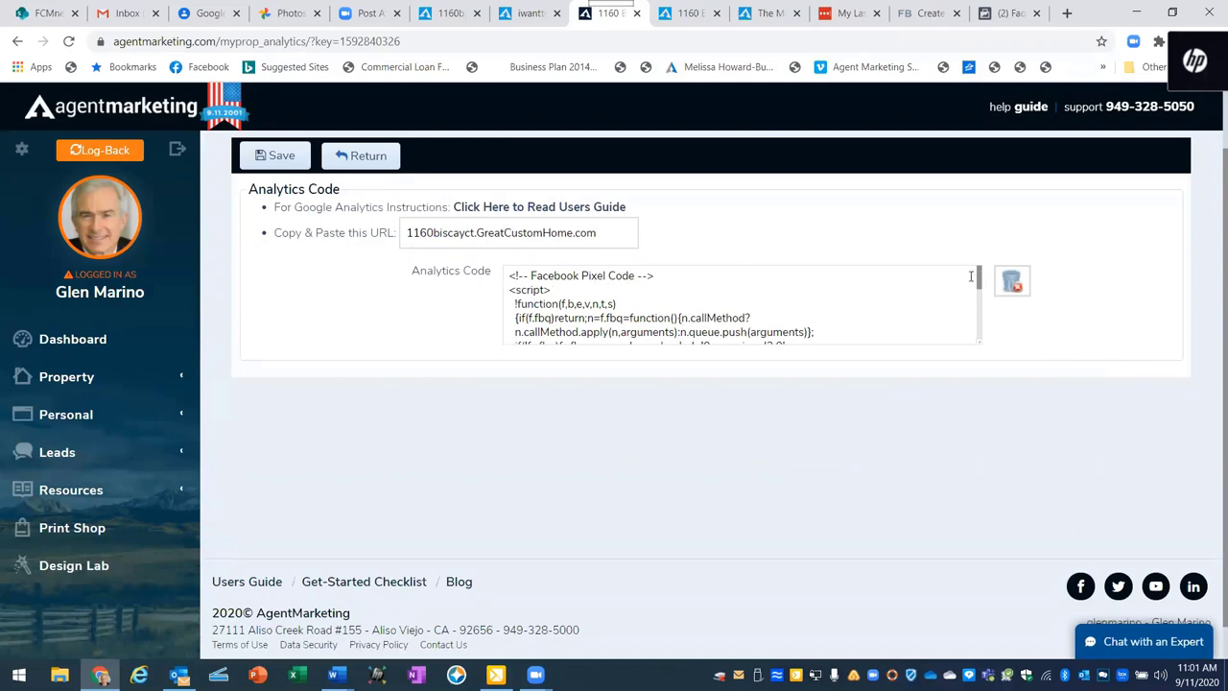
drag(978, 278, 977, 335)
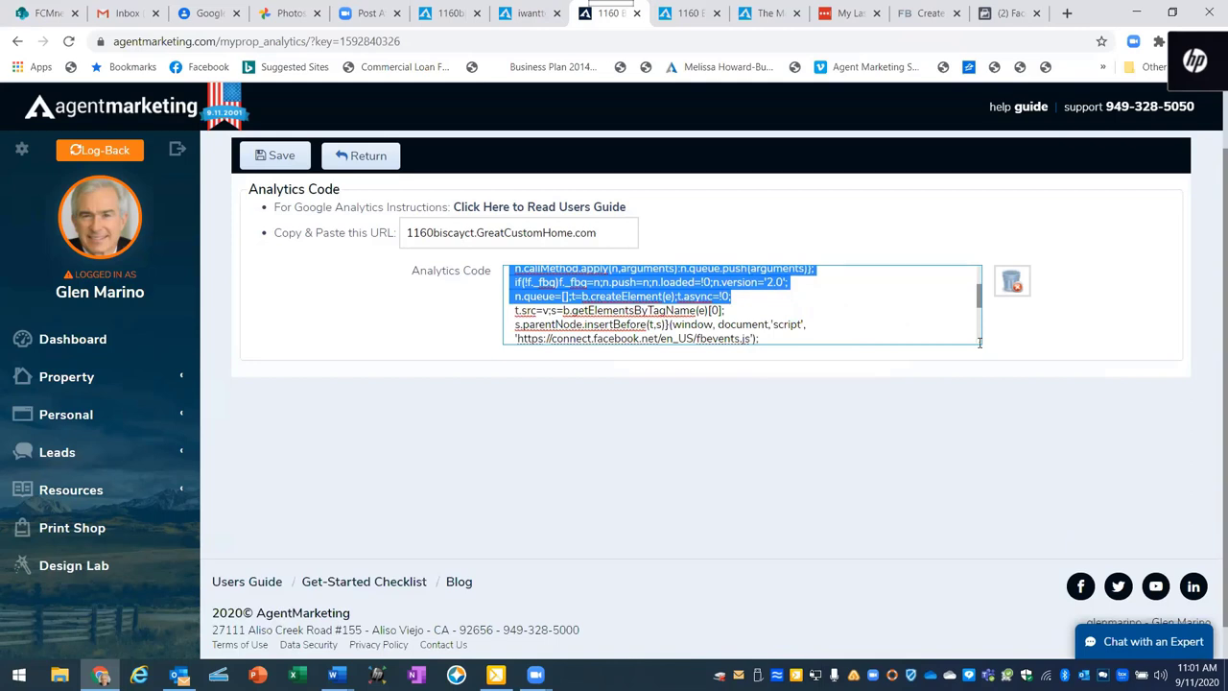
drag(979, 295, 977, 331)
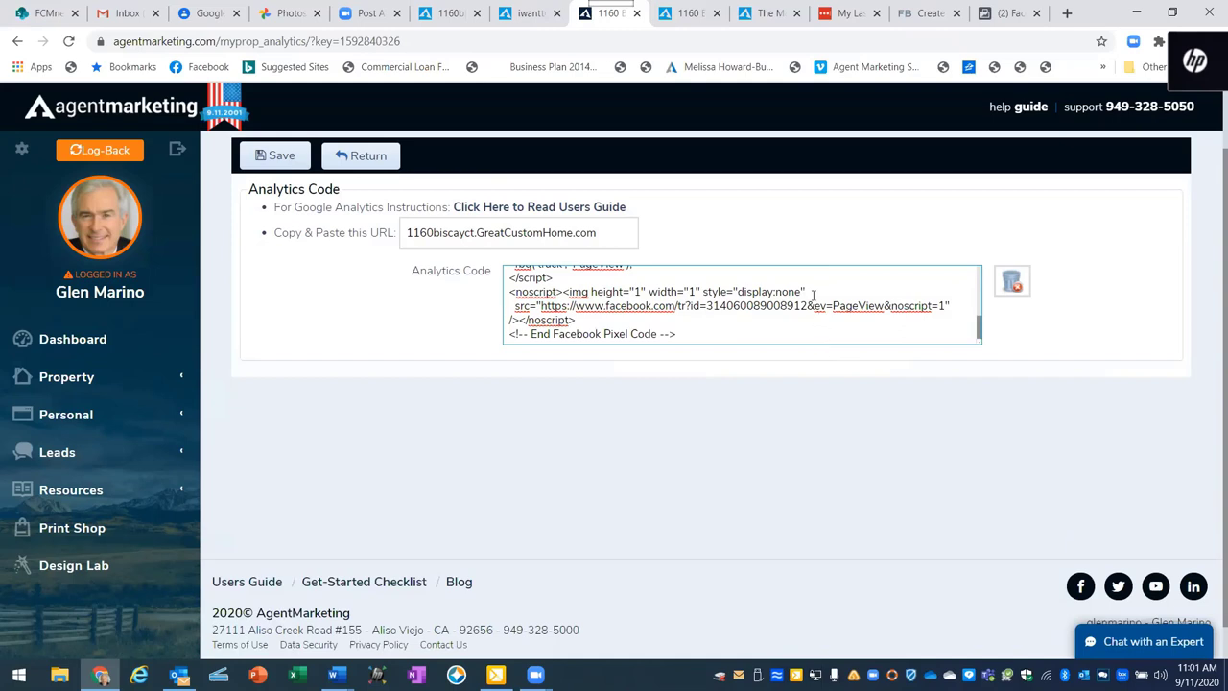
scroll(777, 254, up, 1)
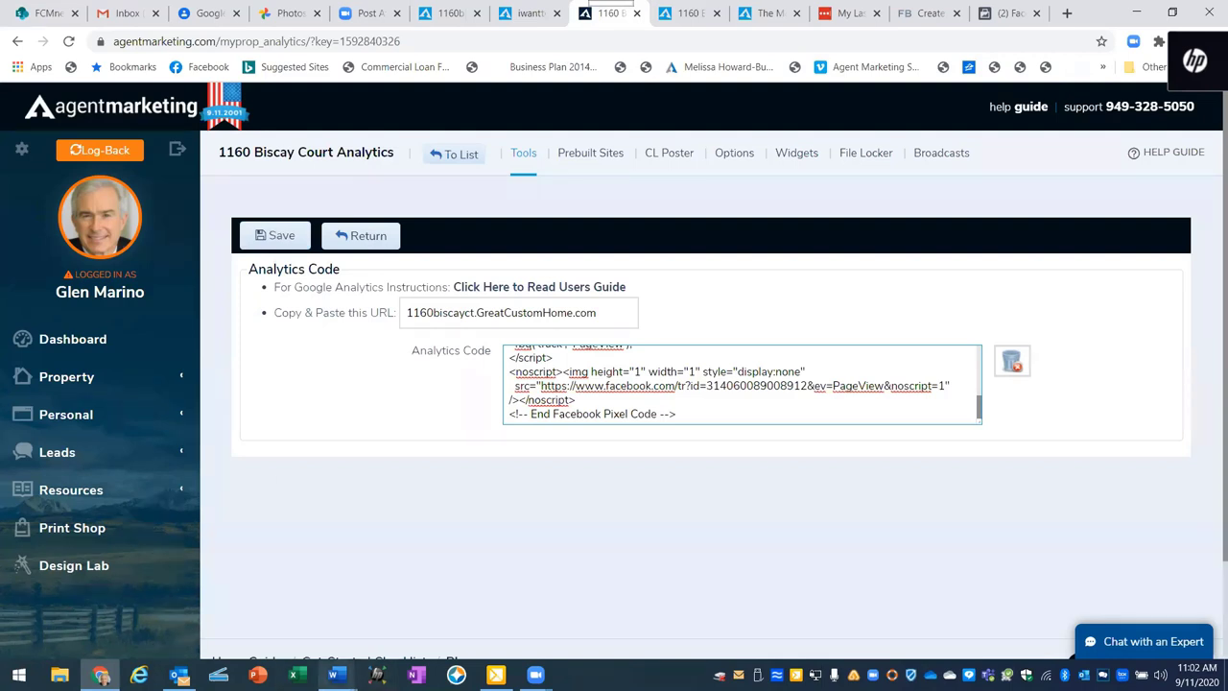
mouse_move(334, 674)
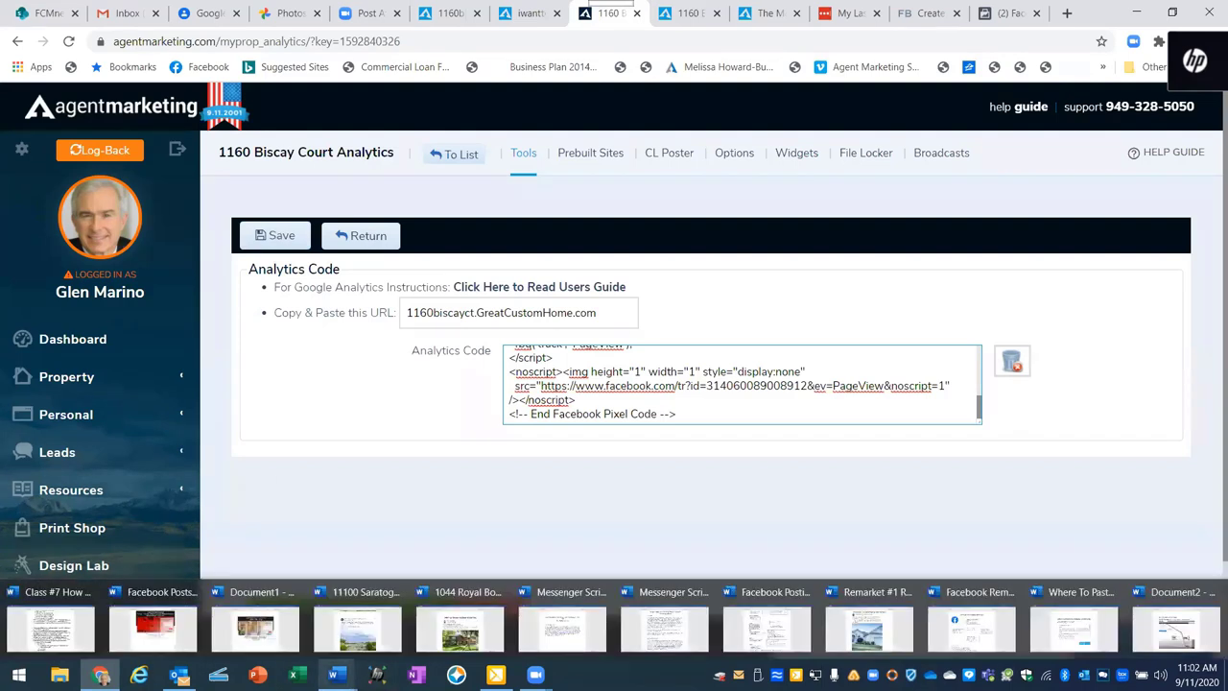
click(751, 633)
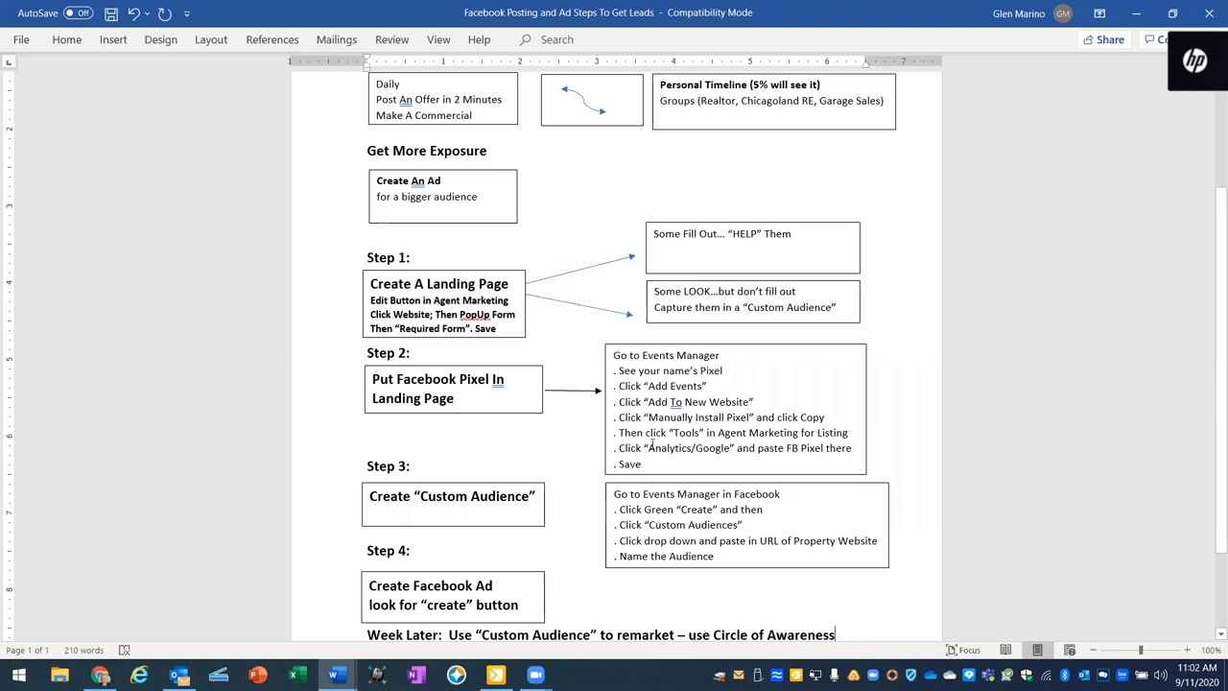
drag(703, 433, 669, 431)
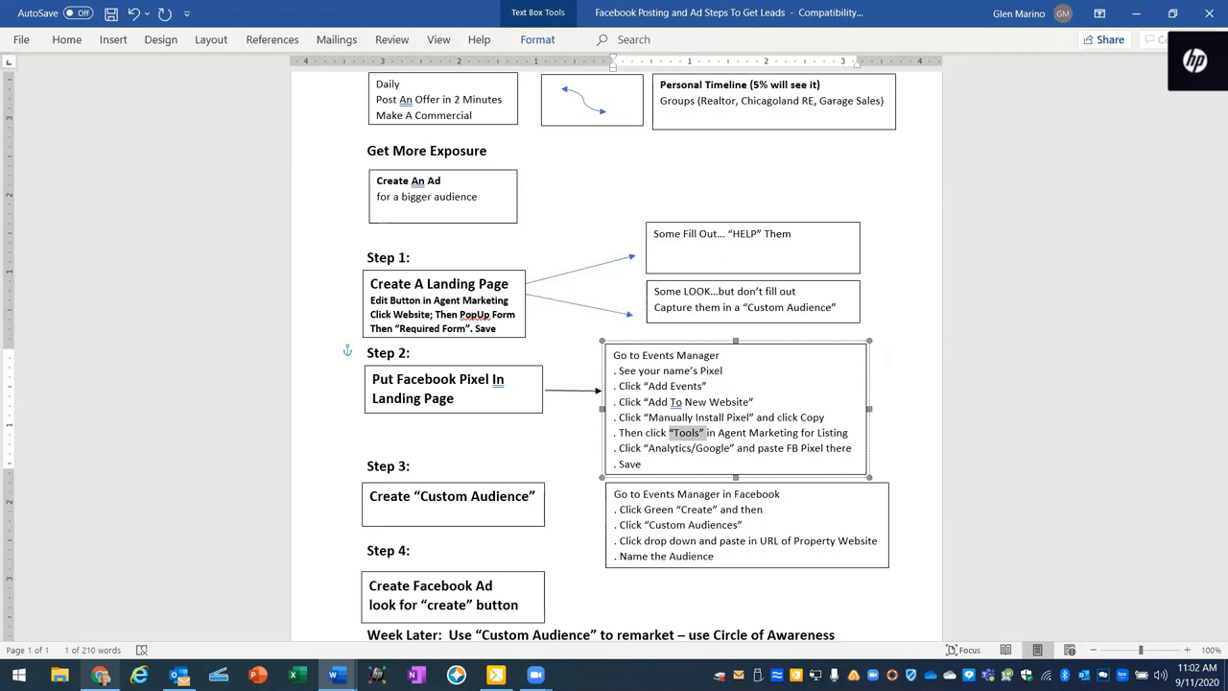
mouse_move(101, 674)
click(167, 626)
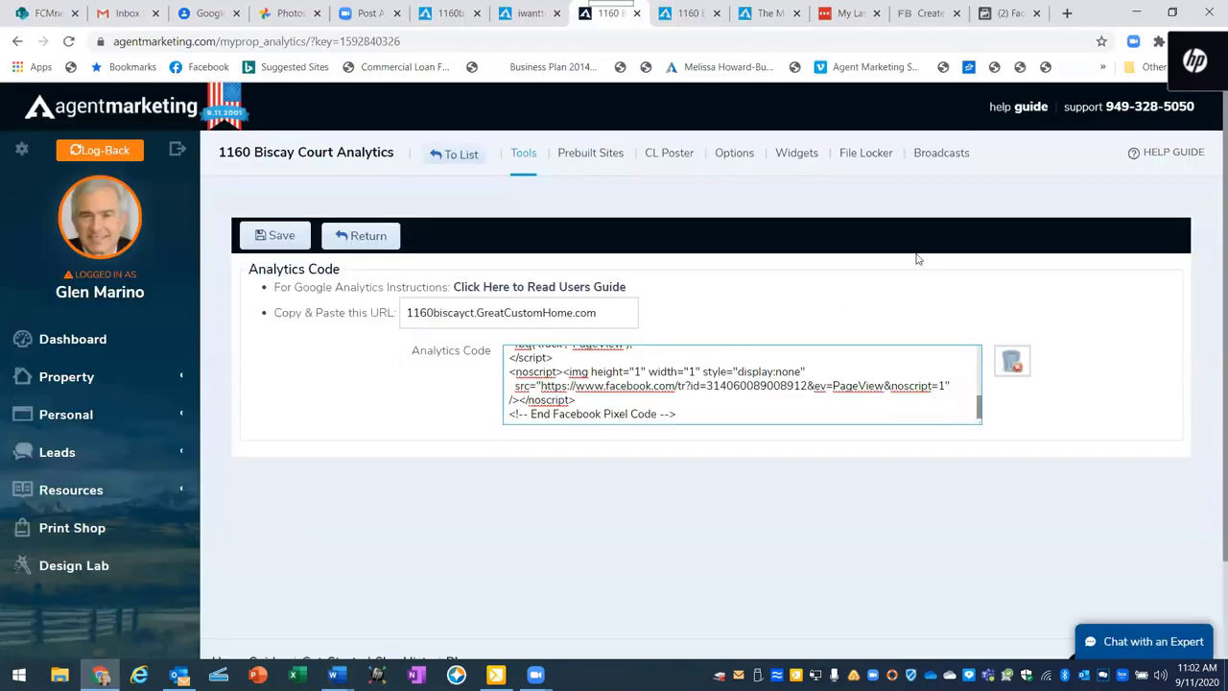
- Go through the Connect Website Activity walkthrough's advanced matching and event code steps, then close it
click(1008, 13)
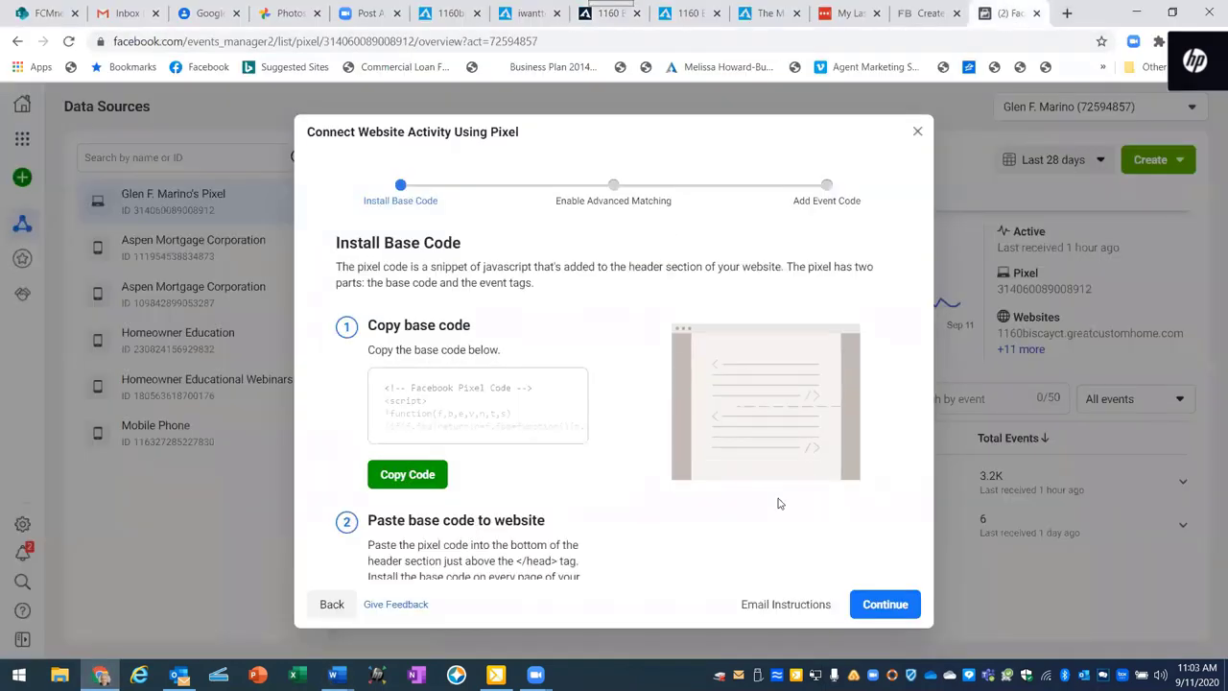
click(875, 604)
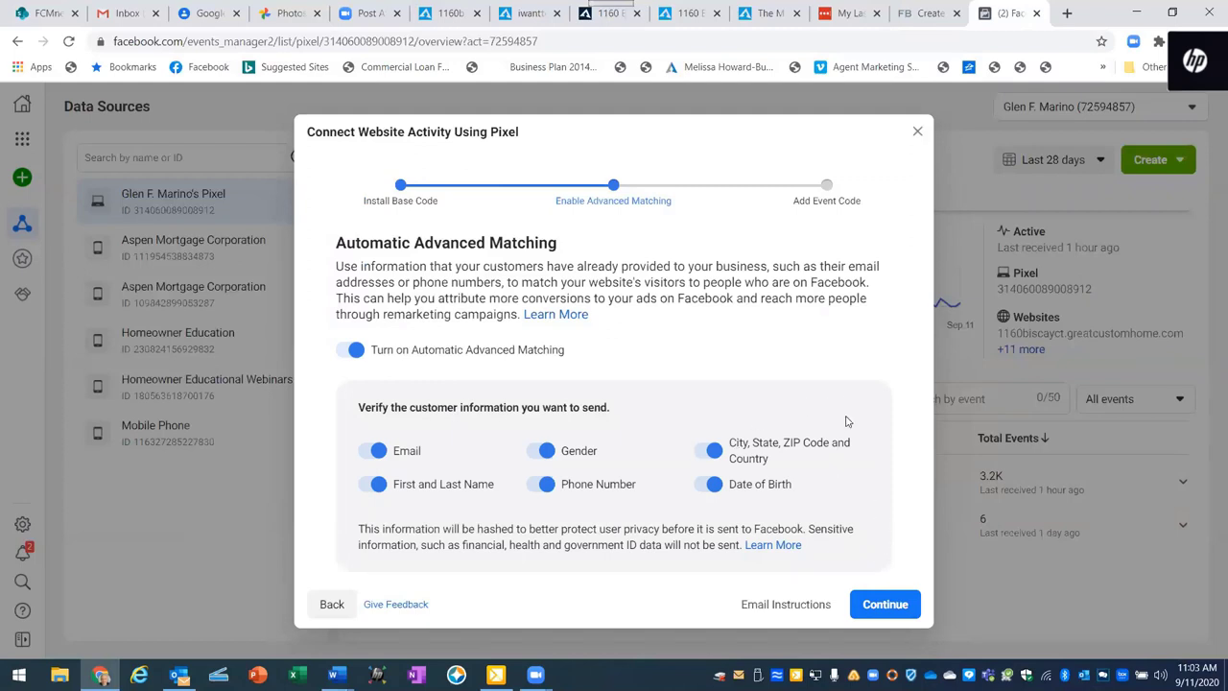
click(902, 606)
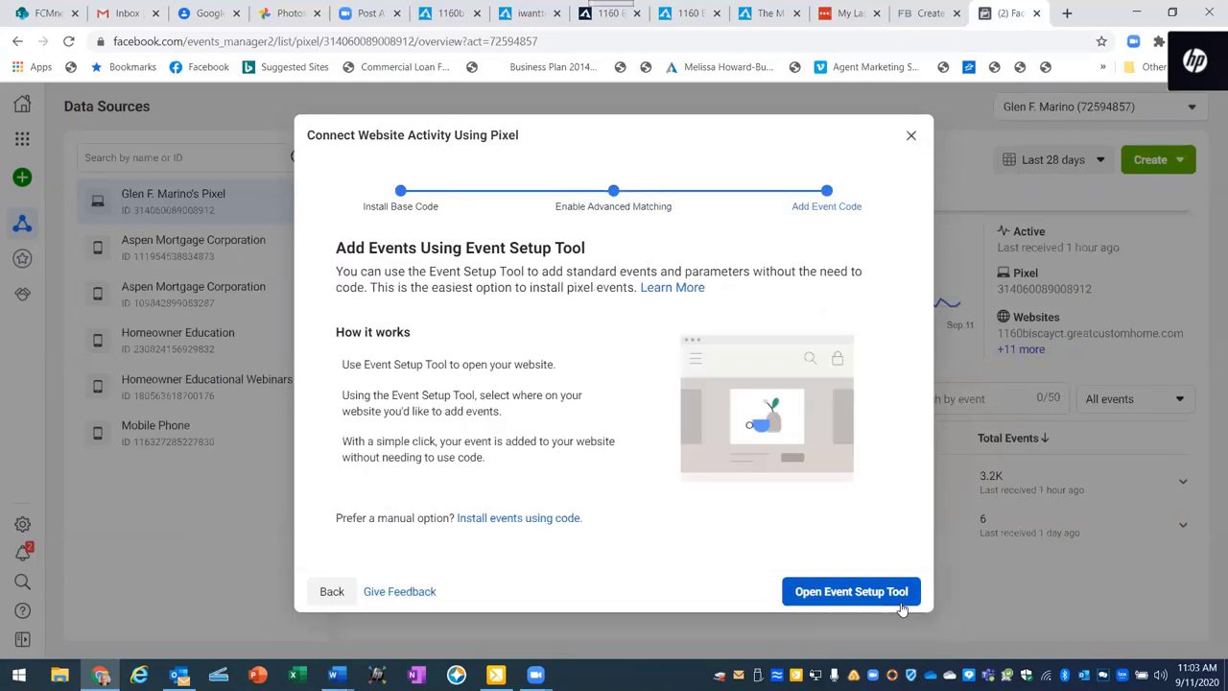
click(912, 135)
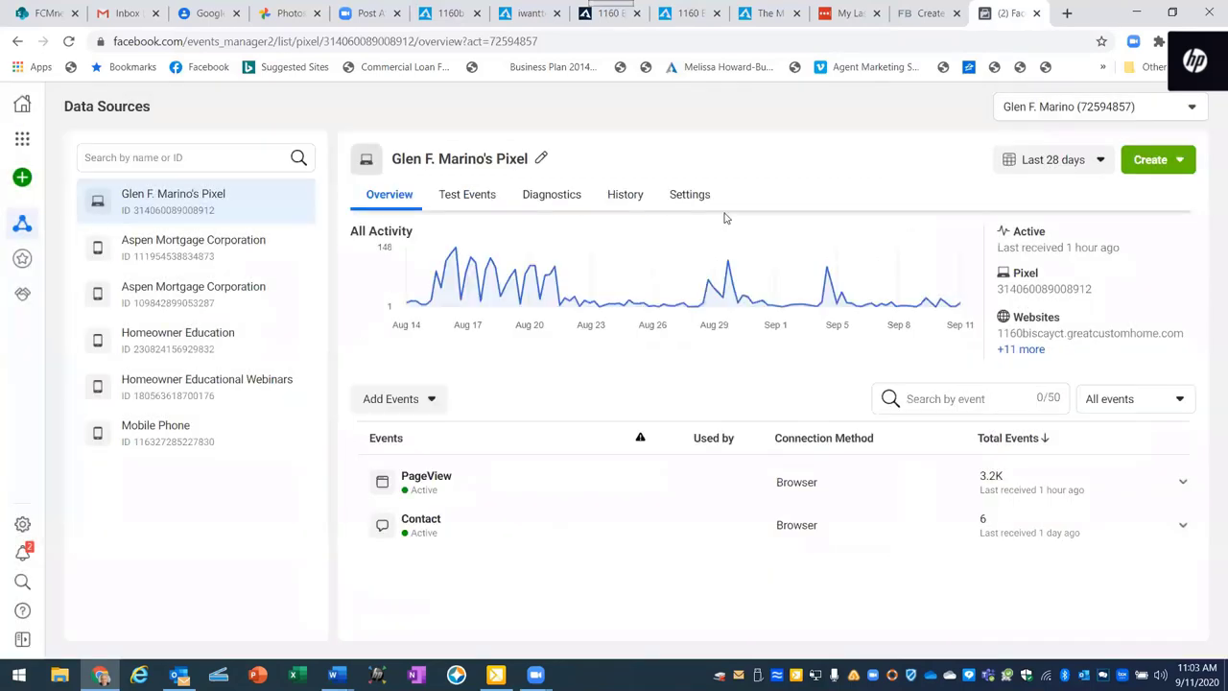
- Open Audiences from the Business Tools shortcuts and expand the Create Audience dropdown
mouse_move(689, 249)
click(22, 140)
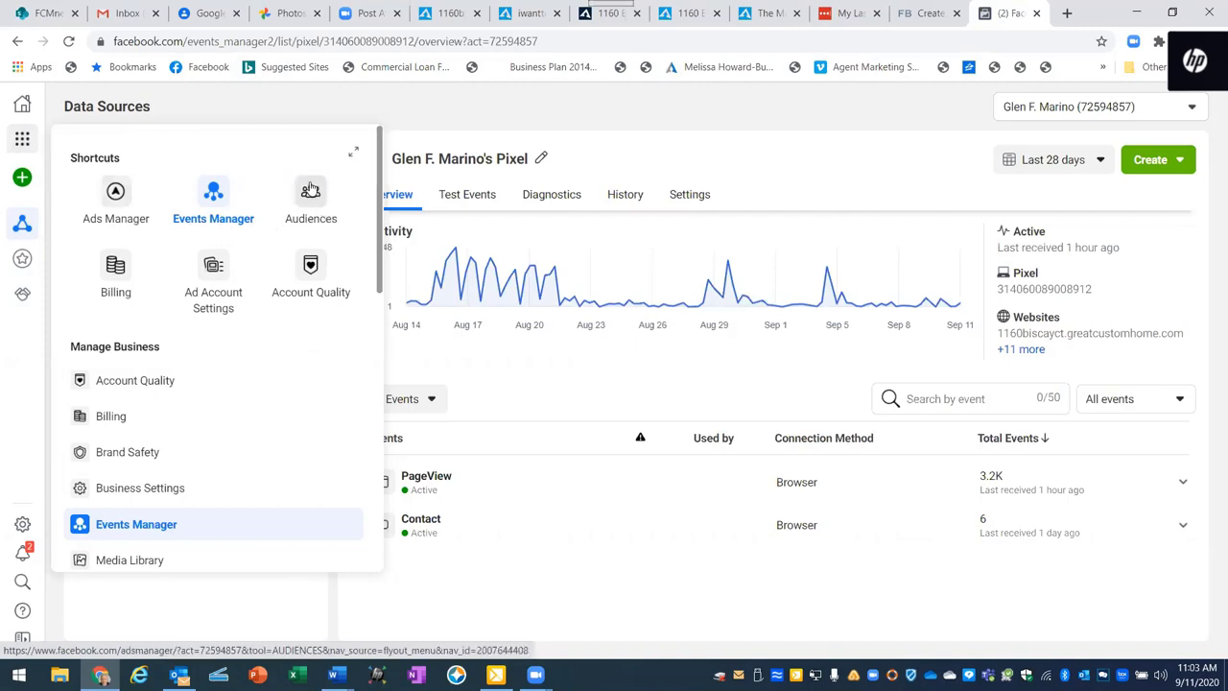
click(310, 189)
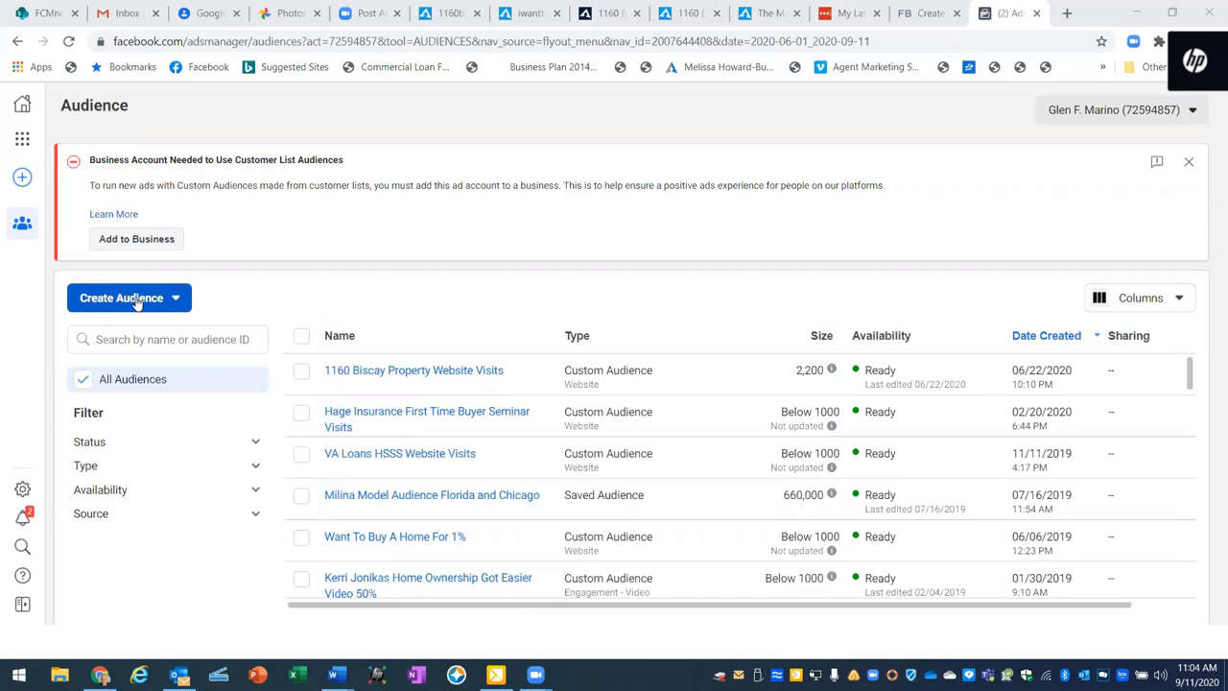
click(136, 301)
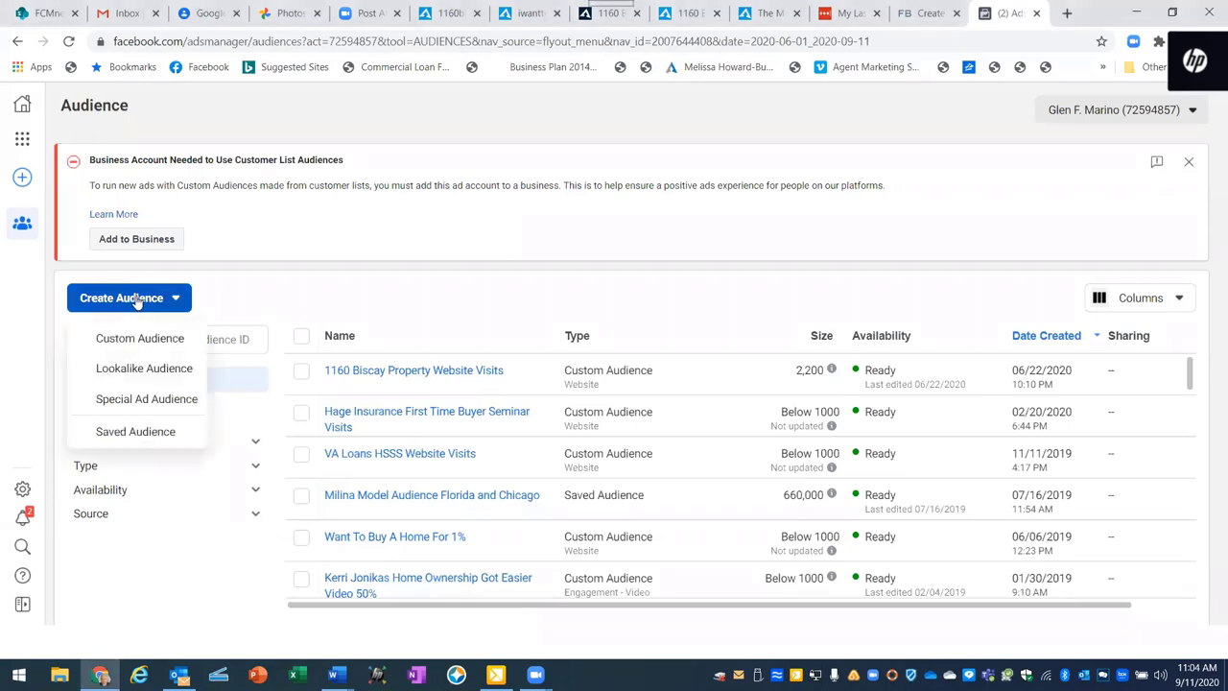
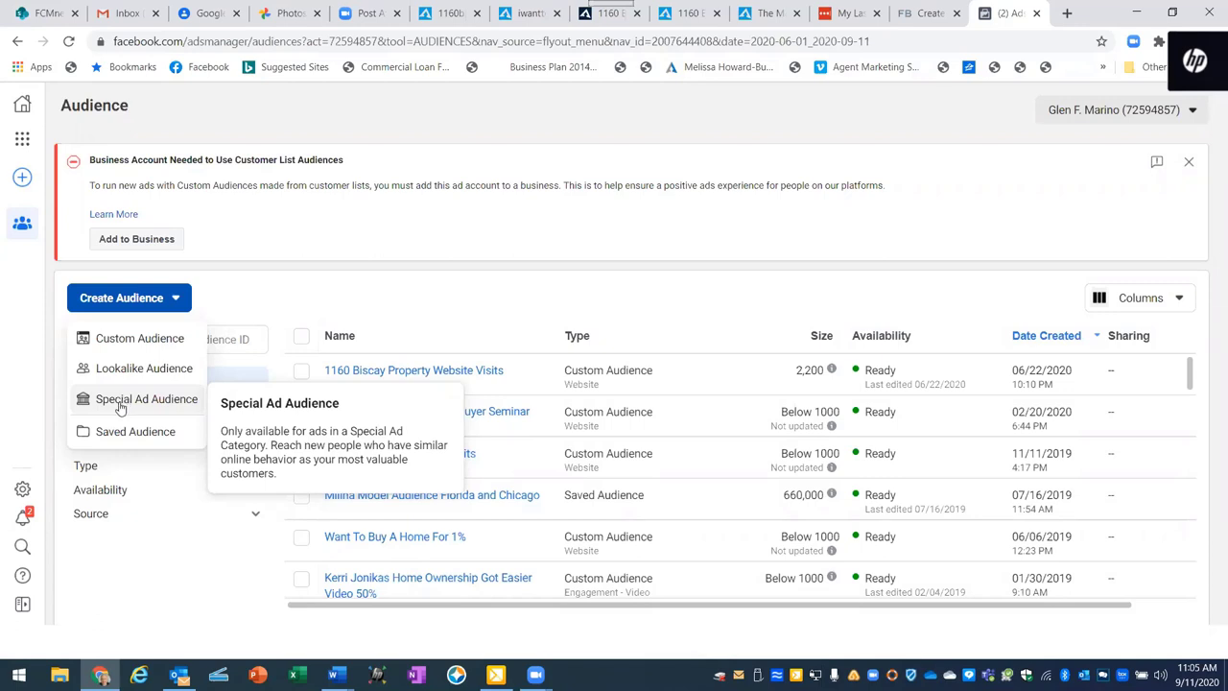
- Choose Special Ad Audience under Create Audience and continue past its explanation dialog
click(120, 408)
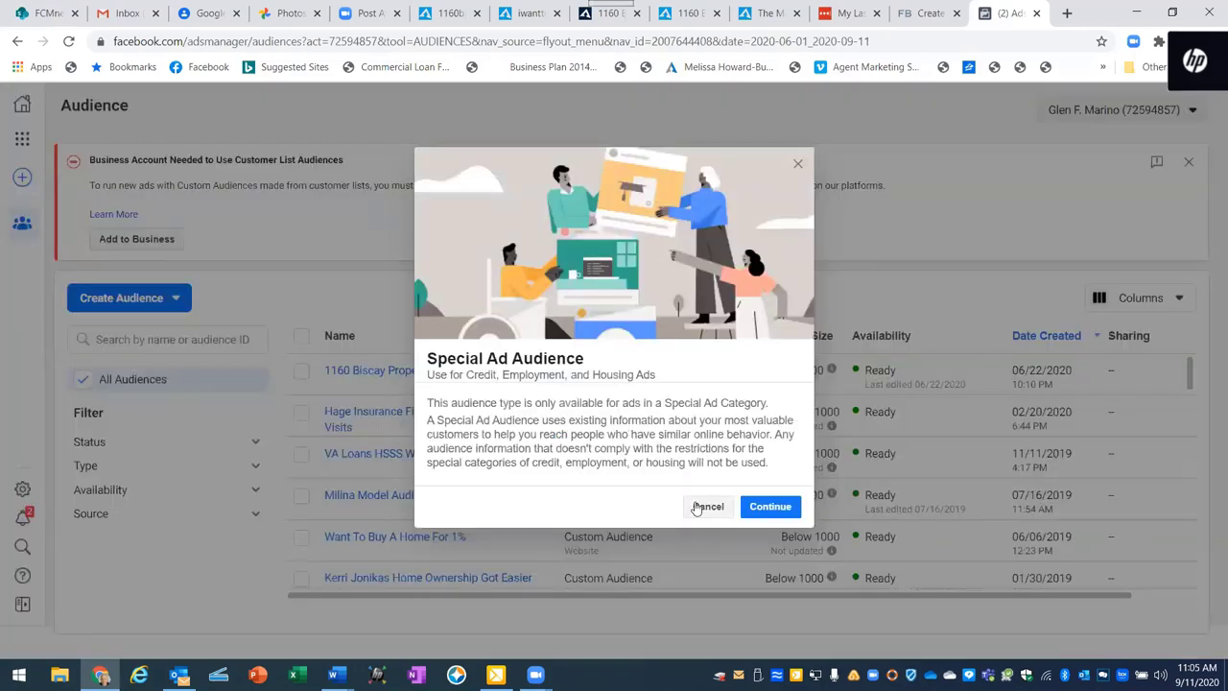
click(770, 507)
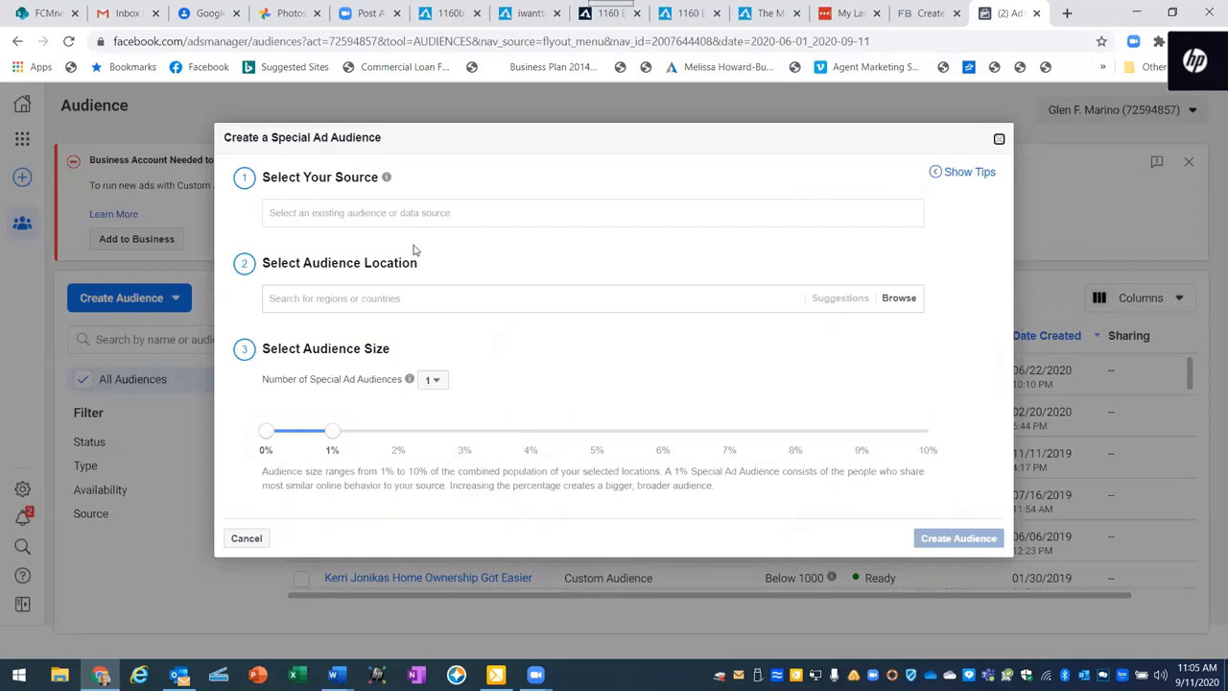
click(399, 213)
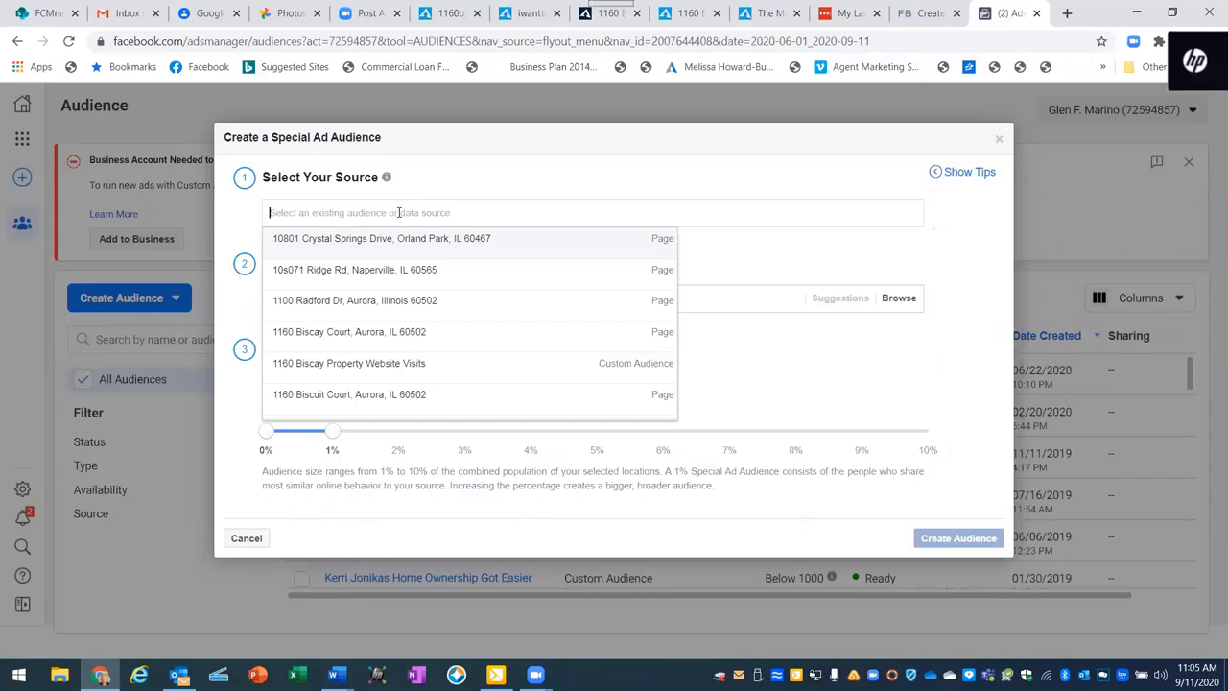
scroll(399, 241, down, 2)
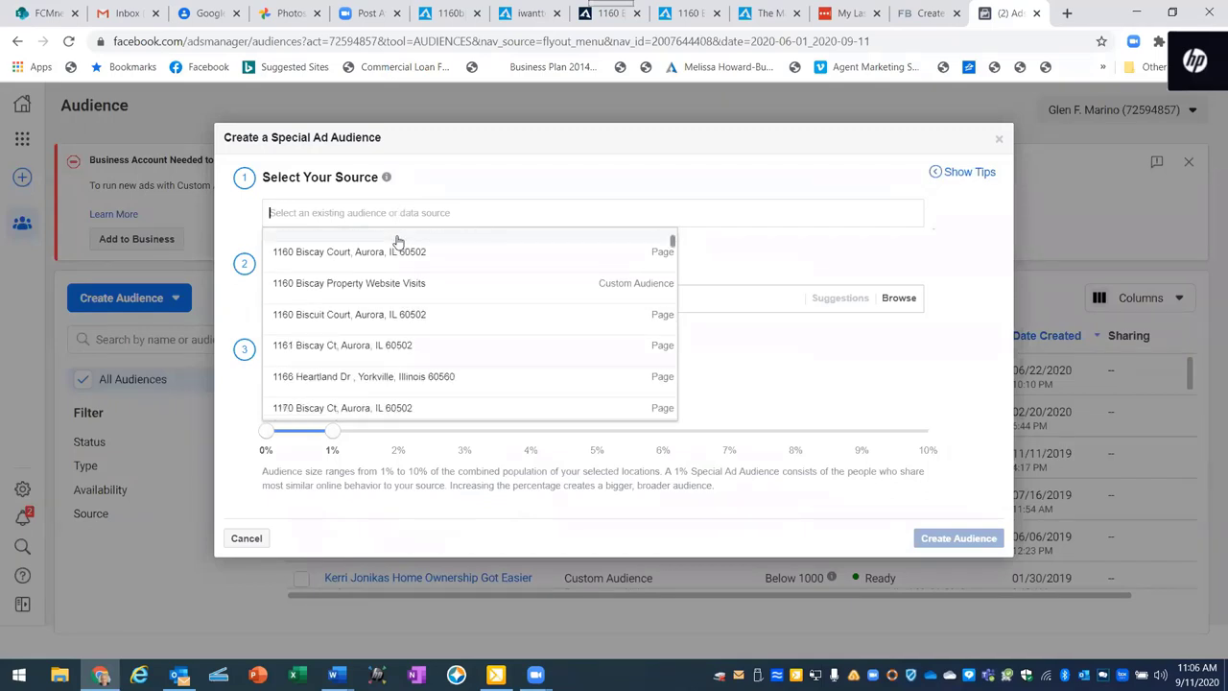
scroll(399, 241, down, 4)
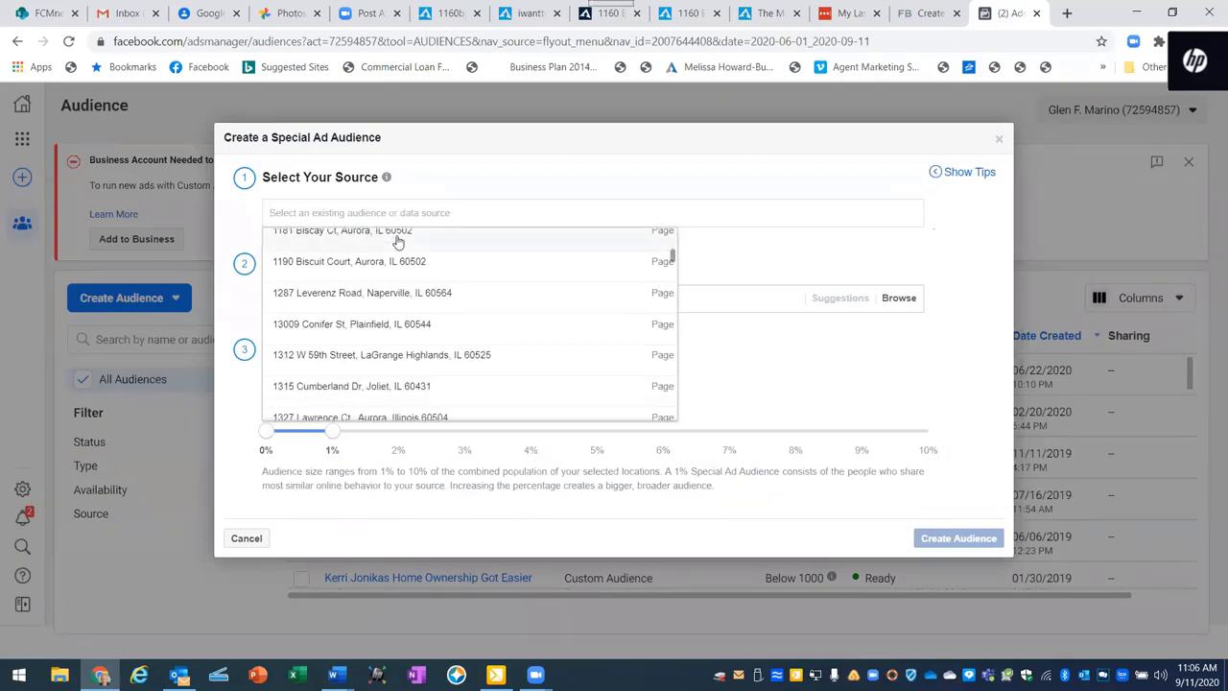
scroll(400, 240, up, 4)
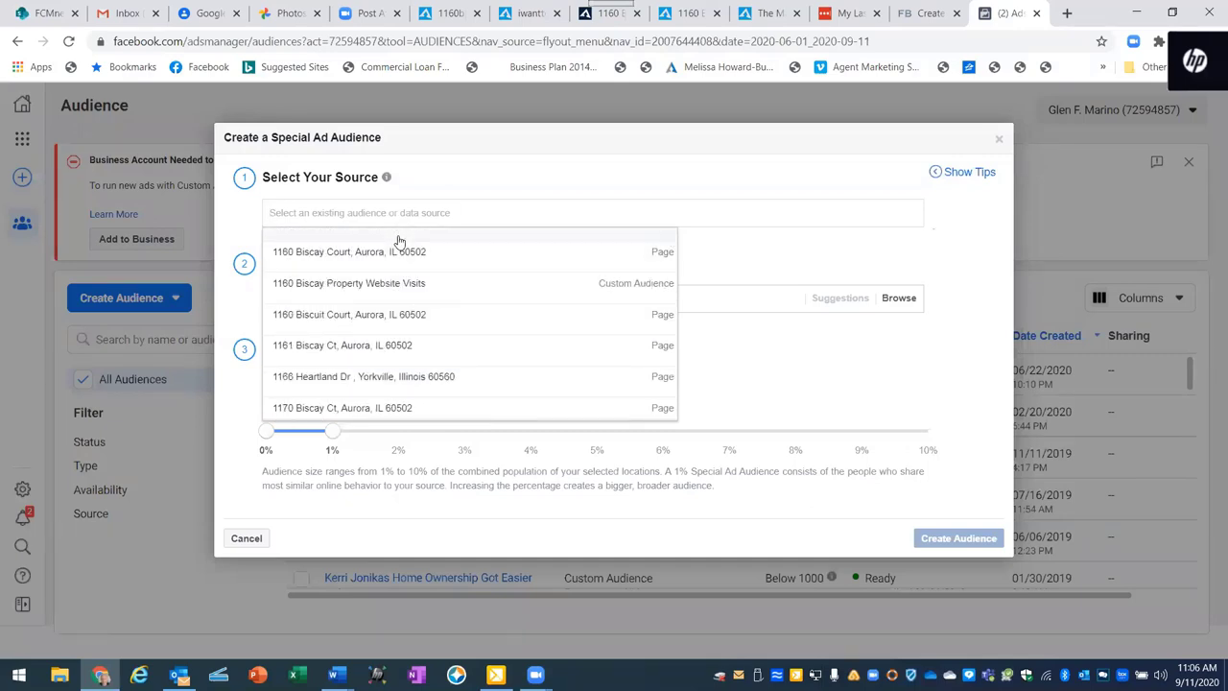
scroll(399, 241, up, 2)
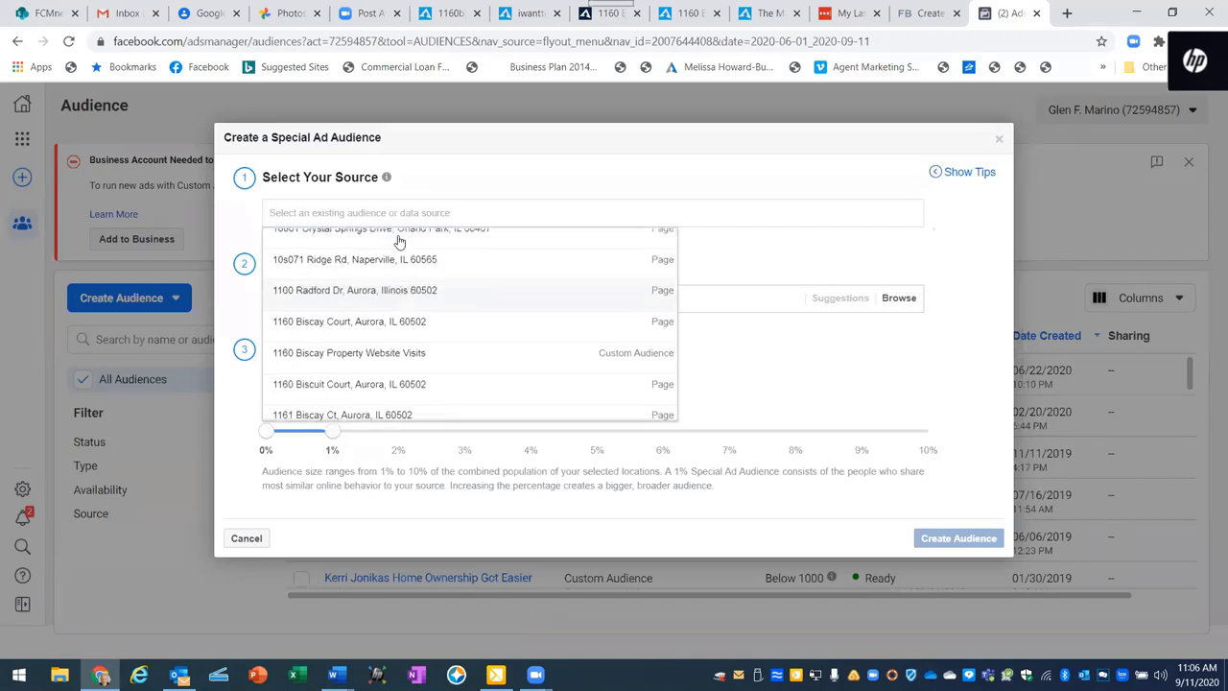
scroll(400, 241, down, 5)
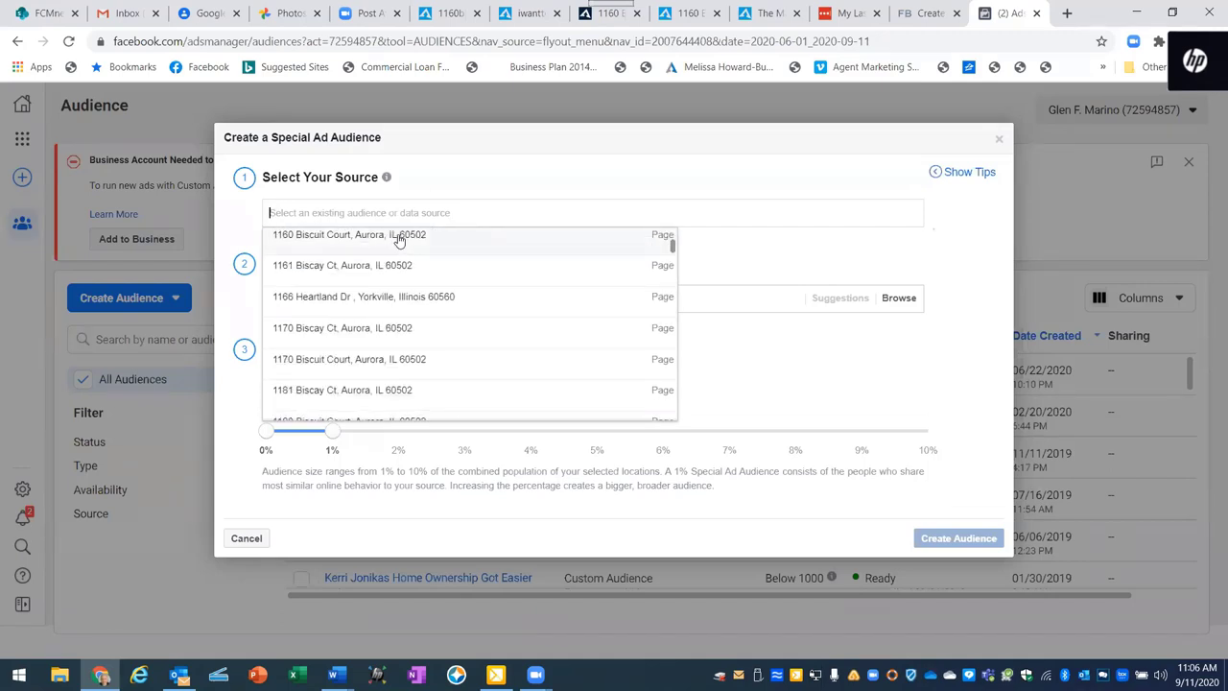
scroll(399, 240, down, 8)
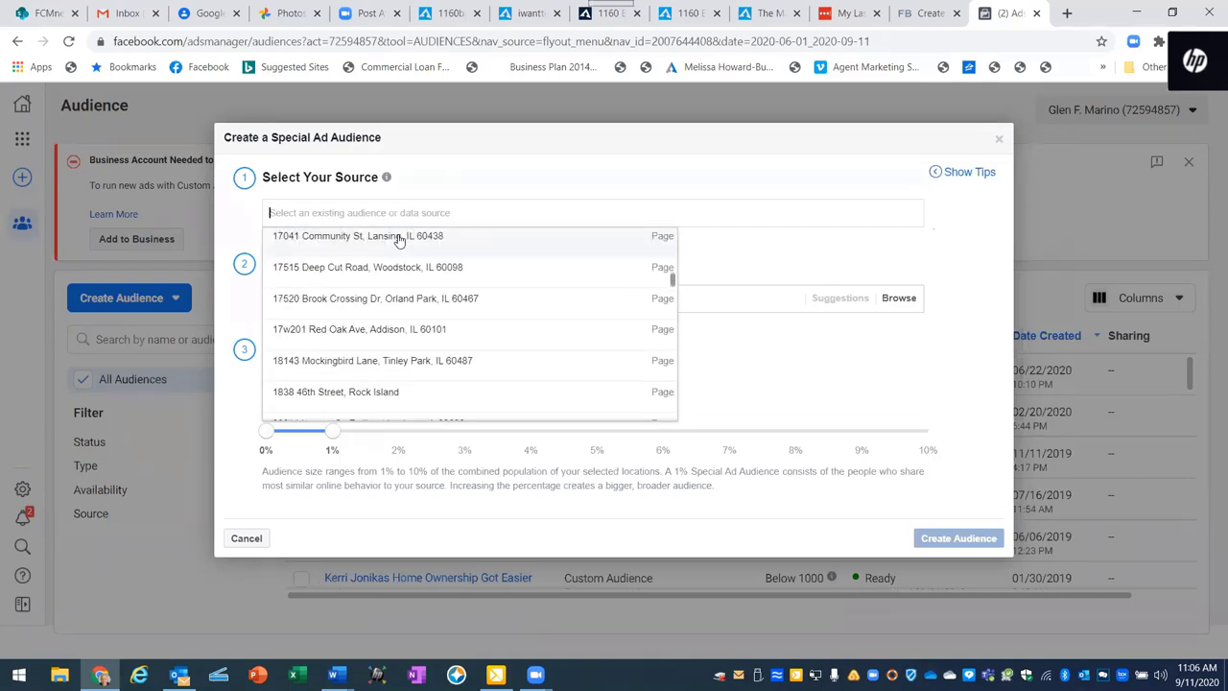
scroll(401, 241, down, 2)
scroll(401, 241, up, 11)
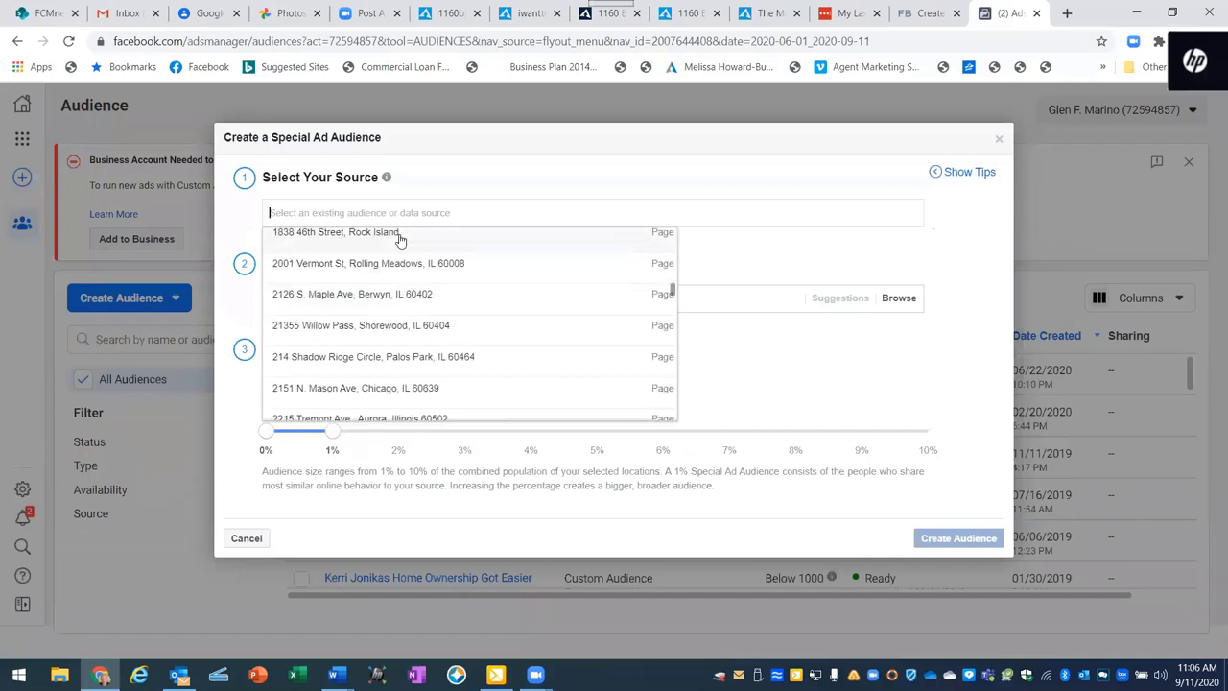
scroll(401, 241, up, 2)
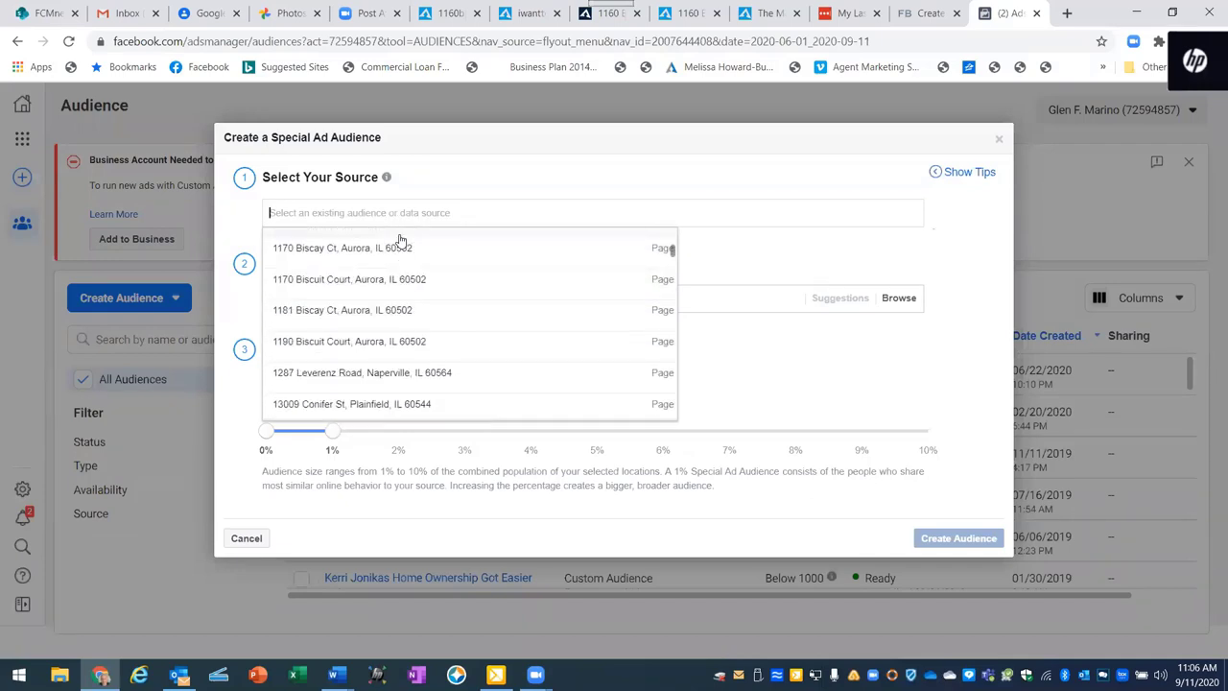
scroll(403, 264, up, 2)
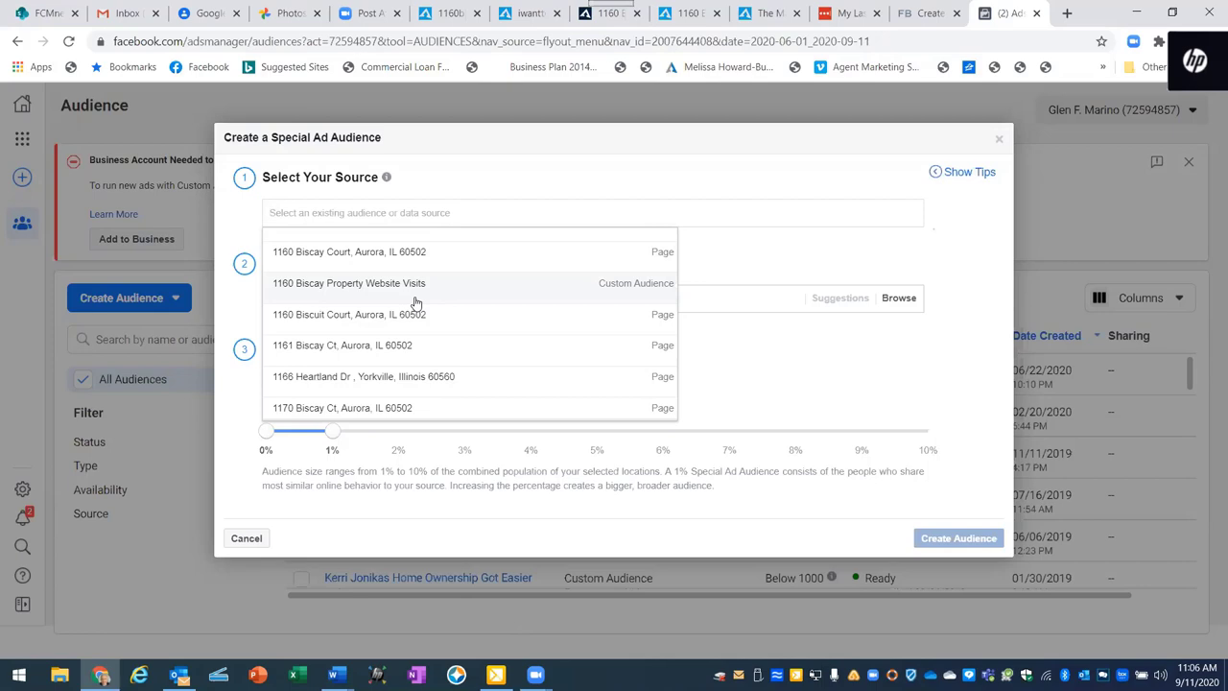
scroll(438, 320, up, 3)
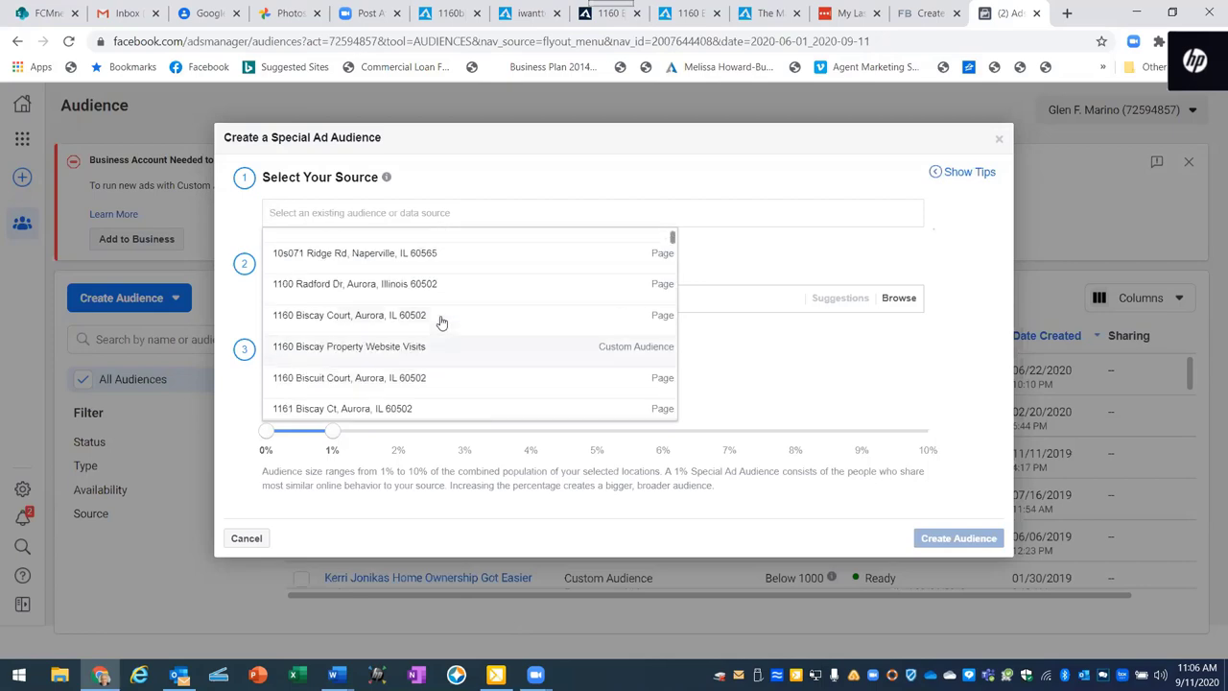
scroll(441, 322, down, 10)
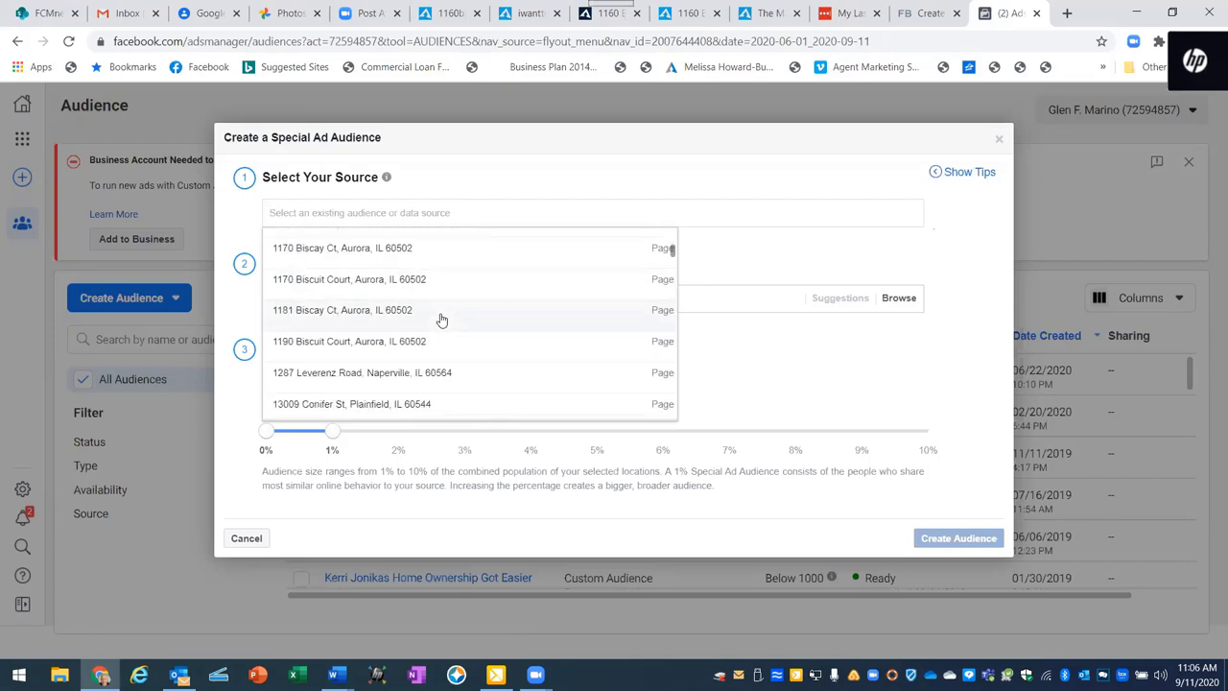
scroll(439, 321, down, 20)
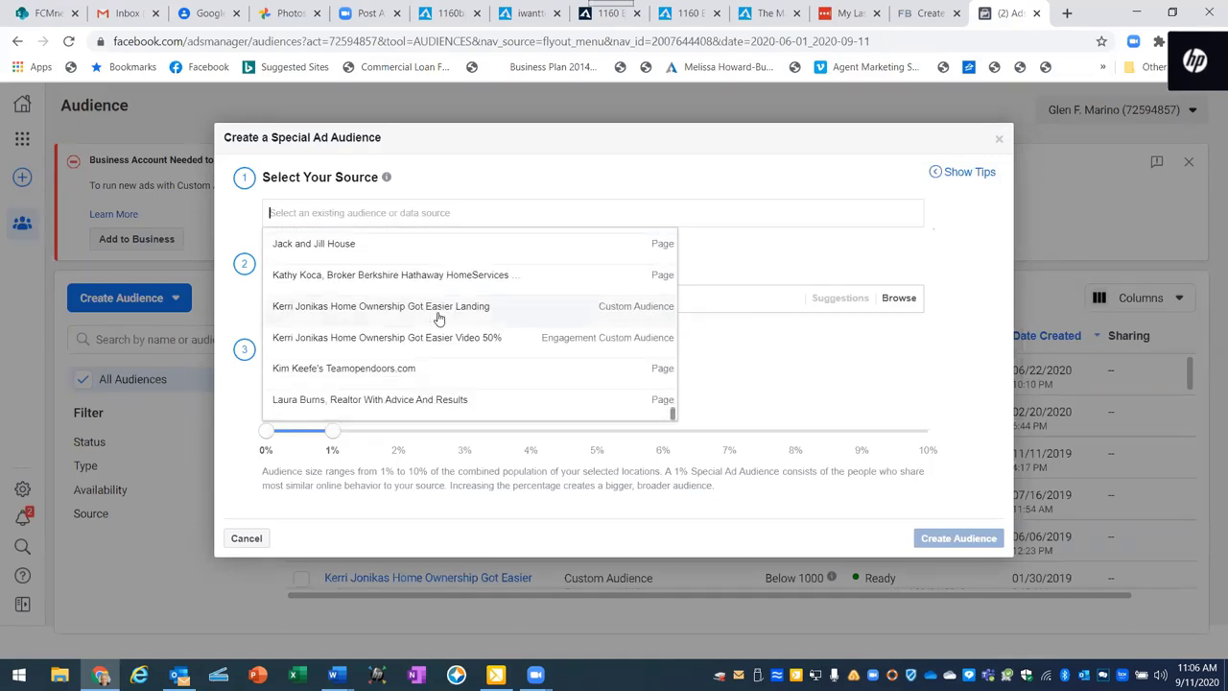
scroll(438, 319, up, 15)
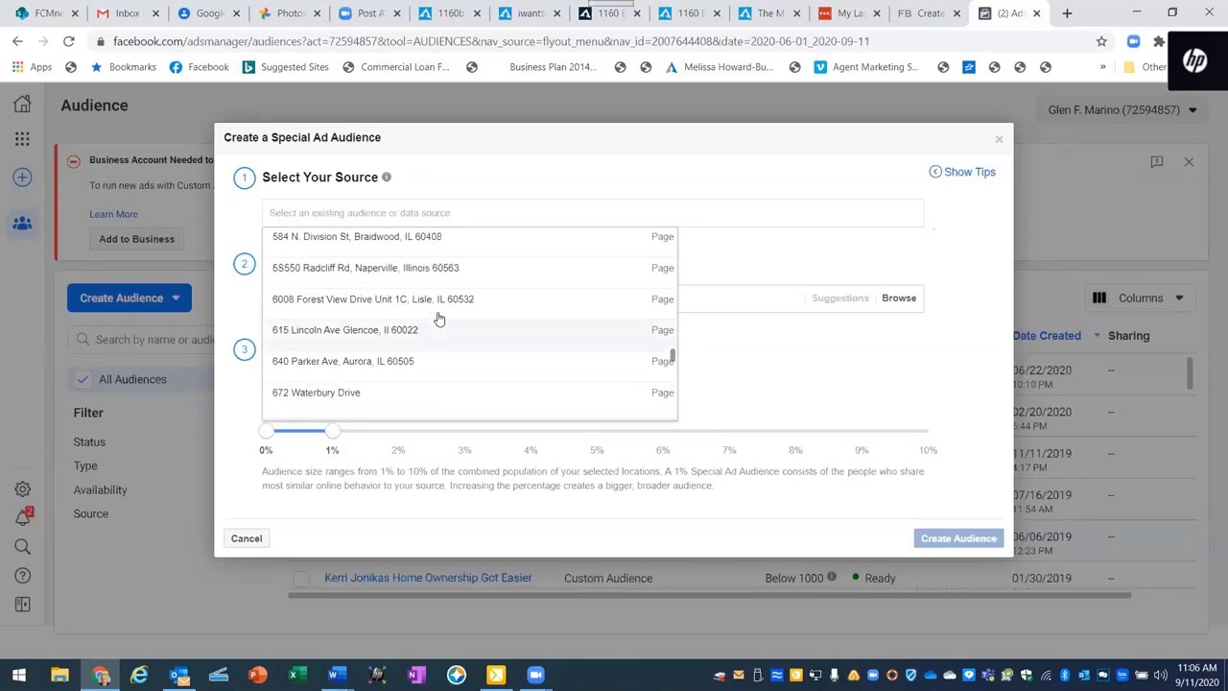
scroll(438, 318, up, 10)
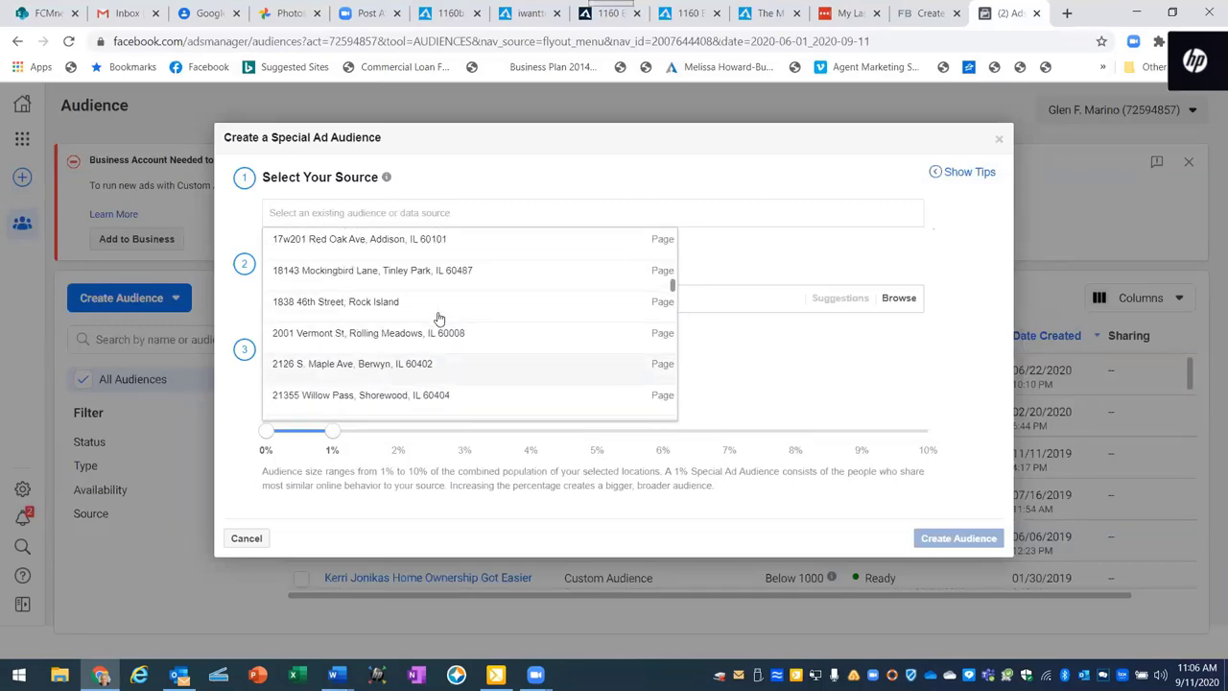
scroll(438, 318, up, 2)
scroll(438, 318, down, 5)
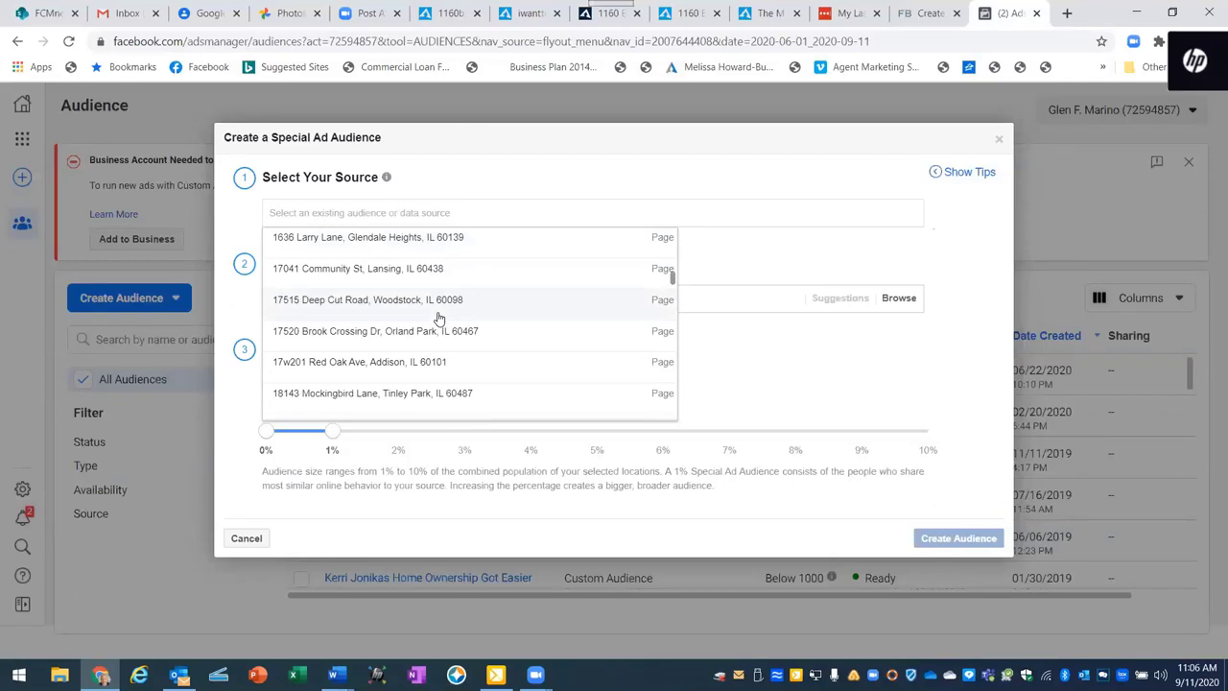
scroll(438, 319, up, 6)
scroll(439, 319, up, 3)
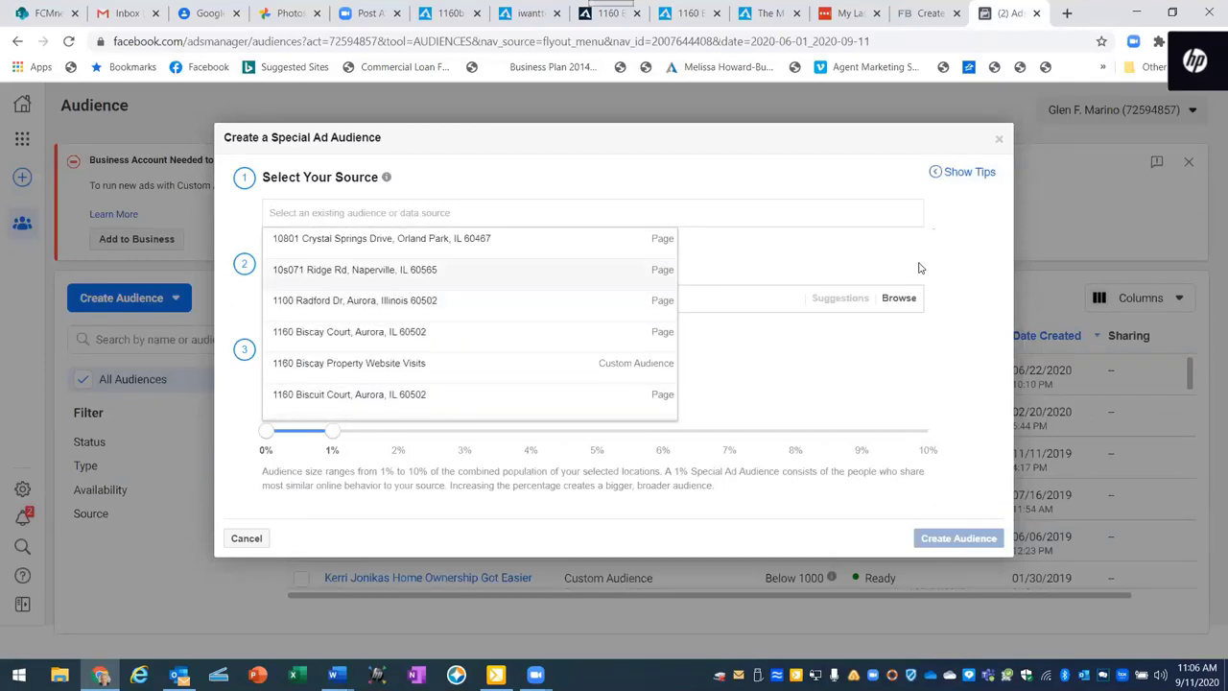
click(999, 140)
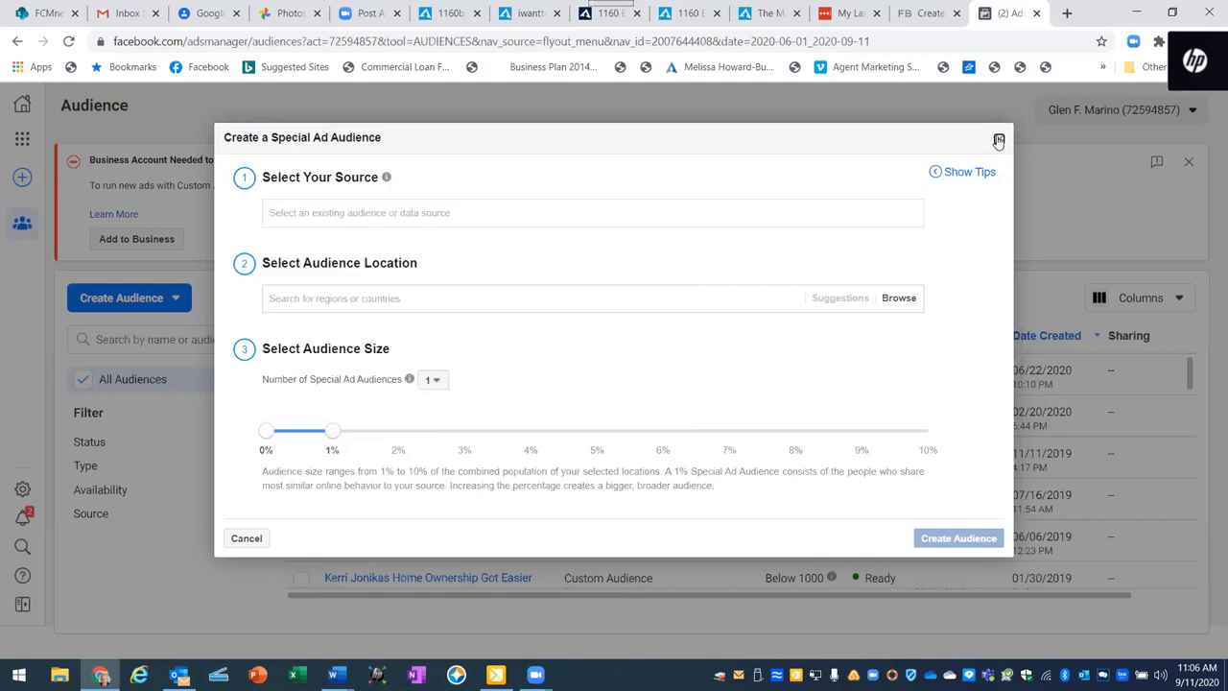
- Discard the Special Ad Audience form and choose Custom Audience under Create Audience instead
click(999, 141)
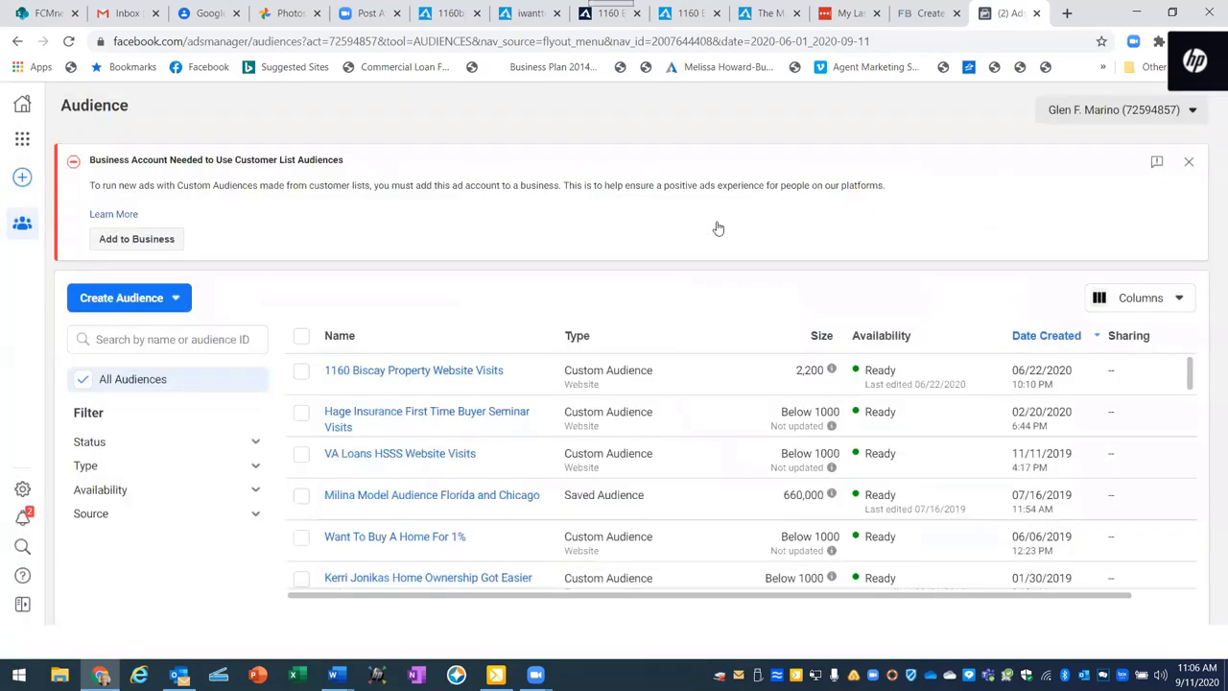
click(138, 303)
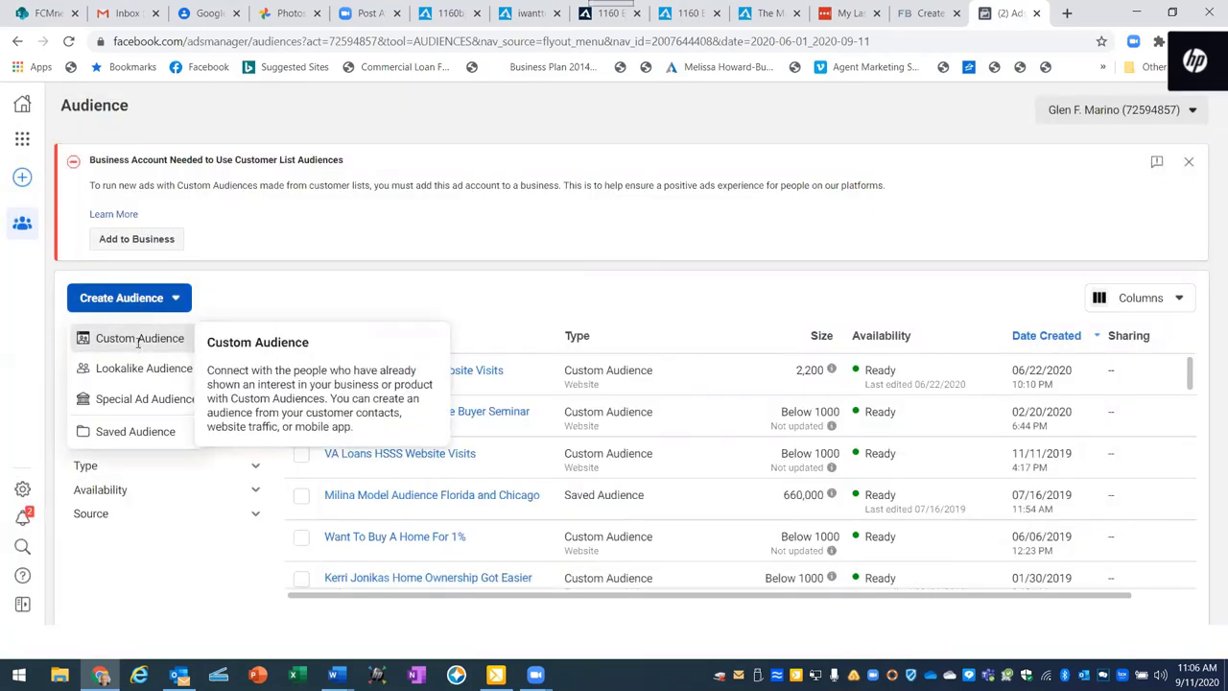
click(139, 342)
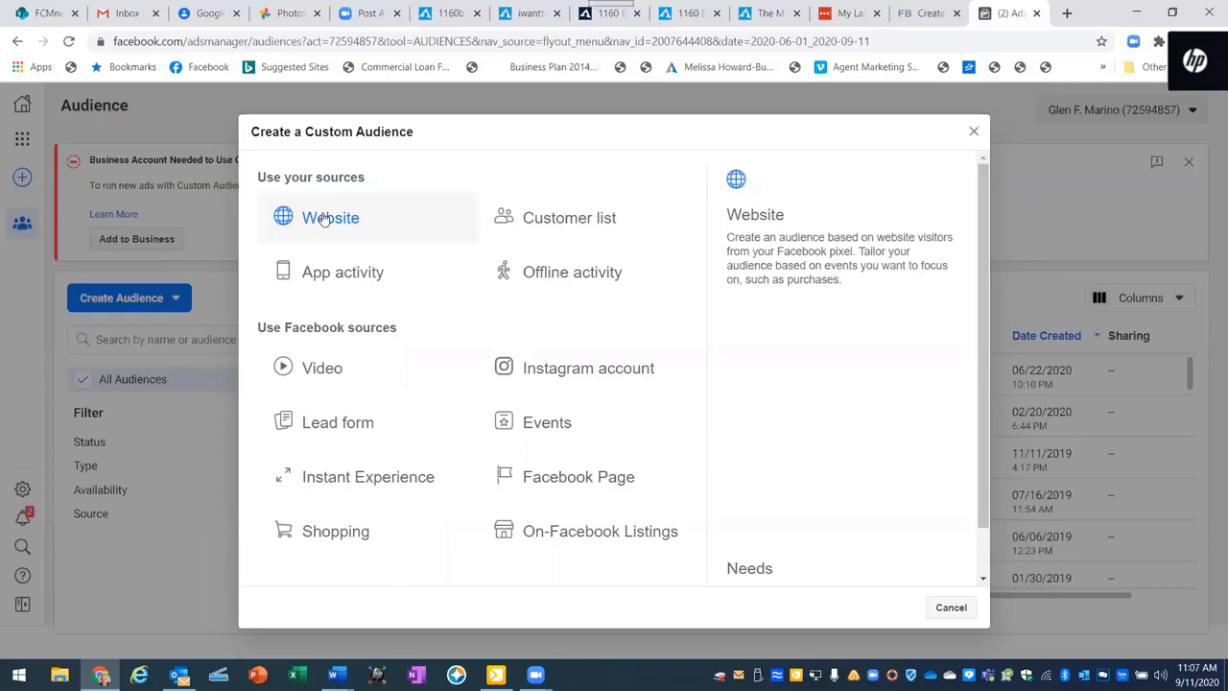
- Use Website as the source, limited to people who visited specific web pages
click(324, 218)
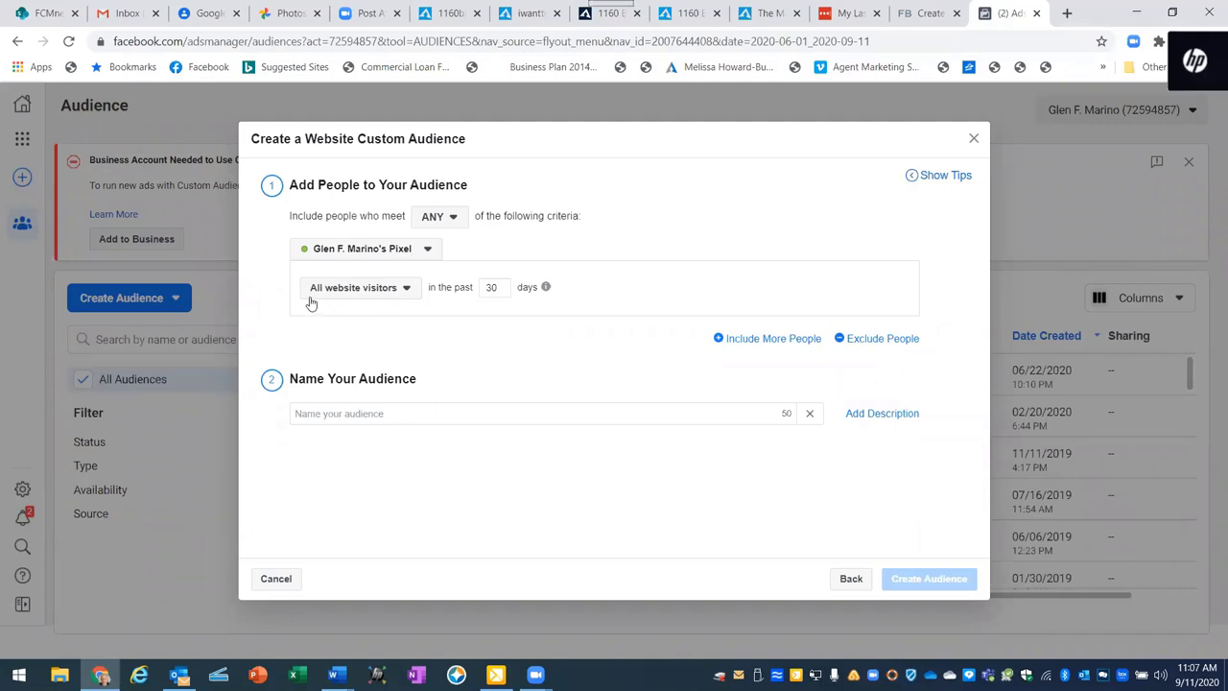
click(405, 290)
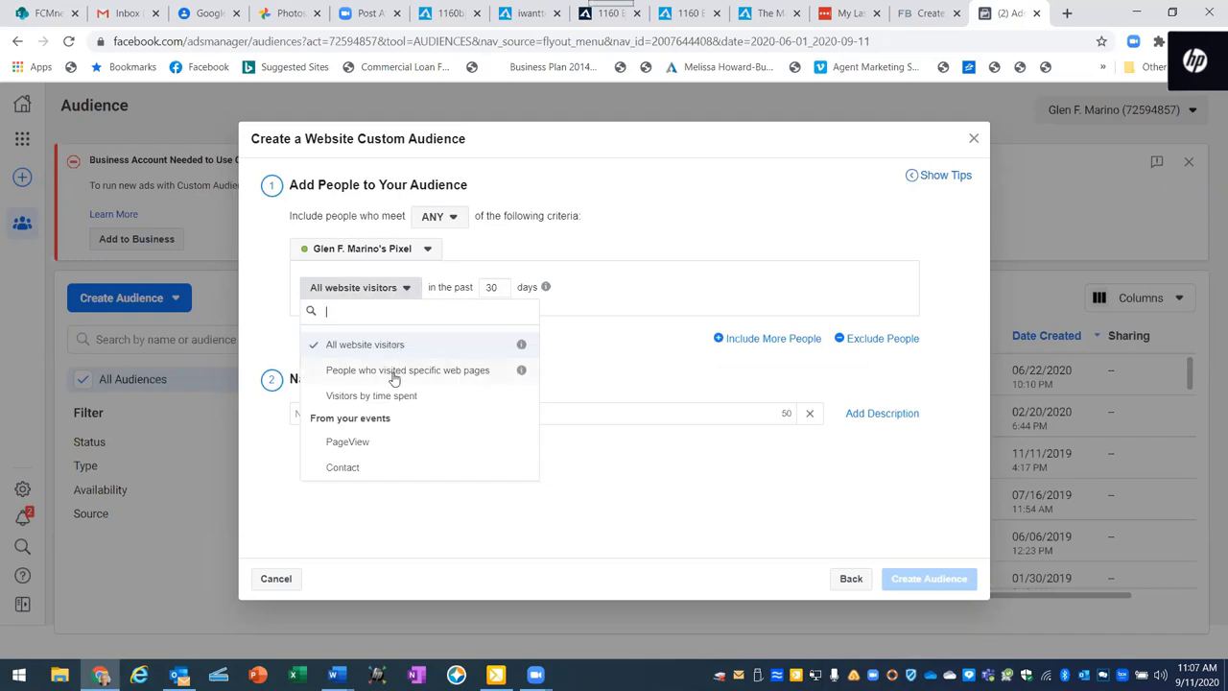
click(445, 372)
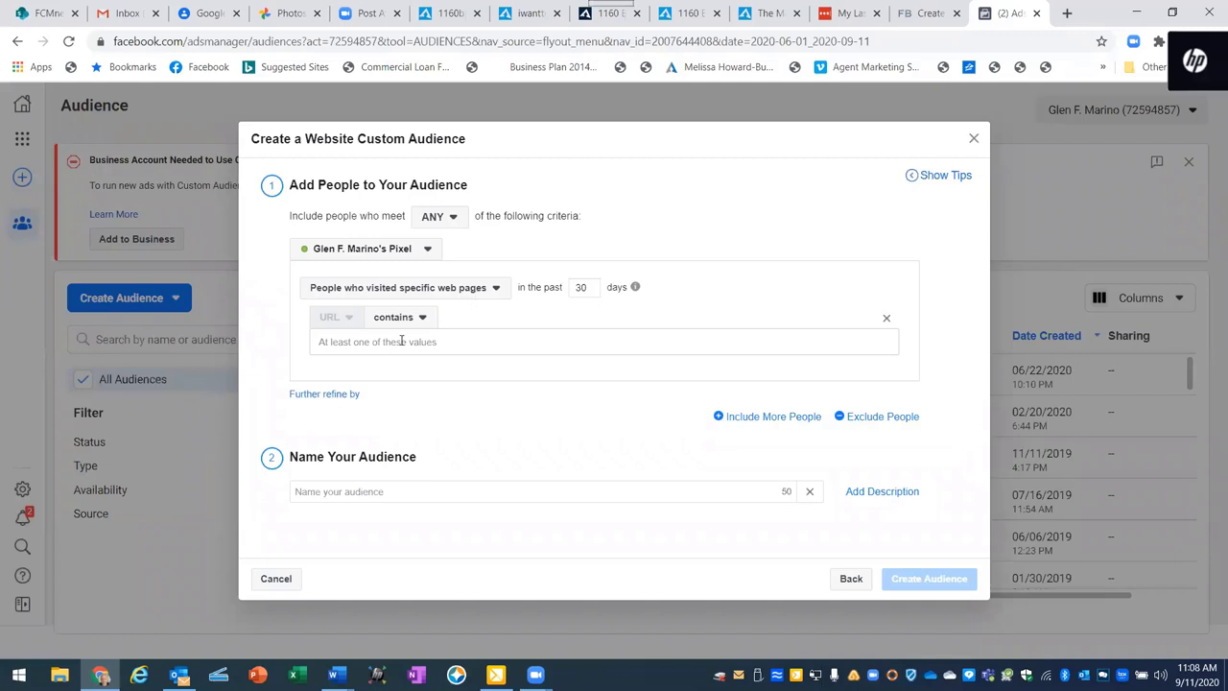
click(331, 344)
click(519, 19)
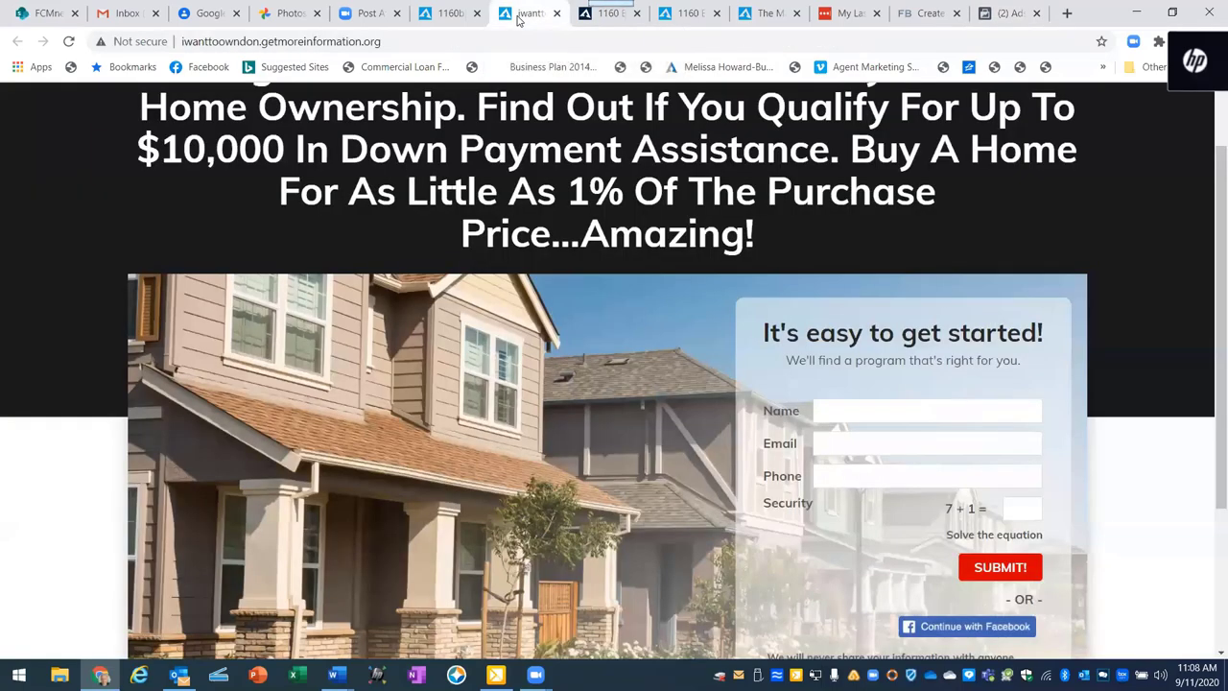
click(582, 24)
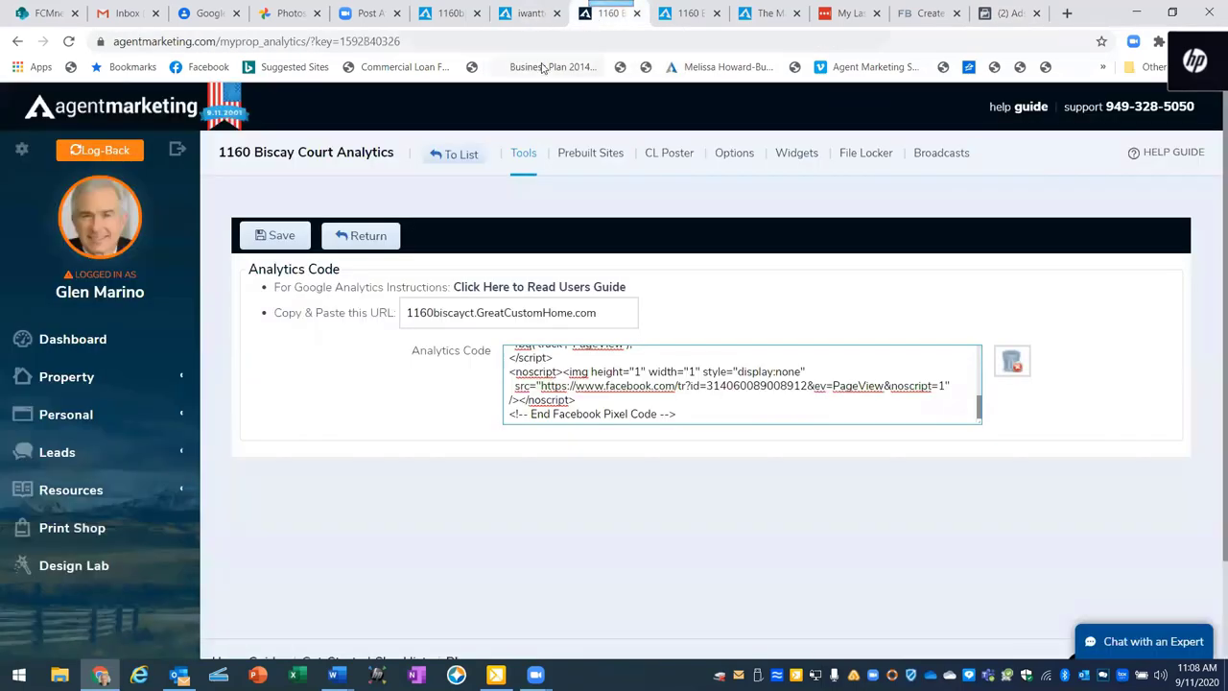
click(362, 237)
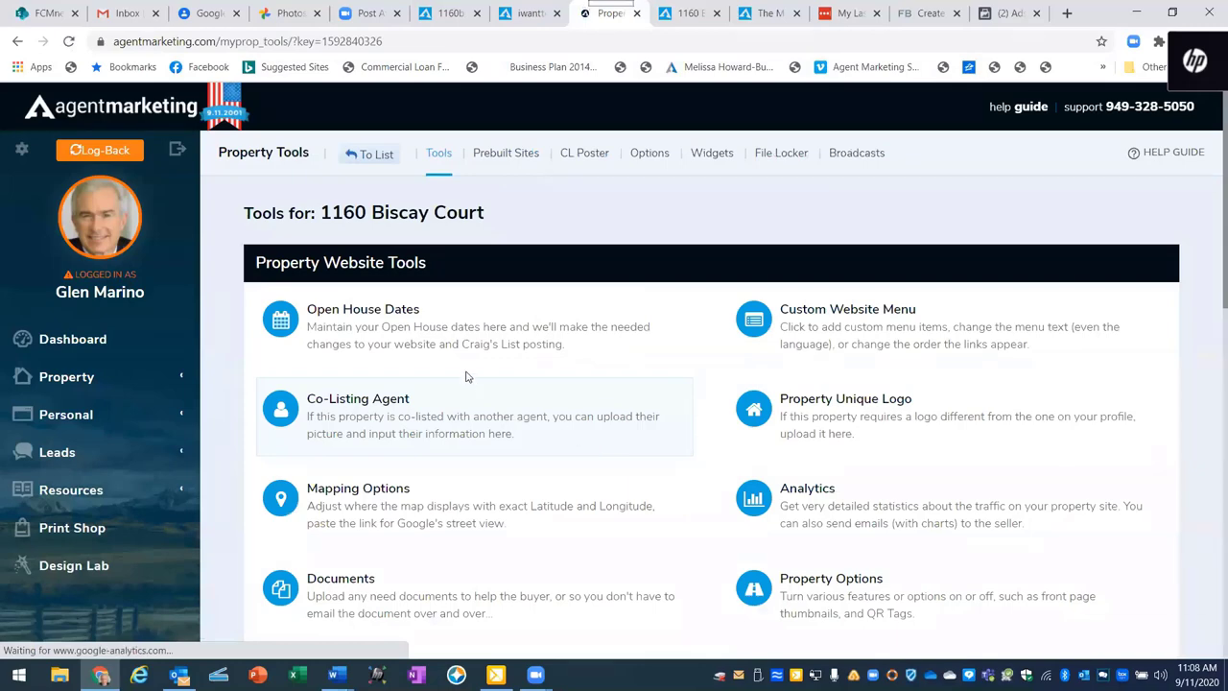
click(370, 153)
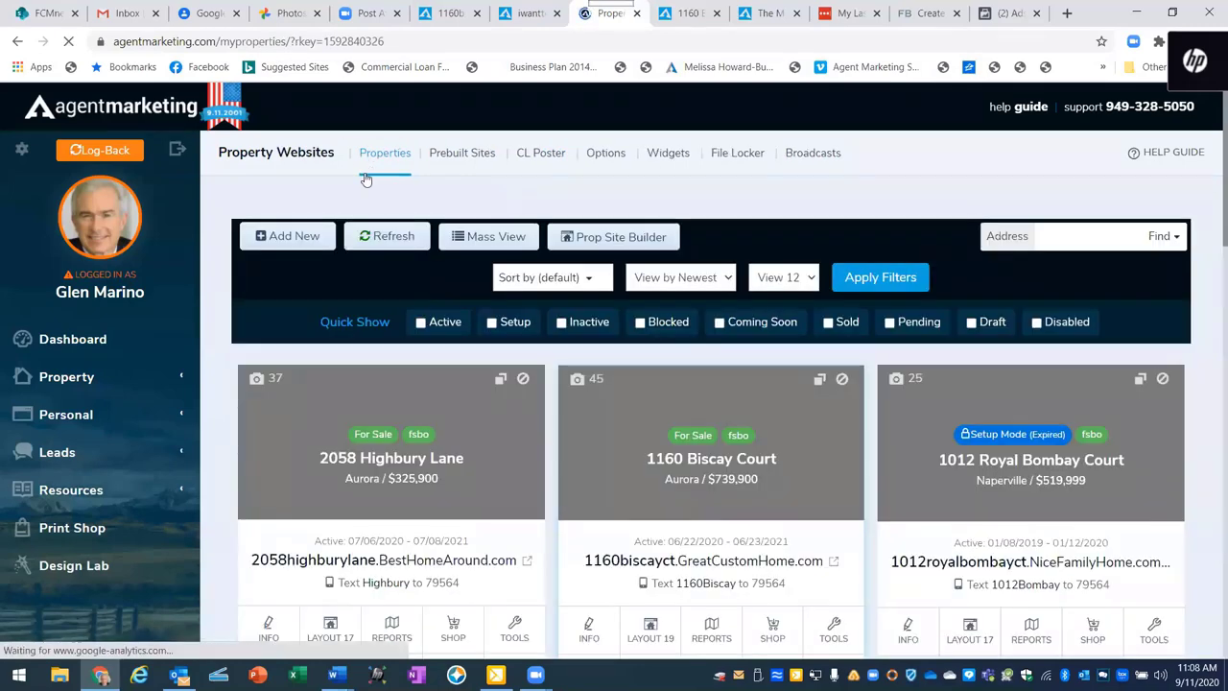
click(608, 444)
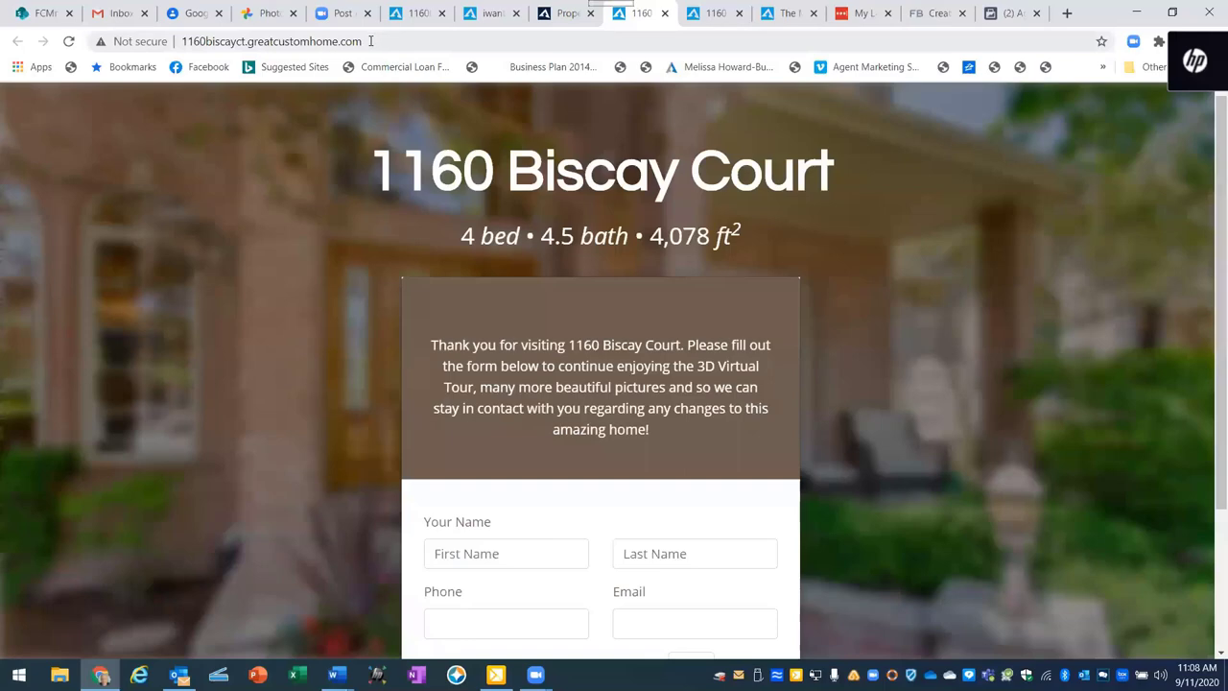
drag(371, 41, 183, 42)
key(ctrl+c)
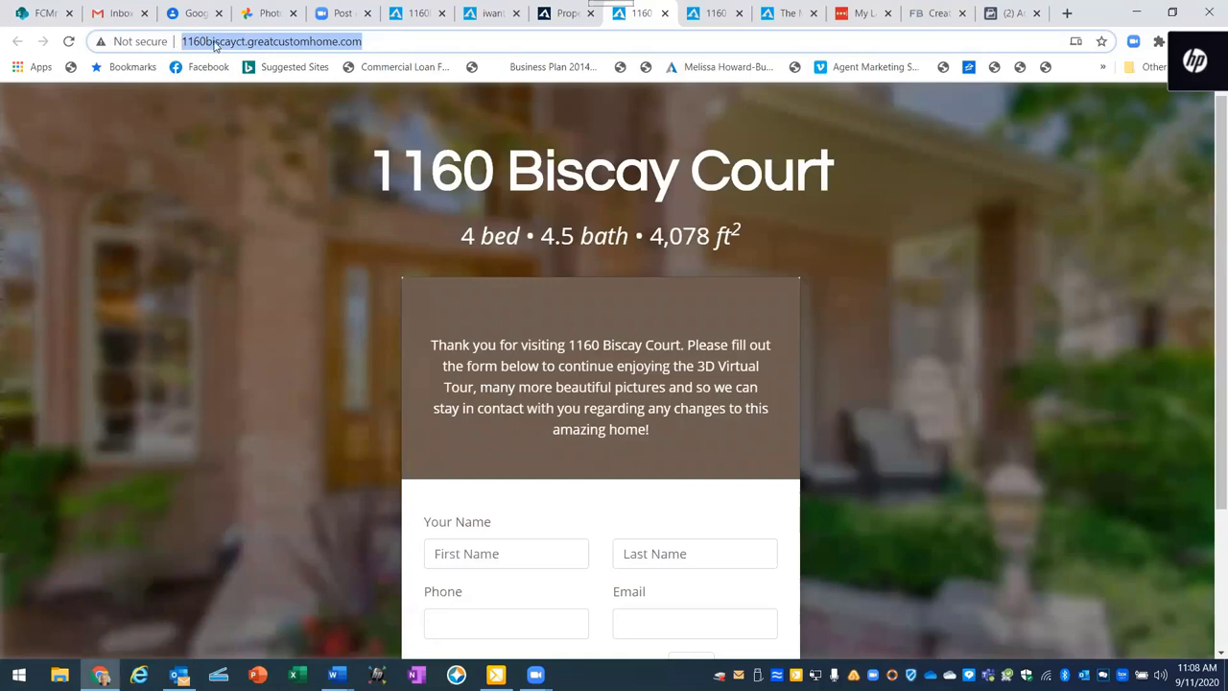
right_click(215, 44)
click(252, 156)
click(1012, 13)
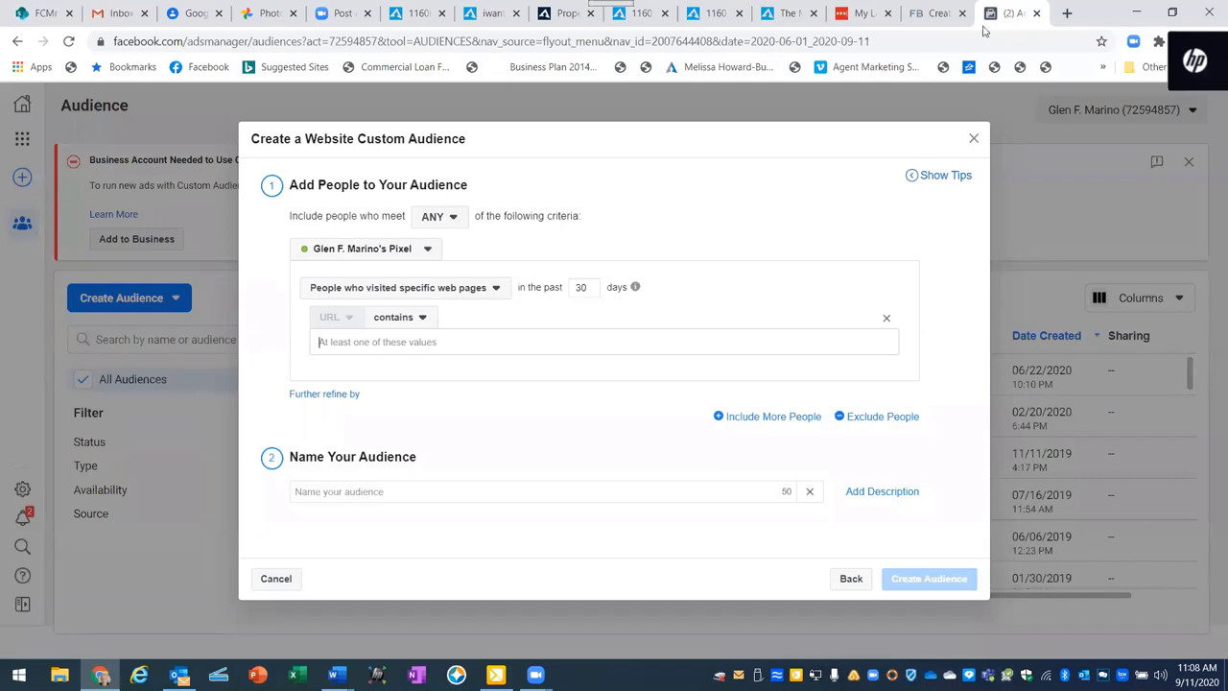
right_click(325, 343)
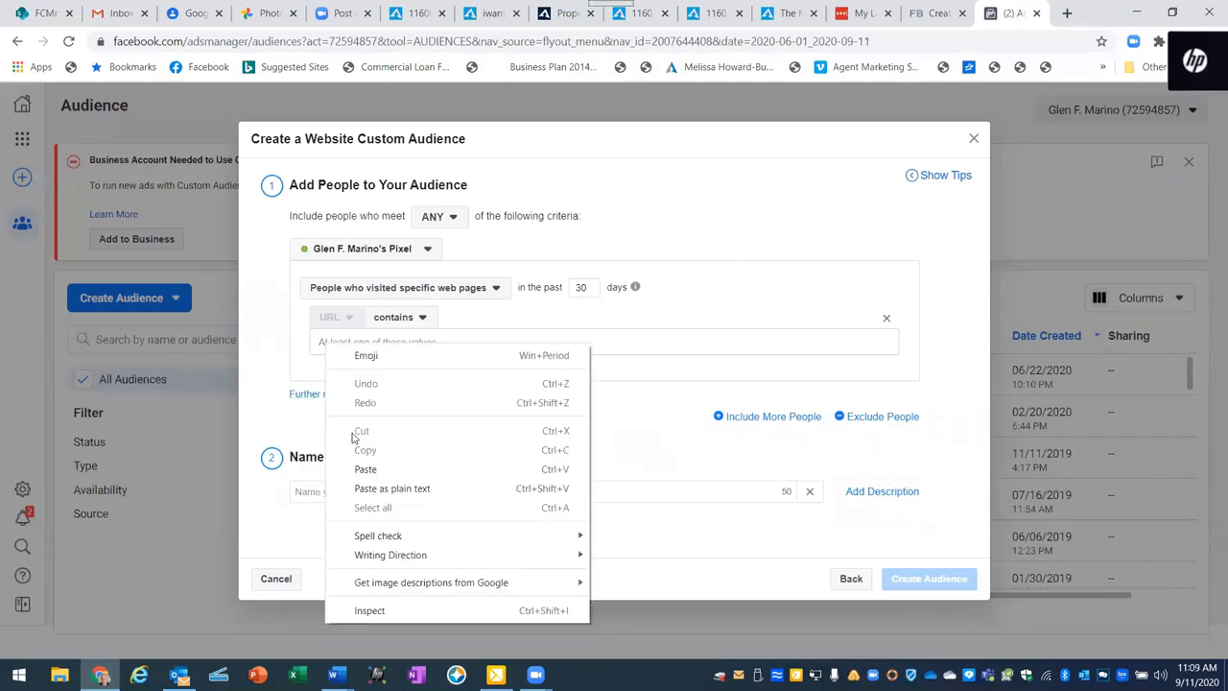
click(360, 468)
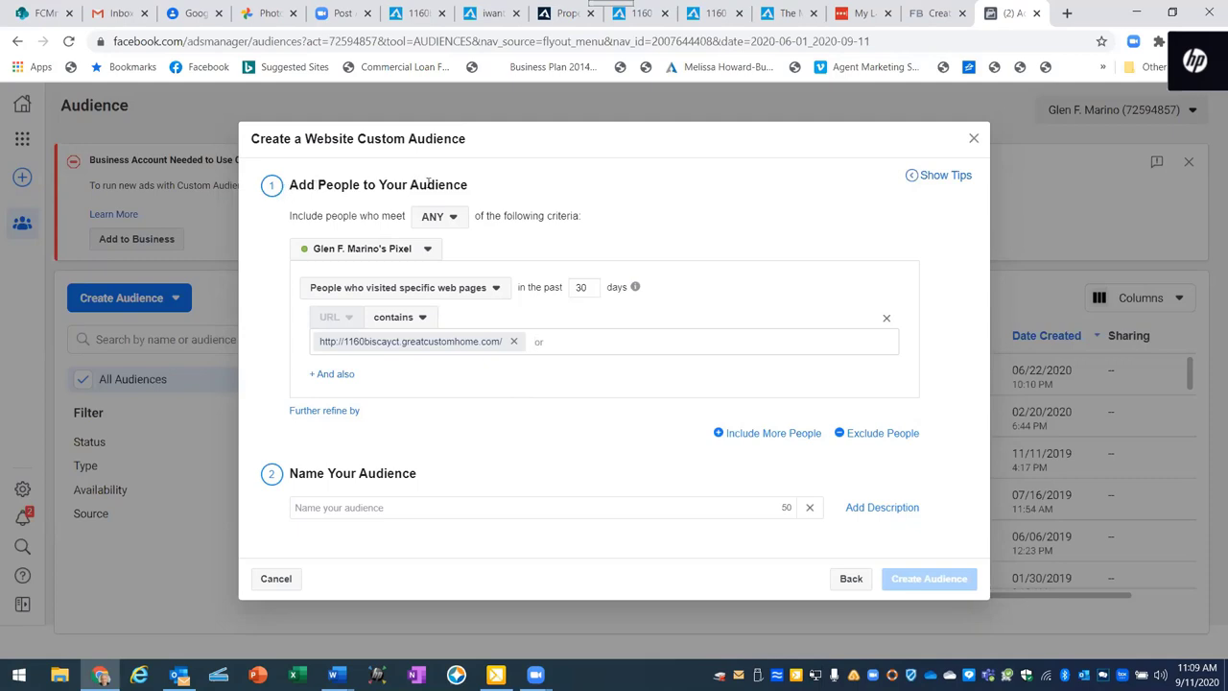
drag(478, 184, 297, 190)
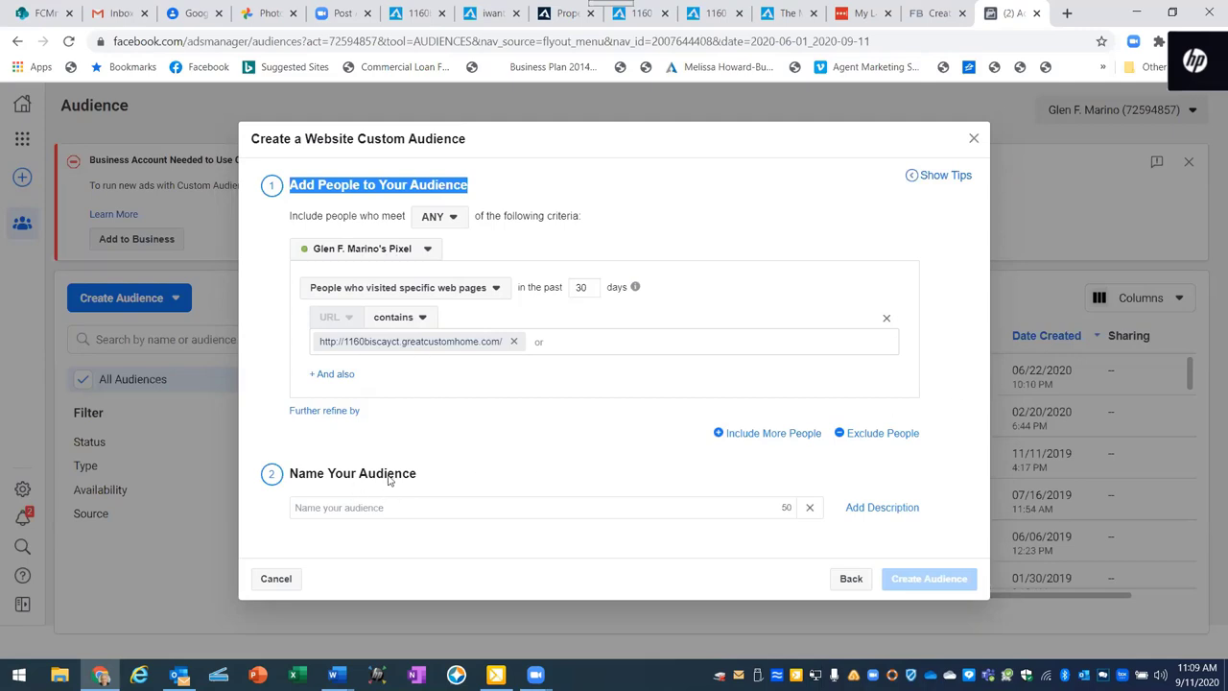
click(439, 441)
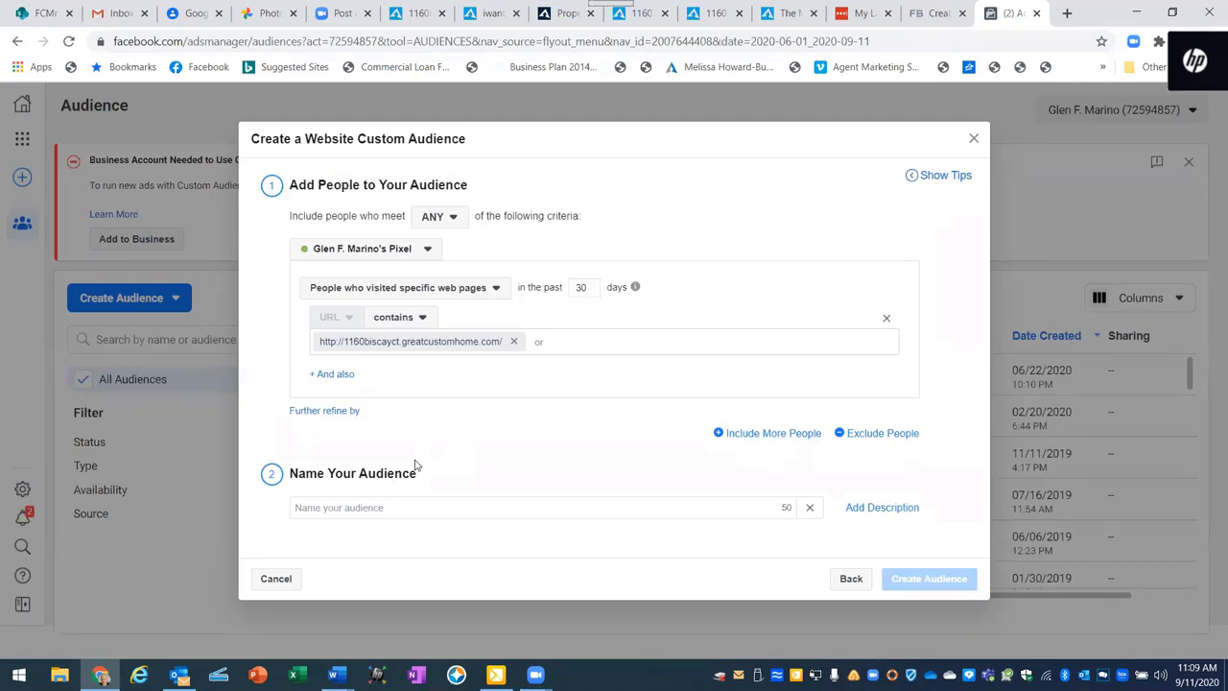
click(354, 511)
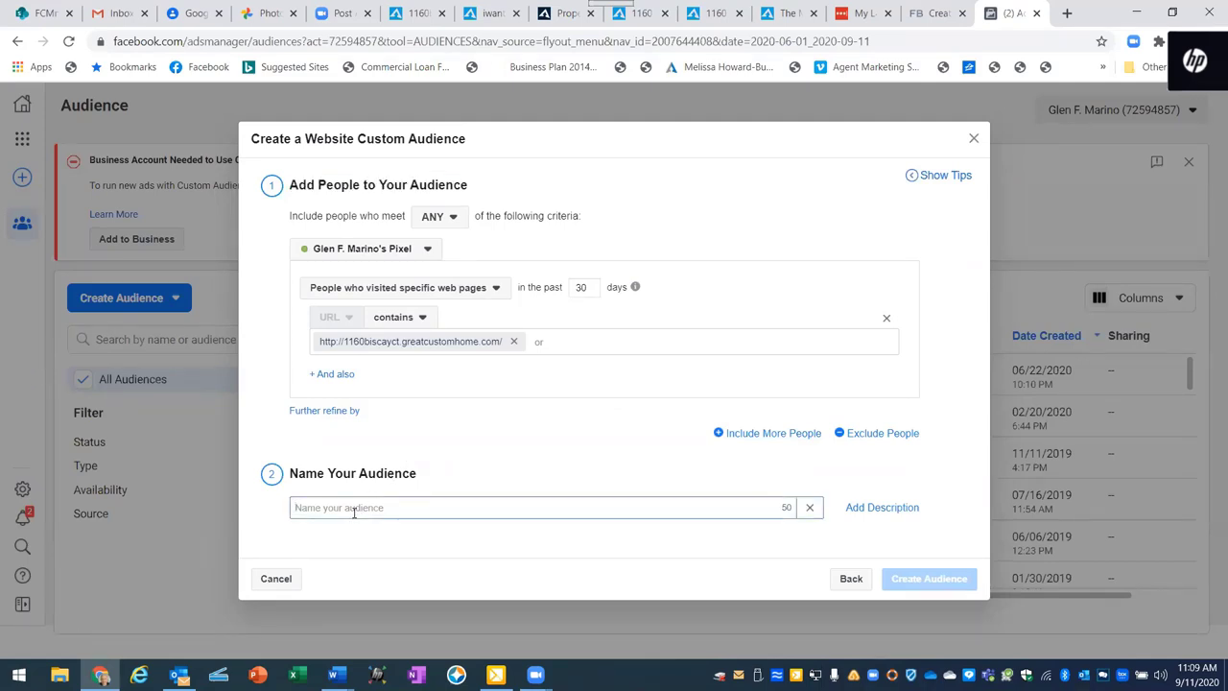
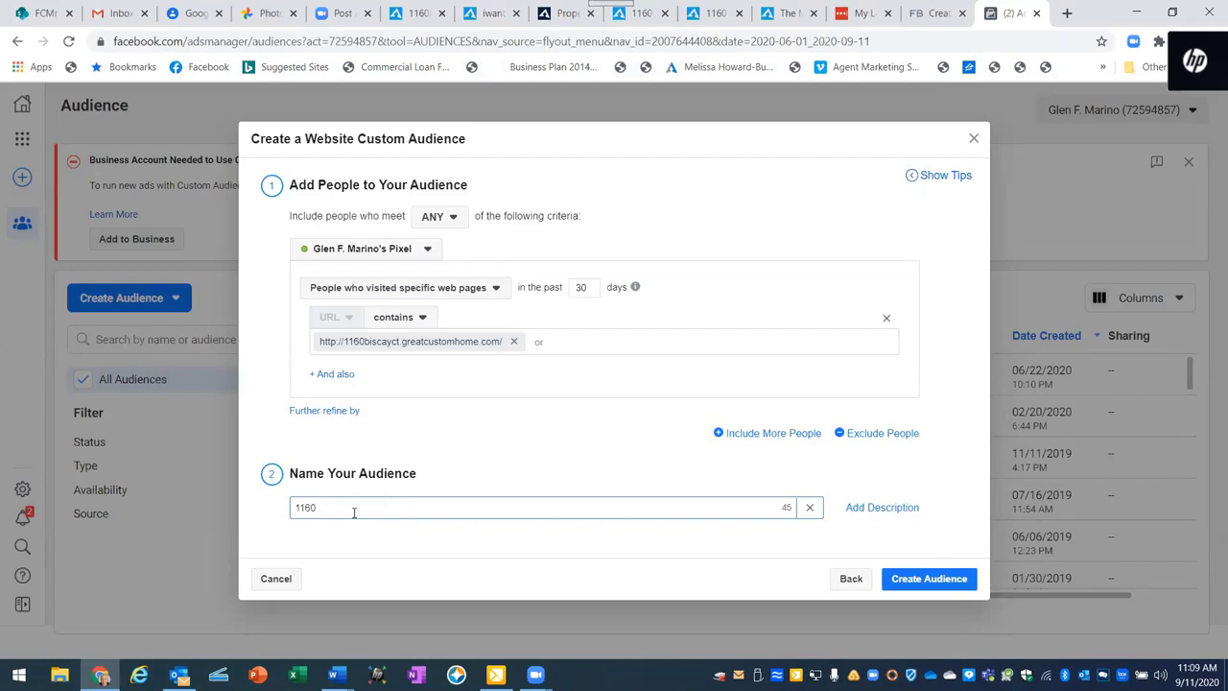
text(ty Webs)
text(ite )
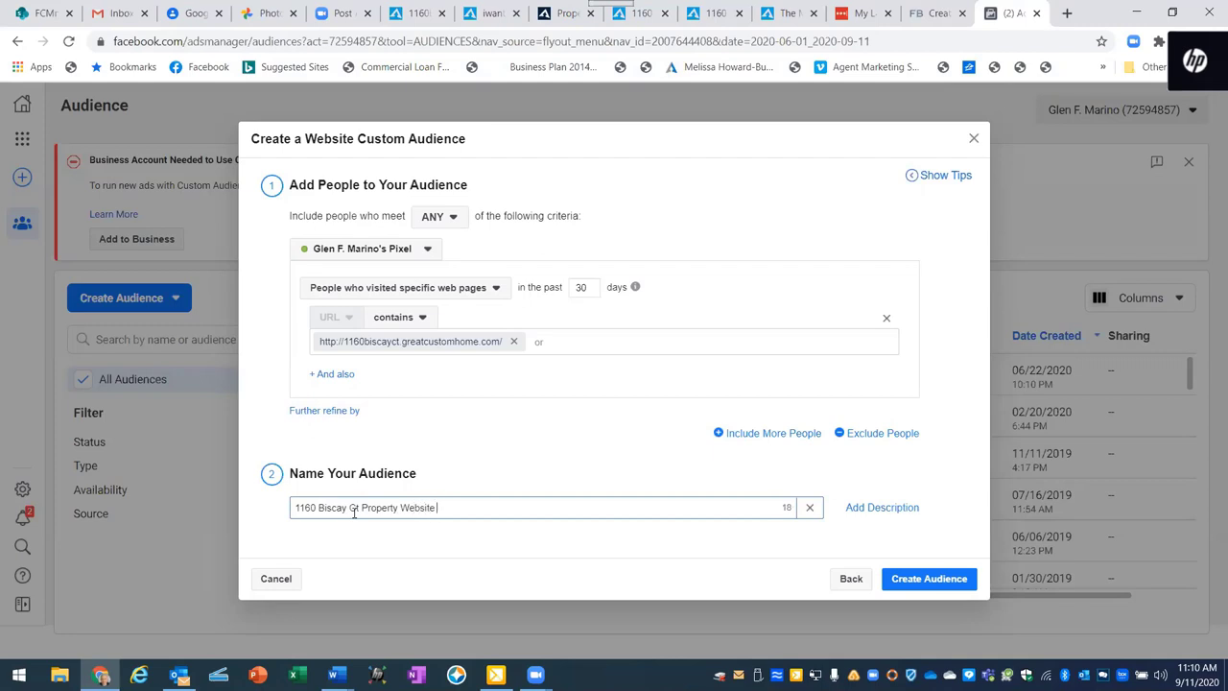
text(Al)
text(tendees)
- Change the visit window from 30 to 180 days and create the audience
click(592, 288)
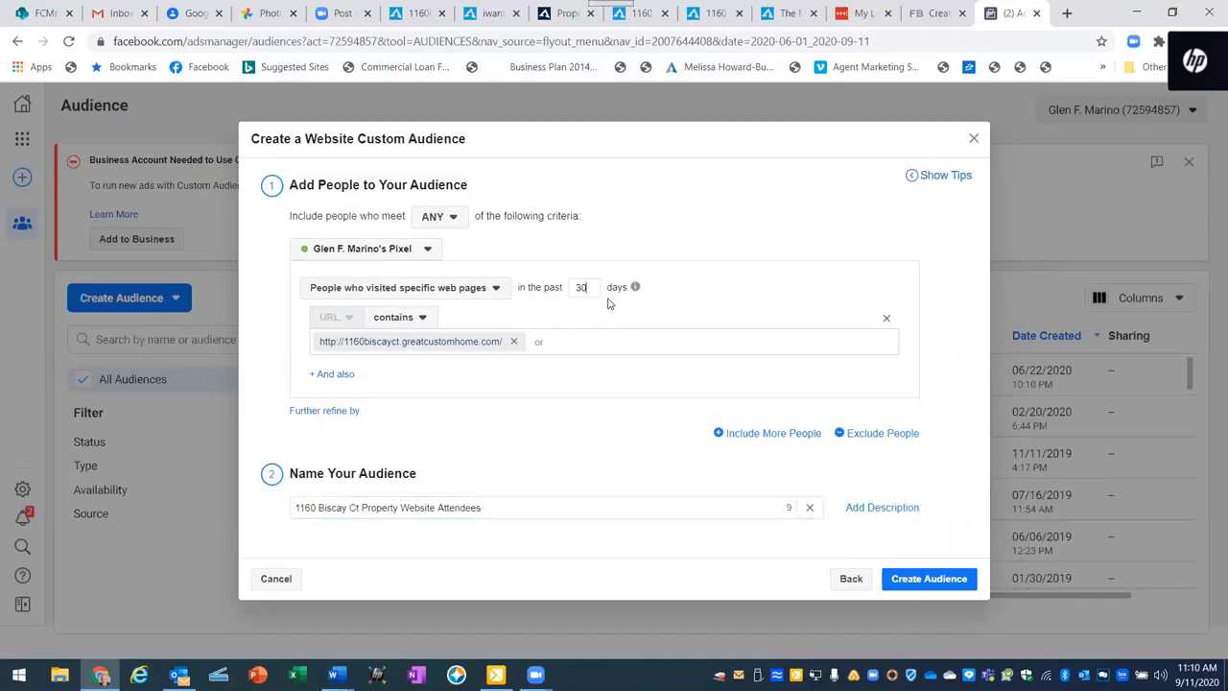
mouse_move(635, 287)
key(BackSpace)
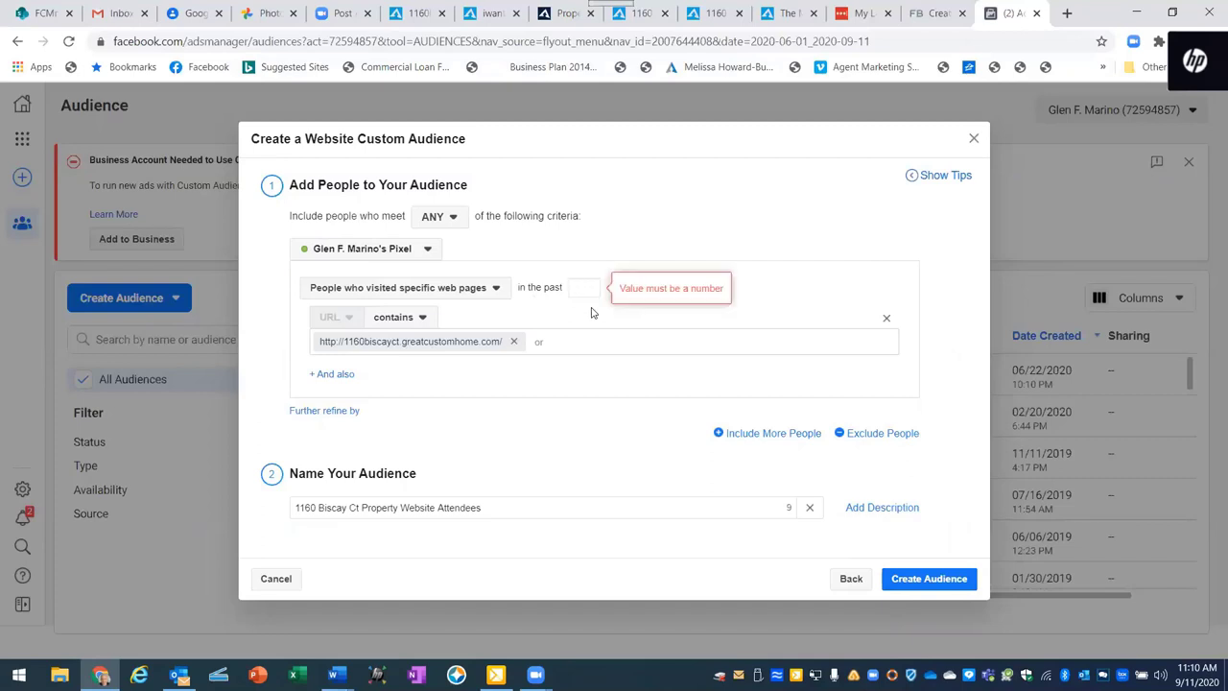
text(180)
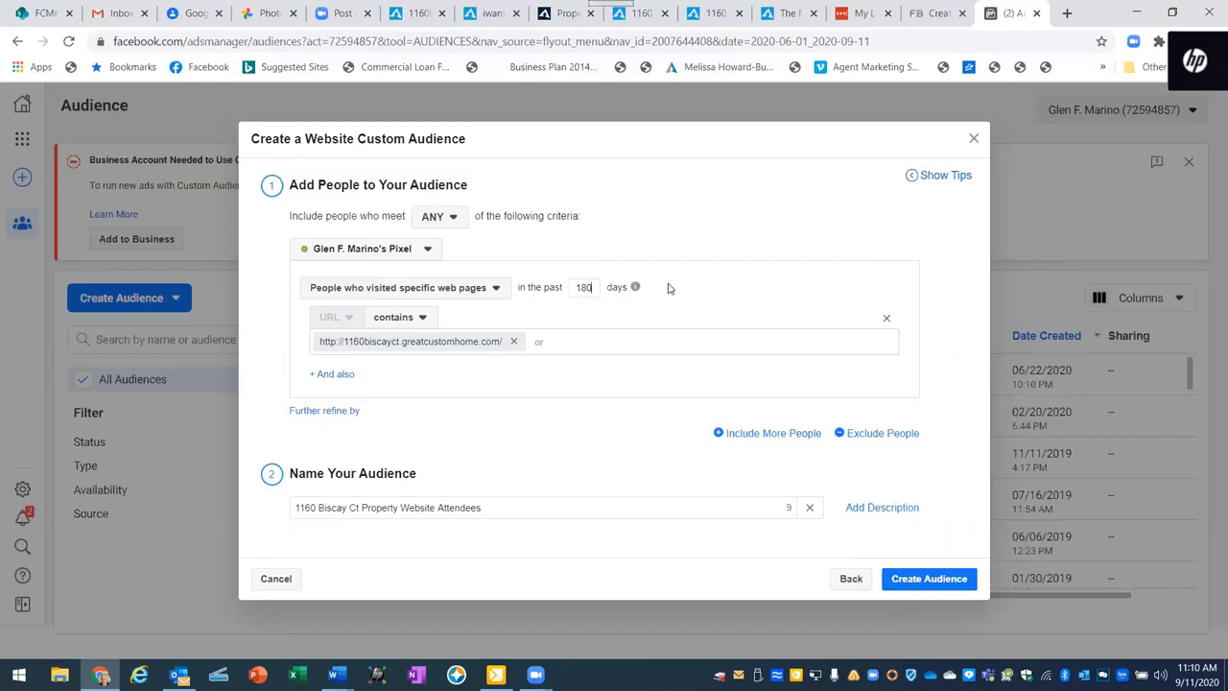
click(912, 579)
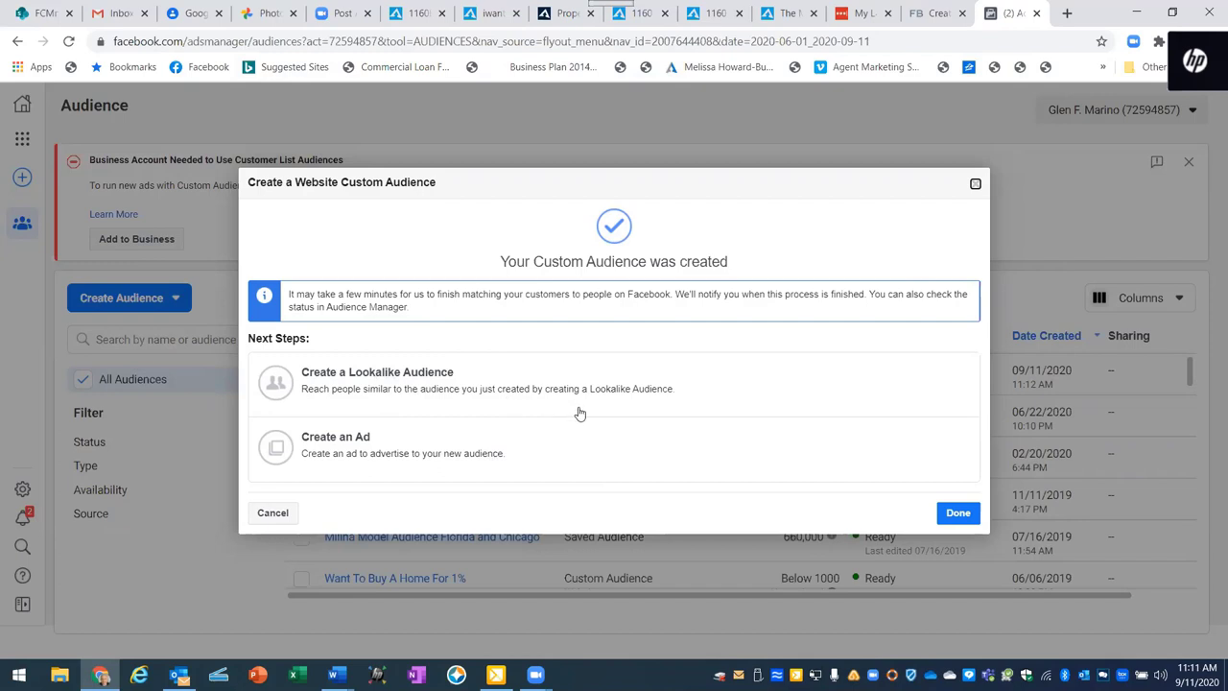
- Dismiss the confirmation and review the new audience's Ready status in the Audiences list
click(954, 513)
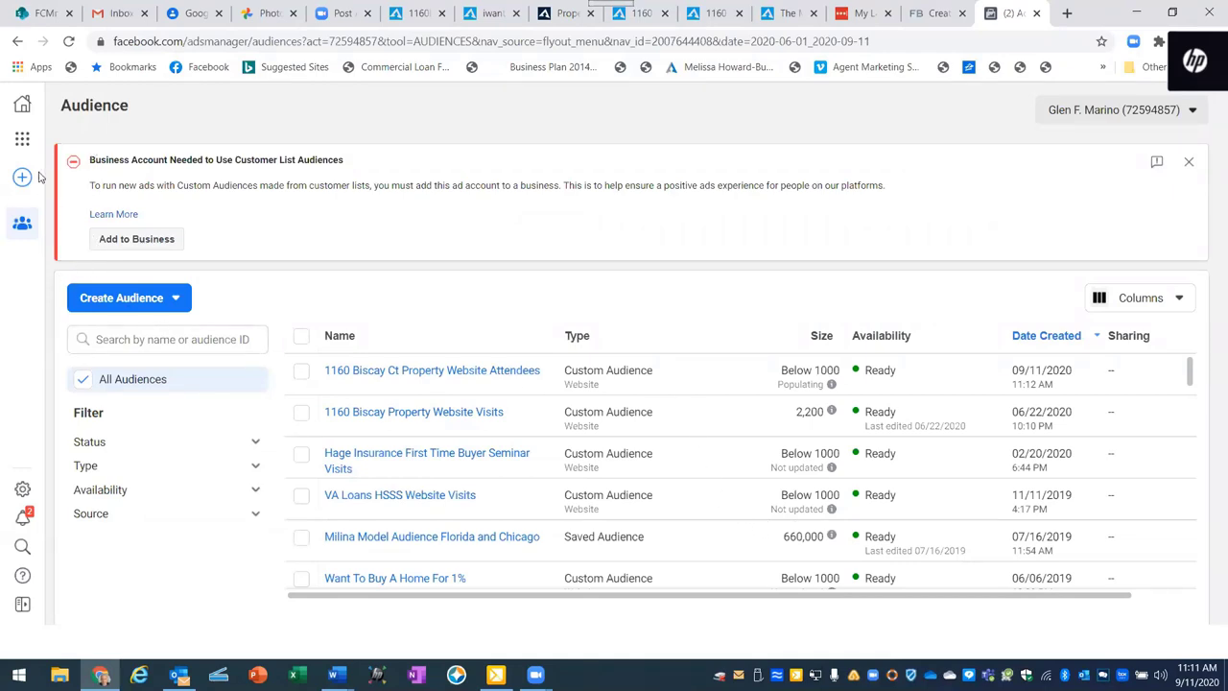
mouse_move(26, 144)
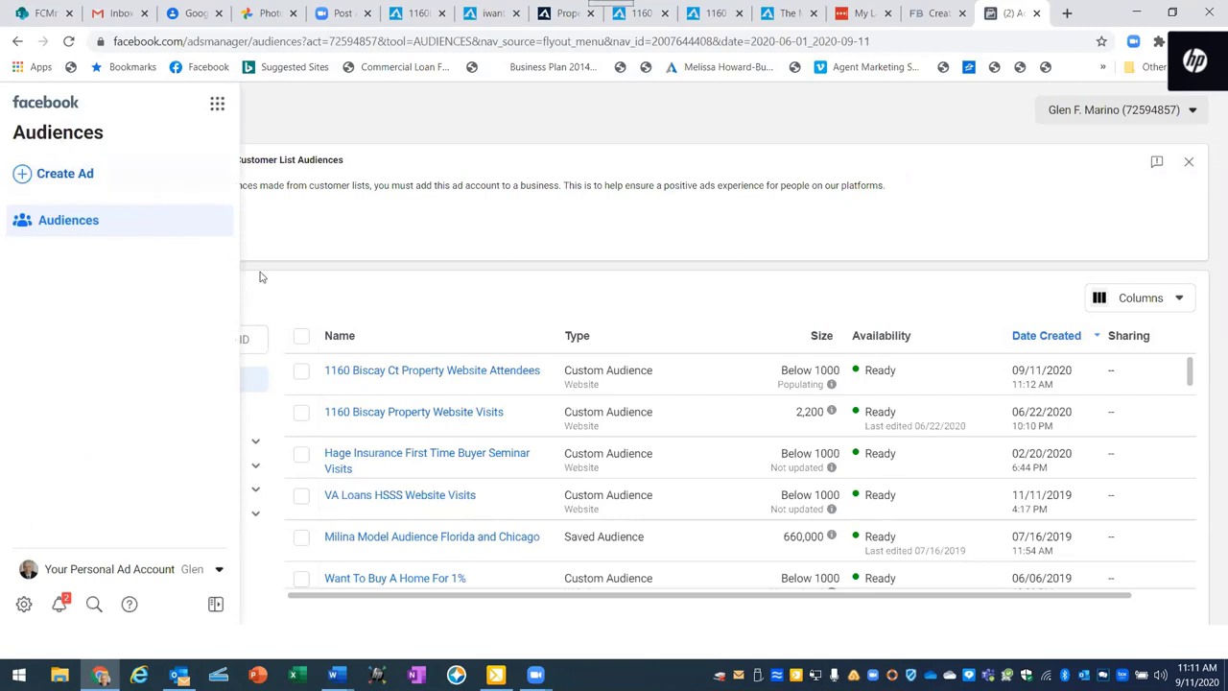
mouse_move(350, 405)
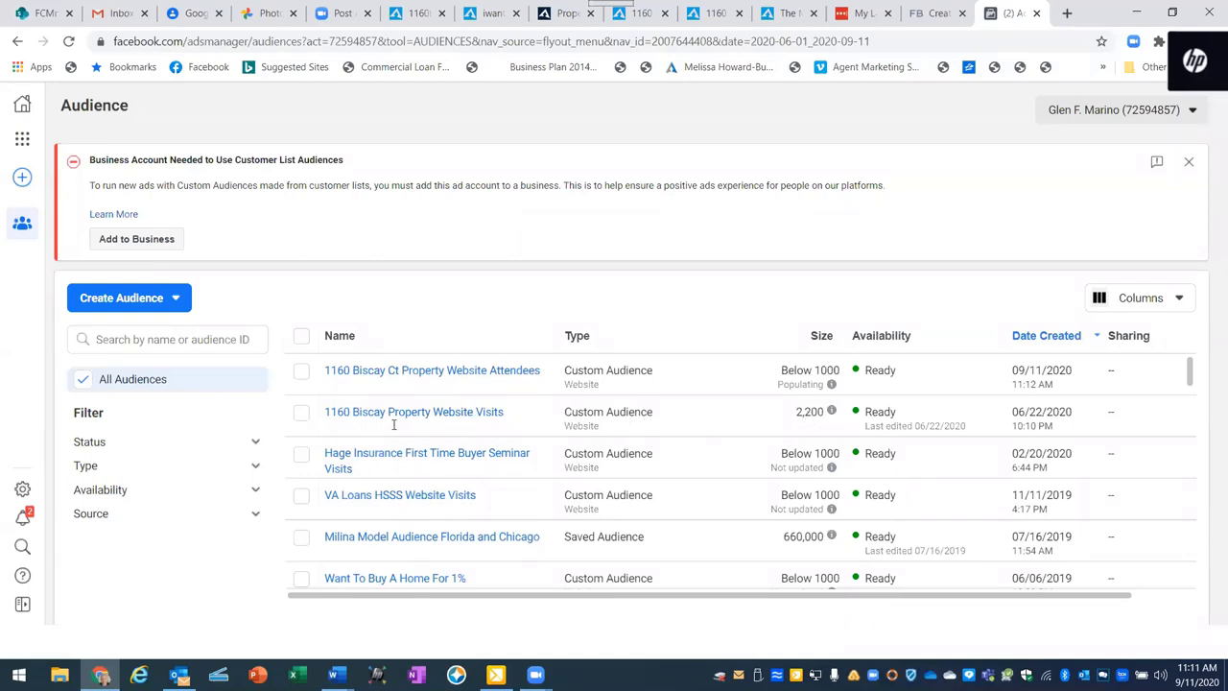
mouse_move(437, 423)
mouse_move(389, 383)
mouse_move(333, 675)
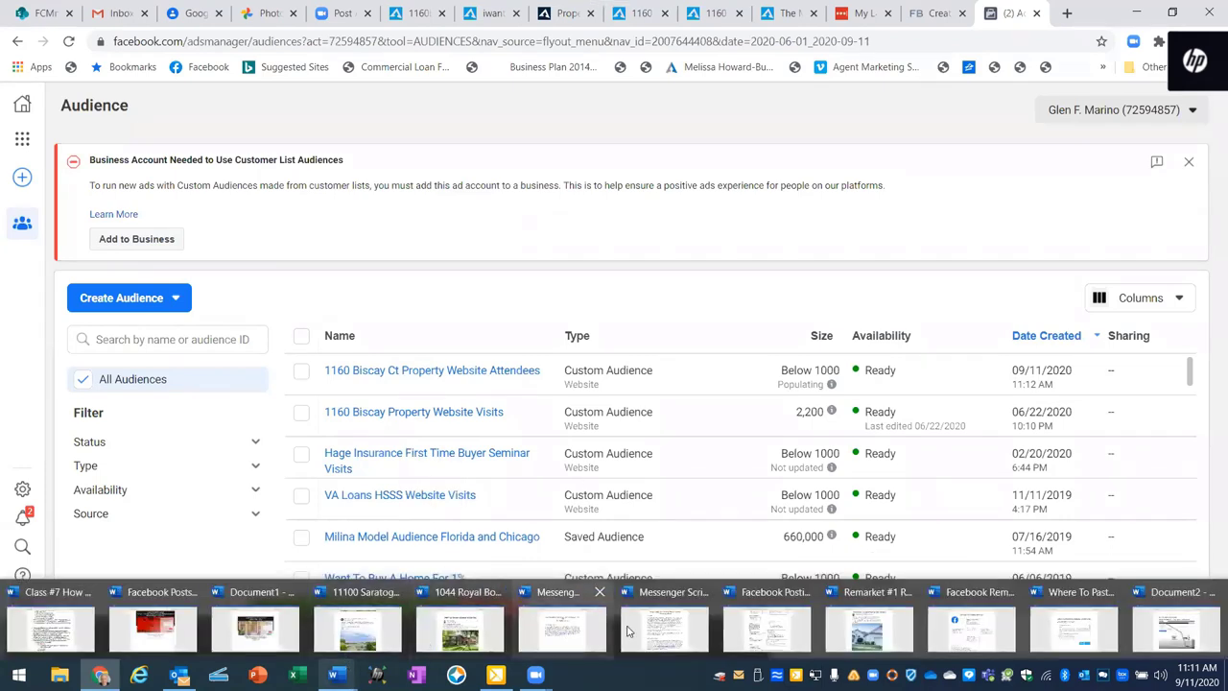
click(732, 629)
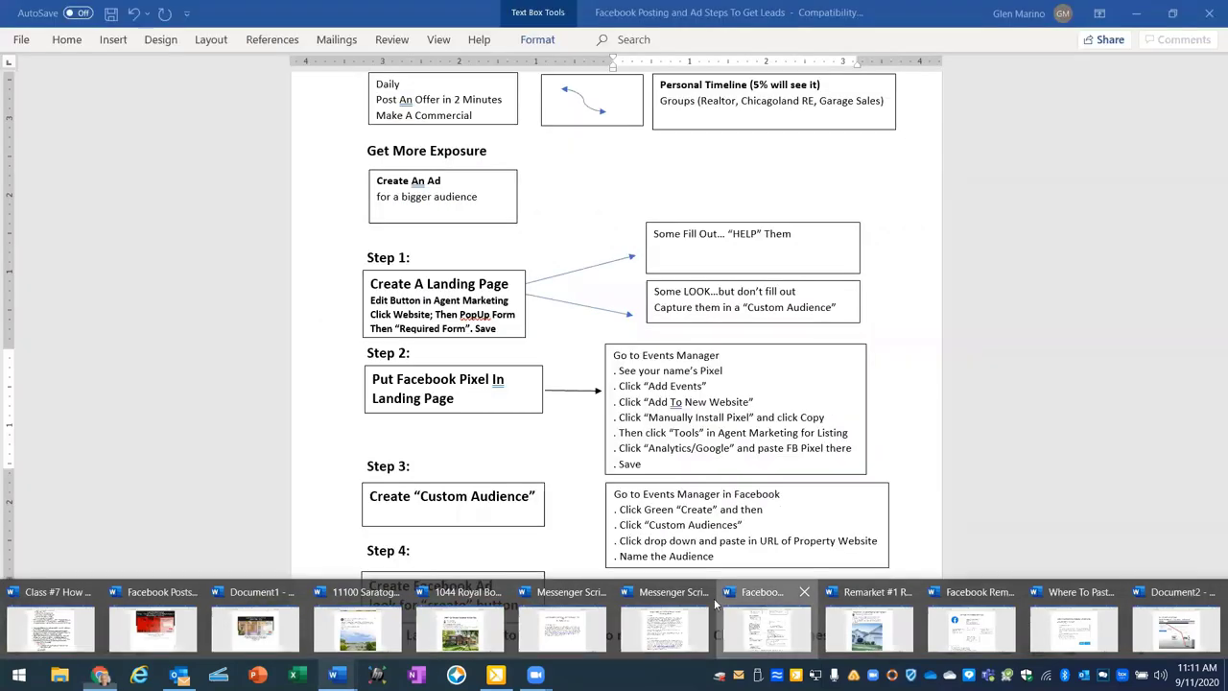
scroll(437, 576, down, 2)
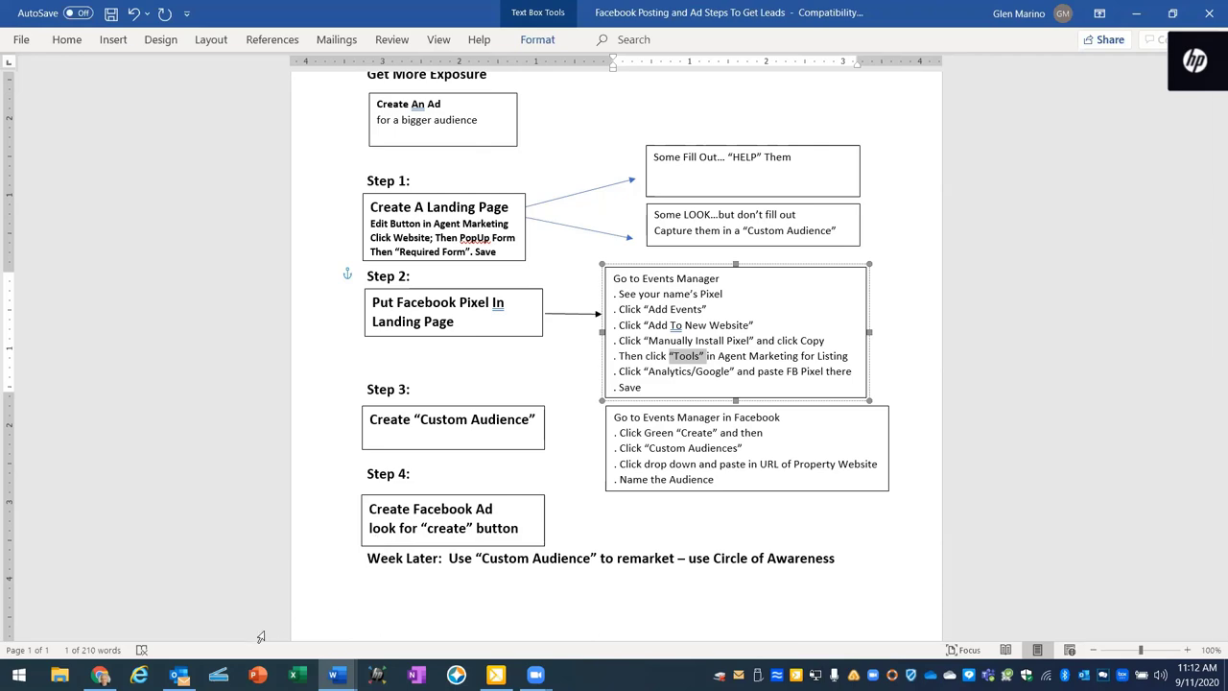
click(100, 675)
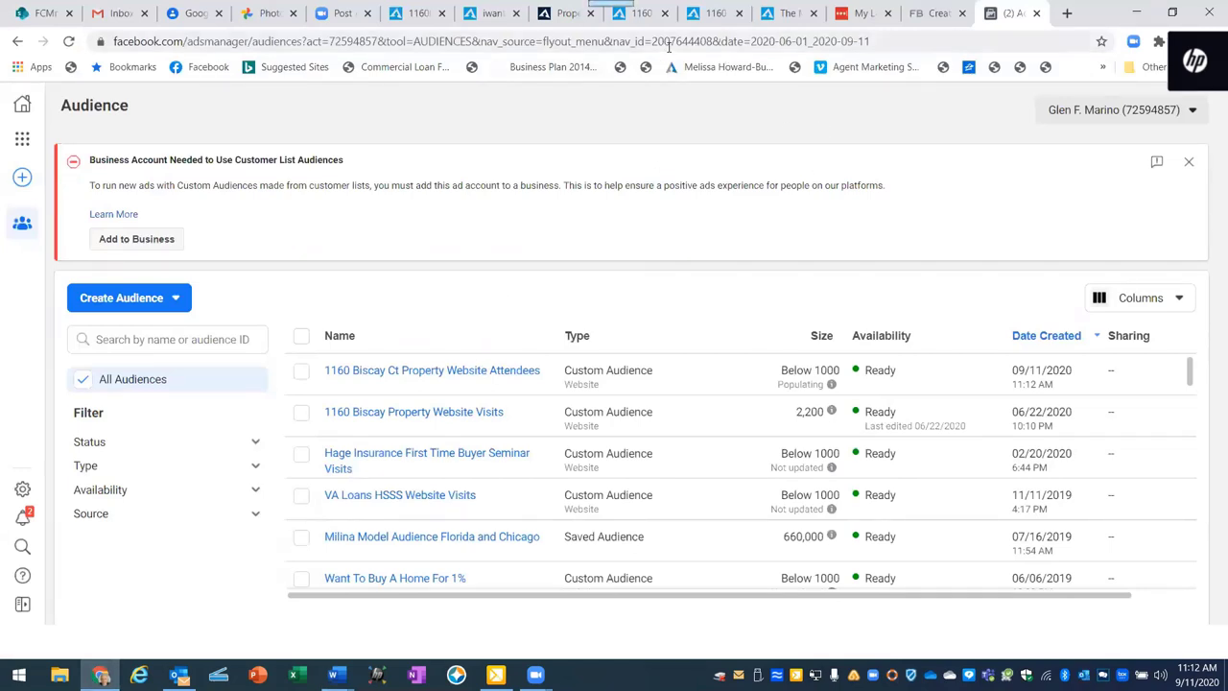
- Load facebook.com in a new browser tab using the 'fac' address suggestion
click(1068, 13)
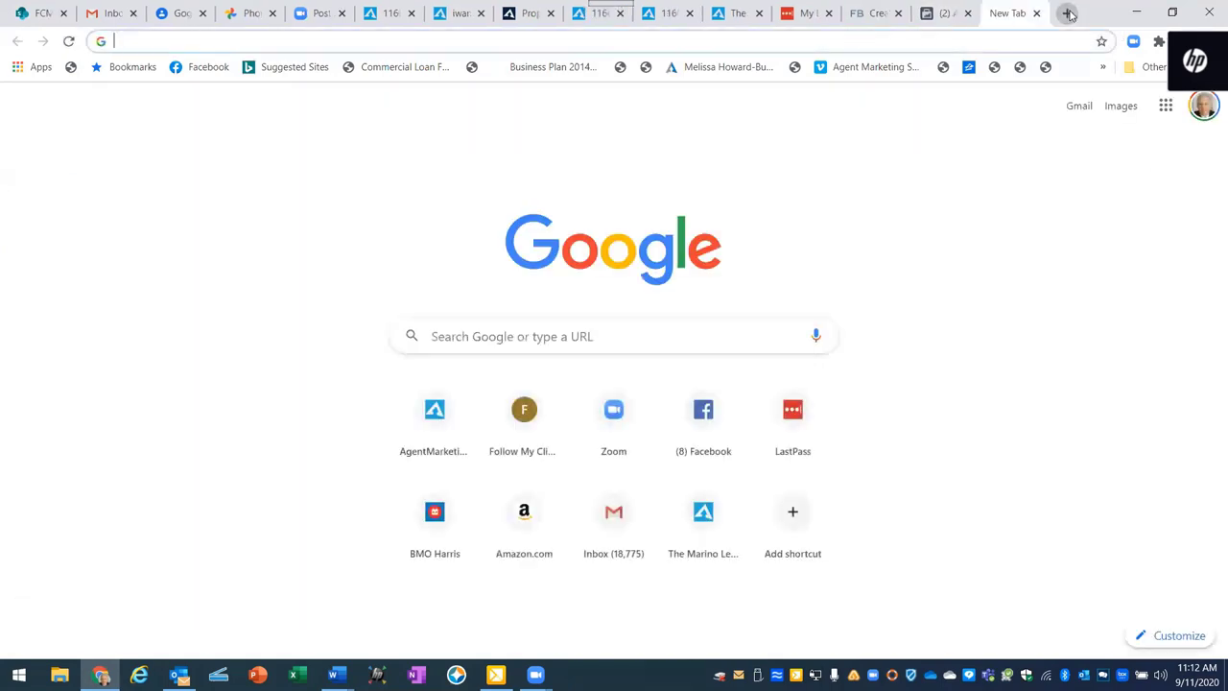
text(fac)
key(Return)
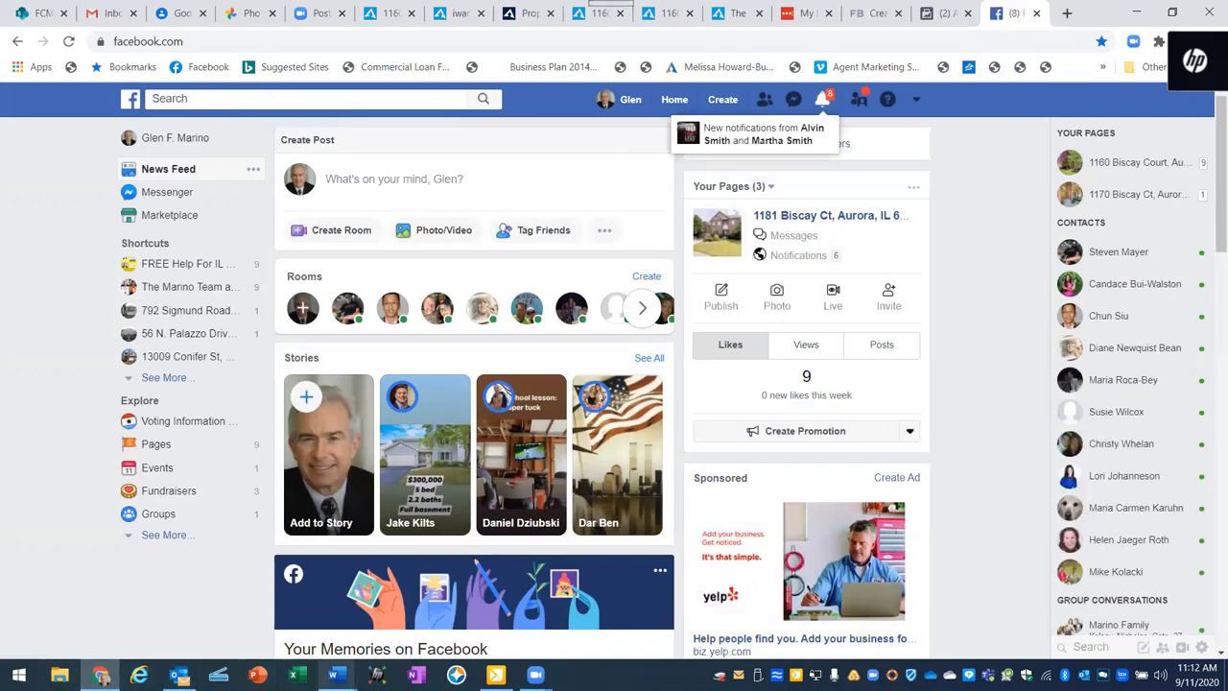
mouse_move(341, 668)
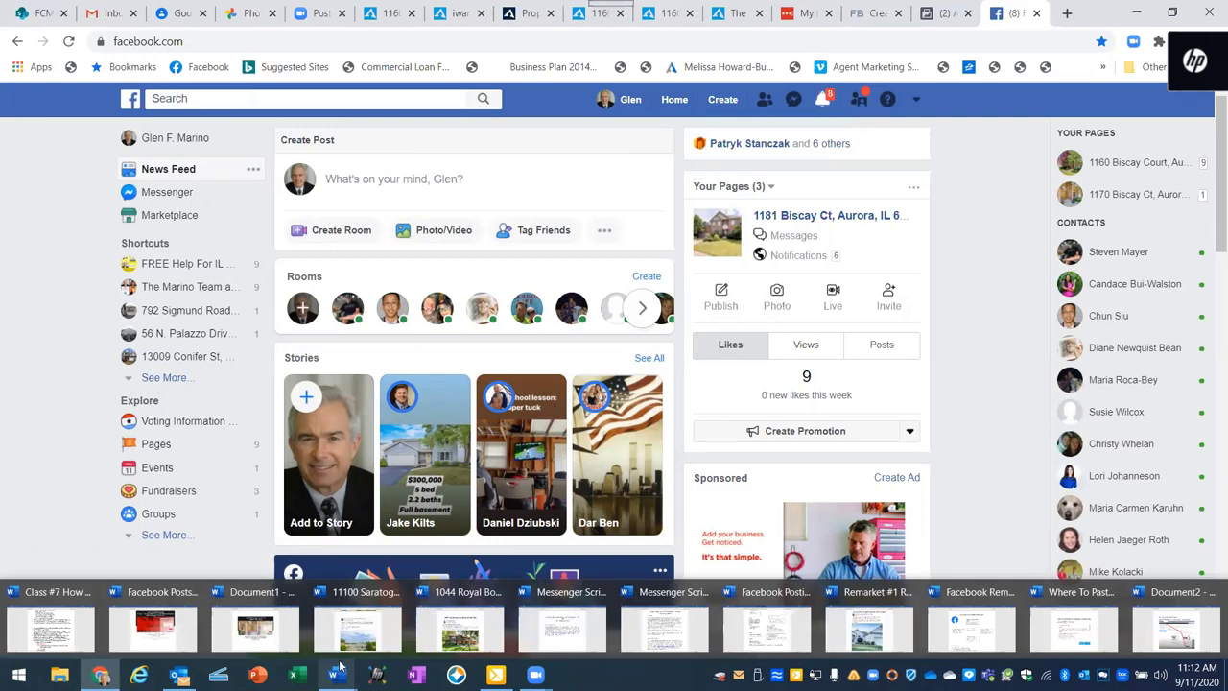
click(482, 630)
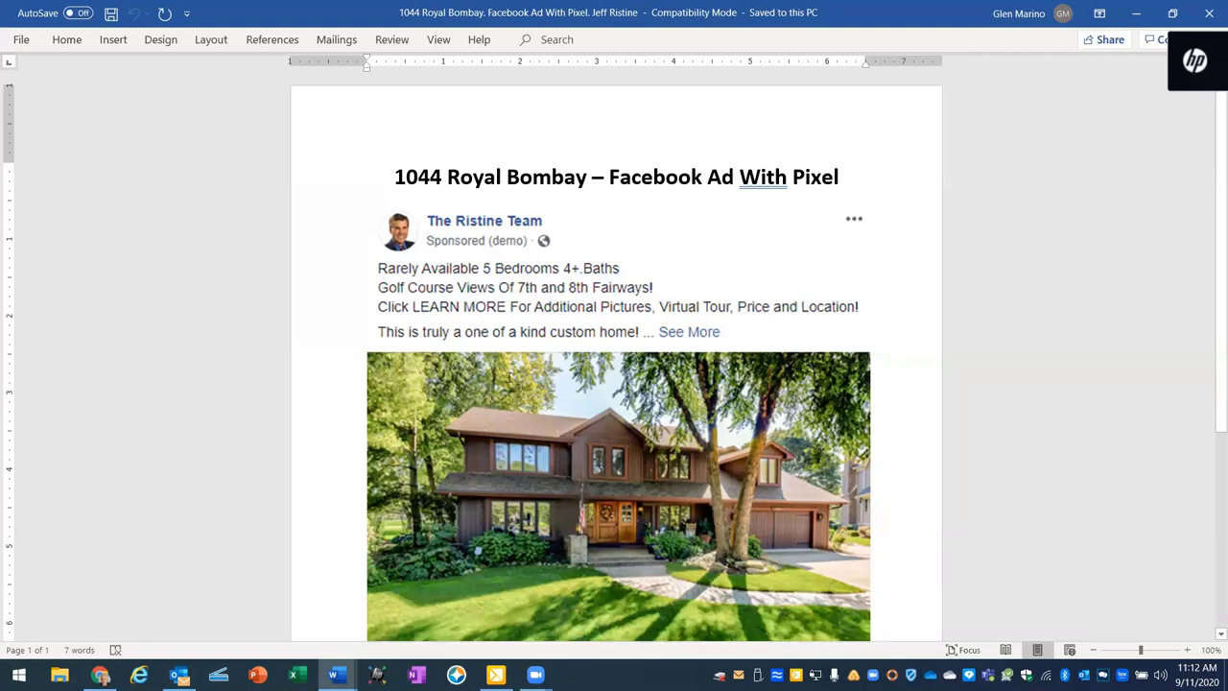
scroll(509, 377, down, 1)
scroll(554, 420, down, 2)
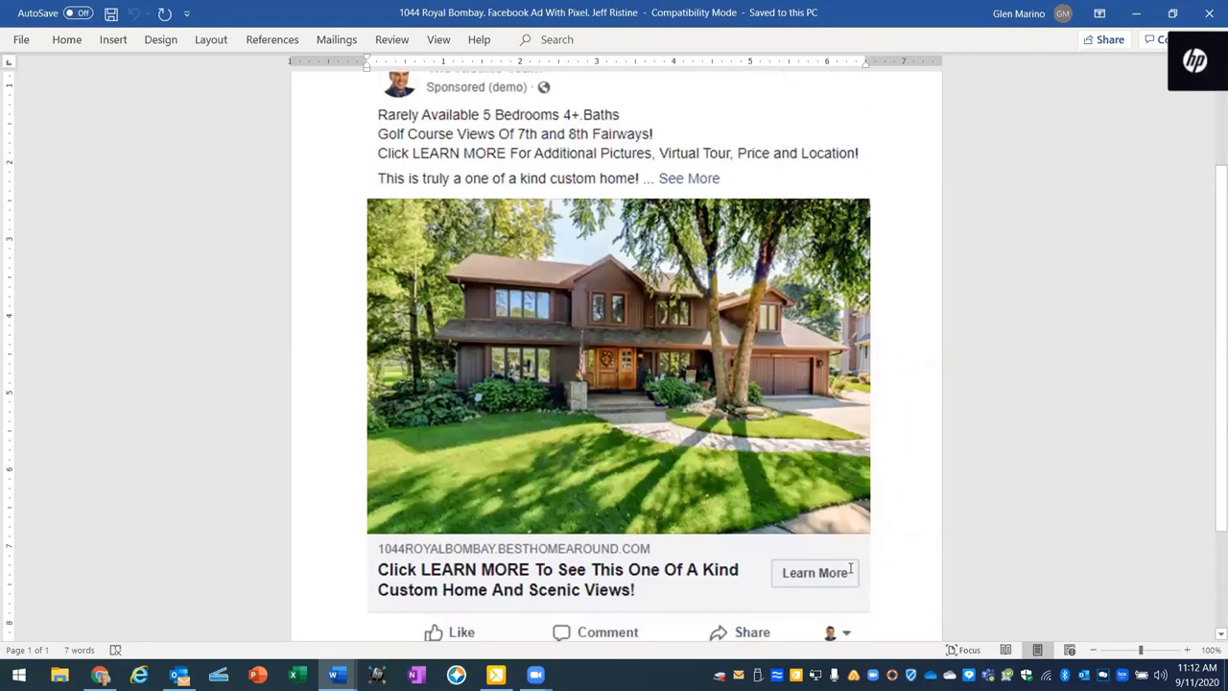
scroll(553, 419, up, 1)
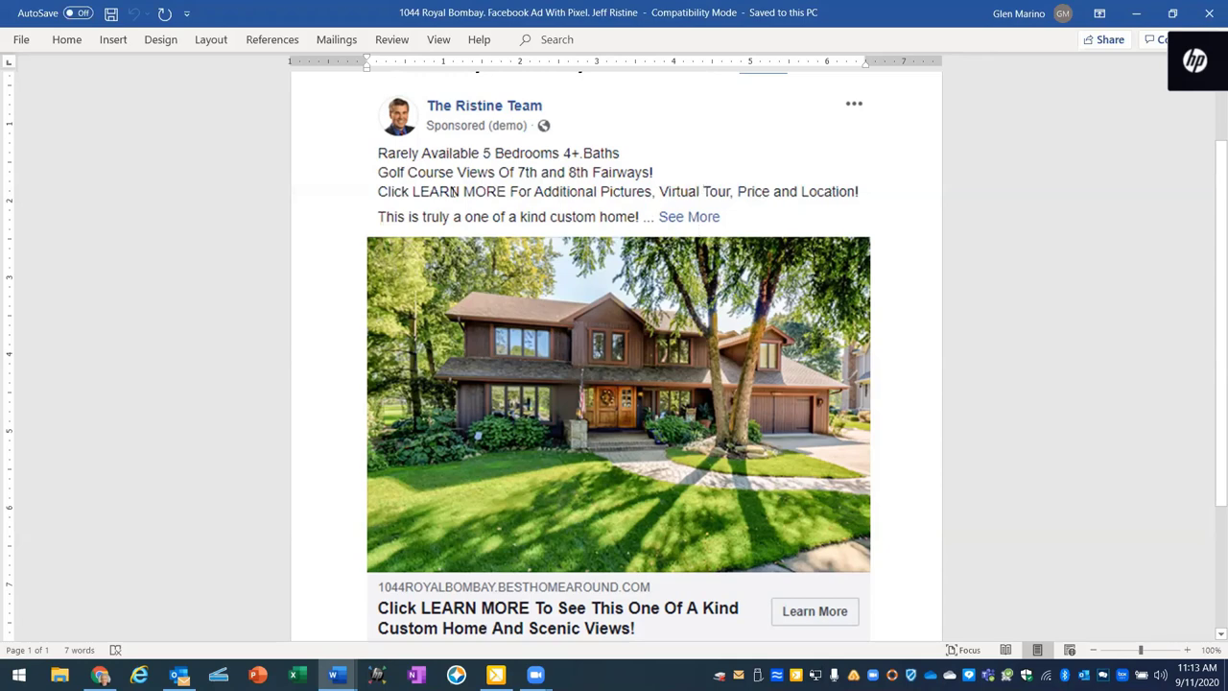
scroll(577, 492, down, 1)
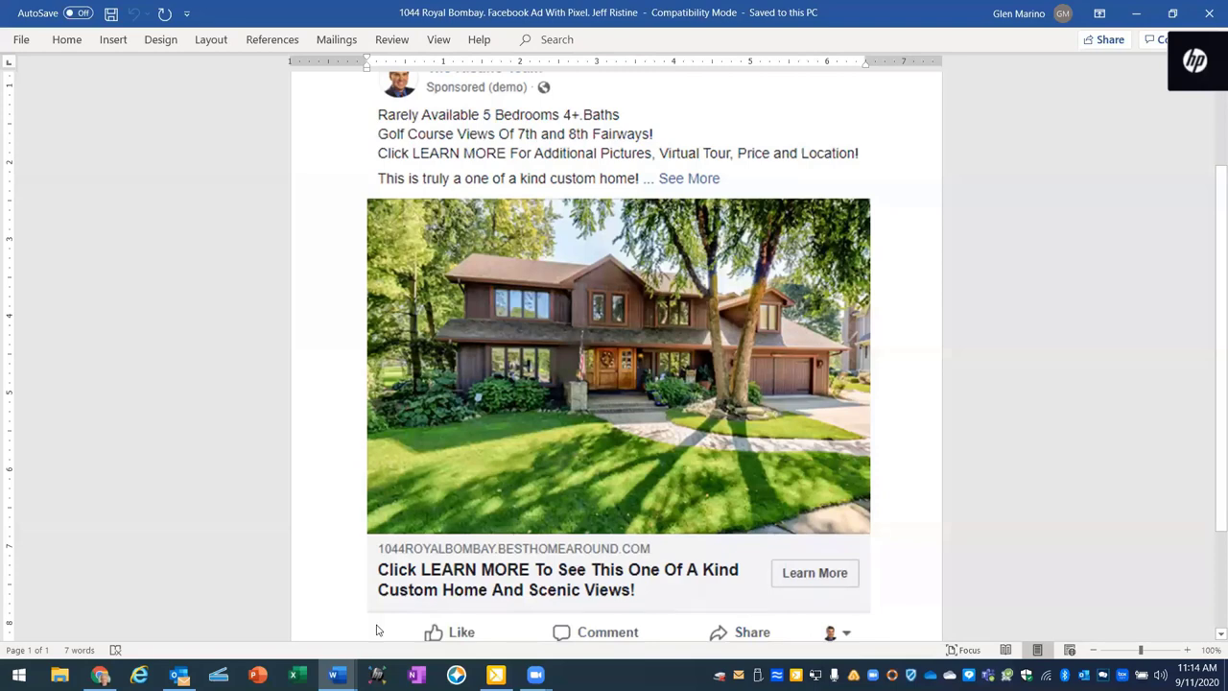
click(100, 675)
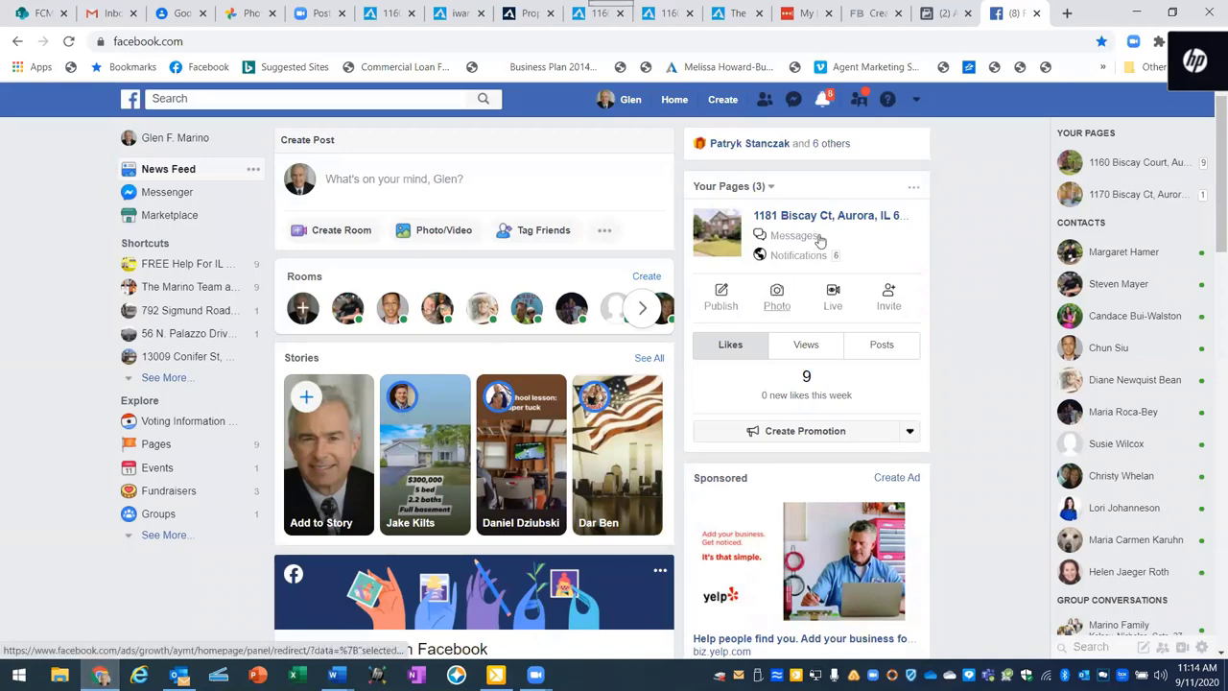
- Start a new ad from Facebook's Create menu to open Ads Manager's campaign setup
click(725, 100)
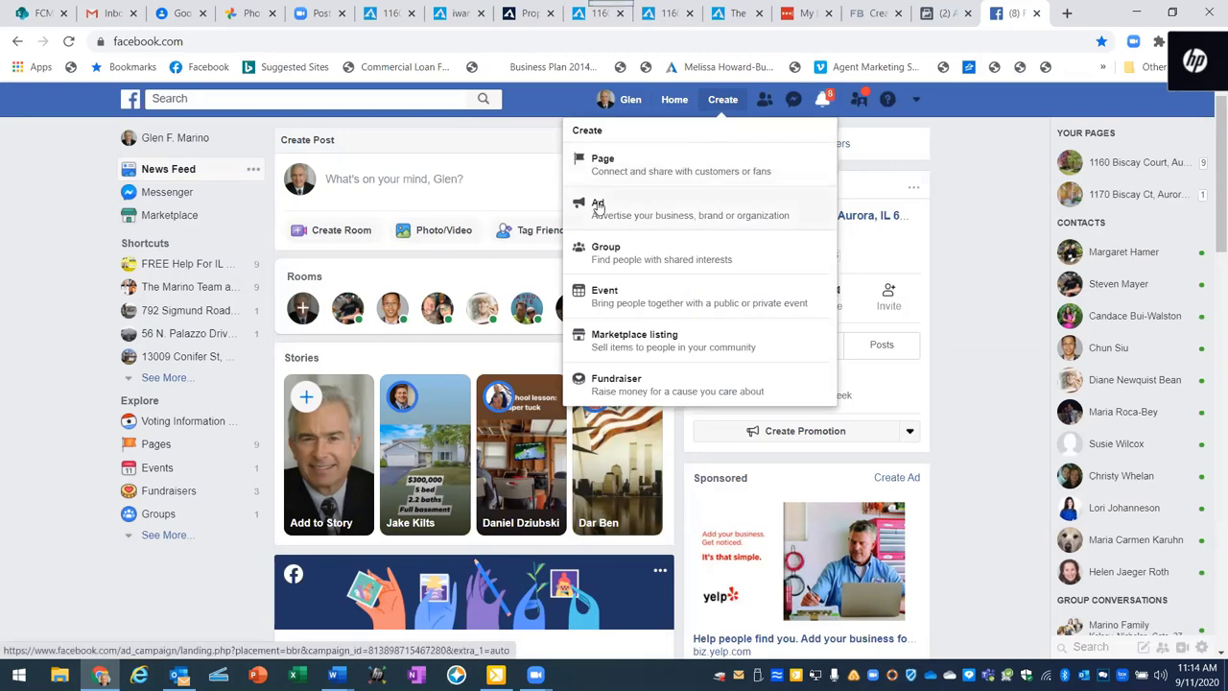
click(598, 206)
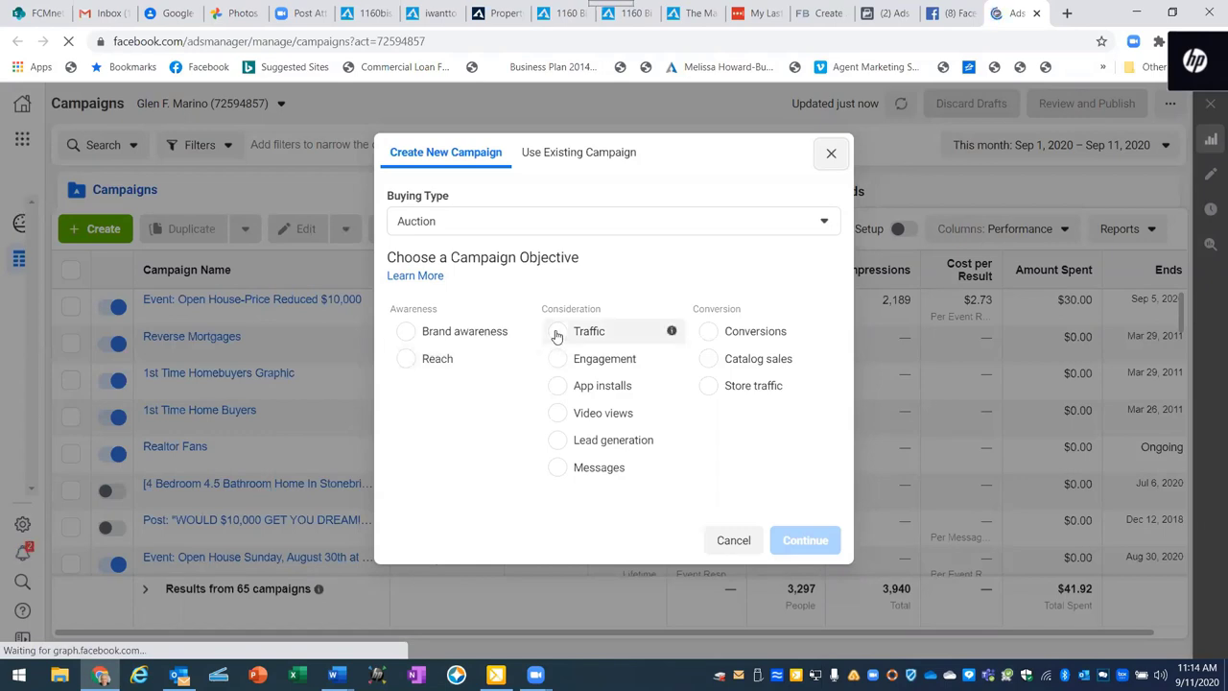
- Select Traffic under Consideration as the campaign objective, keeping Auction buying
click(557, 334)
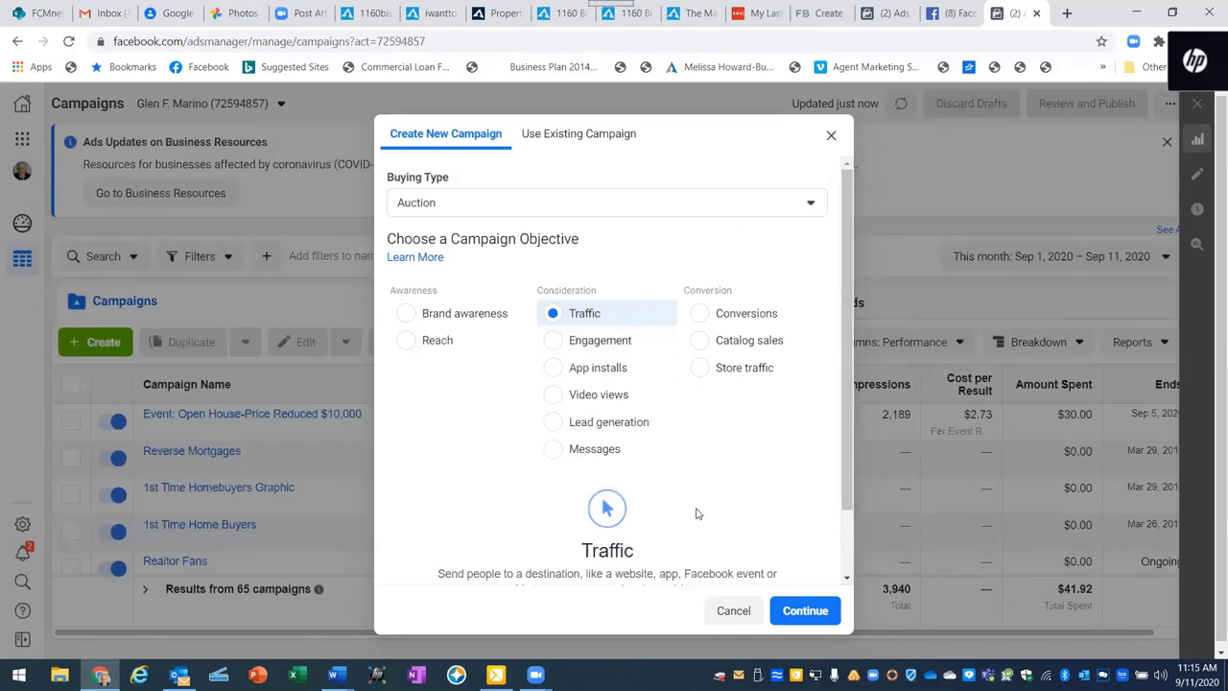
scroll(697, 513, down, 2)
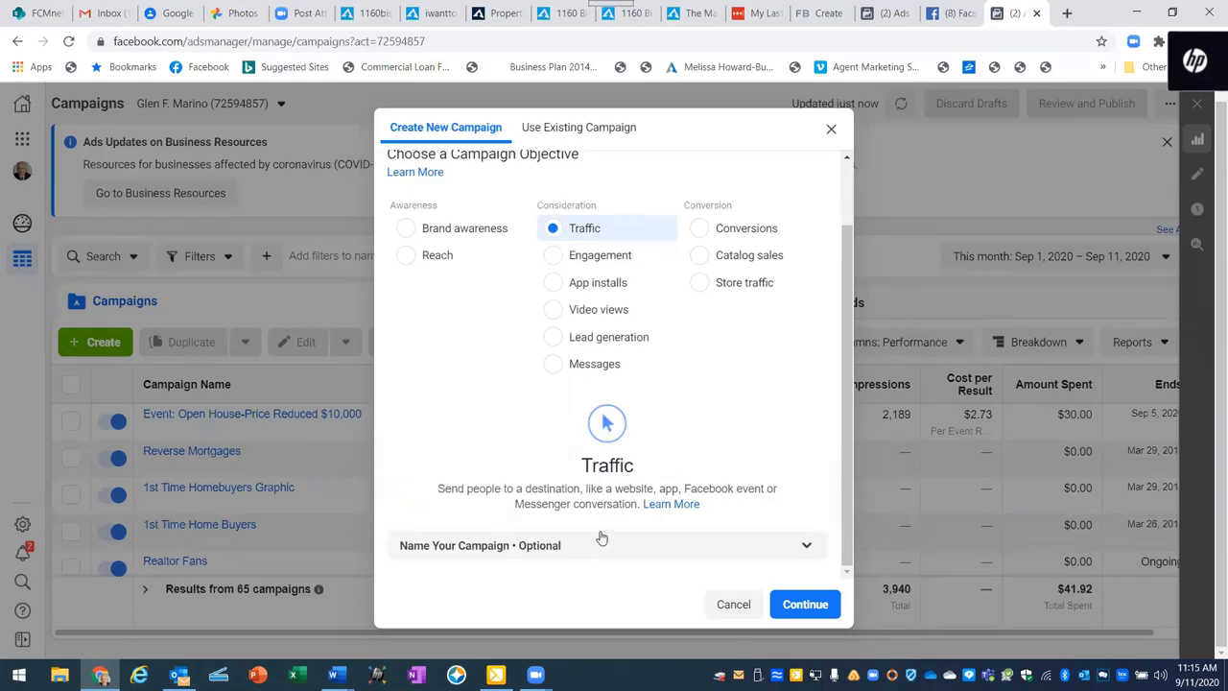
click(807, 550)
scroll(589, 550, down, 2)
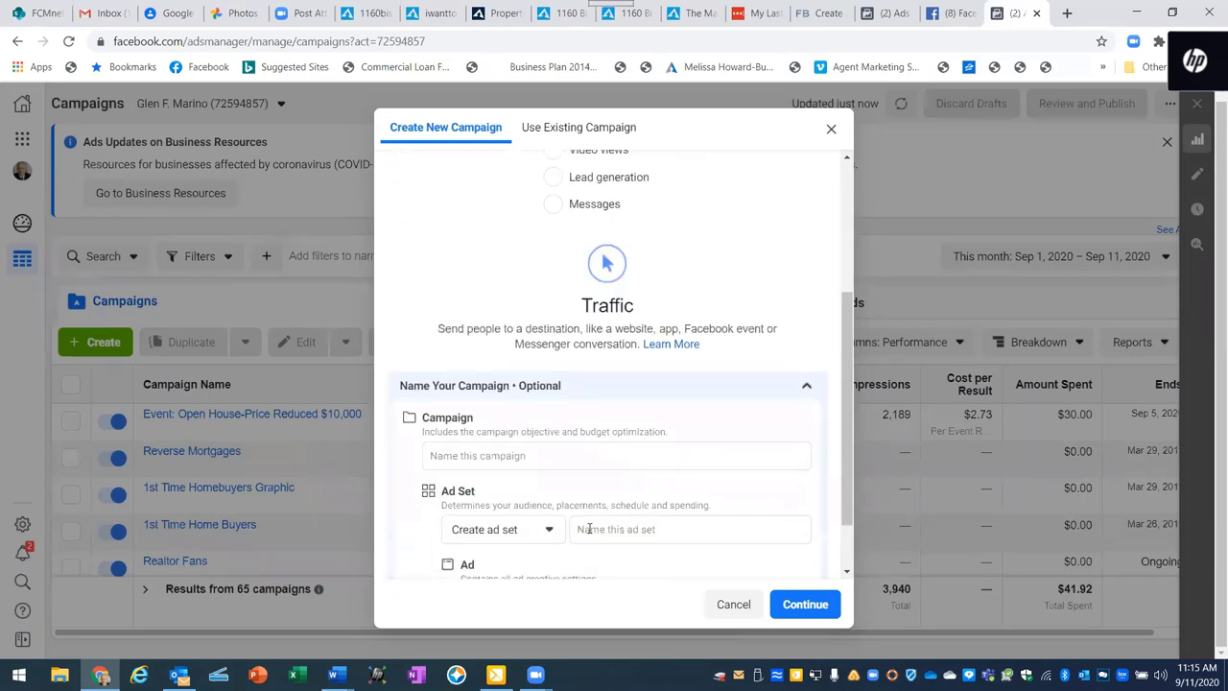
click(450, 457)
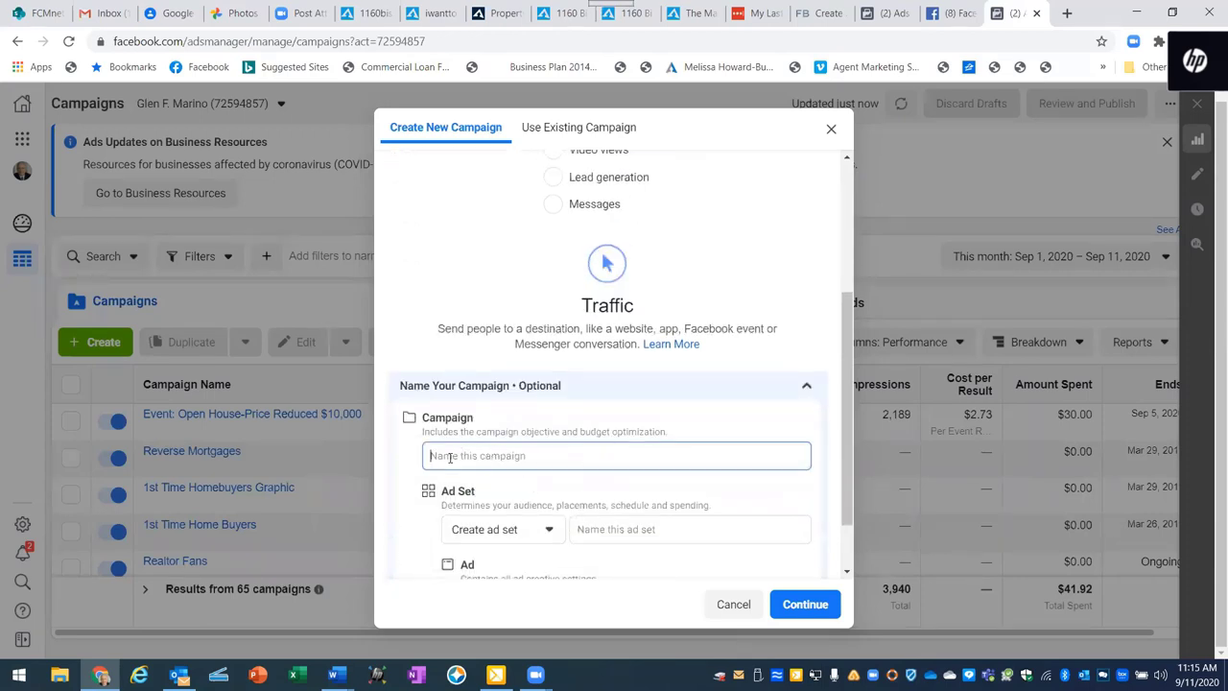
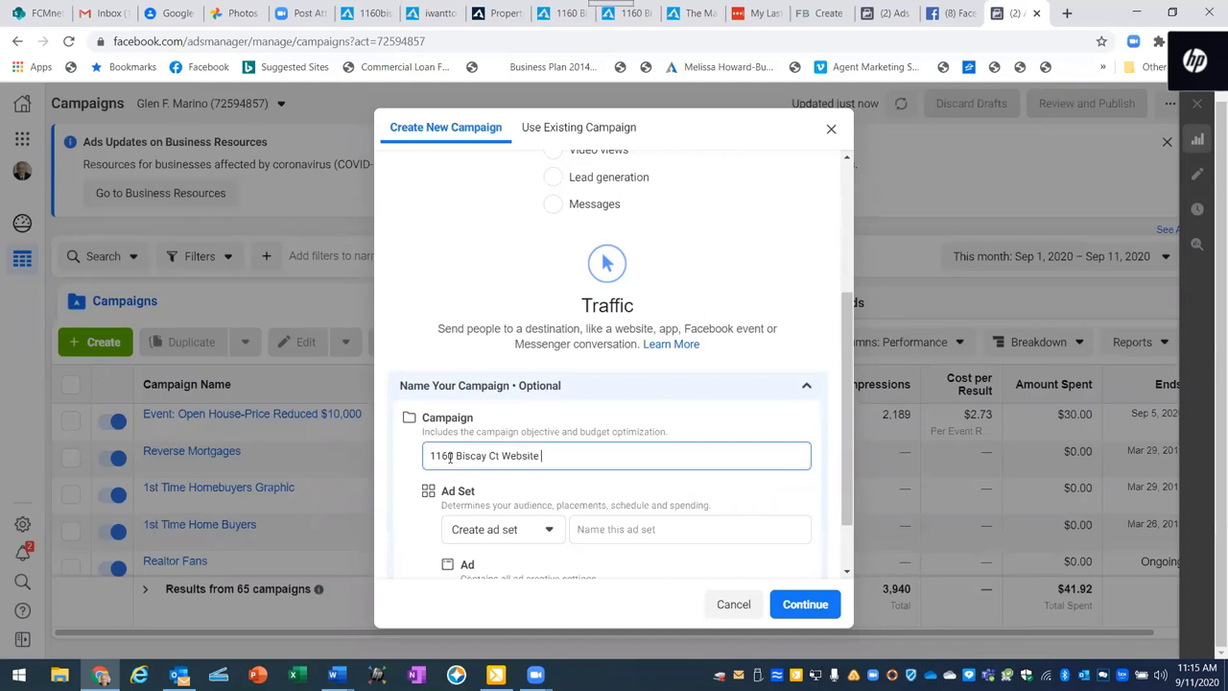
text(Attendees)
scroll(741, 491, down, 1)
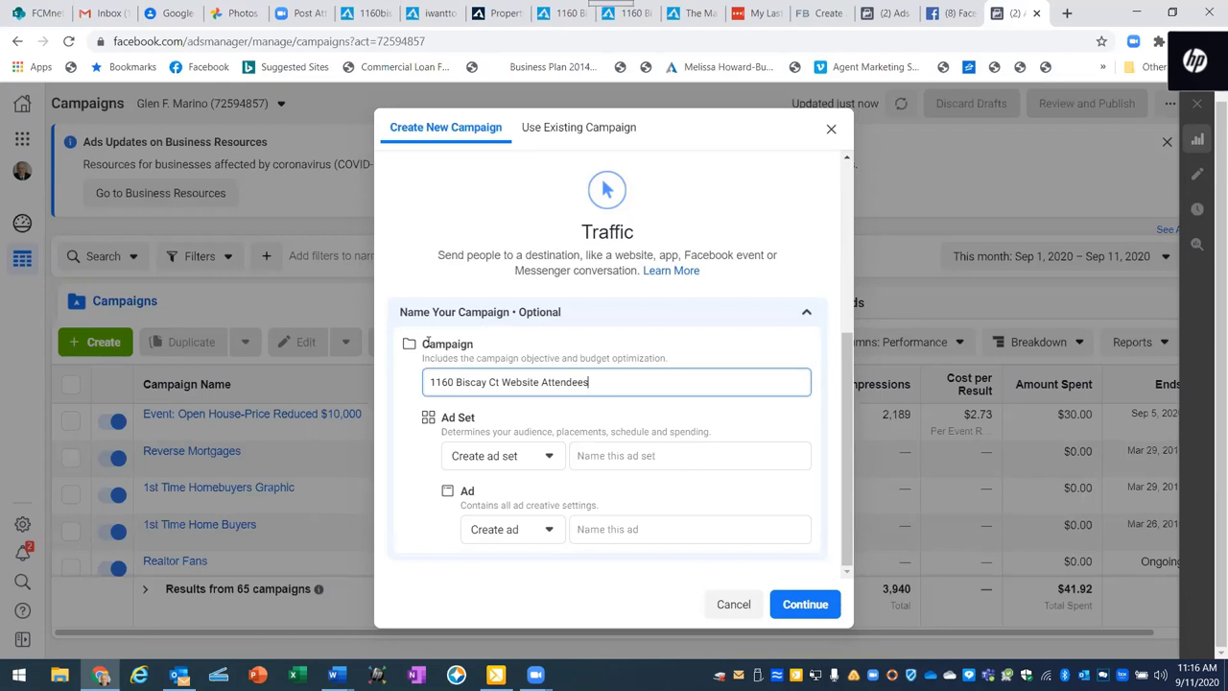
- Copy the campaign name into both the Ad Set name and Ad name fields
drag(598, 382, 419, 386)
key(ctrl+c)
right_click(450, 381)
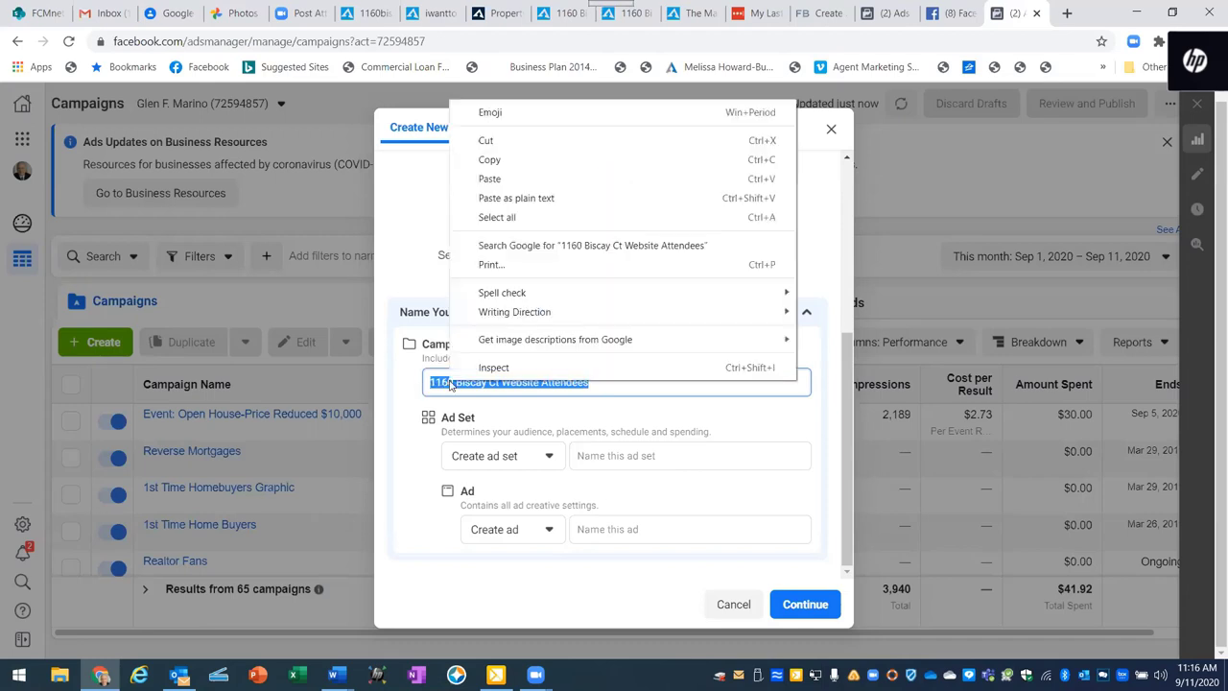
click(489, 161)
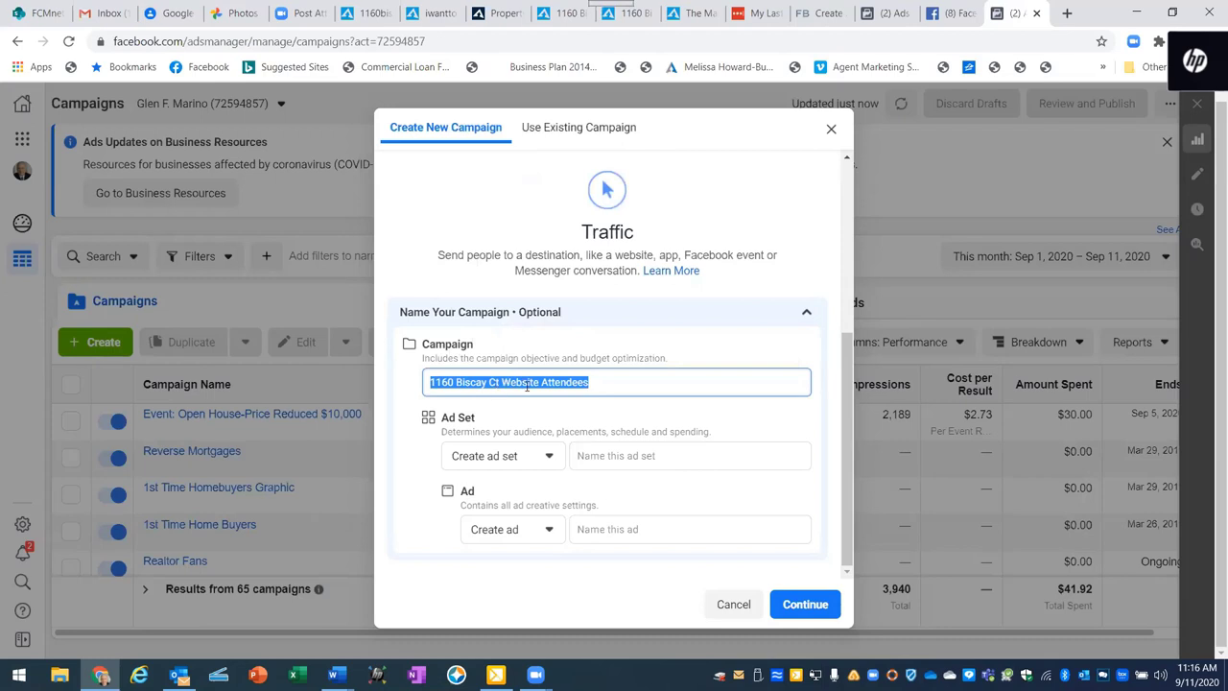
click(582, 456)
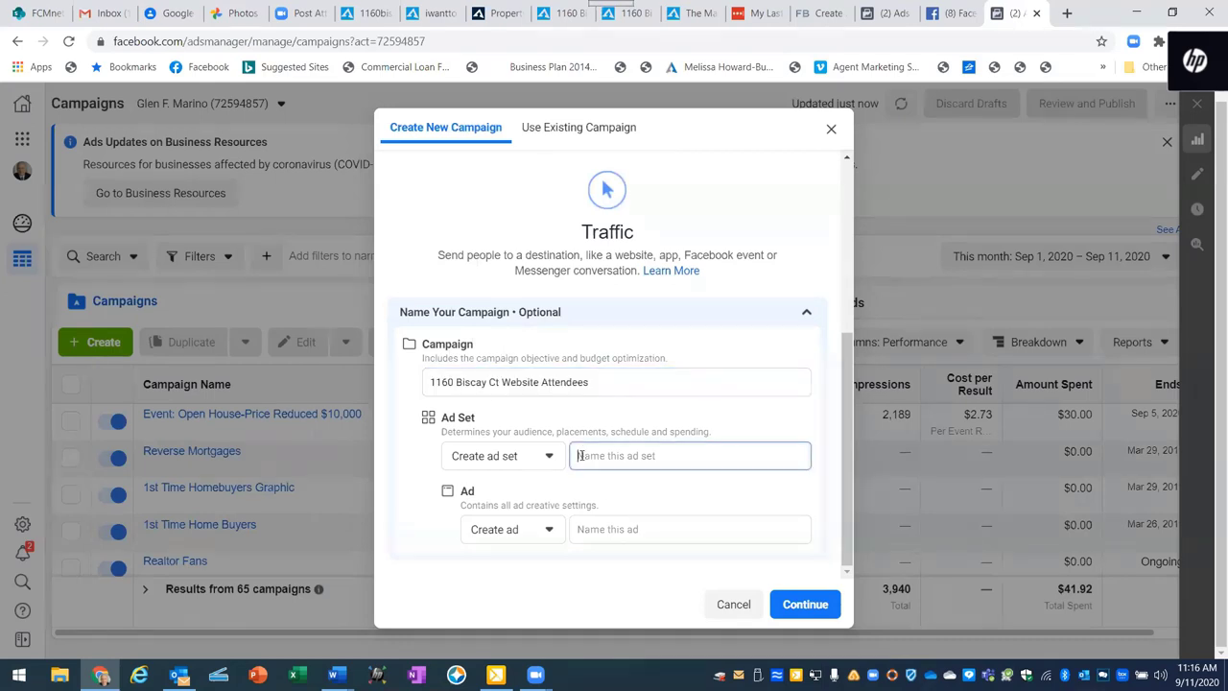
right_click(584, 456)
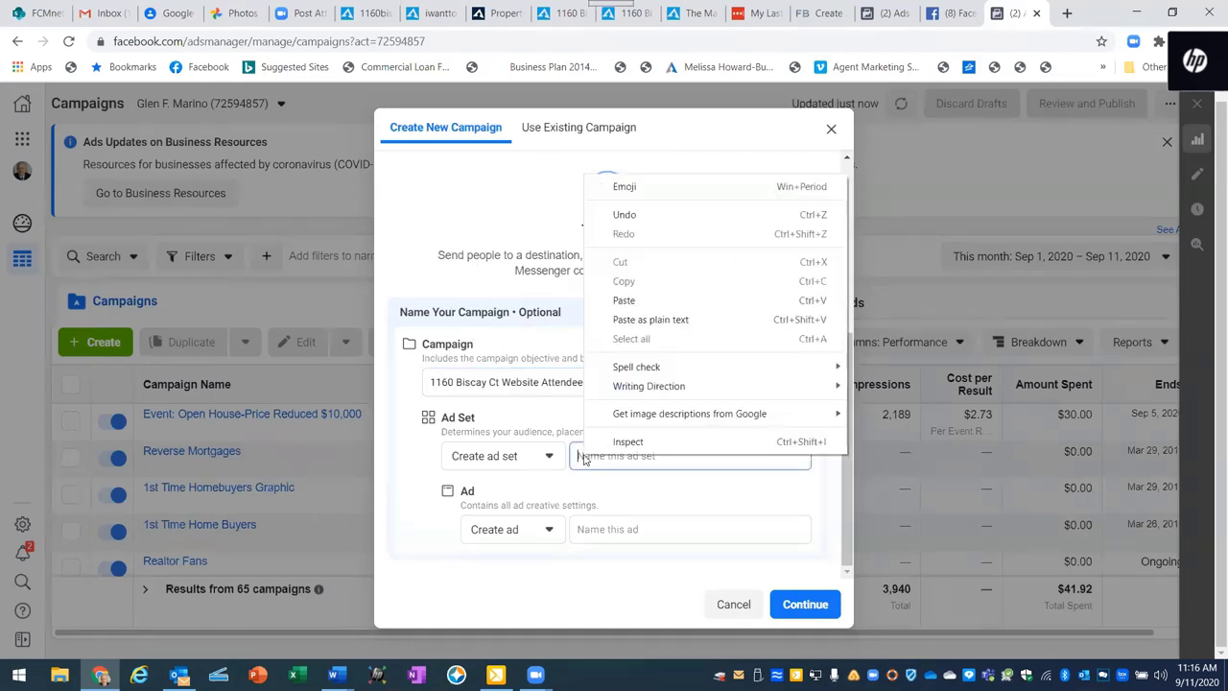
click(619, 301)
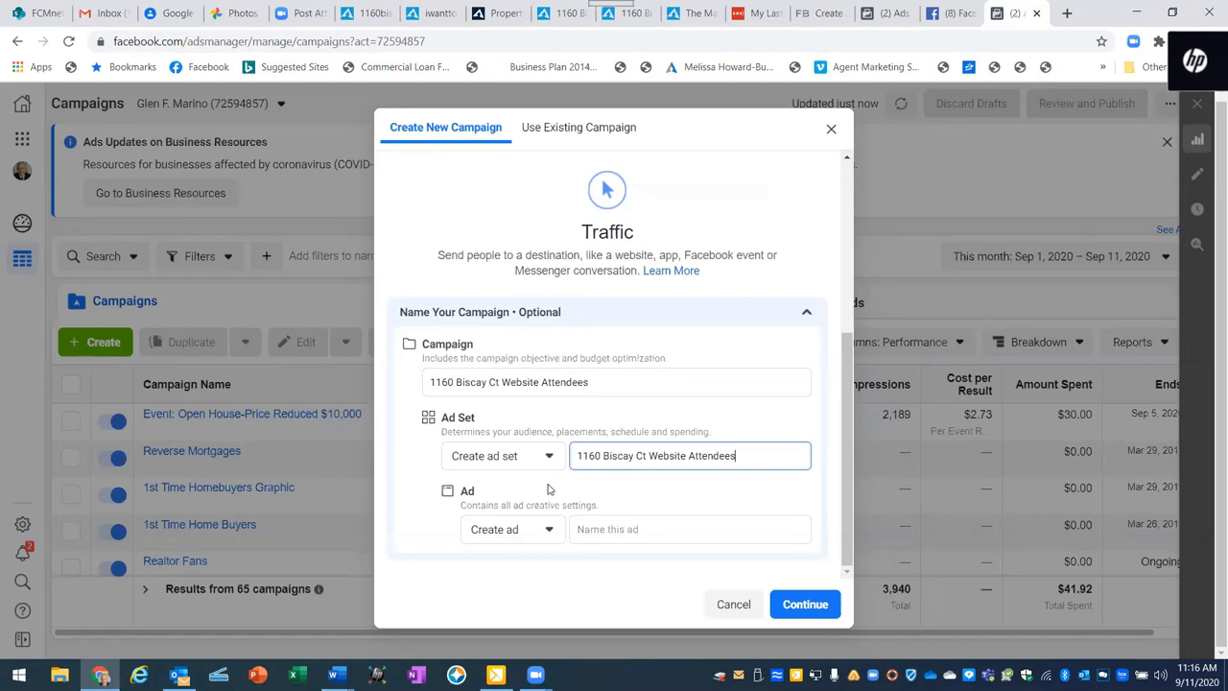
click(578, 528)
right_click(594, 523)
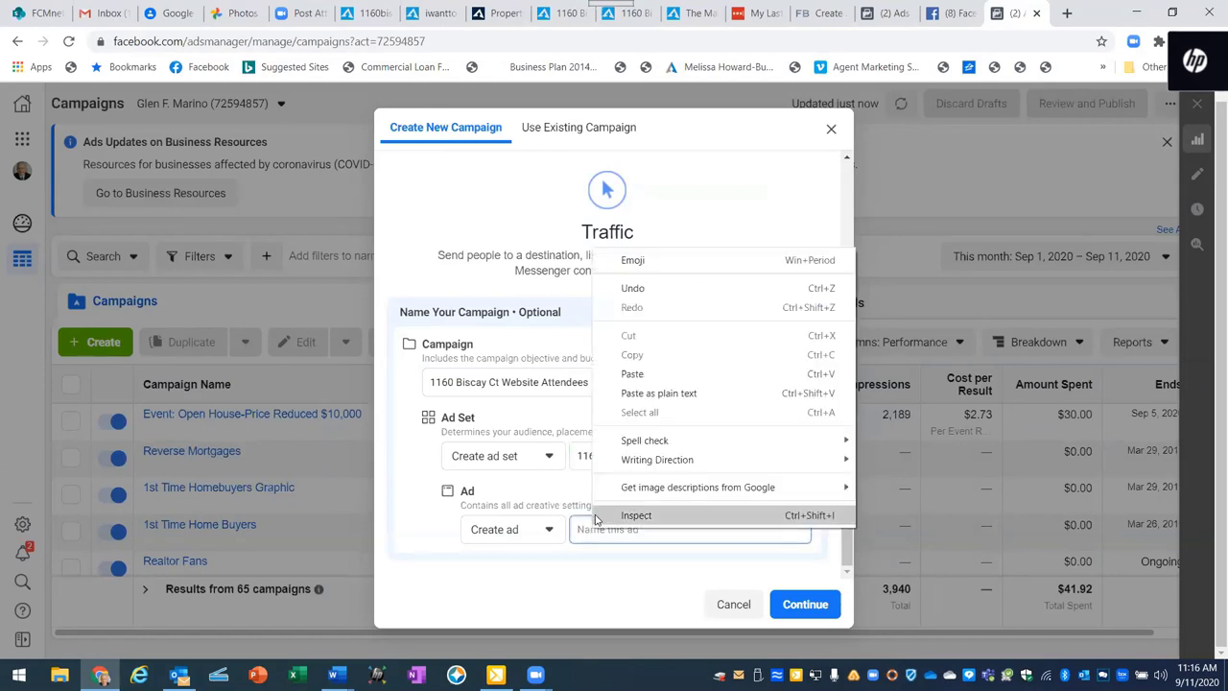
click(628, 377)
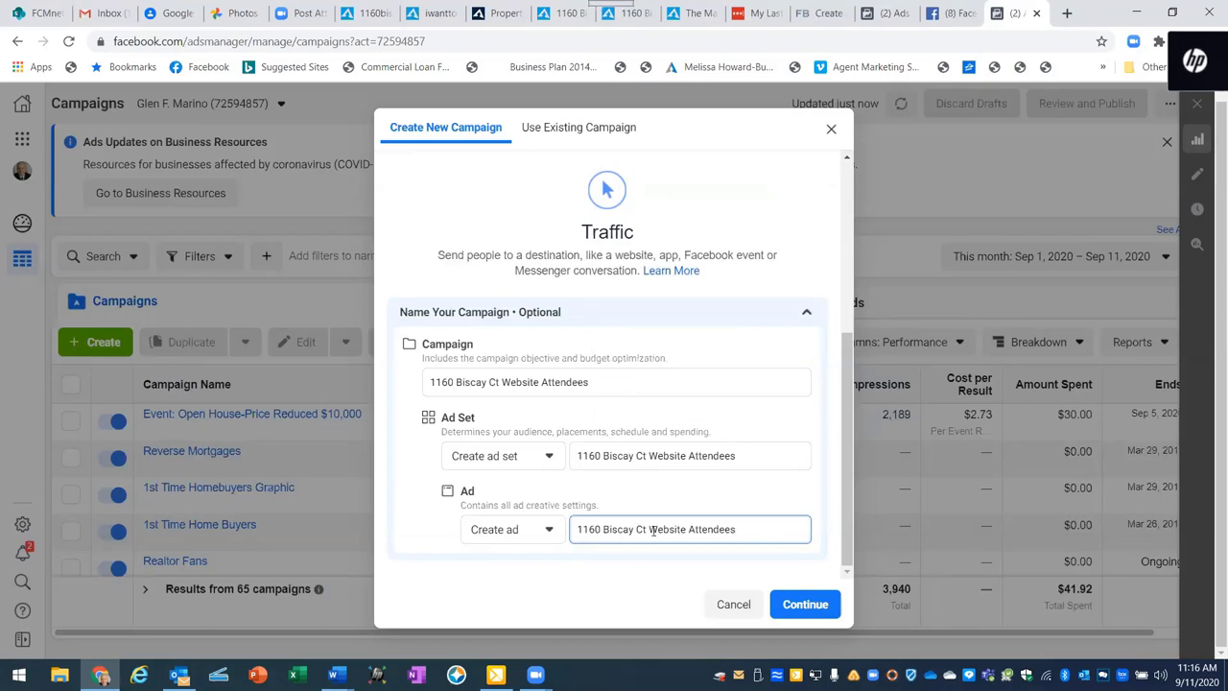
- Confirm the new campaign setup to enter the draft campaign editor
scroll(644, 451, up, 4)
scroll(627, 335, down, 5)
click(794, 612)
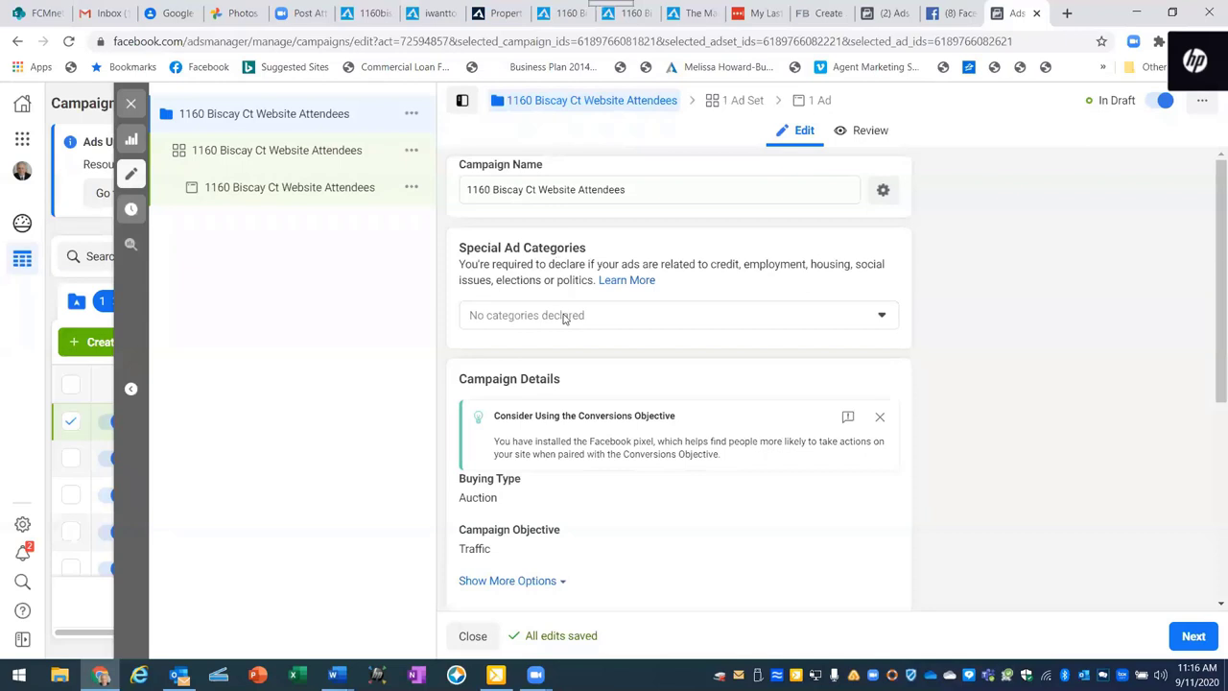
- Tick Housing under Special Ad Categories and proceed to the ad set settings
click(624, 315)
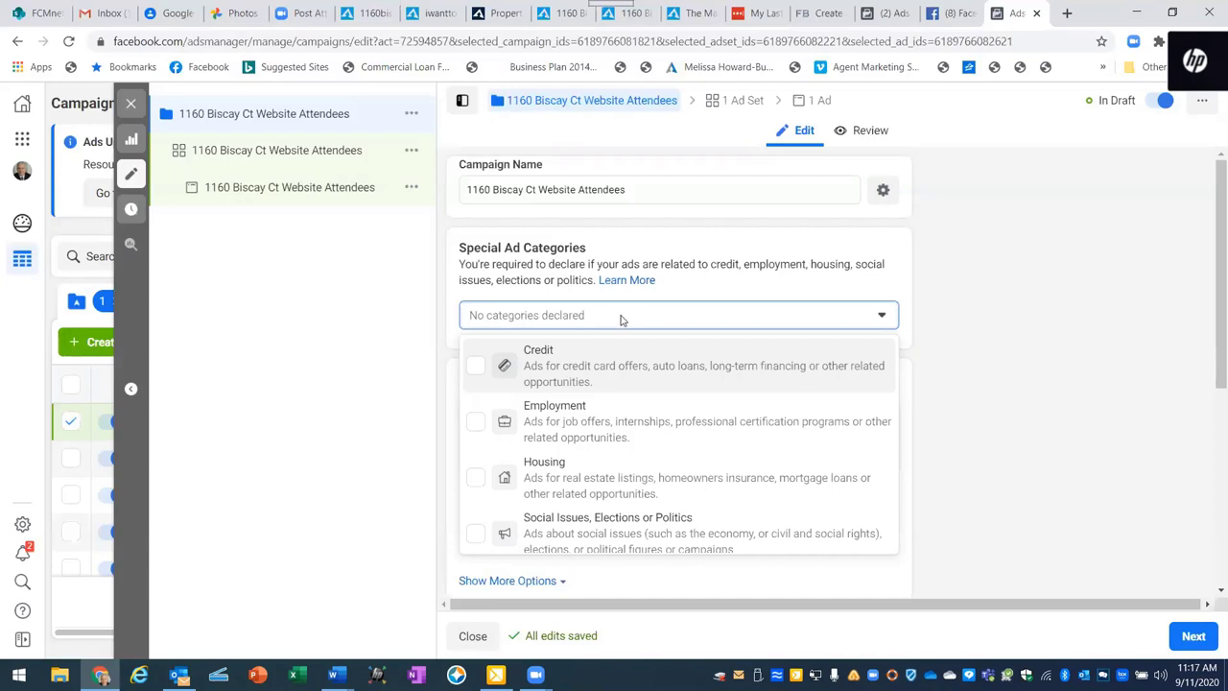
click(477, 478)
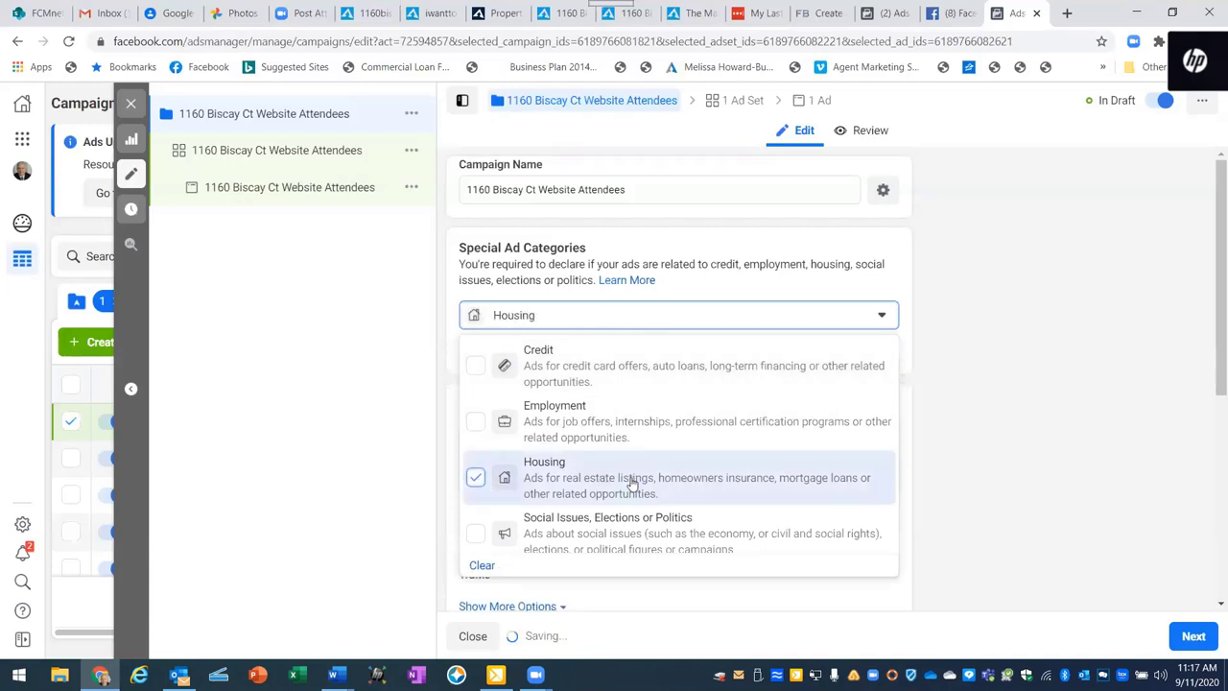
click(939, 405)
scroll(921, 380, down, 2)
scroll(926, 379, down, 1)
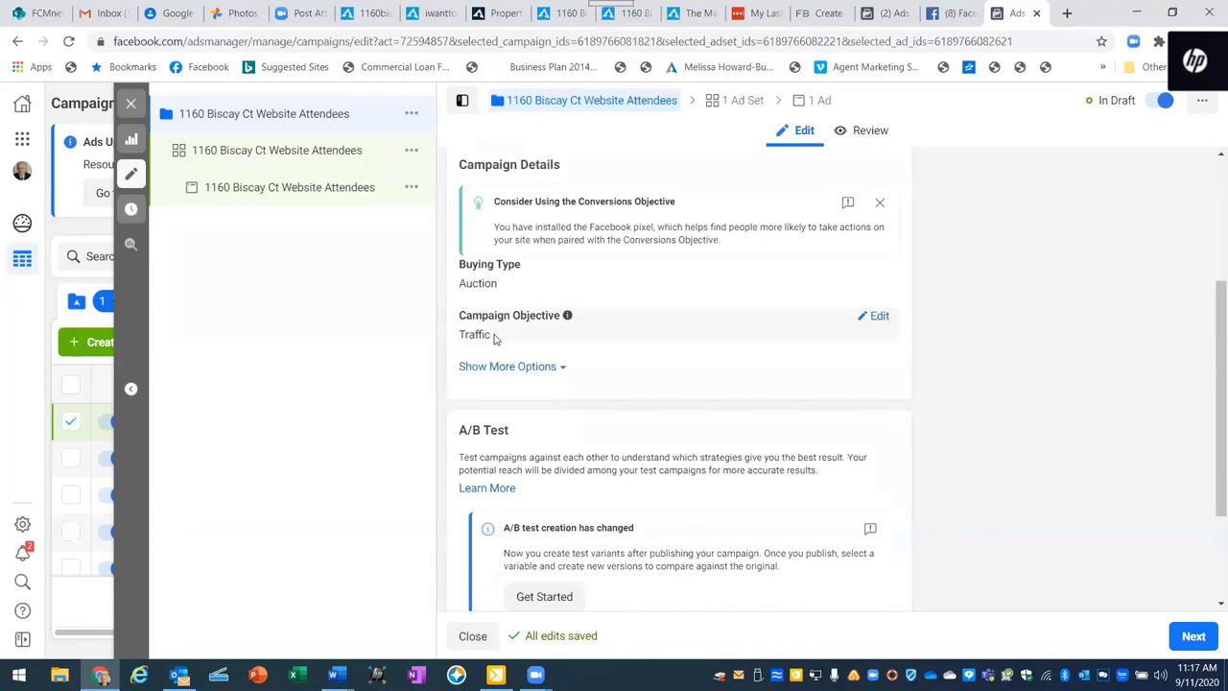
scroll(1034, 412, down, 2)
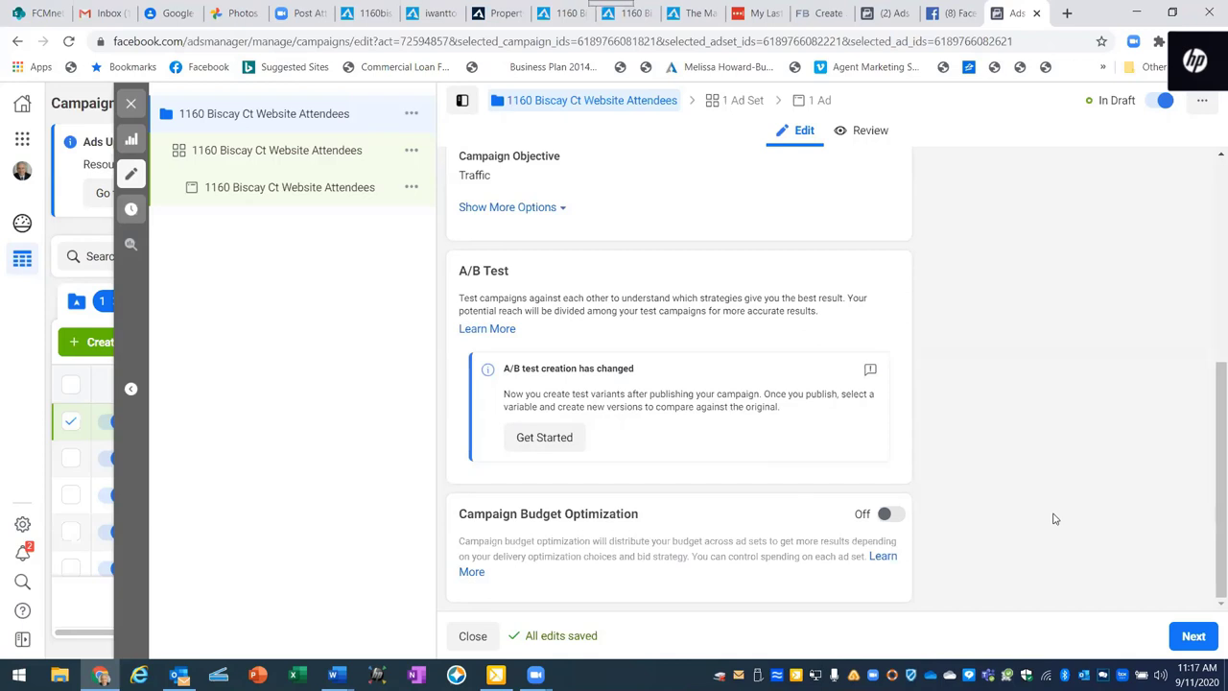
click(1190, 640)
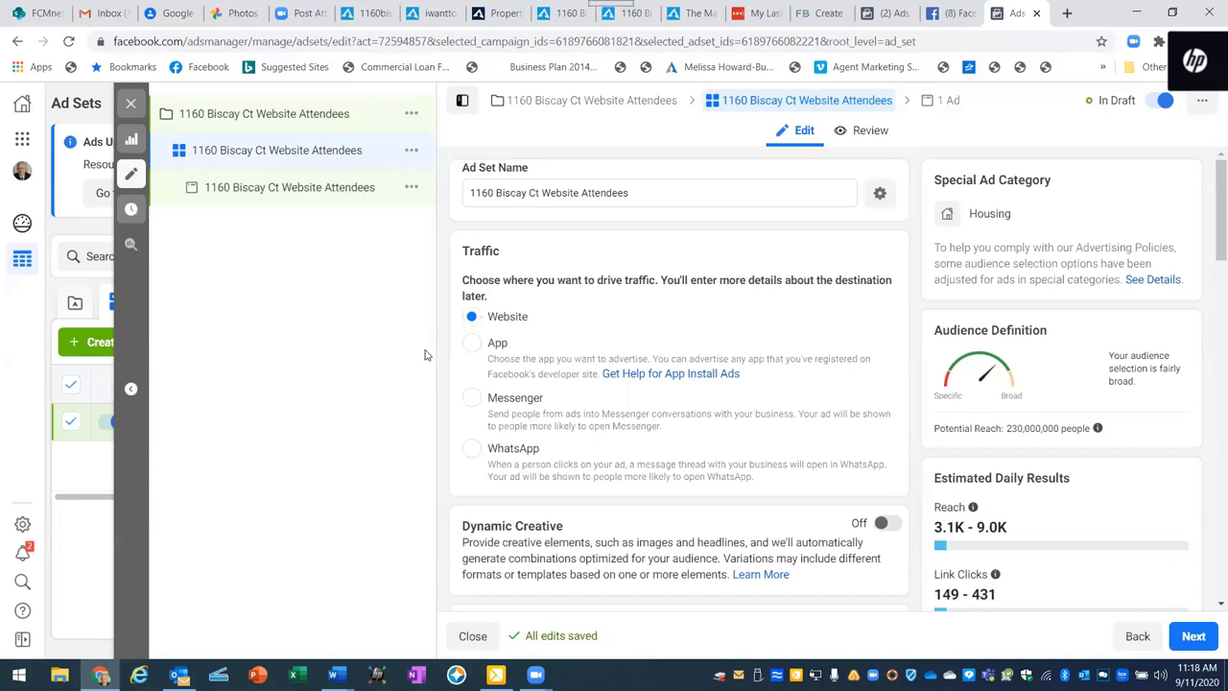
- Replace the $20.00 daily budget amount with 10.00
scroll(869, 383, down, 1)
scroll(868, 384, down, 3)
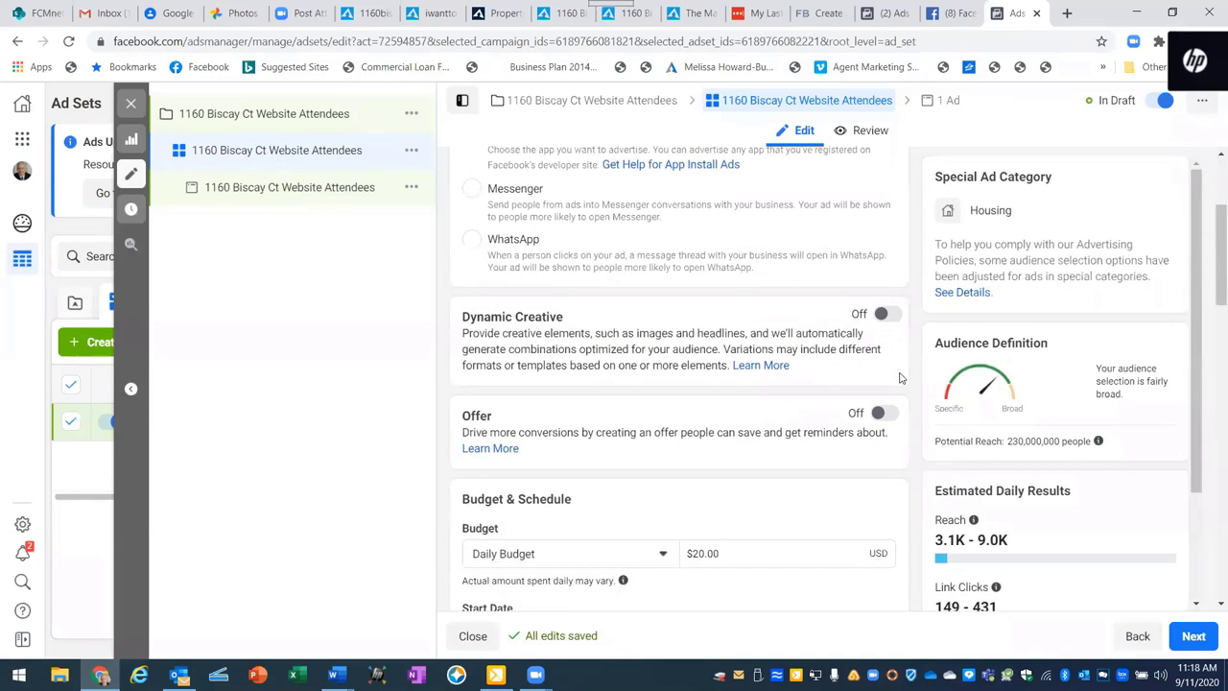
scroll(864, 379, down, 2)
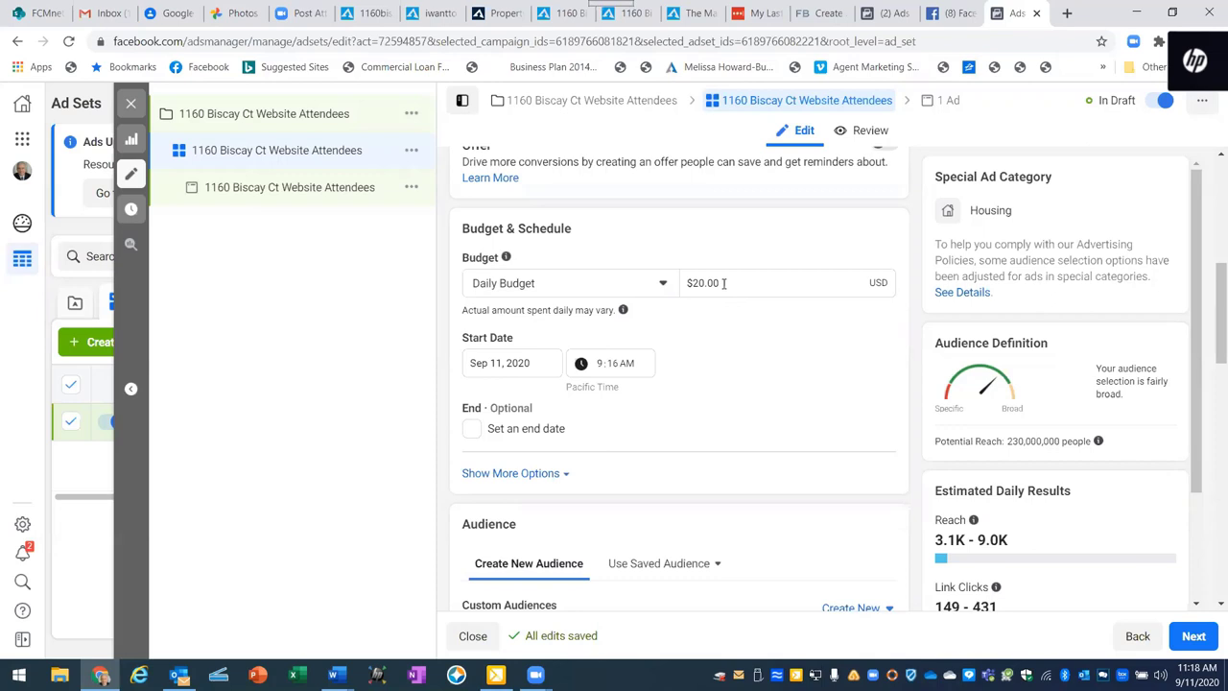
click(724, 283)
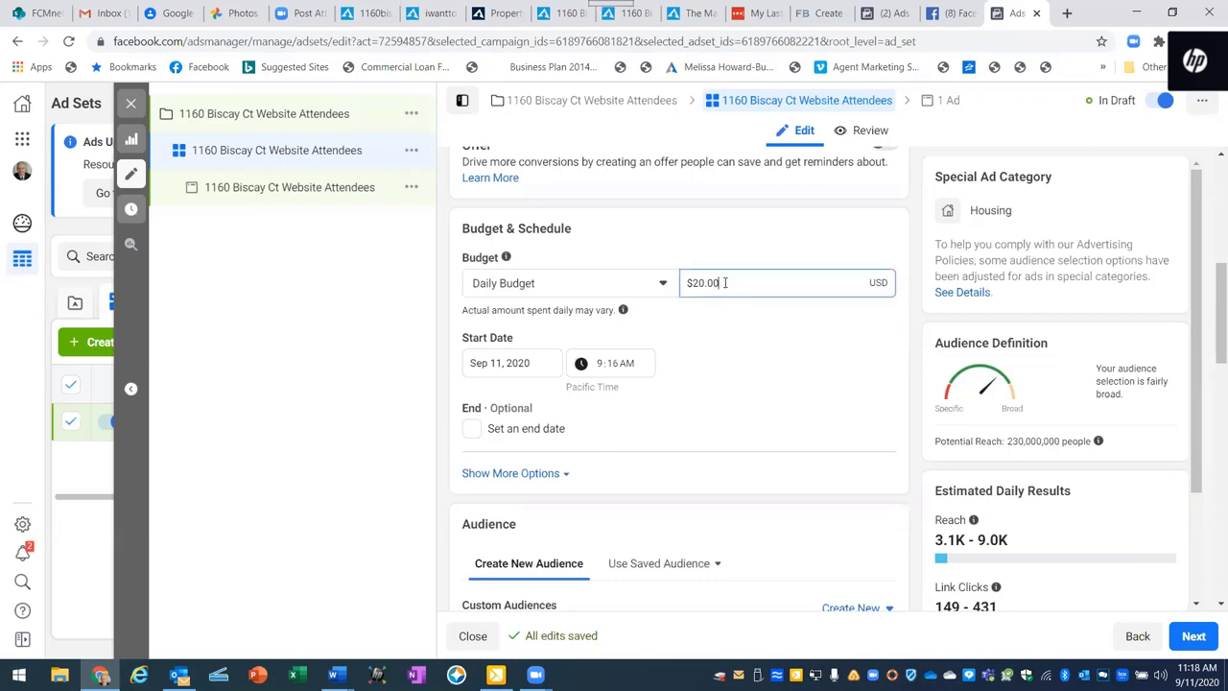
key(BackSpace)
key(BackSpace)
key(BackSpace)
text(.00)
key(BackSpace)
key(BackSpace)
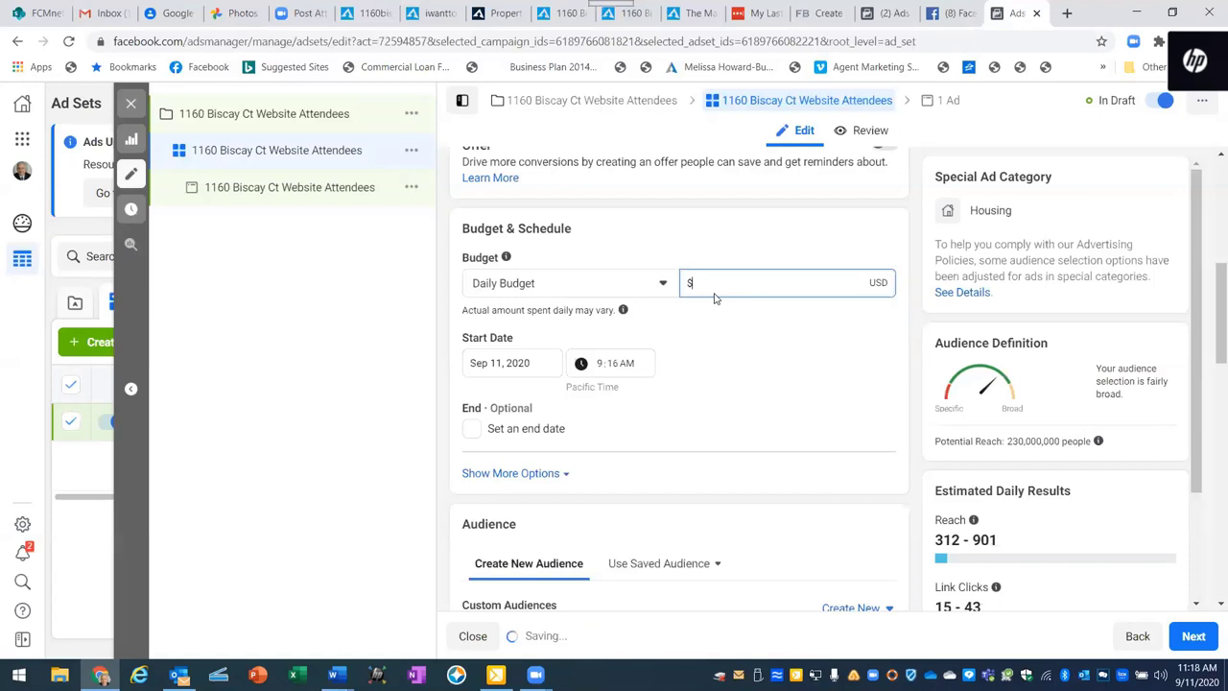
text(10.00)
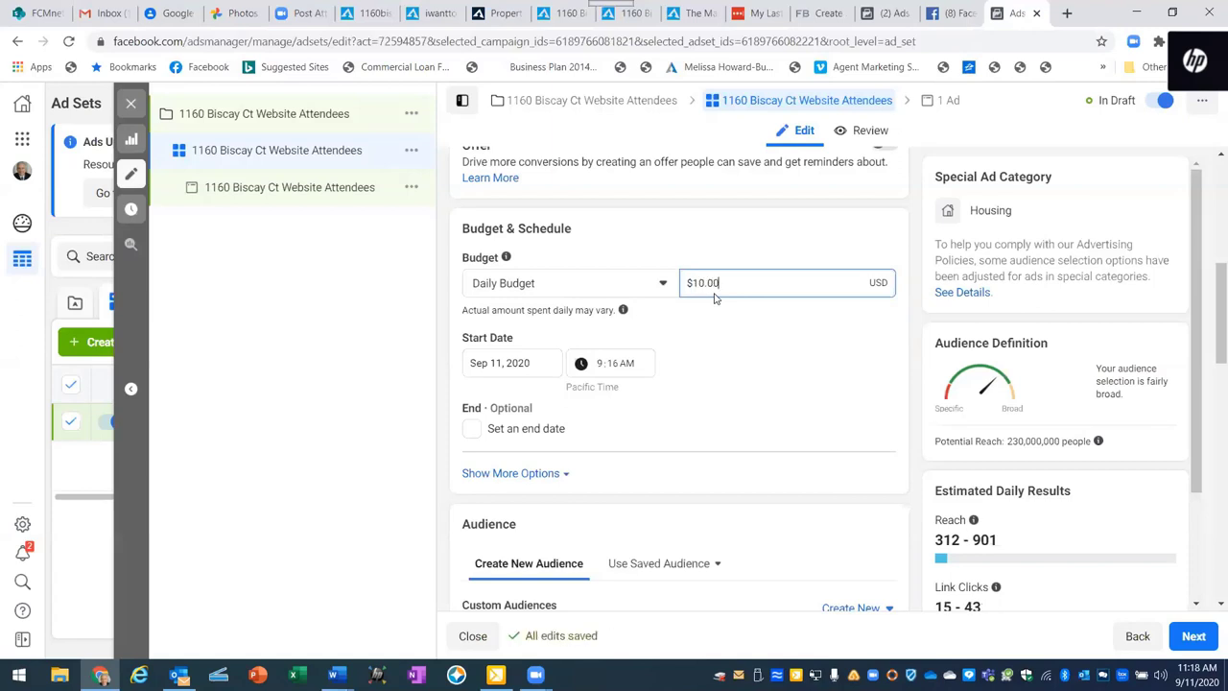
click(741, 315)
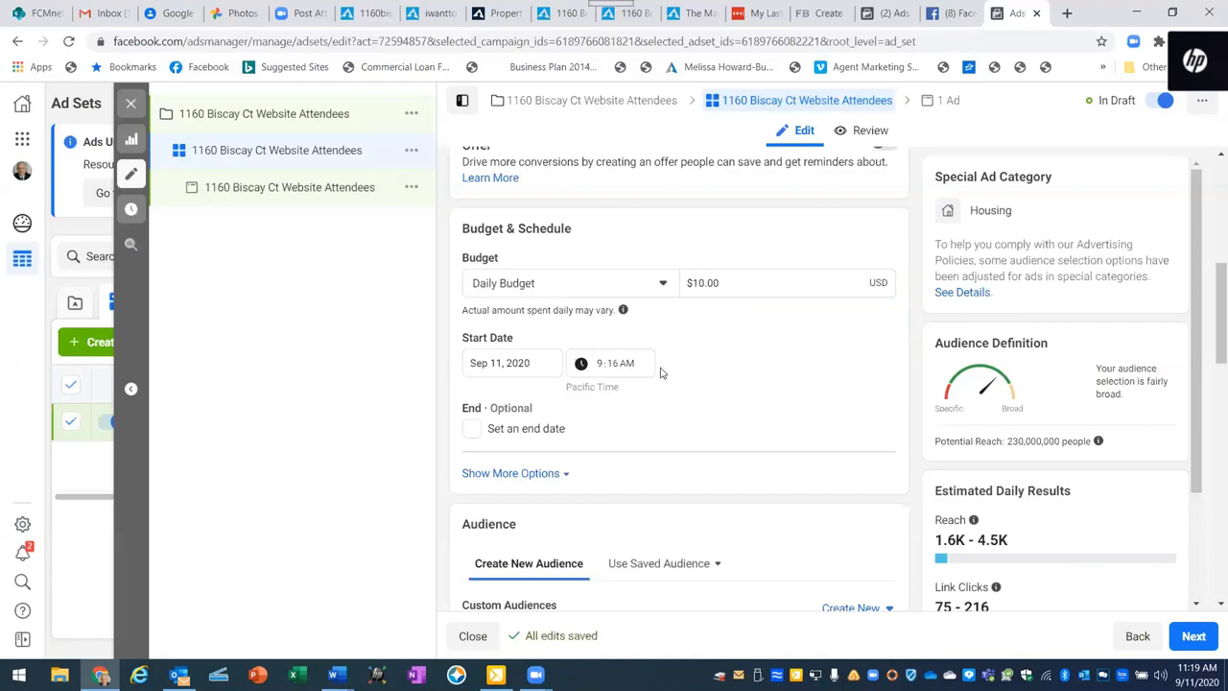
- Give the ad set an end date of September 18, 2020
scroll(684, 370, down, 1)
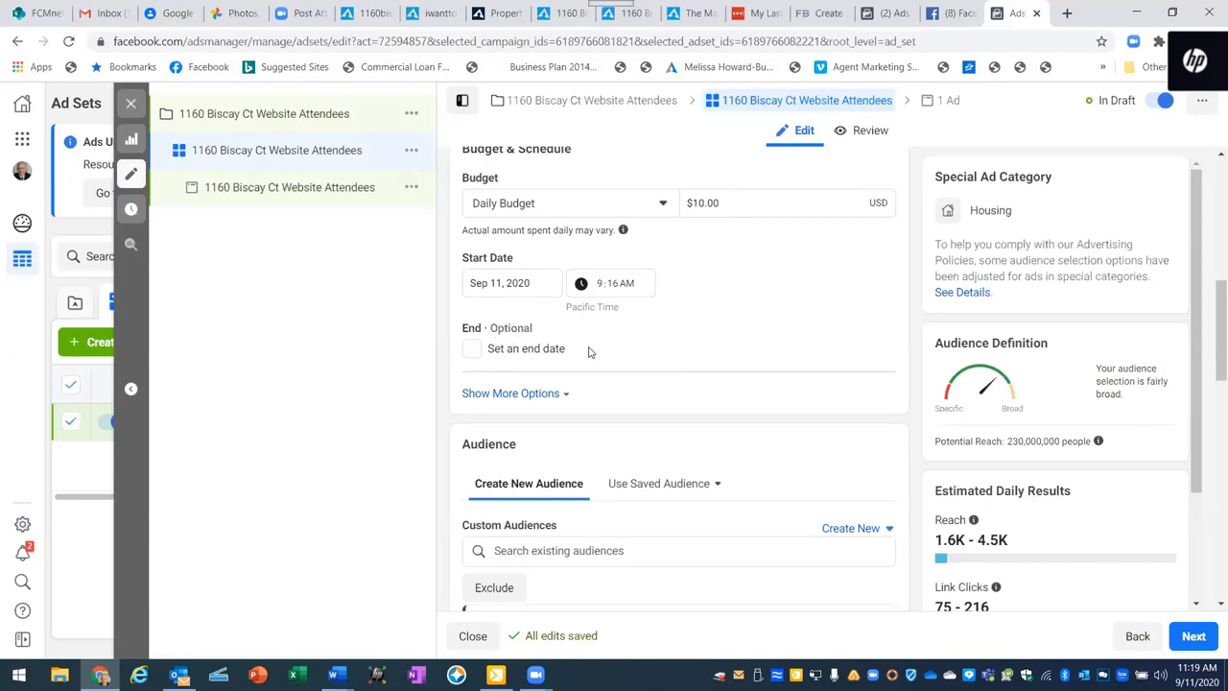
click(471, 351)
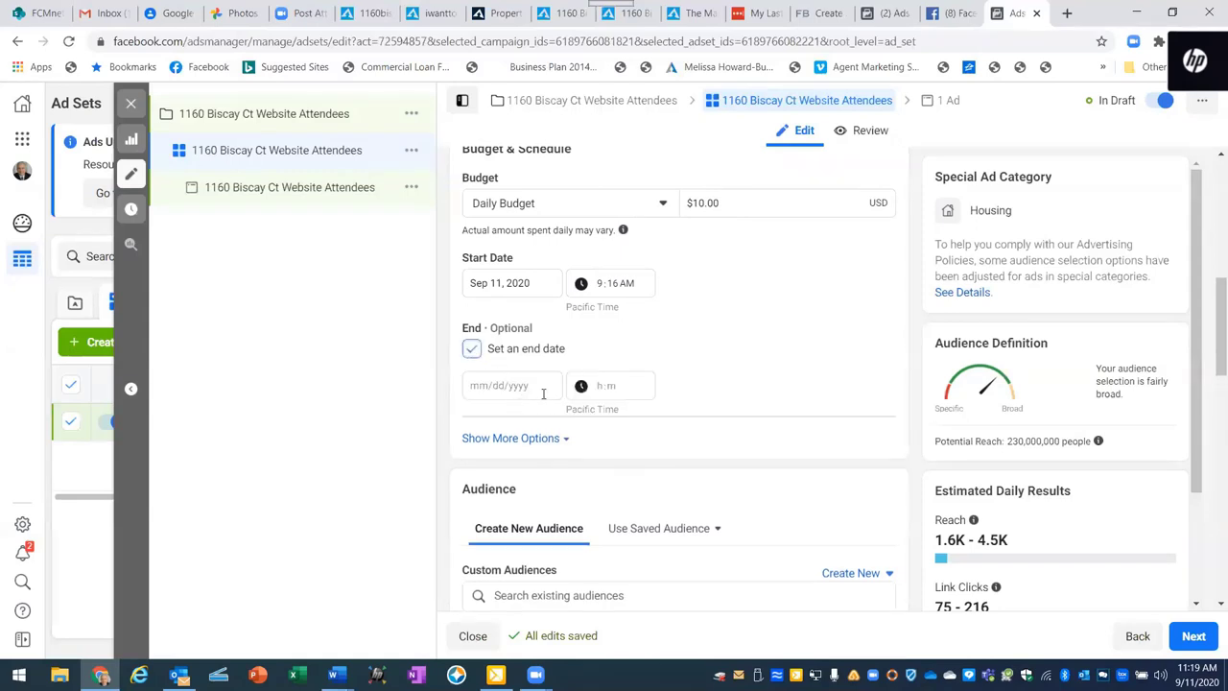
click(543, 389)
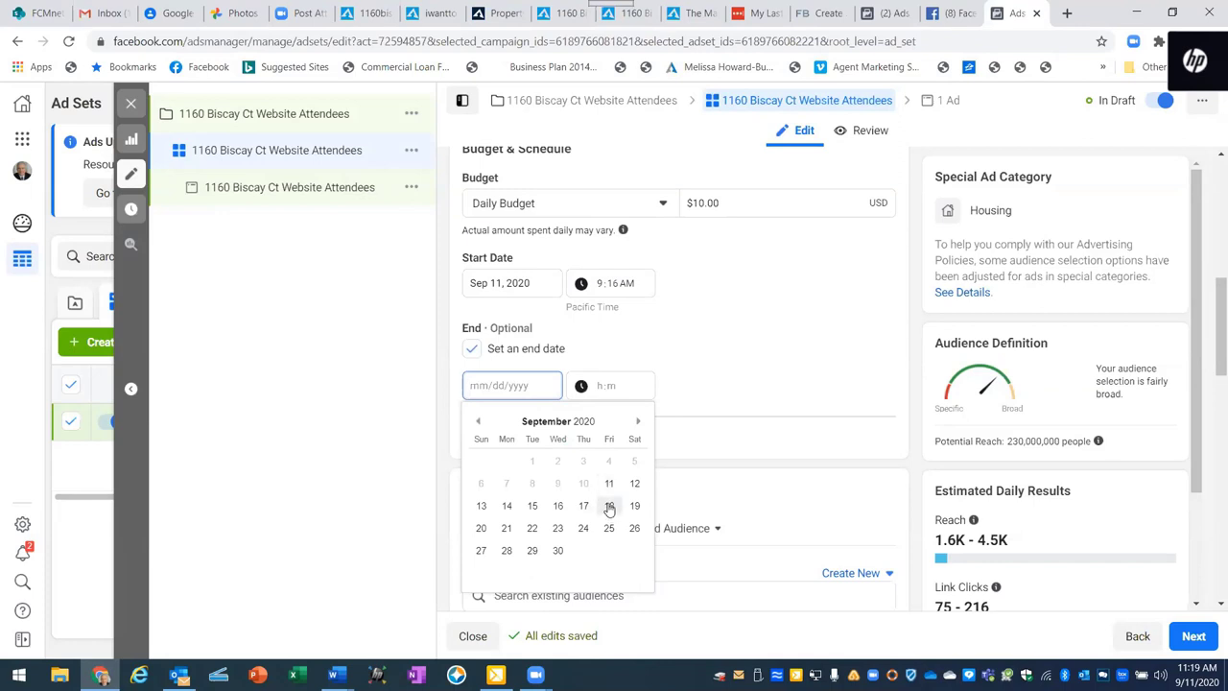
click(608, 509)
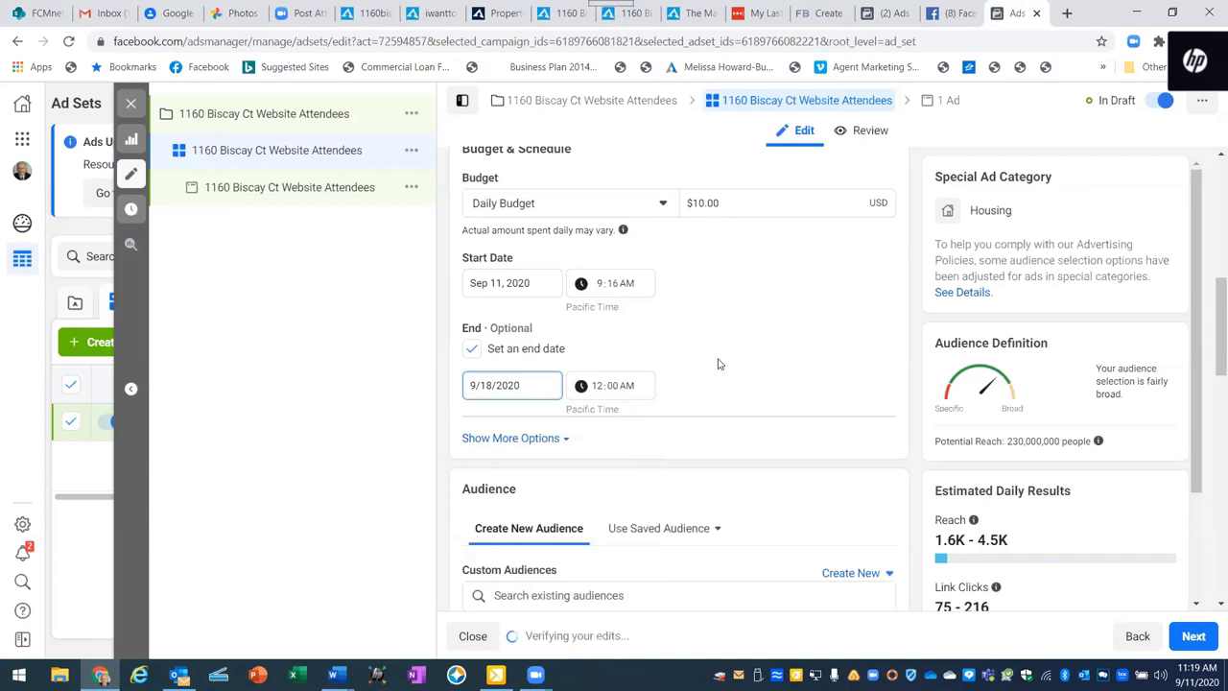
- Reveal Ad Scheduling under the schedule, confirming ads run all the time
scroll(719, 364, down, 1)
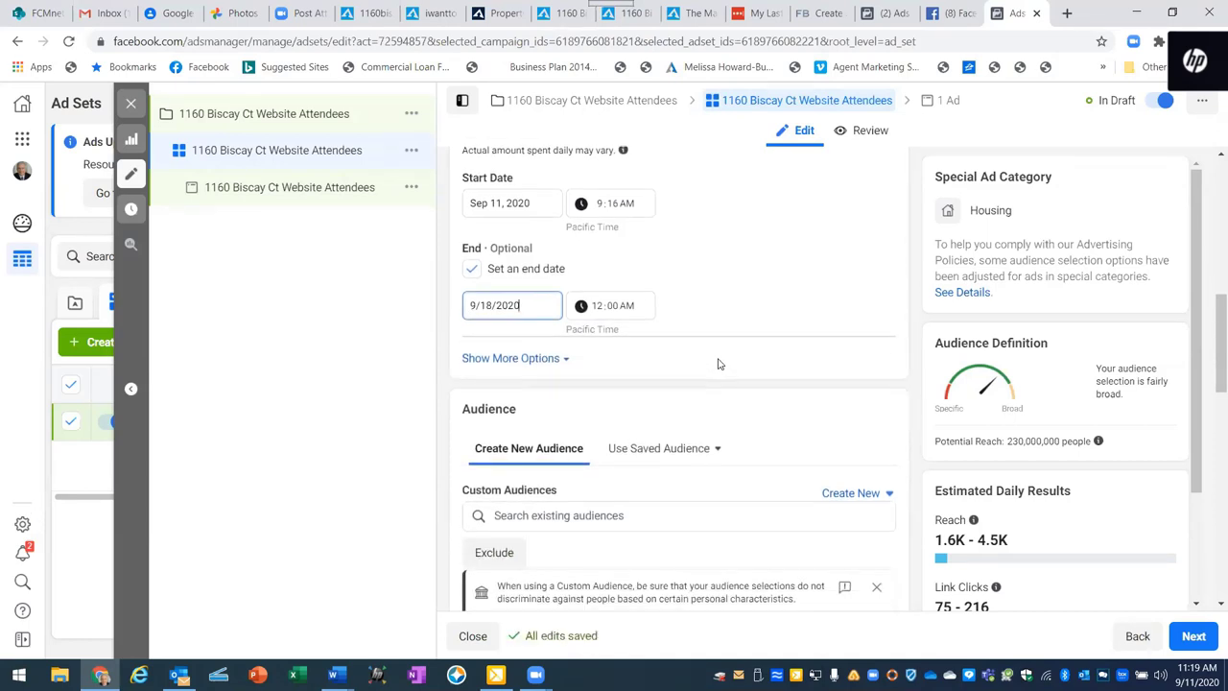
click(524, 361)
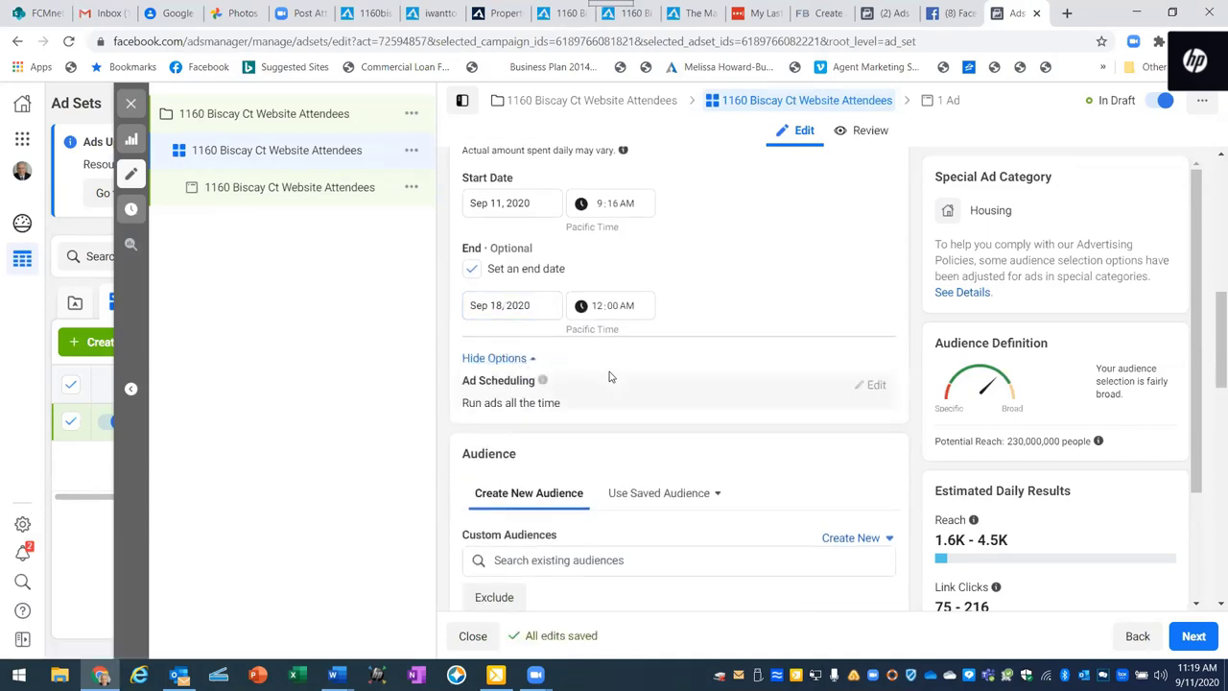
scroll(609, 376, down, 1)
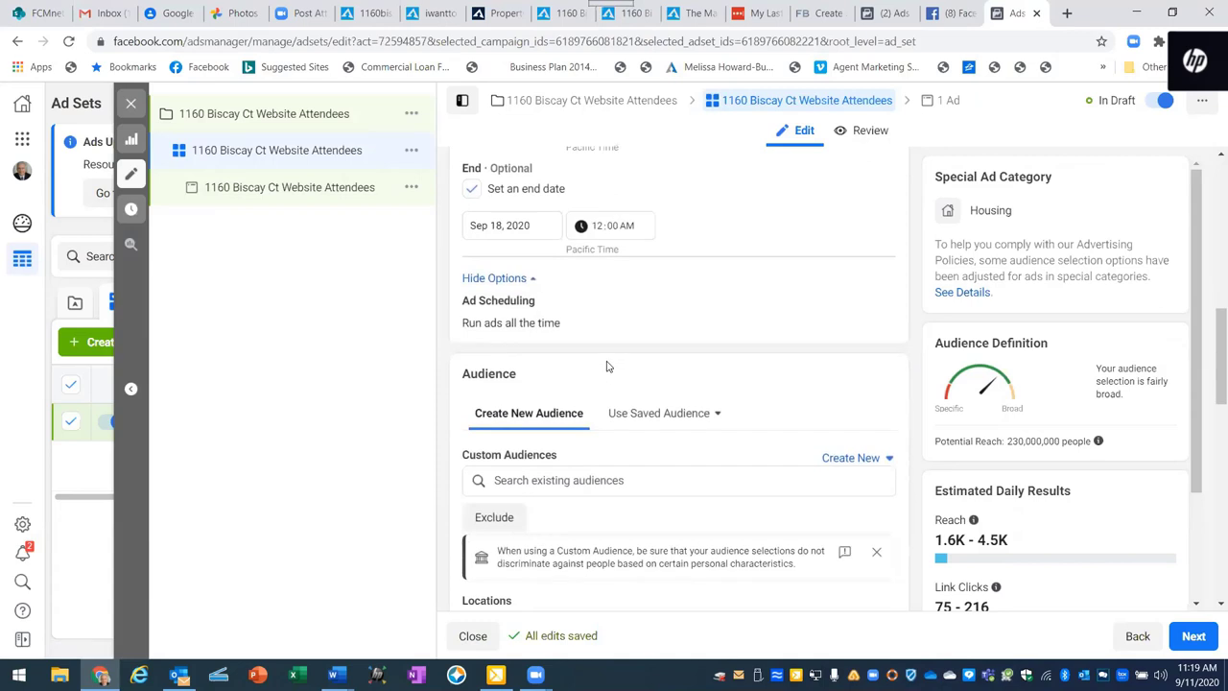
scroll(606, 336, down, 1)
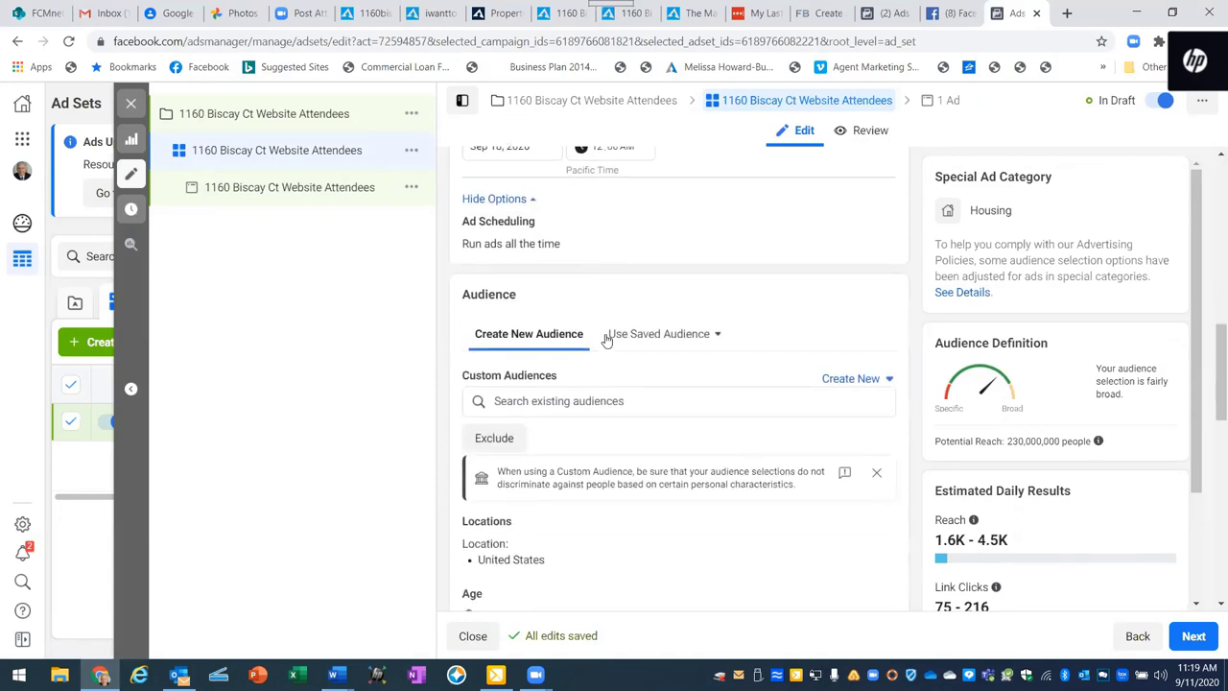
scroll(614, 346, up, 3)
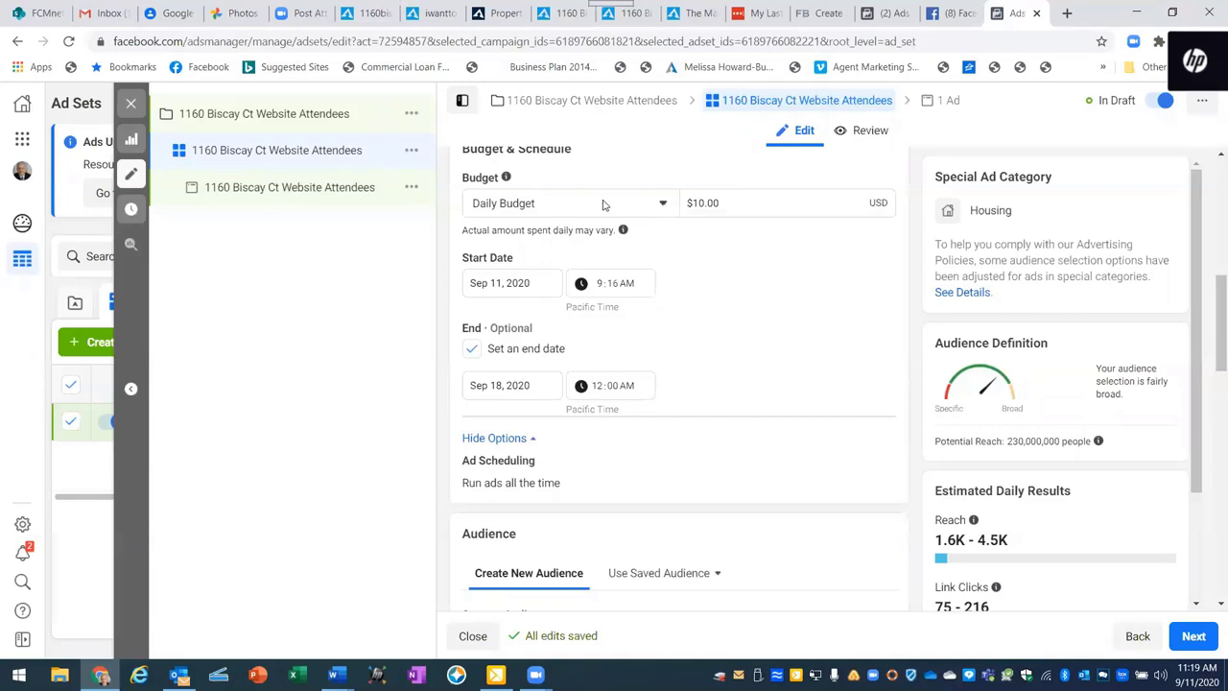
scroll(749, 422, down, 3)
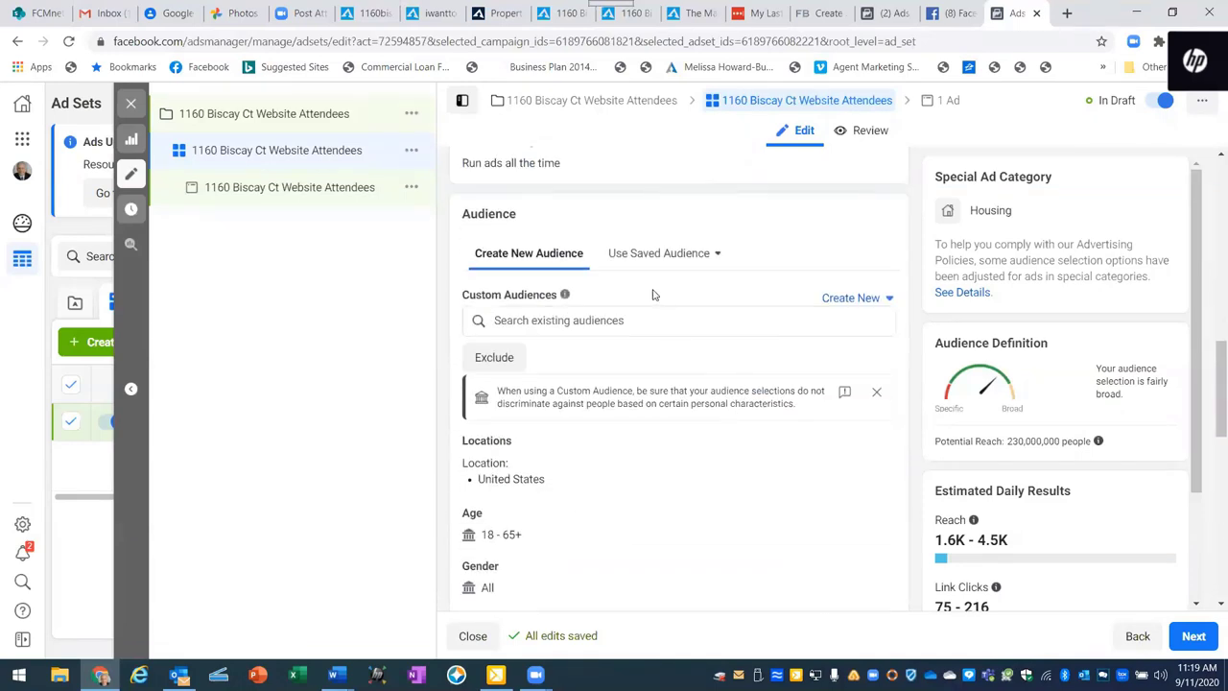
mouse_move(566, 293)
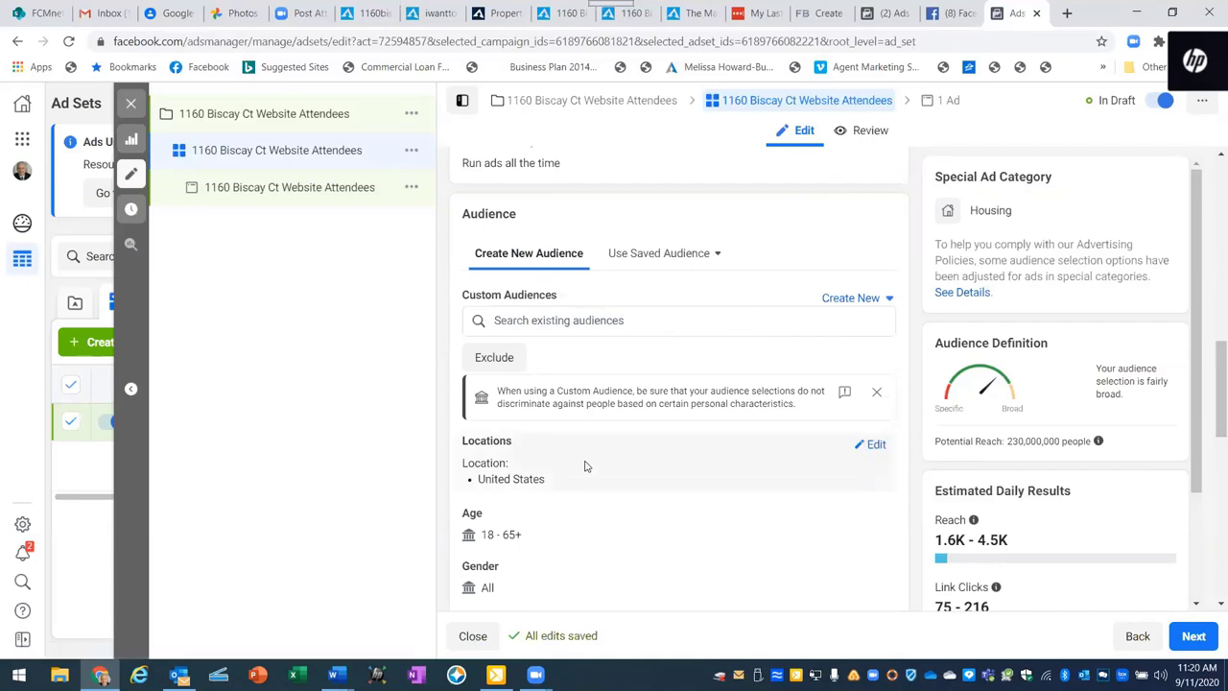
scroll(614, 471, down, 1)
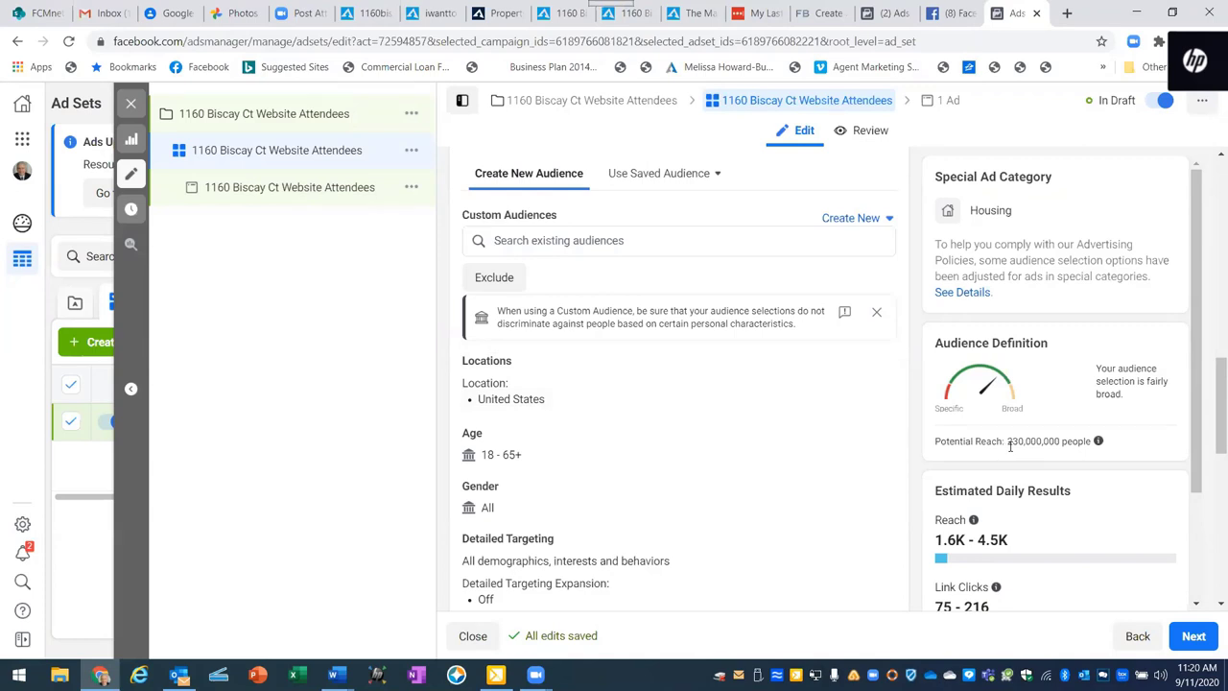
drag(1006, 441, 1090, 445)
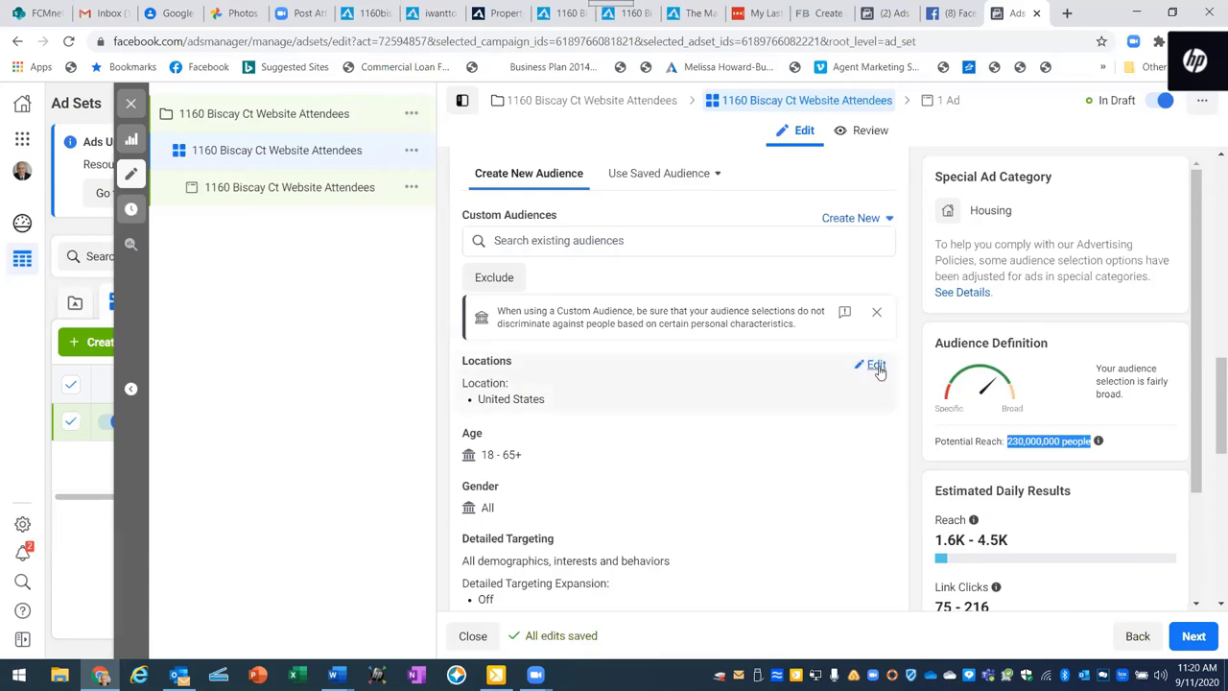
- Replace the United States location with Aurora, Illinois at a +15 mi radius
click(877, 367)
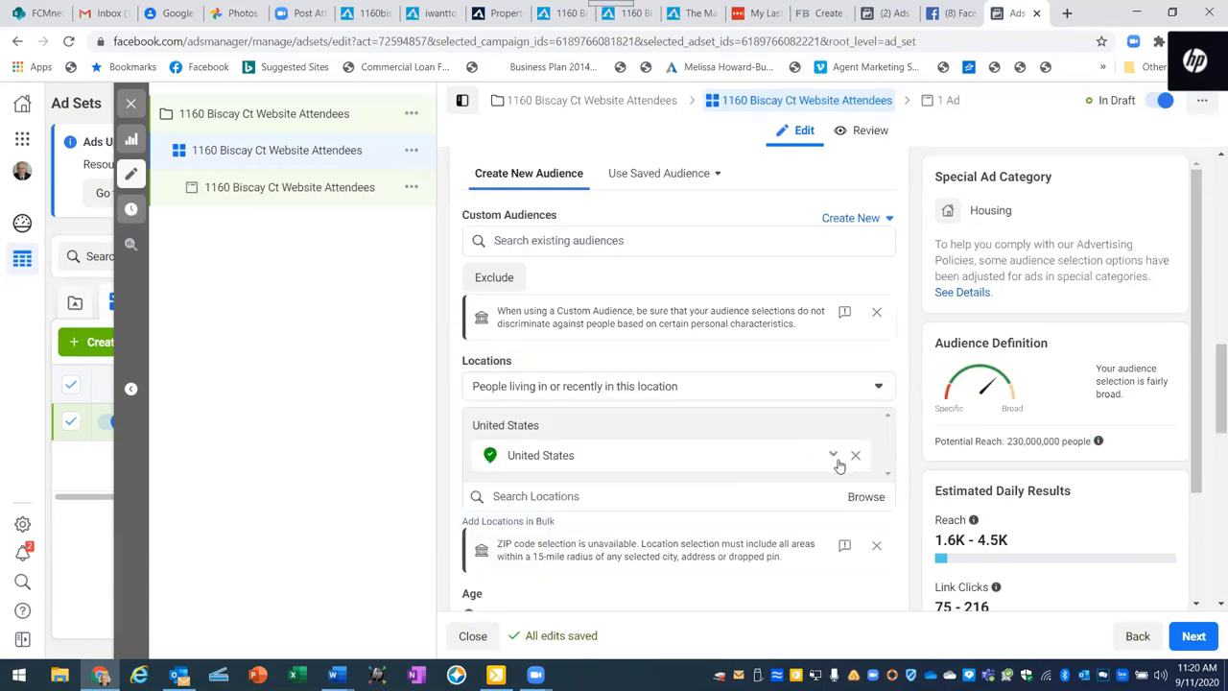
click(855, 458)
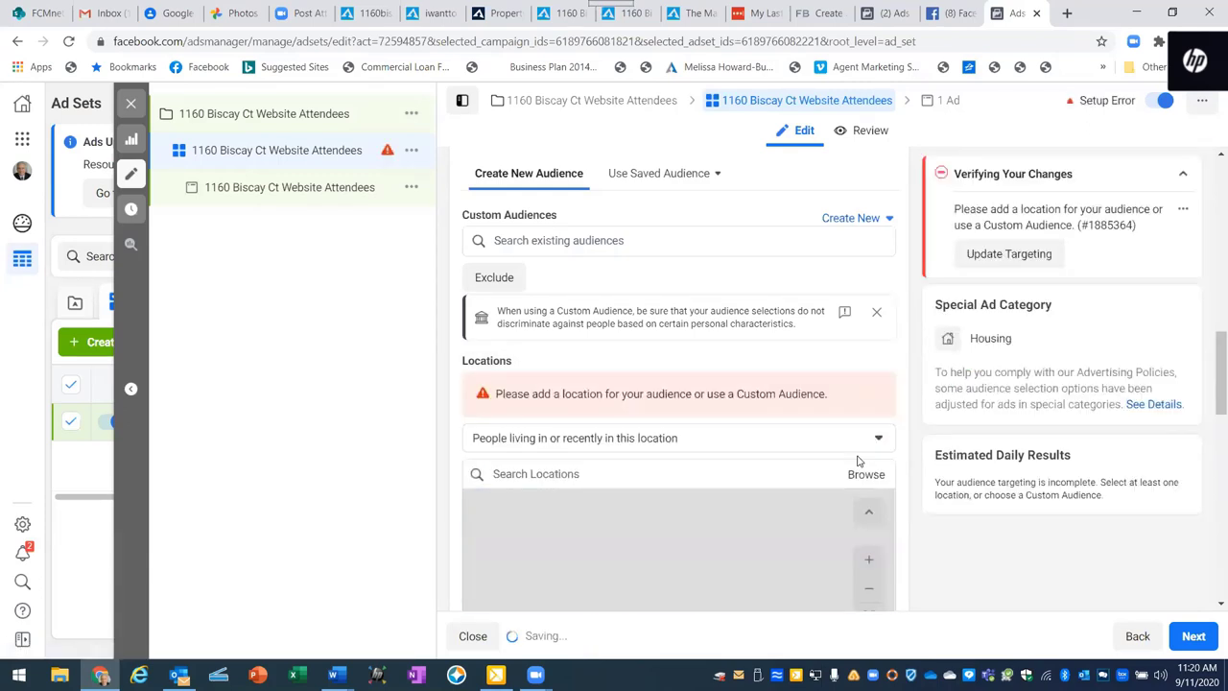
click(542, 474)
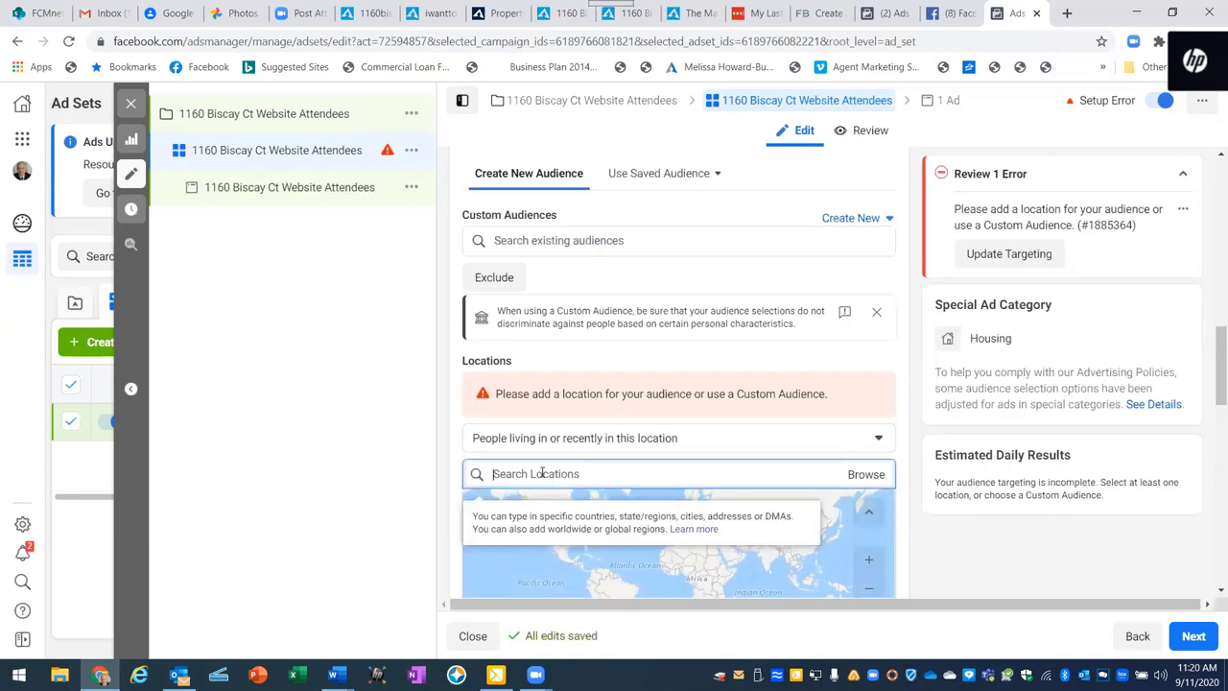
text(Aurora)
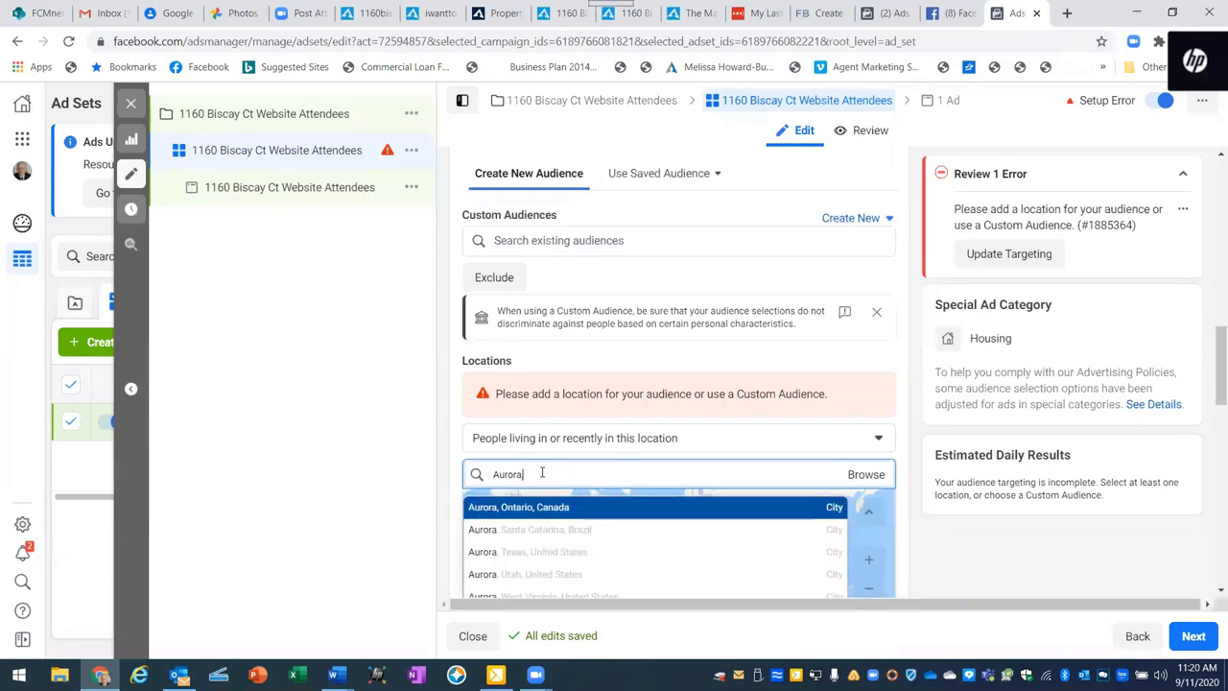
text(, IL)
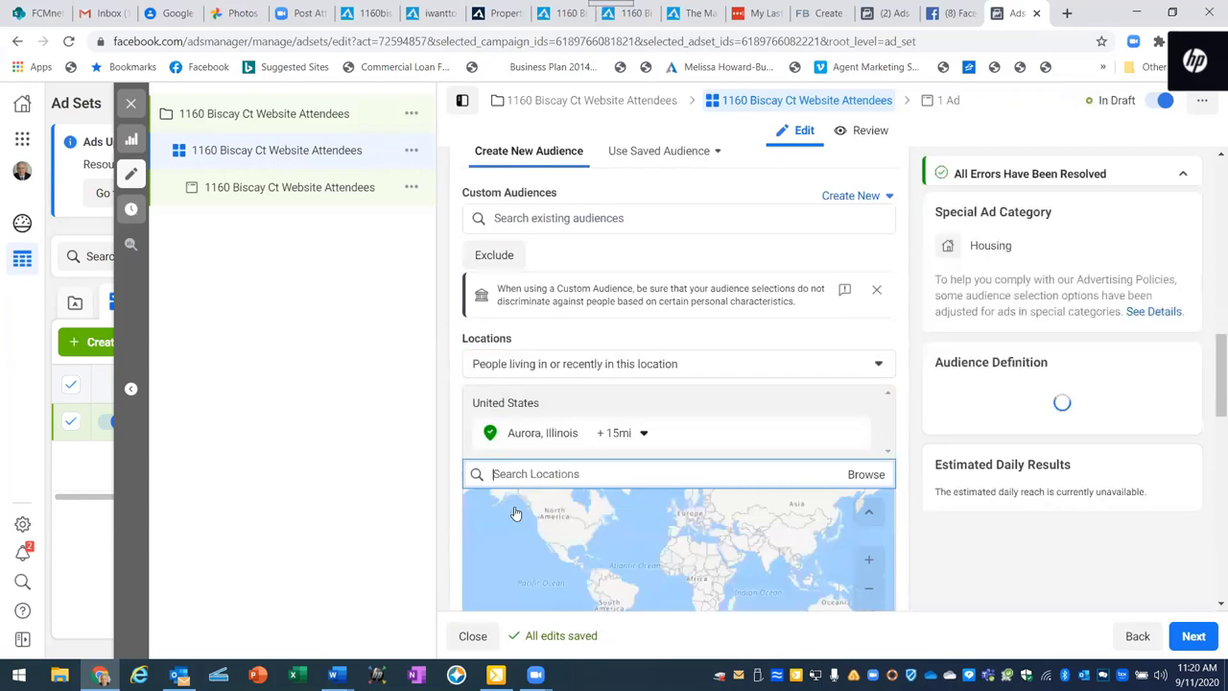
click(514, 509)
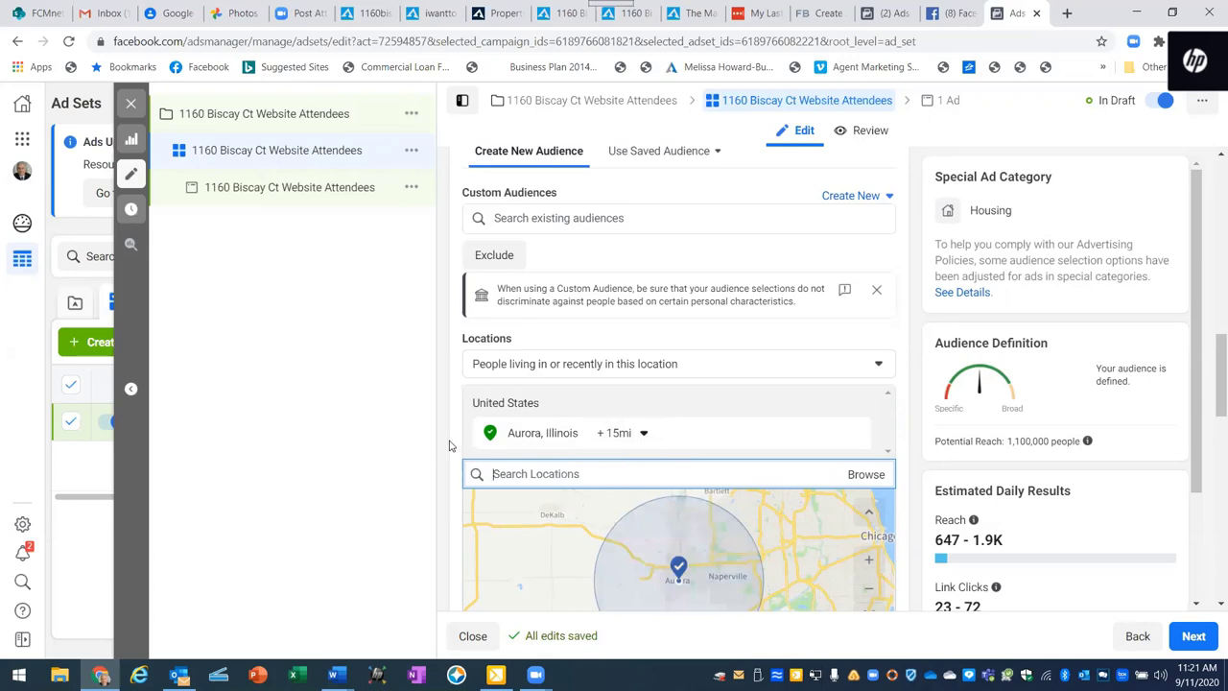
- Drop a 15 mi pin near Chicago at (41.8589, -87.8439), reaching 4,900,000 people
scroll(445, 448, down, 2)
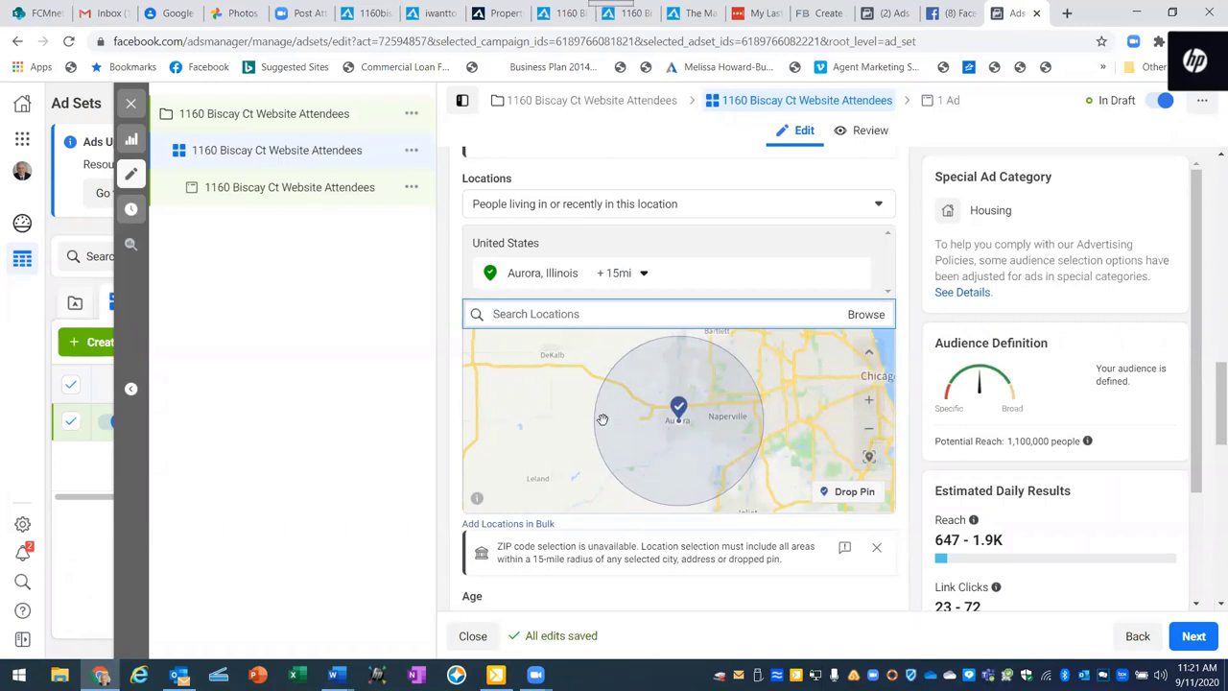
click(826, 495)
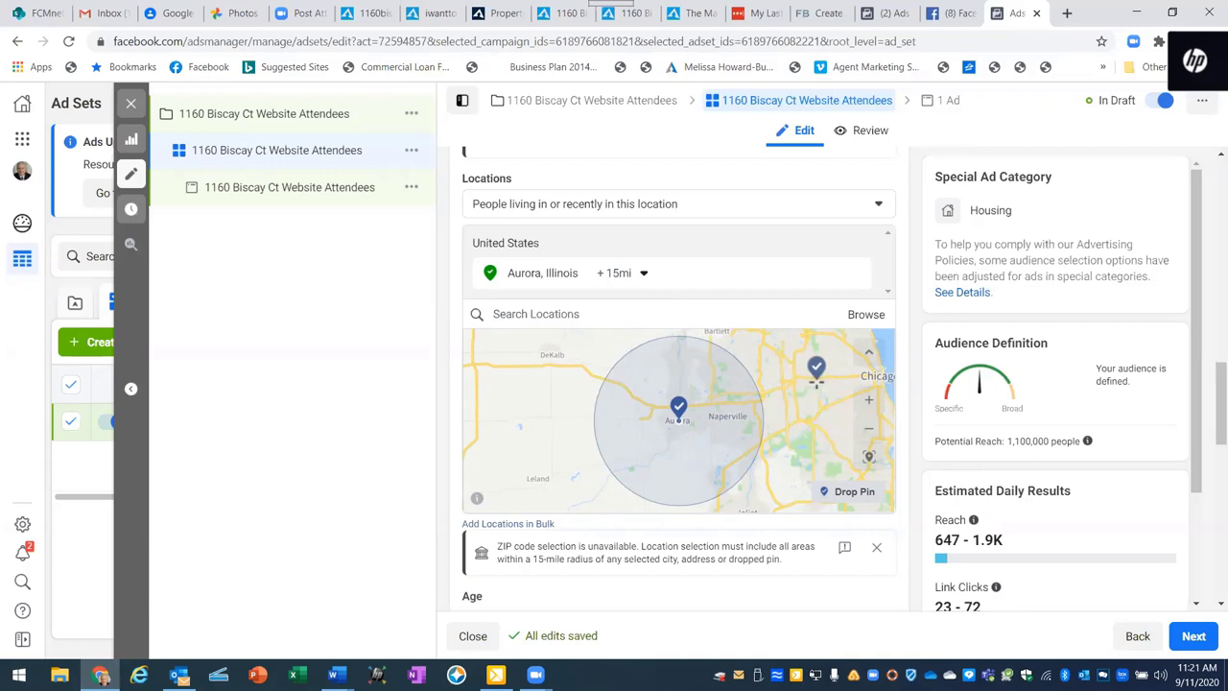
click(816, 374)
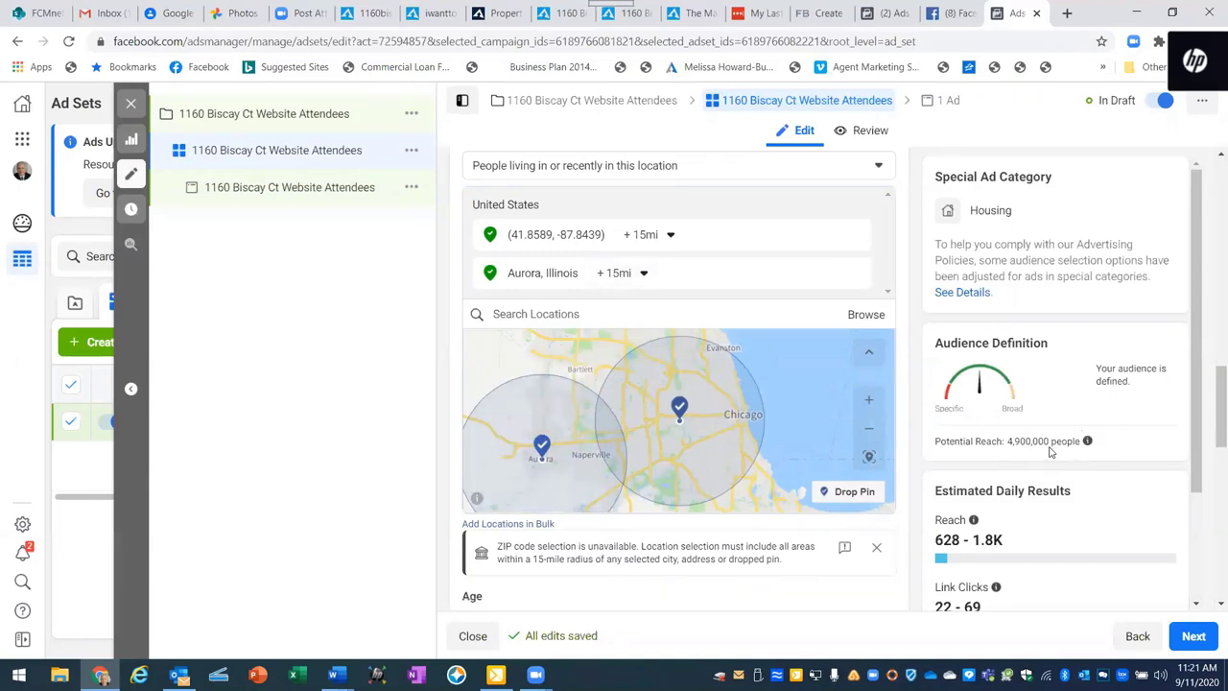
drag(1050, 444, 1005, 444)
scroll(608, 442, down, 3)
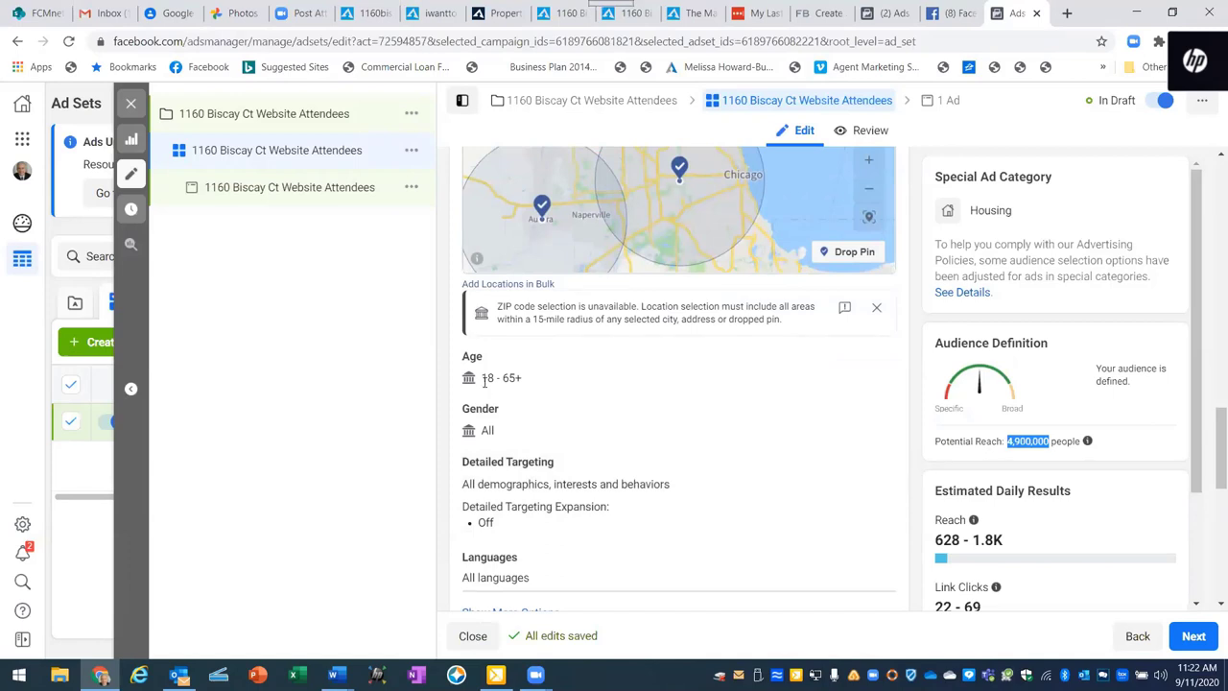
mouse_move(464, 387)
mouse_move(530, 436)
scroll(562, 432, down, 2)
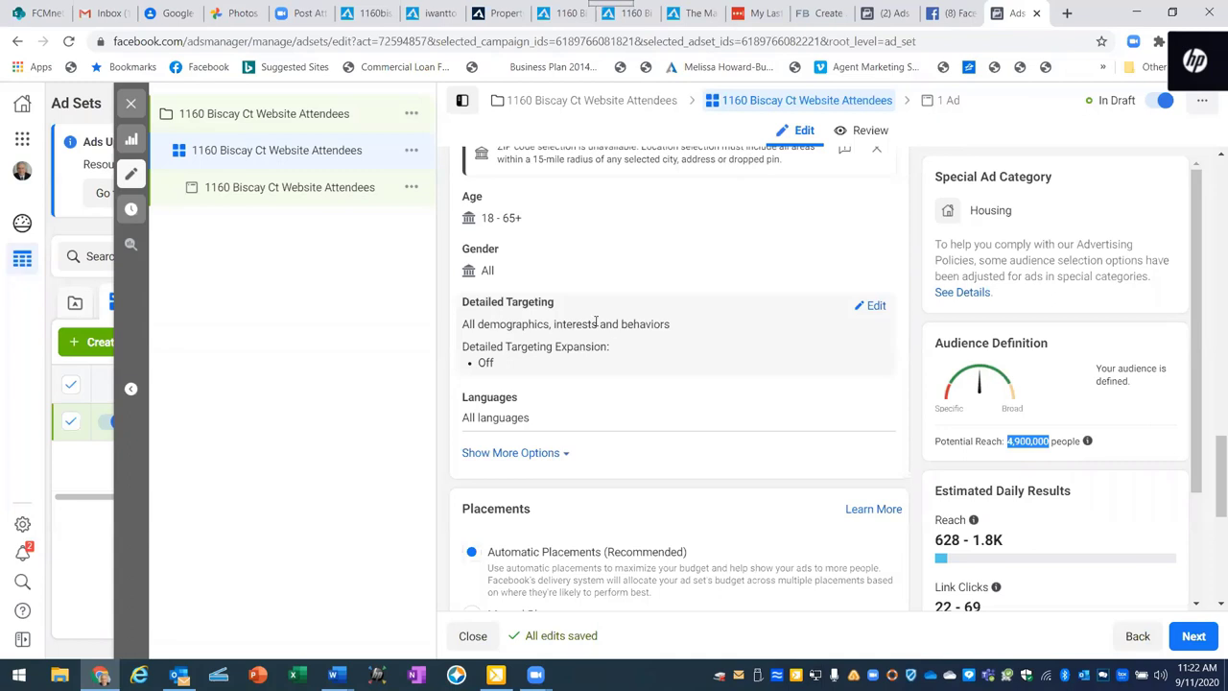
scroll(596, 324, down, 2)
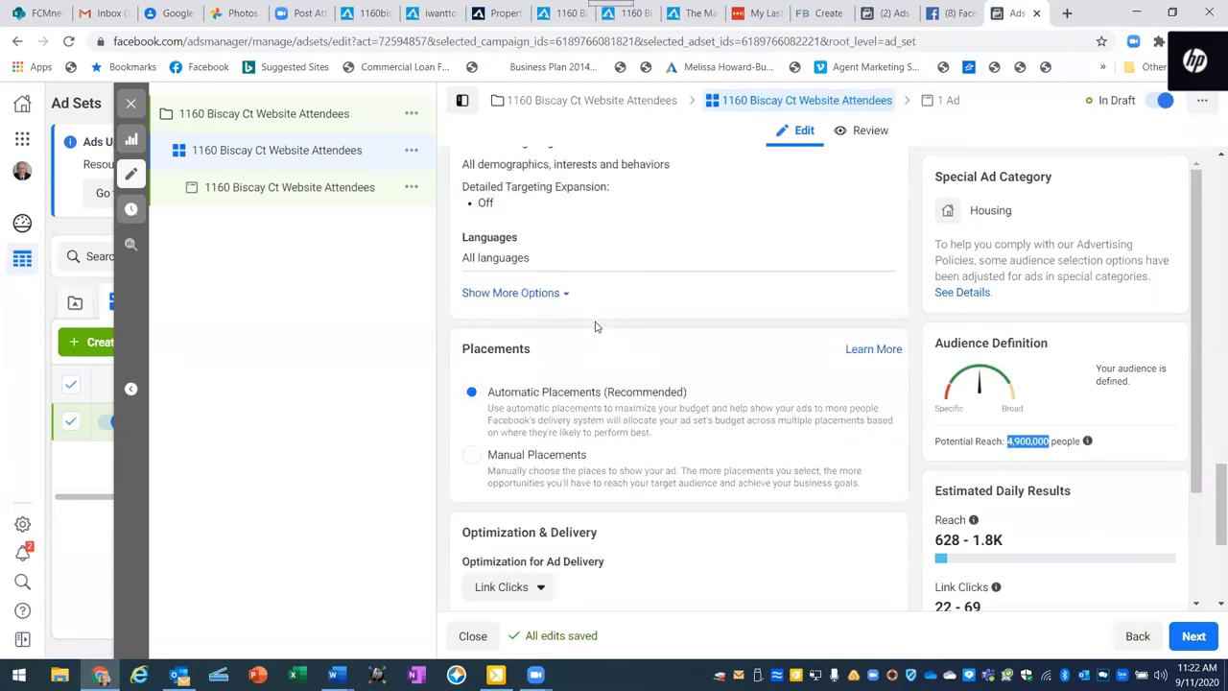
scroll(595, 326, down, 2)
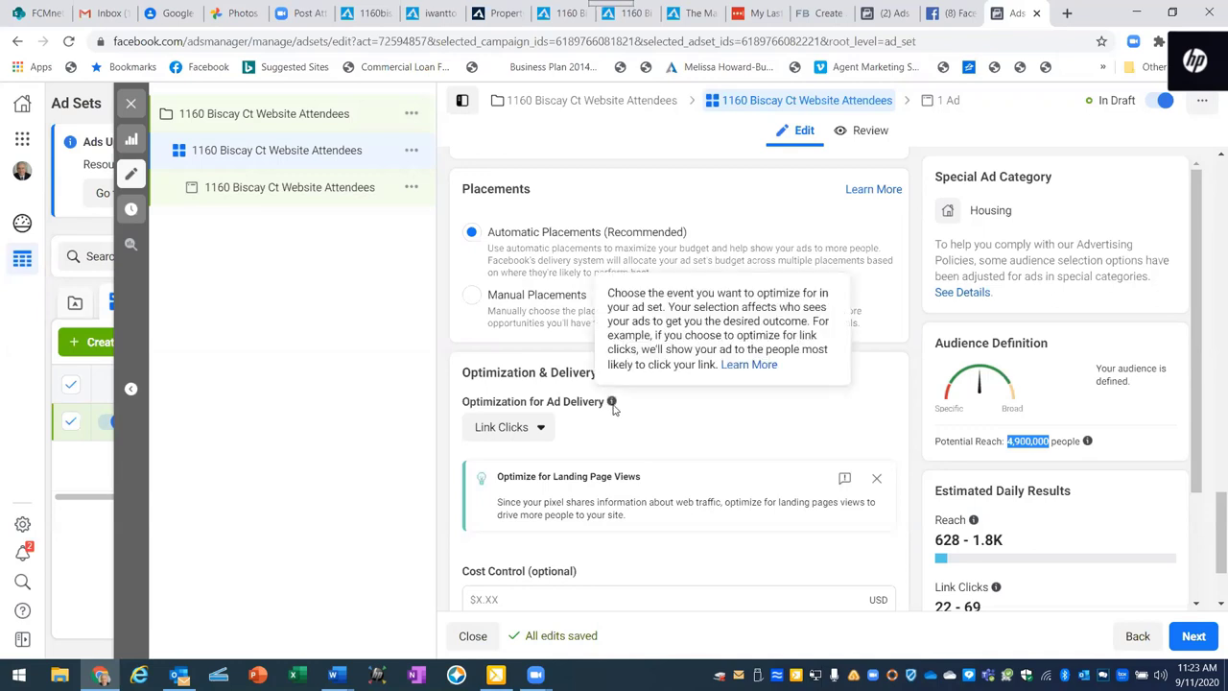
scroll(652, 410, down, 1)
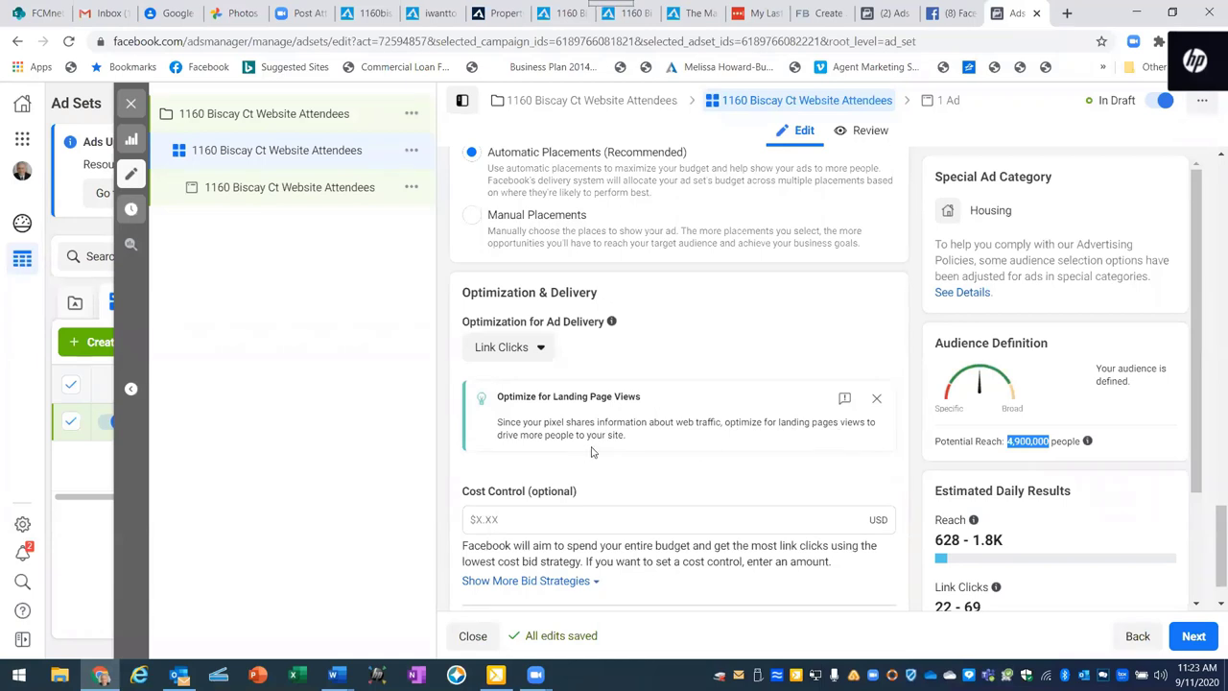
- Optimize ad delivery for Landing Page Views and continue to the ad-level setup
click(540, 351)
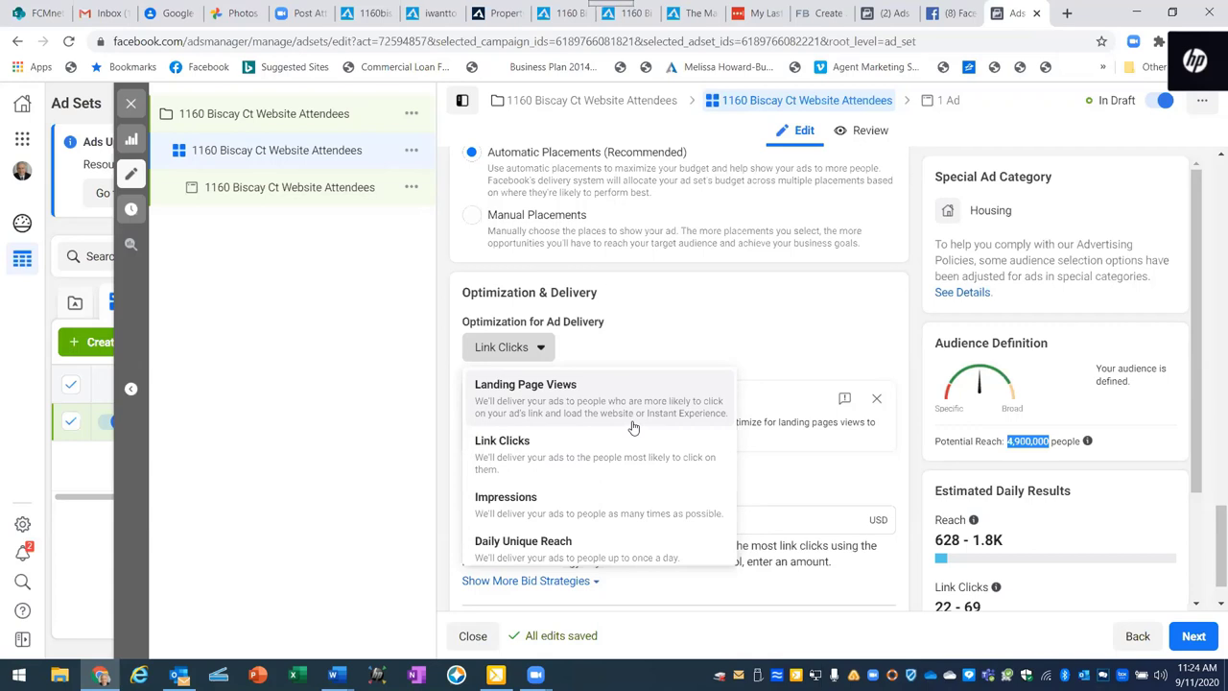
click(526, 383)
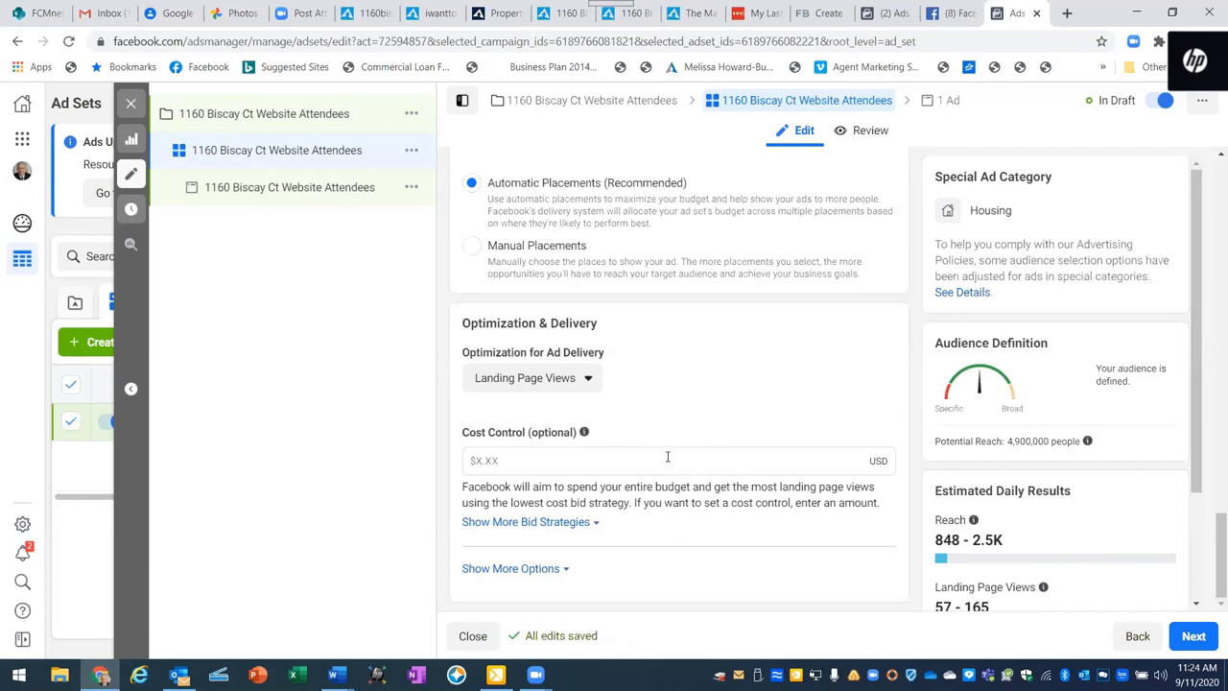
click(547, 568)
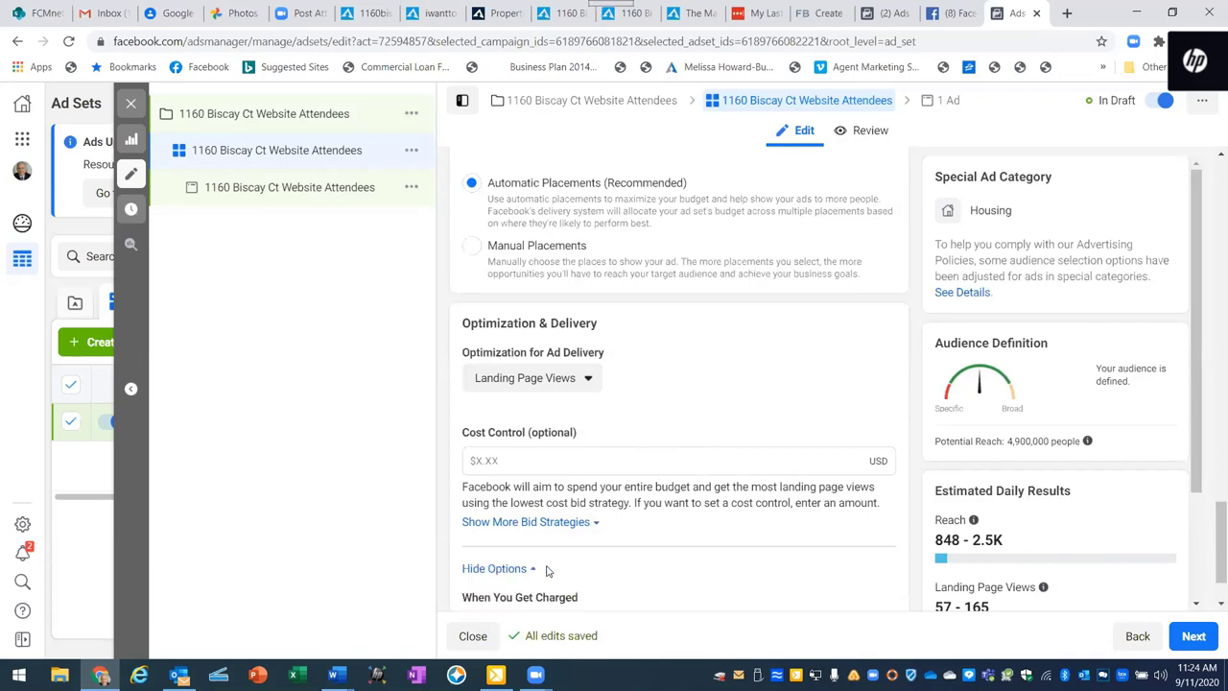
scroll(607, 575, down, 1)
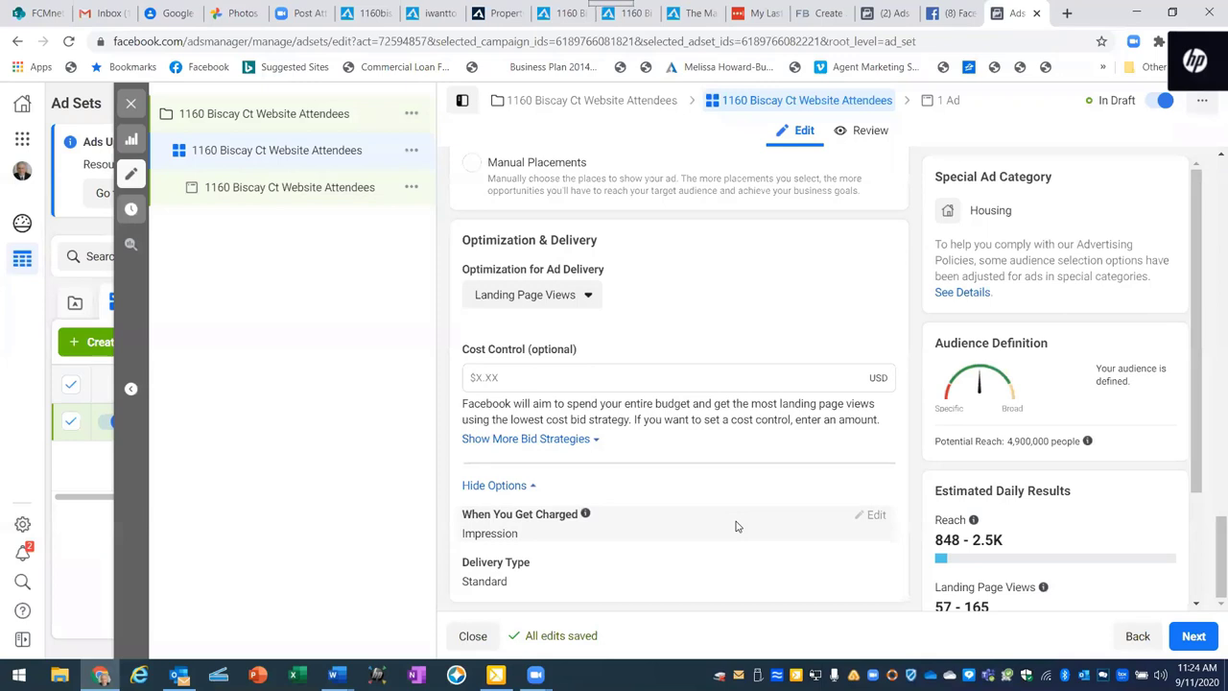
click(1194, 637)
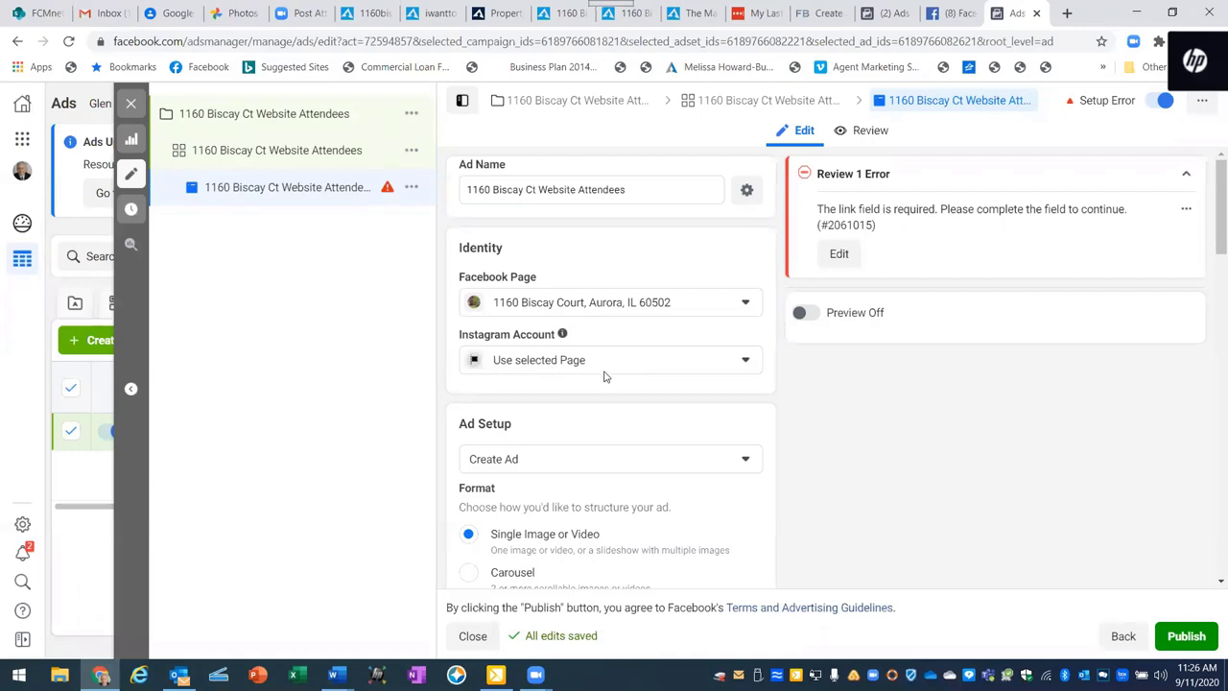
- Keep the Facebook Page as the Instagram identity and scroll down to the empty Ad Creative fields
click(745, 363)
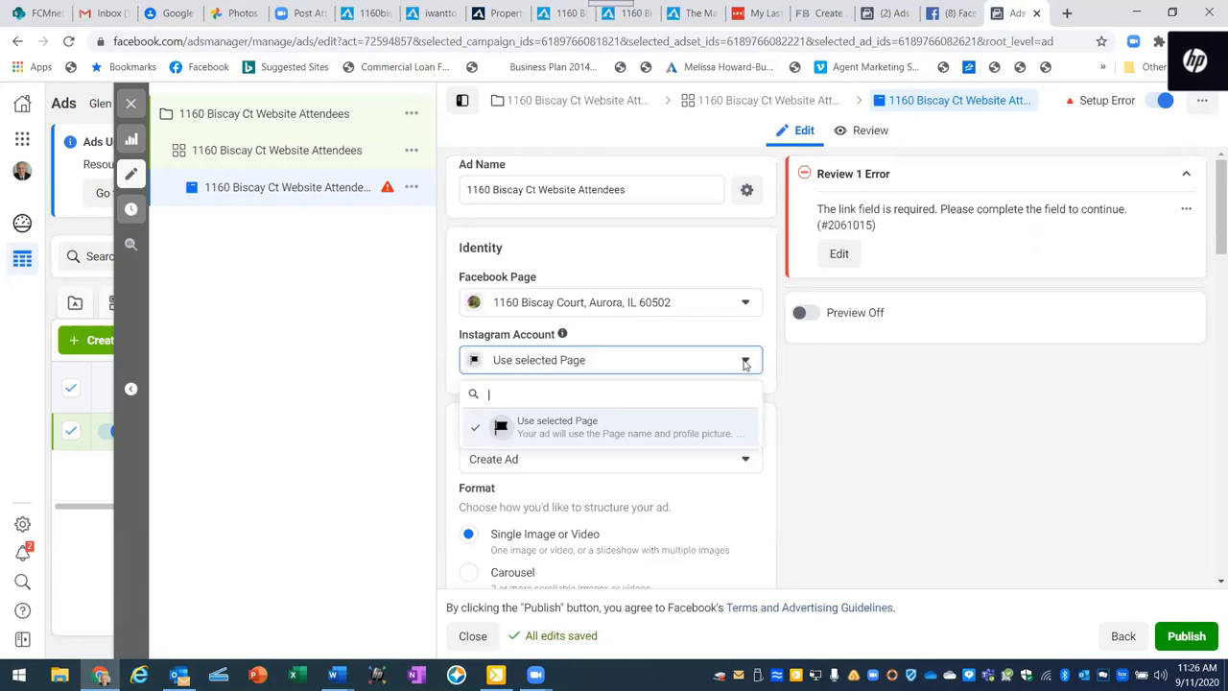
click(745, 363)
scroll(833, 422, down, 1)
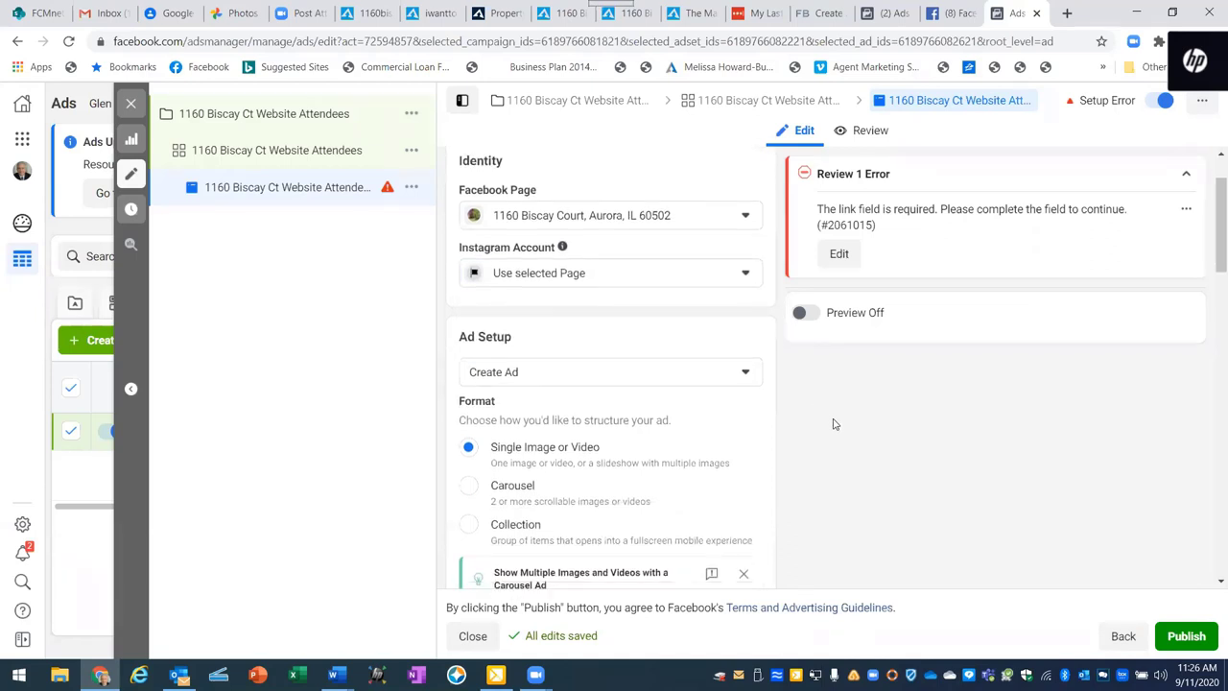
scroll(833, 424, down, 2)
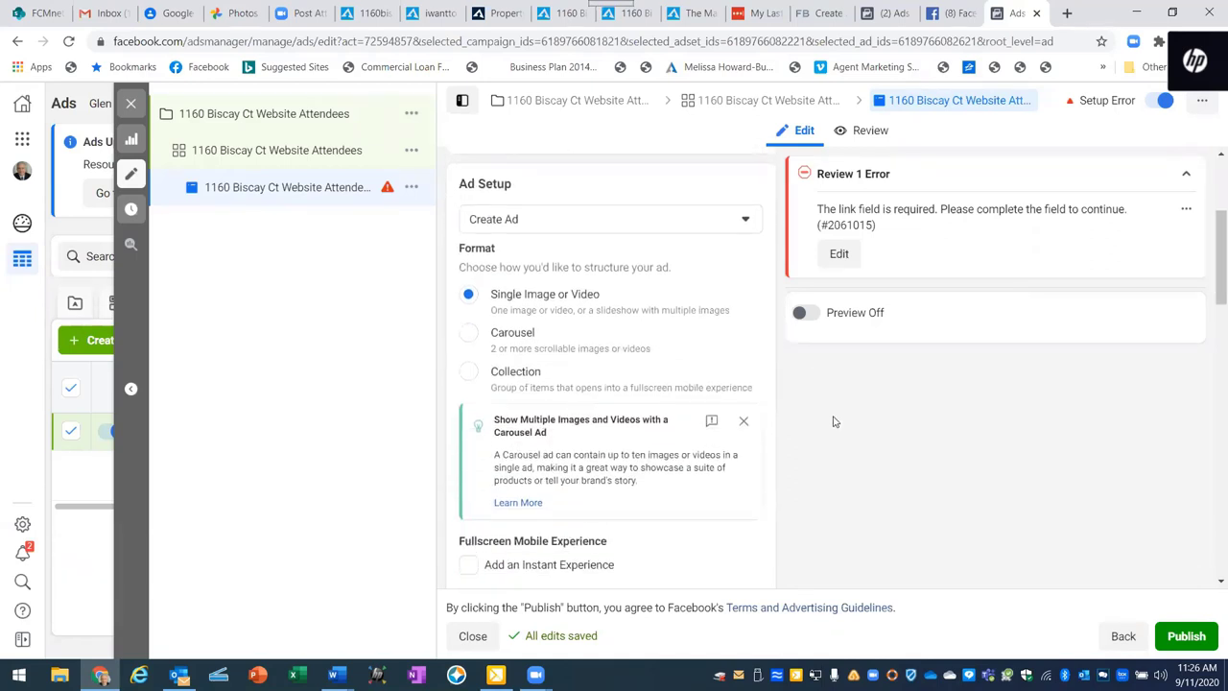
scroll(833, 422, down, 1)
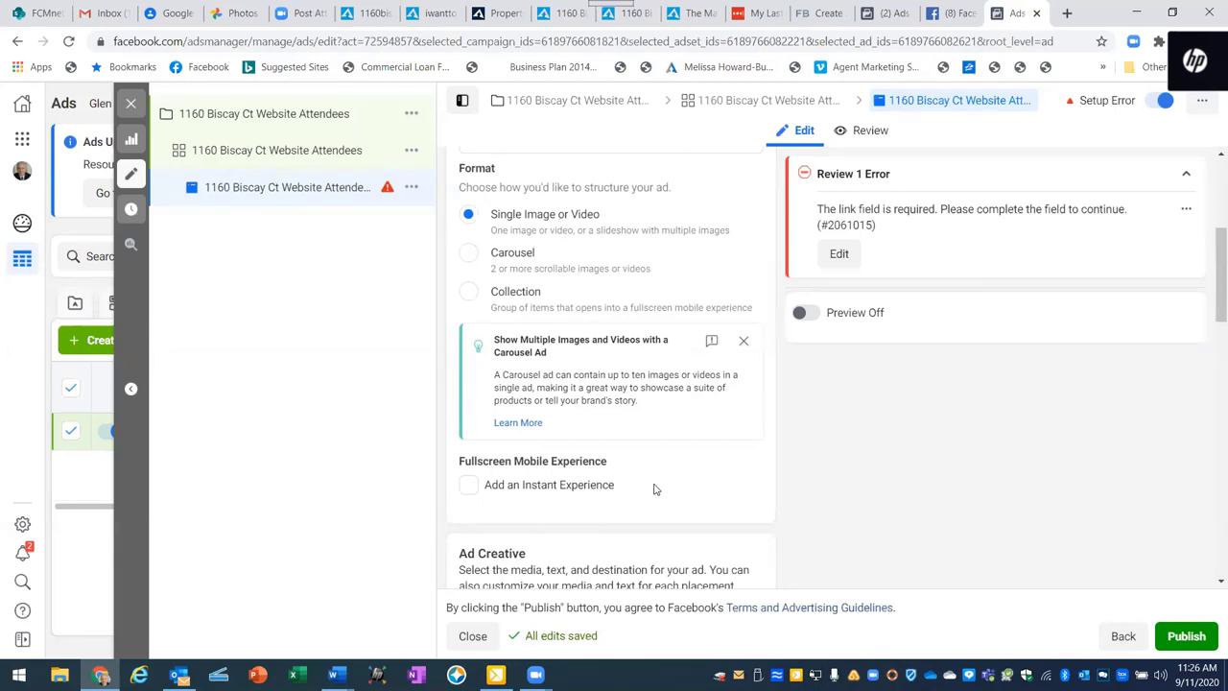
scroll(655, 488, down, 2)
scroll(656, 488, down, 2)
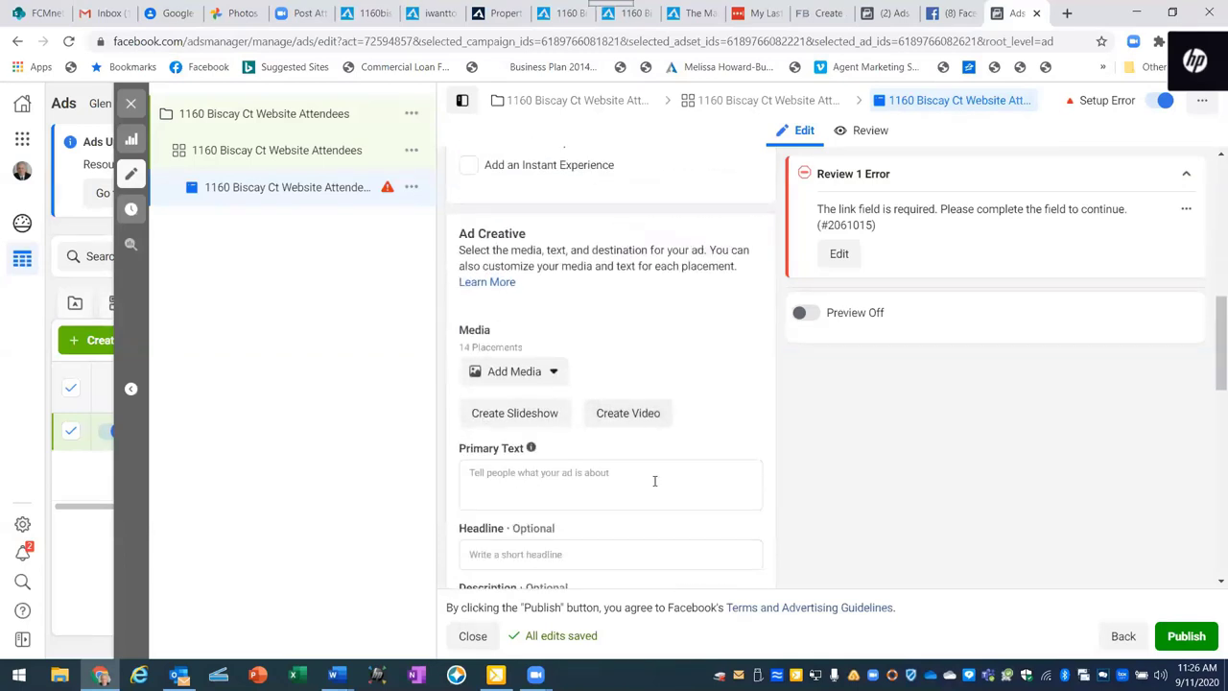
- Choose Add Image under Add Media to open the Select Images dialog
click(536, 375)
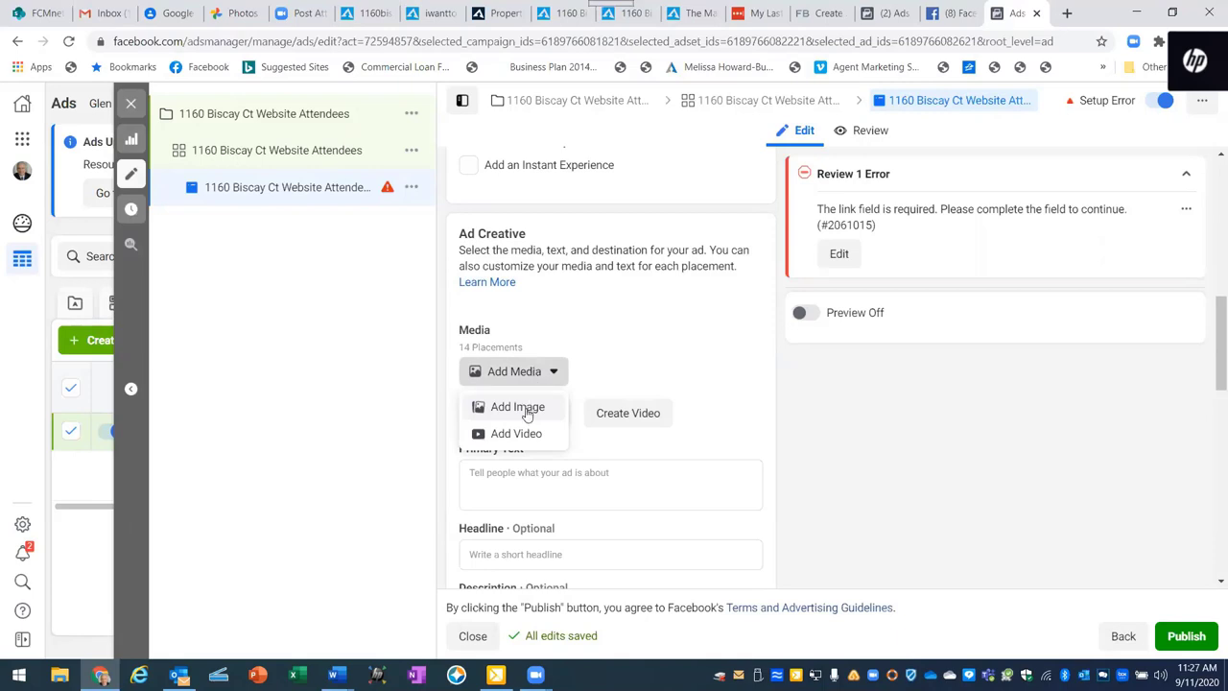
click(526, 410)
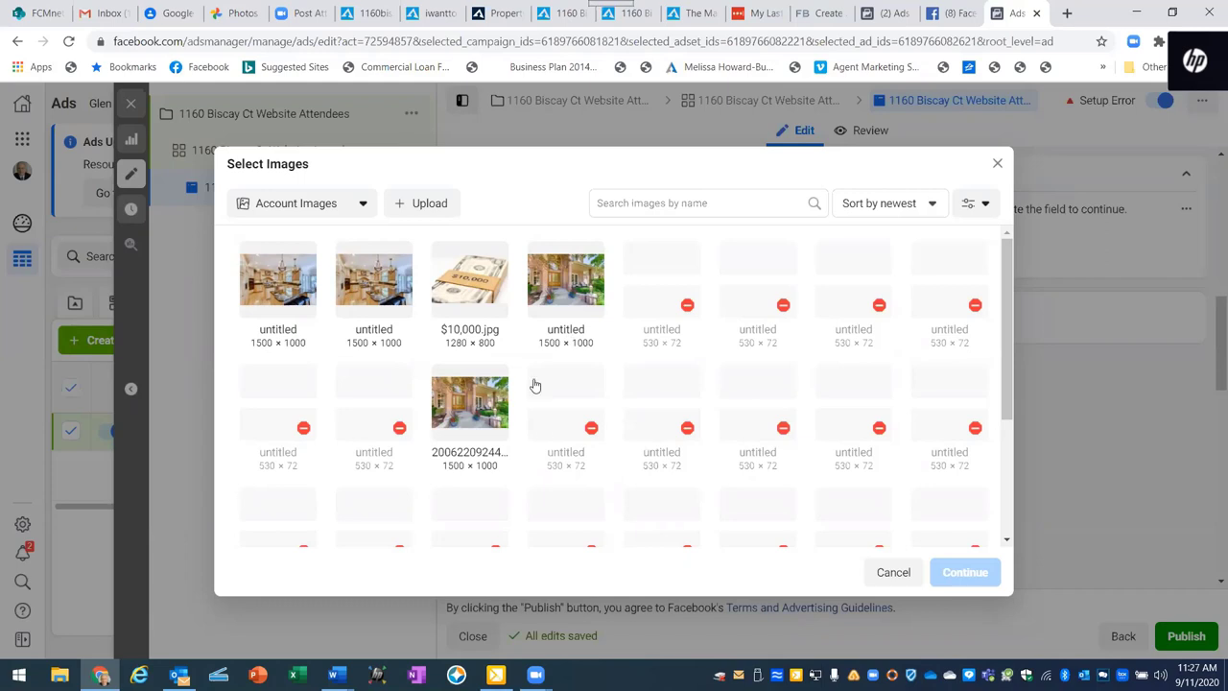
- Start an image upload from the Desktop, then cancel without uploading anything
click(428, 204)
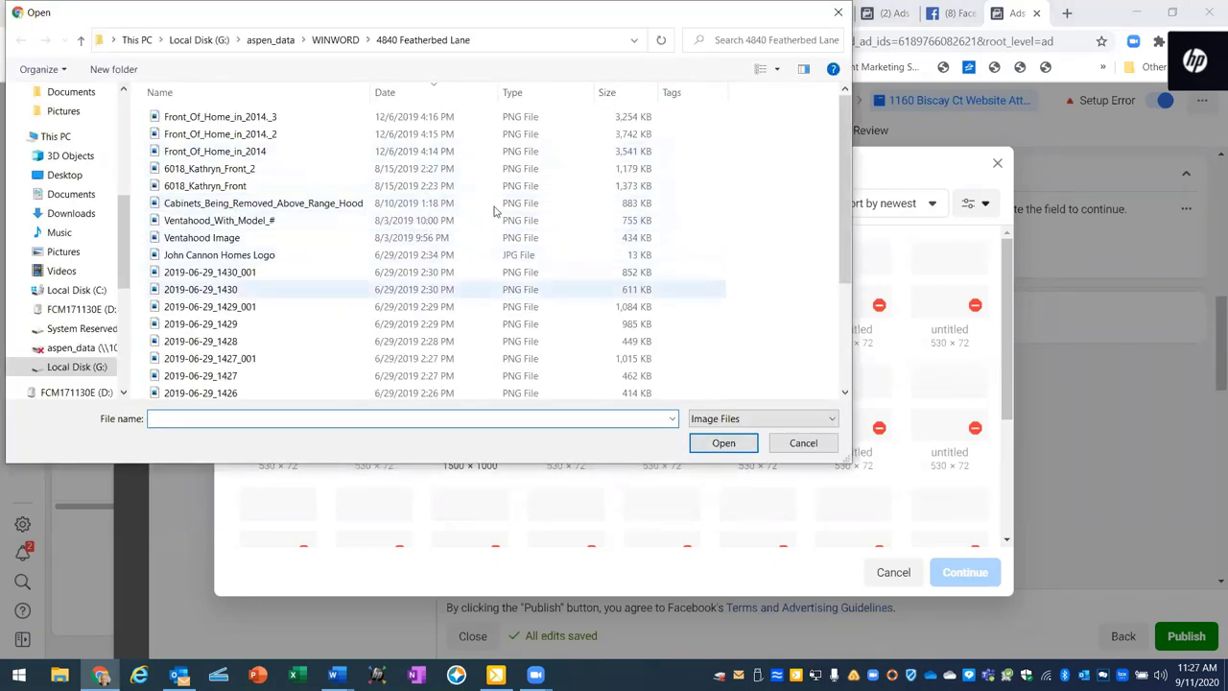
click(86, 177)
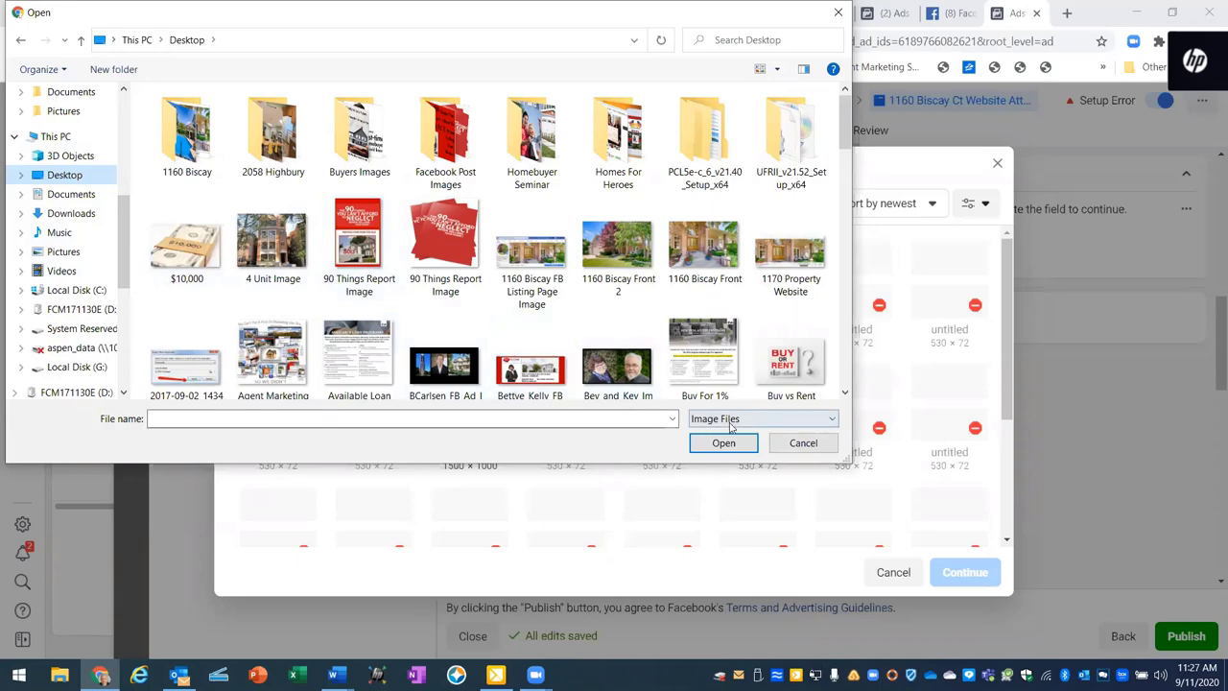
click(803, 443)
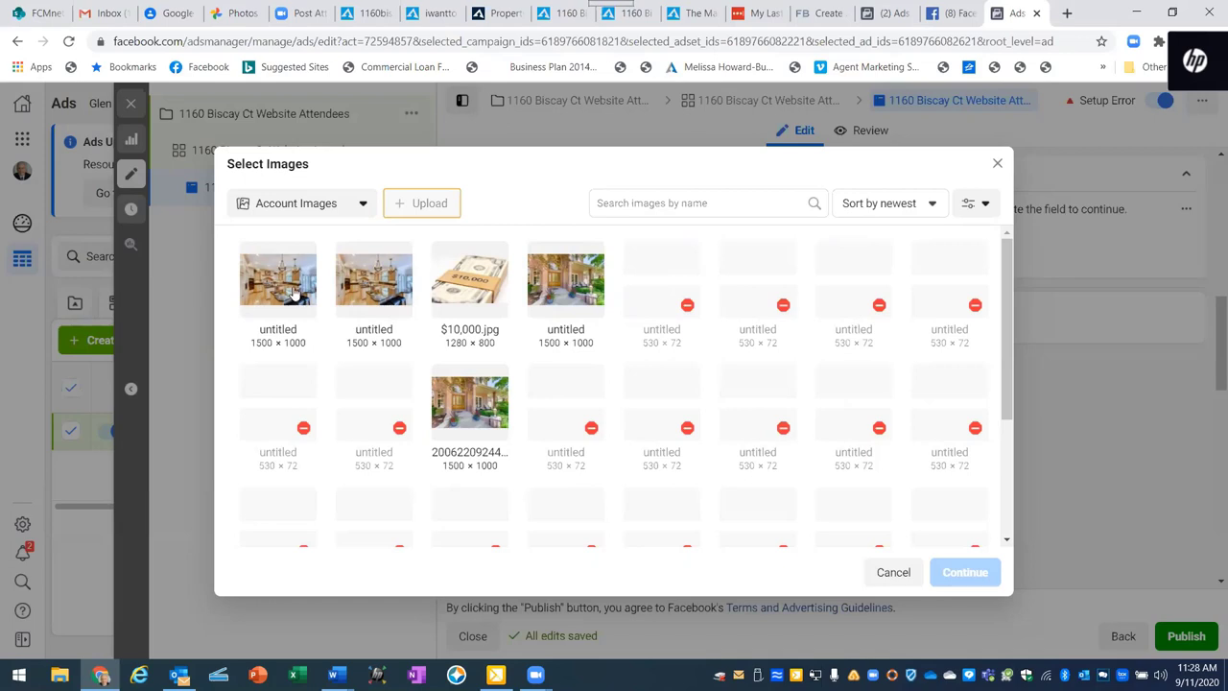
- Select the first untitled 1500 × 1000 kitchen photo and confirm it as the ad's image
click(296, 298)
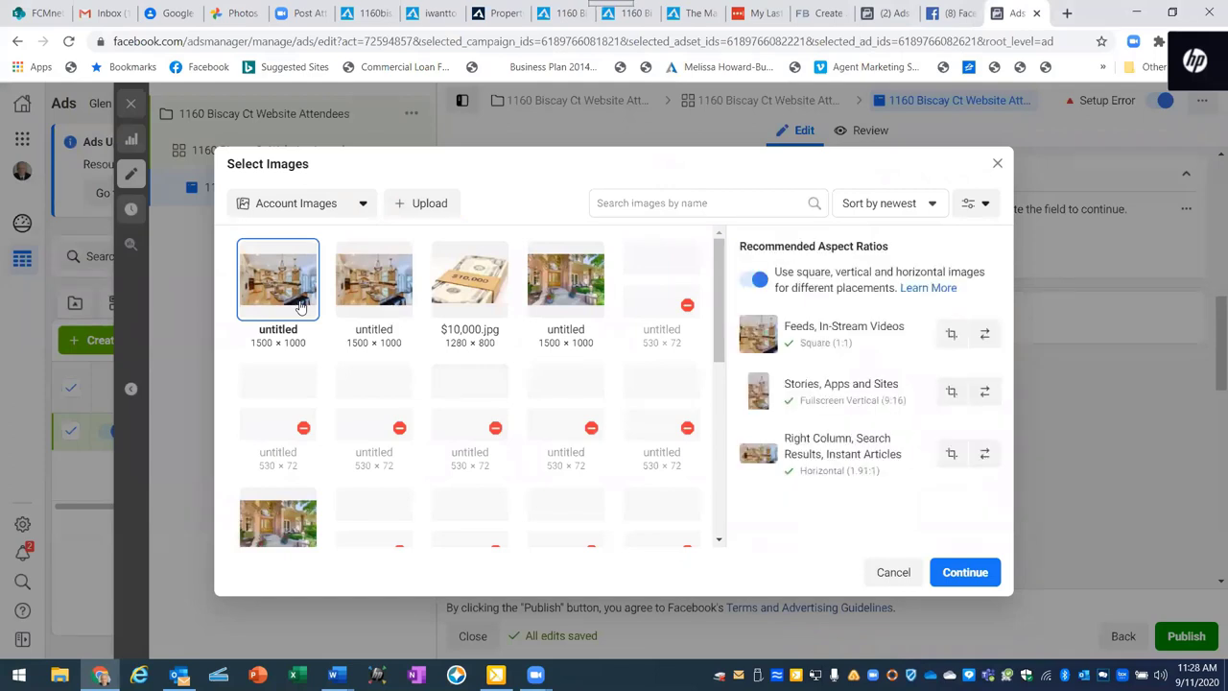
mouse_move(830, 371)
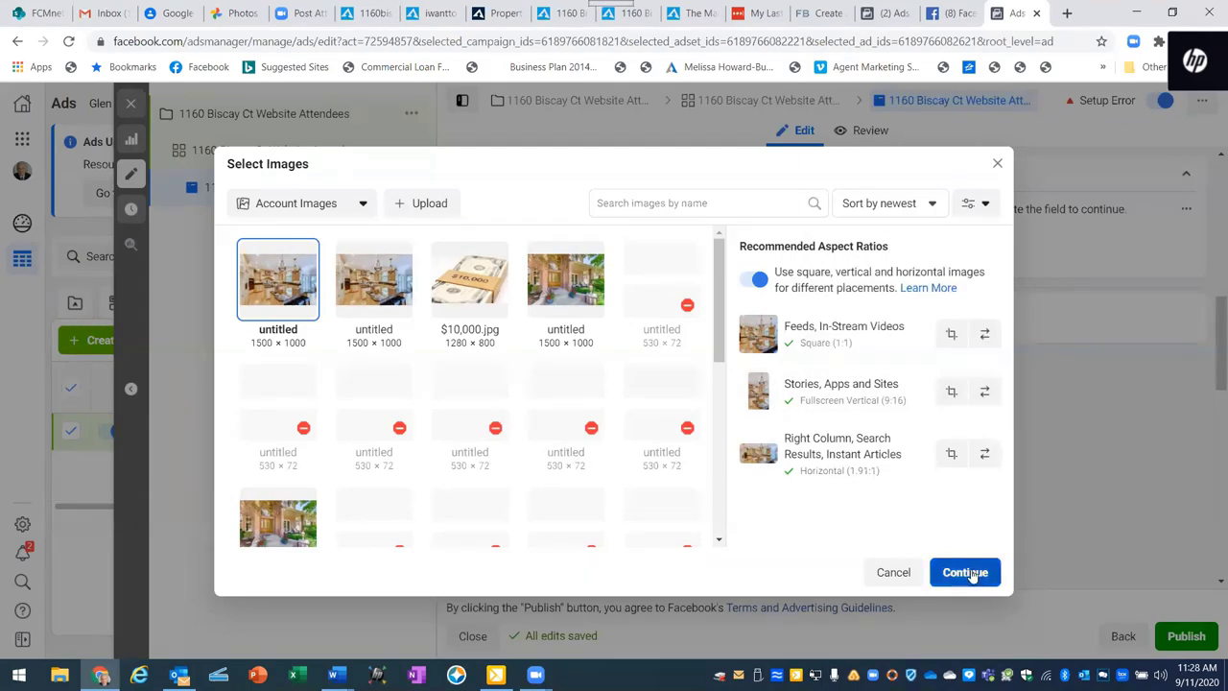
click(972, 576)
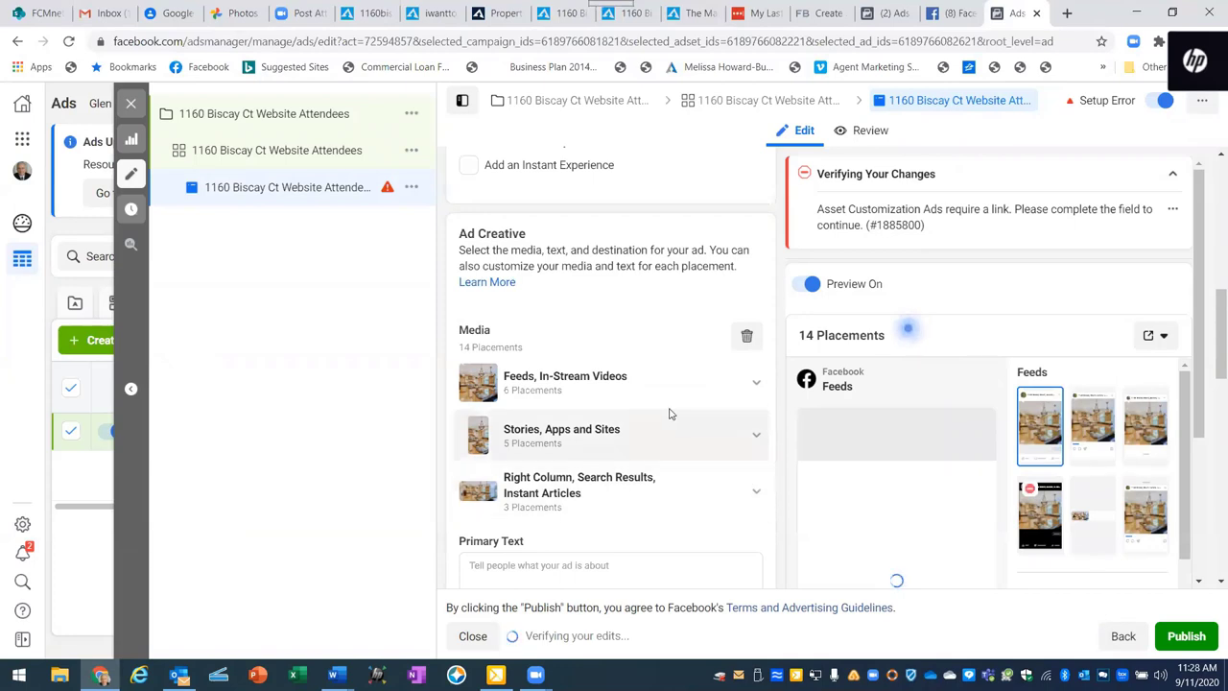
scroll(633, 379, down, 2)
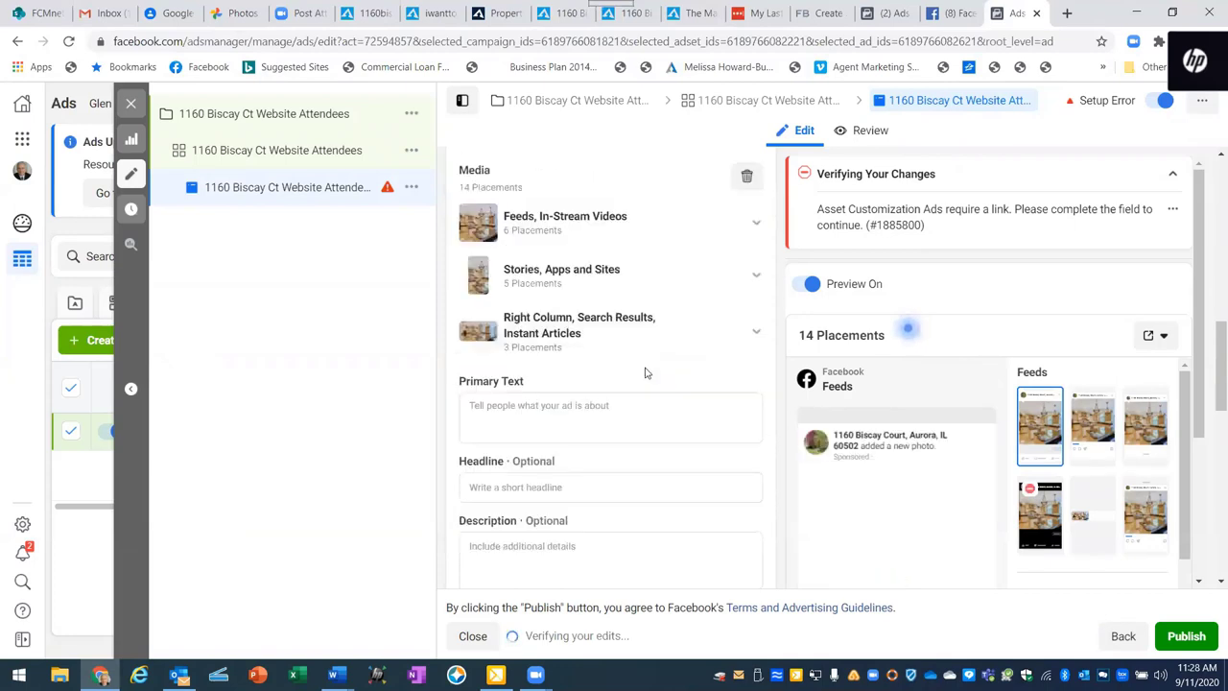
mouse_move(853, 397)
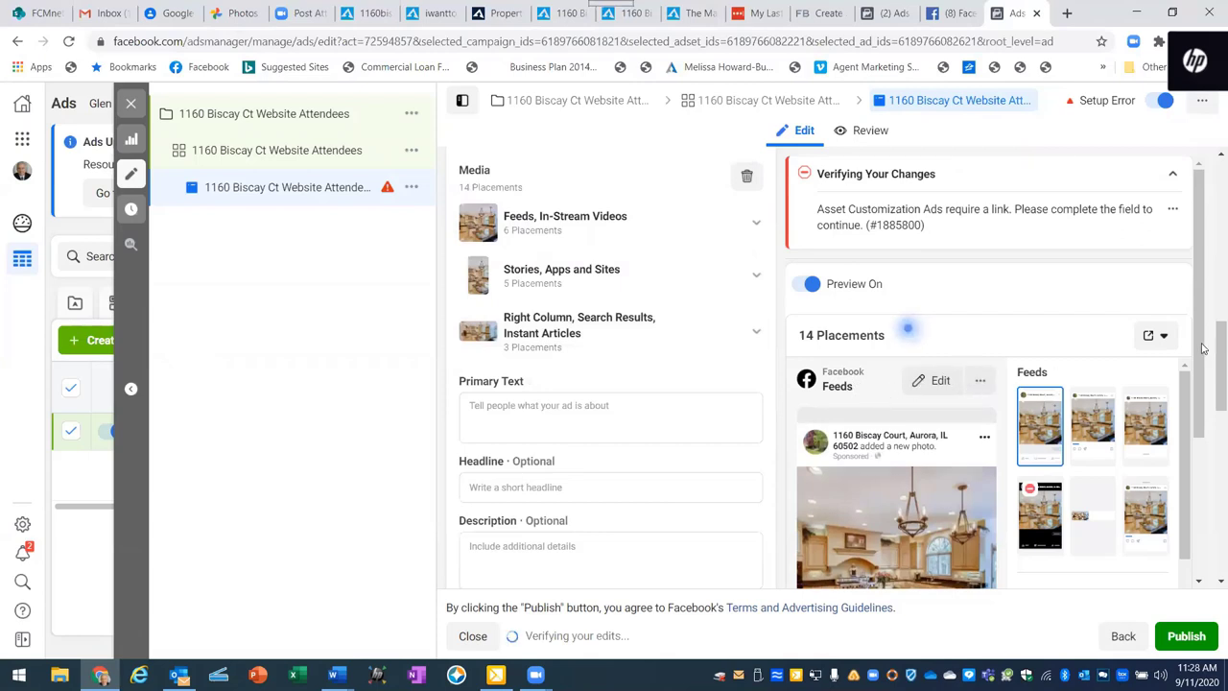
click(1161, 337)
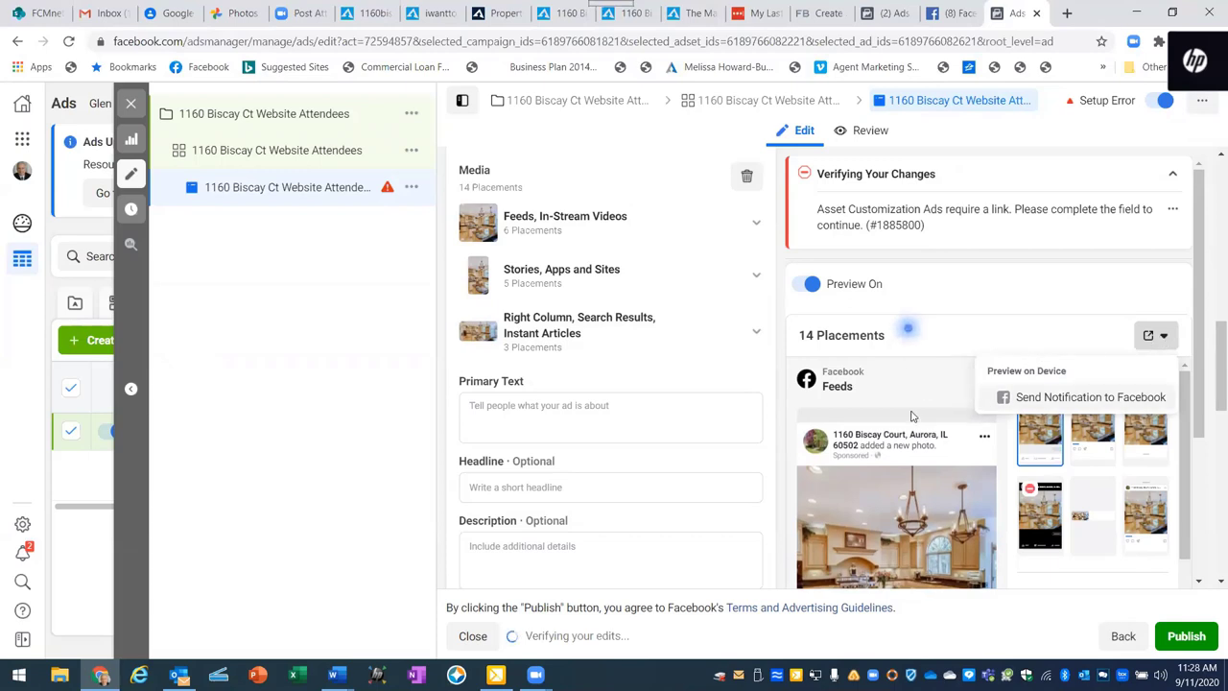
click(885, 393)
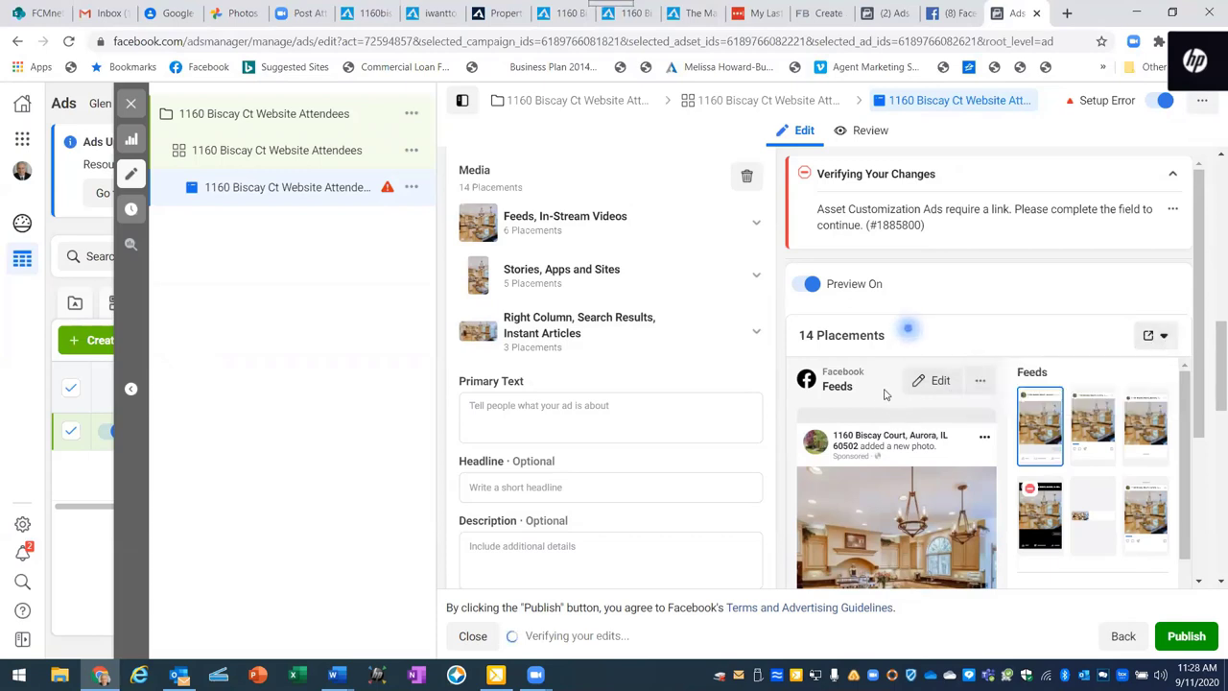
click(982, 384)
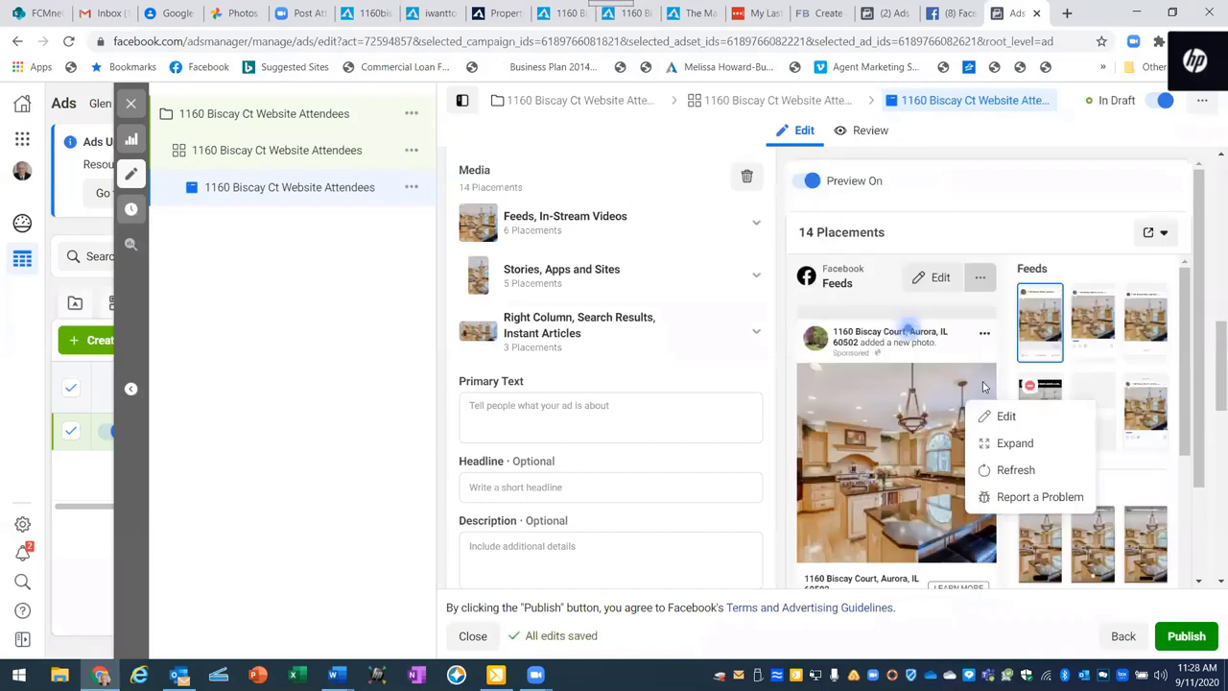
click(1094, 322)
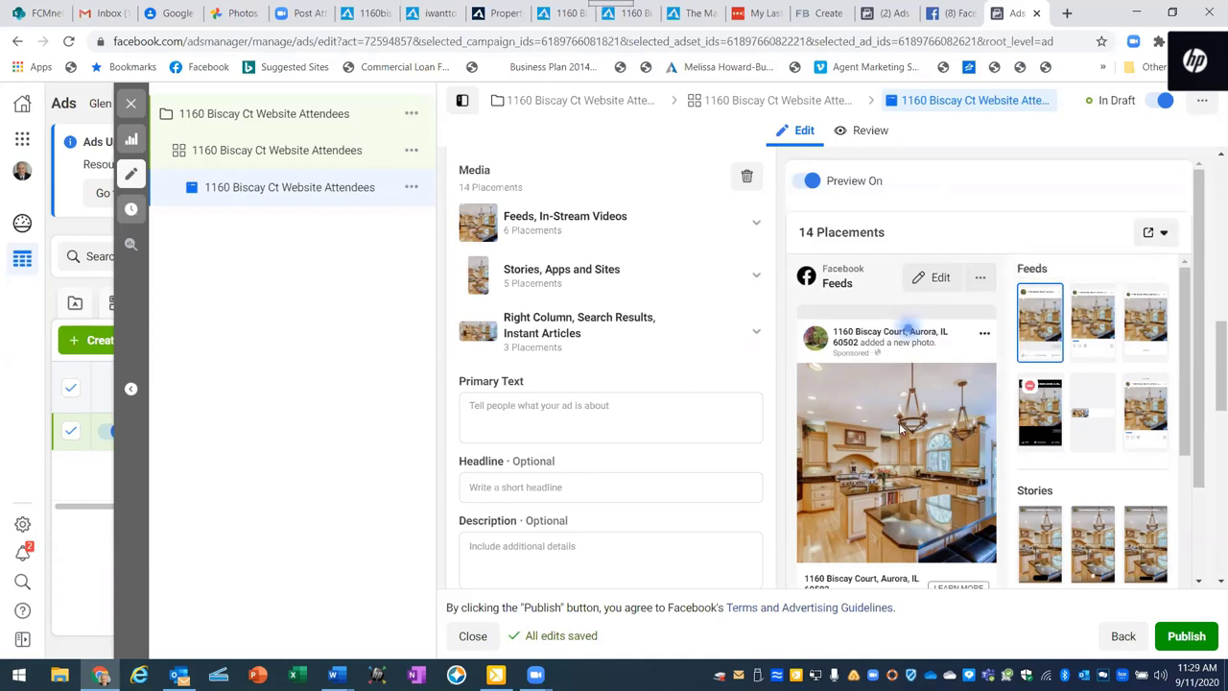
scroll(859, 491, down, 1)
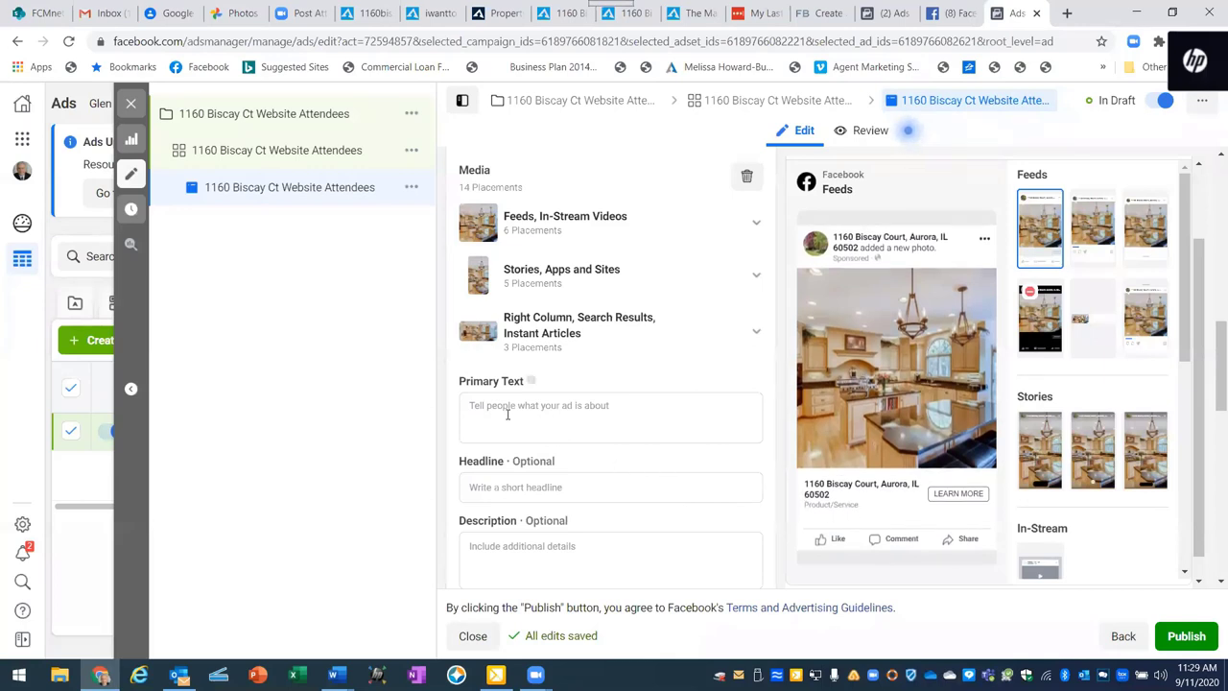
- Begin the primary text with '4 Bedroom 4.5 Bathroom Brick and Cedar Home', correcting typos
click(478, 410)
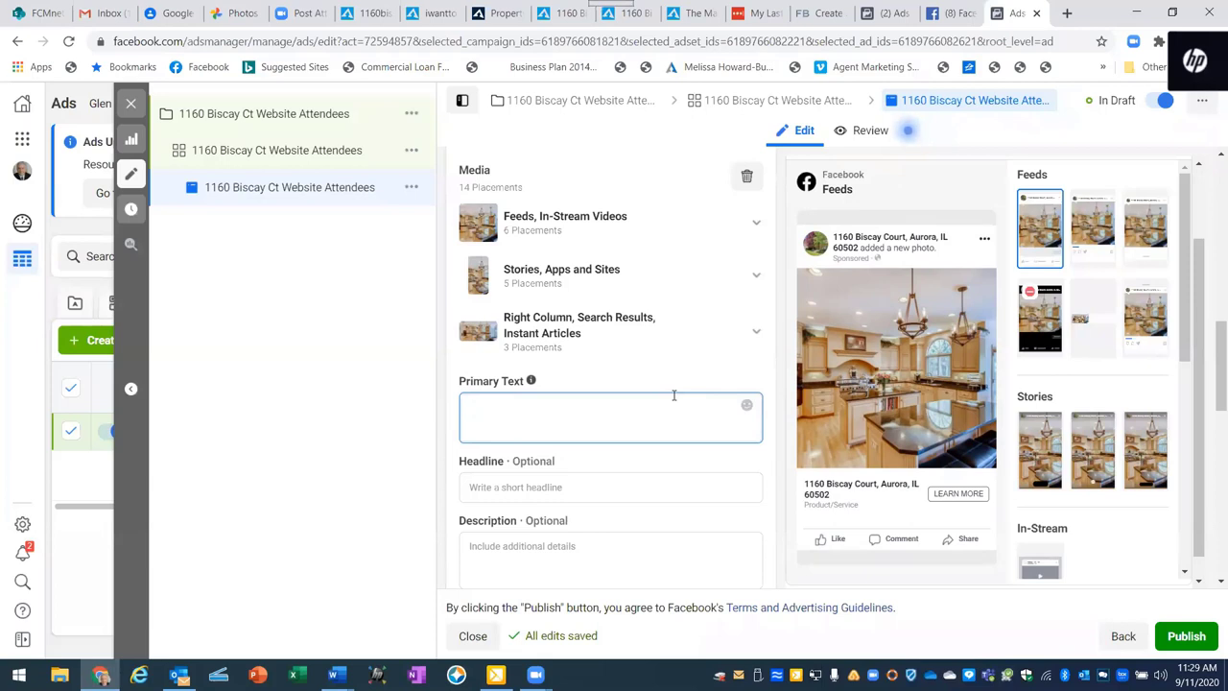
text(4 Bedroom)
key(BackSpace)
key(BackSpace)
key(BackSpace)
text(oom)
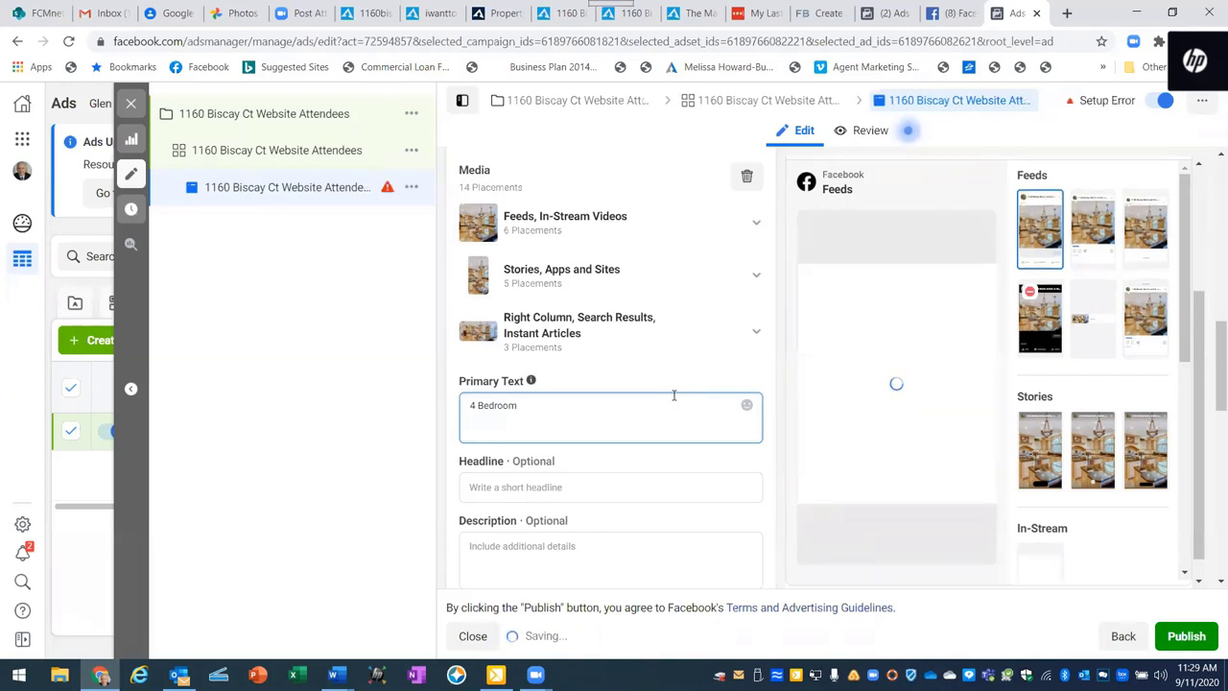
text(4.5)
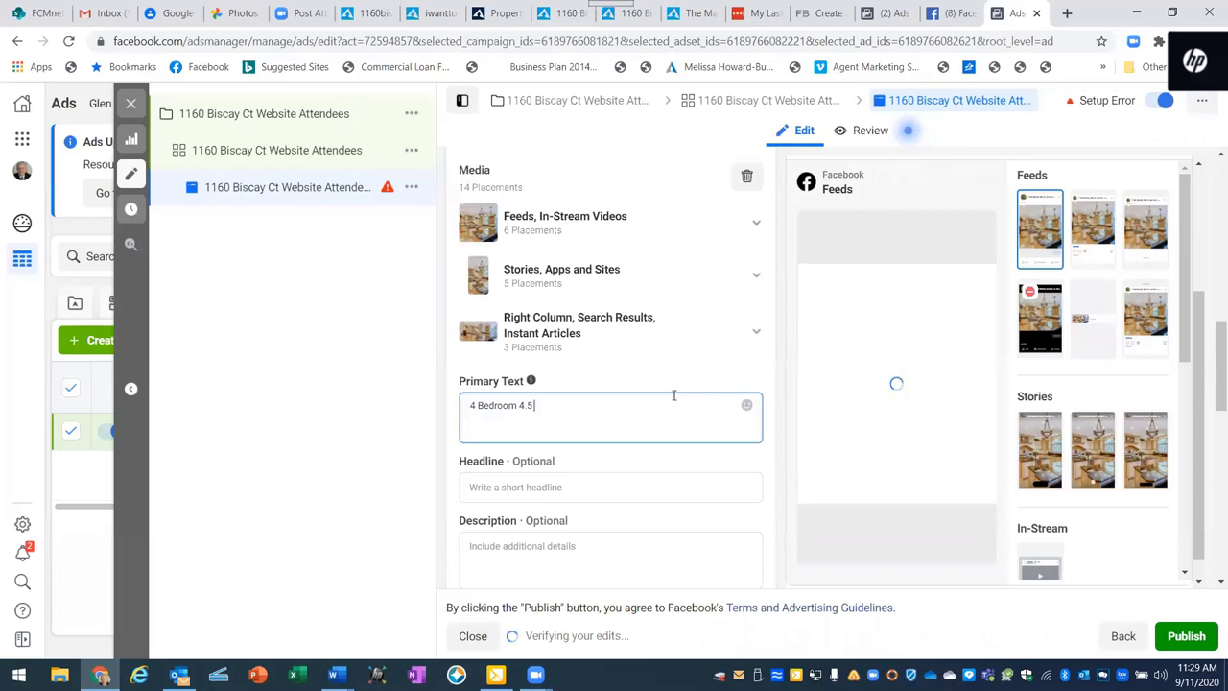
text( Bath)
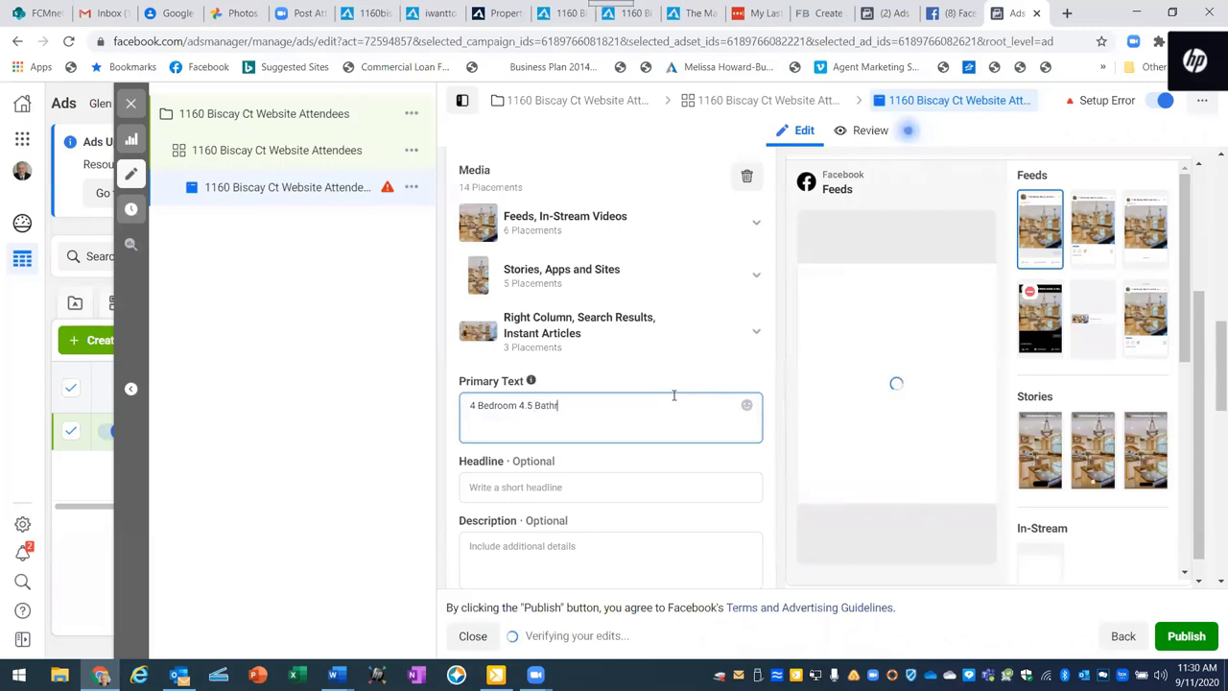
text(roo)
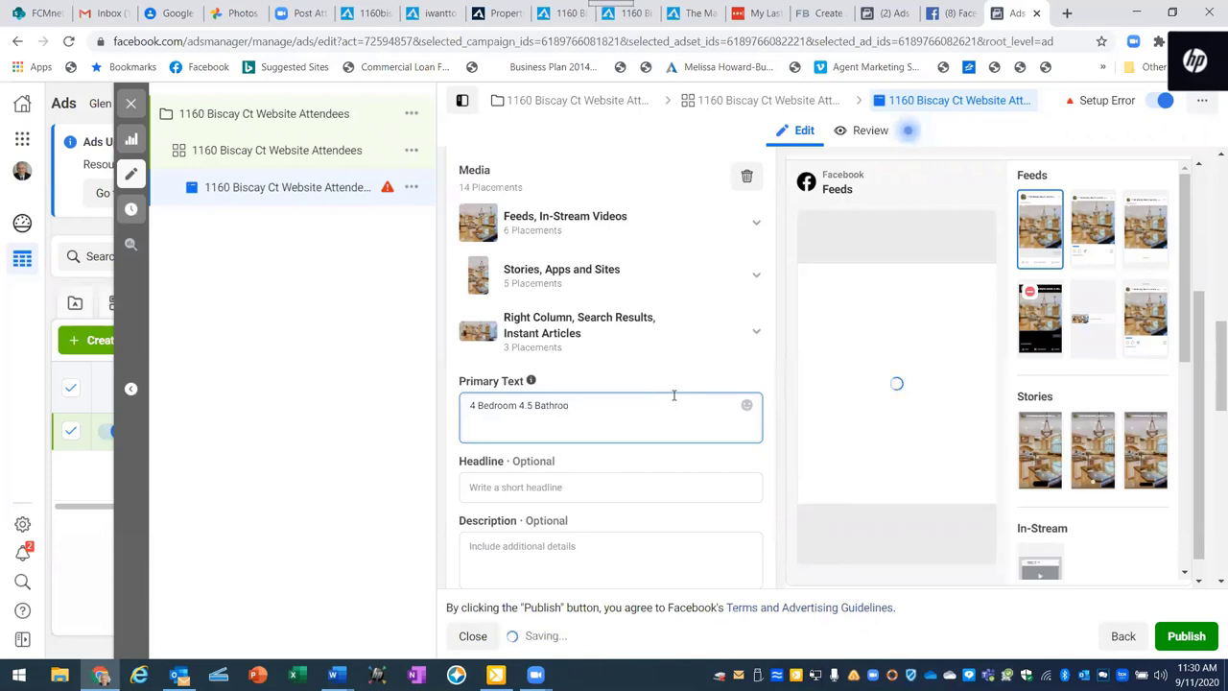
text(m)
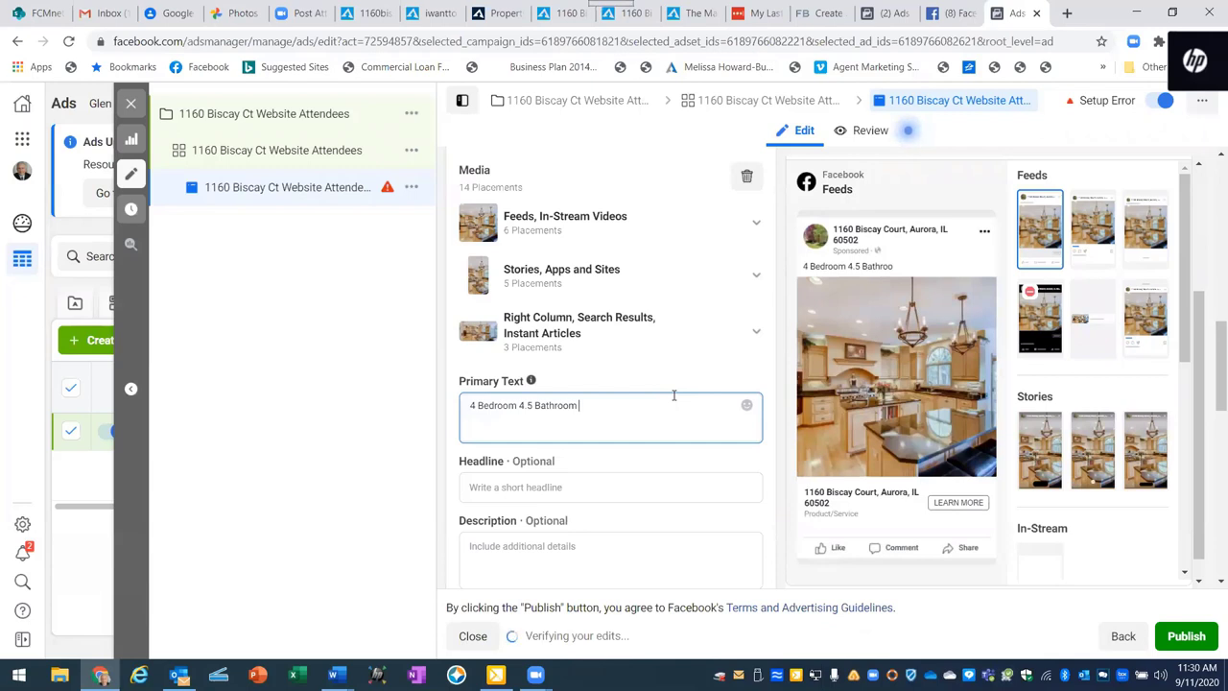
text(Bric)
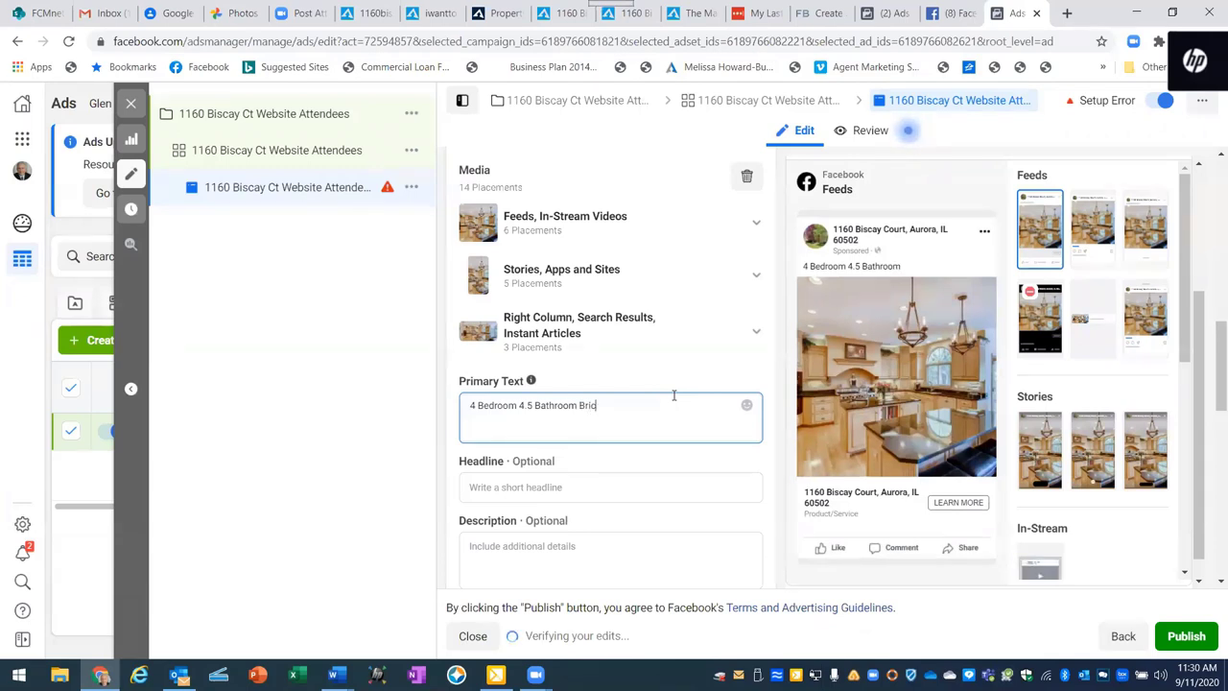
text(k and Ce)
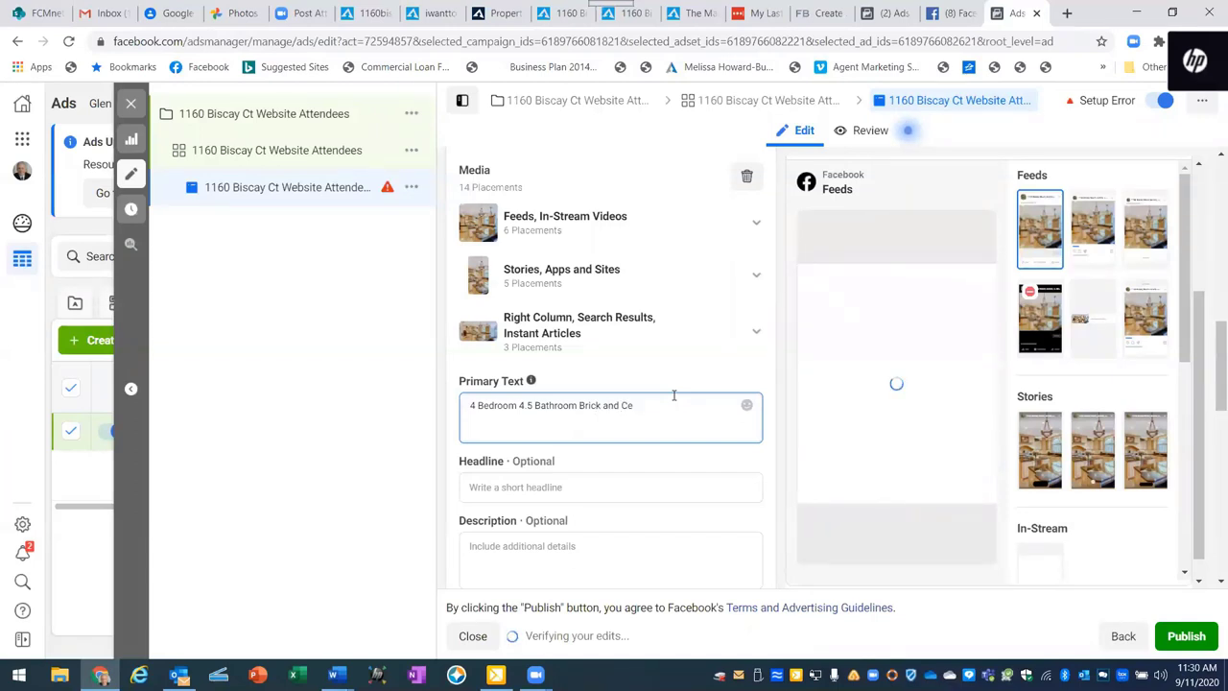
text(dar HOme)
key(BackSpace)
key(BackSpace)
key(BackSpace)
key(BackSpace)
key(BackSpace)
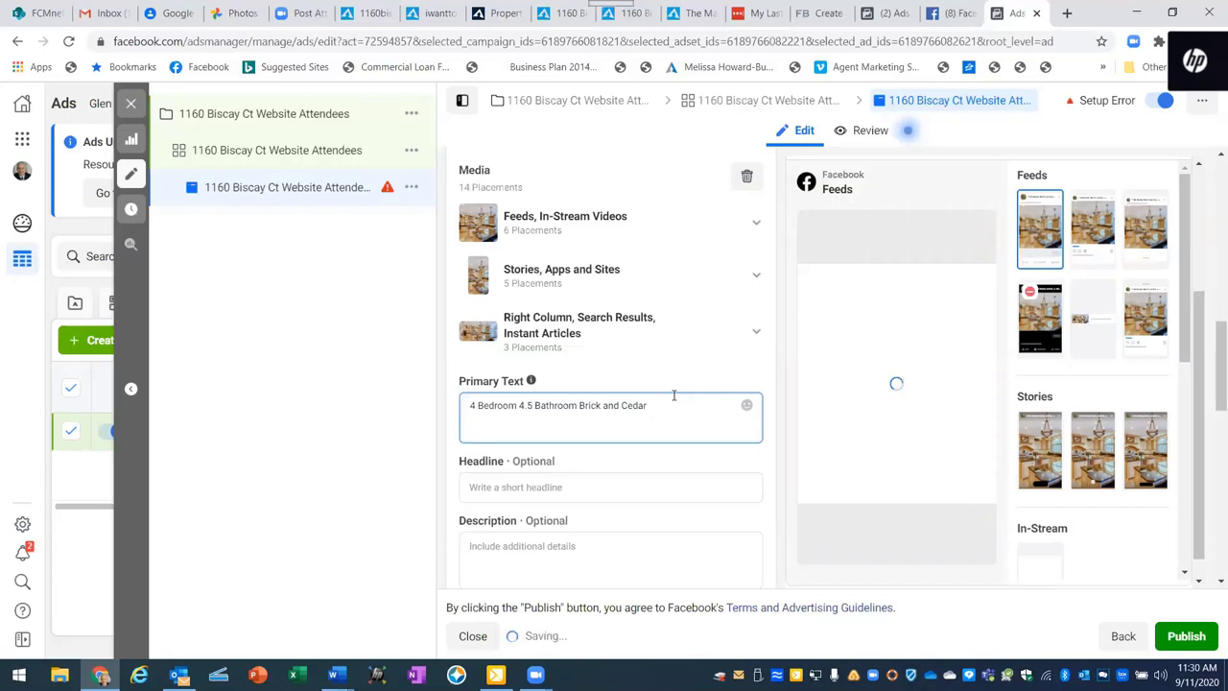
text(Home)
text(.)
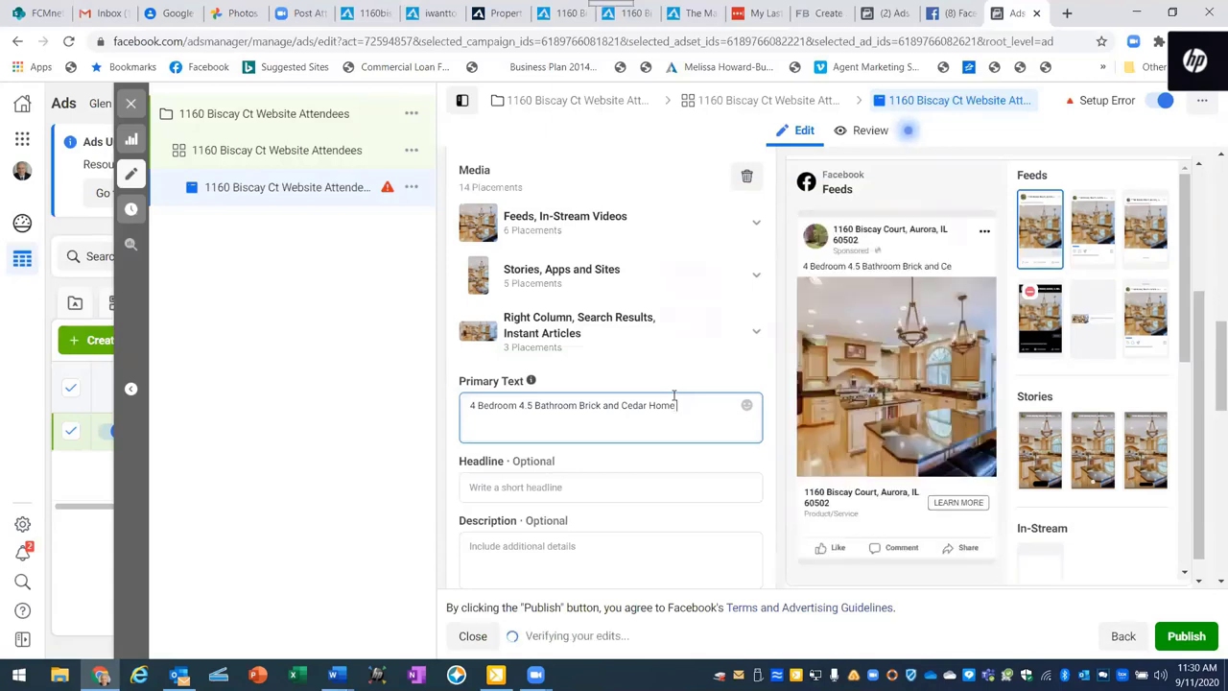
key(BackSpace)
key(BackSpace)
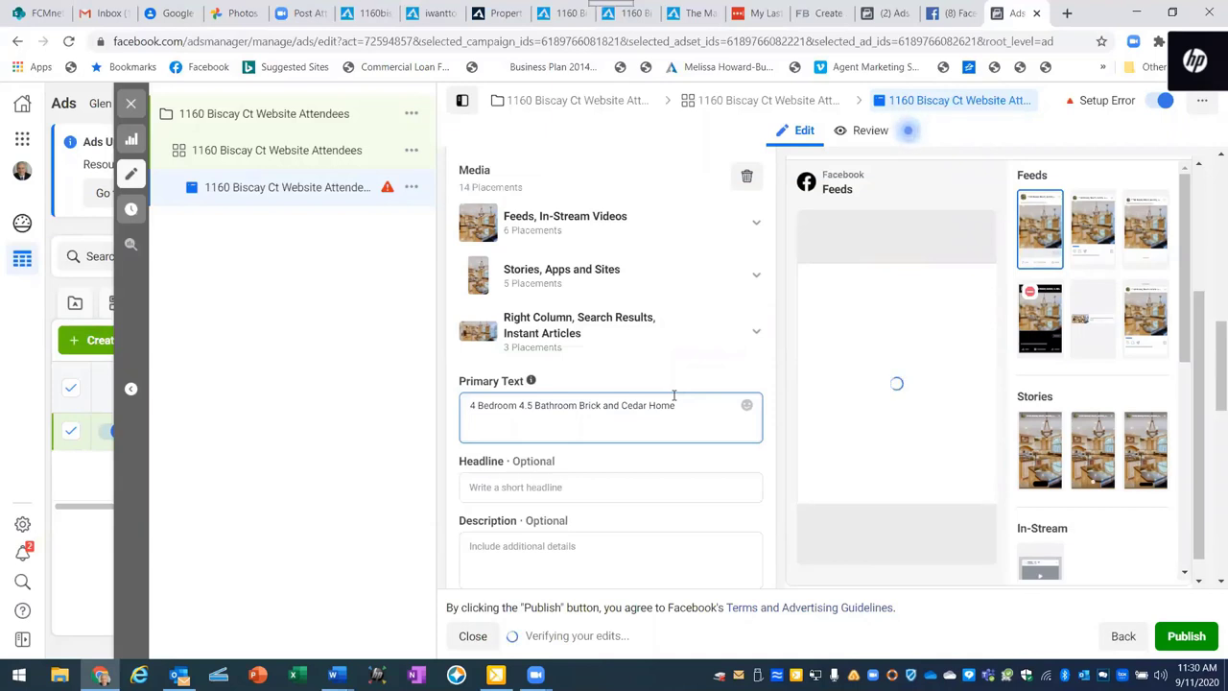
- Continue with 'In Stonebrooke County Club in Aurora, IL. Stunning, elegant with many updrades'
text(In)
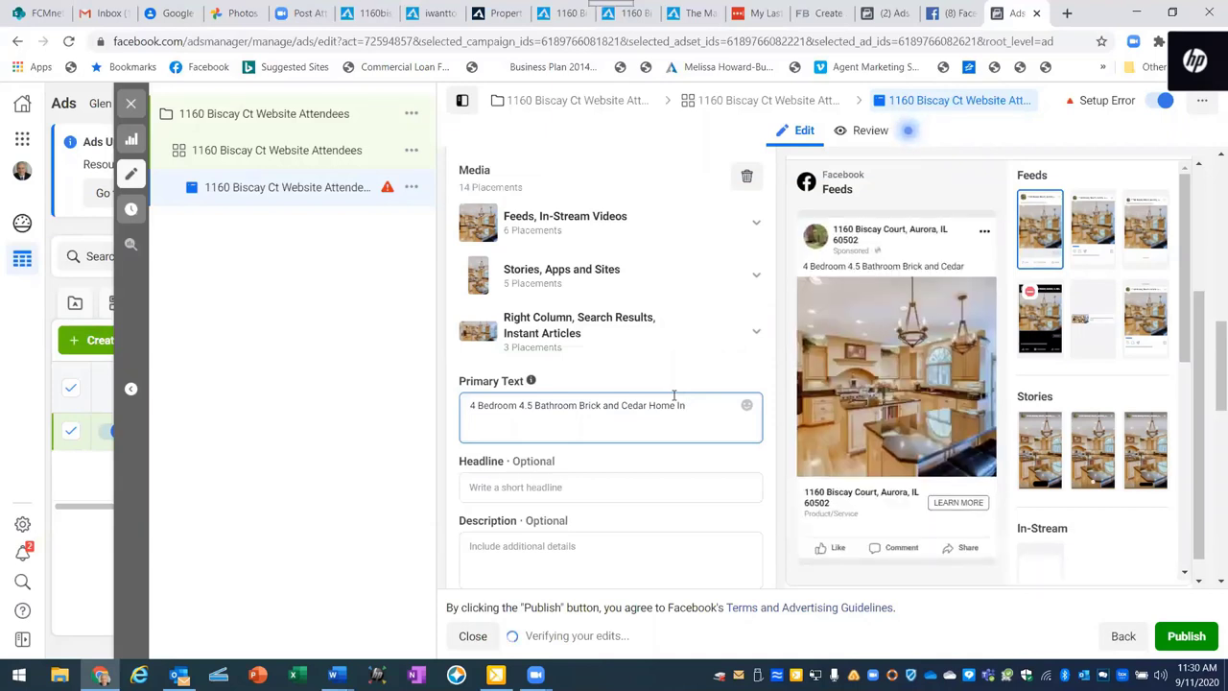
text( Stoneb)
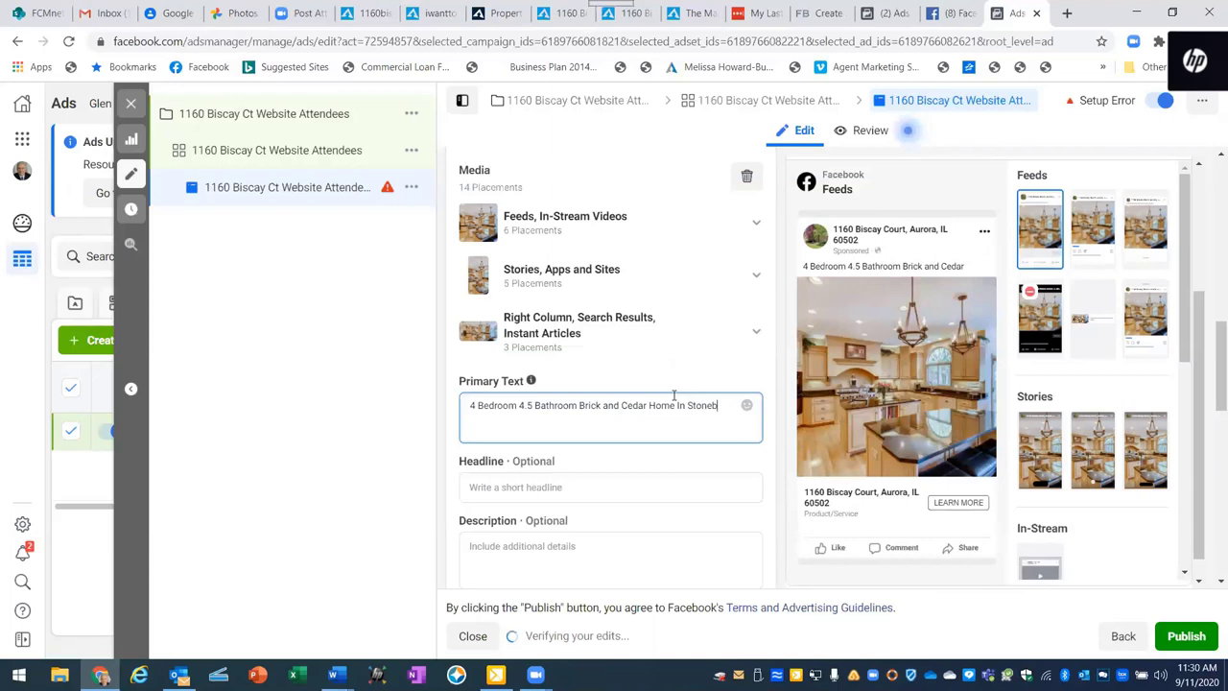
text(ro)
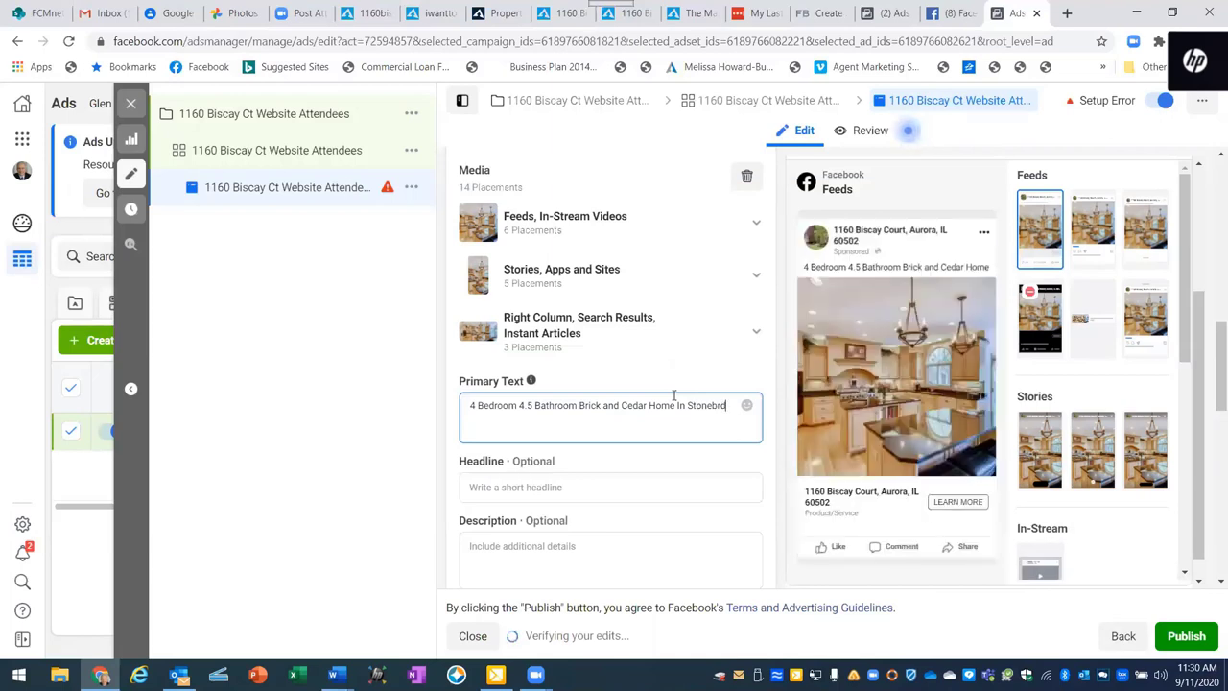
text(ok)
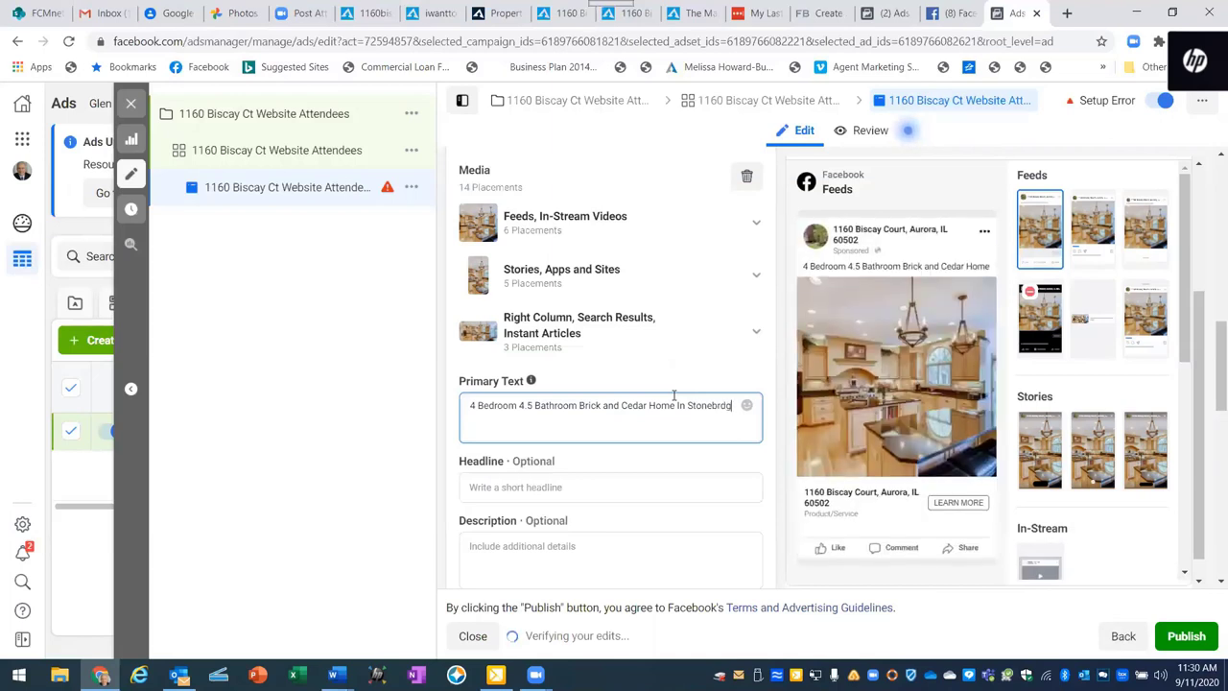
text(e Count)
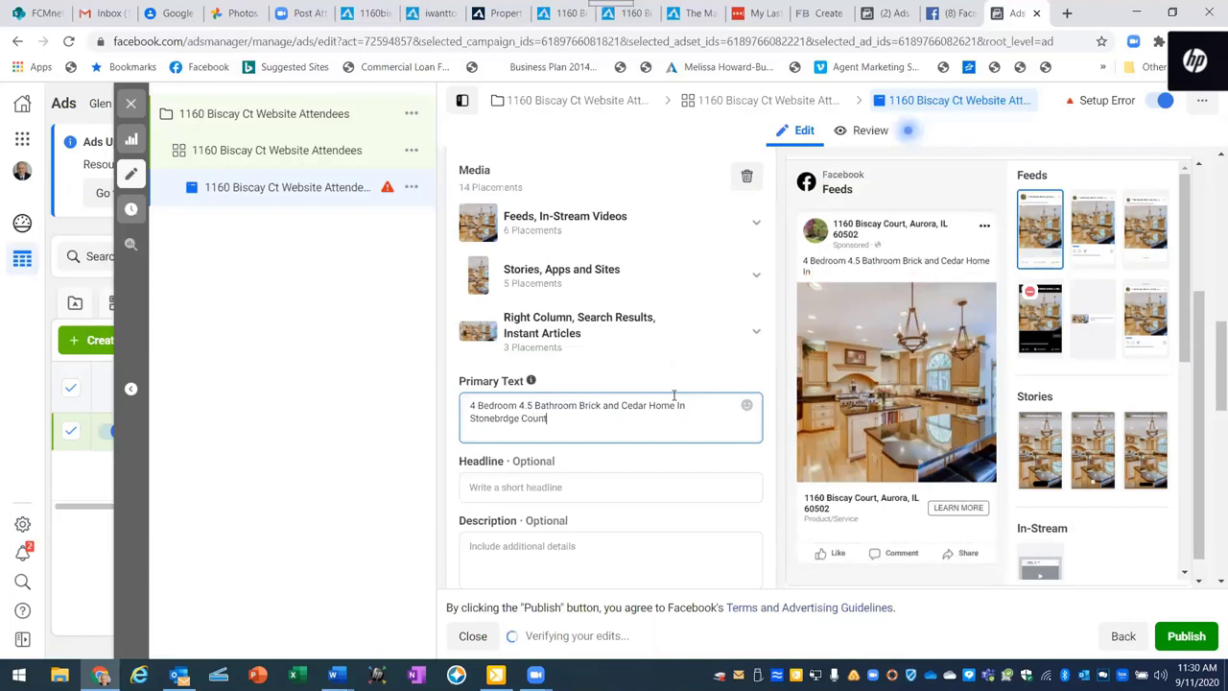
text(y Club)
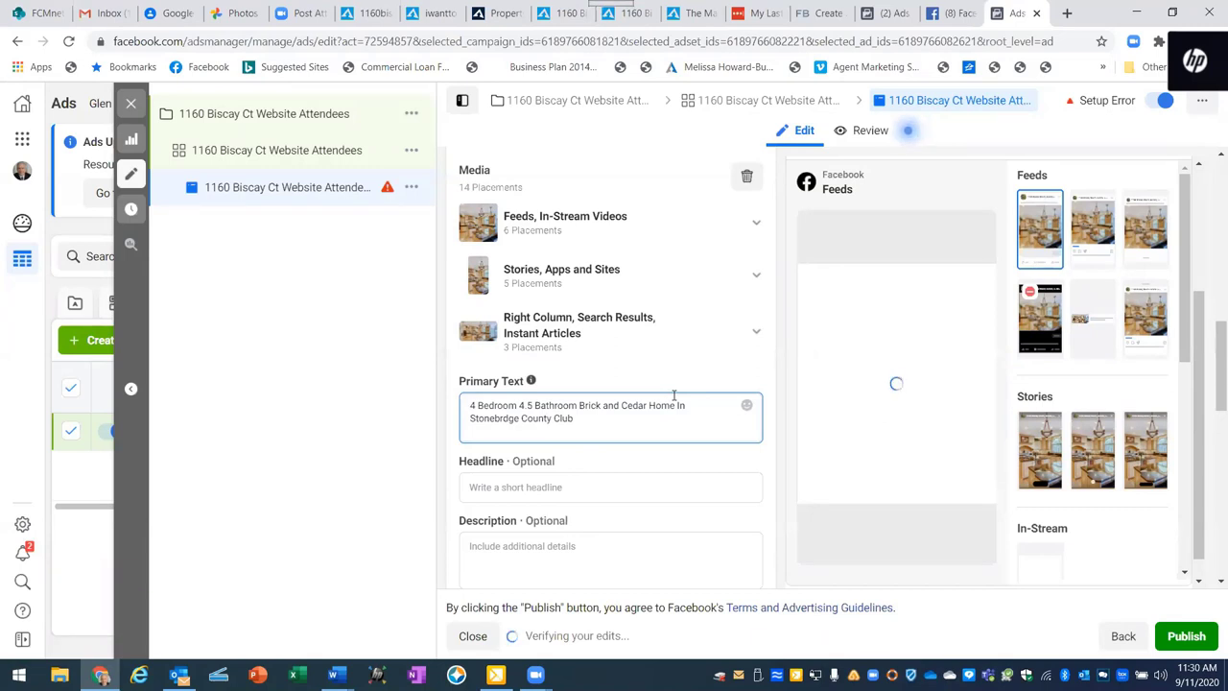
text( in Aur)
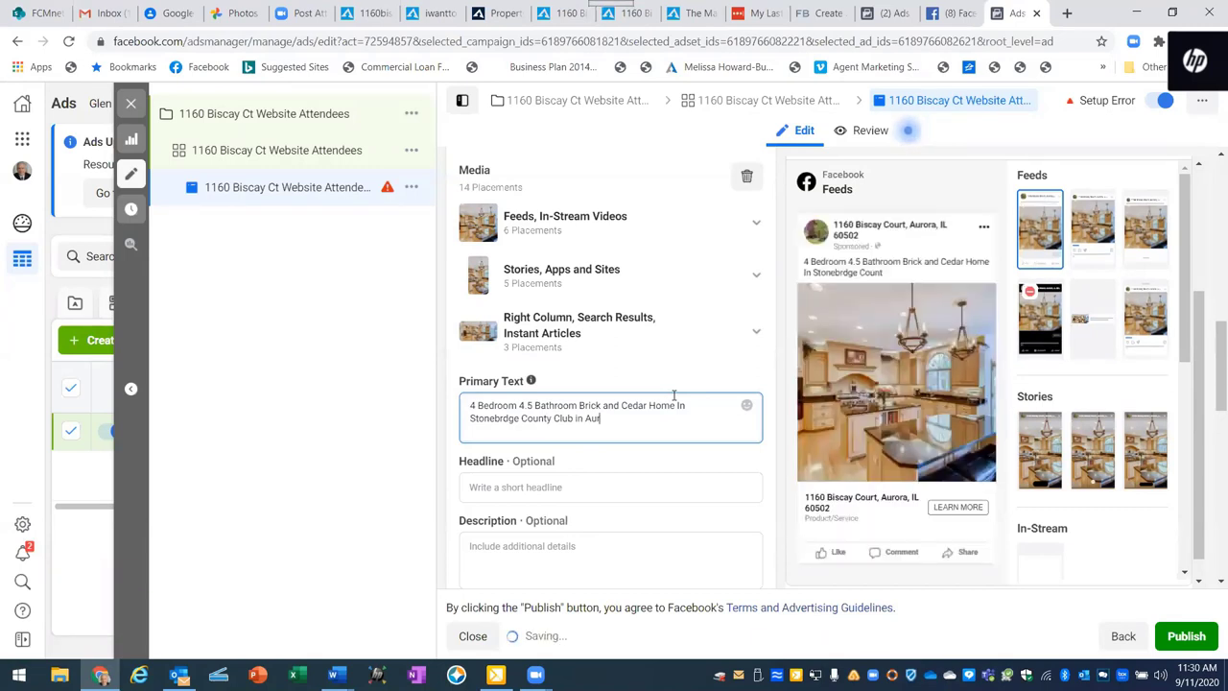
text(ora, IL)
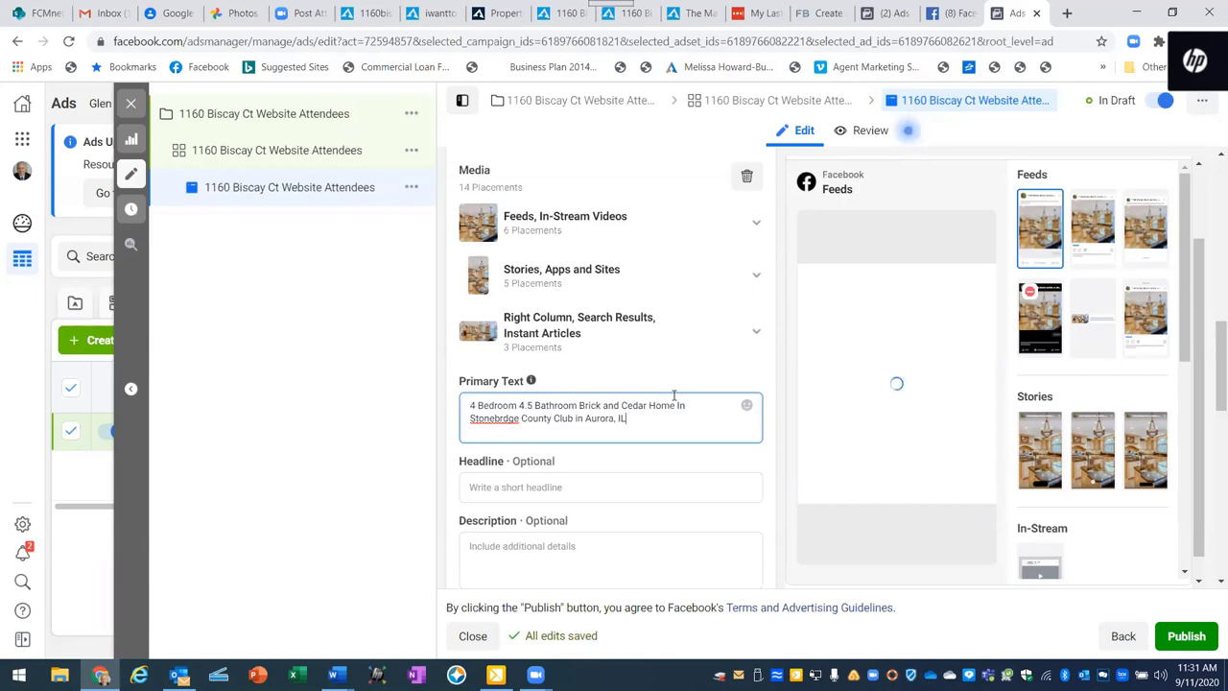
text(. S)
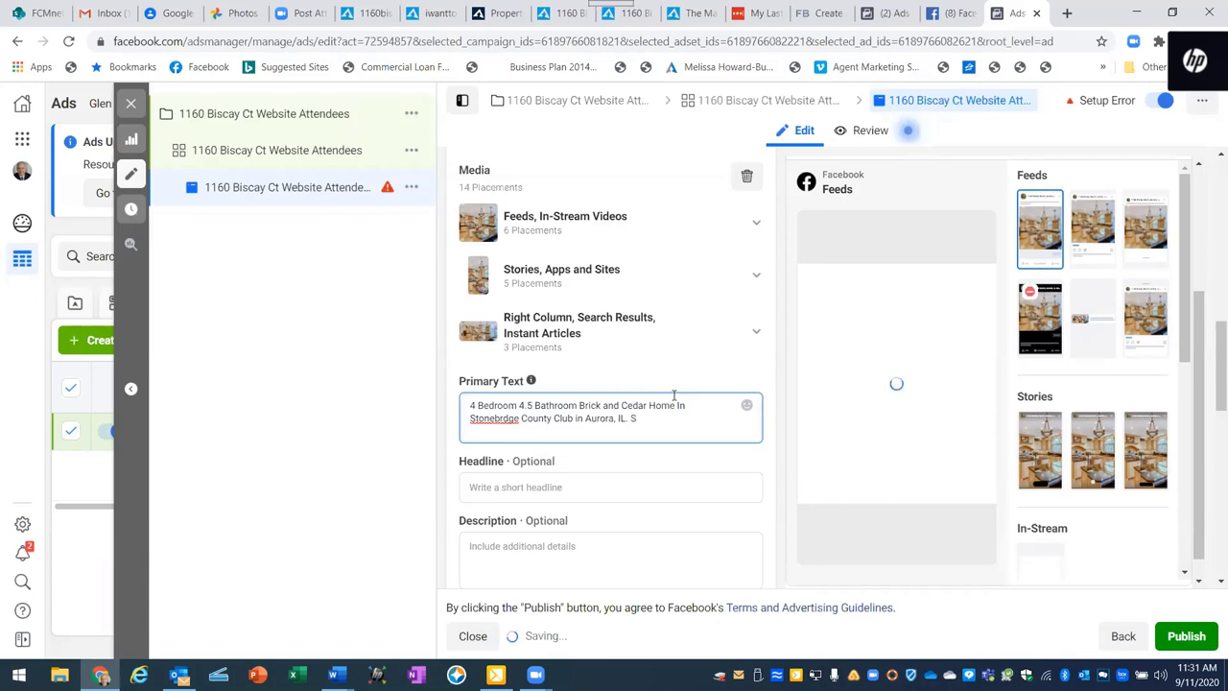
text(tujn)
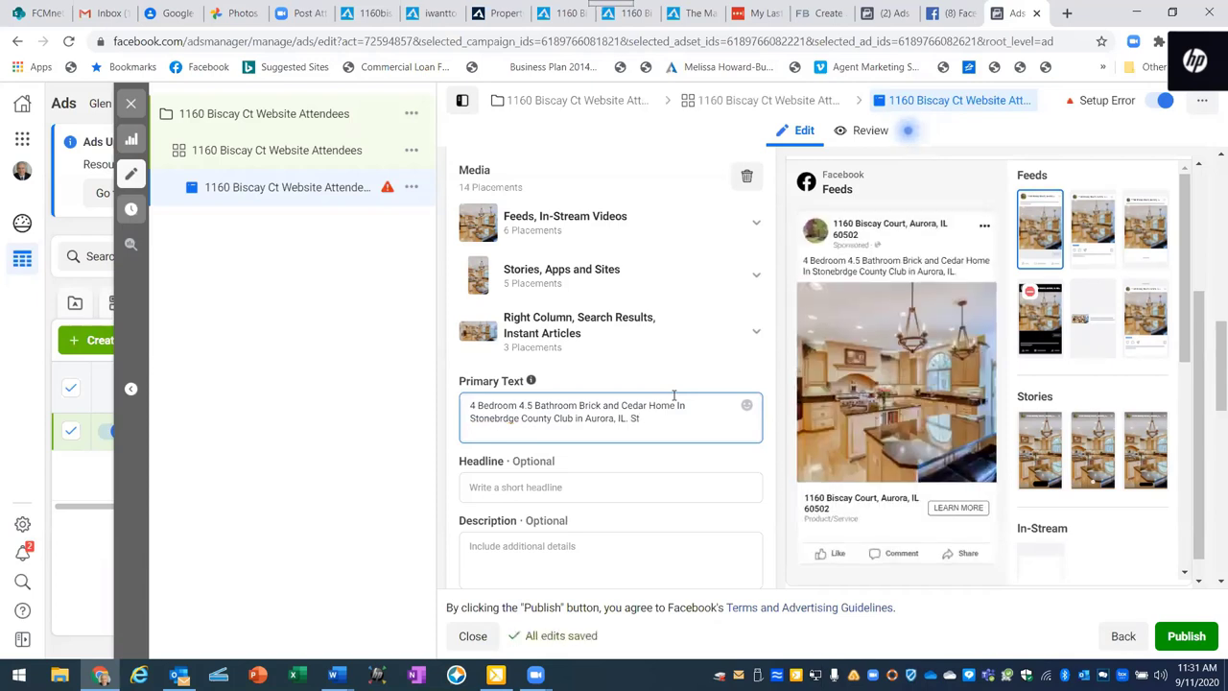
key(BackSpace)
key(BackSpace)
key(BackSpace)
text(unning)
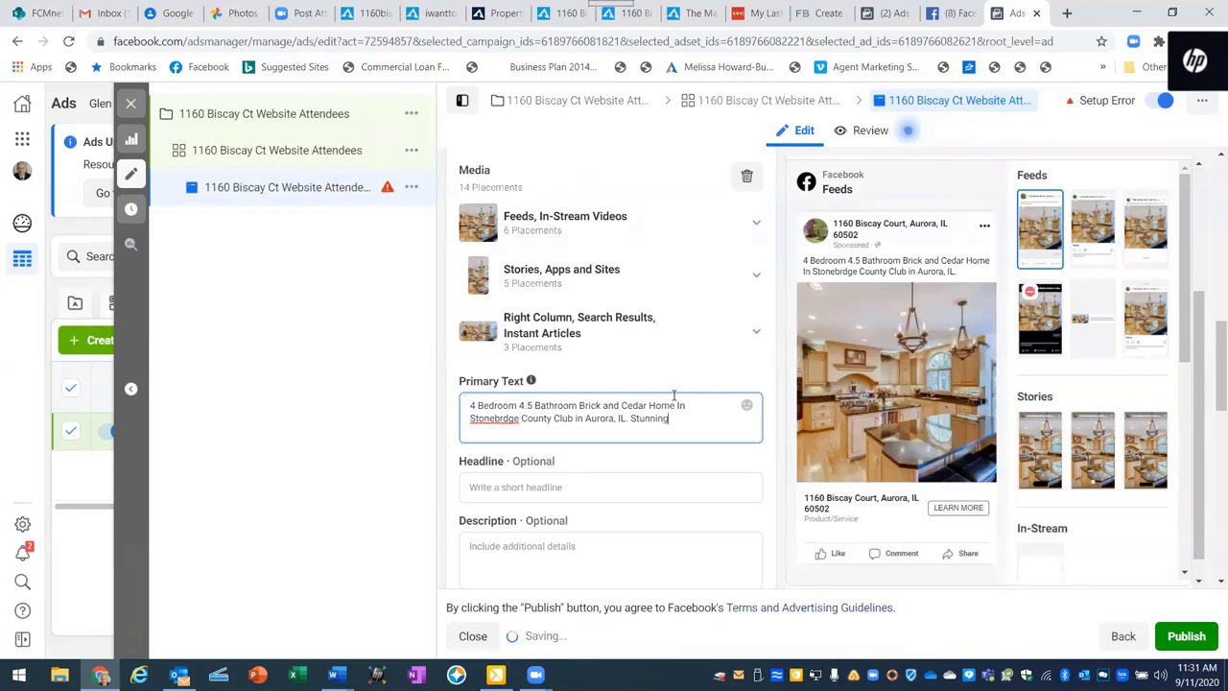
text(, elegant )
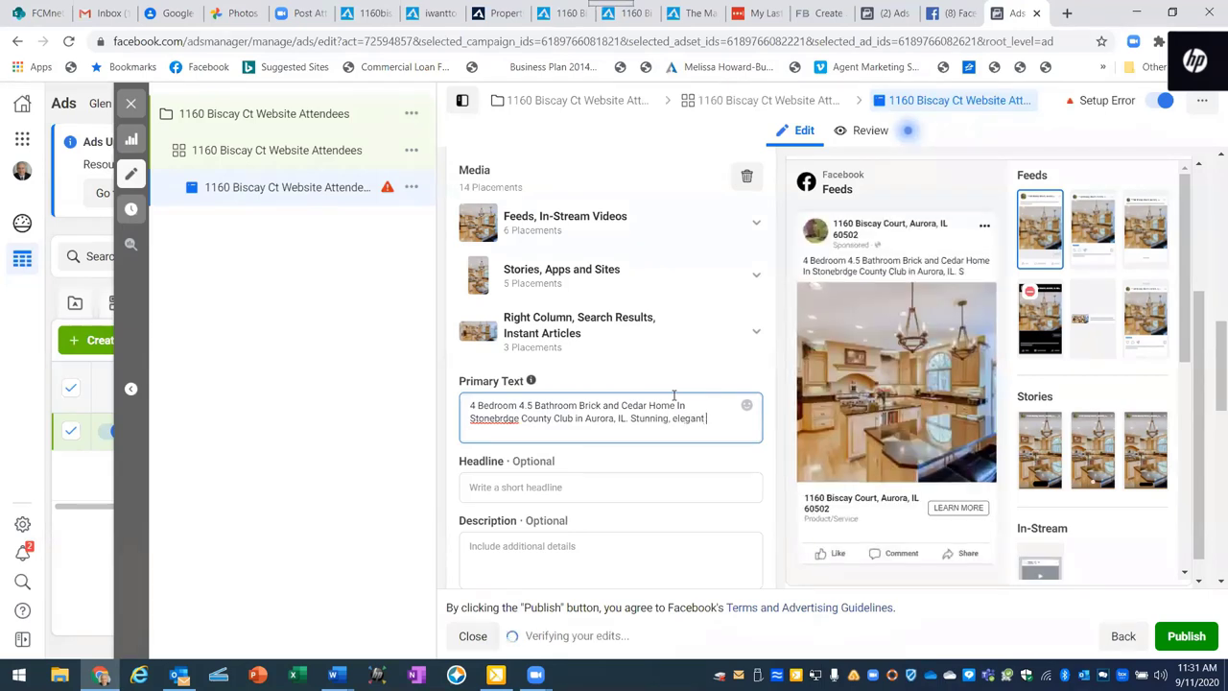
text(with many upd)
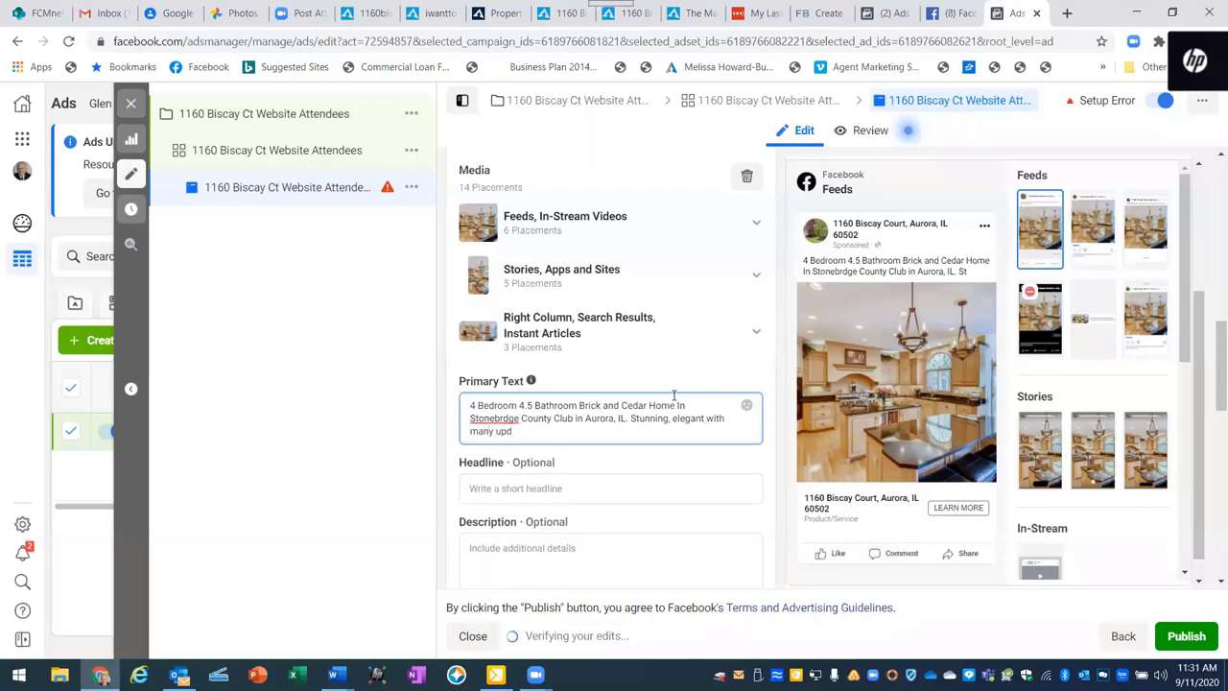
text(rades)
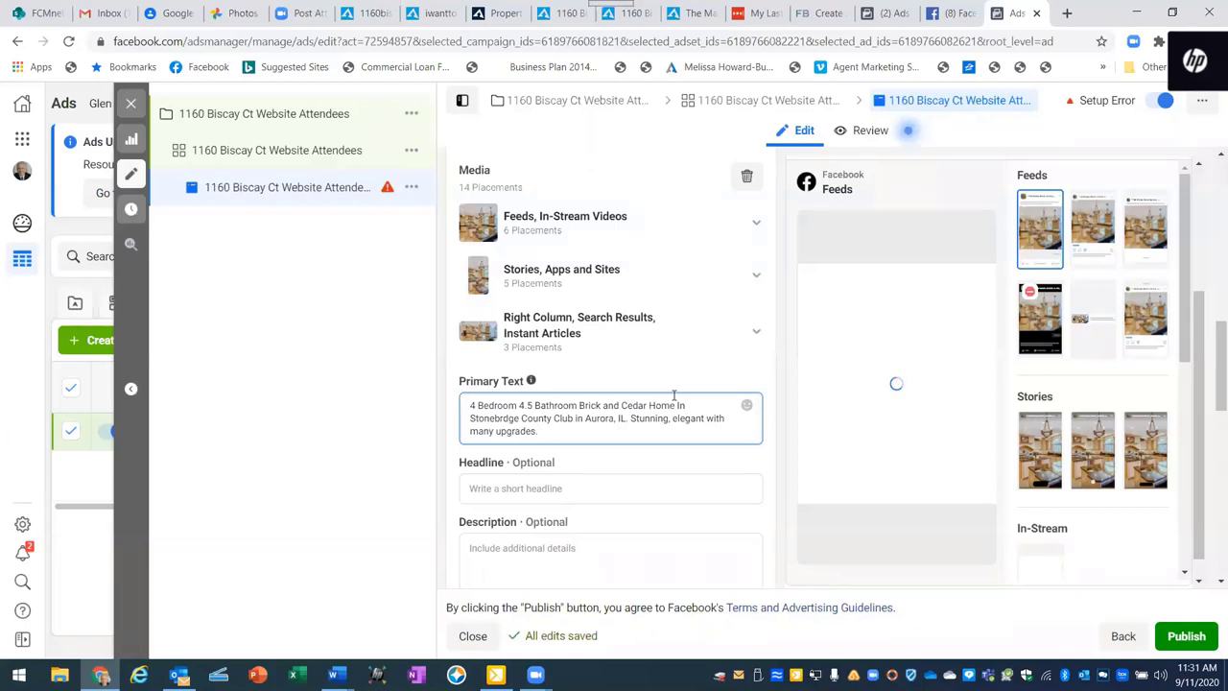
- Append '. Click LEARN MORE for more pictures, Virtual Tour and Price' to the primary text
text(. Click)
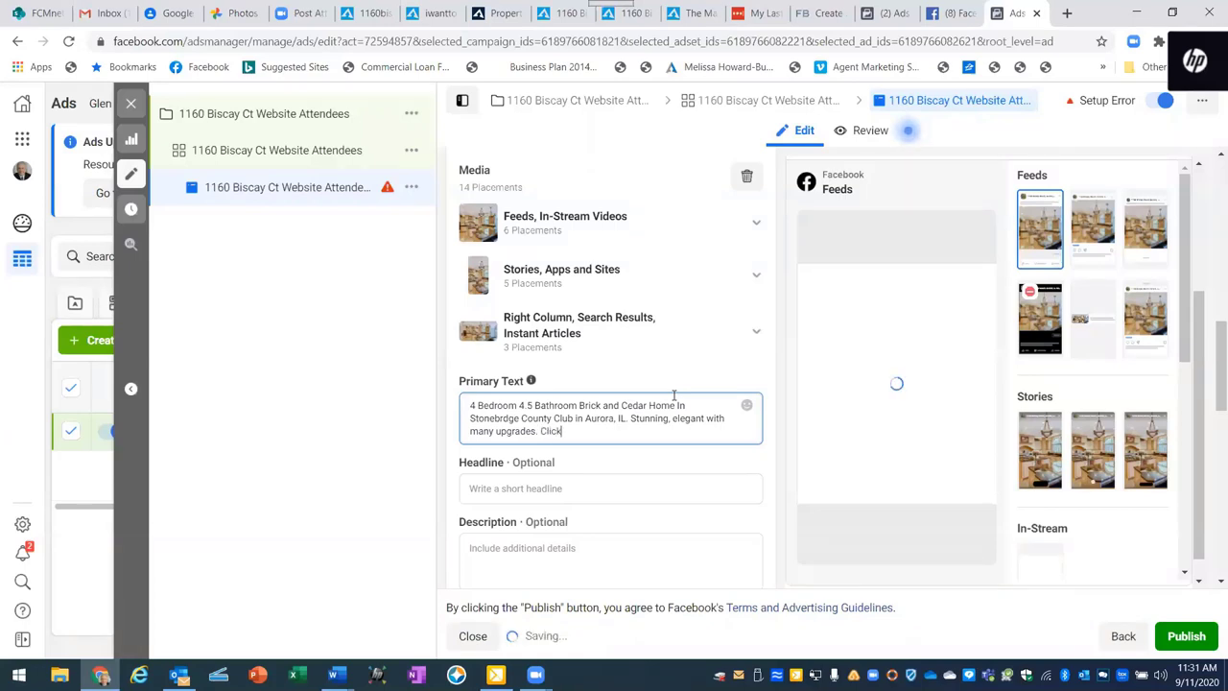
text( LEARN)
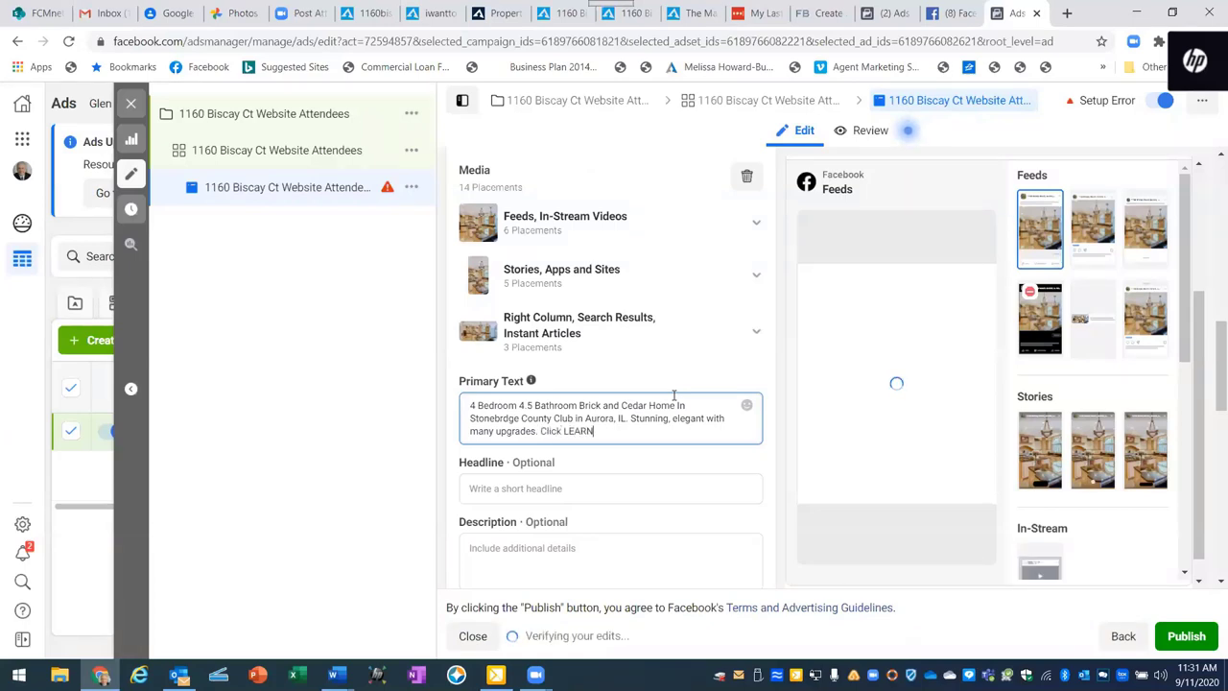
text( MOR)
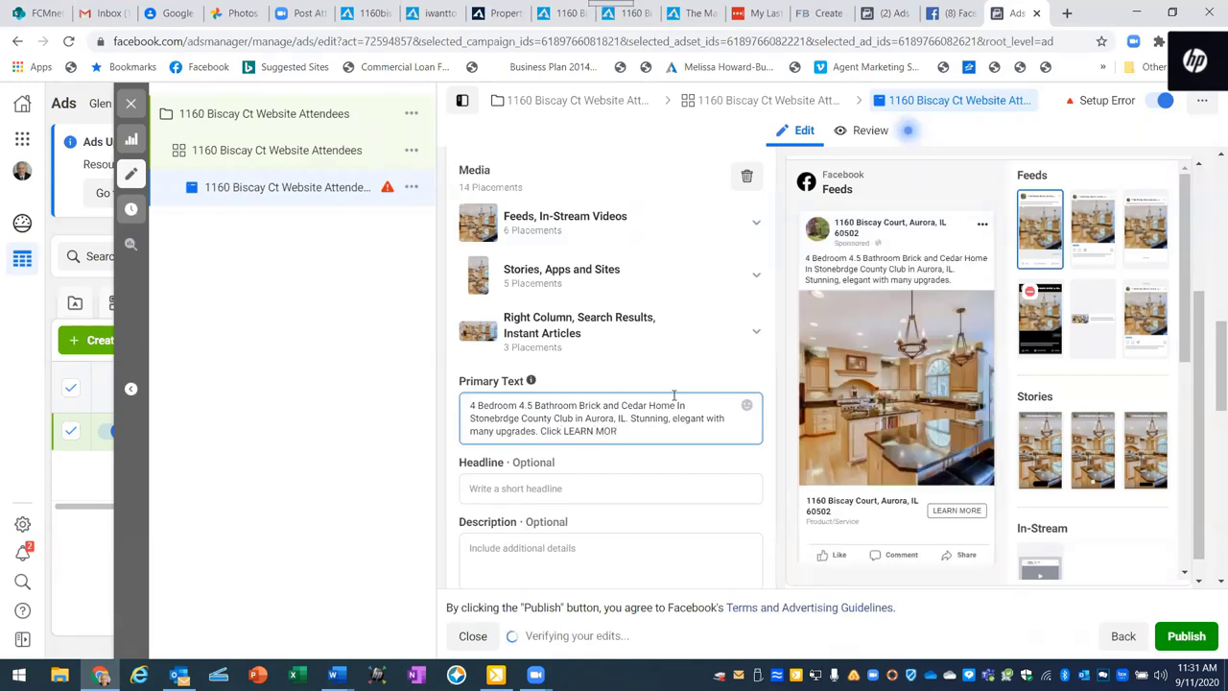
text(E)
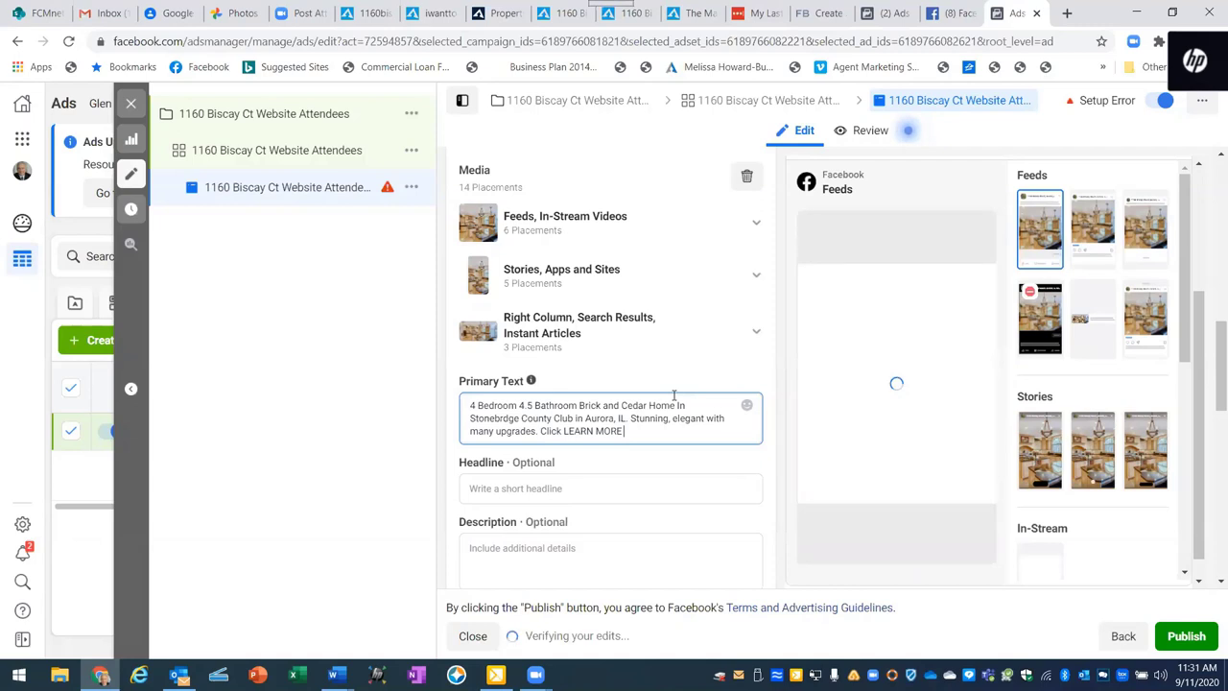
text( for more picture)
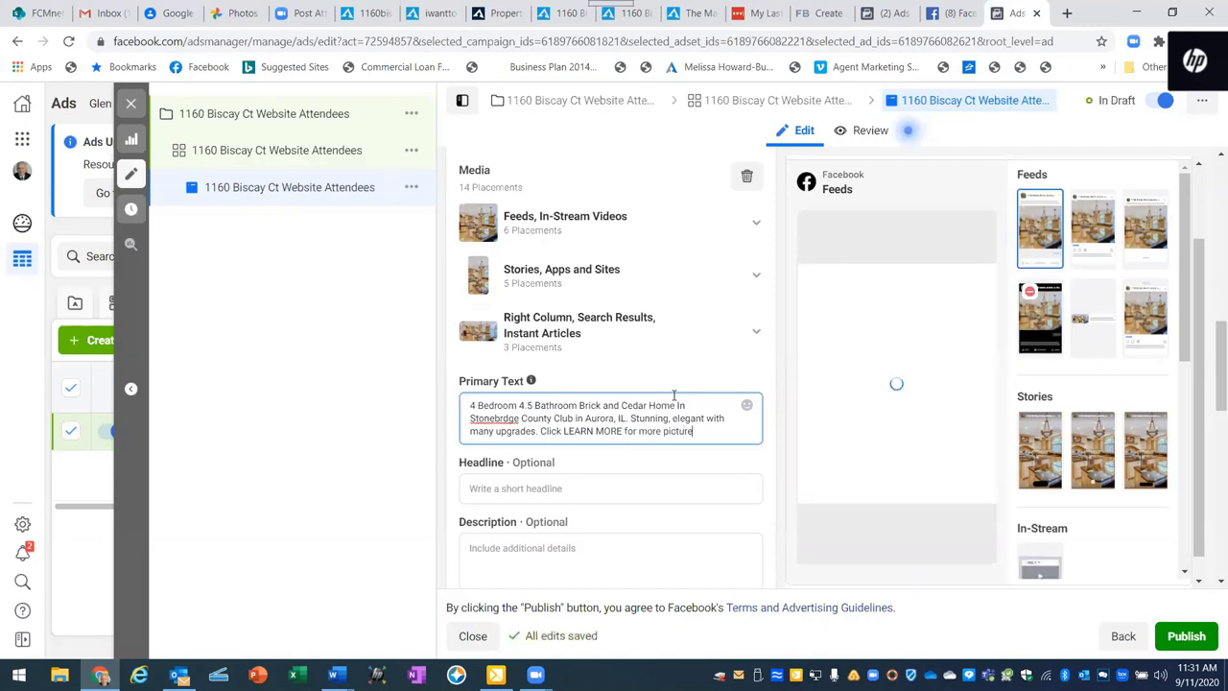
text(s,)
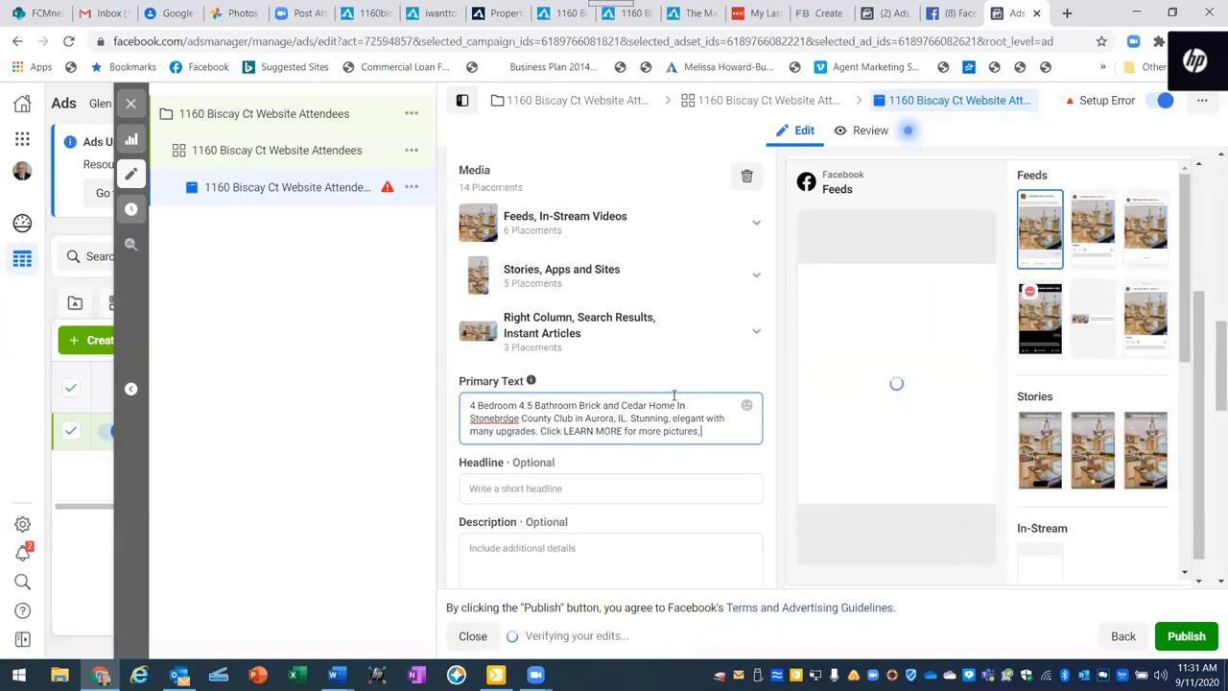
text( Vir)
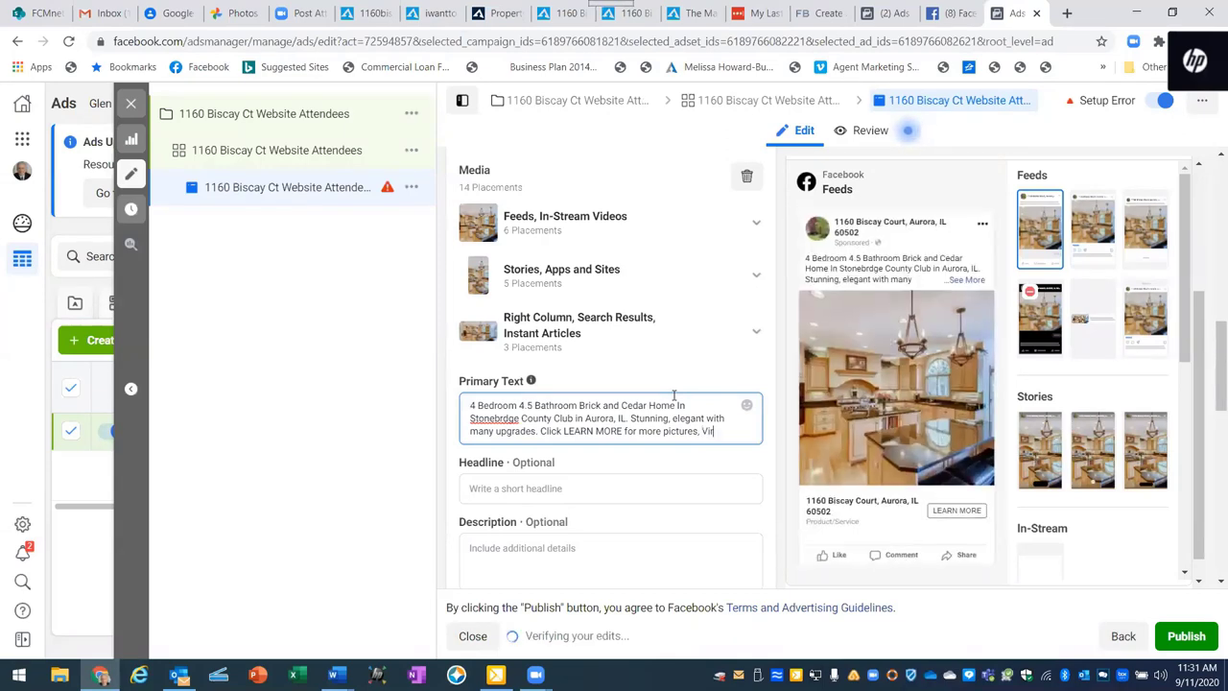
text(tual )
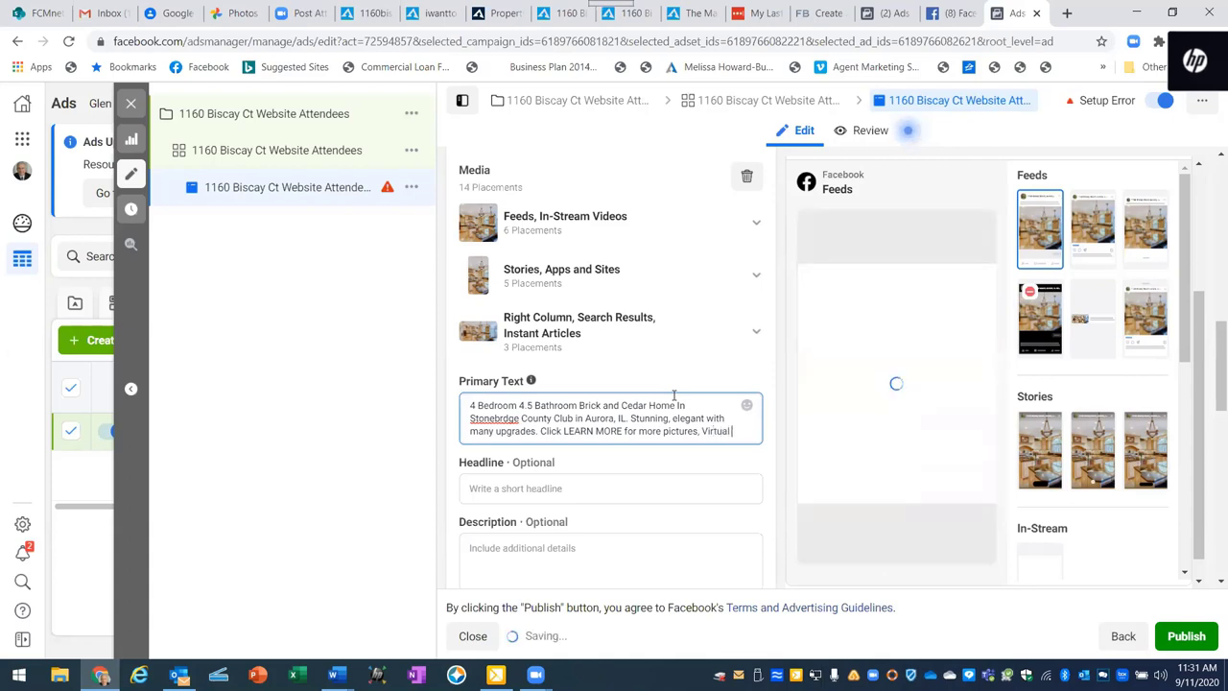
text(Tour)
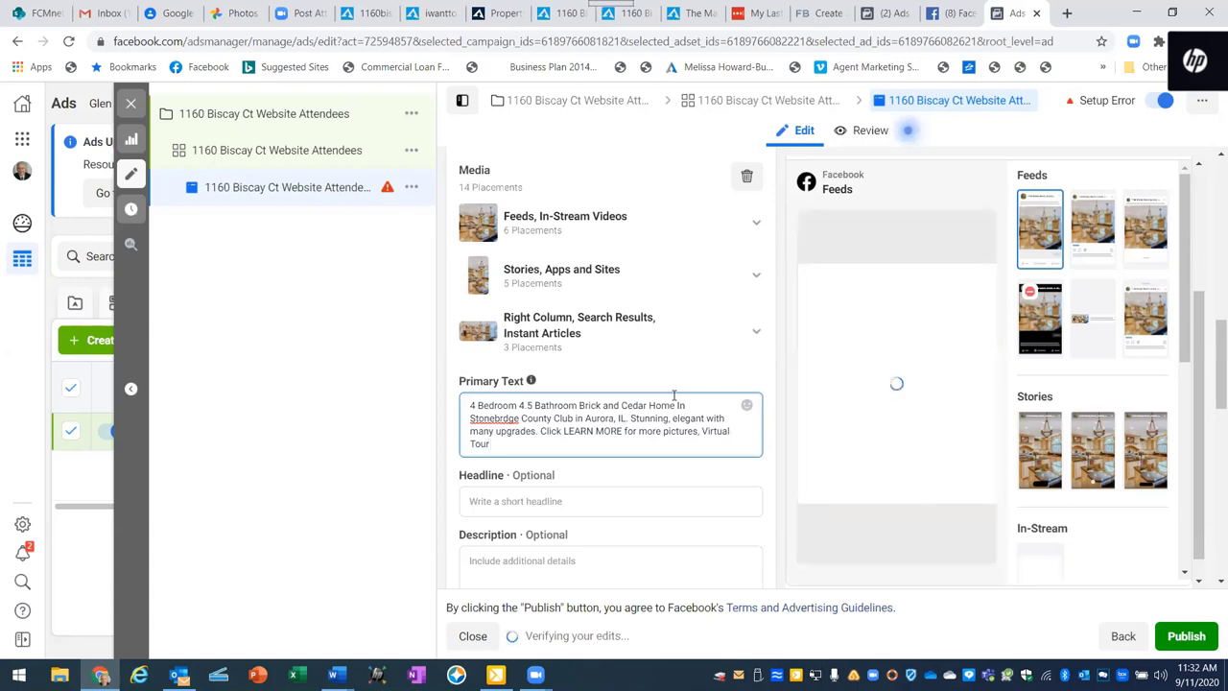
text(and Price)
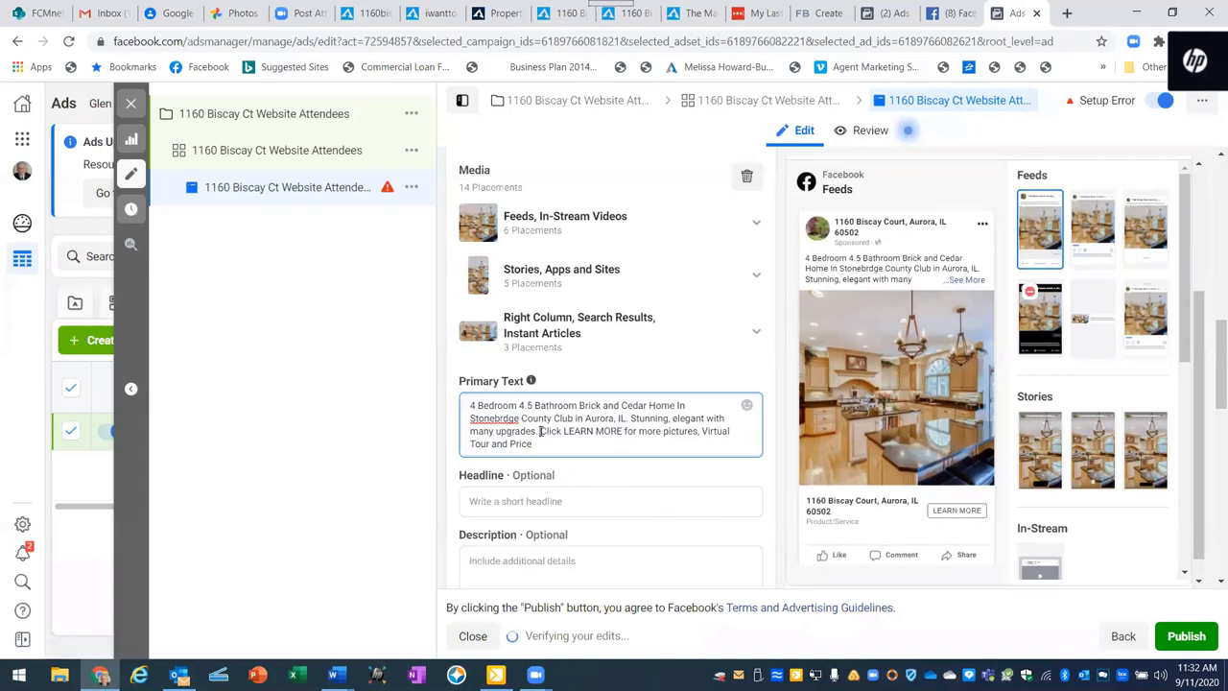
- Cut the LEARN MORE sentence and paste it after 'Aurora, IL.', ending it with a period
drag(539, 433, 540, 448)
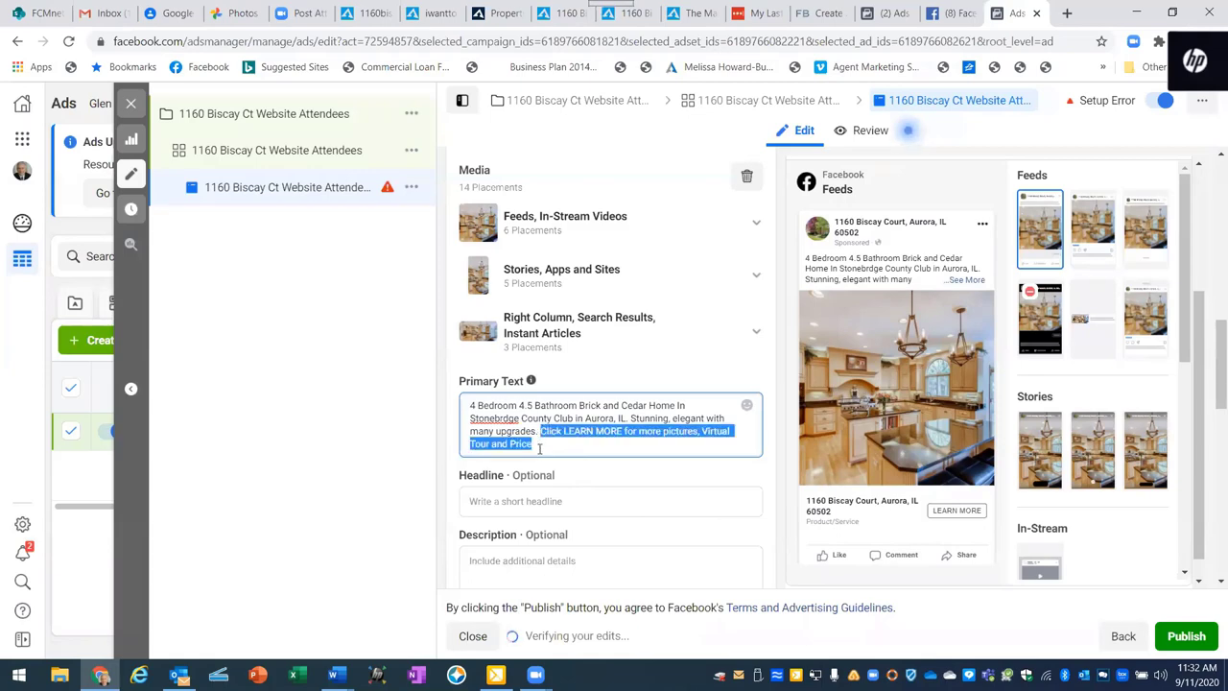
right_click(567, 433)
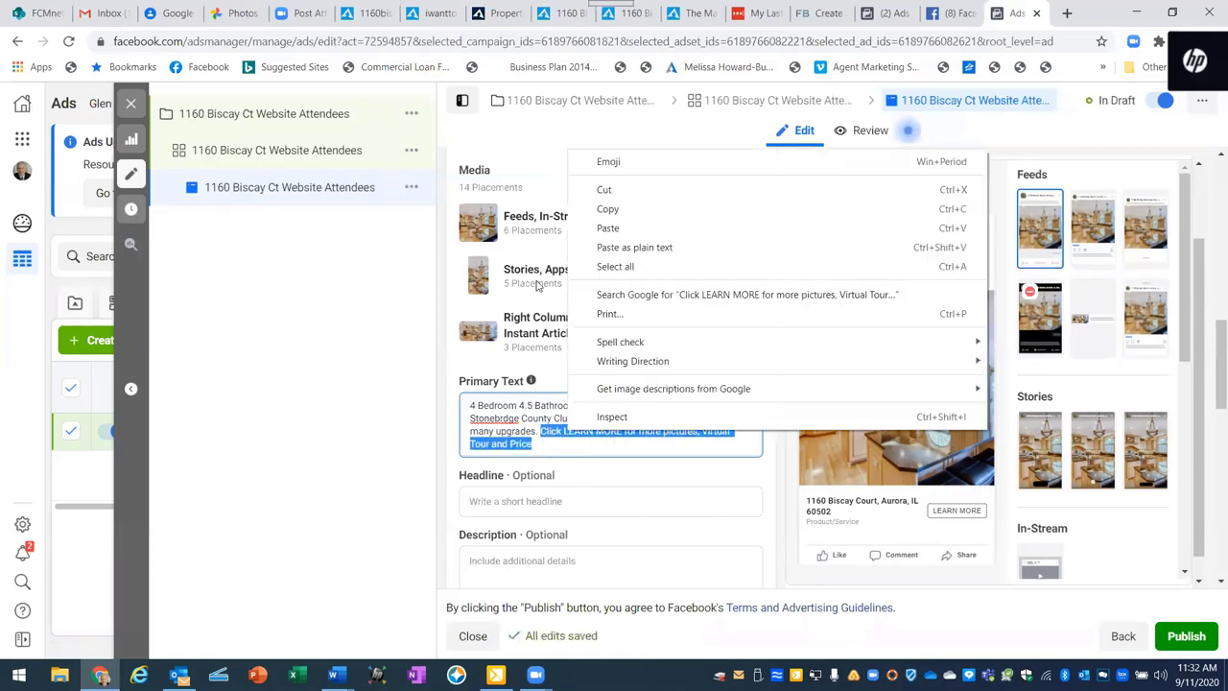
click(595, 190)
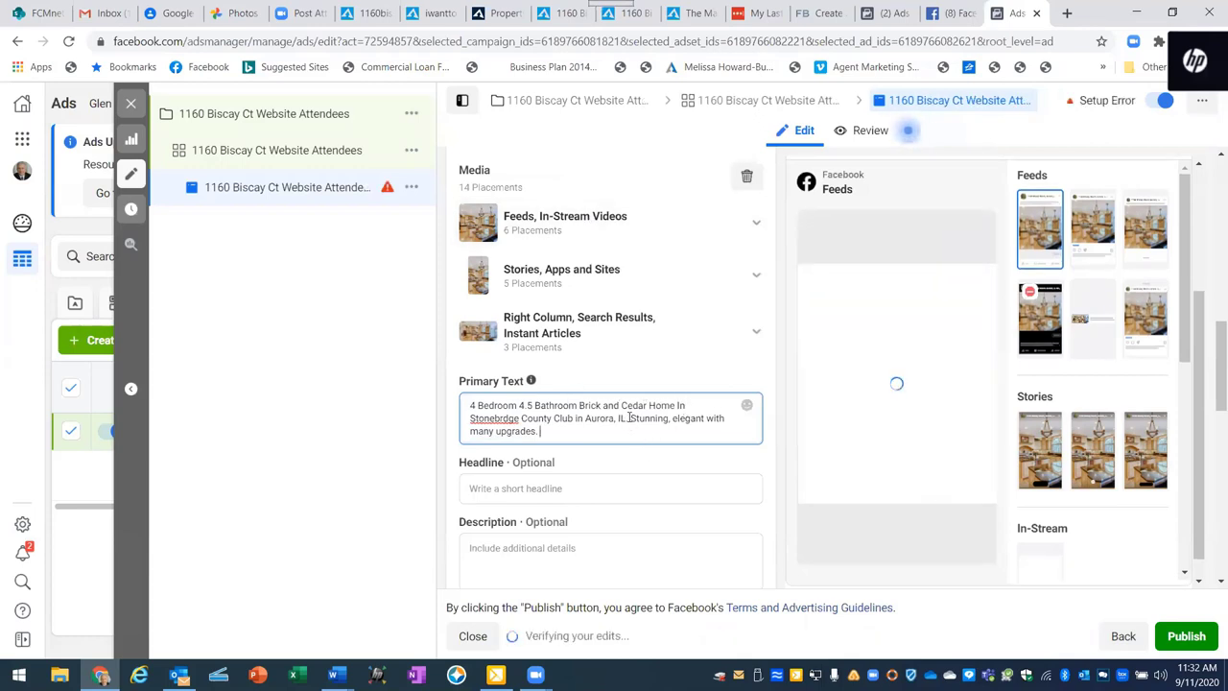
click(628, 419)
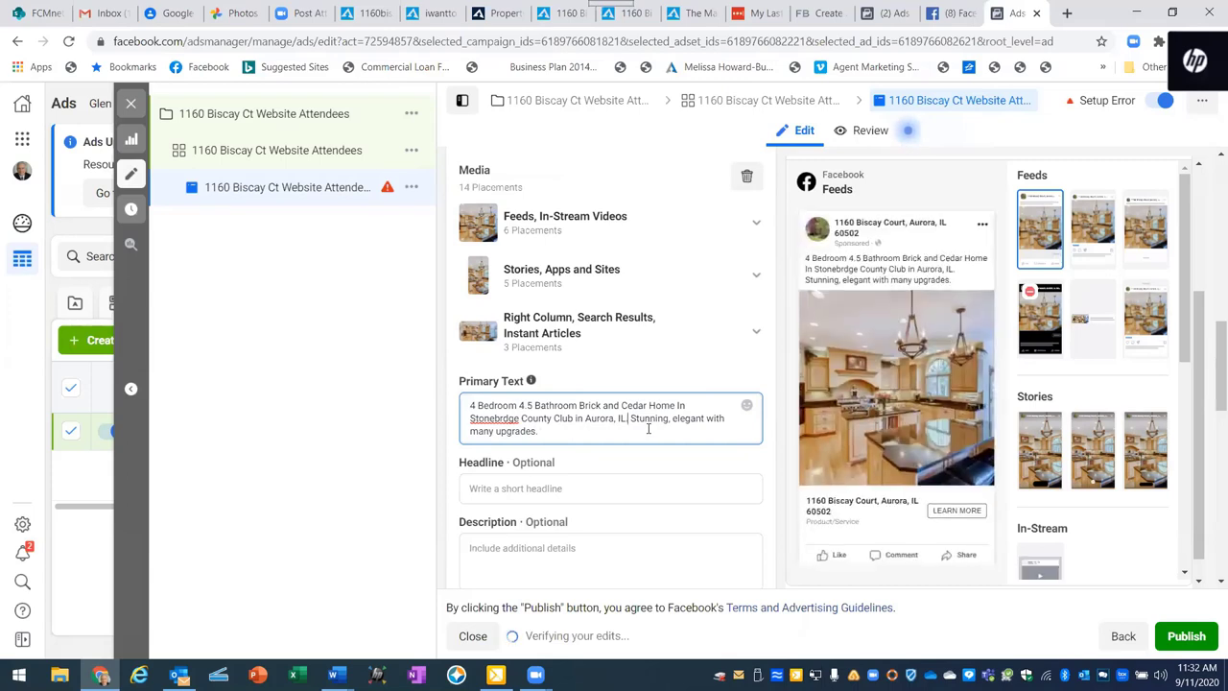
text(.)
right_click(633, 417)
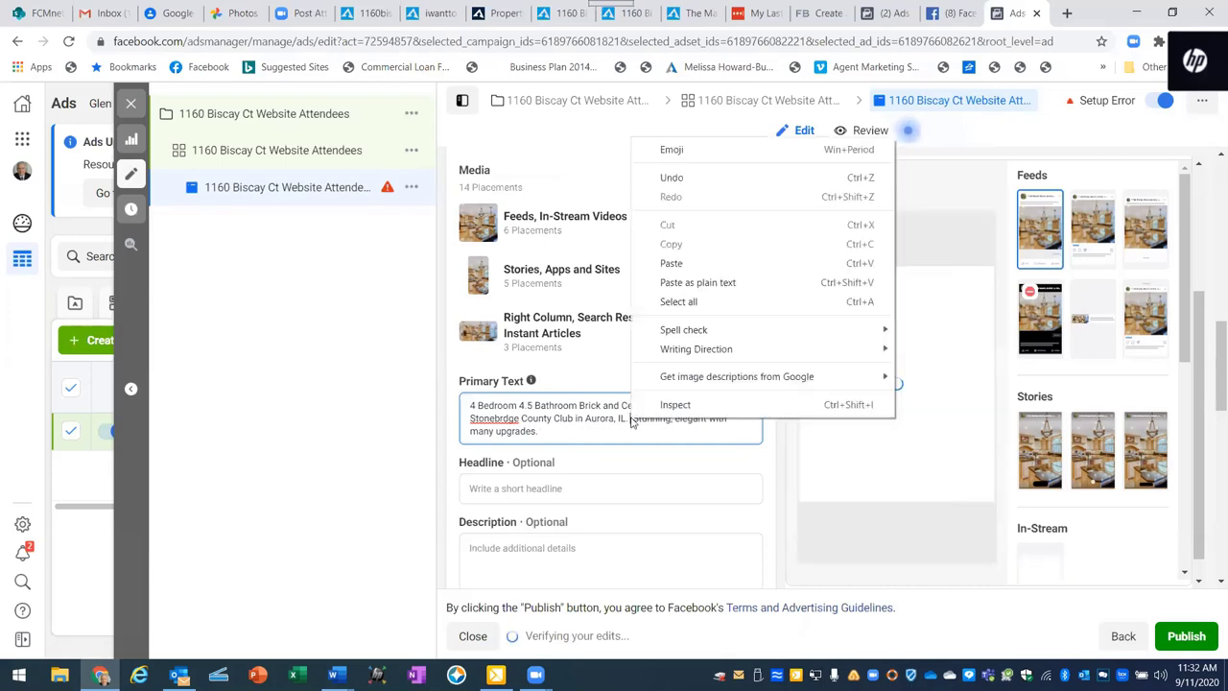
click(670, 263)
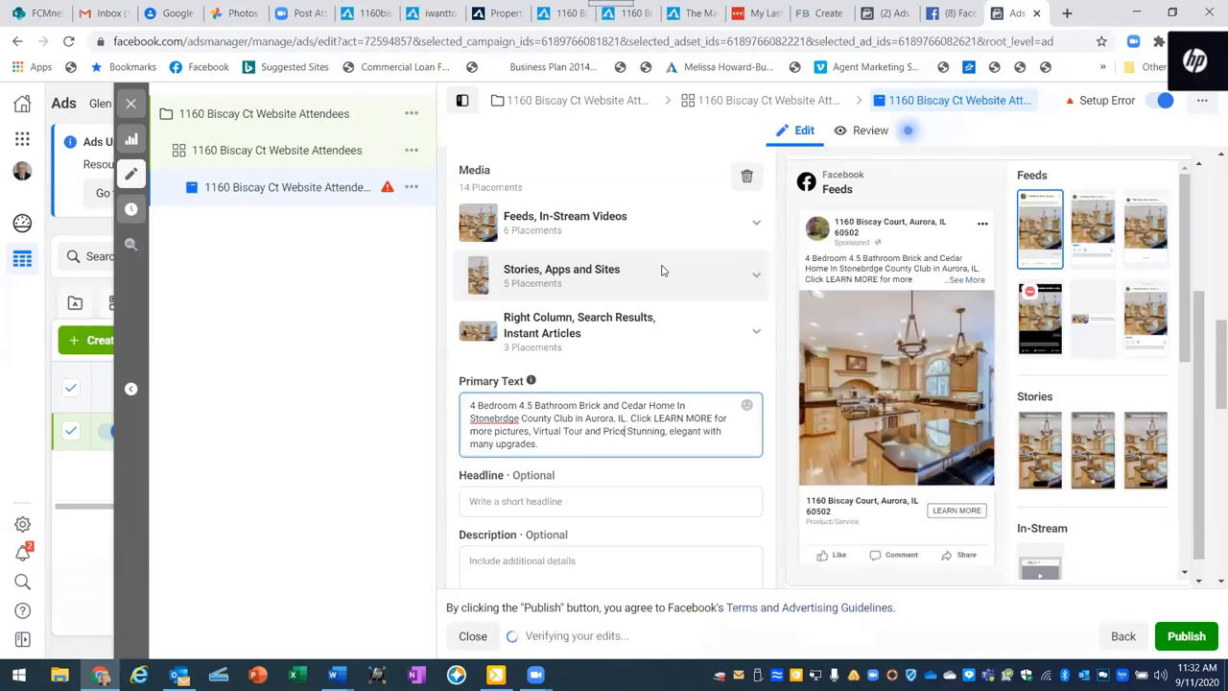
text(.)
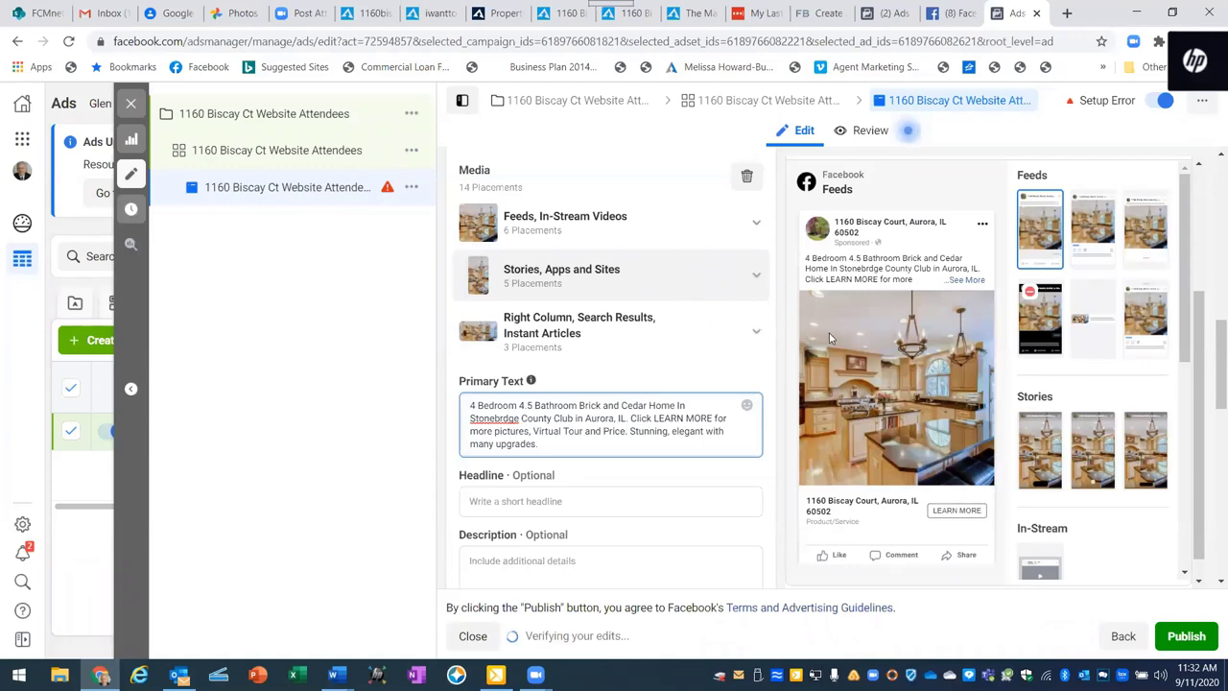
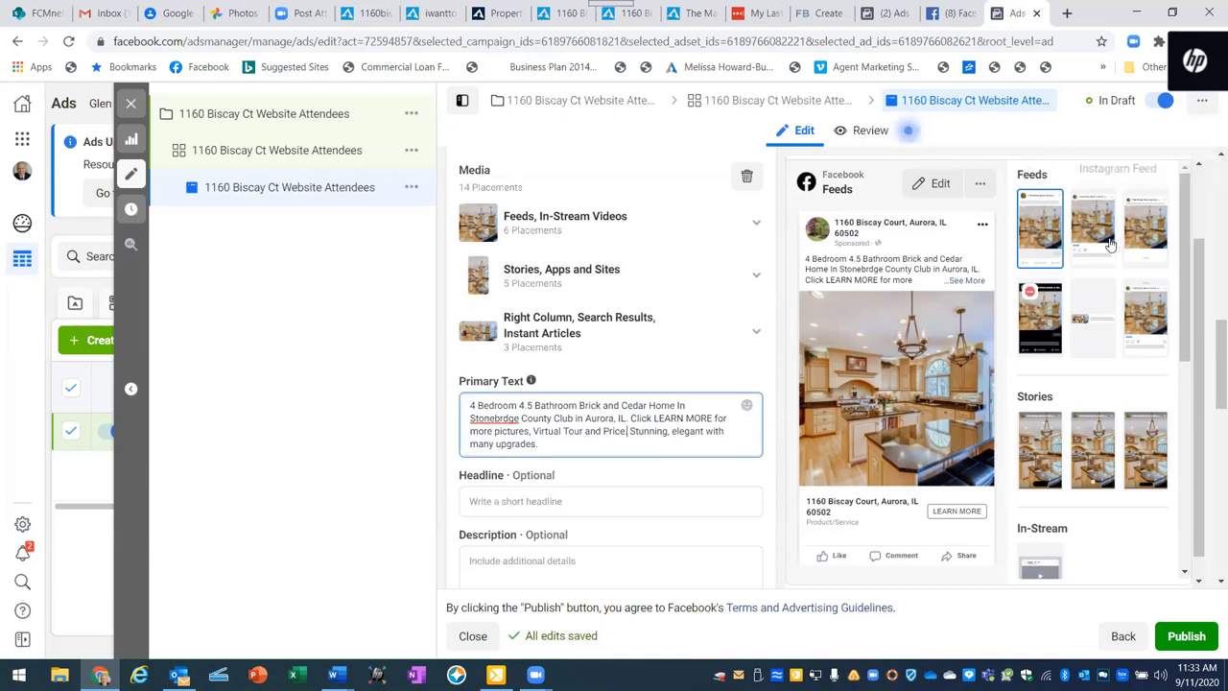
- Check the feed preview placement options, keeping the preview on Mobile News Feed
click(978, 186)
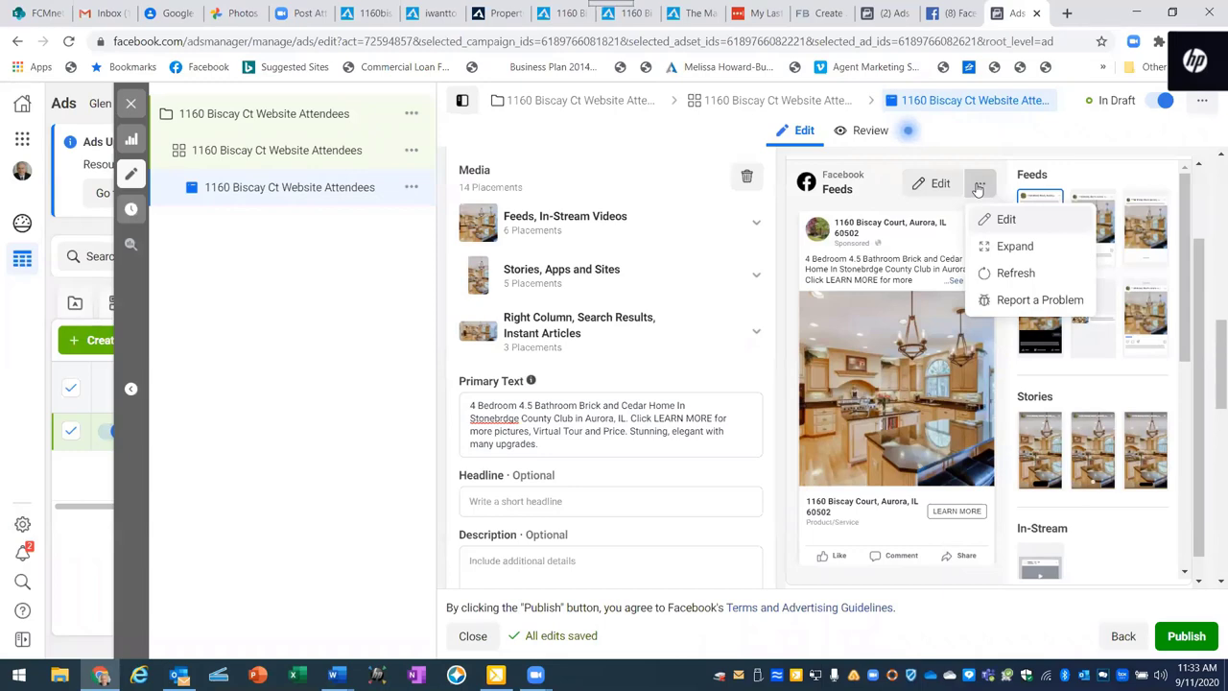
click(979, 187)
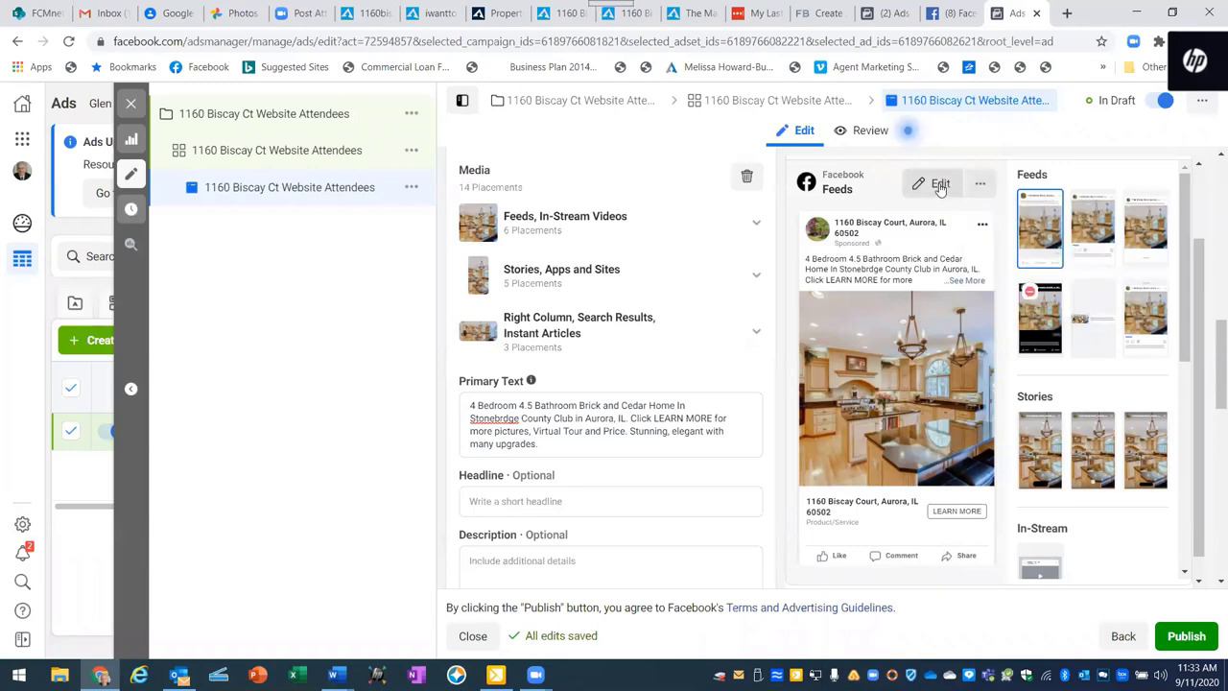
click(939, 185)
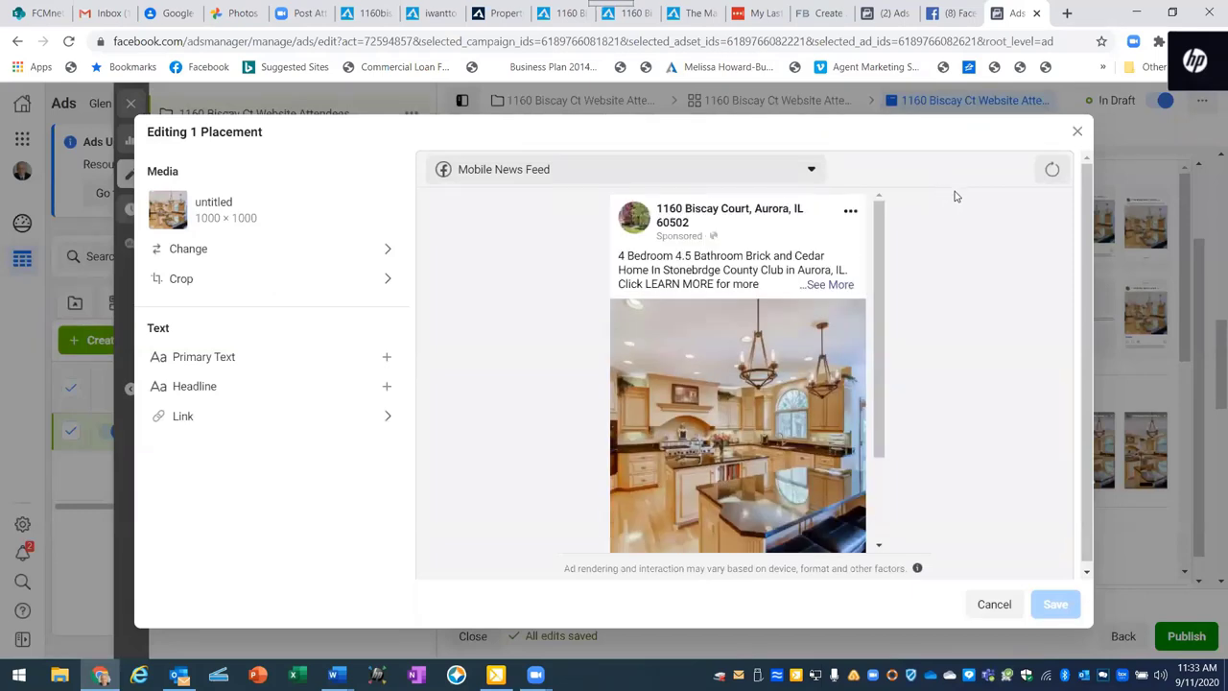
click(813, 173)
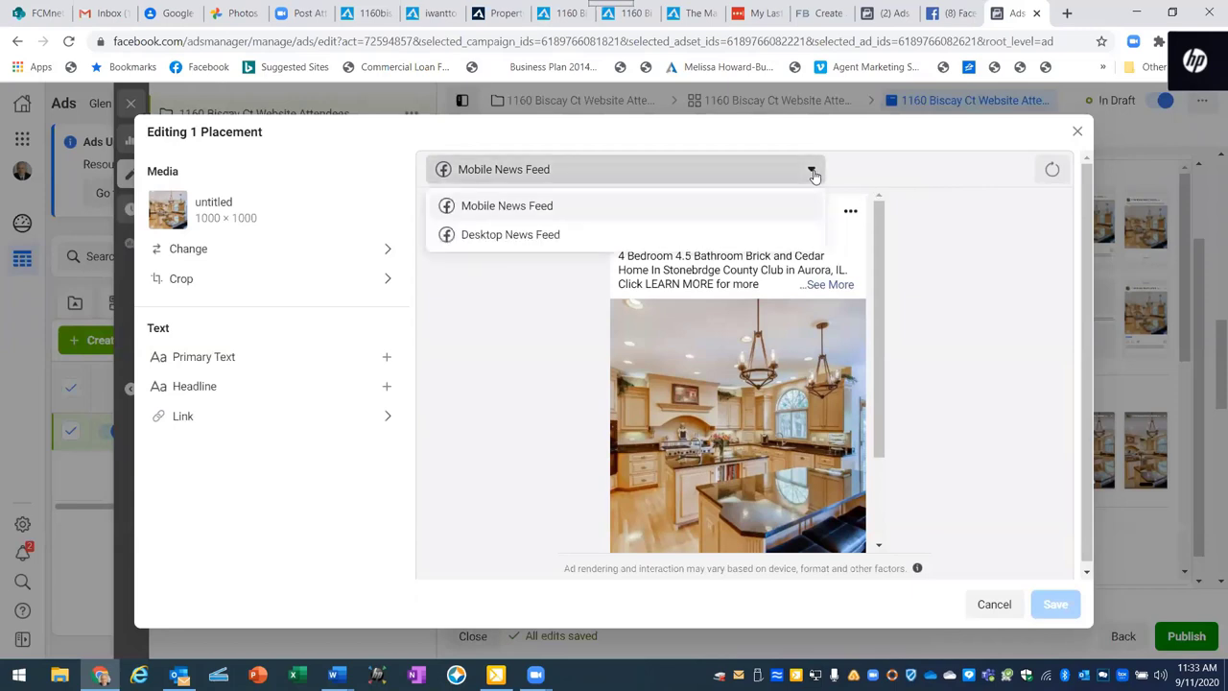
click(628, 205)
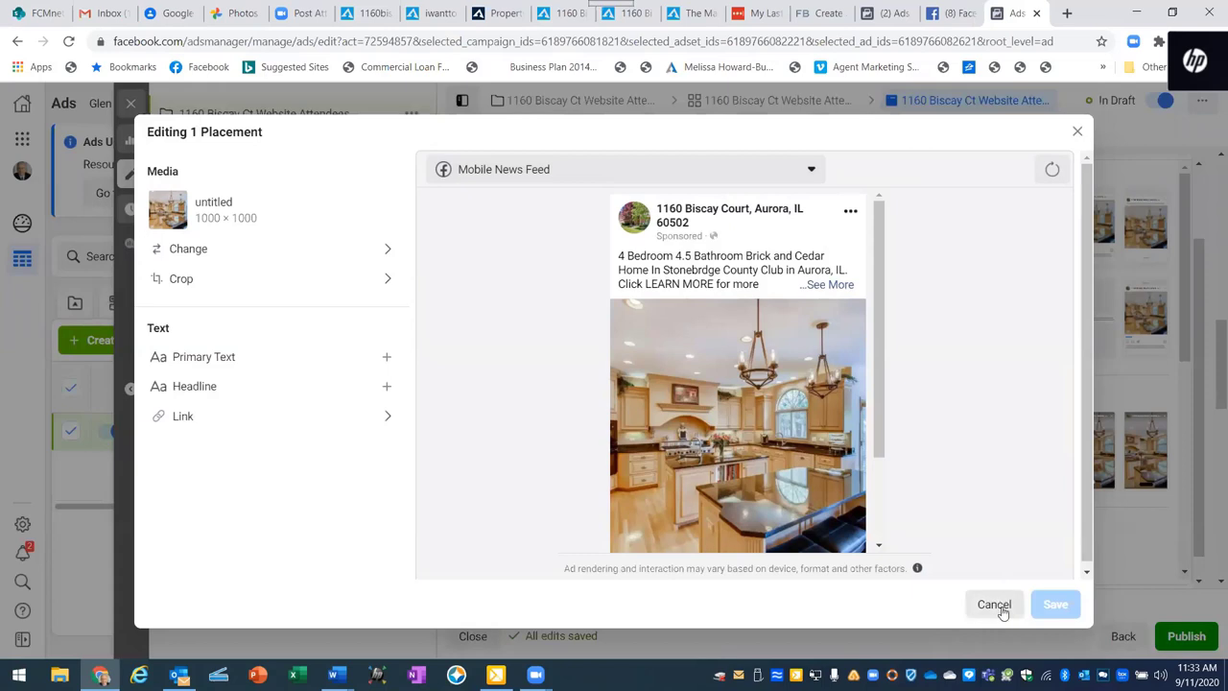
click(1079, 134)
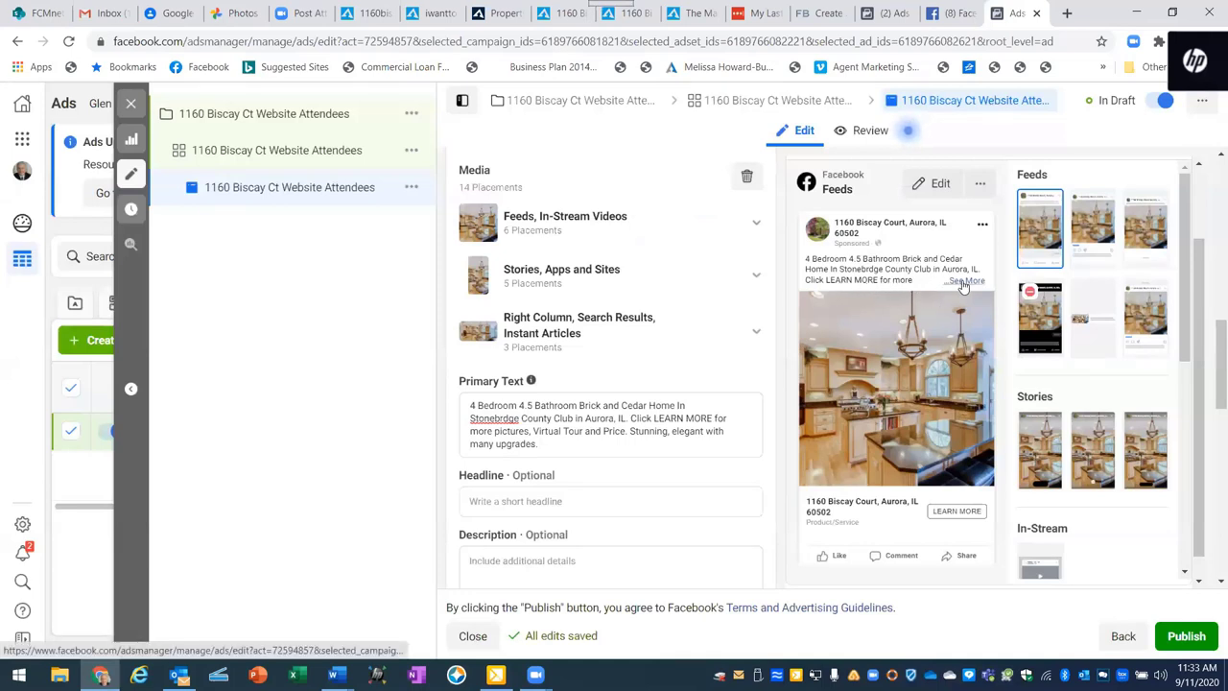
- Enter the headline 'Click LEARN MORE To See All The Beauty and Features Of This Stunning Home', correcting its typos
mouse_move(646, 288)
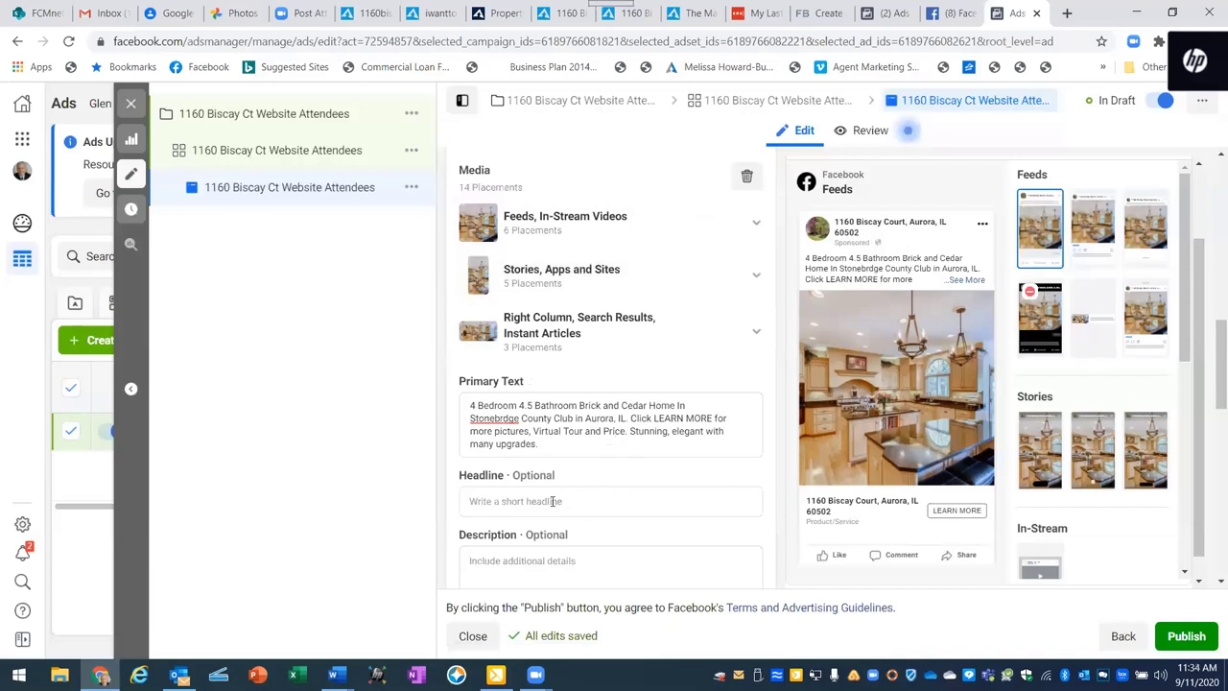
click(491, 499)
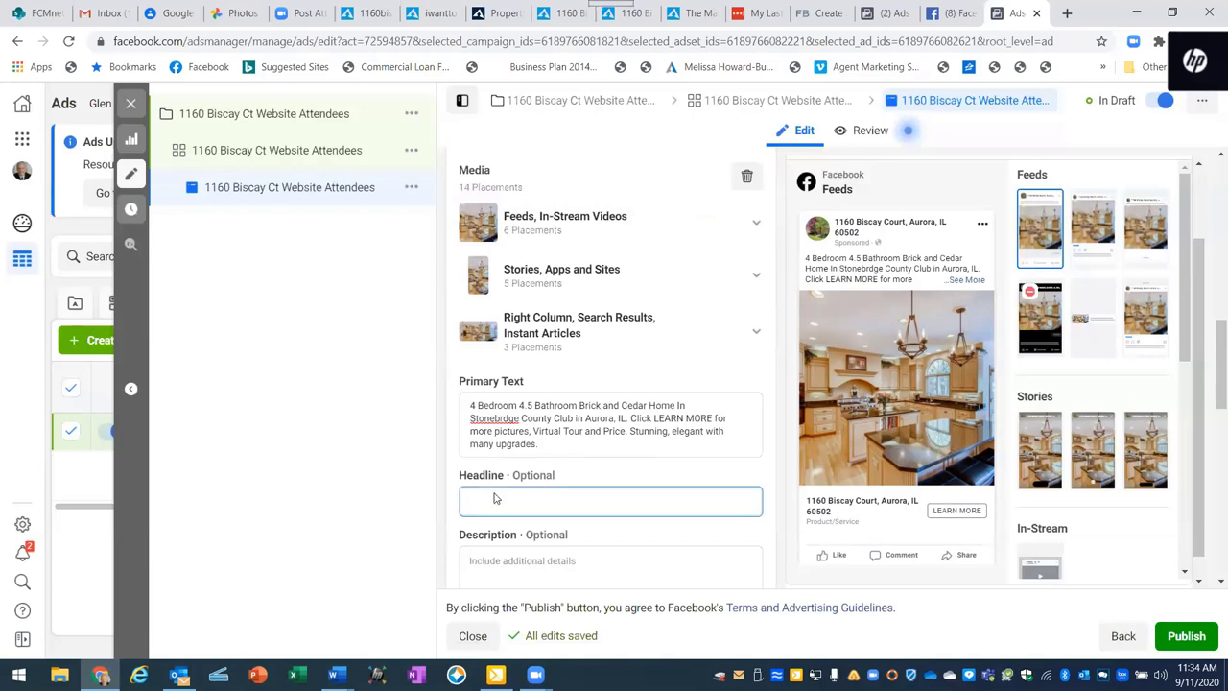
text(Click LEARN MORE)
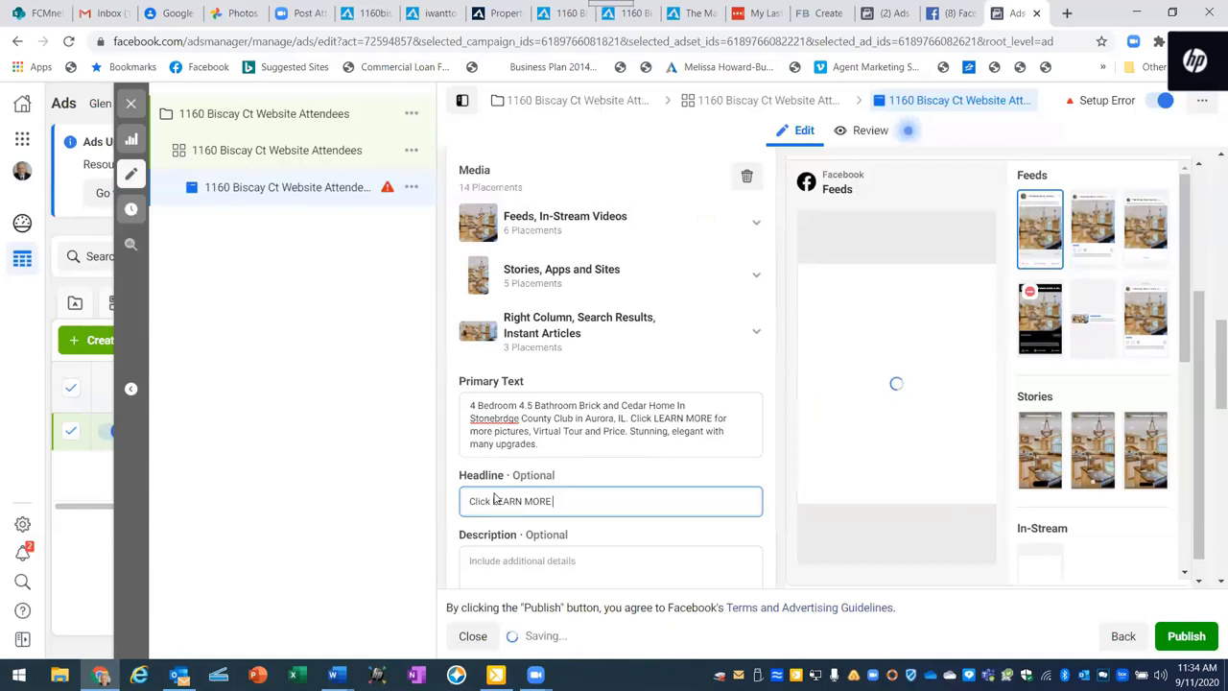
text( To S)
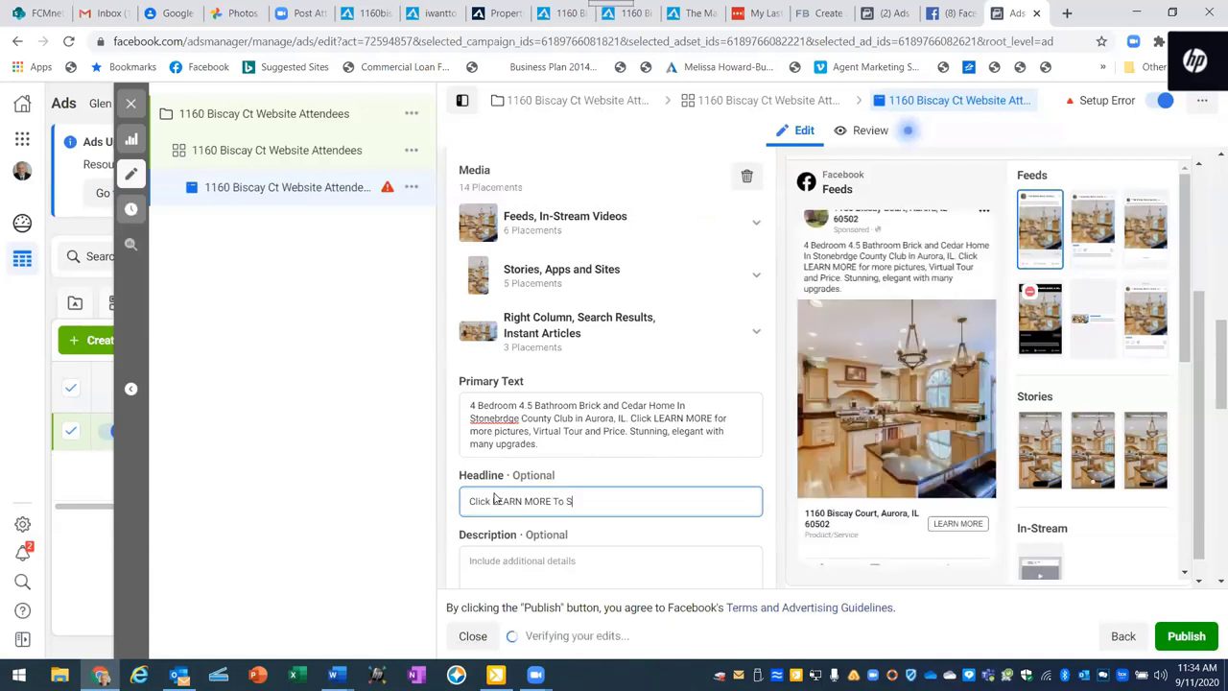
text(ee)
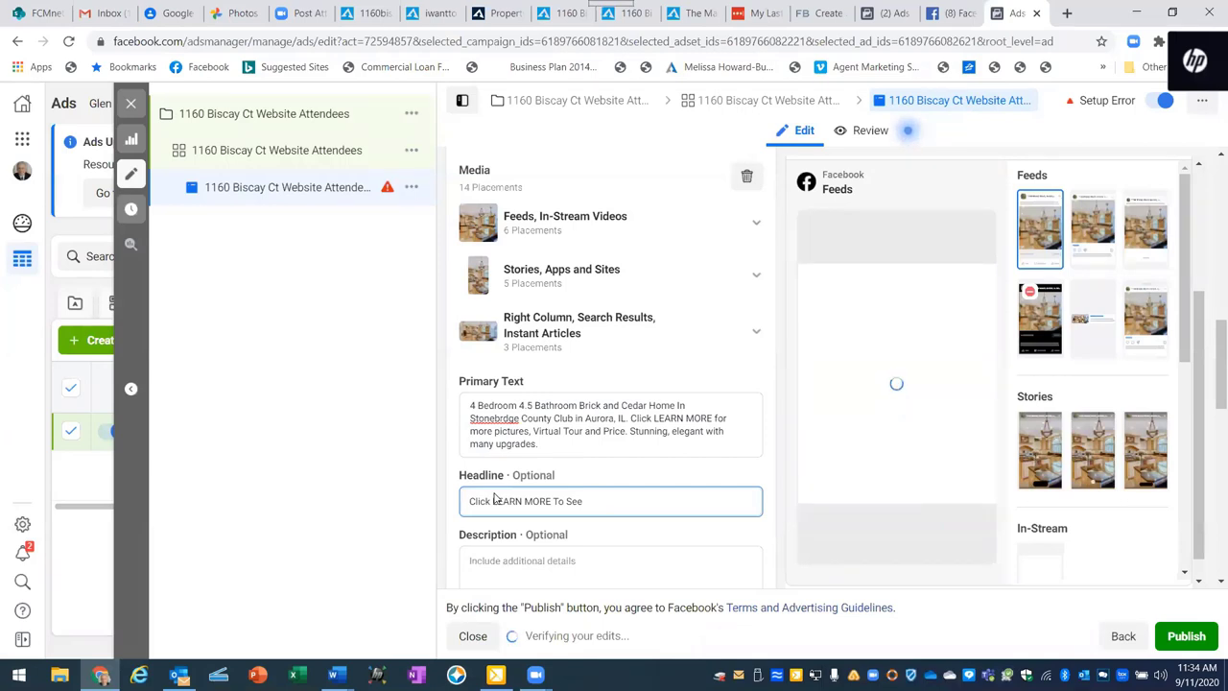
text( All)
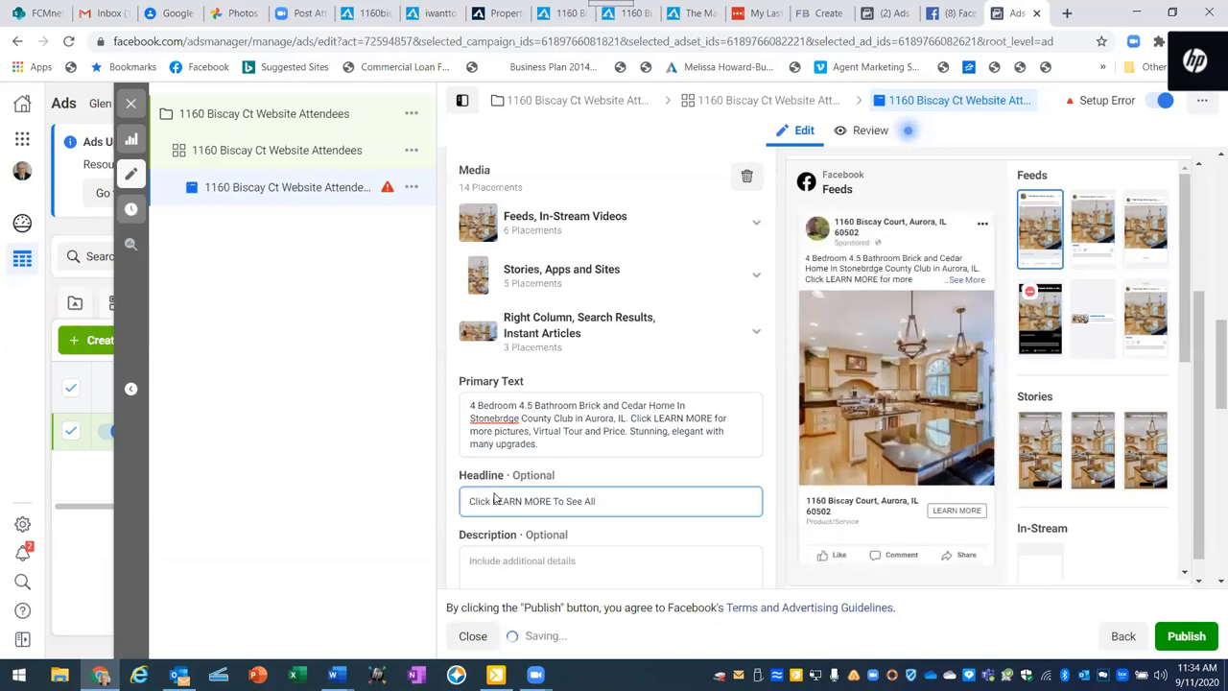
text( The BE)
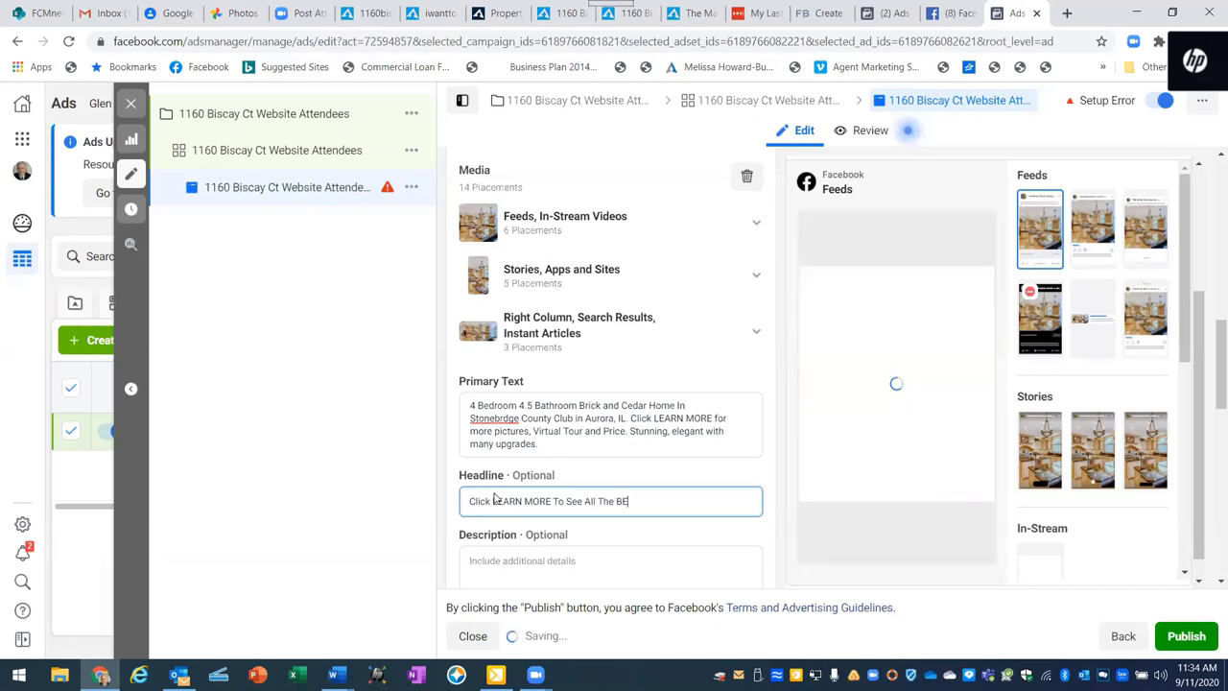
text(a)
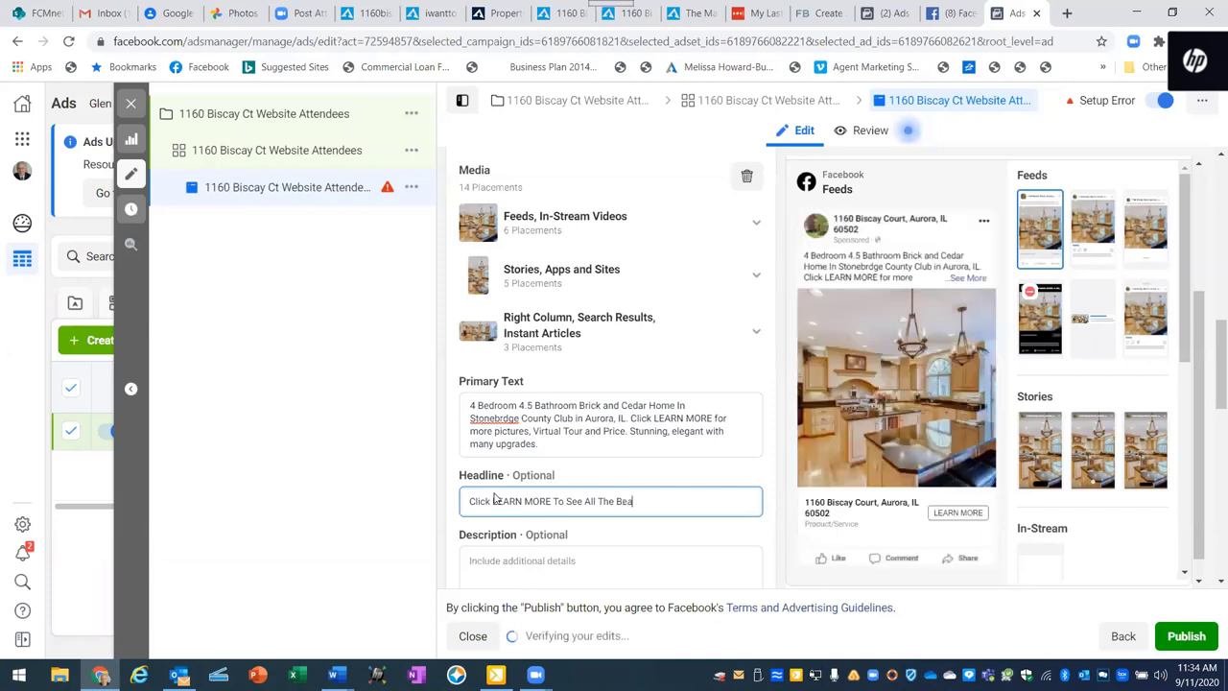
text(uty an)
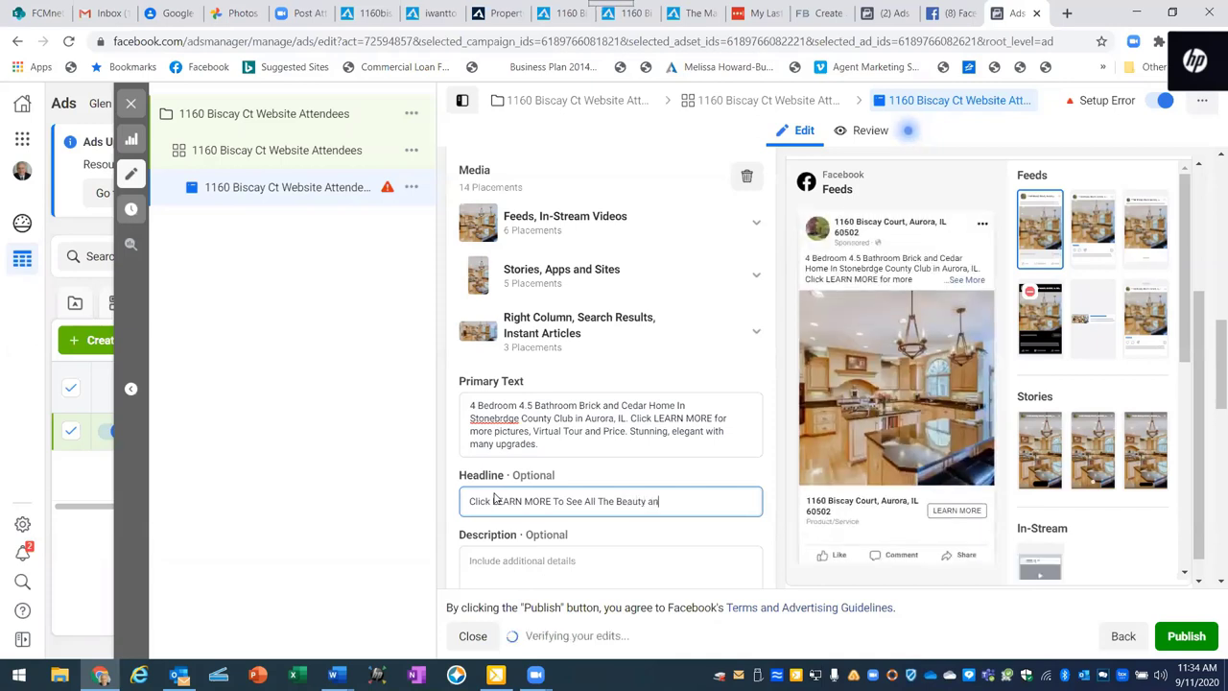
text(d Features Of)
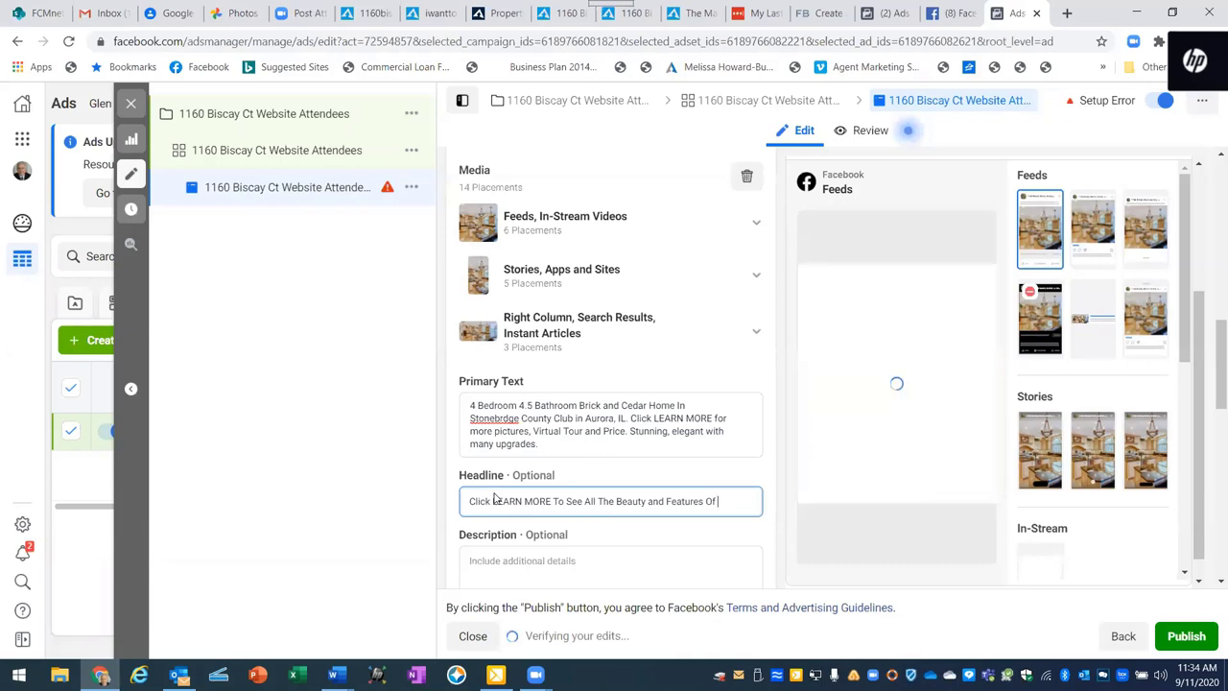
text(This S)
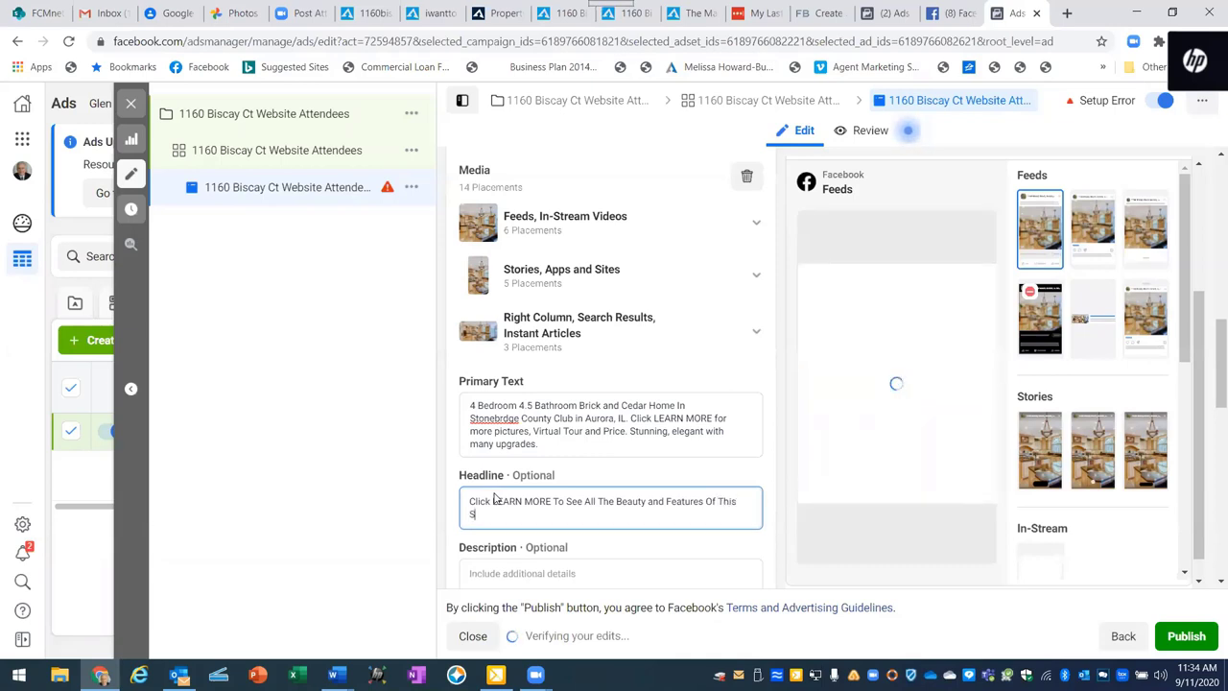
text(tunnning HO)
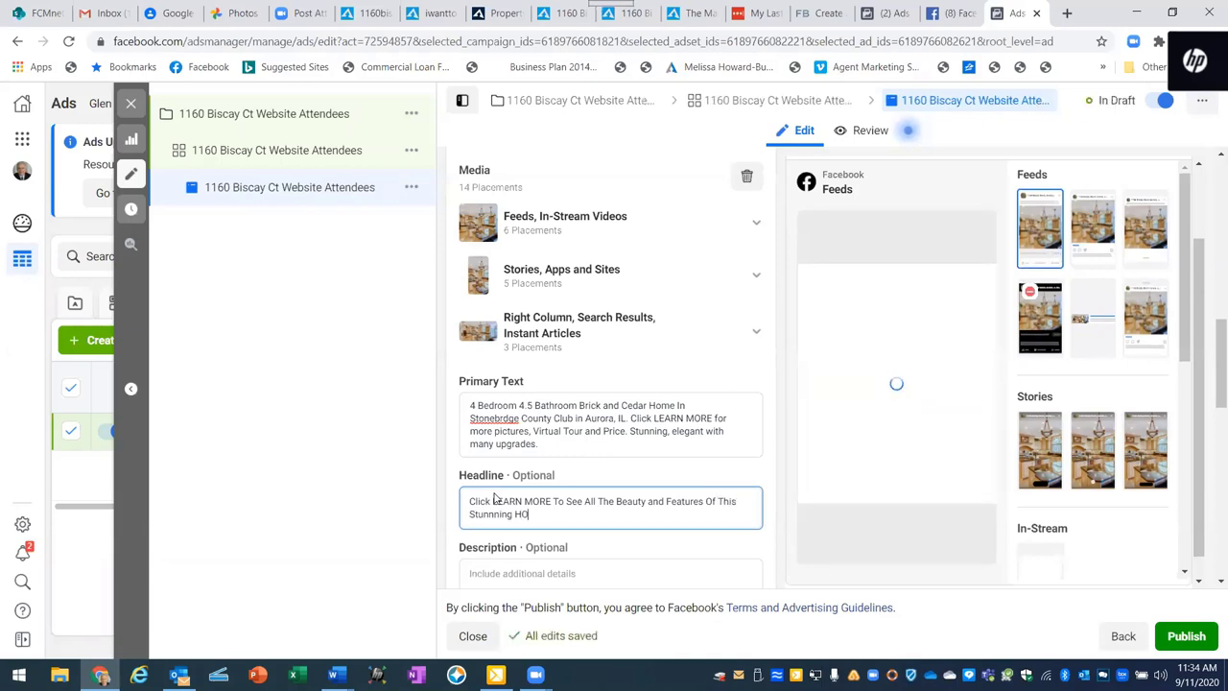
key(BackSpace)
key(BackSpace)
key(BackSpace)
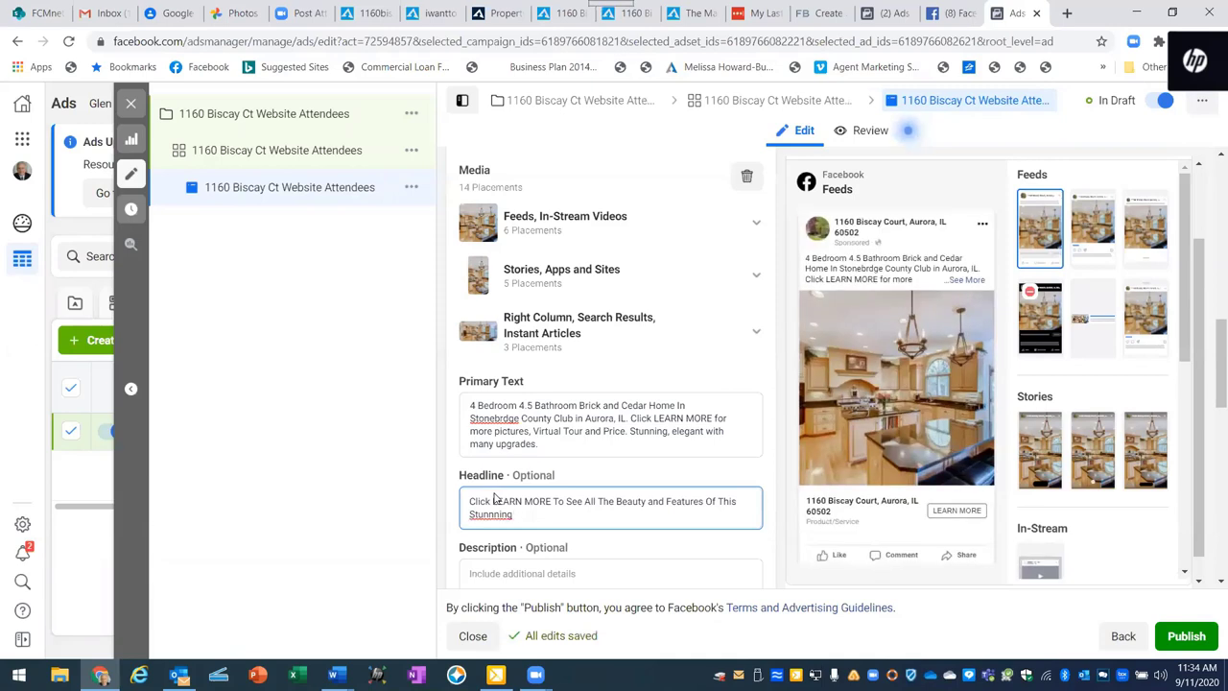
text(Home)
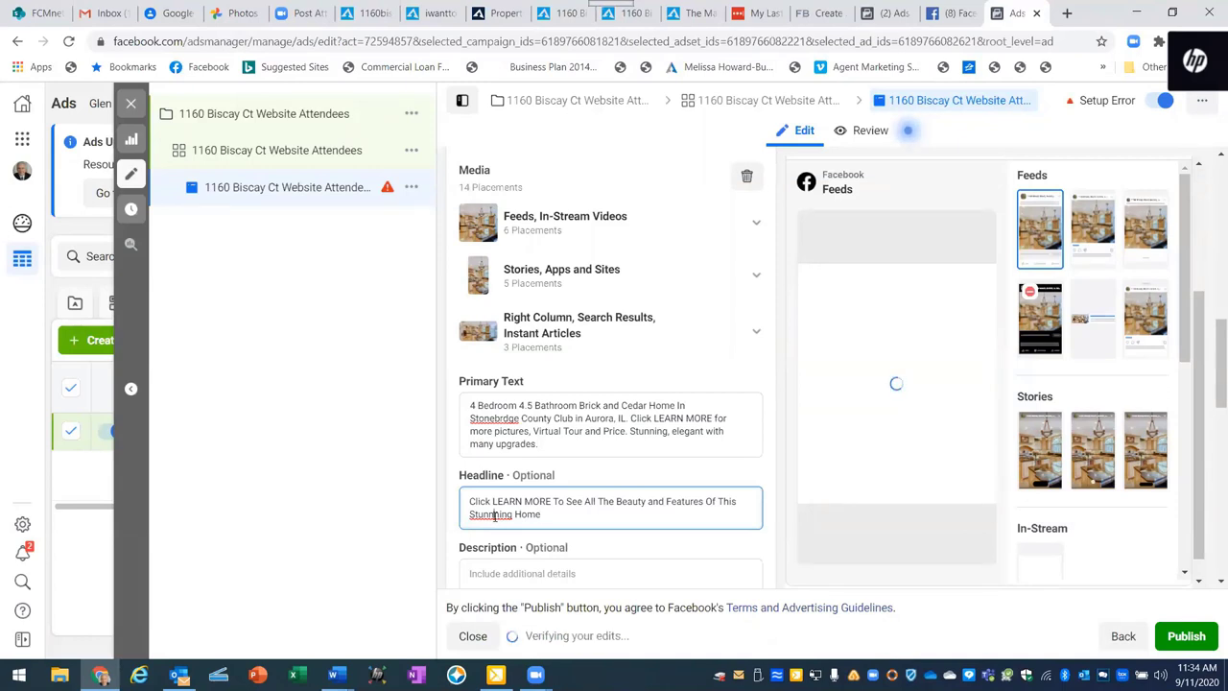
click(495, 515)
key(BackSpace)
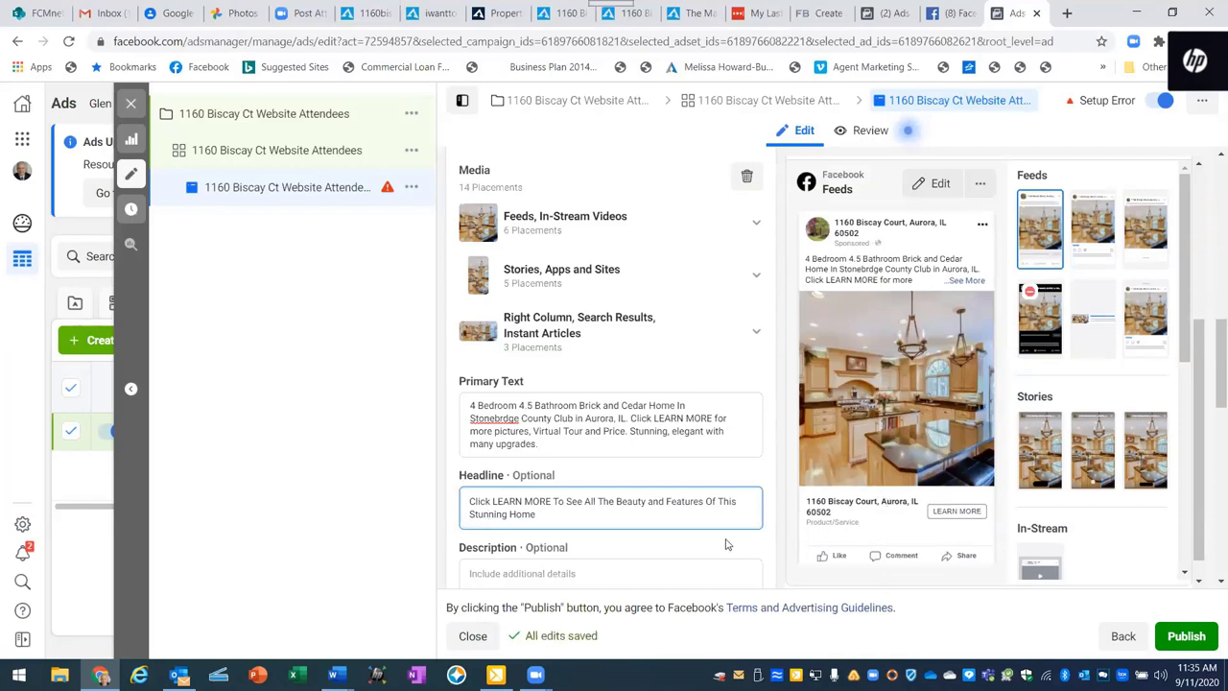
click(708, 574)
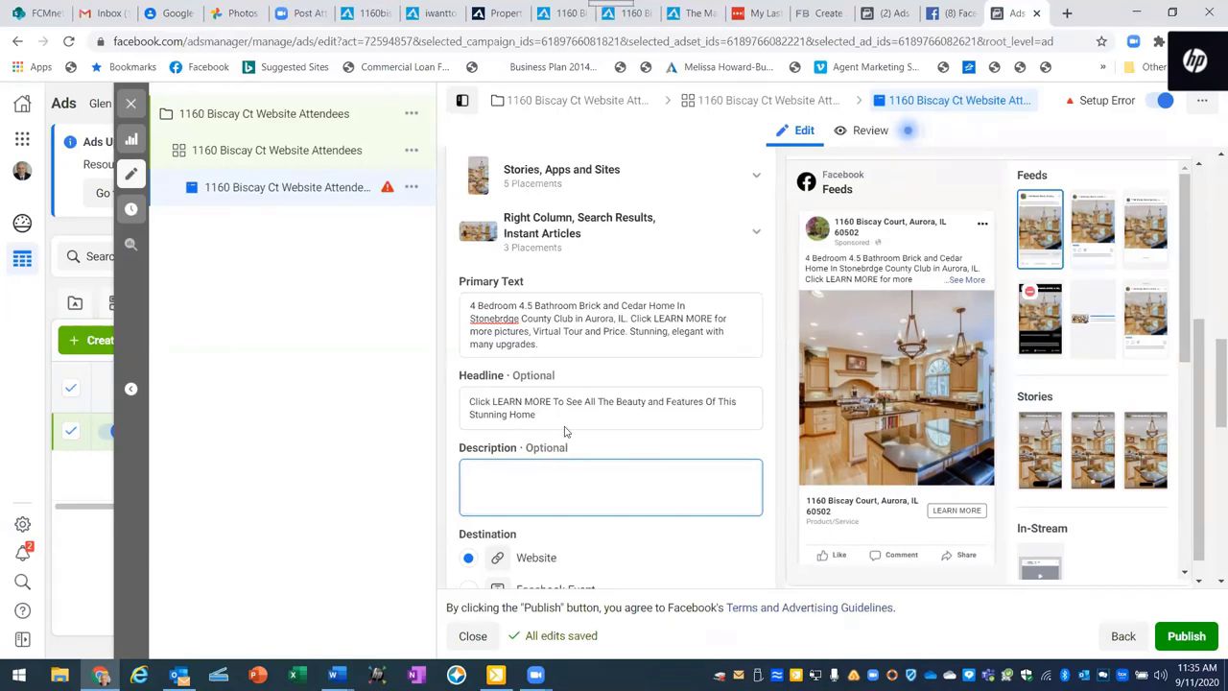
scroll(628, 503, down, 2)
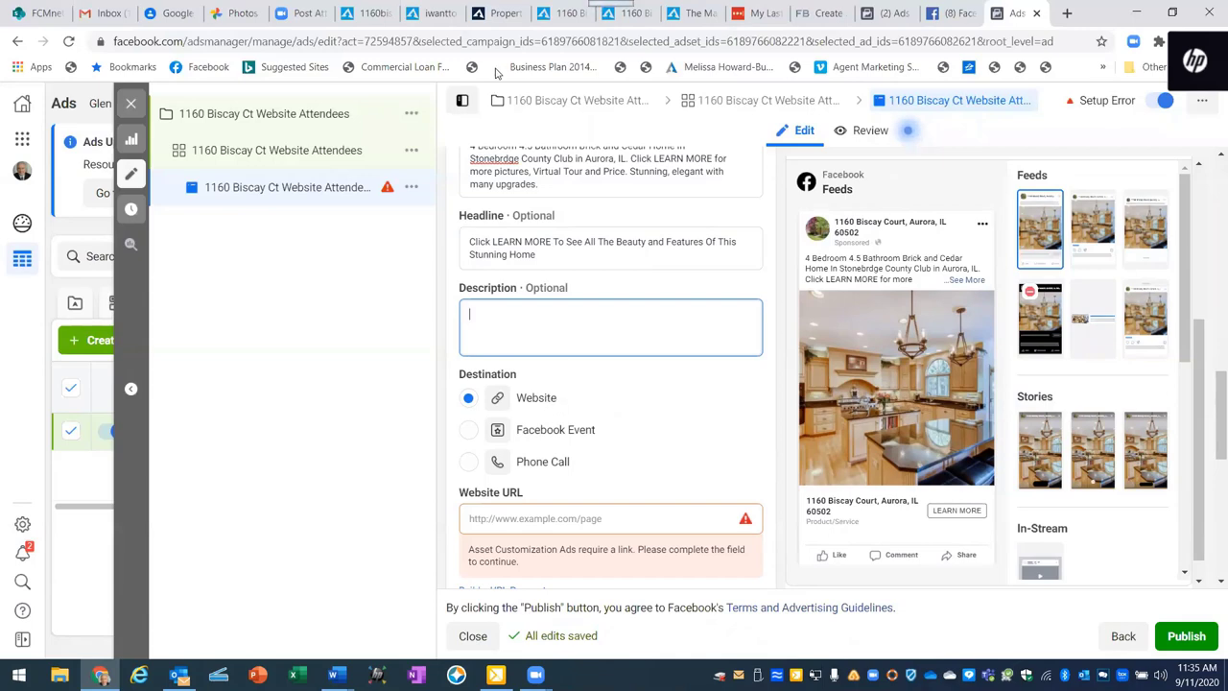
click(543, 13)
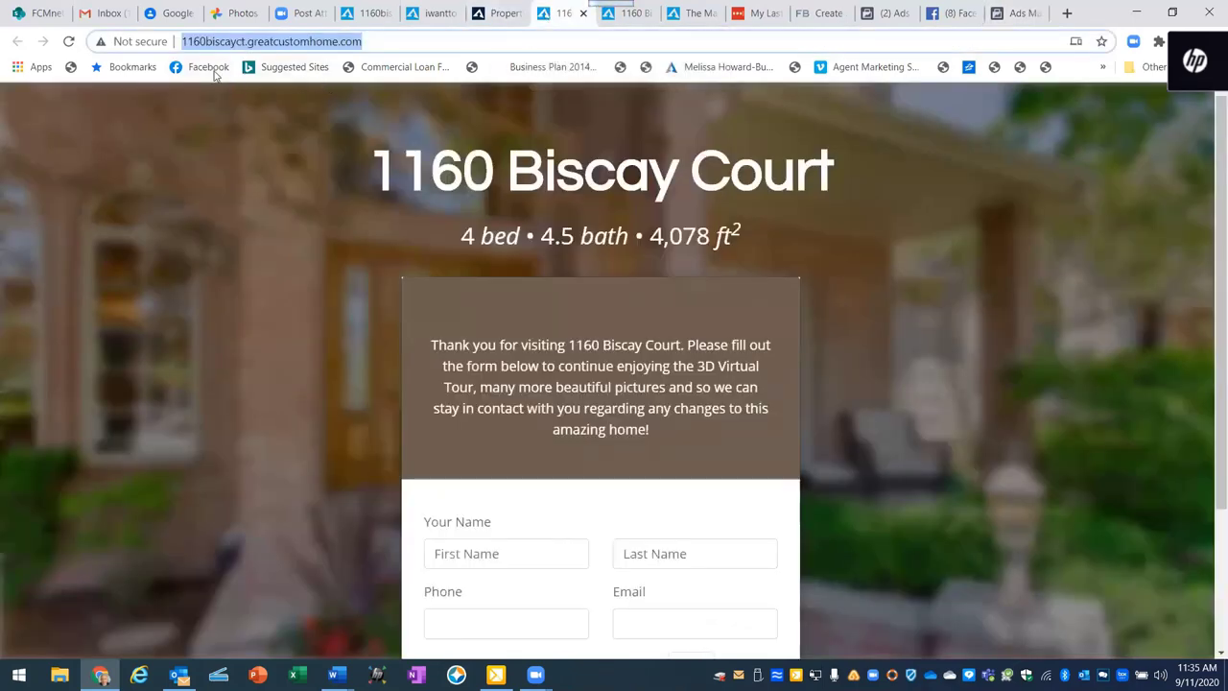
right_click(277, 42)
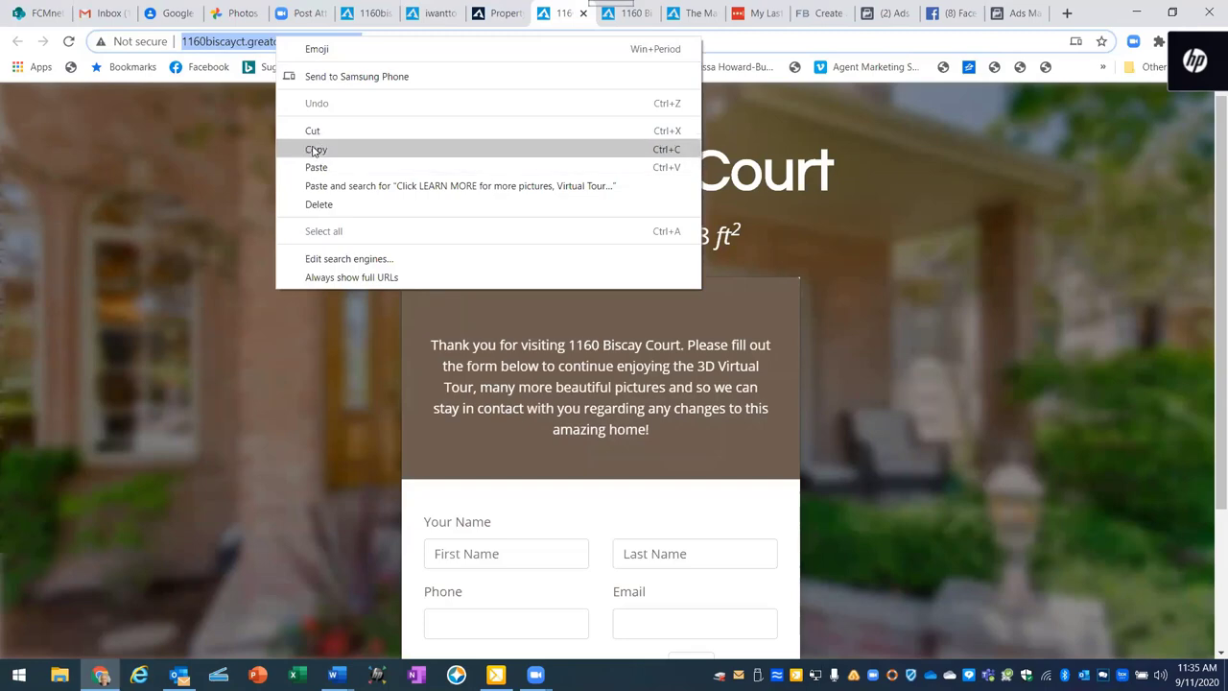
click(317, 149)
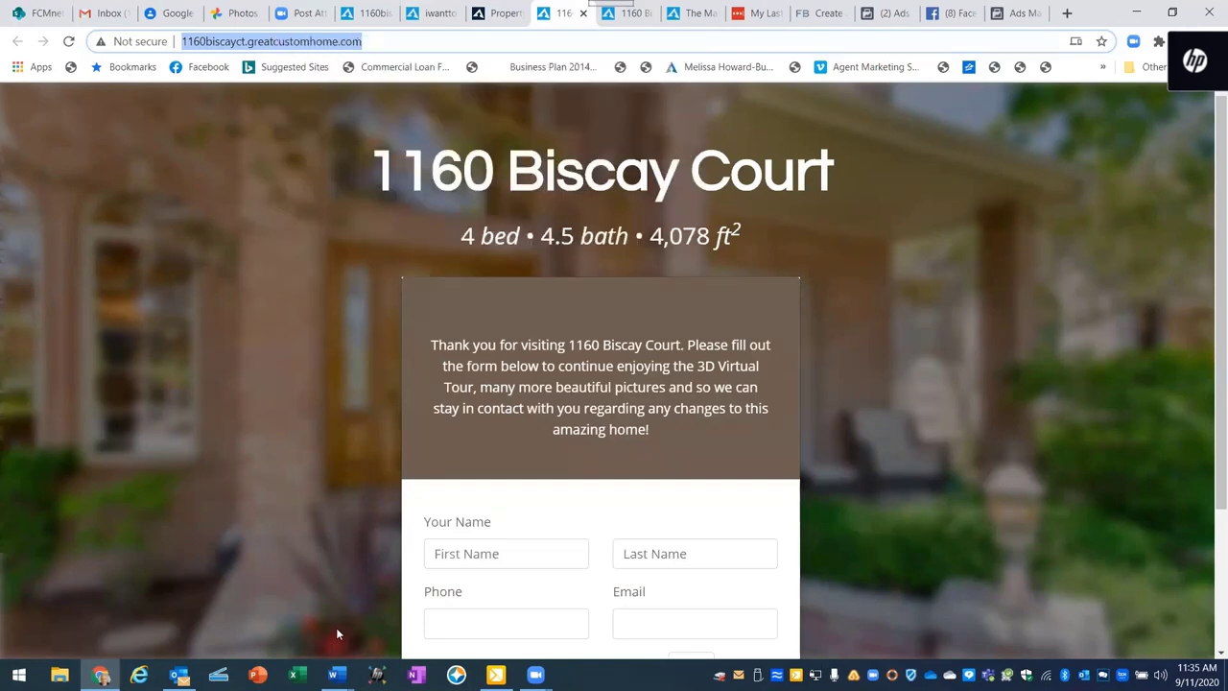
click(1017, 13)
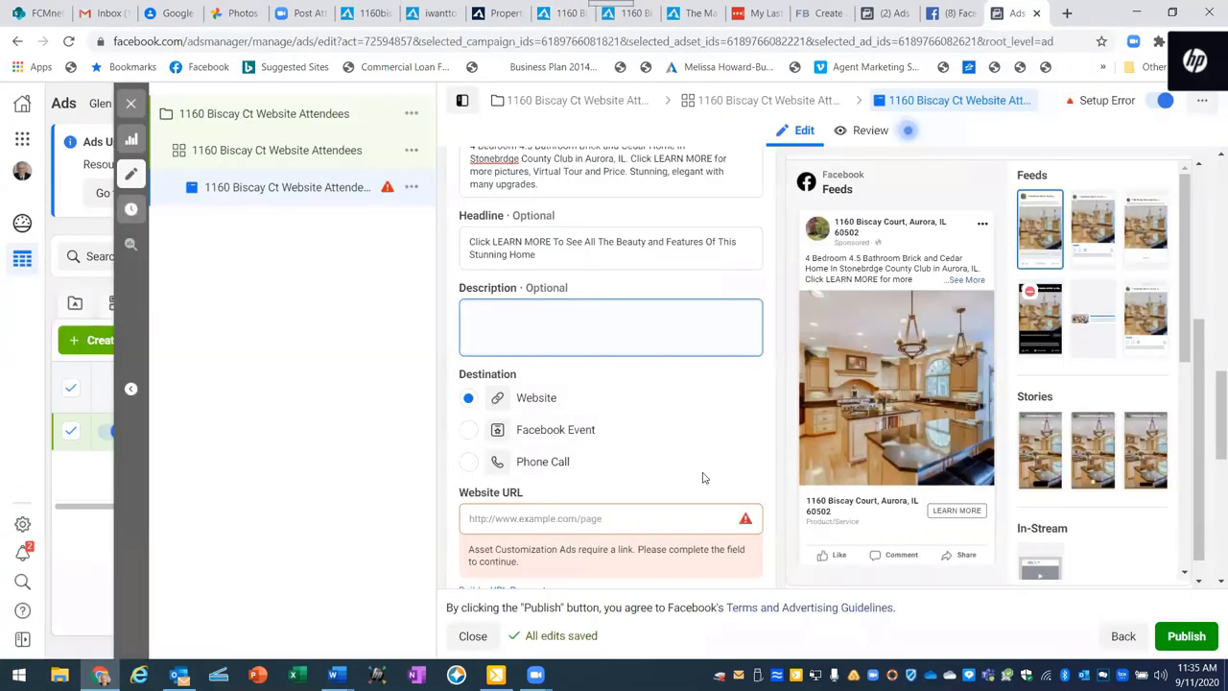
click(493, 518)
right_click(493, 518)
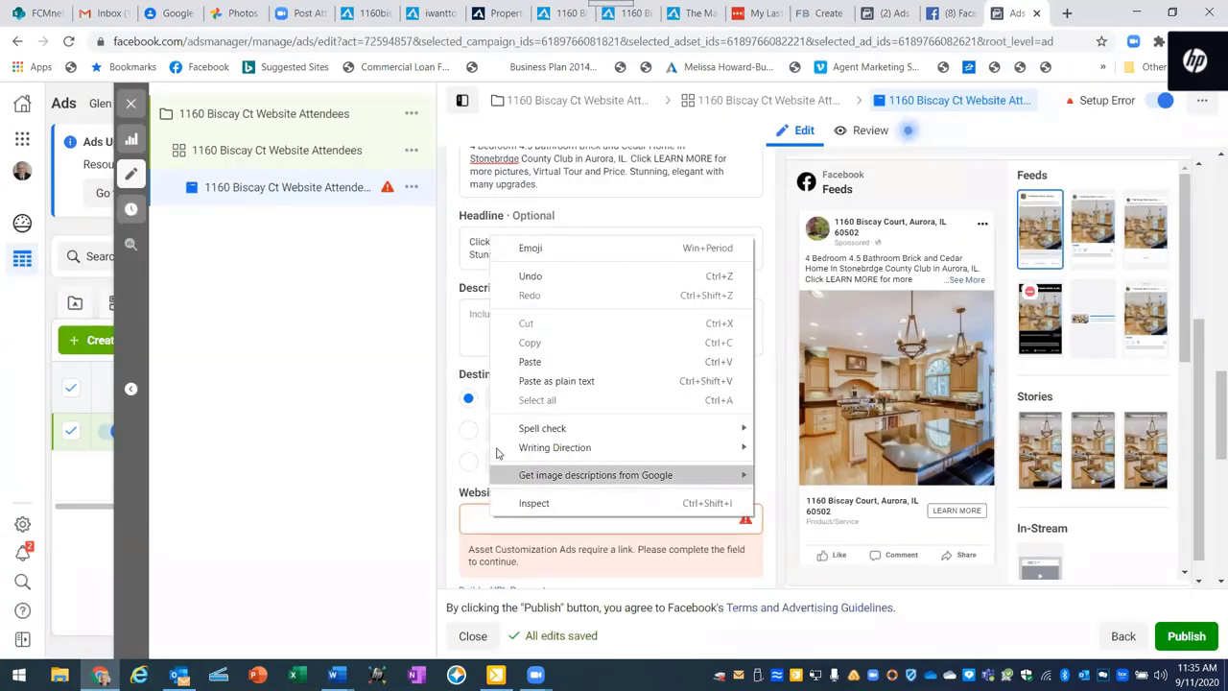
click(529, 361)
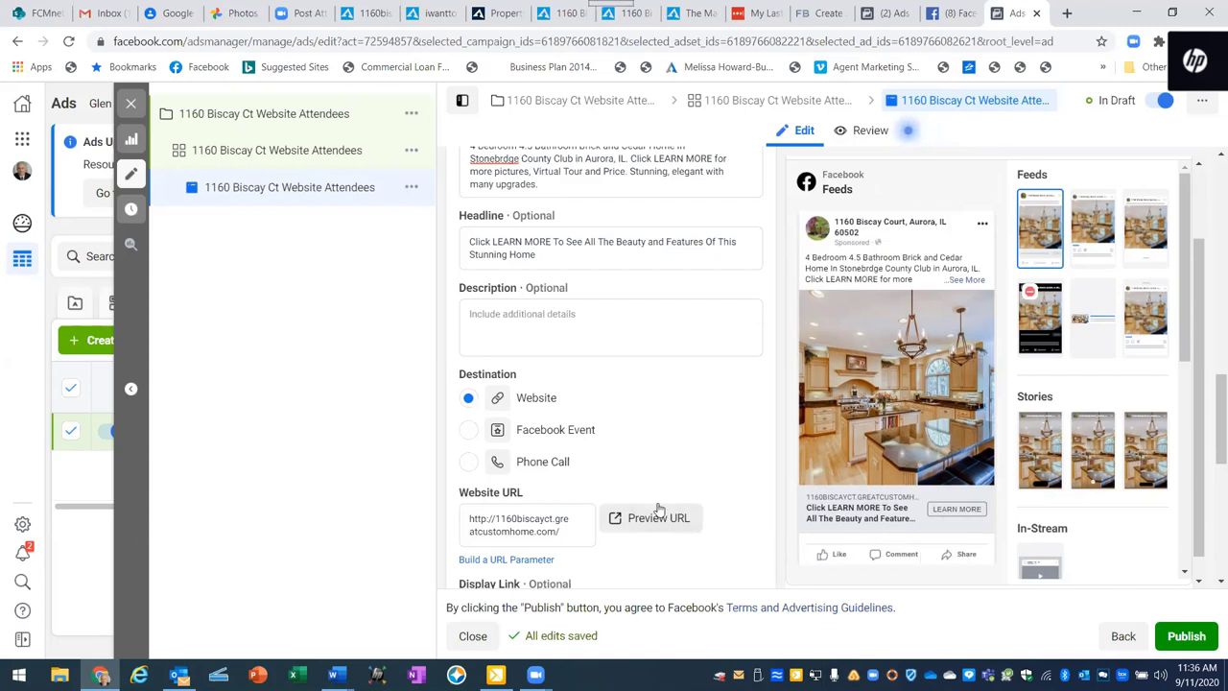
scroll(648, 479, down, 2)
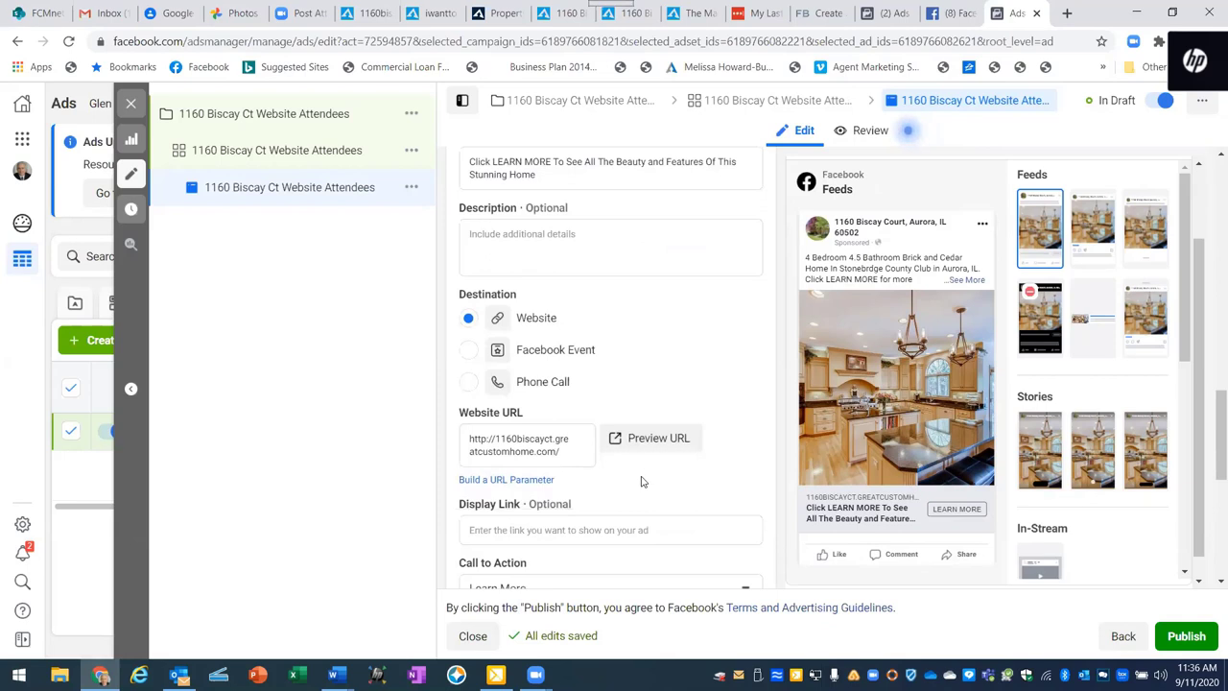
scroll(637, 494, down, 2)
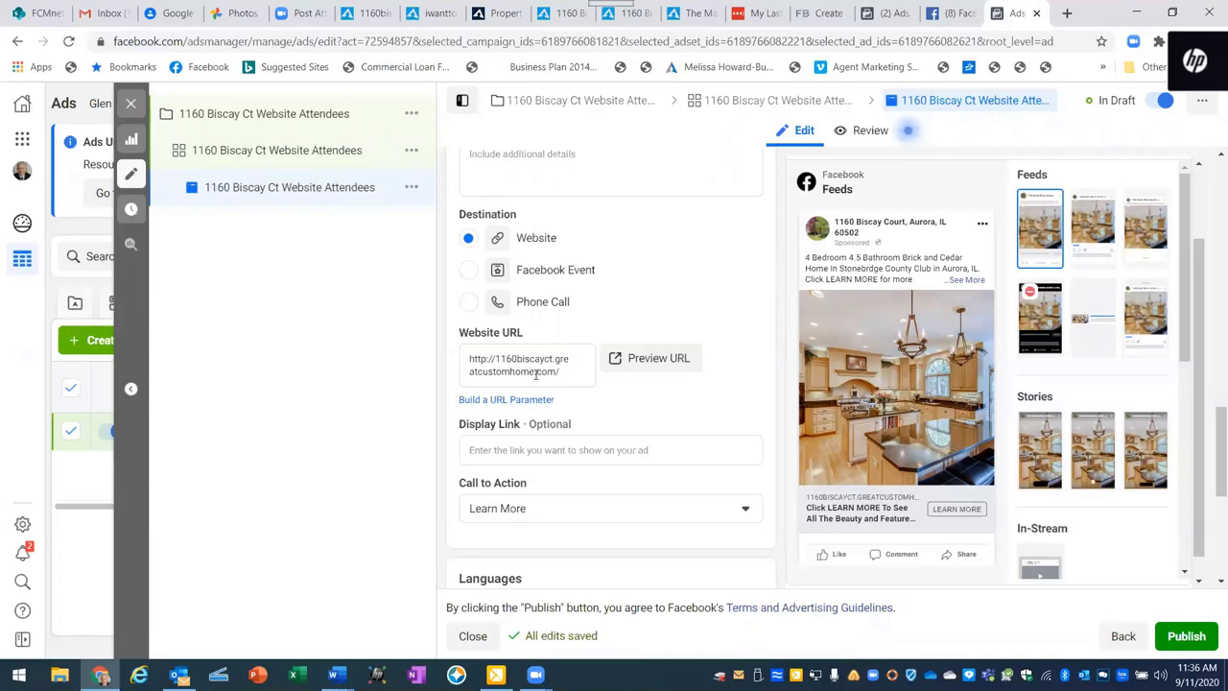
click(650, 362)
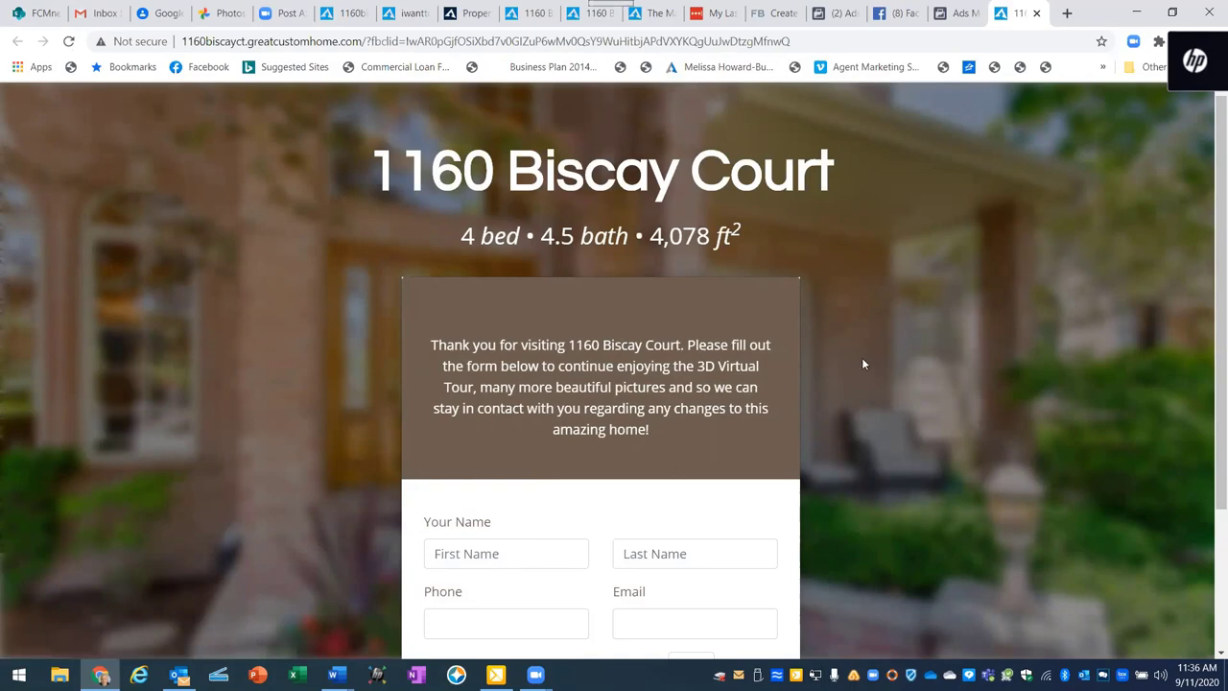
click(1036, 14)
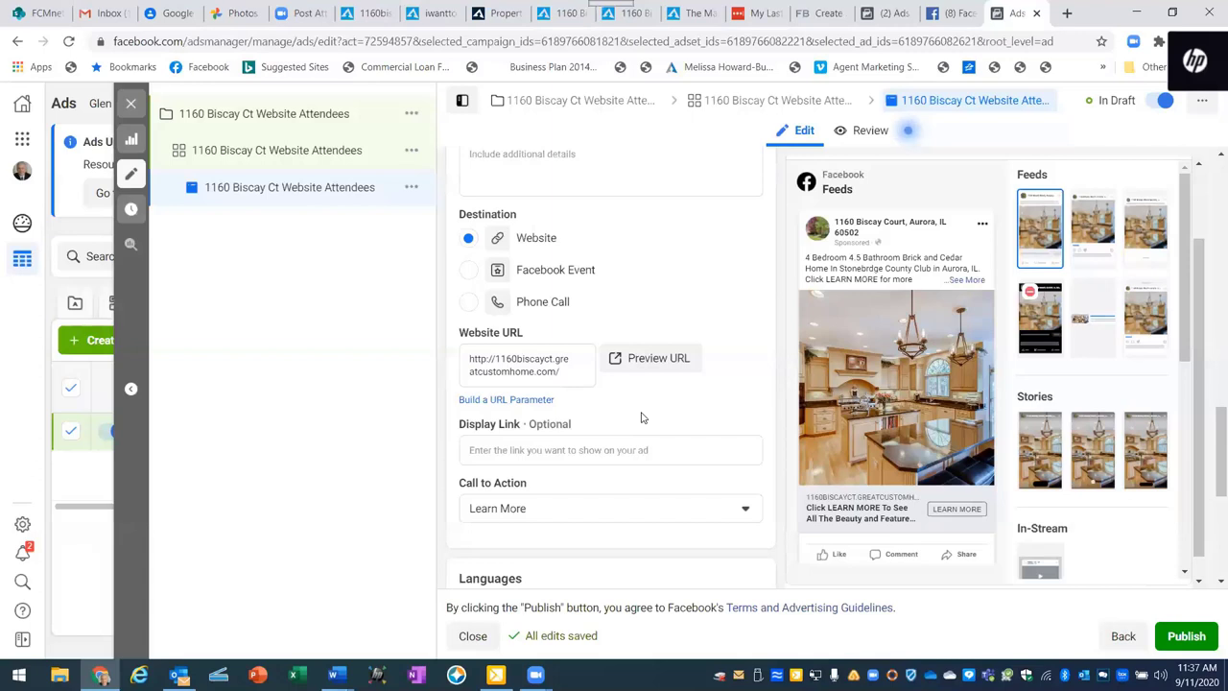
scroll(642, 417, down, 3)
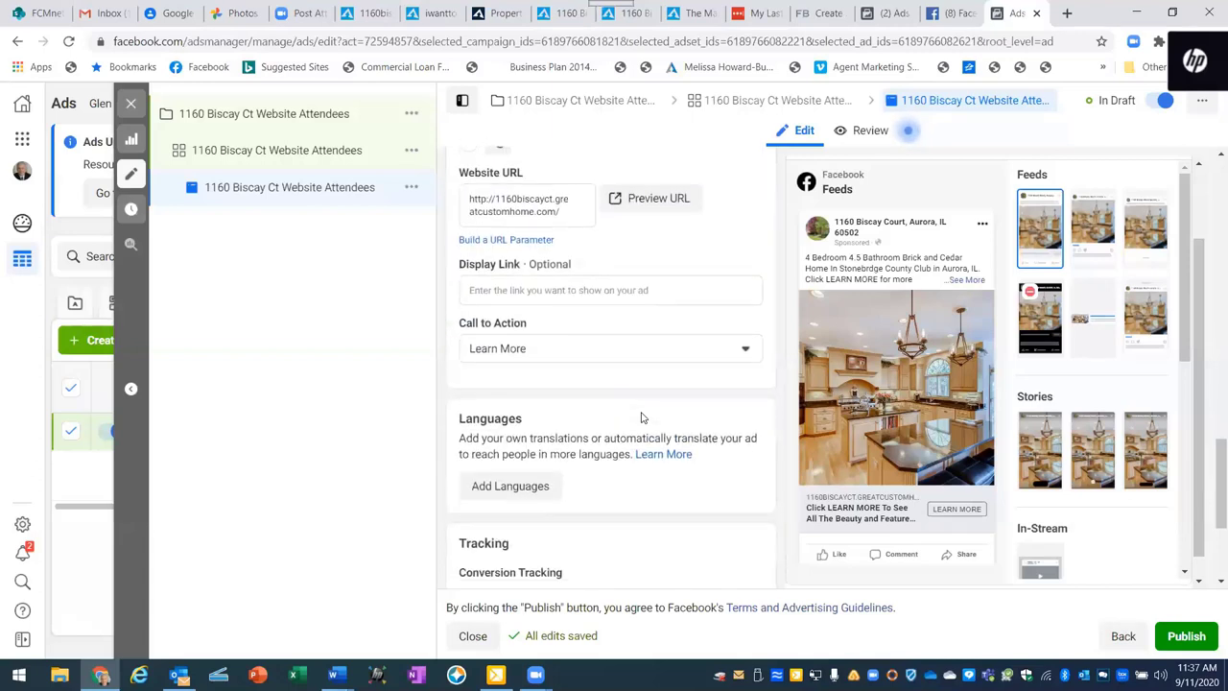
scroll(641, 418, down, 1)
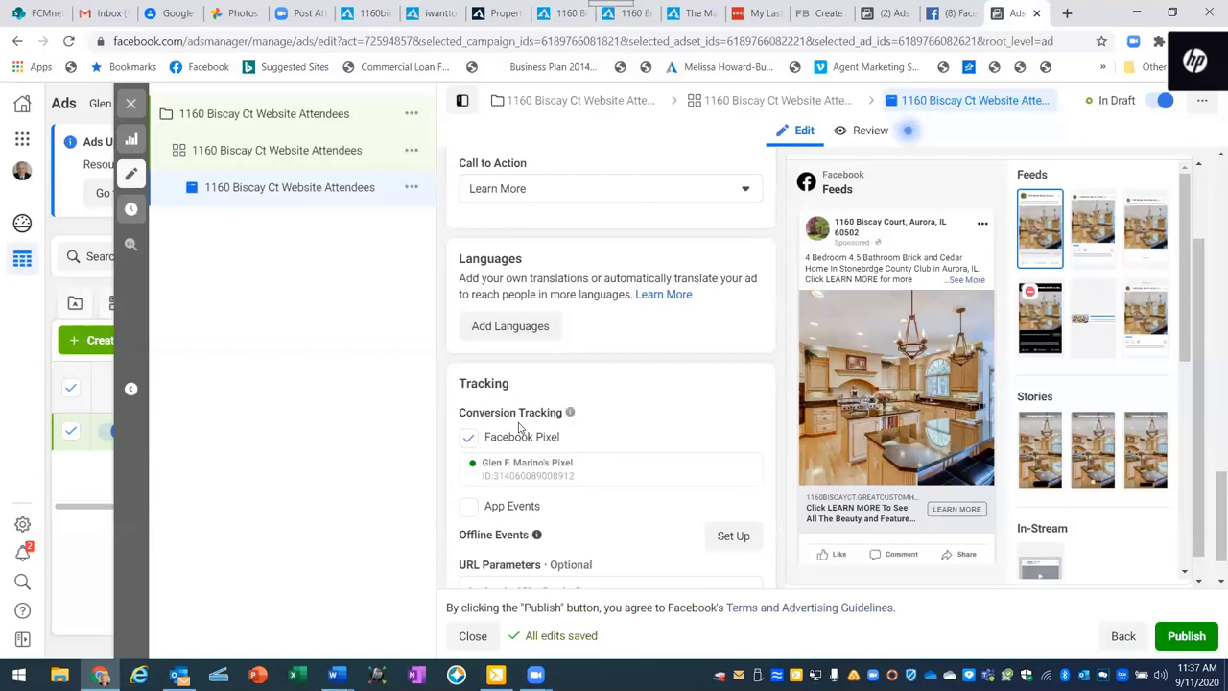
scroll(633, 414, down, 1)
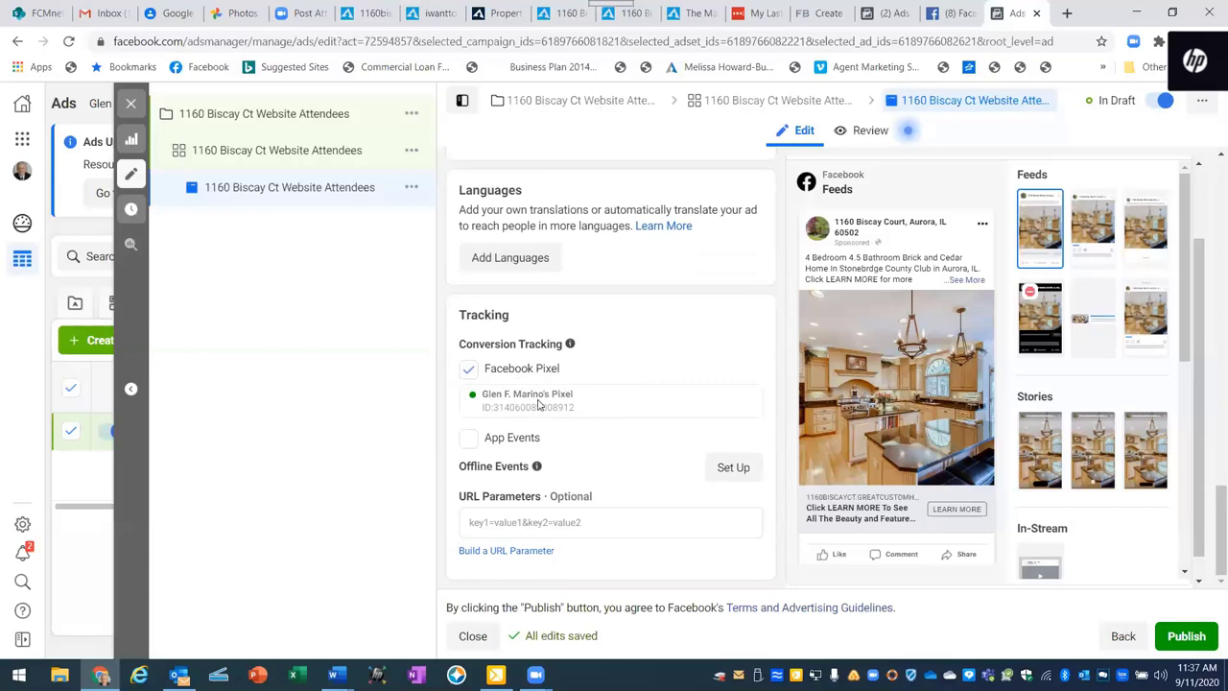
scroll(664, 374, up, 5)
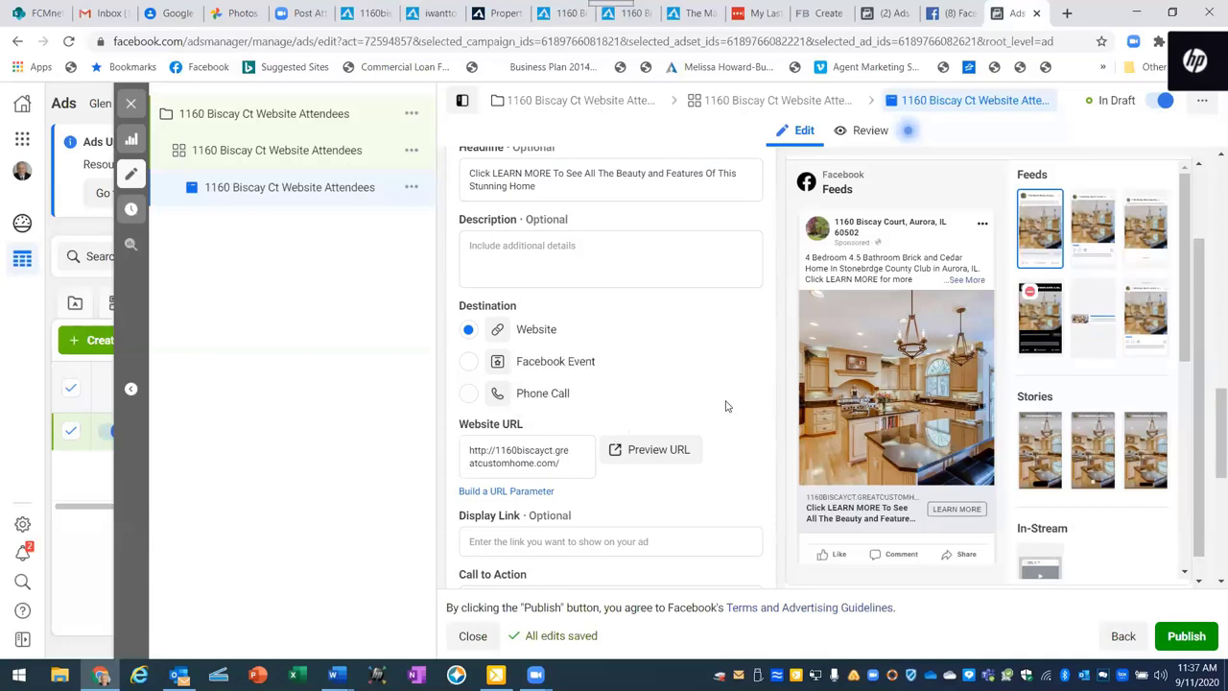
scroll(724, 404, down, 3)
scroll(726, 405, down, 3)
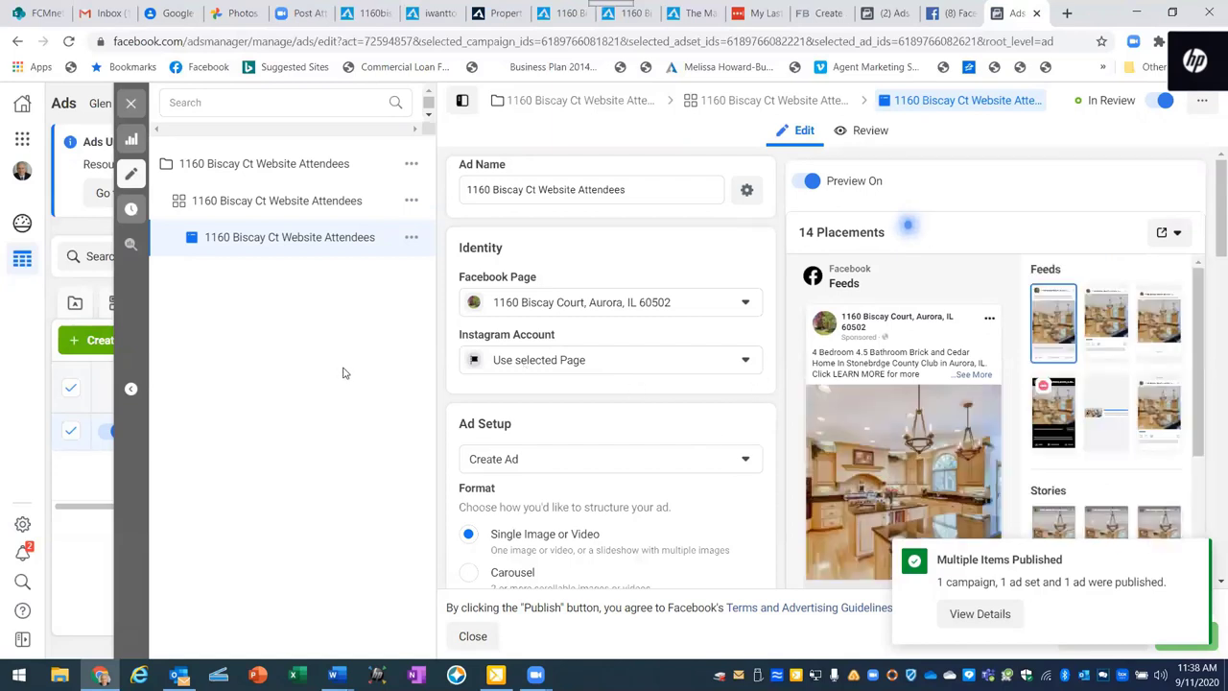
click(131, 105)
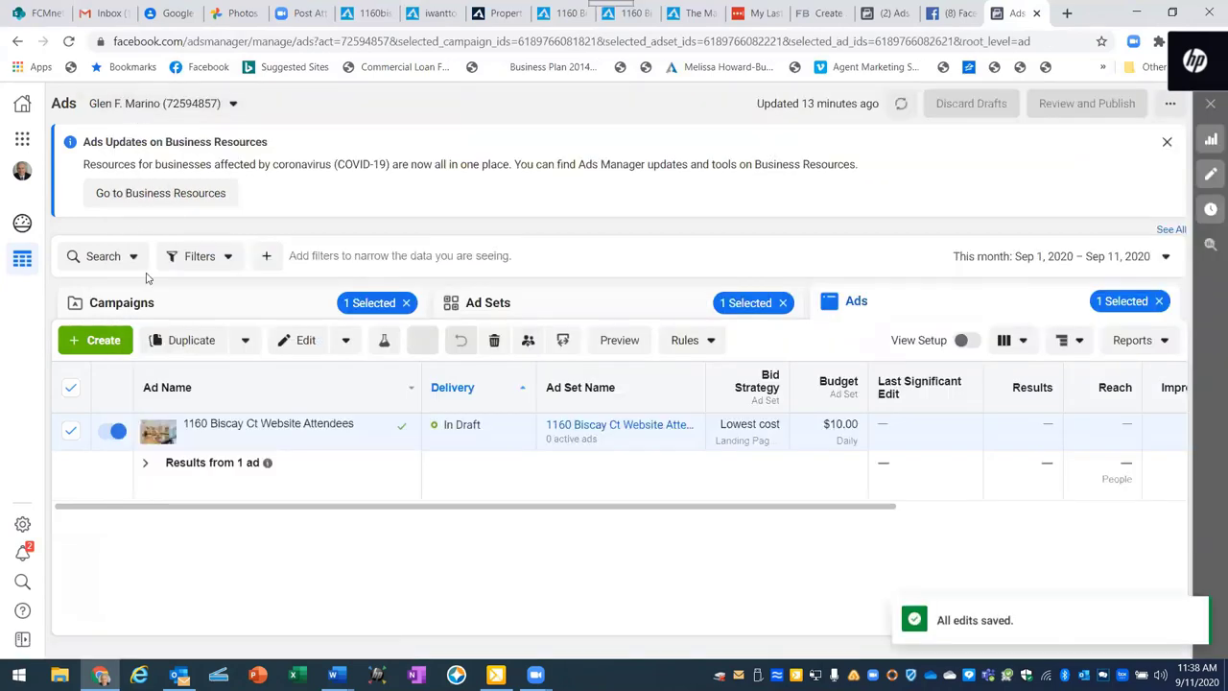
mouse_move(235, 413)
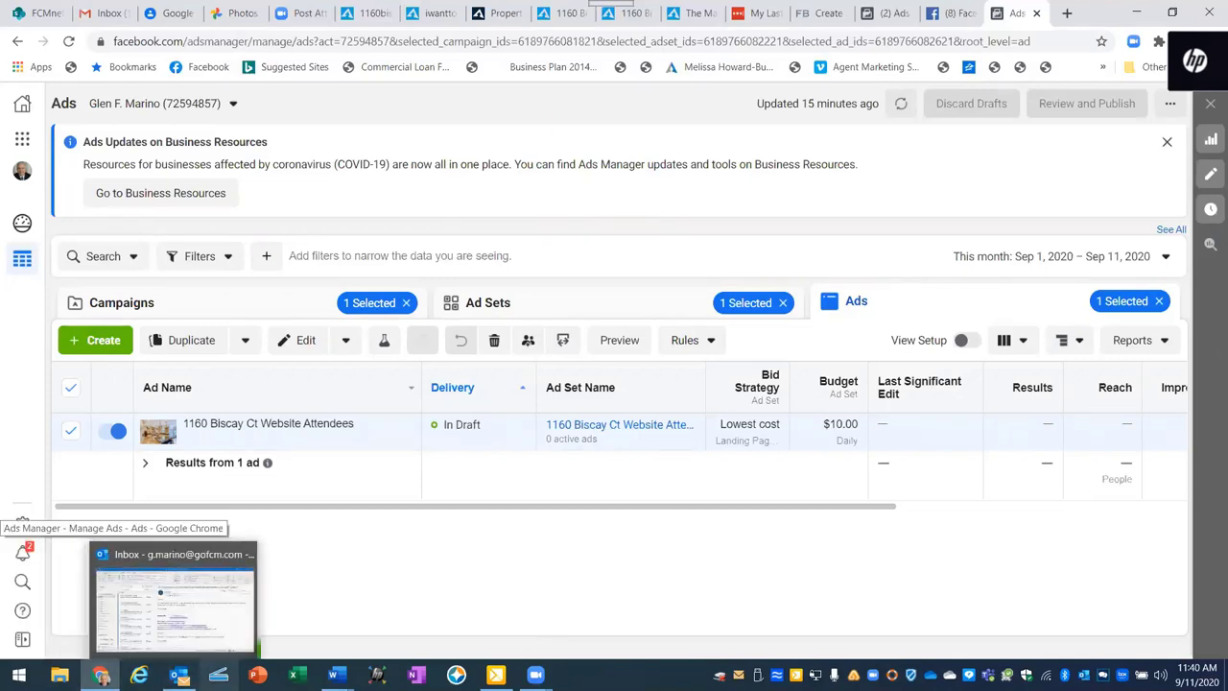
mouse_move(178, 675)
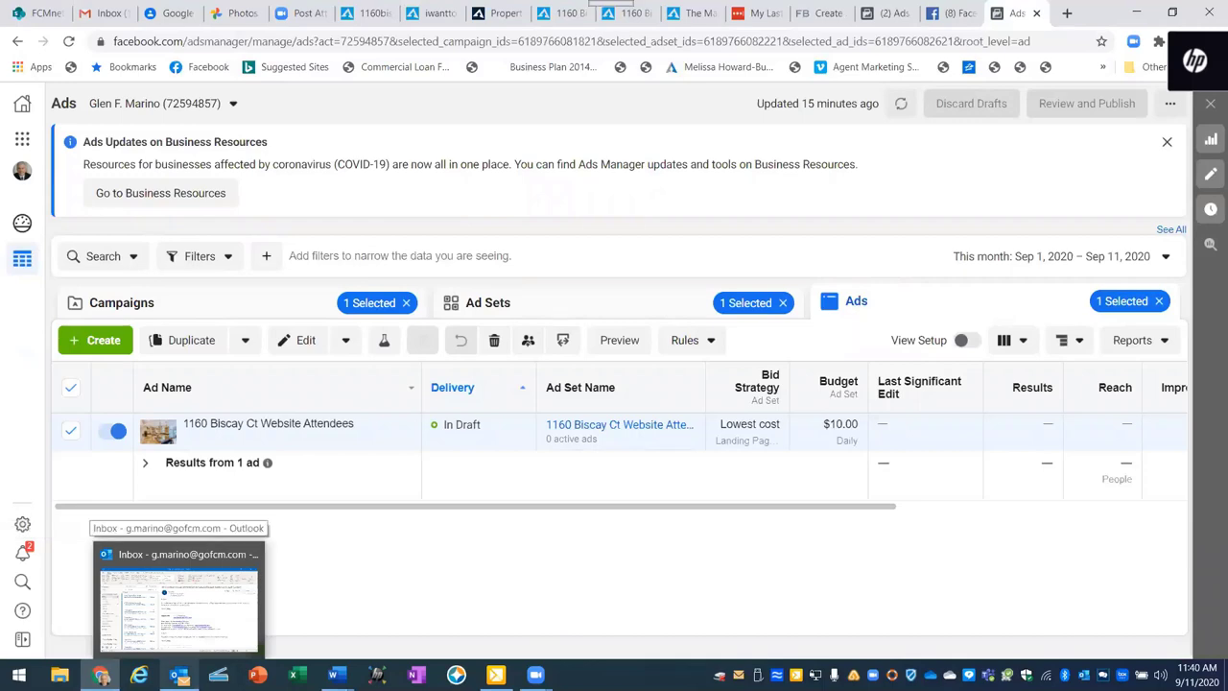
mouse_move(328, 672)
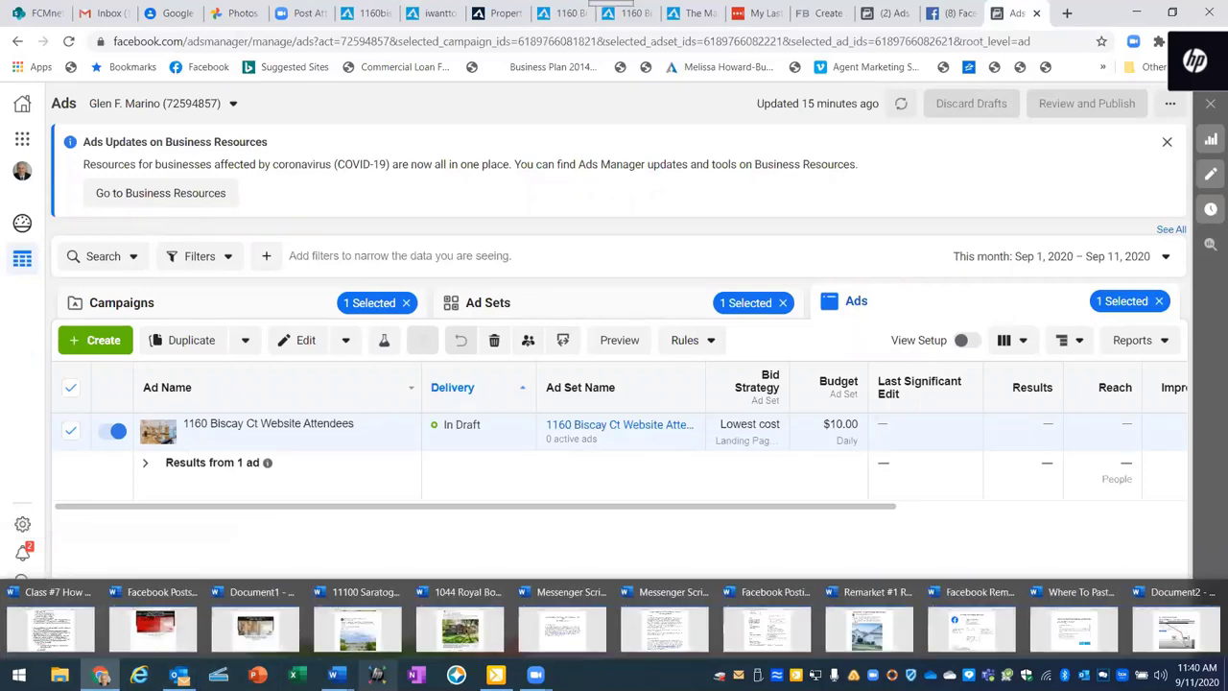
click(255, 634)
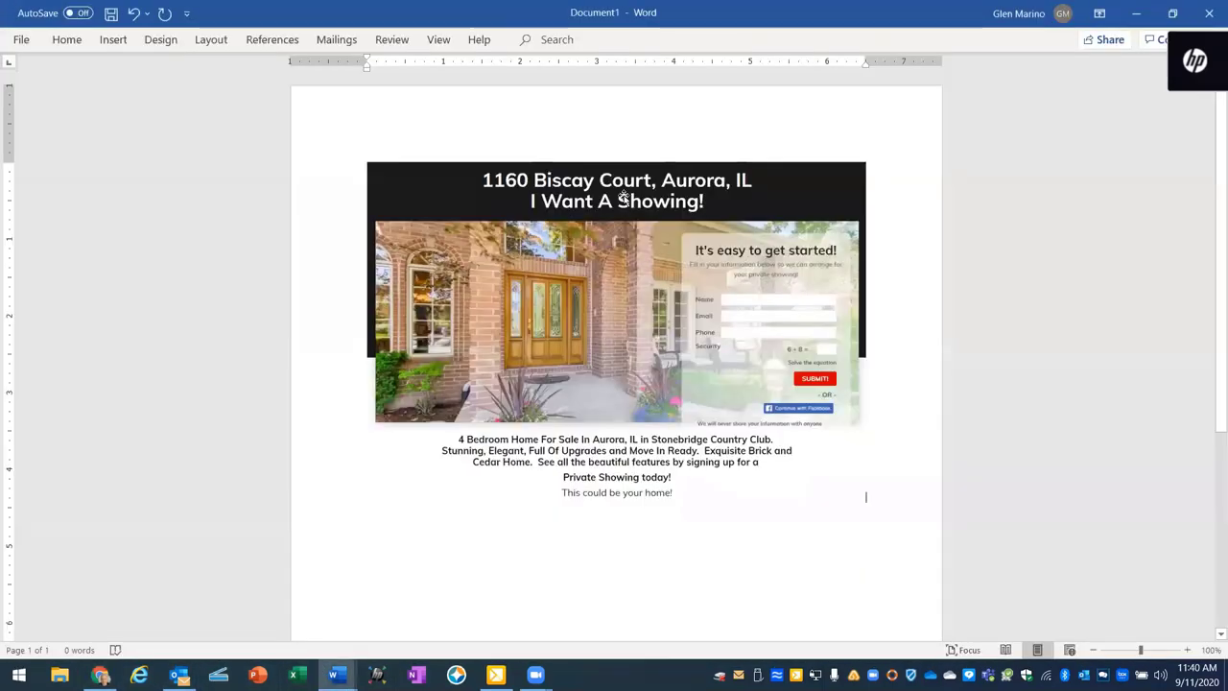
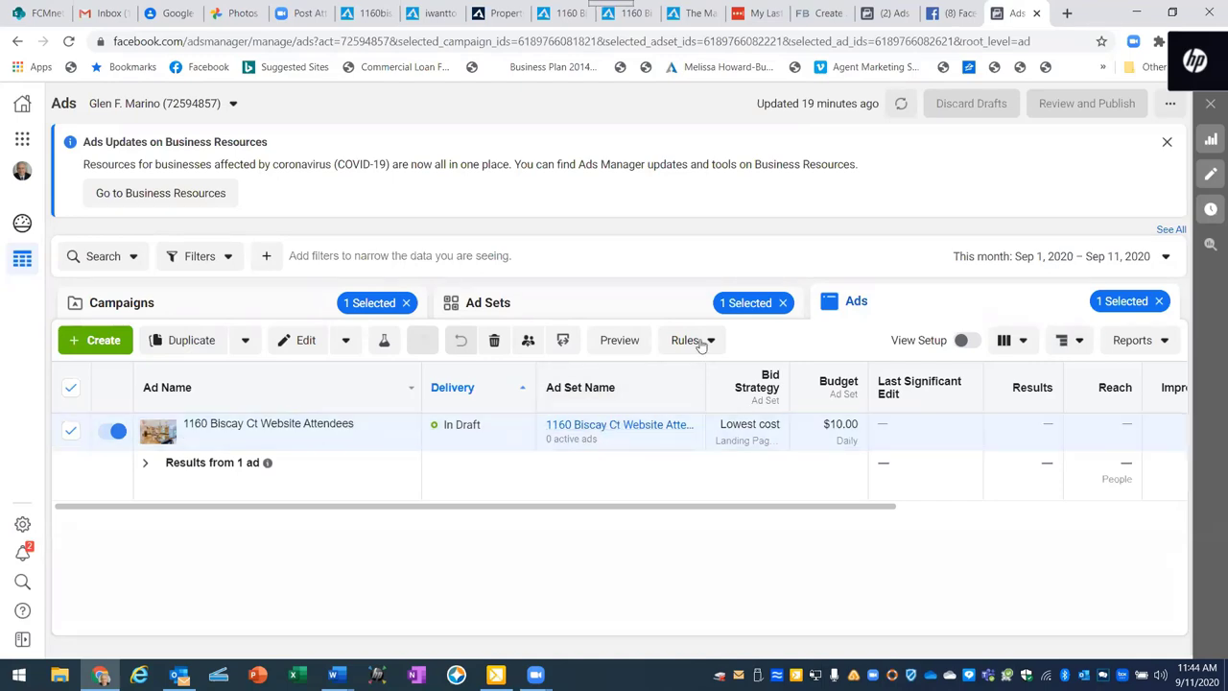
- Start a new Facebook ad and pick Traffic as the campaign objective
click(938, 14)
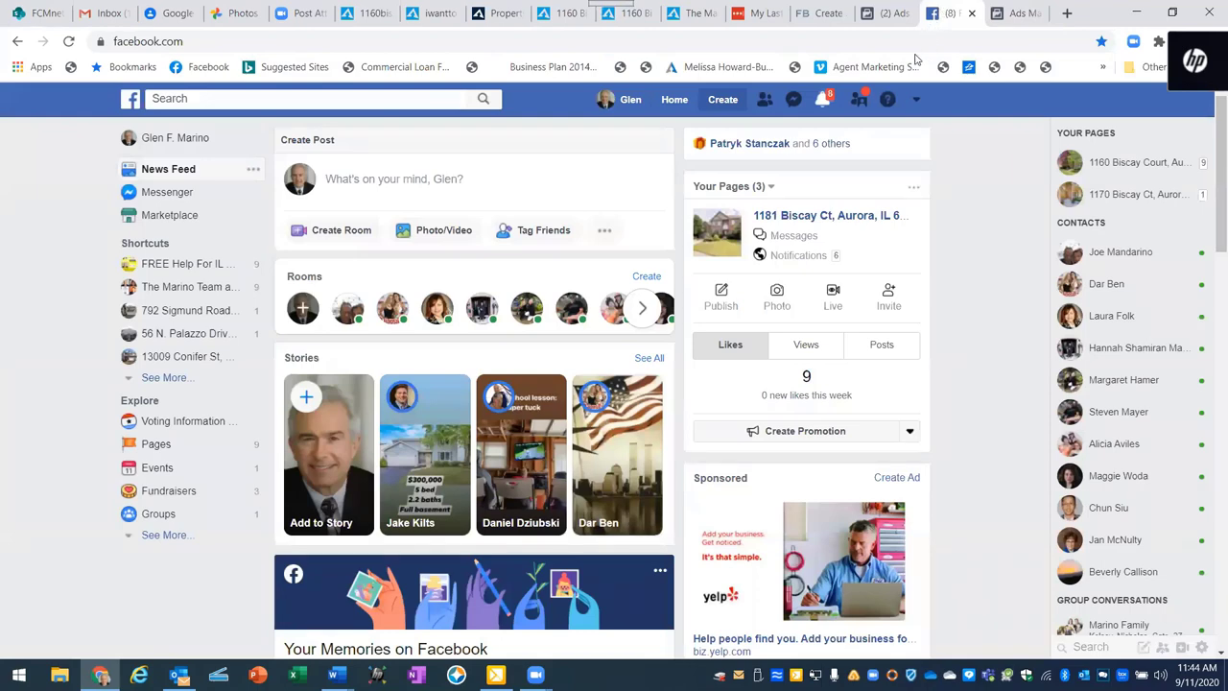
click(720, 101)
click(597, 211)
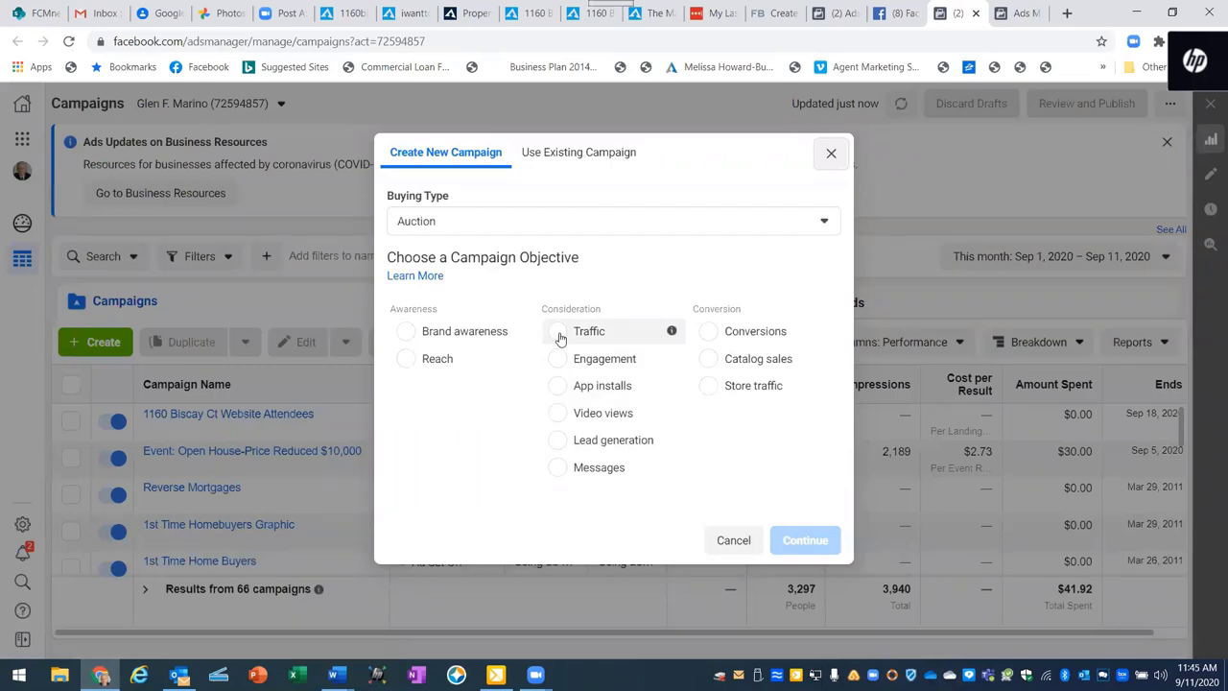
click(559, 334)
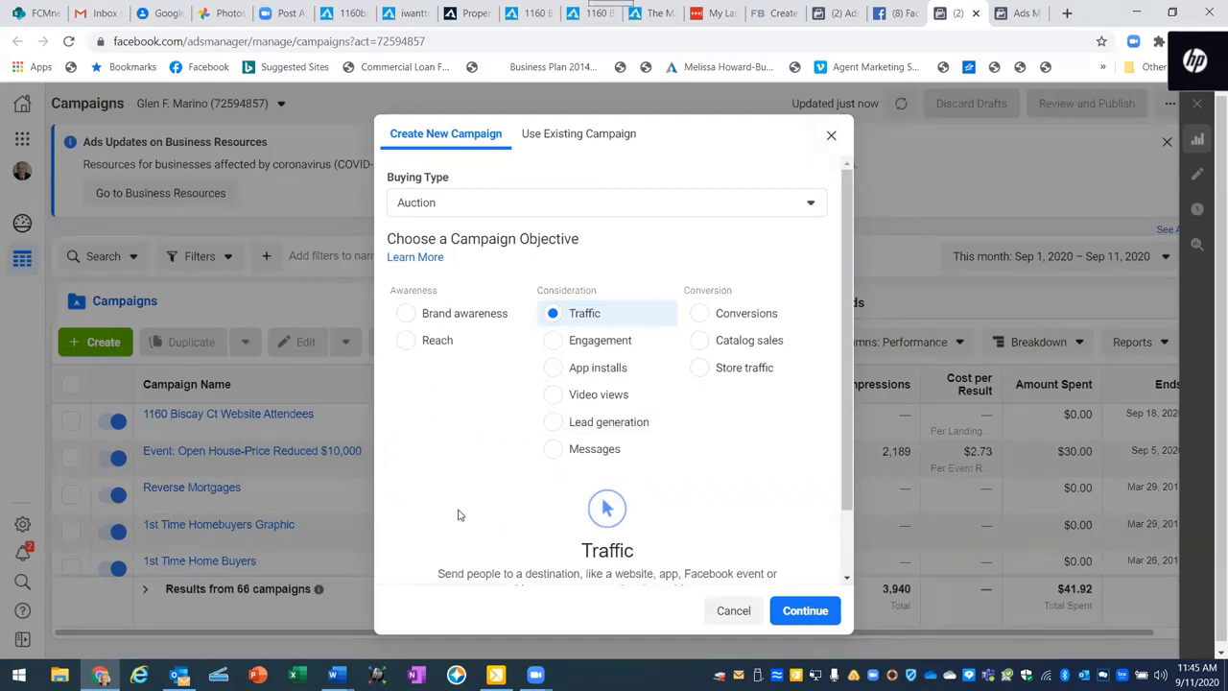
mouse_move(334, 674)
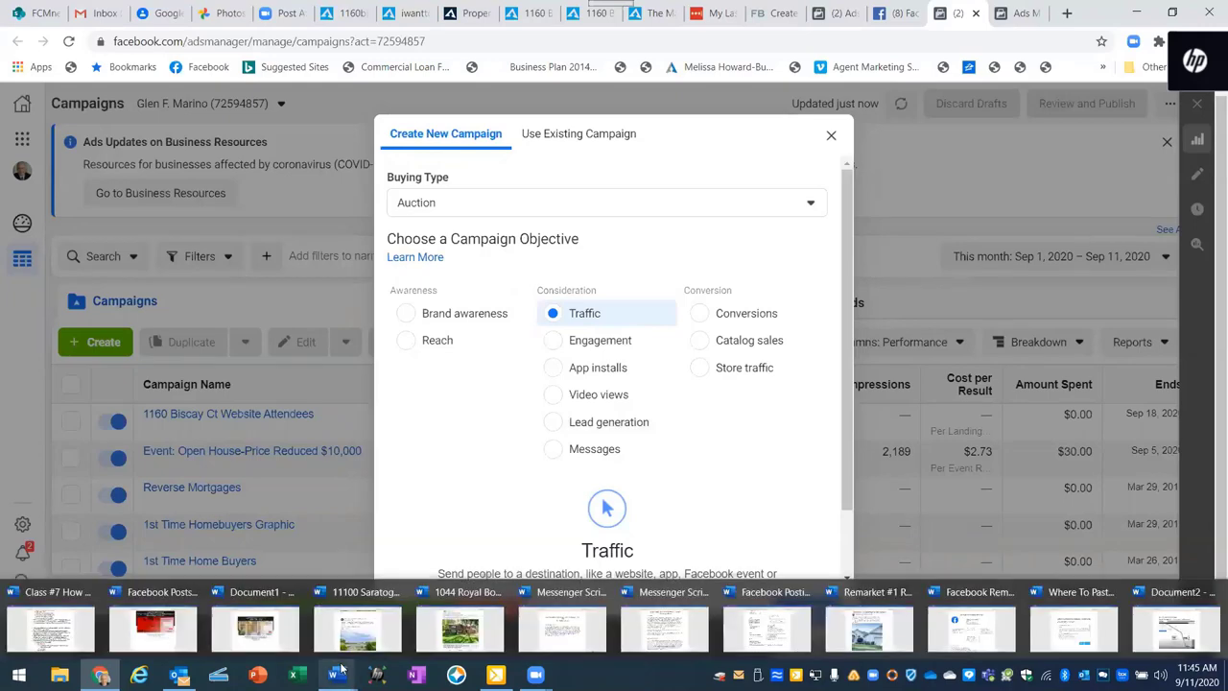
click(764, 631)
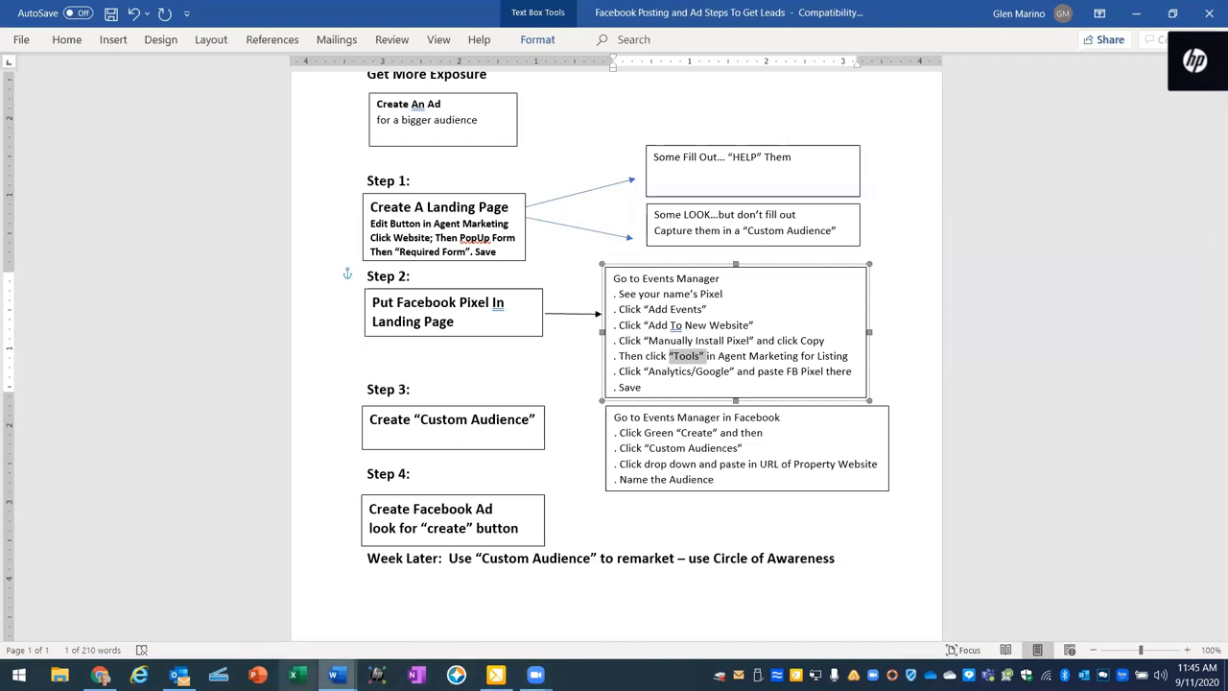
mouse_move(100, 674)
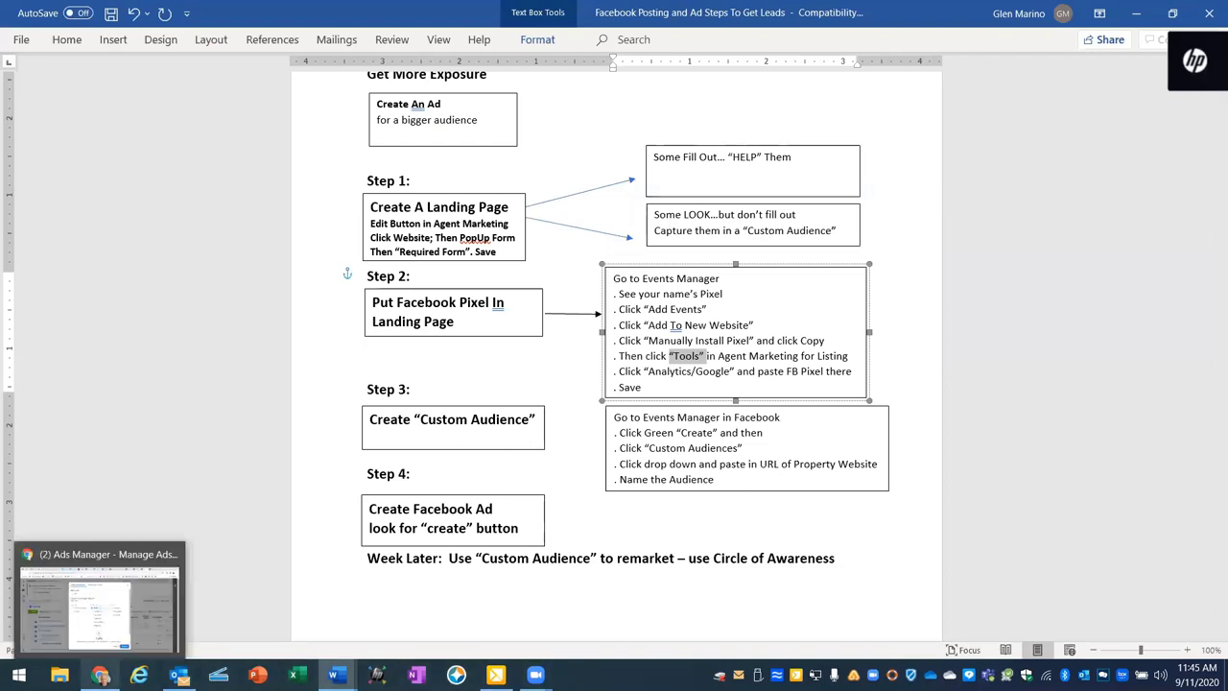
click(96, 604)
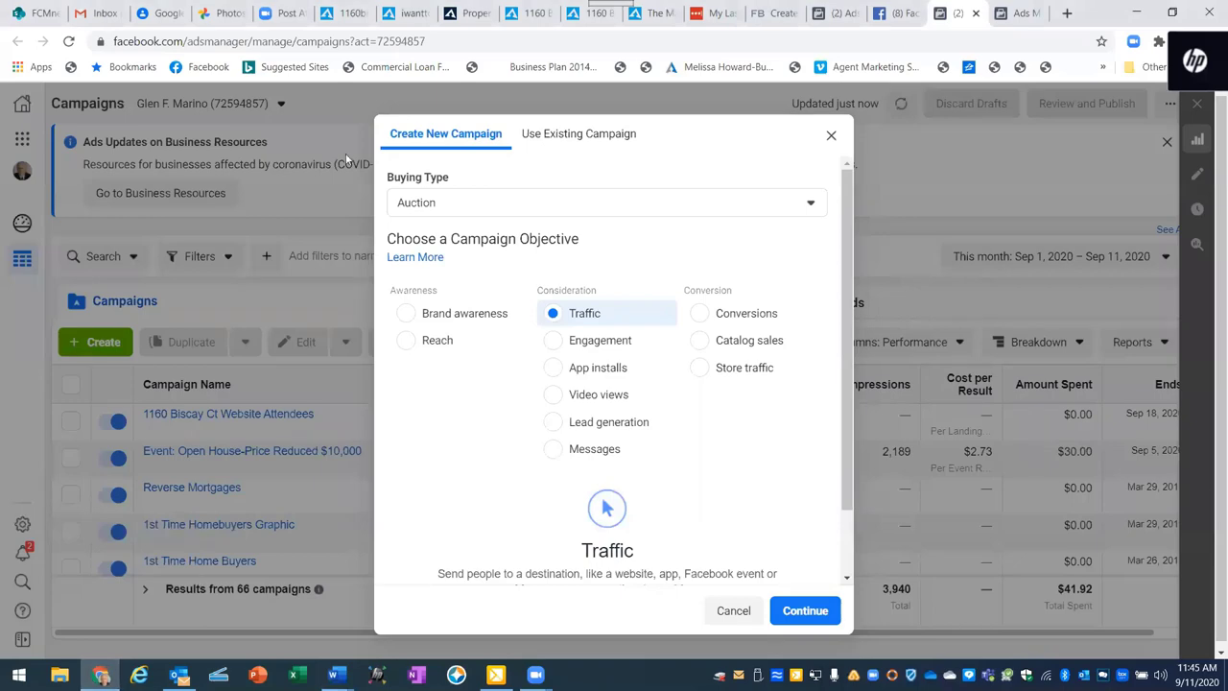
click(461, 13)
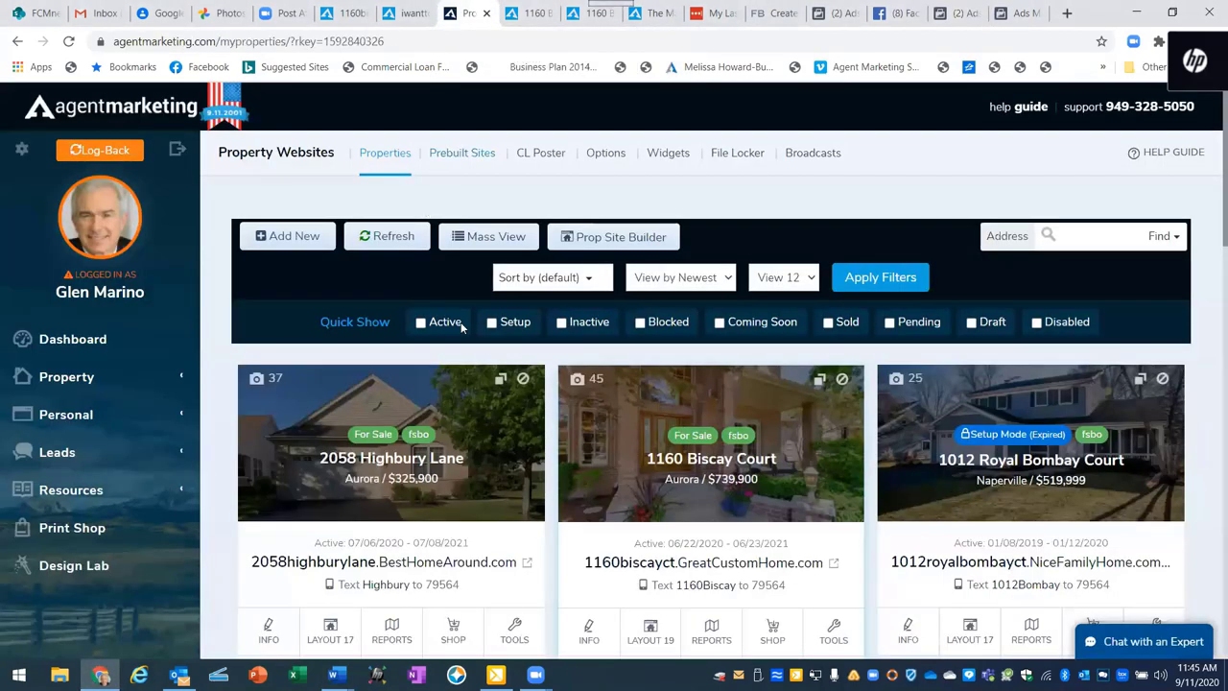
click(57, 452)
scroll(68, 480, down, 3)
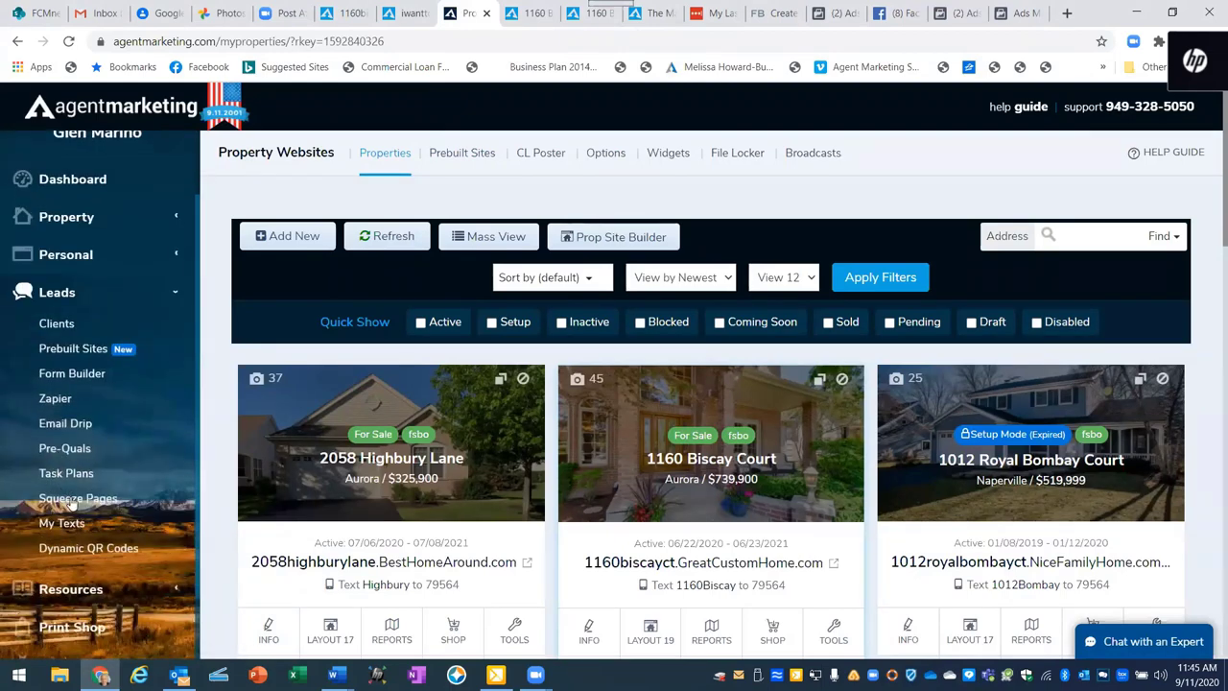
click(72, 500)
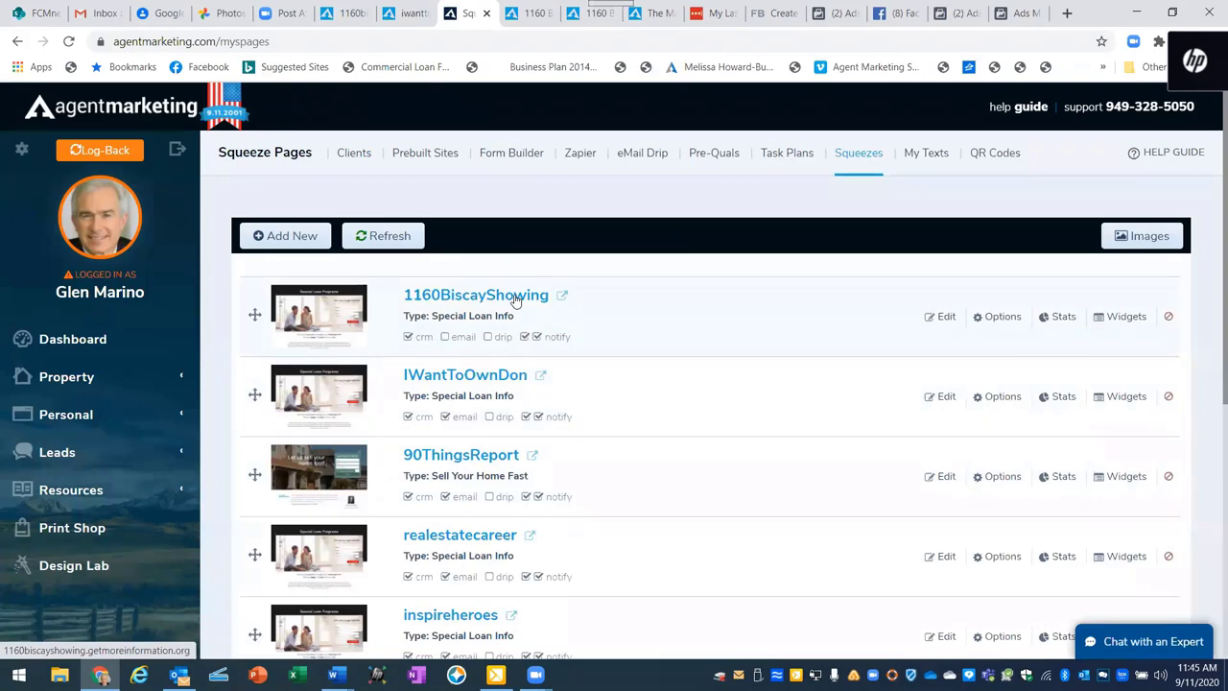
click(941, 319)
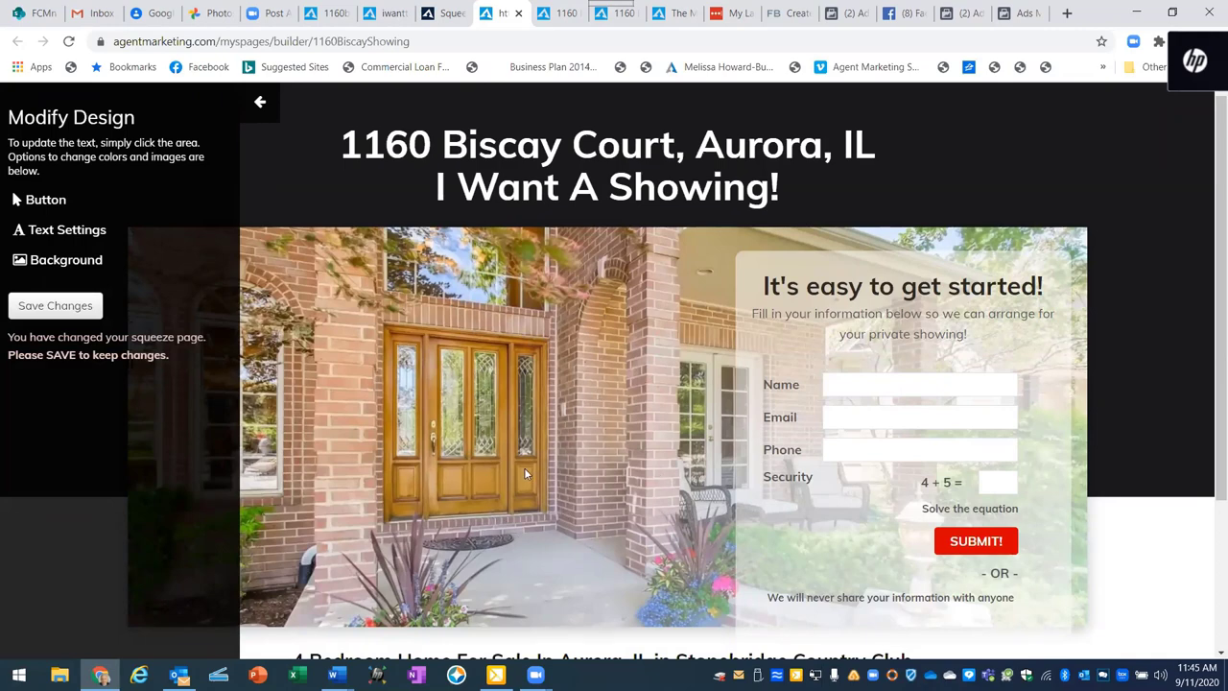
- Set the squeeze page background to the row-of-houses photo, with Custom Image turned back on
click(59, 261)
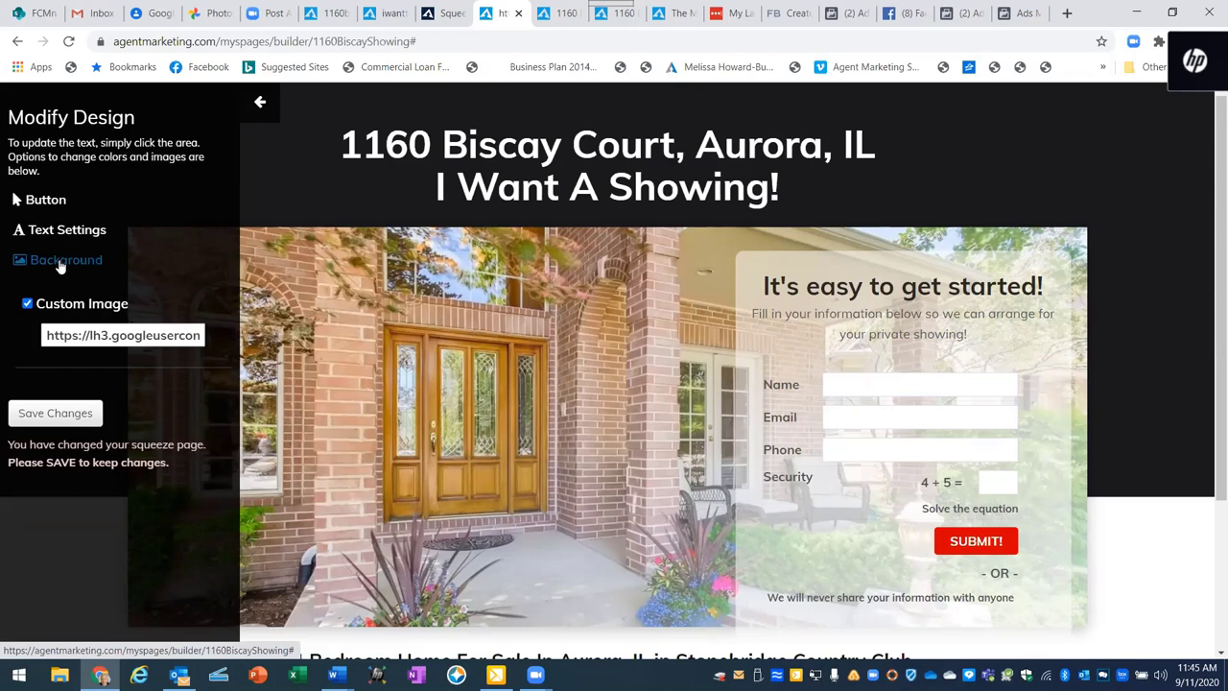
click(29, 304)
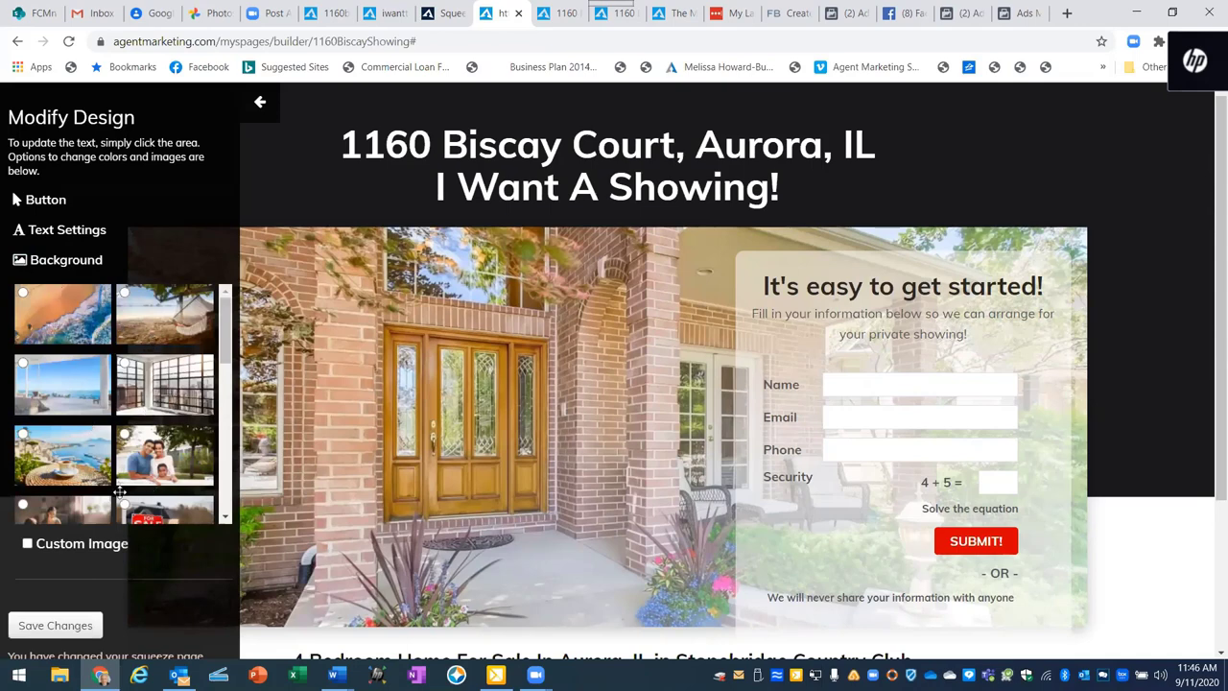
scroll(176, 465, down, 1)
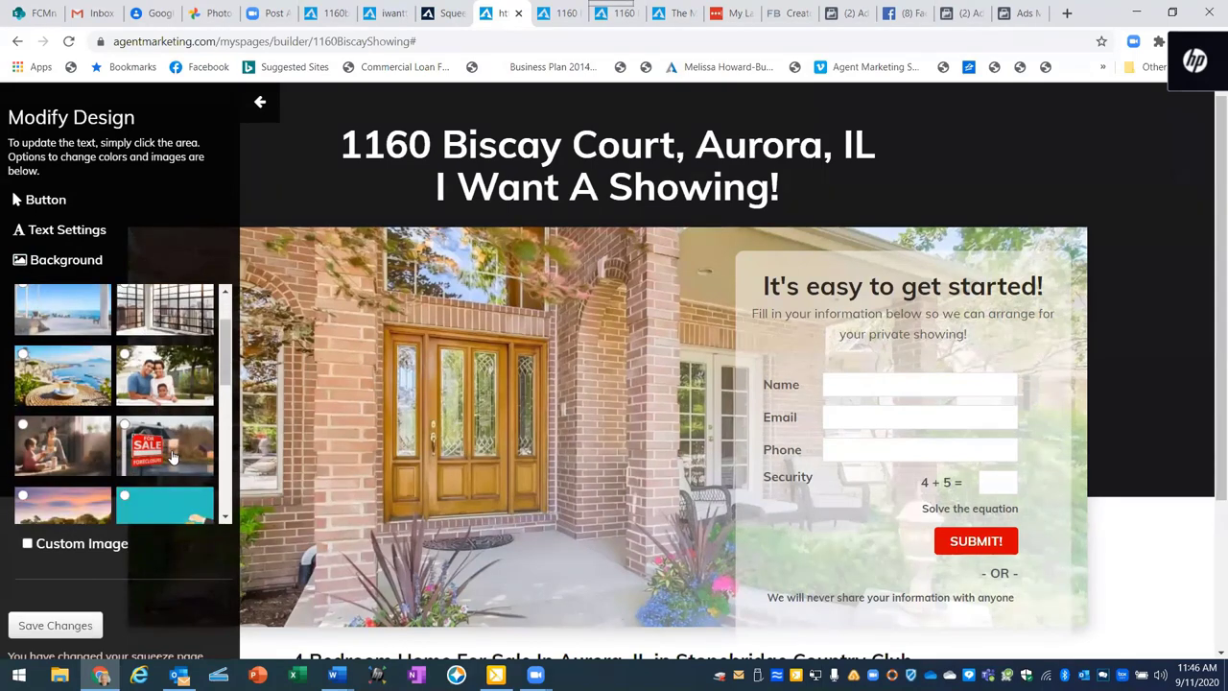
scroll(173, 457, down, 3)
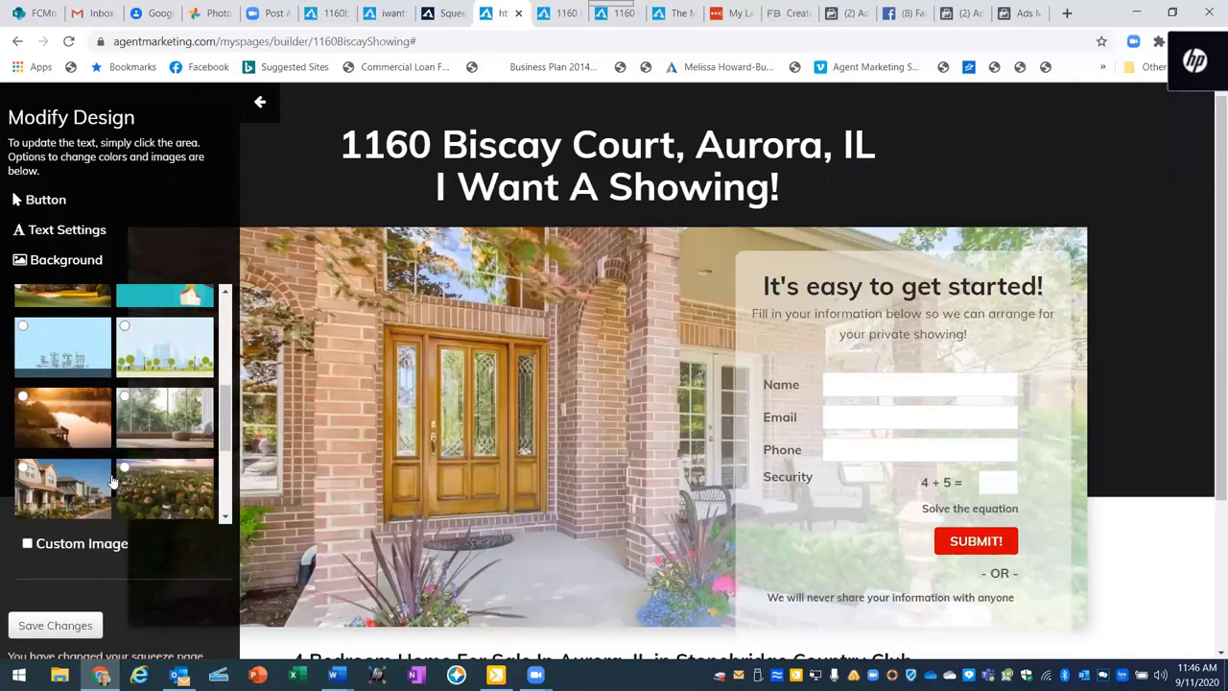
click(76, 487)
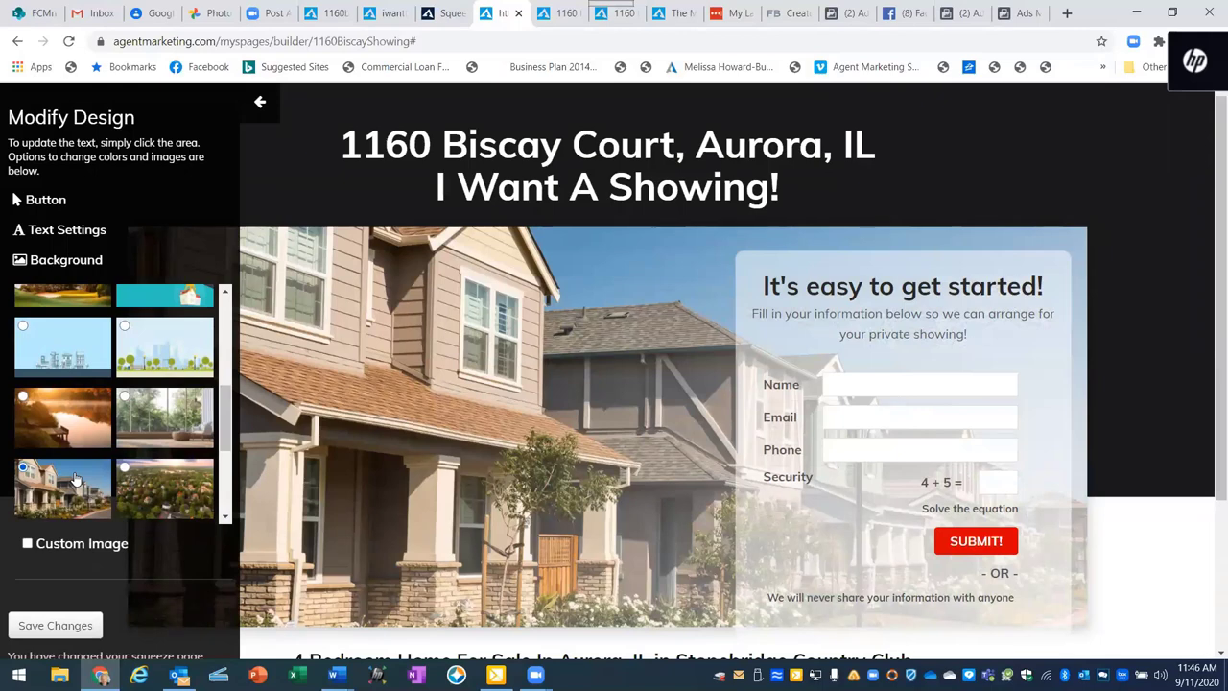
double_click(48, 268)
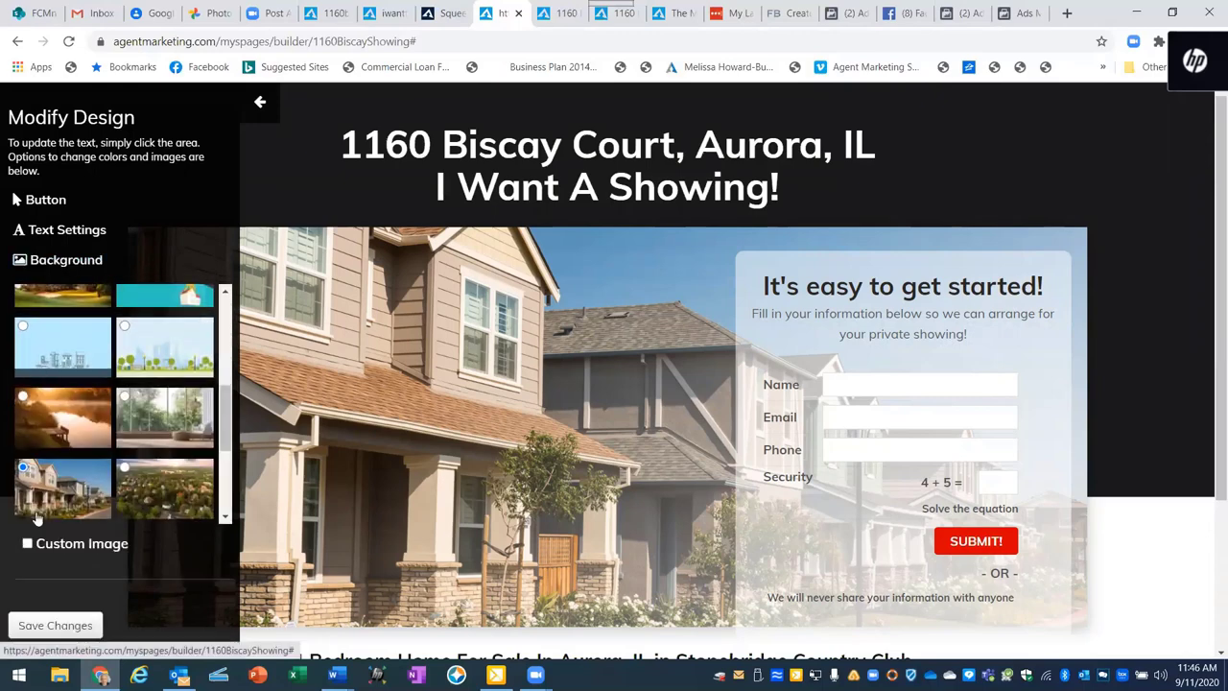
click(26, 544)
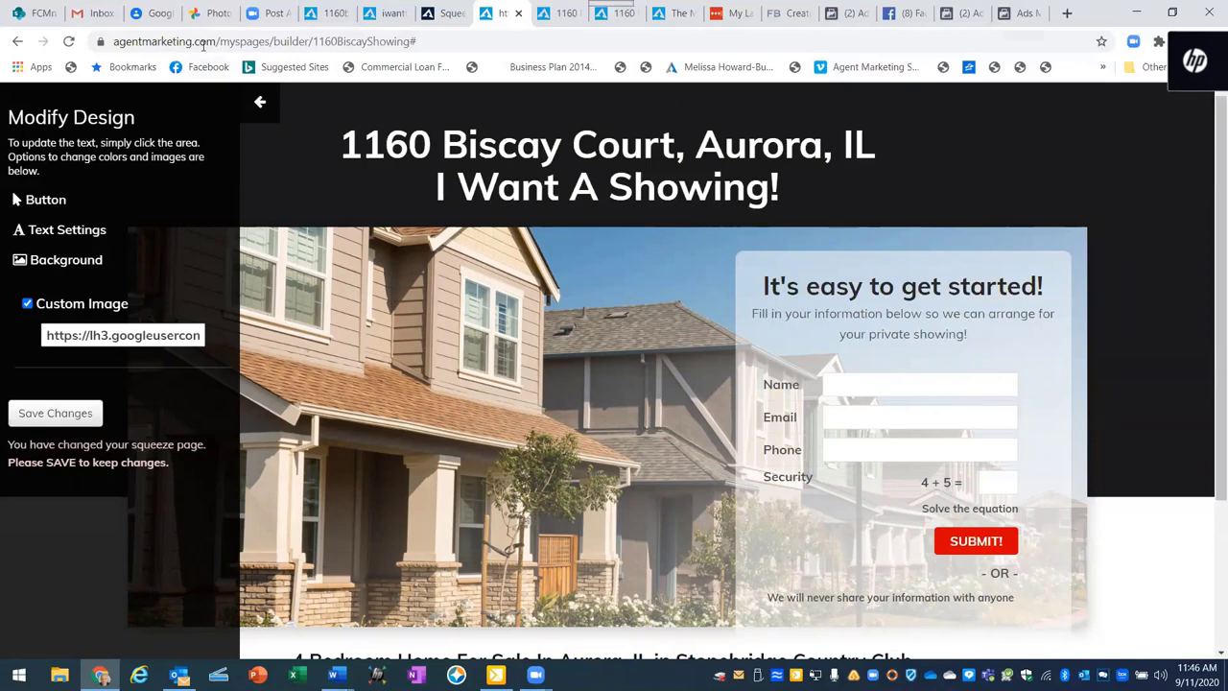
- In Google Photos, scroll back to Jun 22 and open the brick house photo full size
click(205, 13)
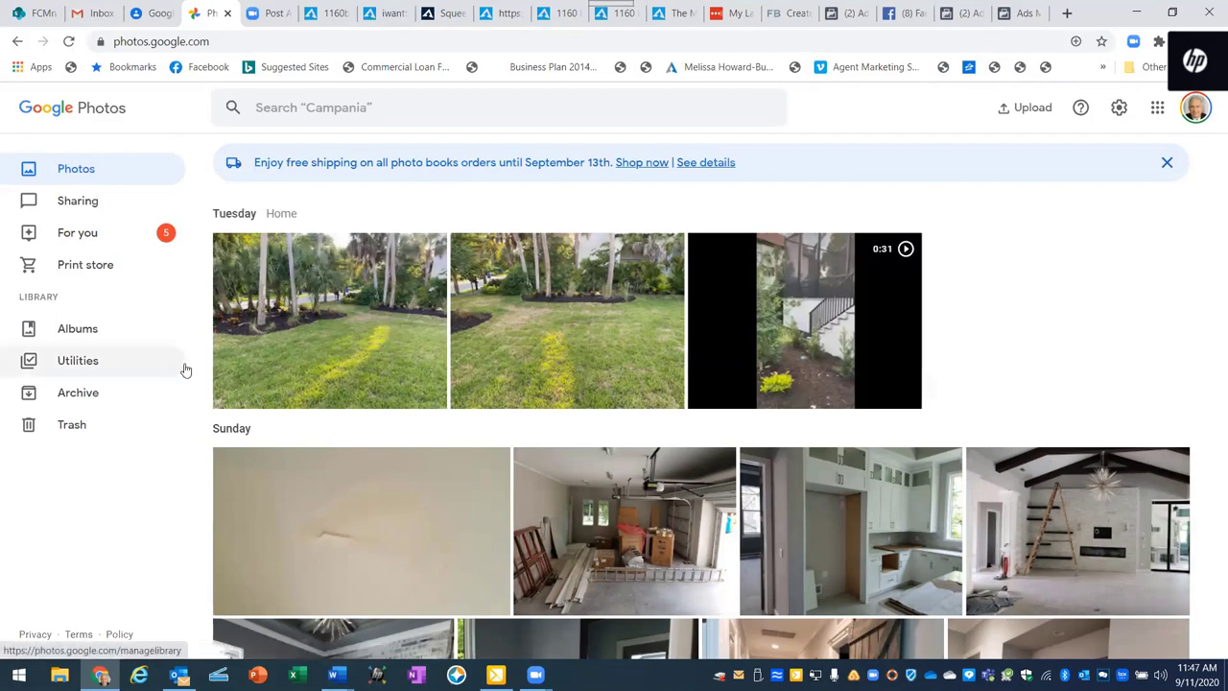
scroll(202, 367, down, 5)
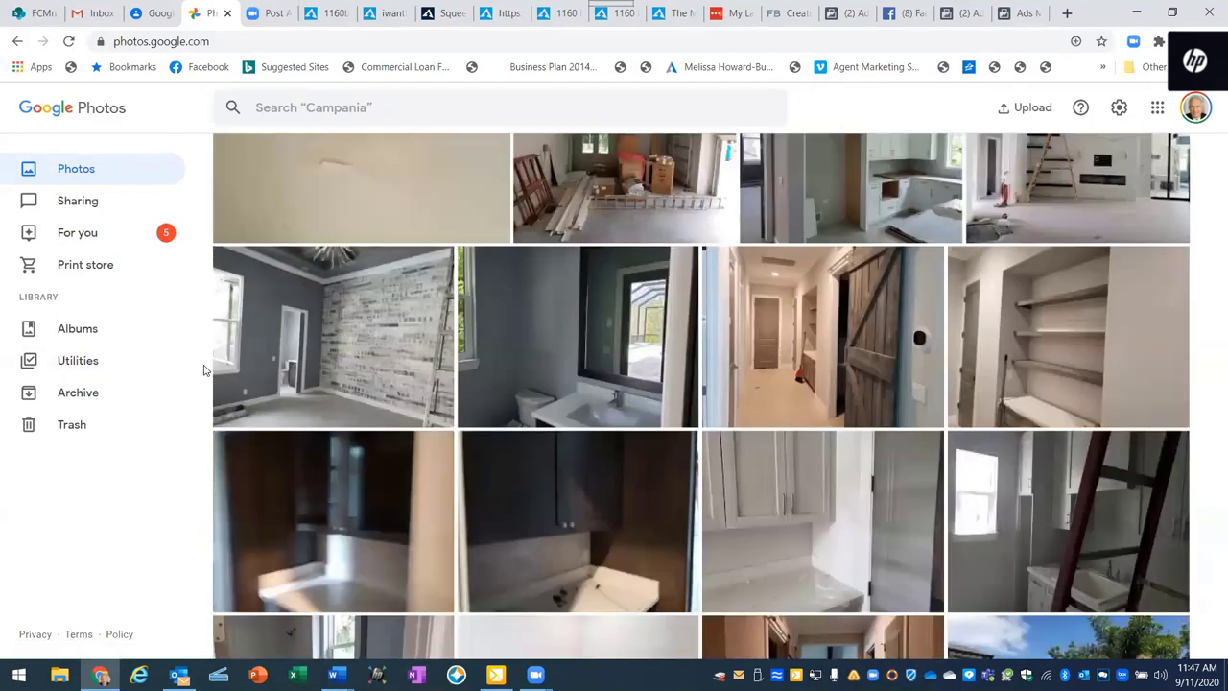
scroll(202, 366, down, 5)
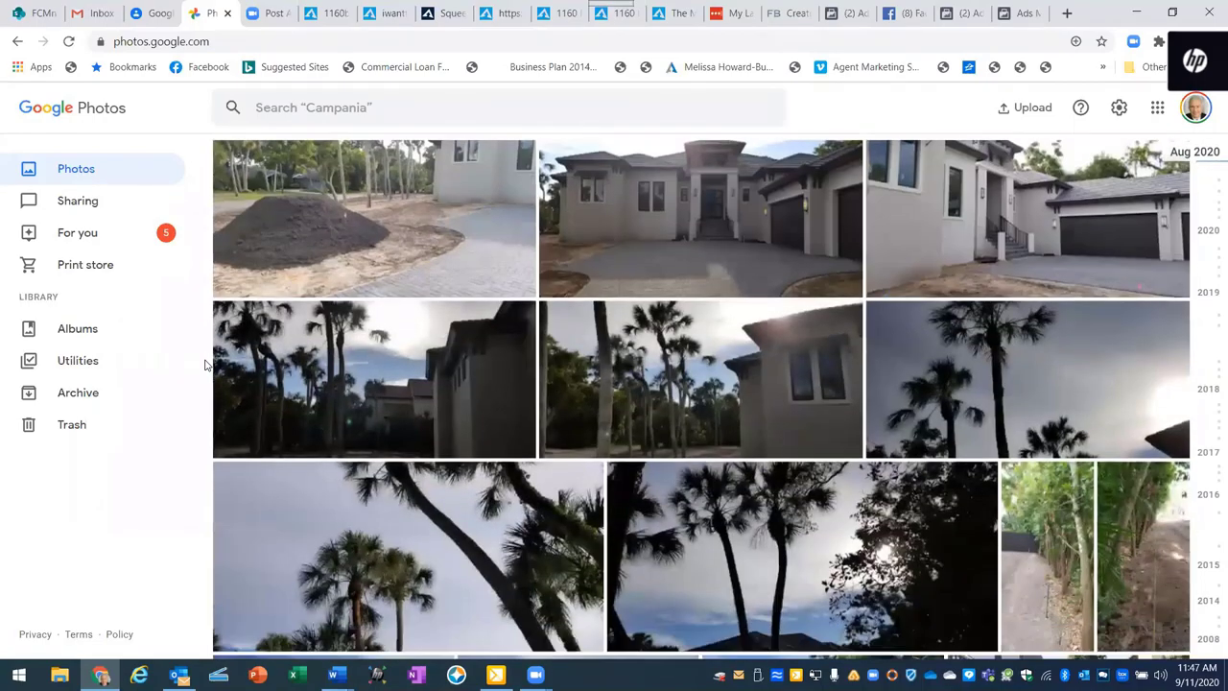
scroll(204, 365, down, 10)
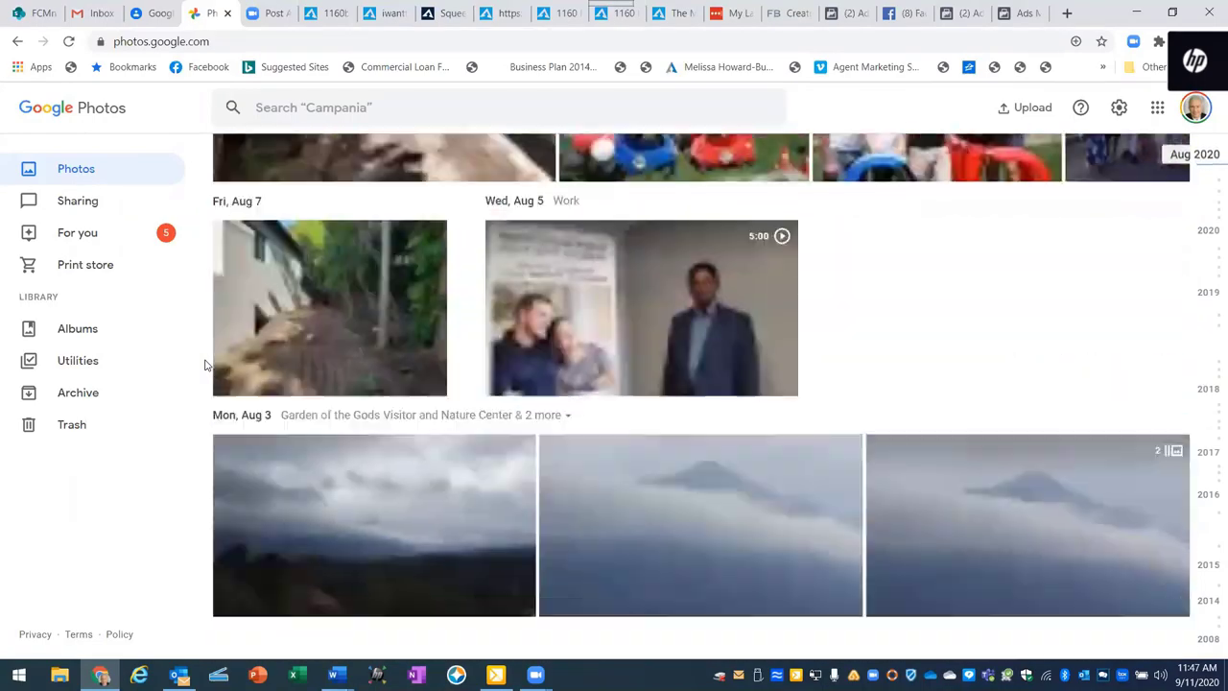
scroll(204, 365, down, 10)
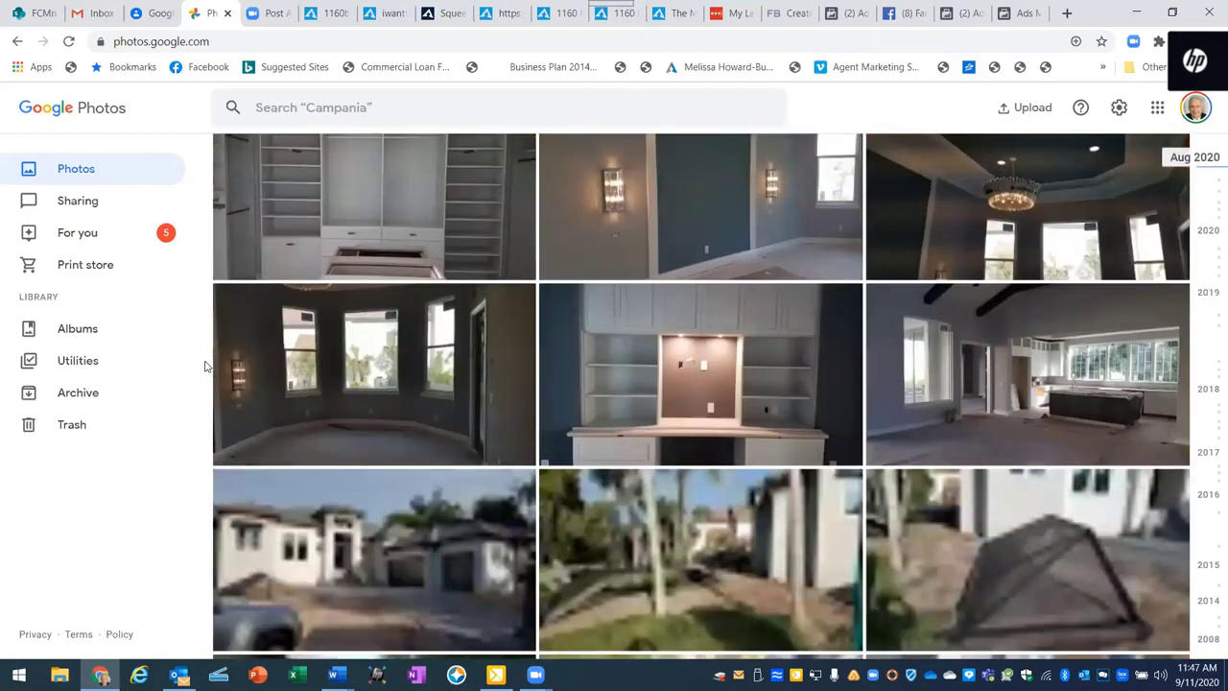
scroll(204, 365, down, 10)
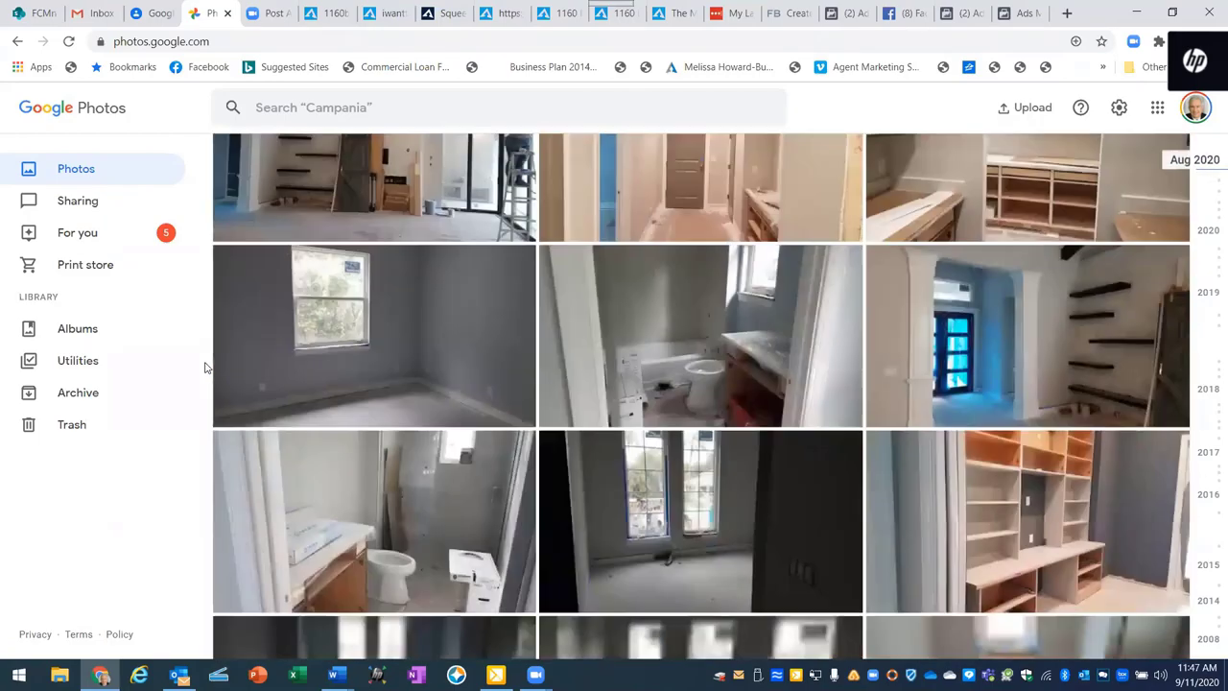
scroll(204, 368, down, 10)
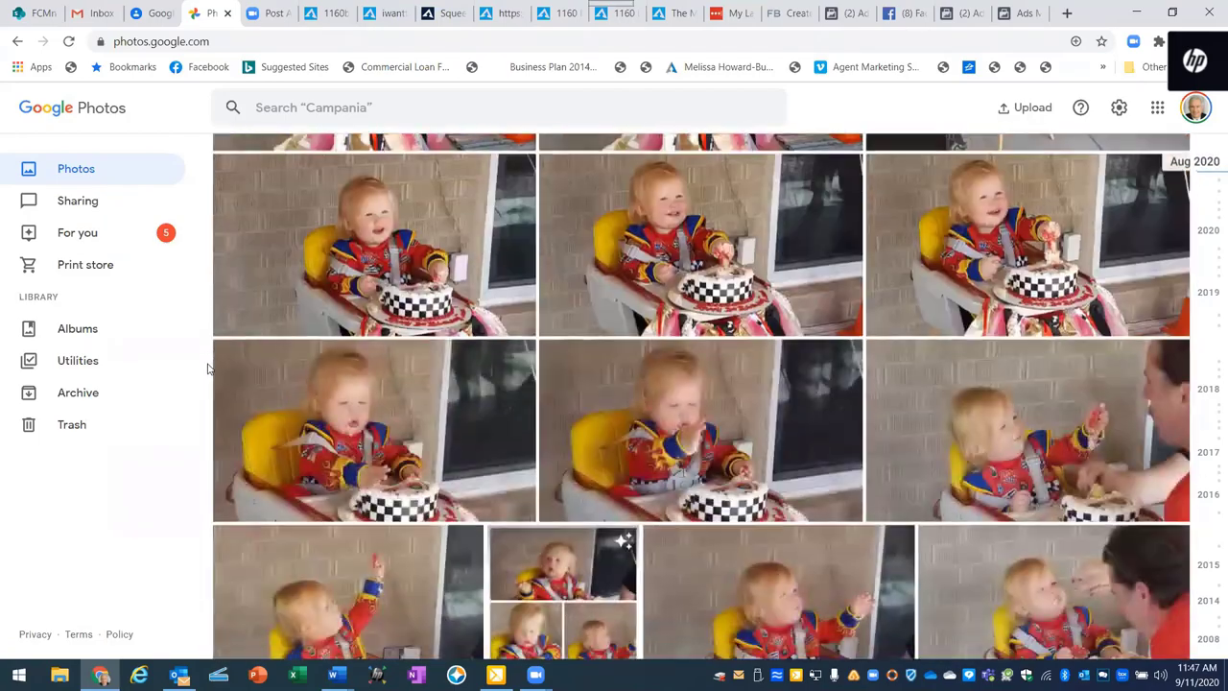
scroll(207, 367, down, 10)
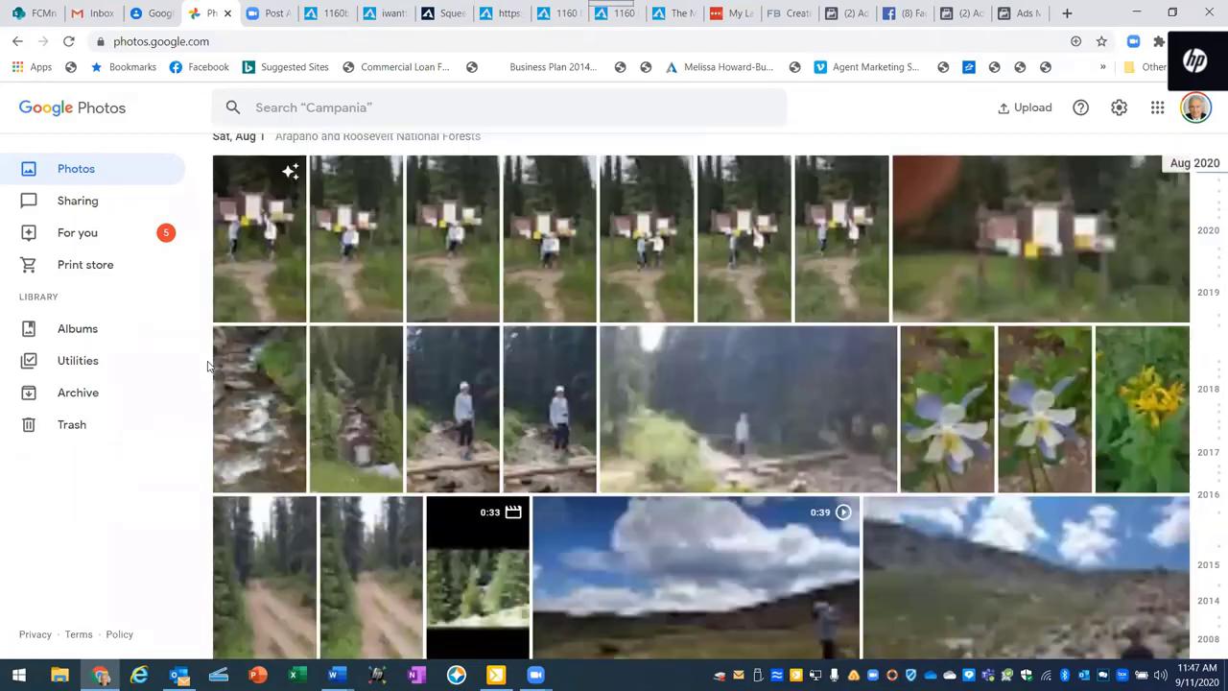
scroll(207, 365, down, 10)
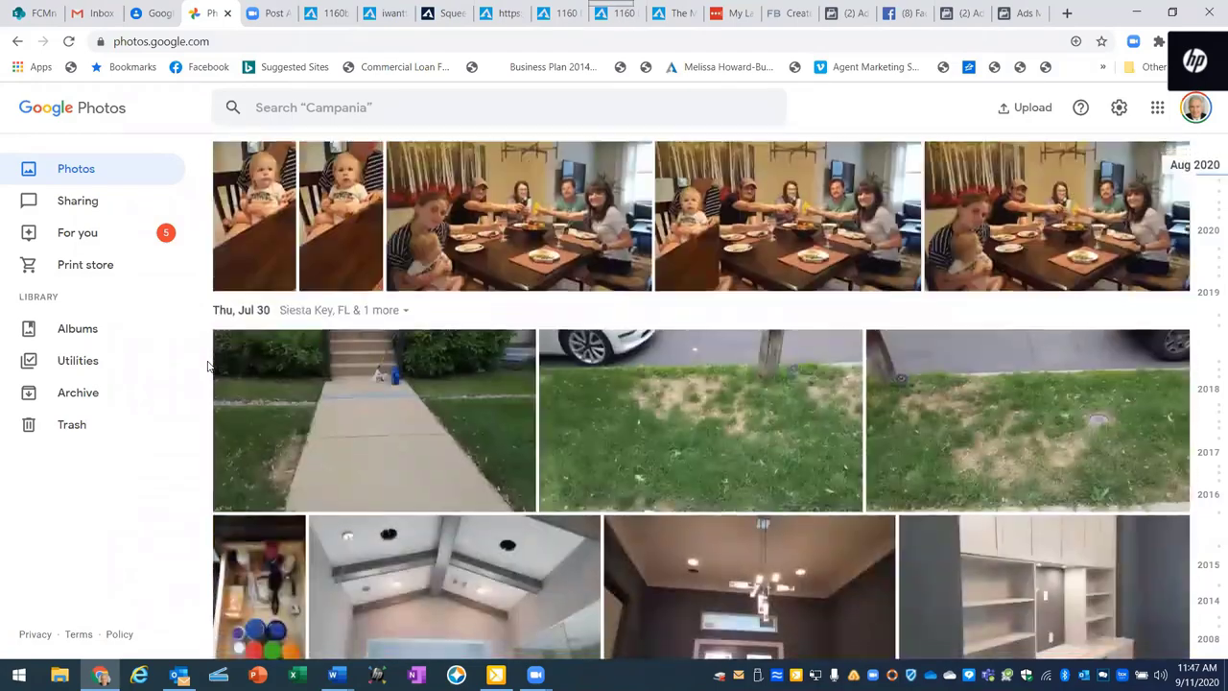
scroll(207, 365, down, 10)
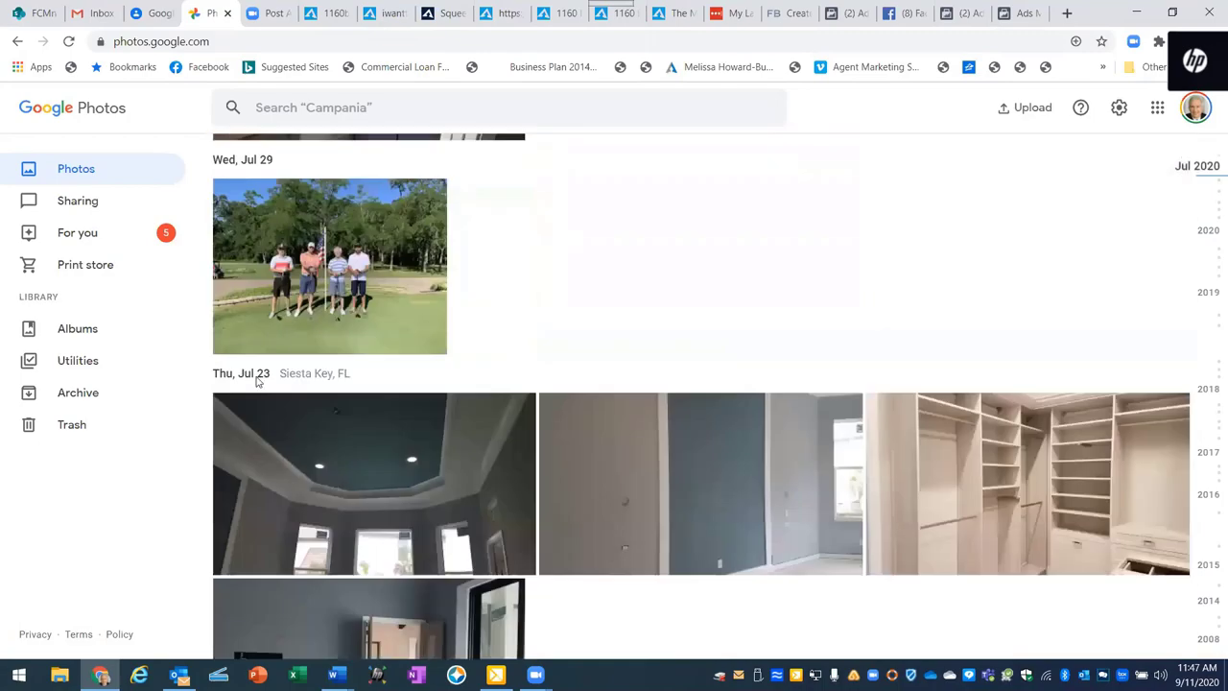
scroll(257, 381, down, 10)
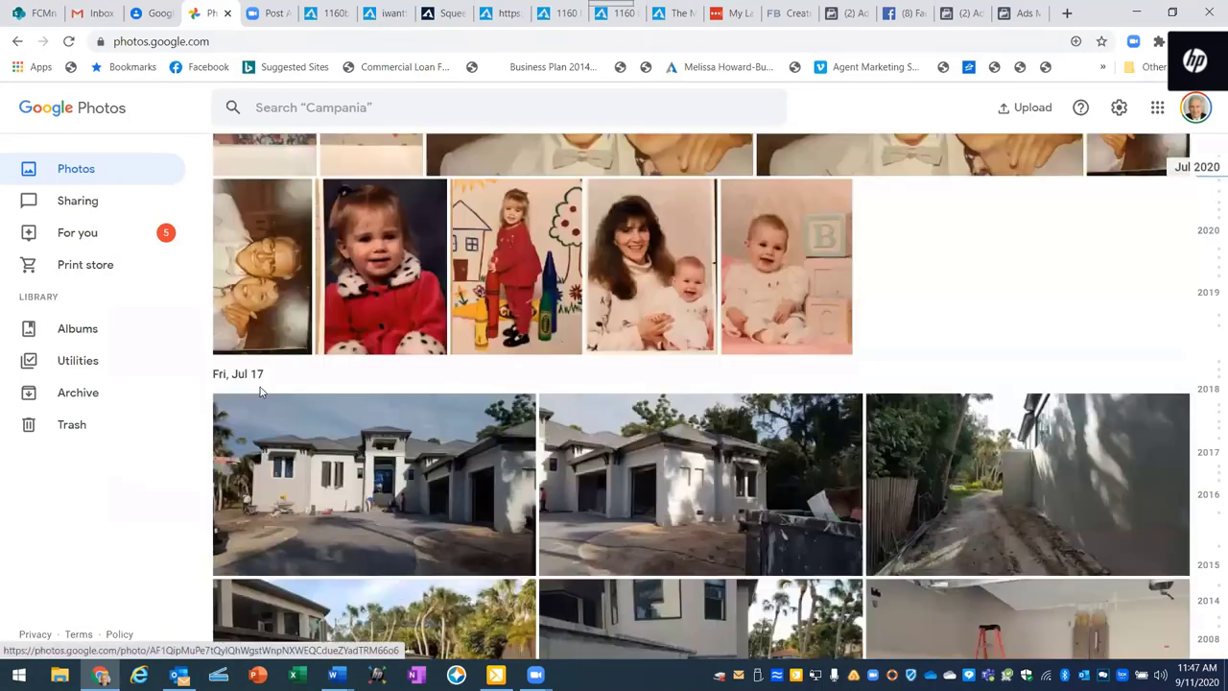
scroll(259, 391, down, 10)
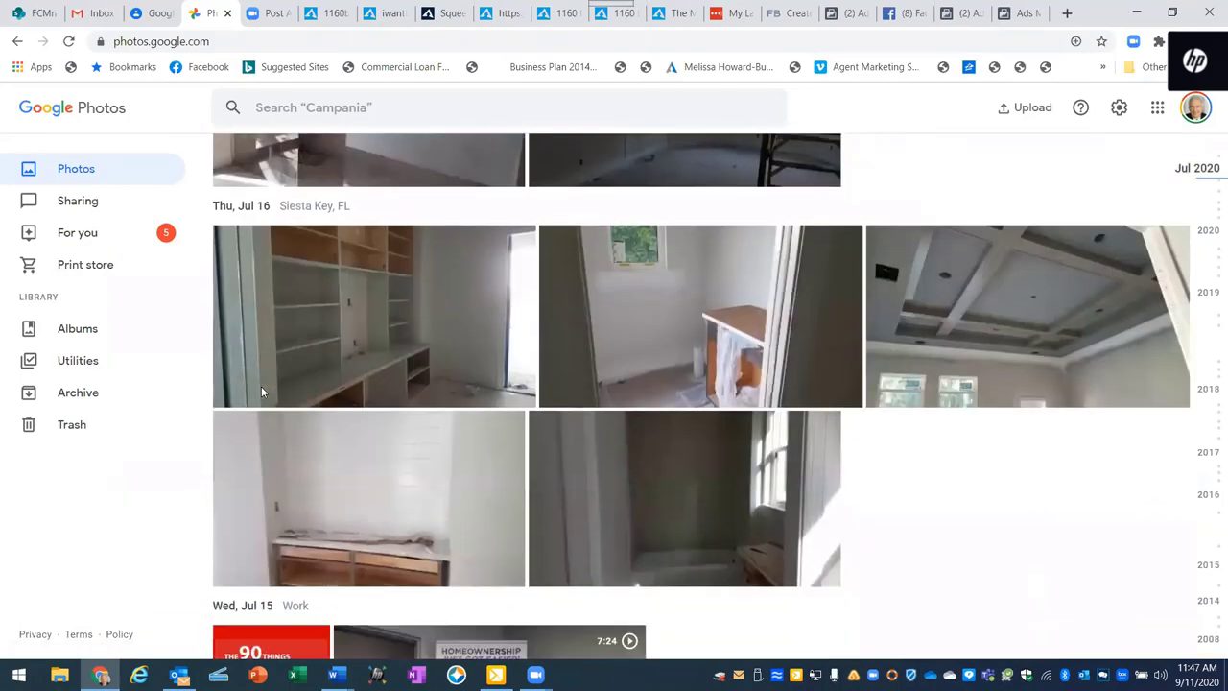
scroll(261, 393, down, 10)
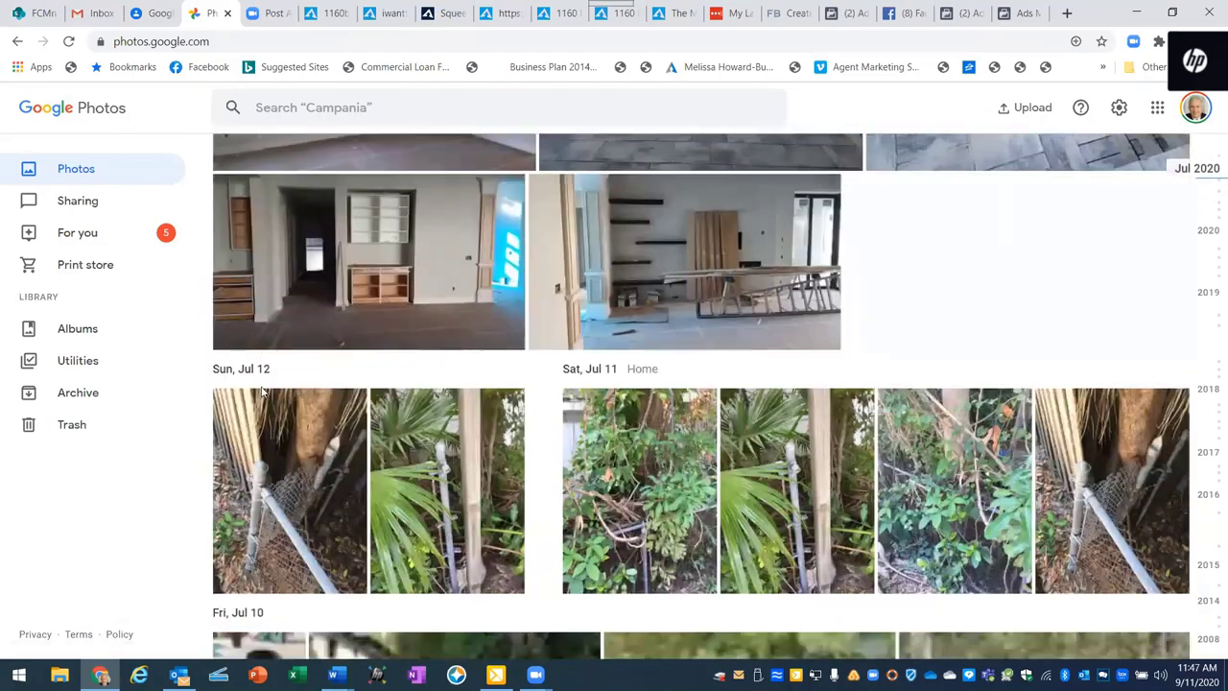
scroll(261, 393, down, 10)
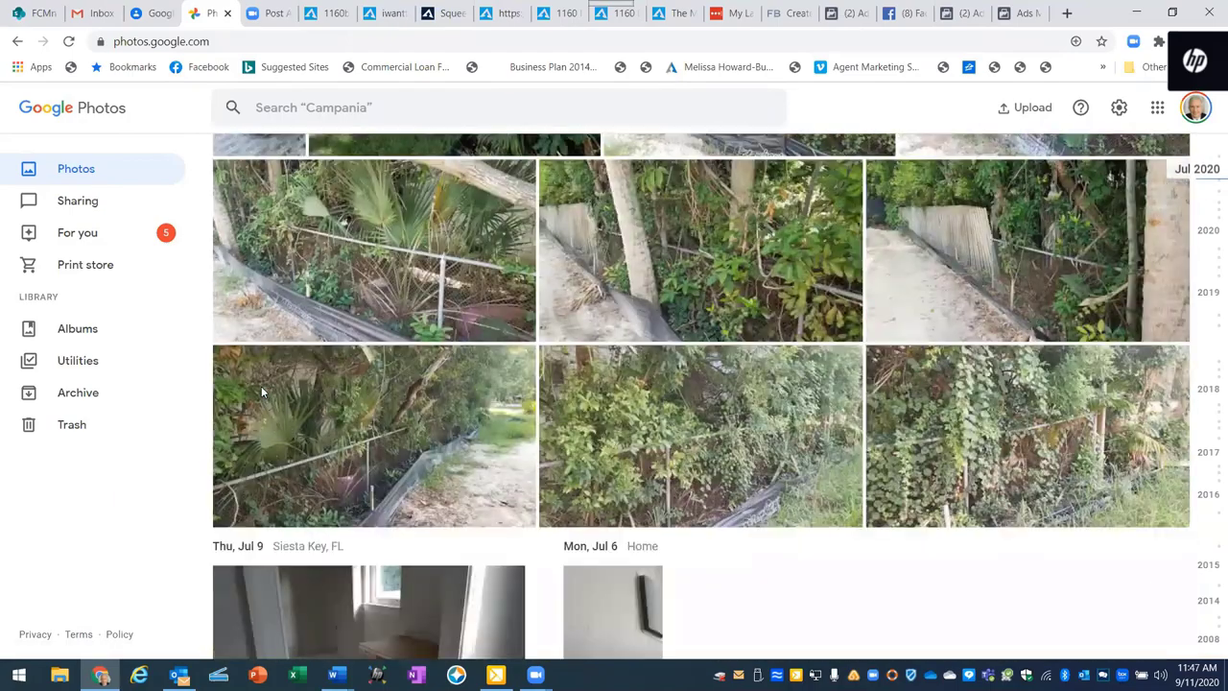
scroll(261, 391, down, 10)
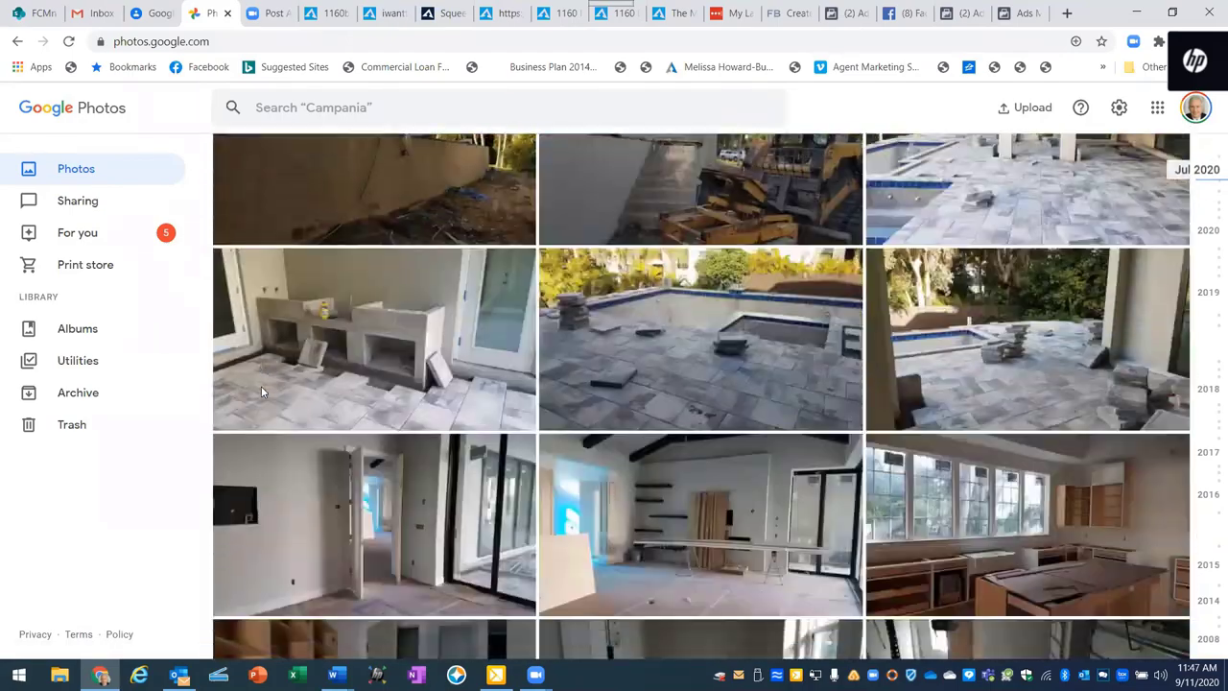
scroll(261, 391, down, 10)
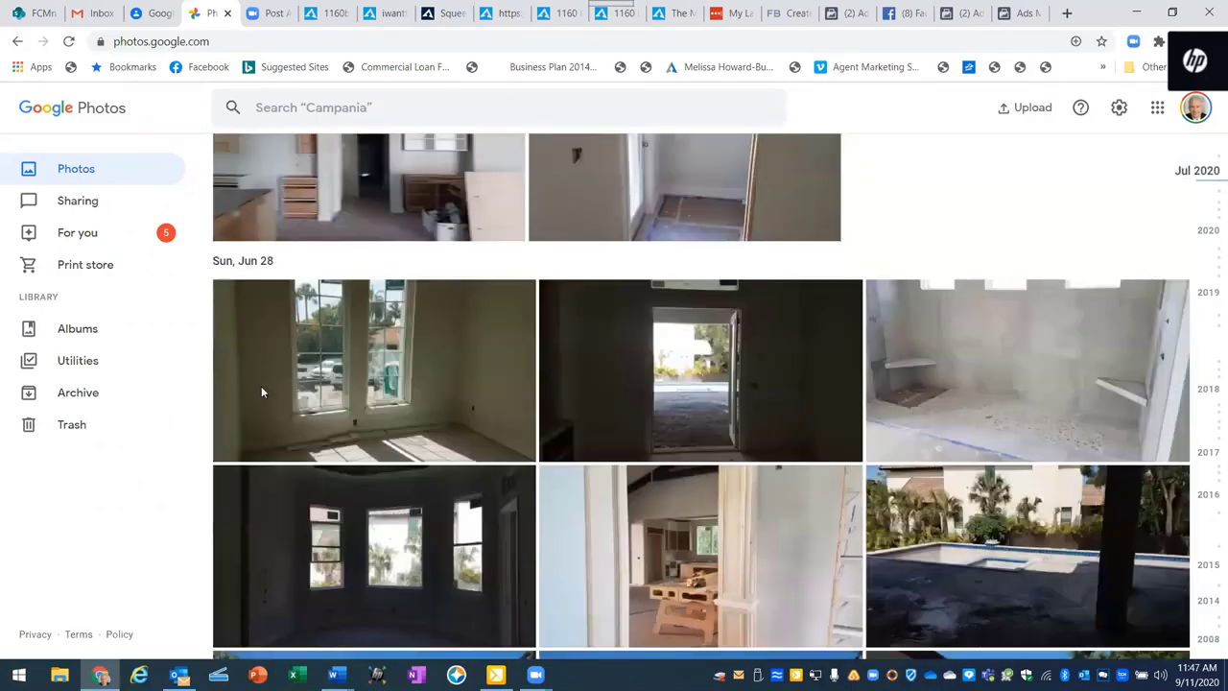
scroll(261, 391, down, 10)
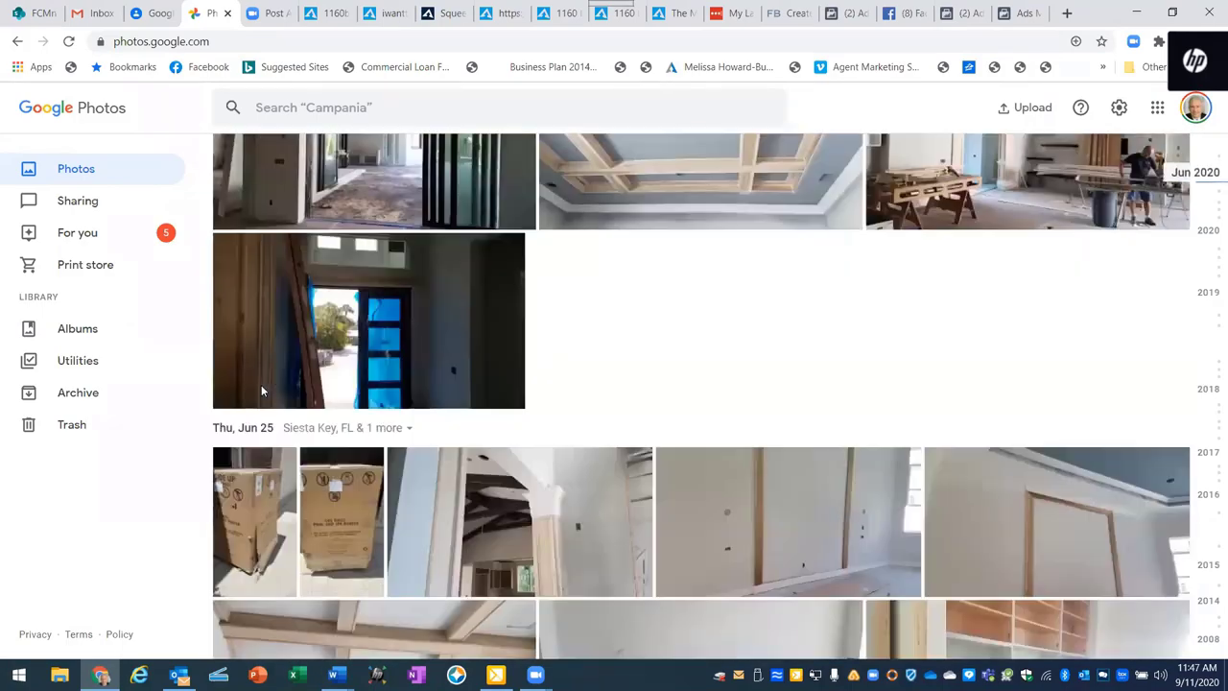
scroll(261, 390, down, 10)
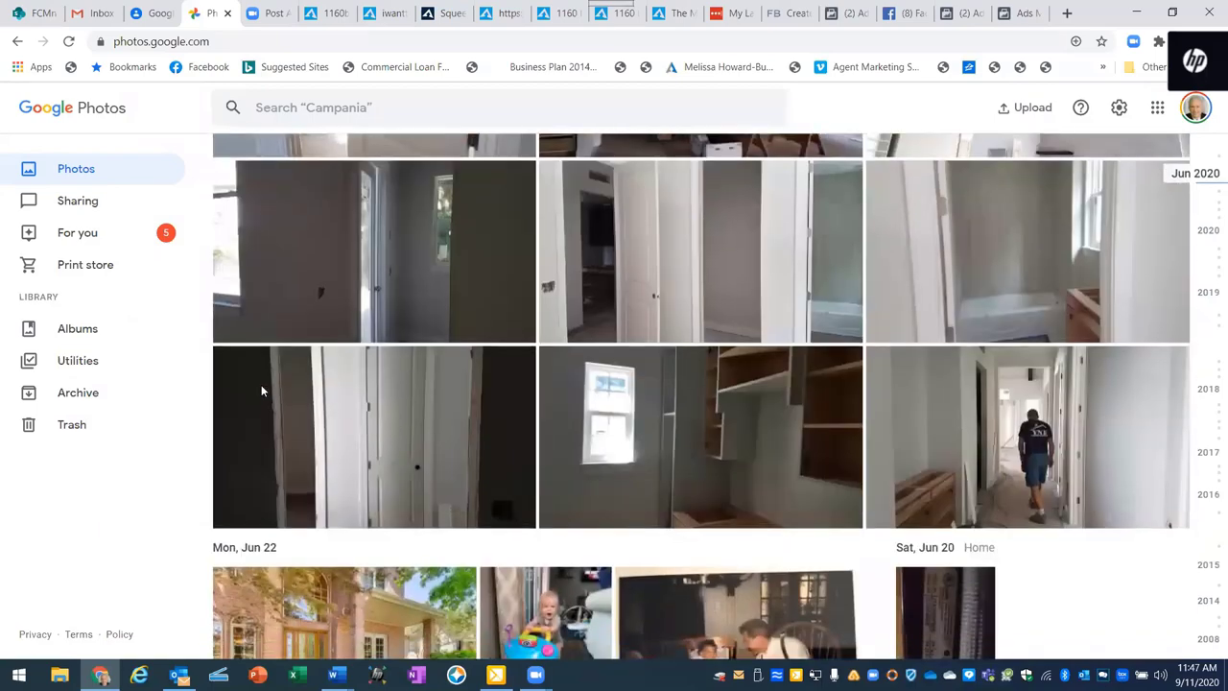
scroll(261, 390, down, 5)
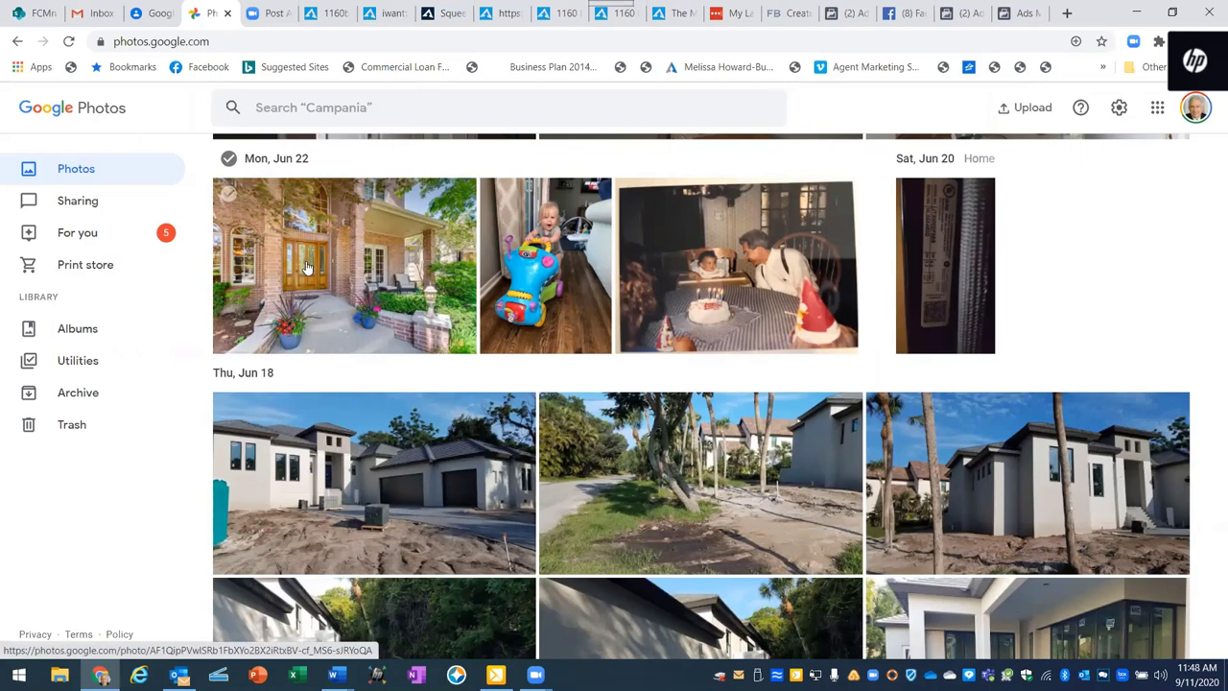
click(305, 267)
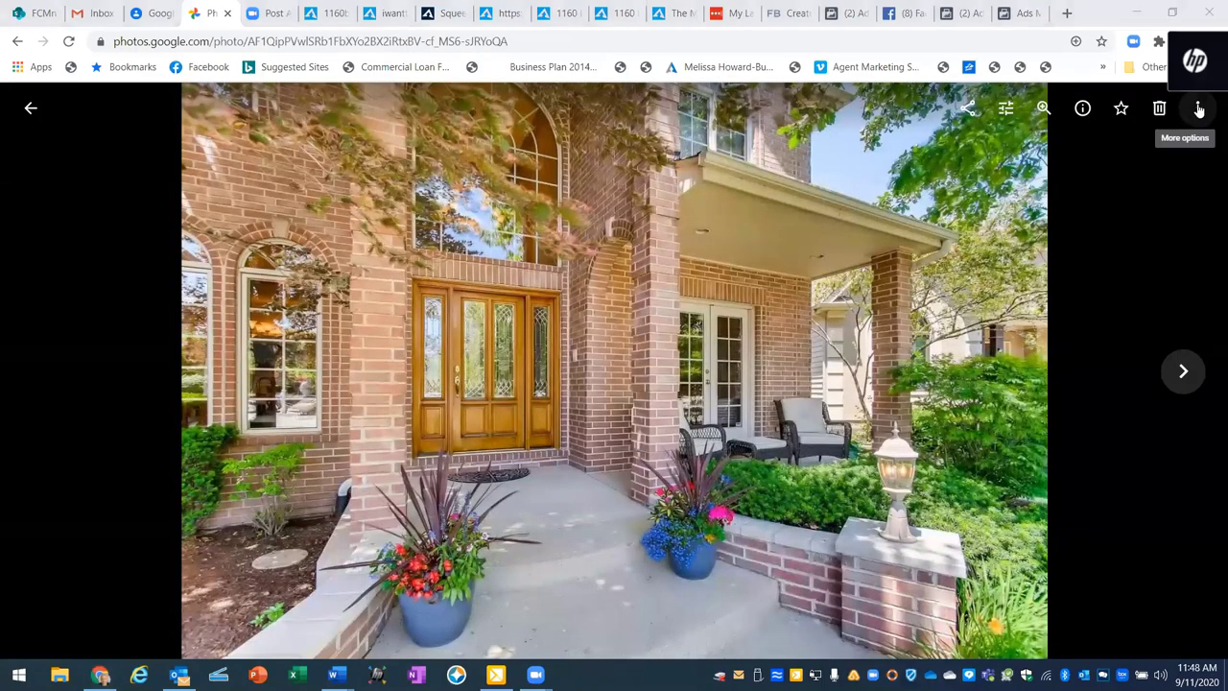
- Open the brick house photo from its link to reach its image options, then return to Squeeze Pages
click(1198, 110)
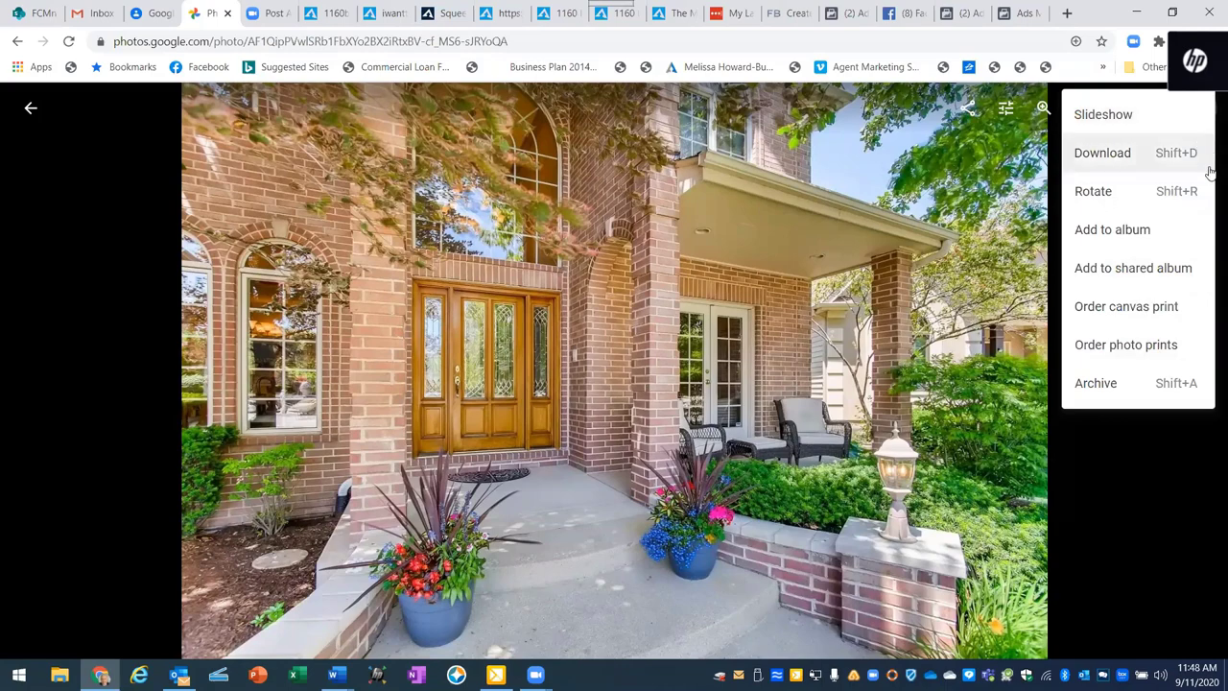
key(Right)
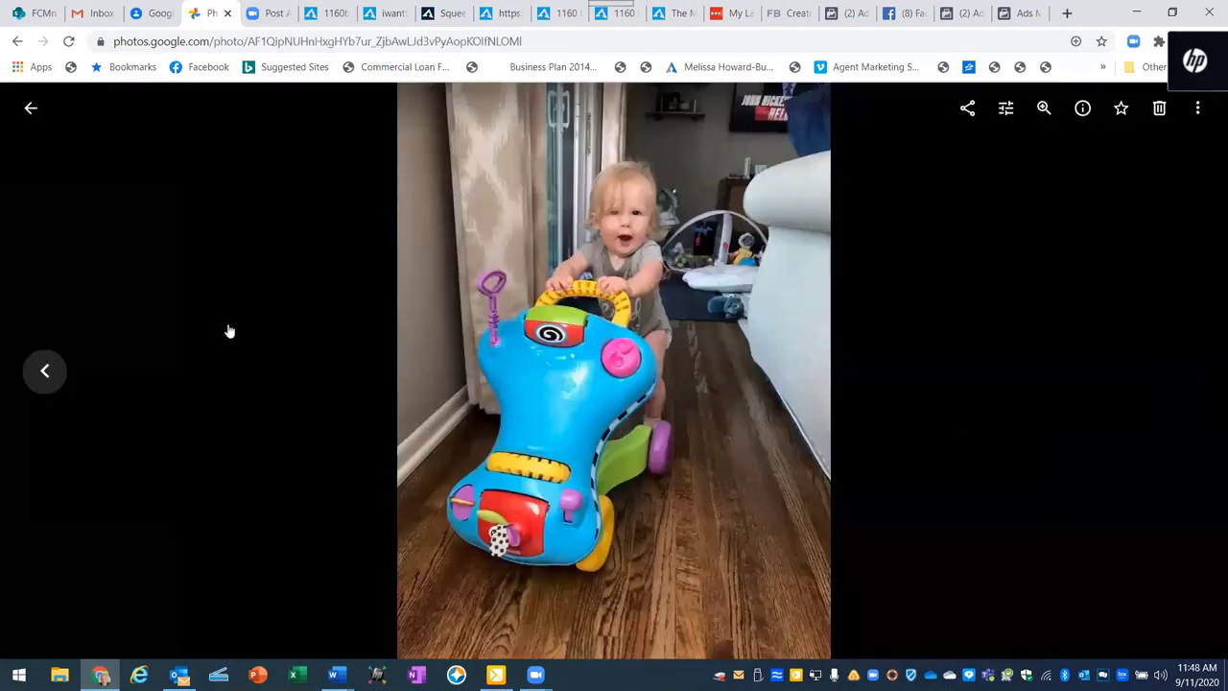
click(30, 111)
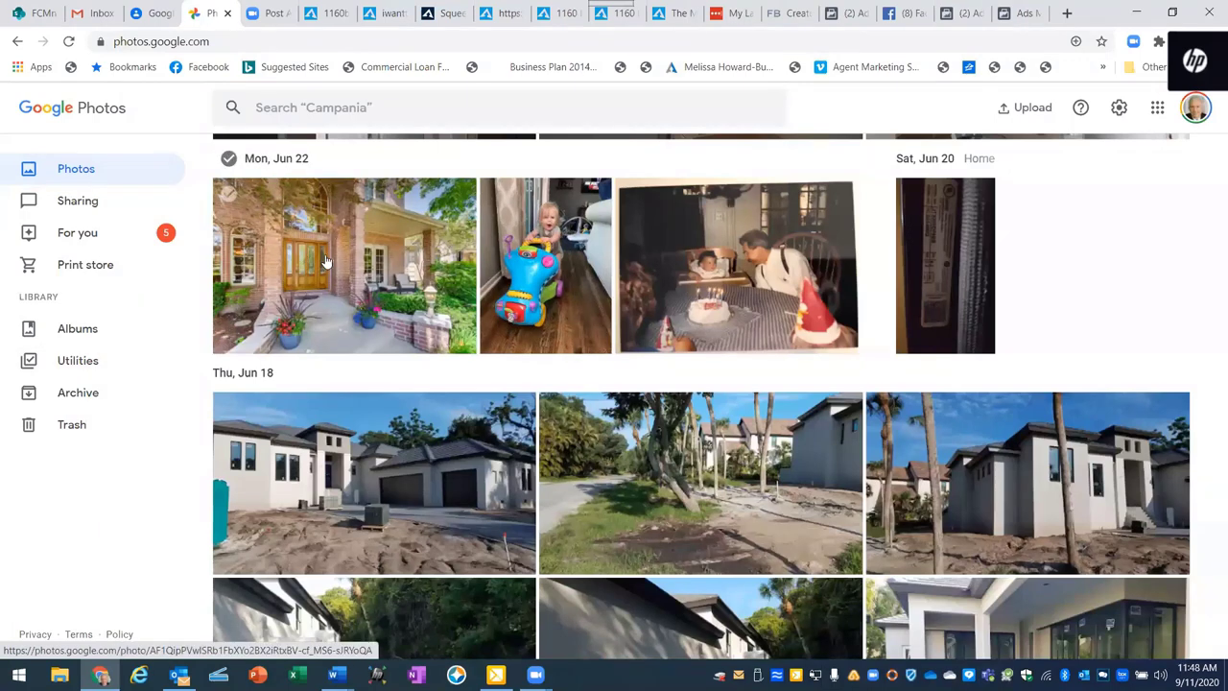
right_click(344, 256)
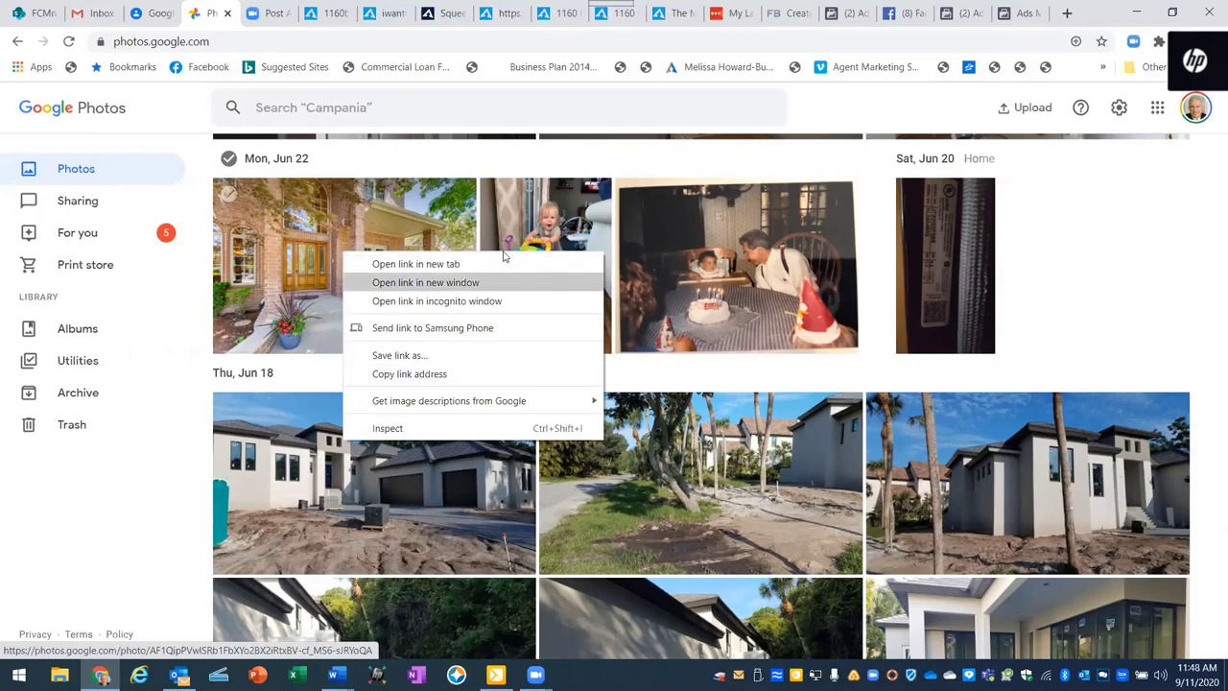
click(377, 218)
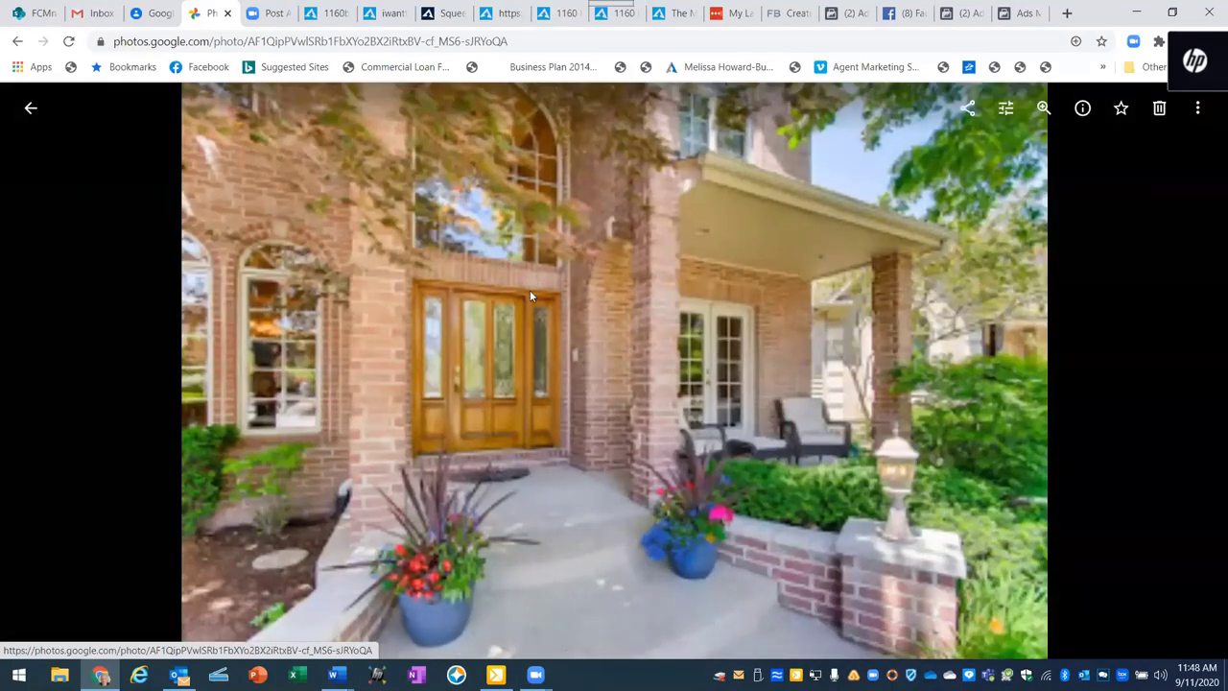
right_click(528, 292)
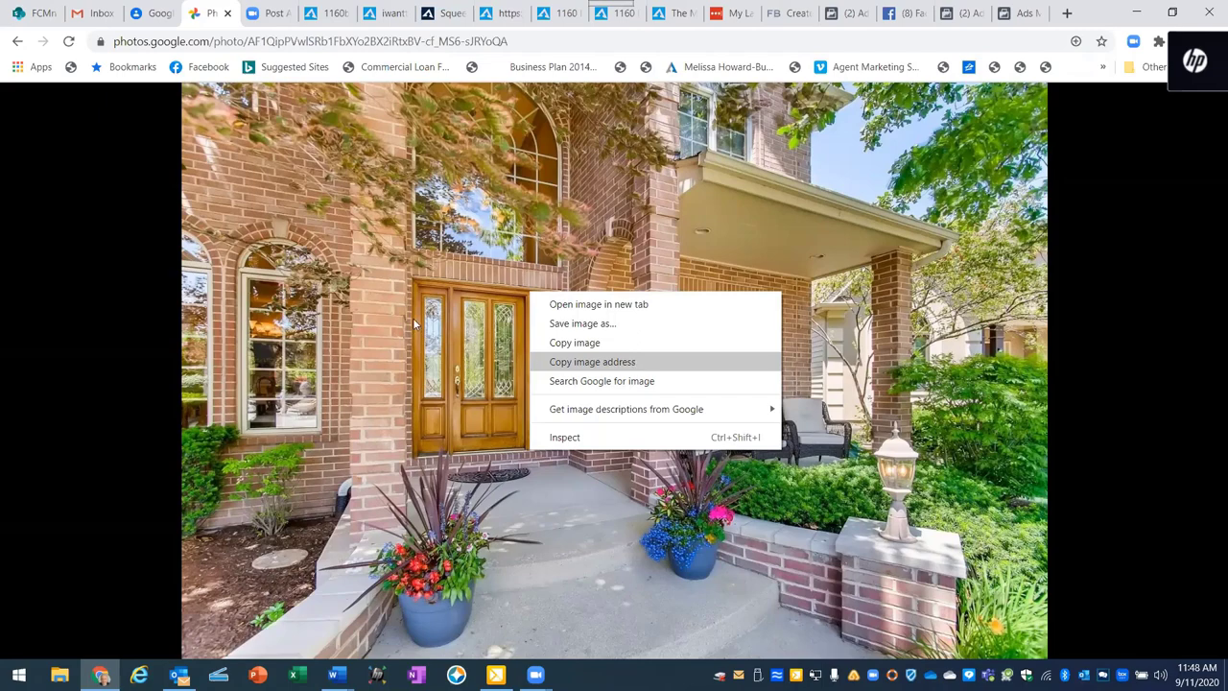
click(447, 13)
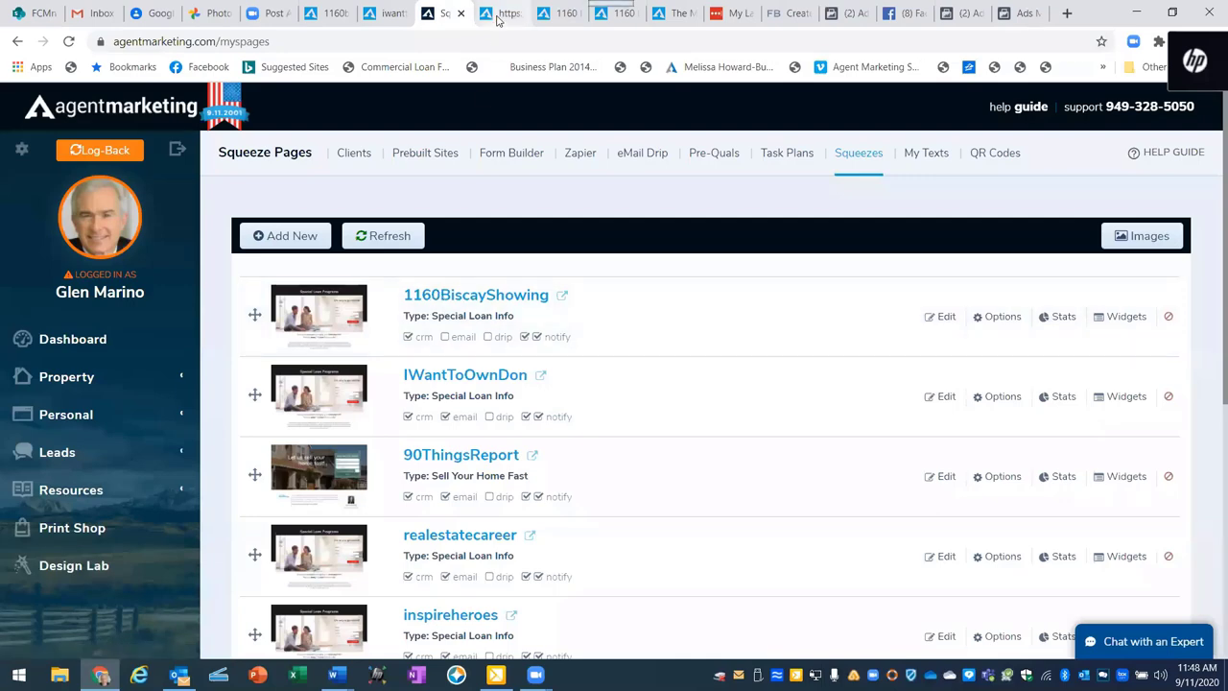
click(457, 300)
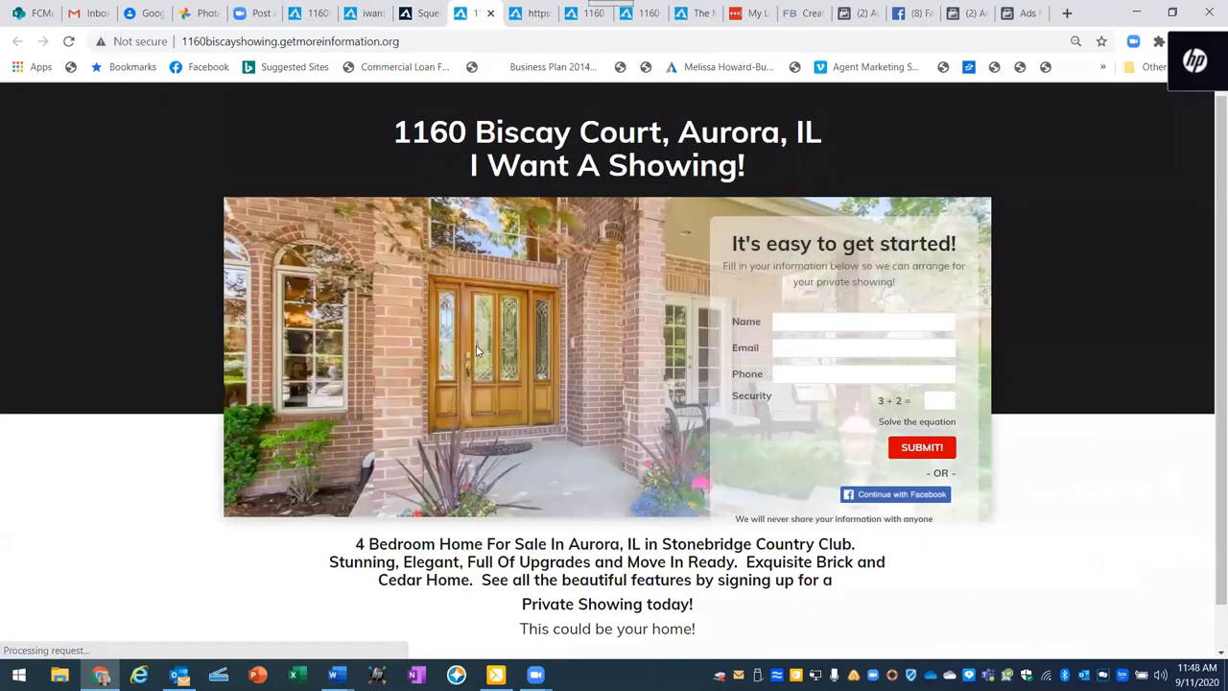
click(491, 14)
click(470, 14)
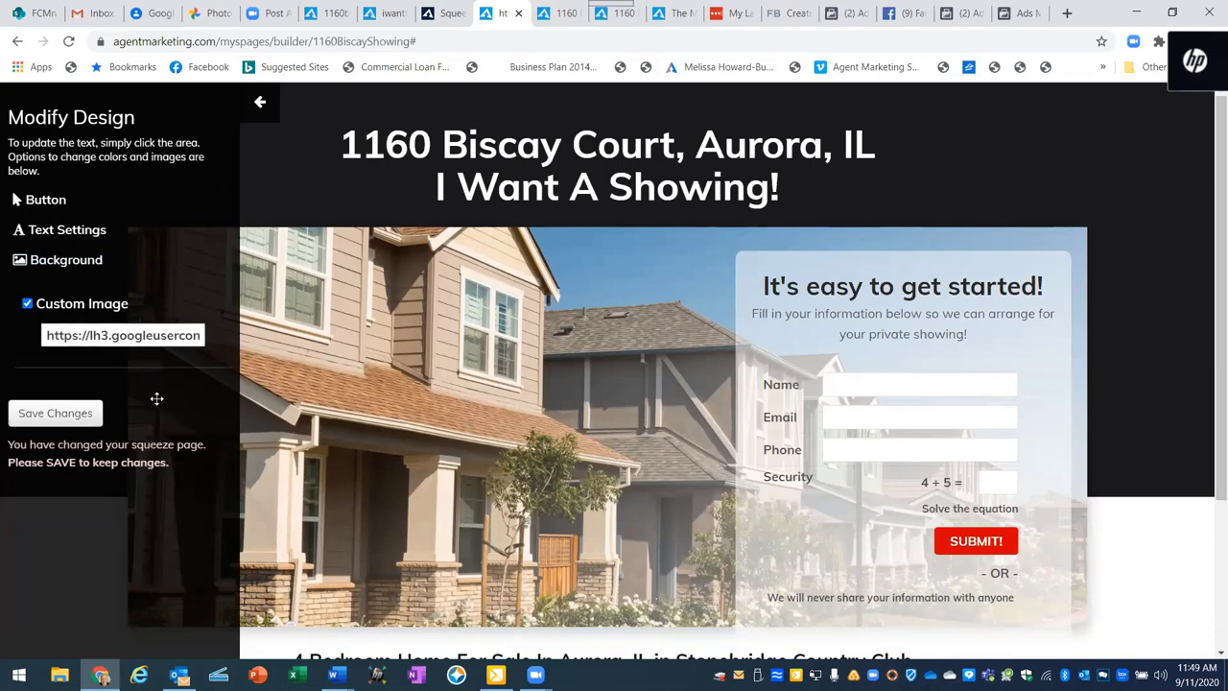
click(61, 415)
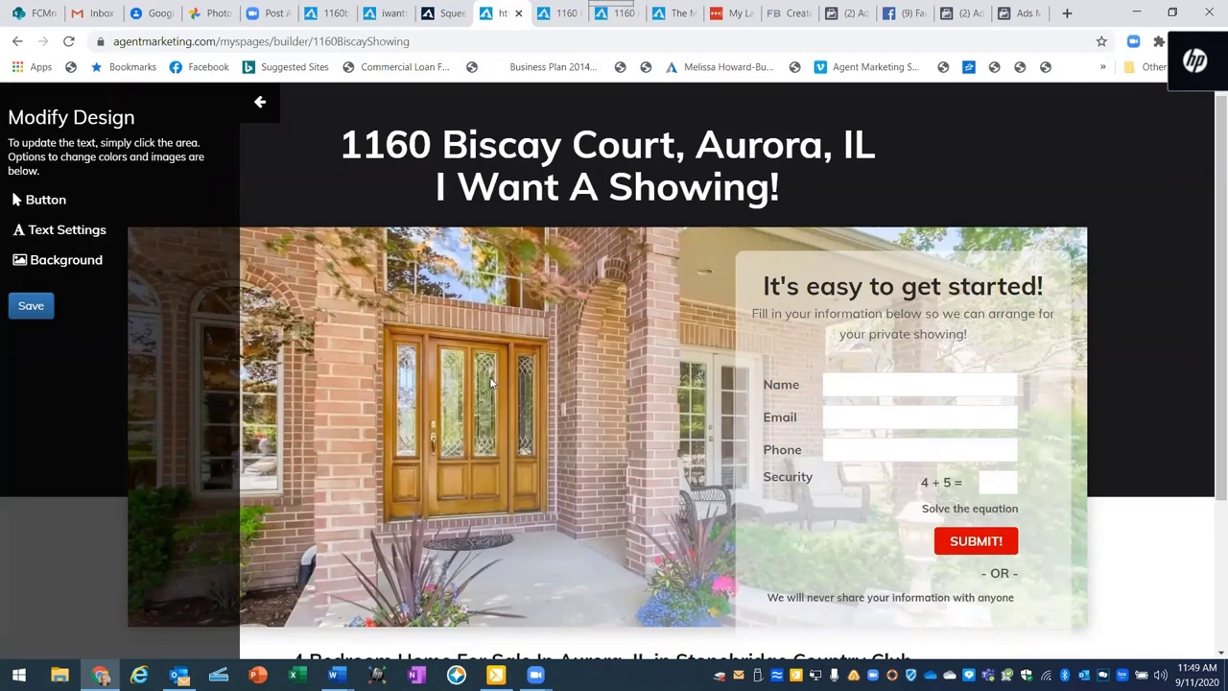
click(478, 203)
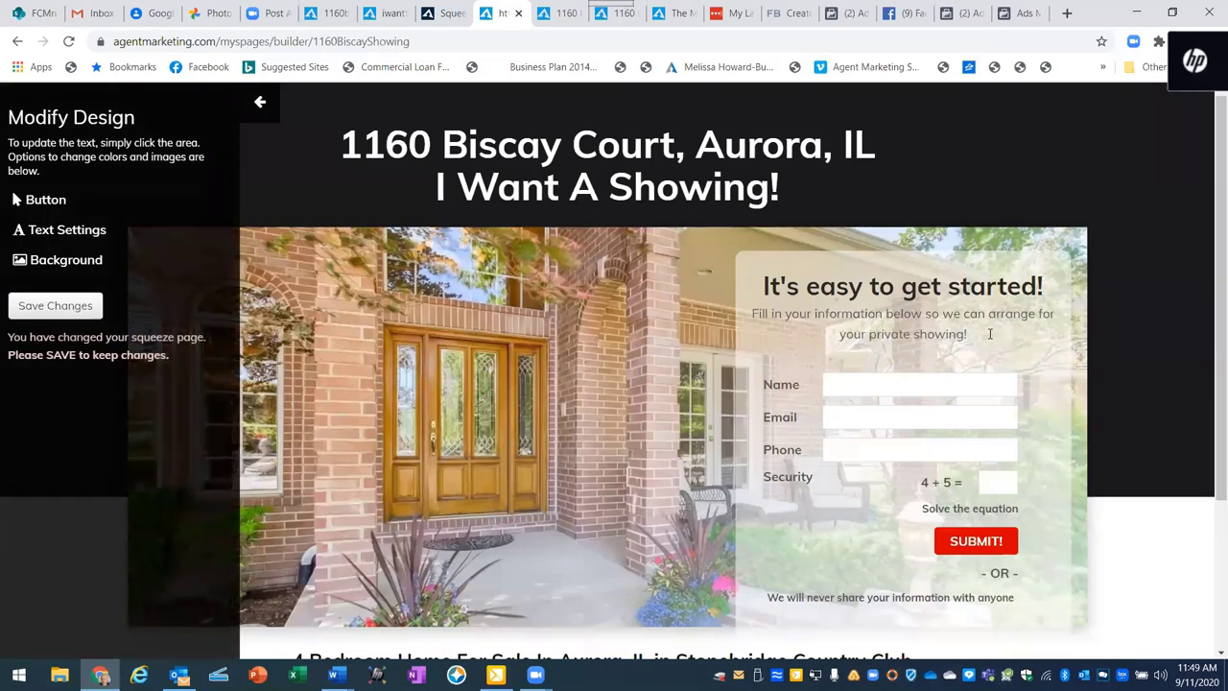
scroll(629, 360, down, 2)
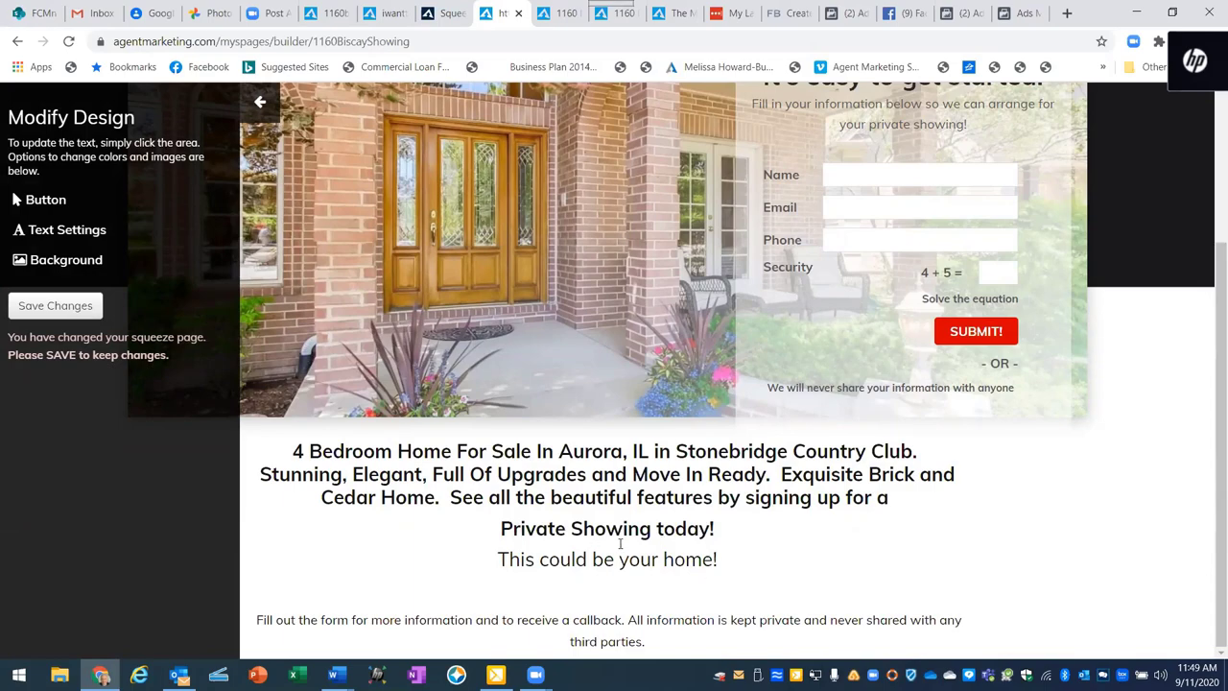
scroll(660, 543, up, 2)
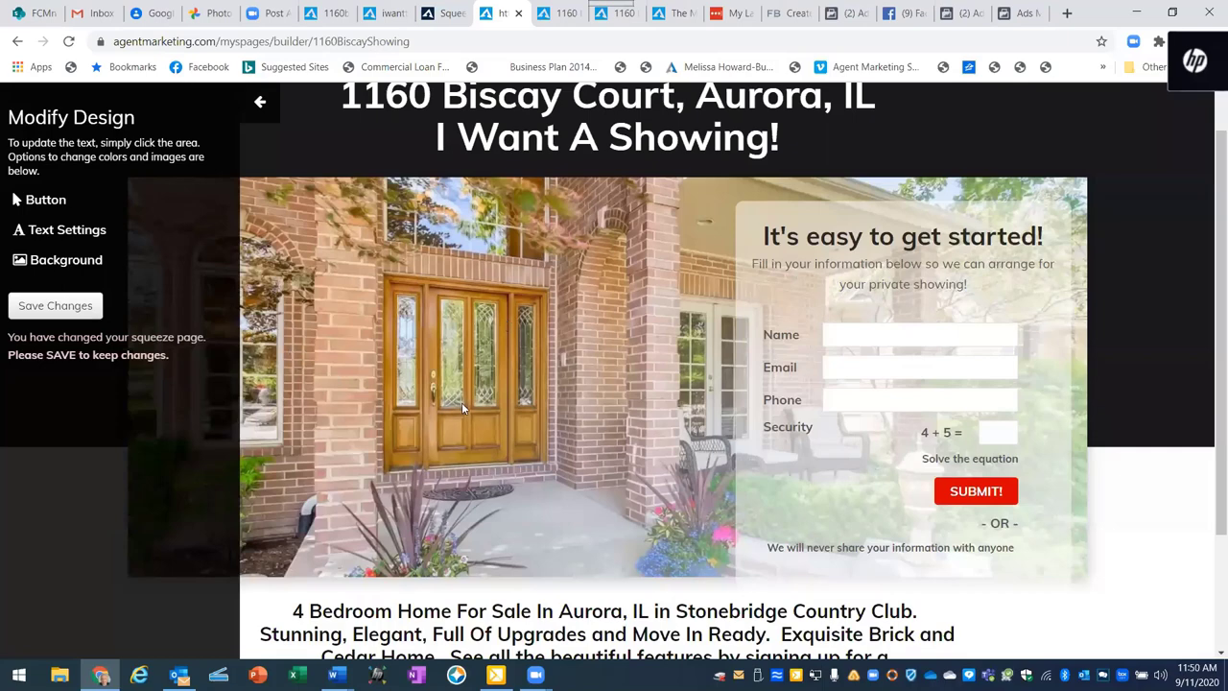
scroll(462, 408, up, 1)
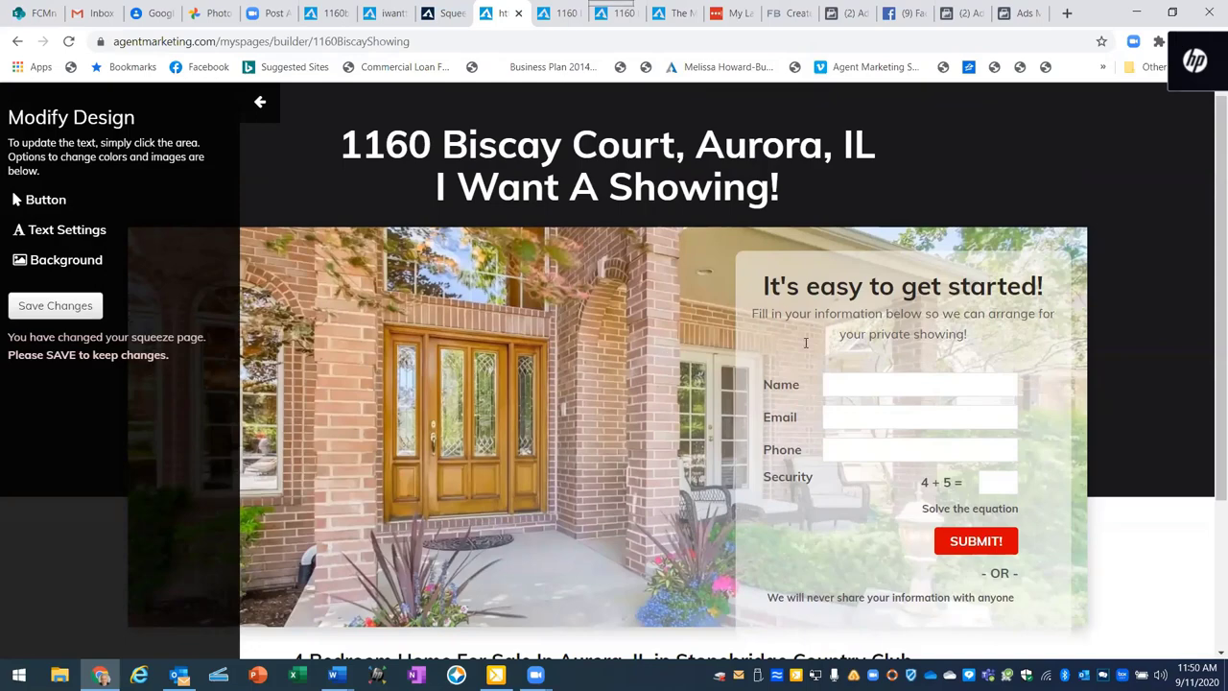
click(1012, 13)
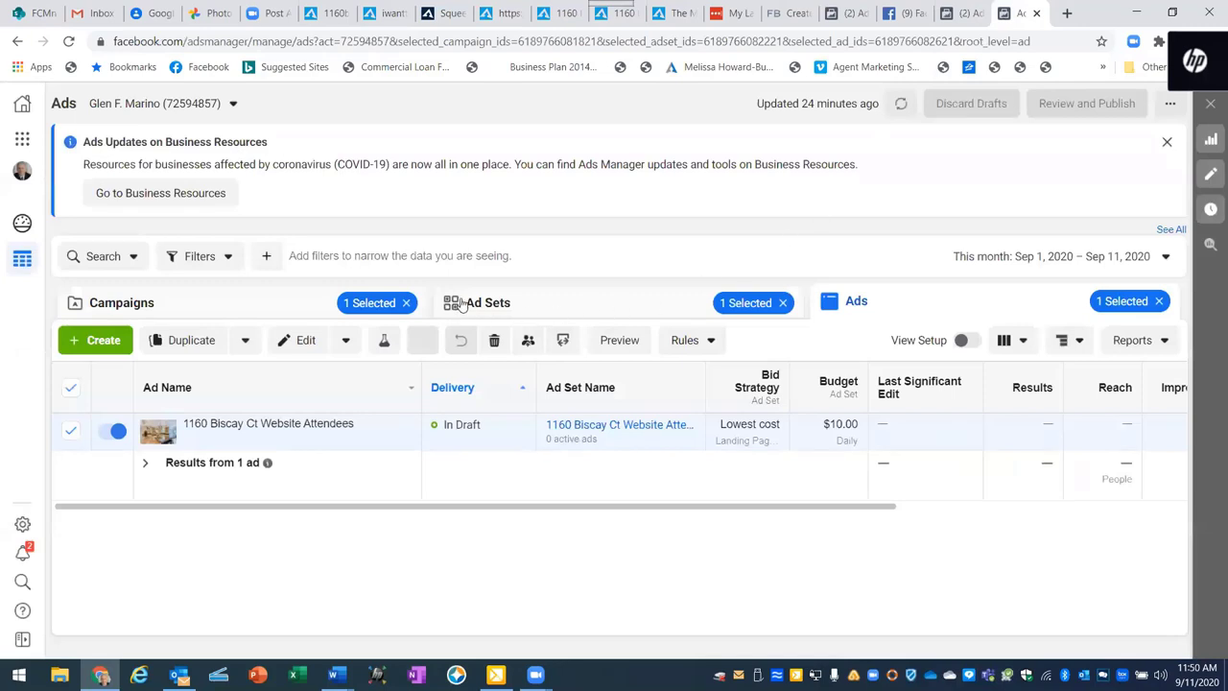
click(954, 13)
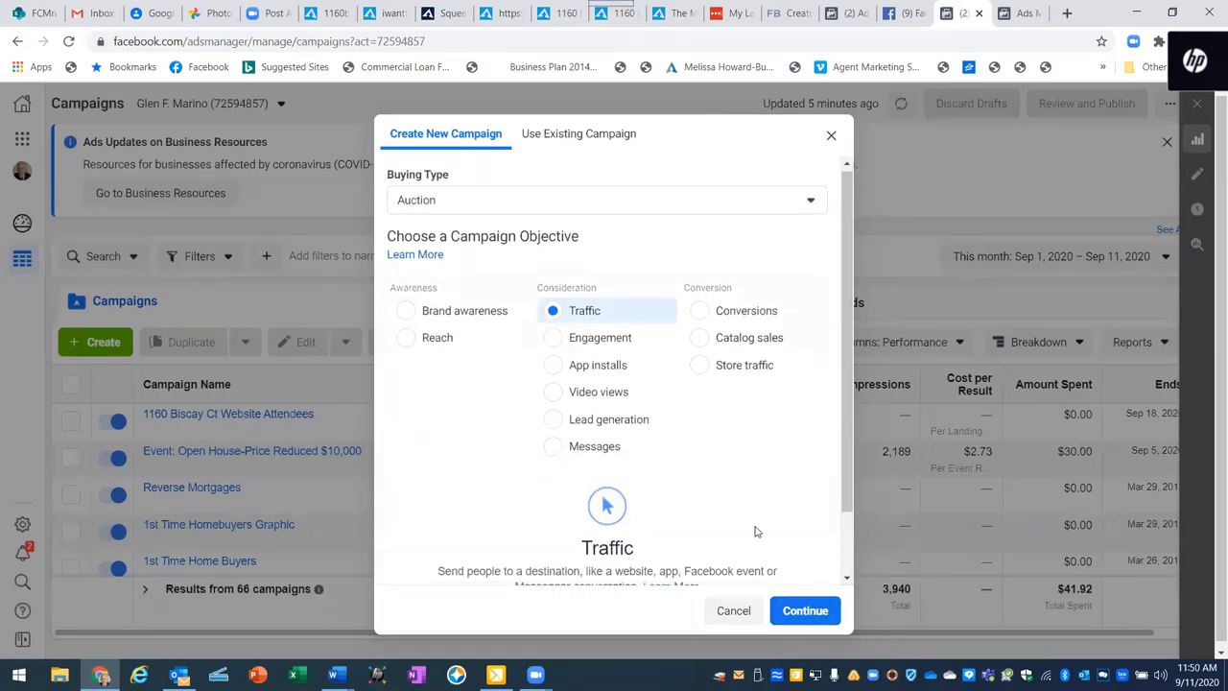
scroll(755, 532, down, 2)
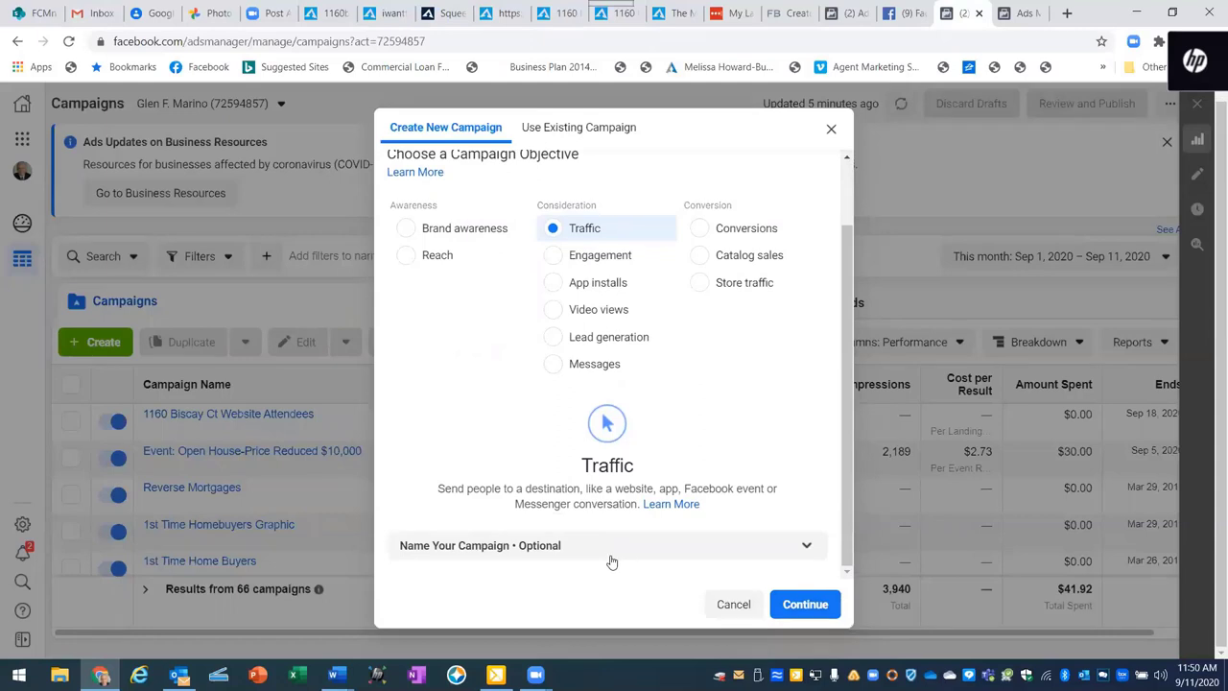
click(805, 546)
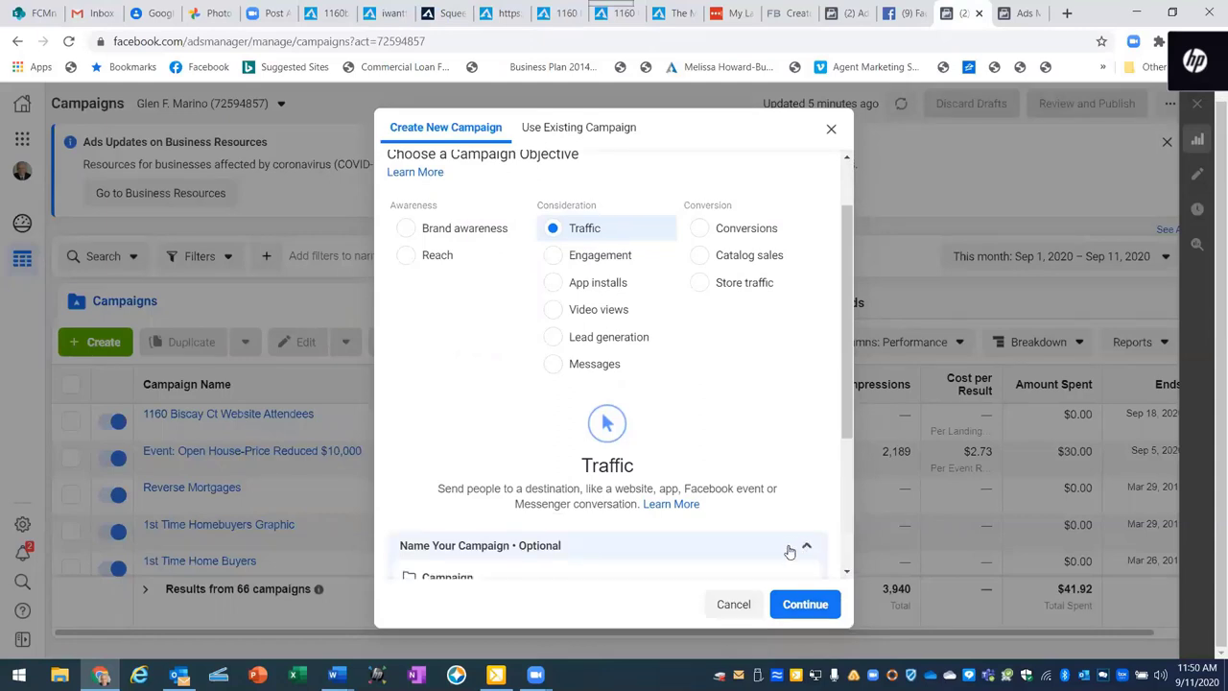
scroll(562, 548, down, 2)
click(447, 451)
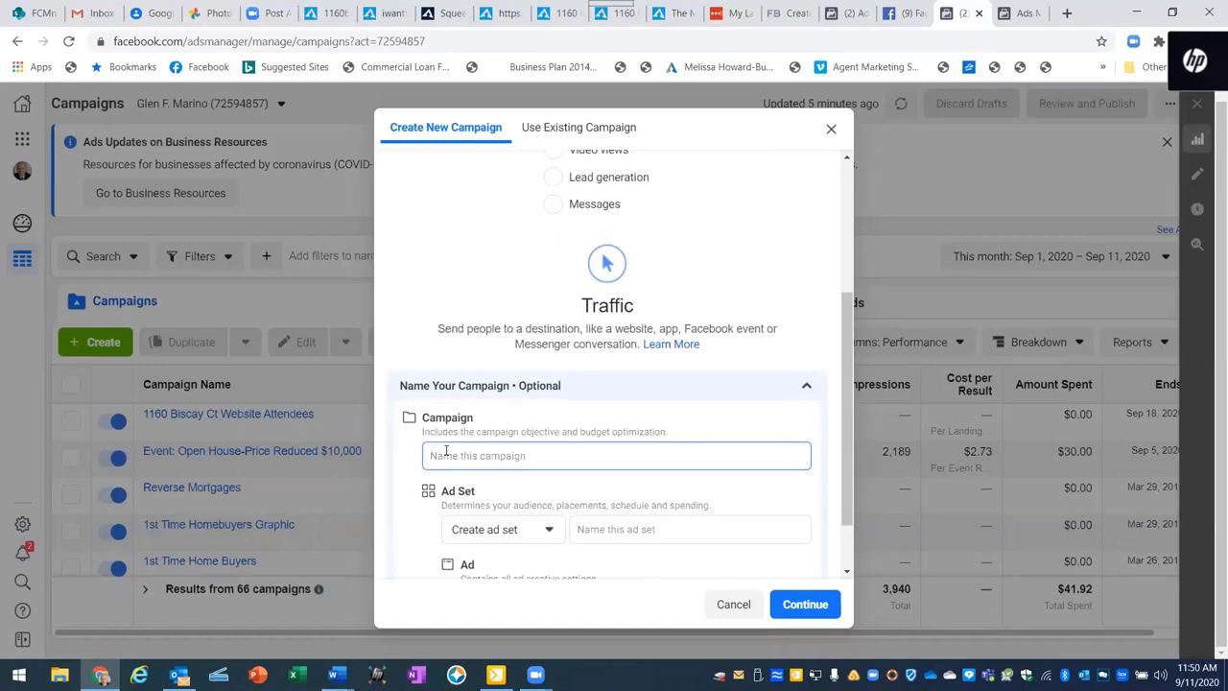
text(Remarket #2)
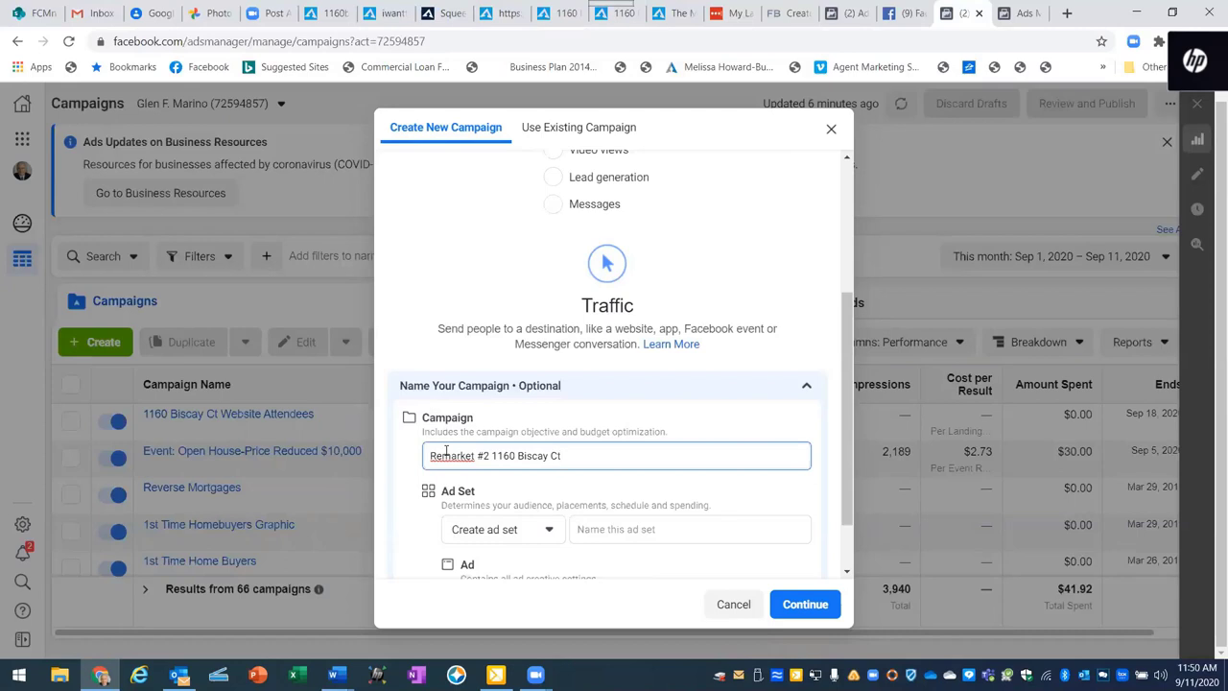
- Copy the campaign name into the ad set and ad name fields, then create the draft
drag(568, 454, 434, 458)
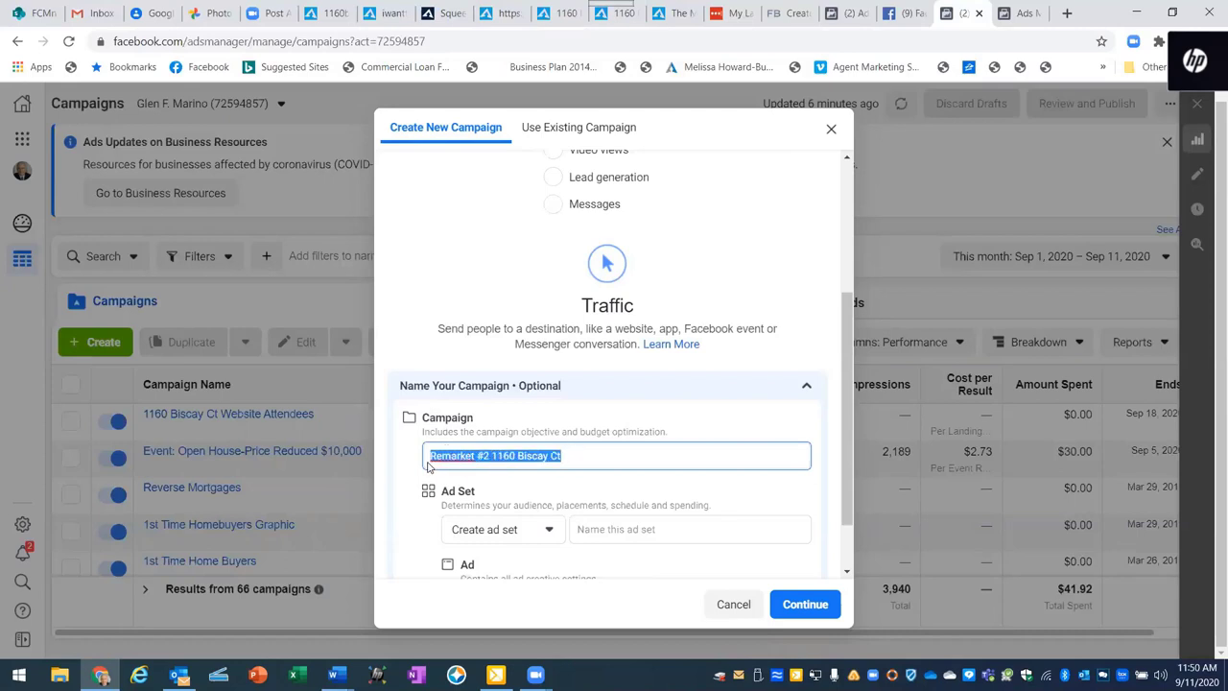
right_click(438, 457)
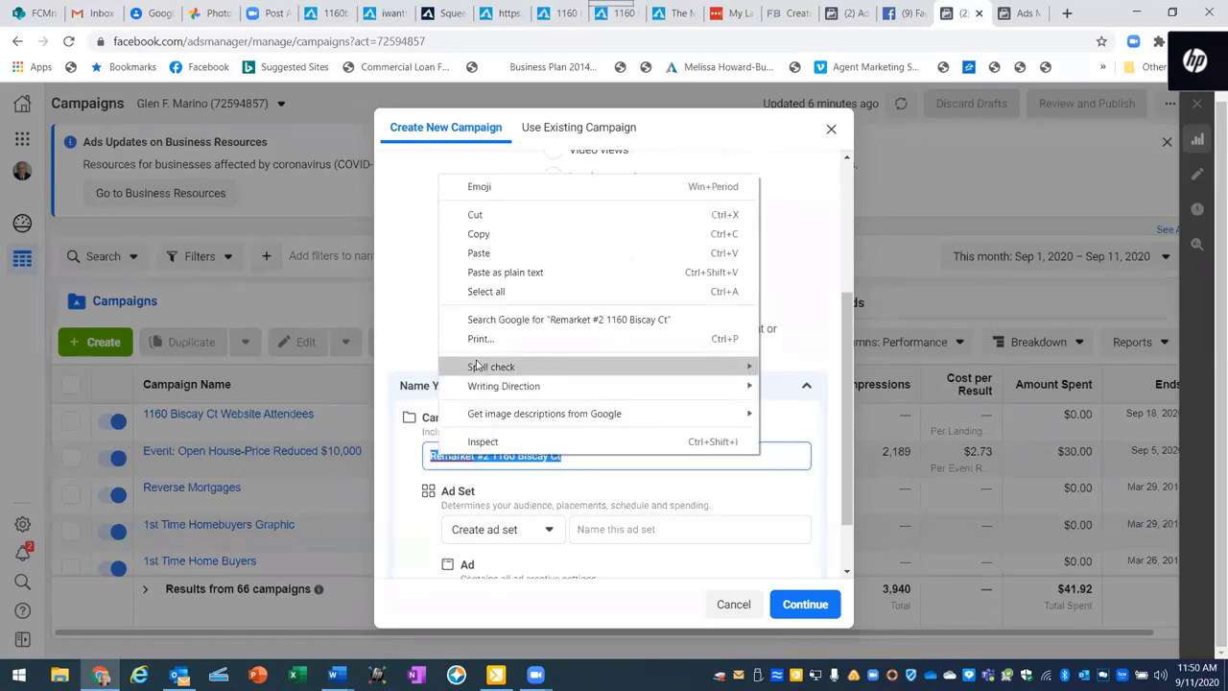
click(485, 235)
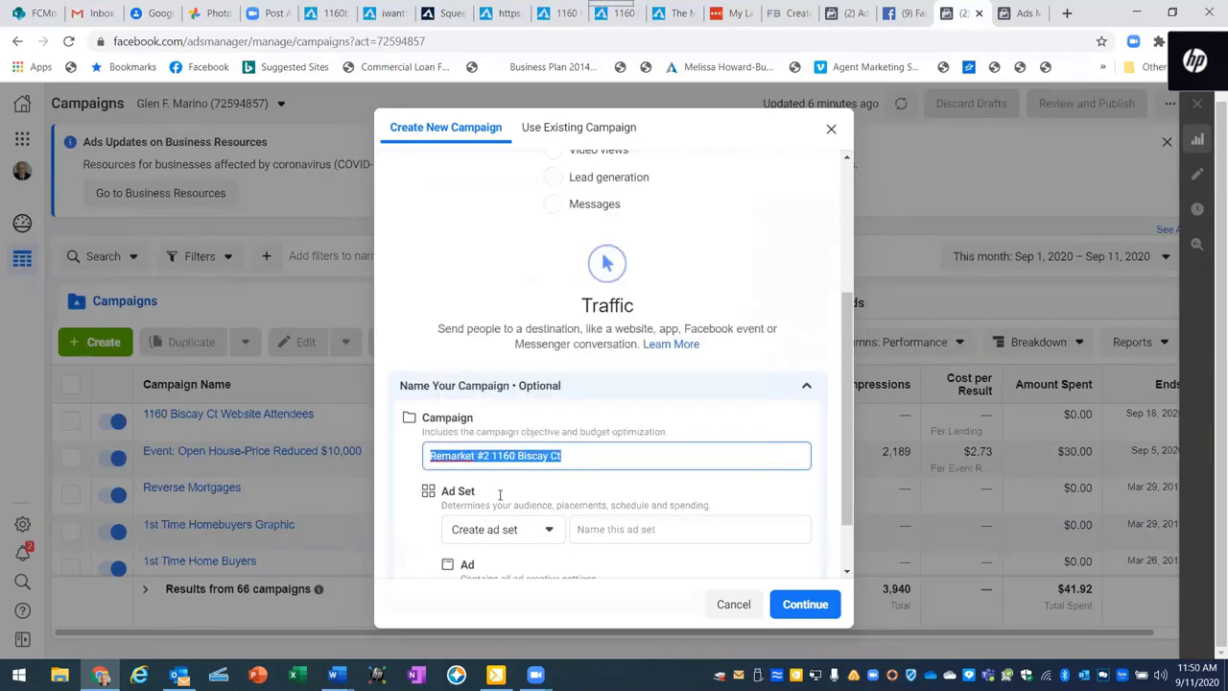
click(630, 526)
right_click(630, 527)
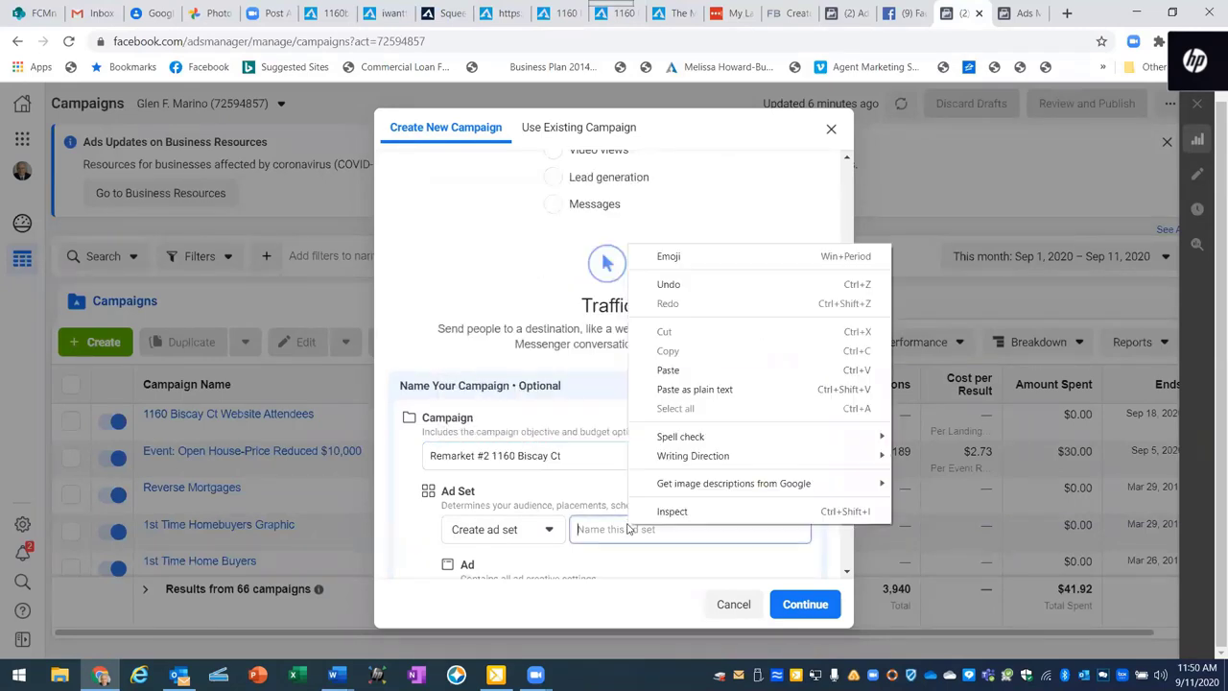
click(671, 371)
scroll(610, 528, down, 1)
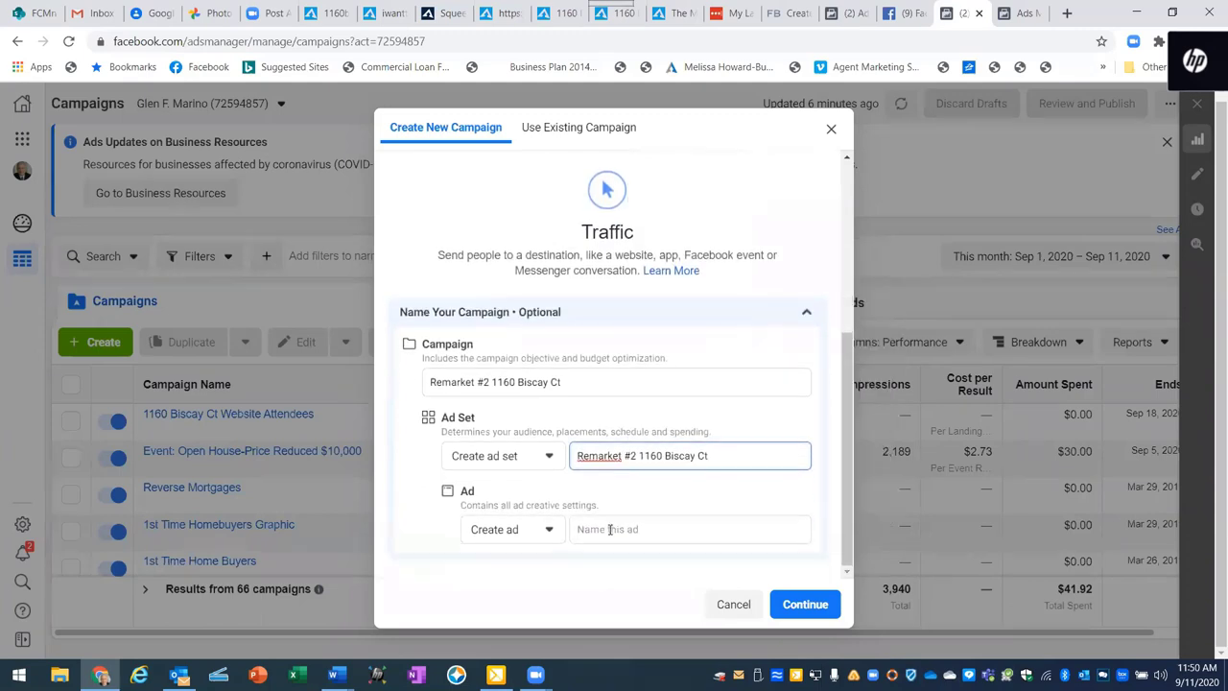
click(610, 529)
right_click(610, 529)
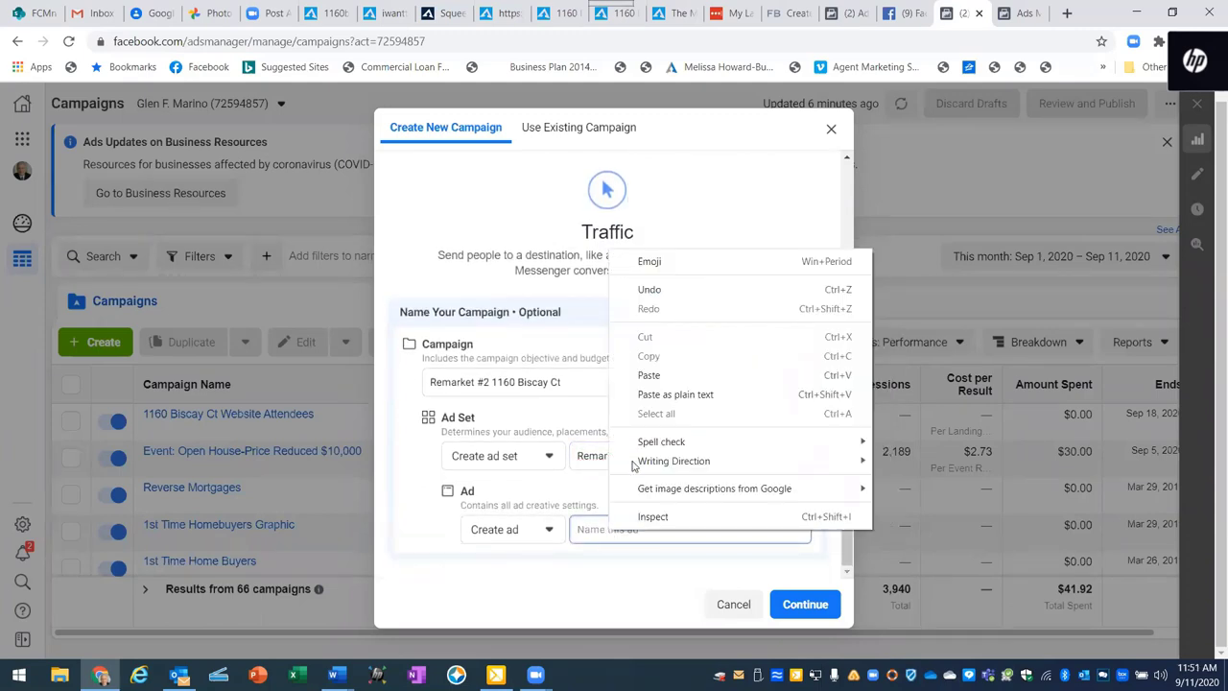
click(655, 377)
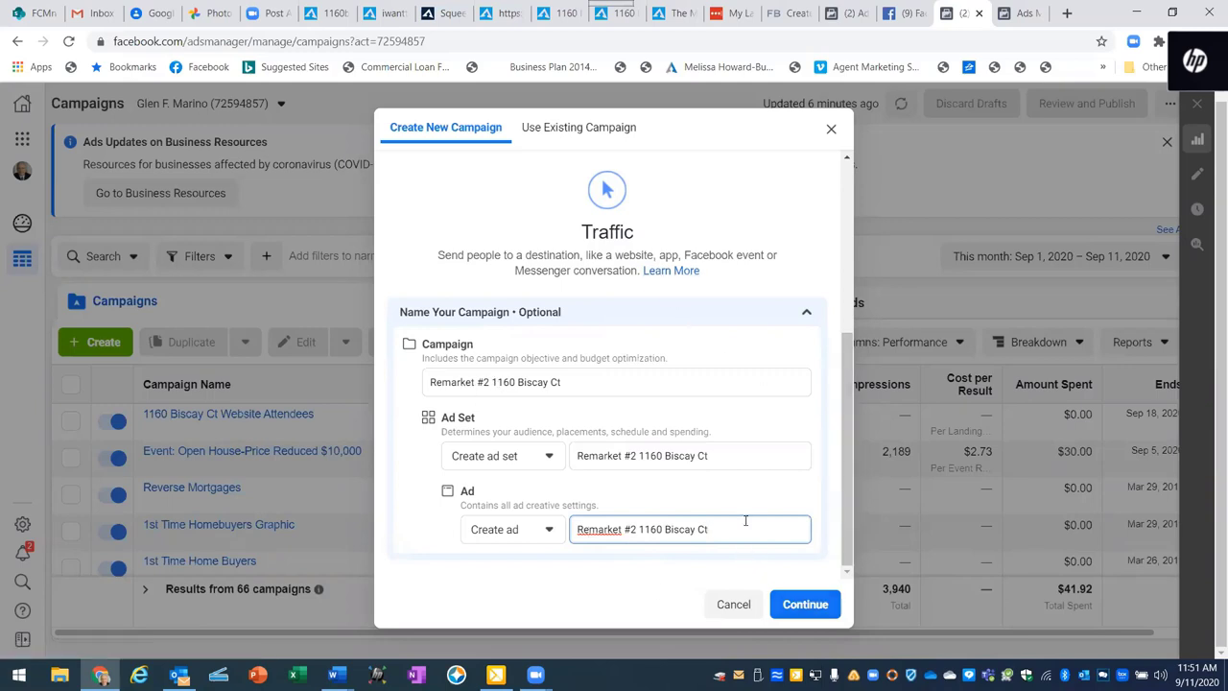
click(809, 602)
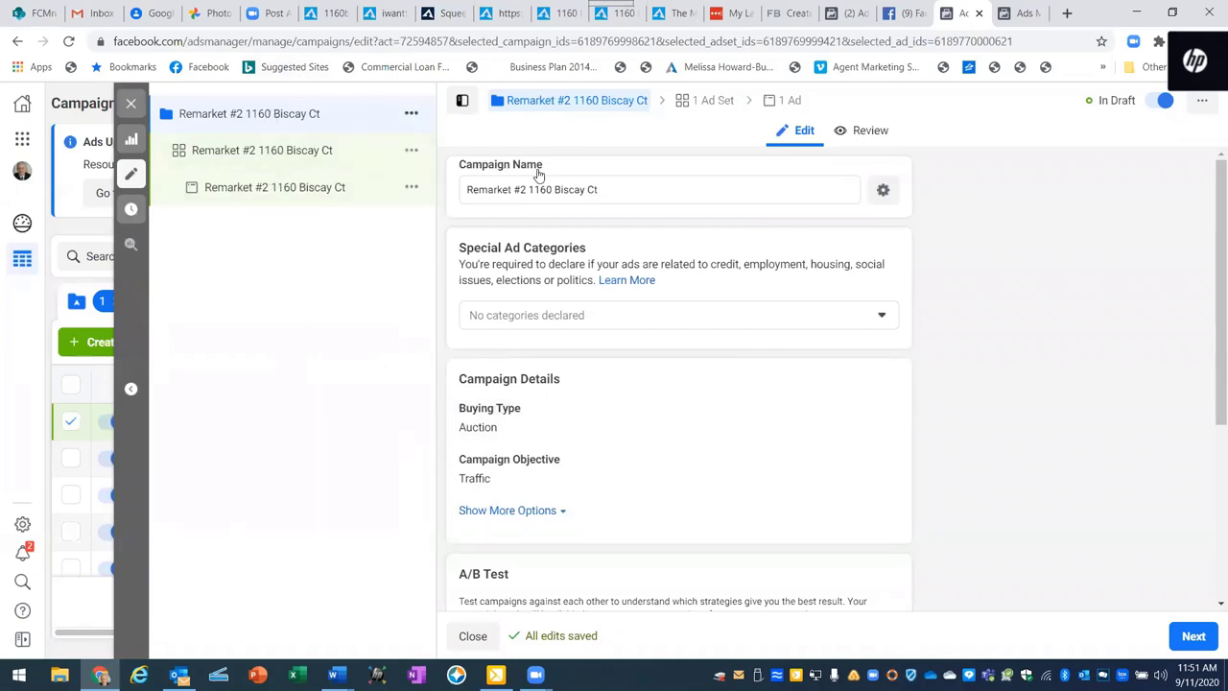
- Declare Housing as the campaign's special ad category and continue to the ad set
click(599, 317)
click(597, 477)
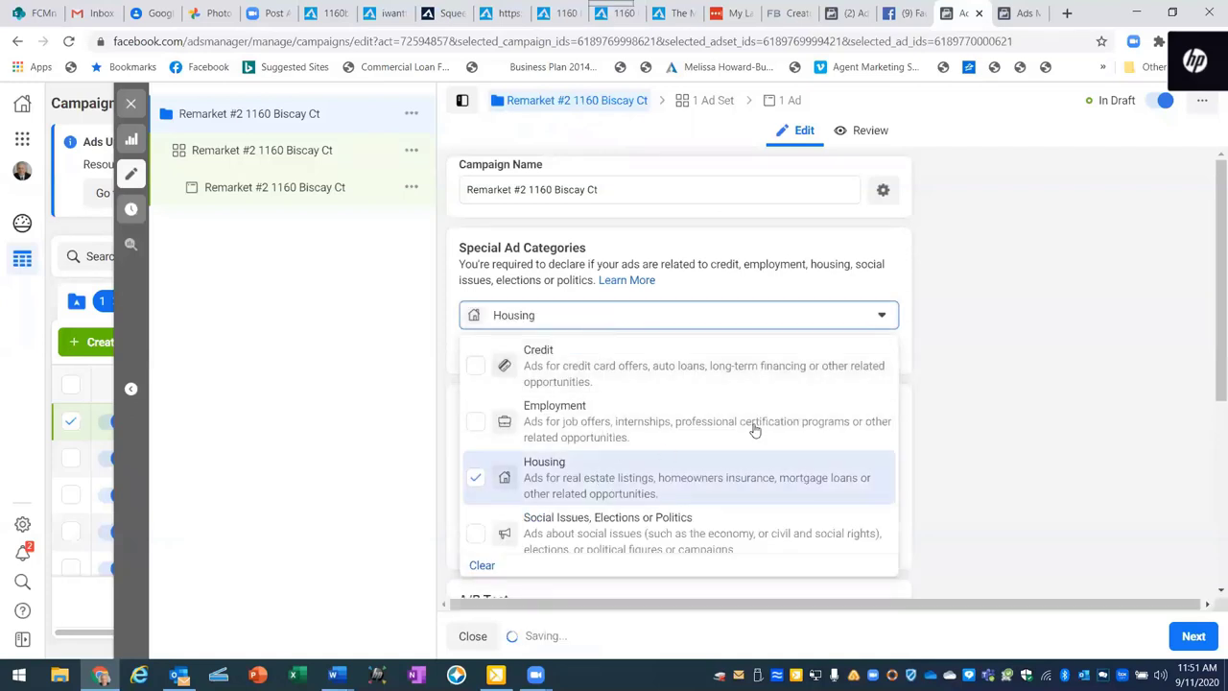
click(1104, 346)
scroll(1074, 378, down, 2)
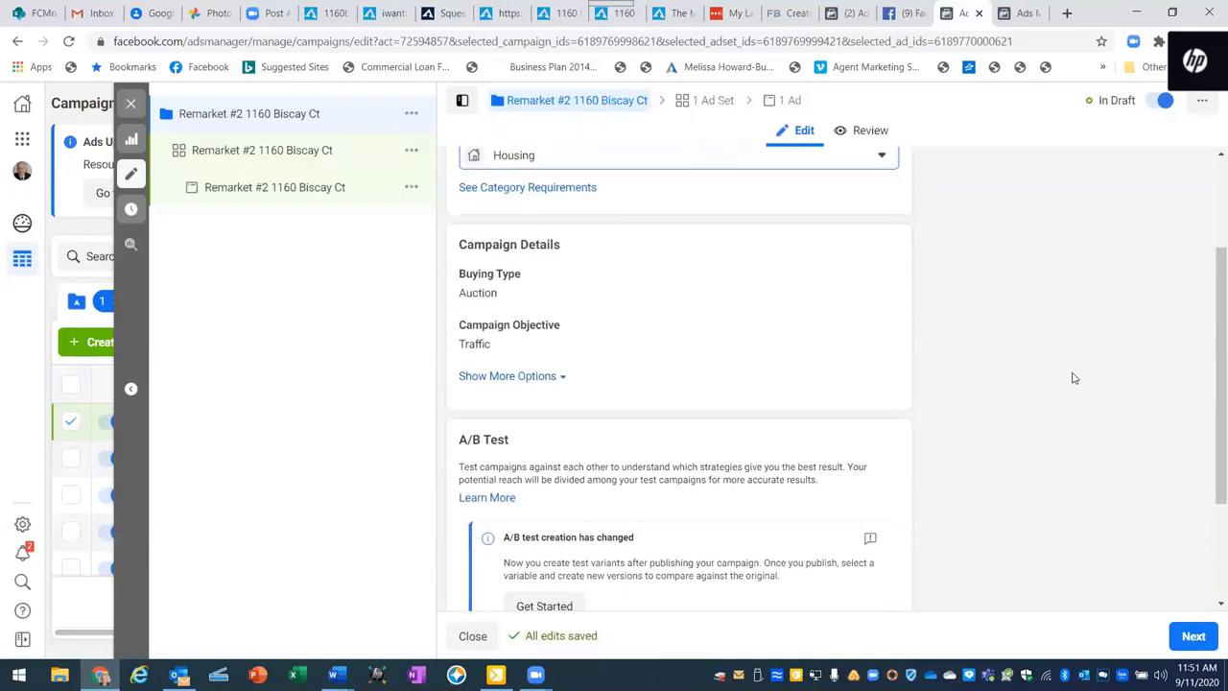
scroll(1074, 378, down, 2)
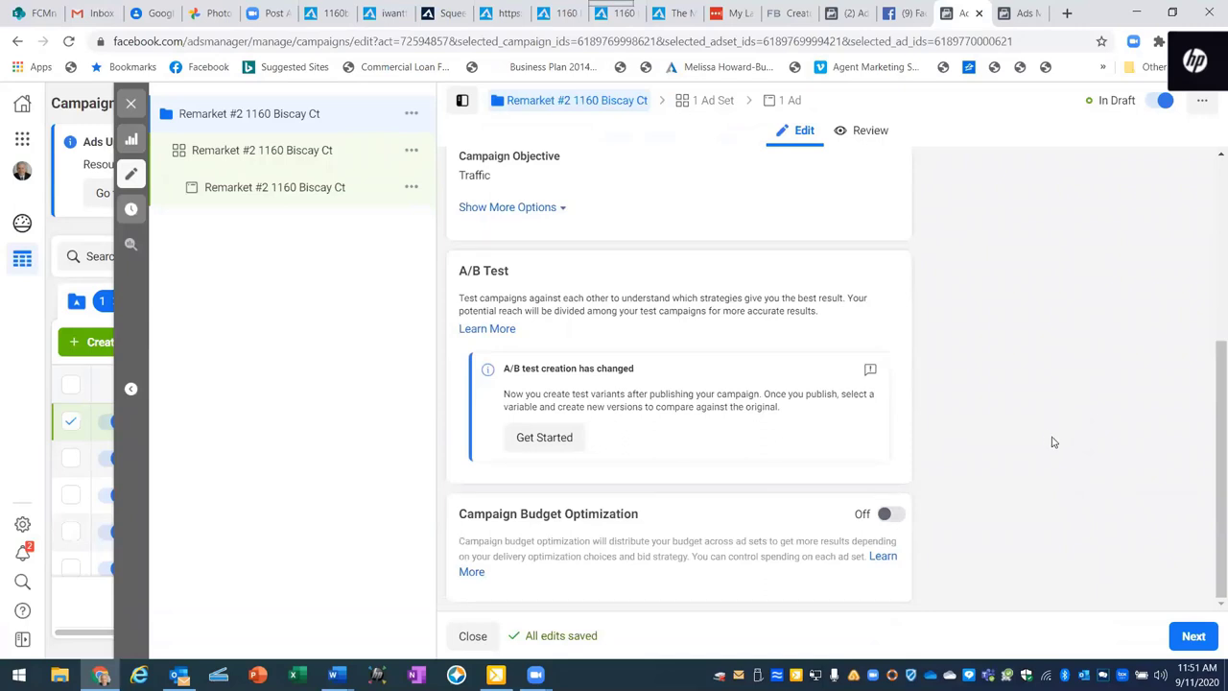
click(1190, 635)
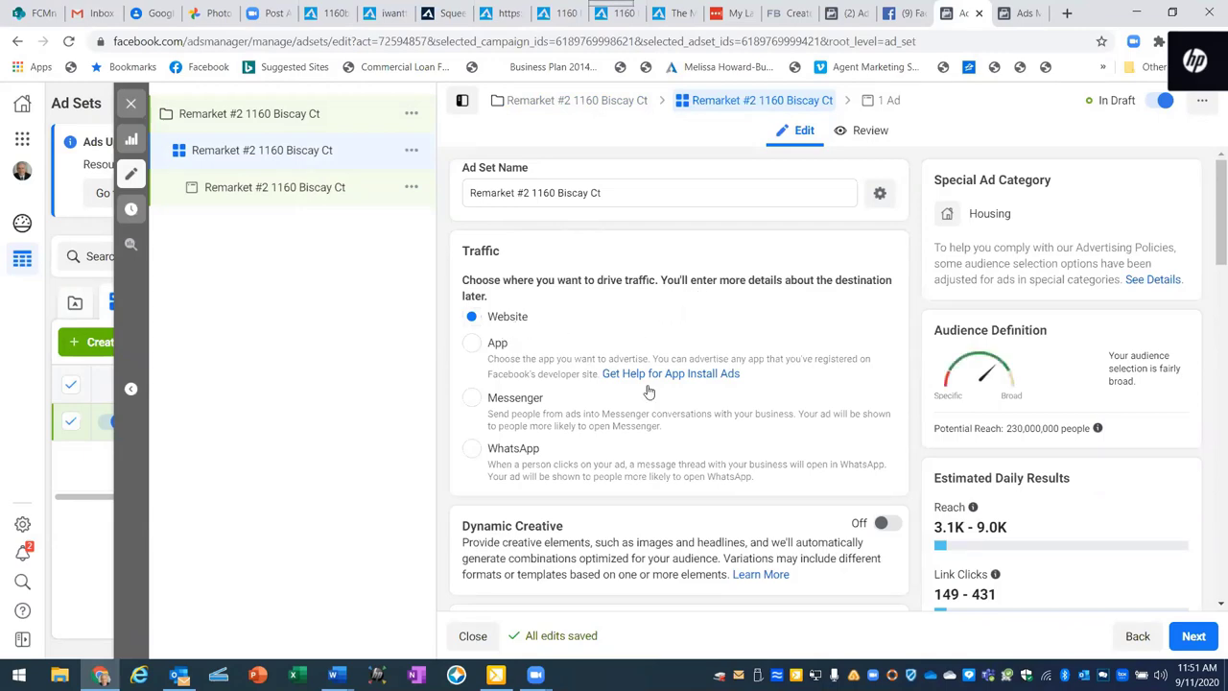
- Set a $5.00 daily budget with an end date of September 18, 2020
scroll(670, 444, down, 3)
scroll(671, 445, down, 2)
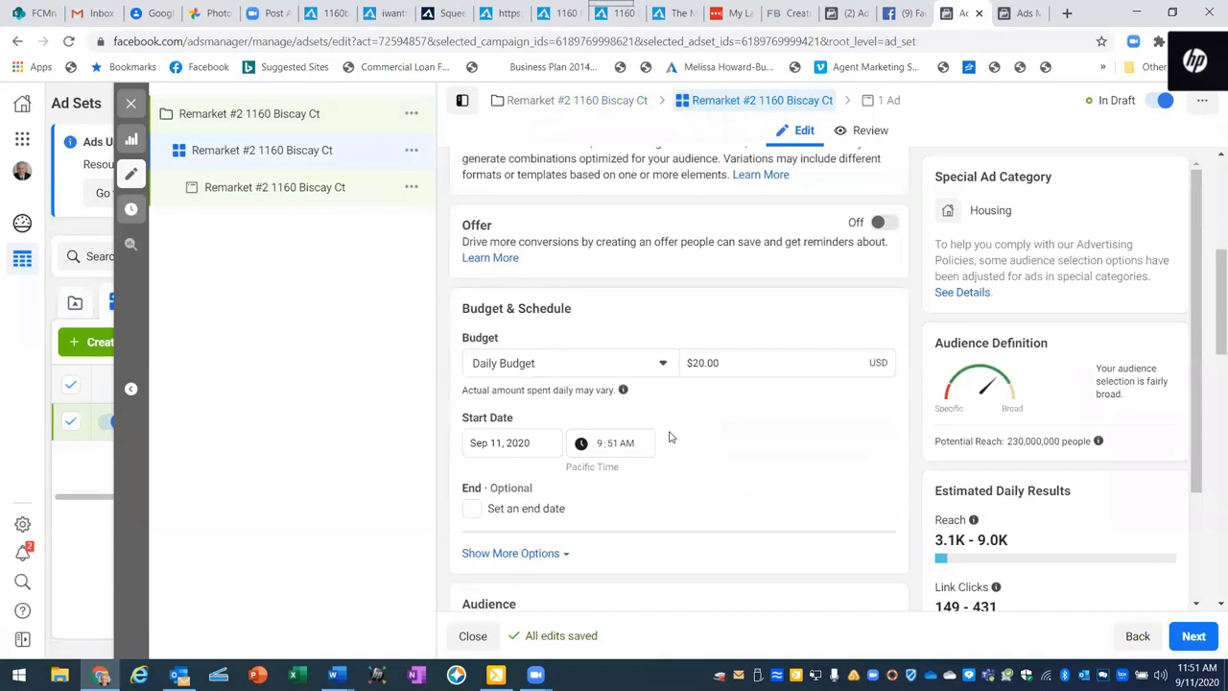
click(725, 364)
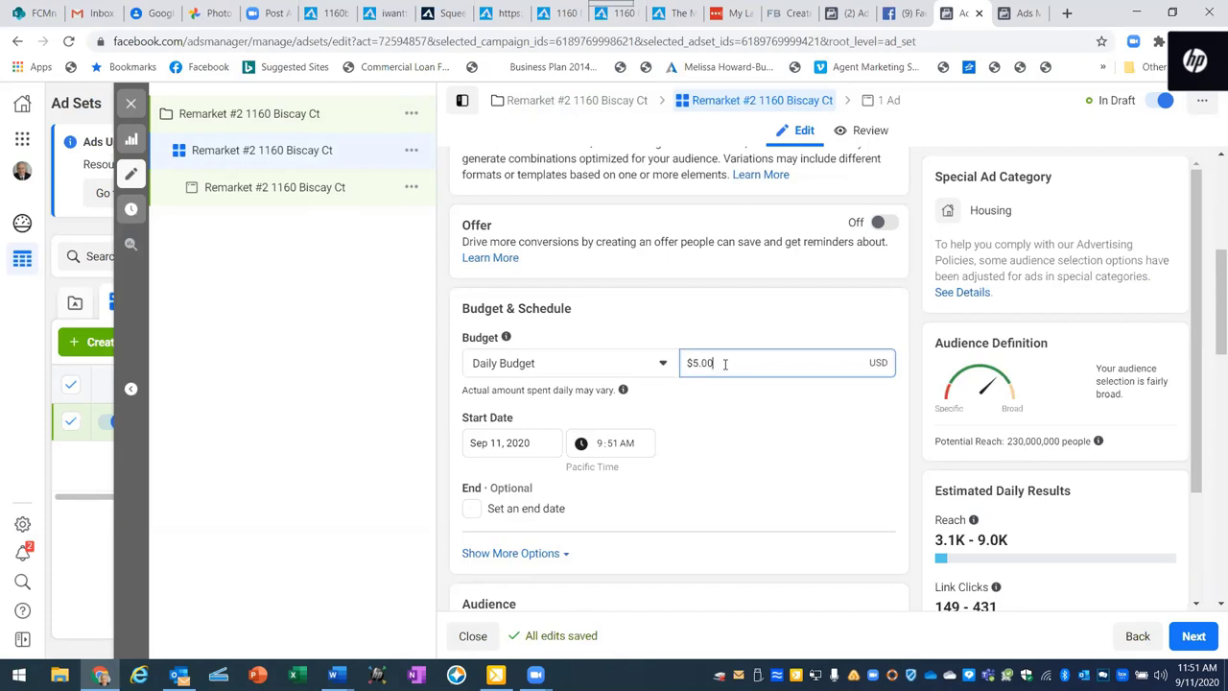
click(673, 455)
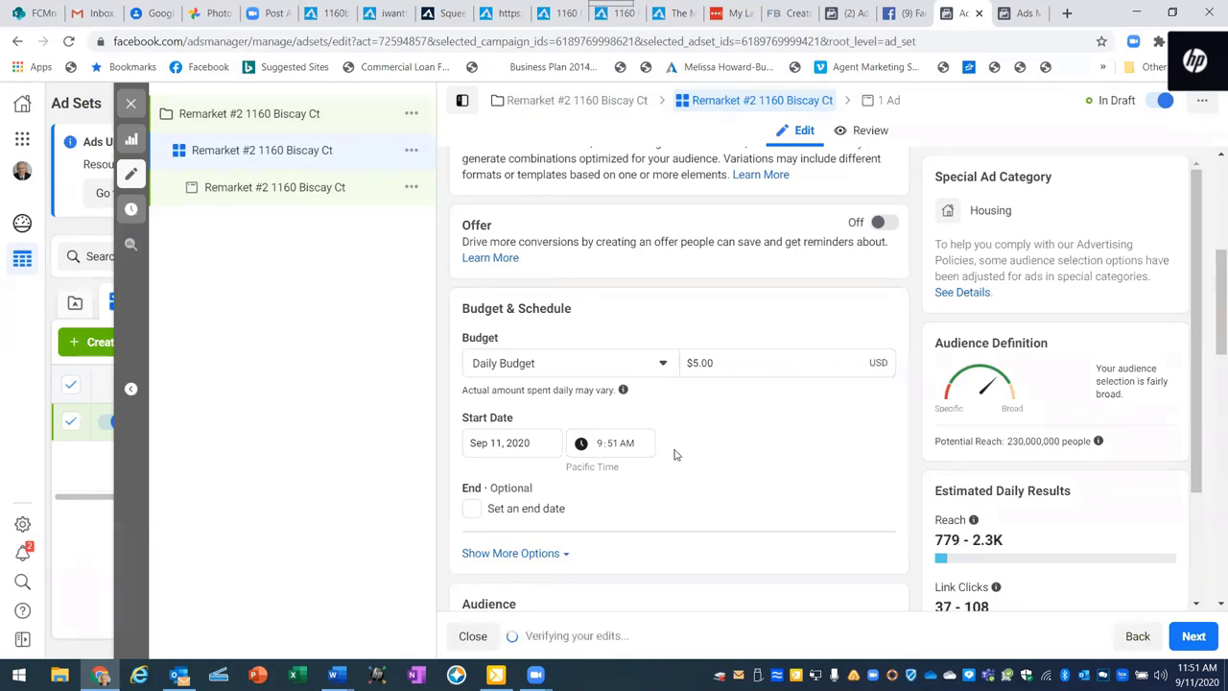
click(473, 511)
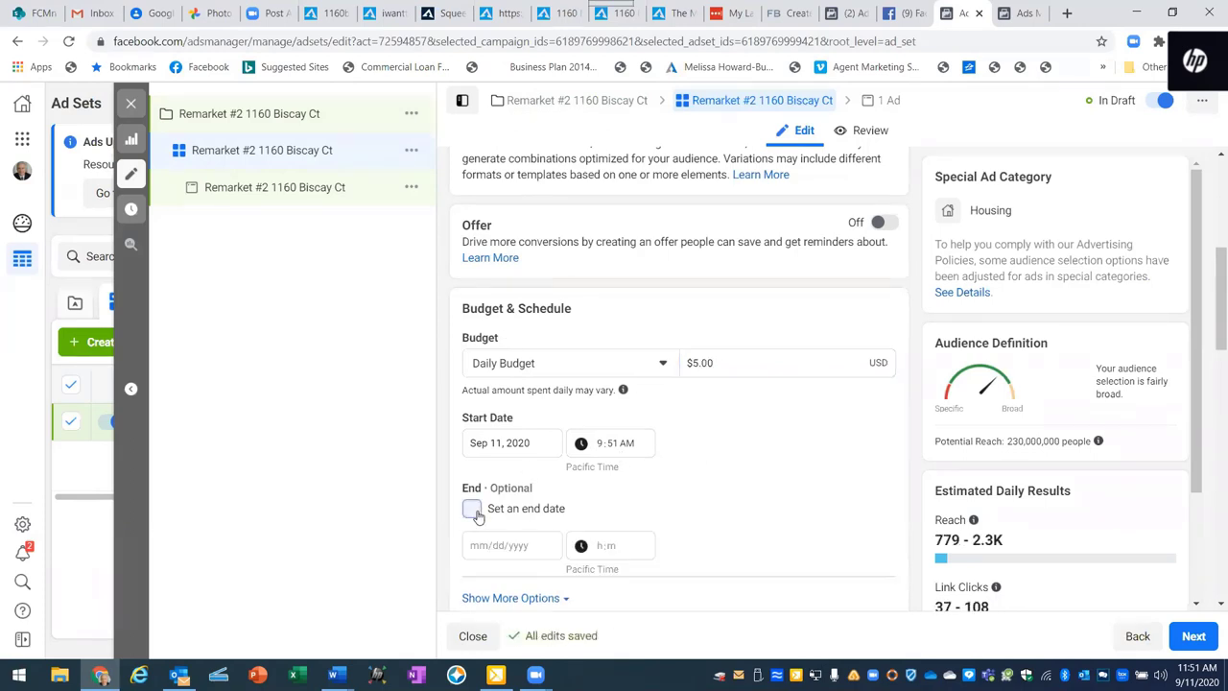
click(529, 541)
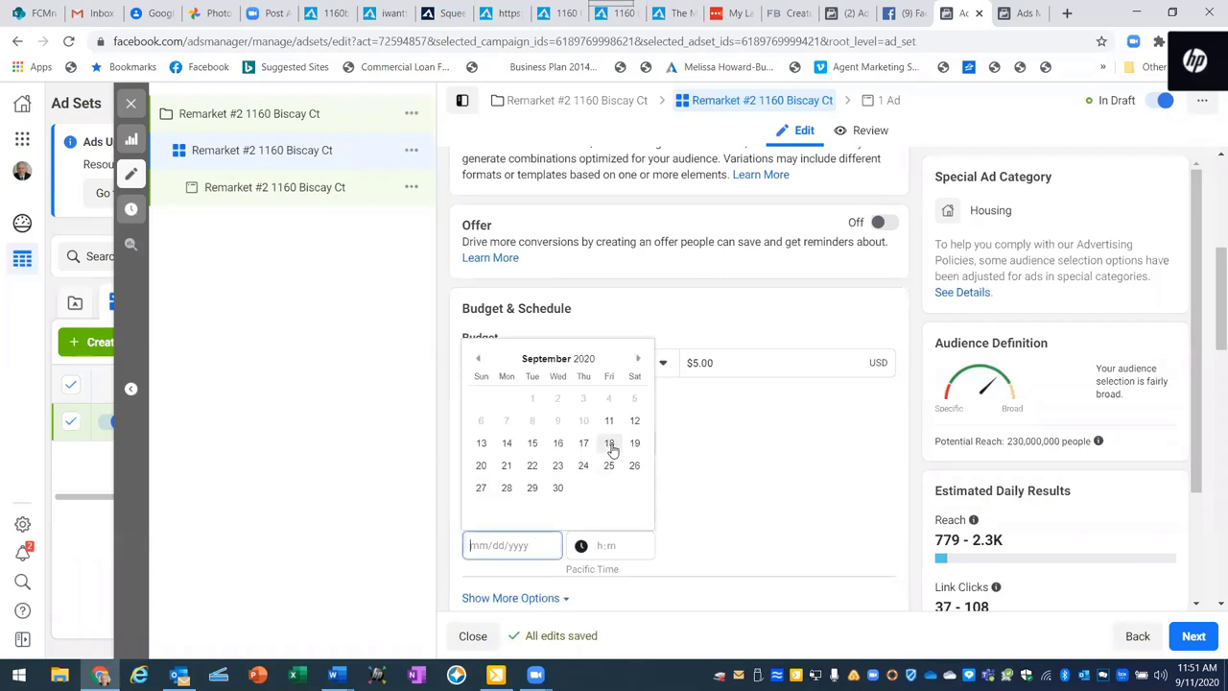
click(610, 444)
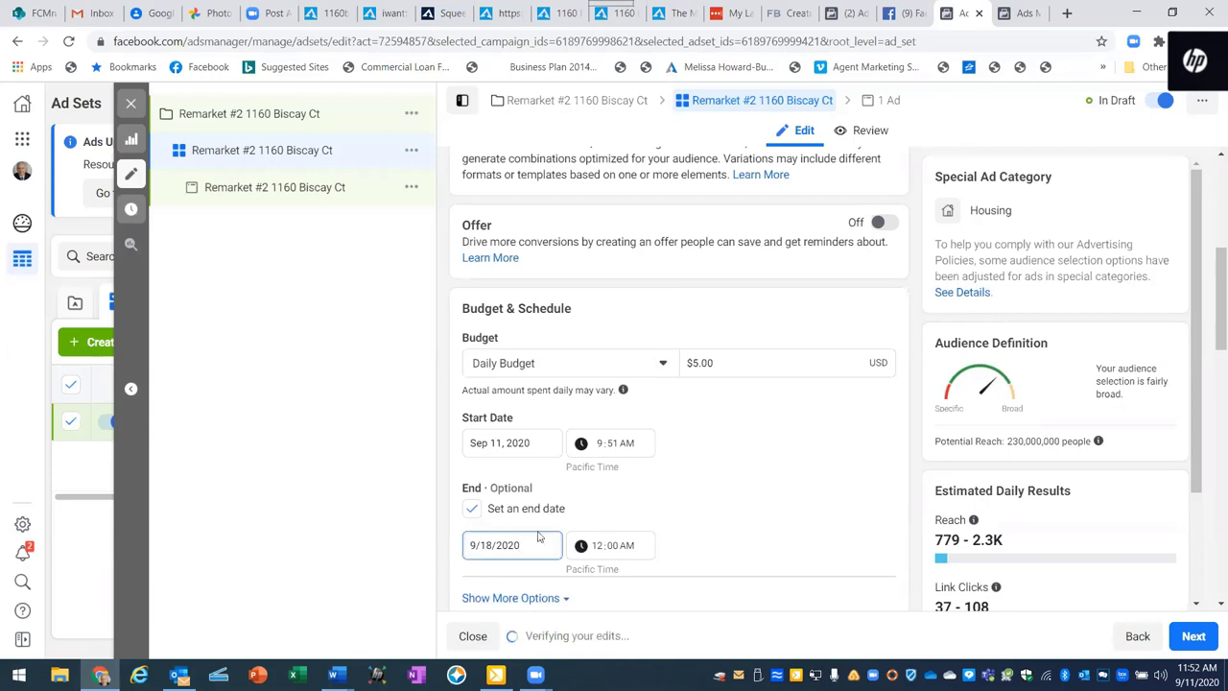
scroll(724, 505, down, 2)
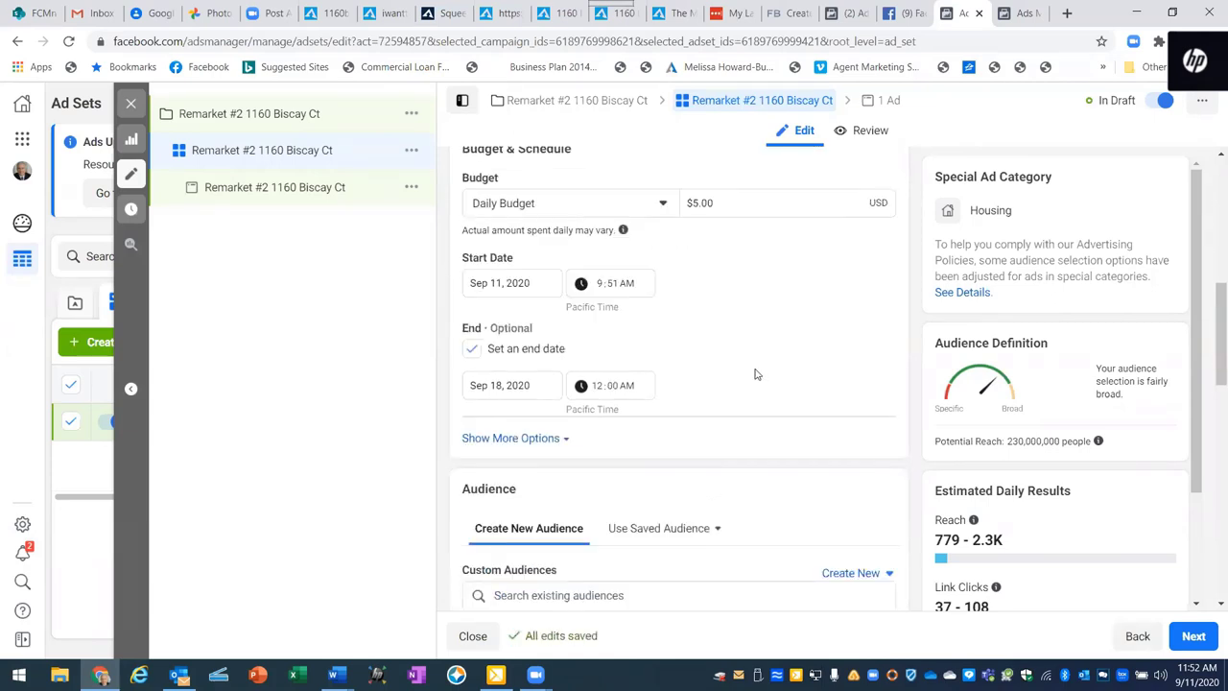
scroll(755, 374, down, 1)
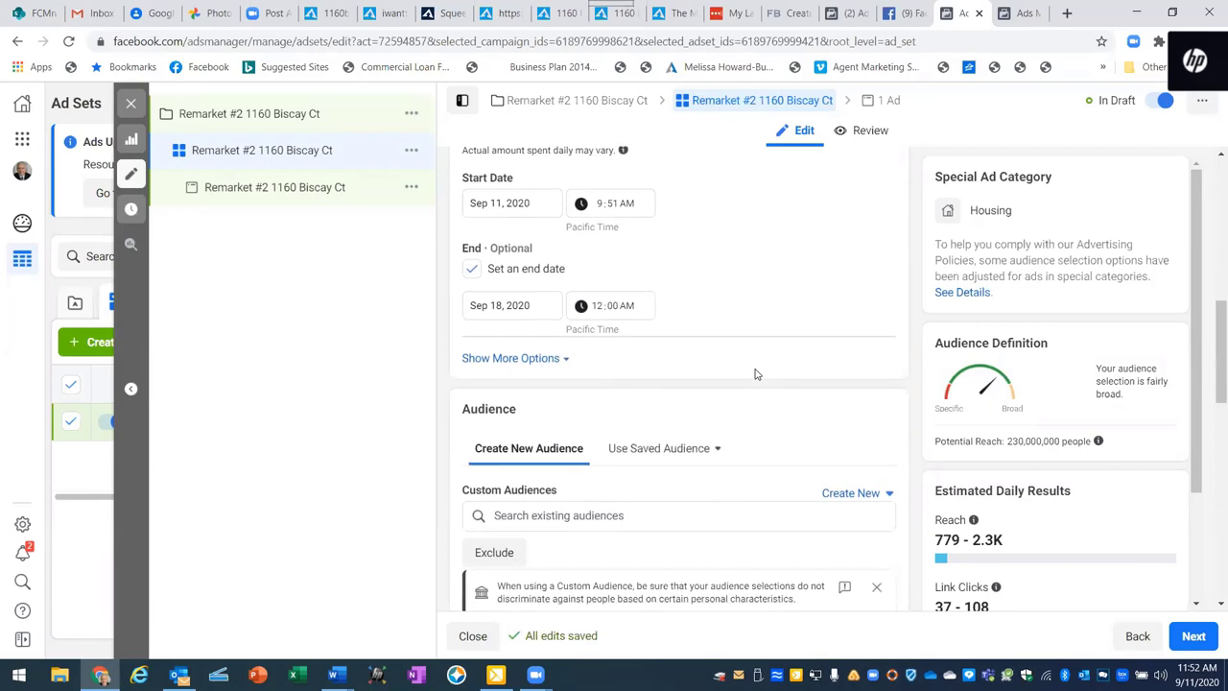
scroll(754, 374, down, 2)
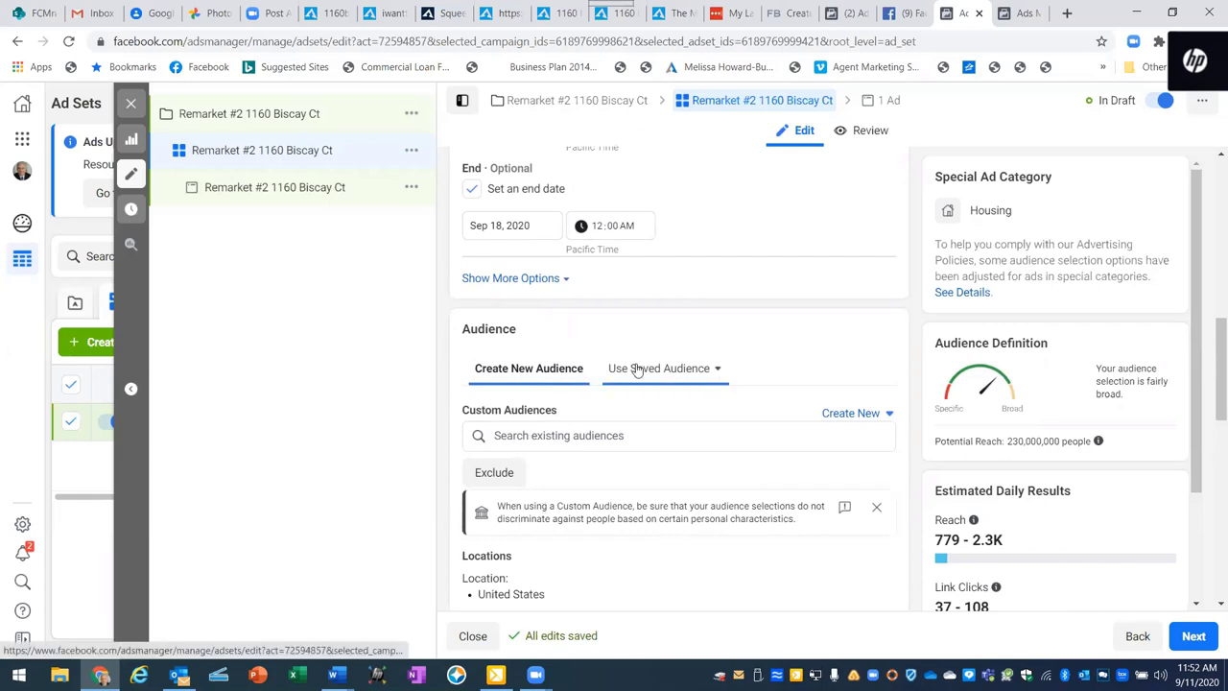
scroll(582, 390, down, 4)
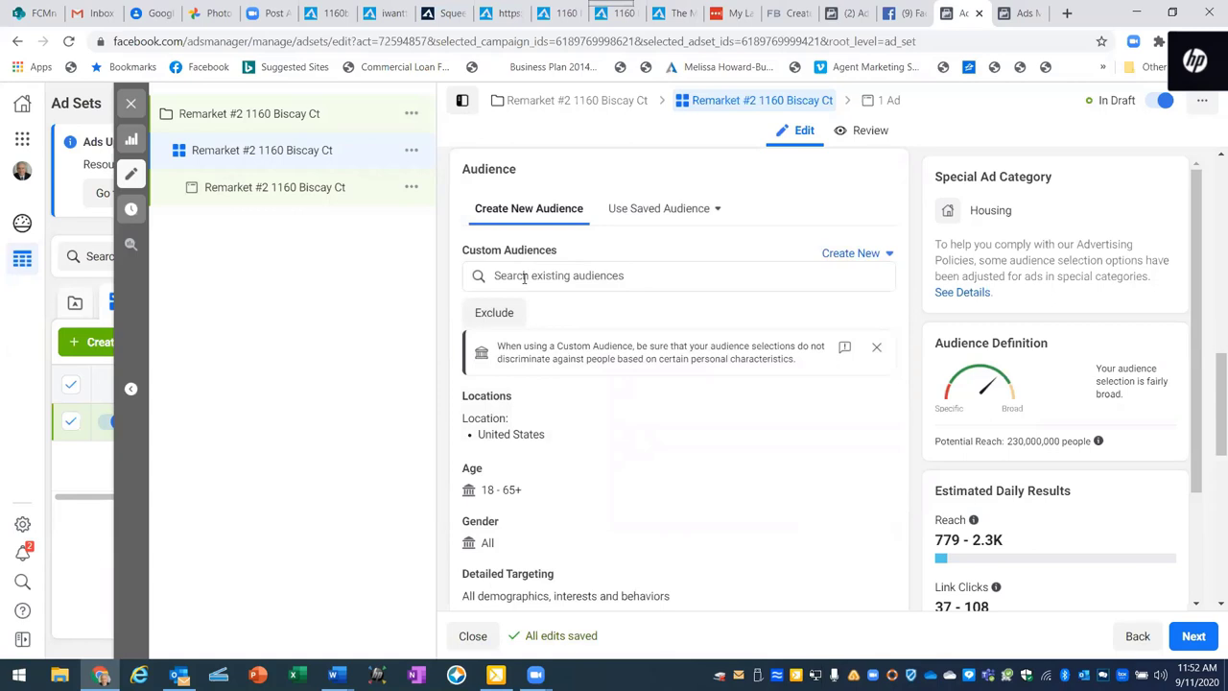
click(522, 278)
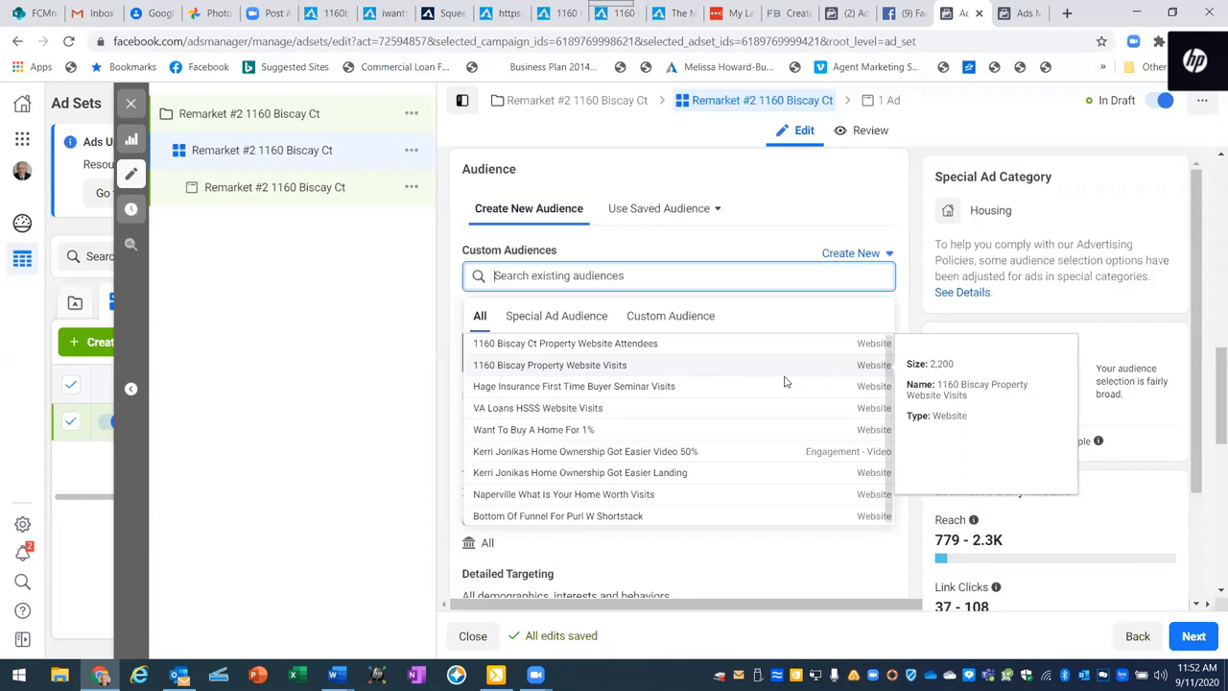
click(606, 366)
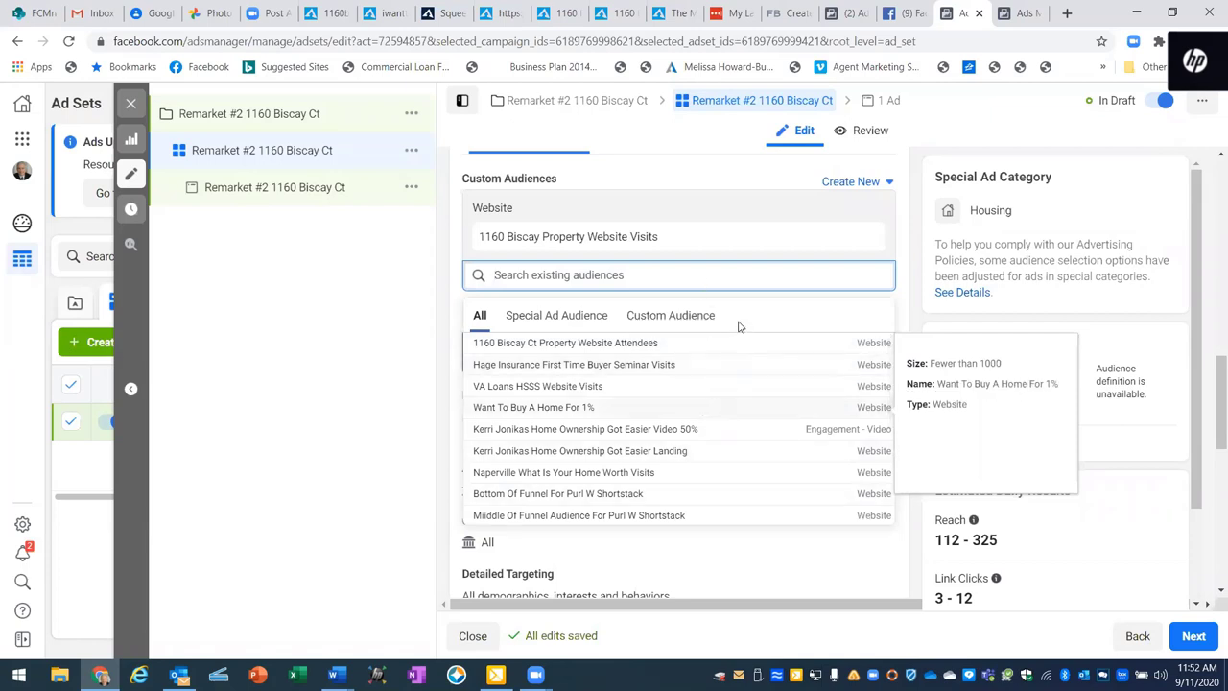
click(719, 202)
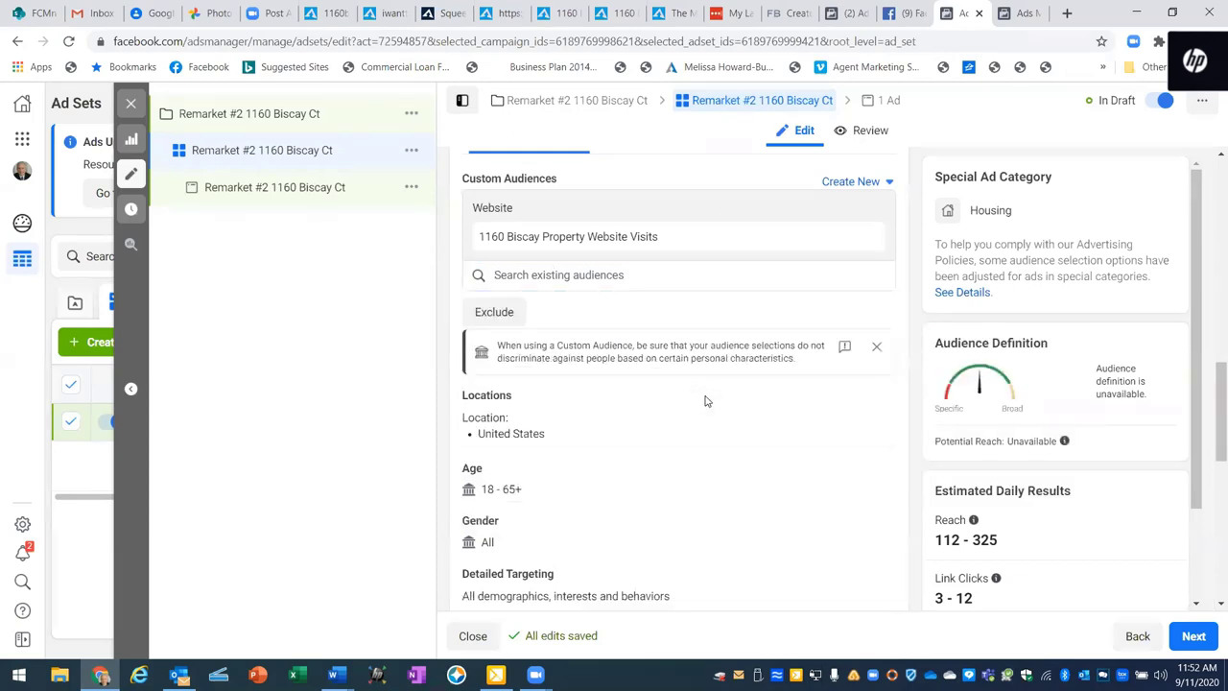
scroll(705, 401, down, 1)
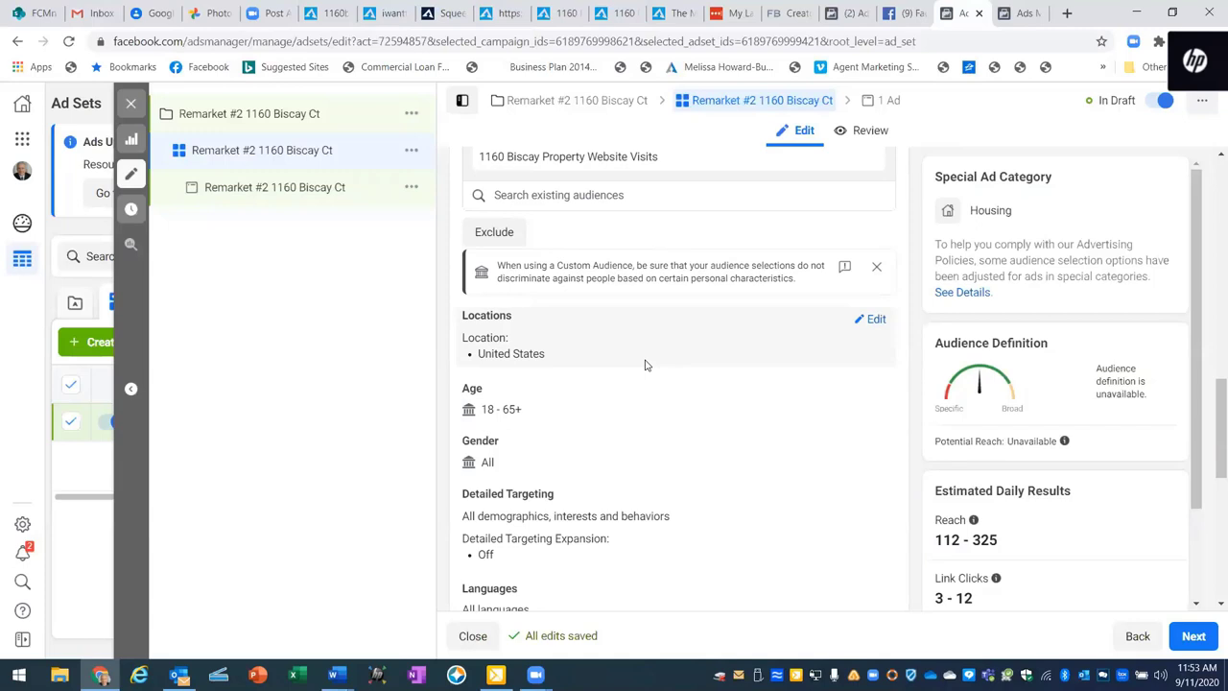
- Replace United States with Aurora, Illinois in the ad set's target locations
click(876, 321)
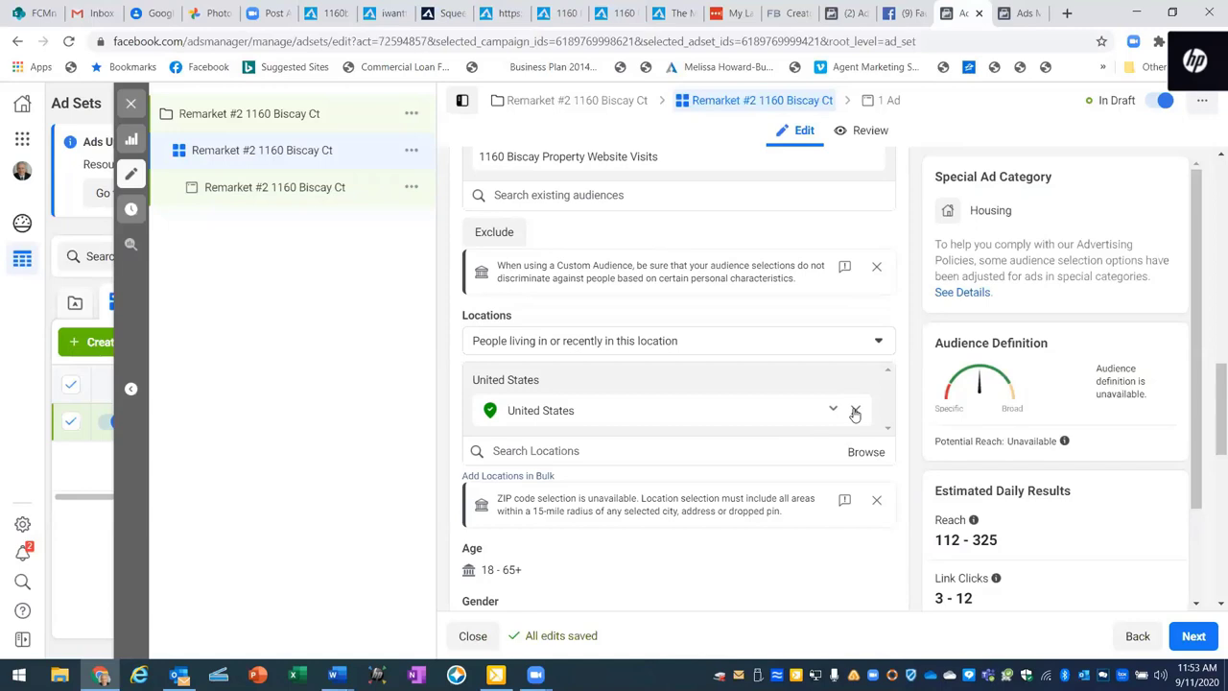
click(855, 413)
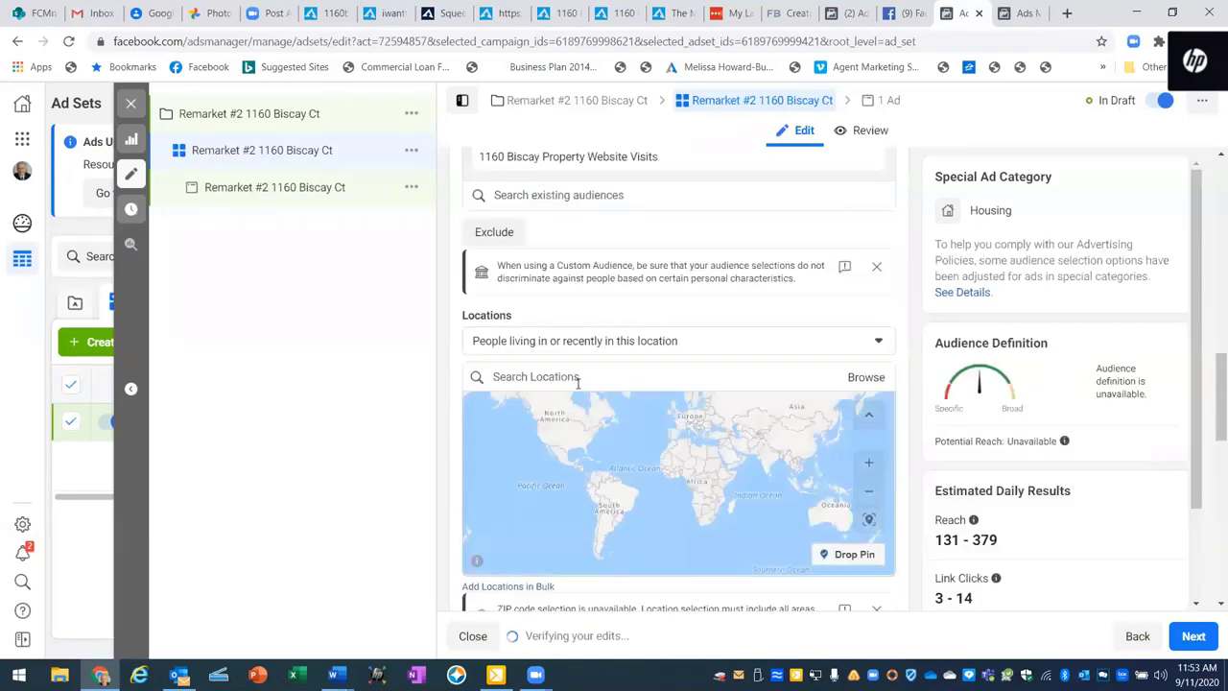
click(577, 377)
text(aurora, il)
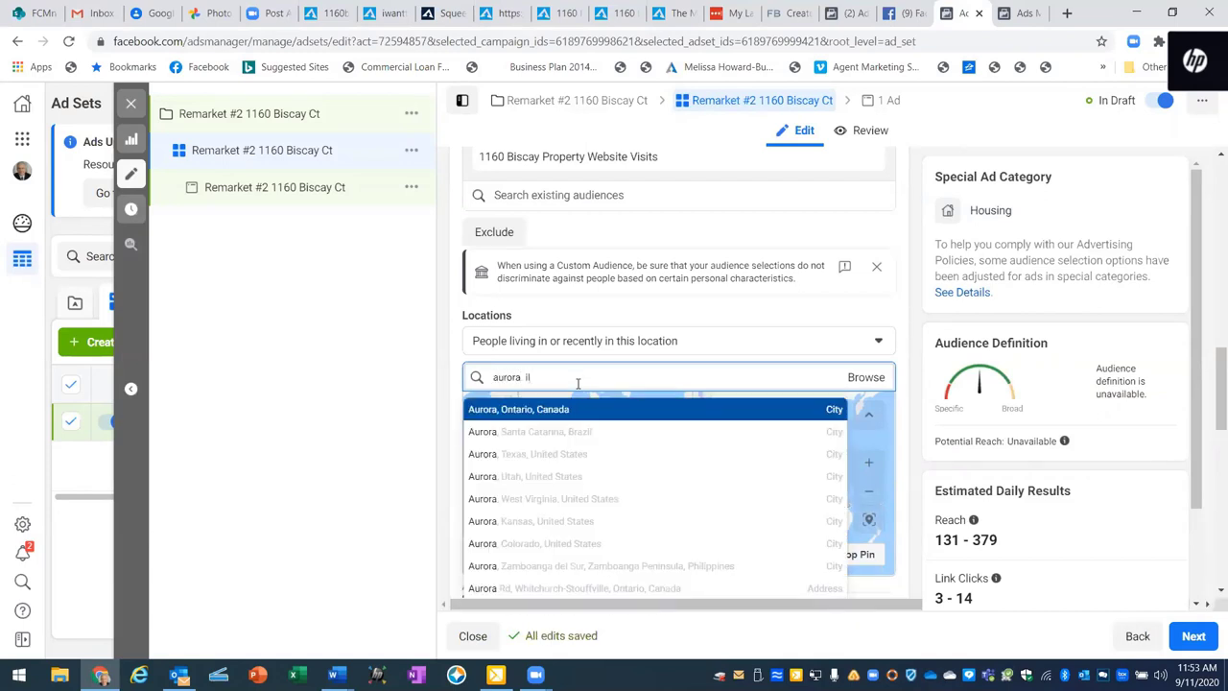
click(562, 410)
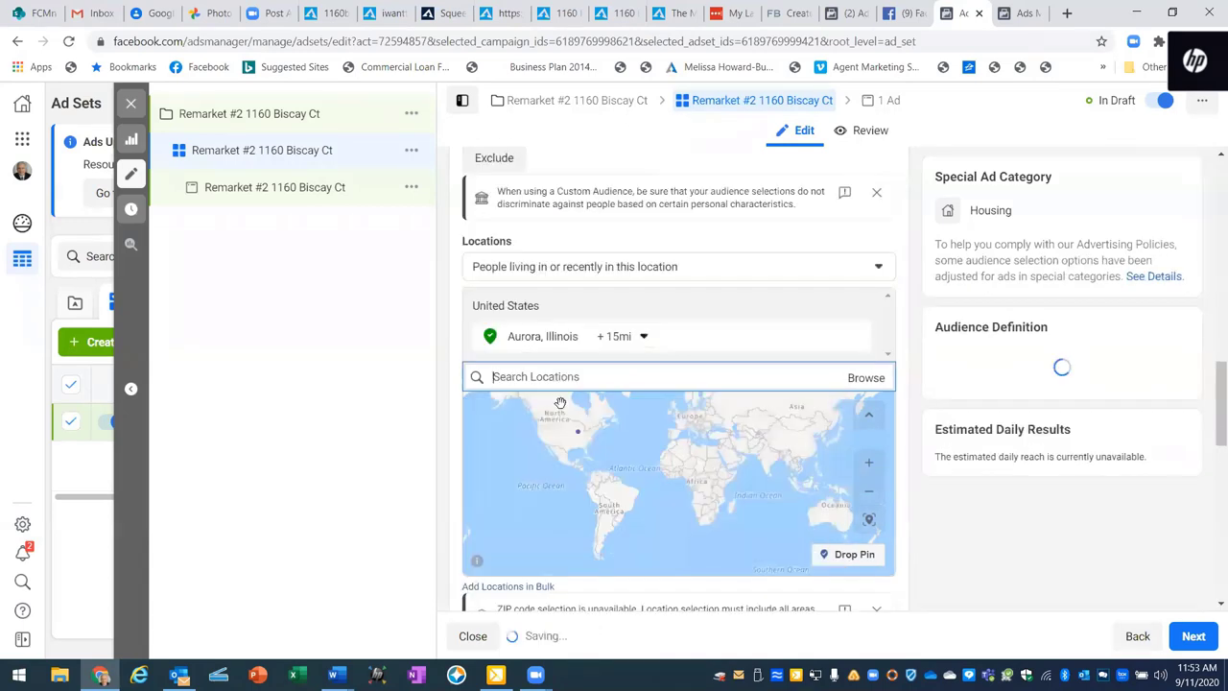
- Drop a second pin near Chicago at (41.8602, -87.8247) with a 15-mile radius
click(823, 545)
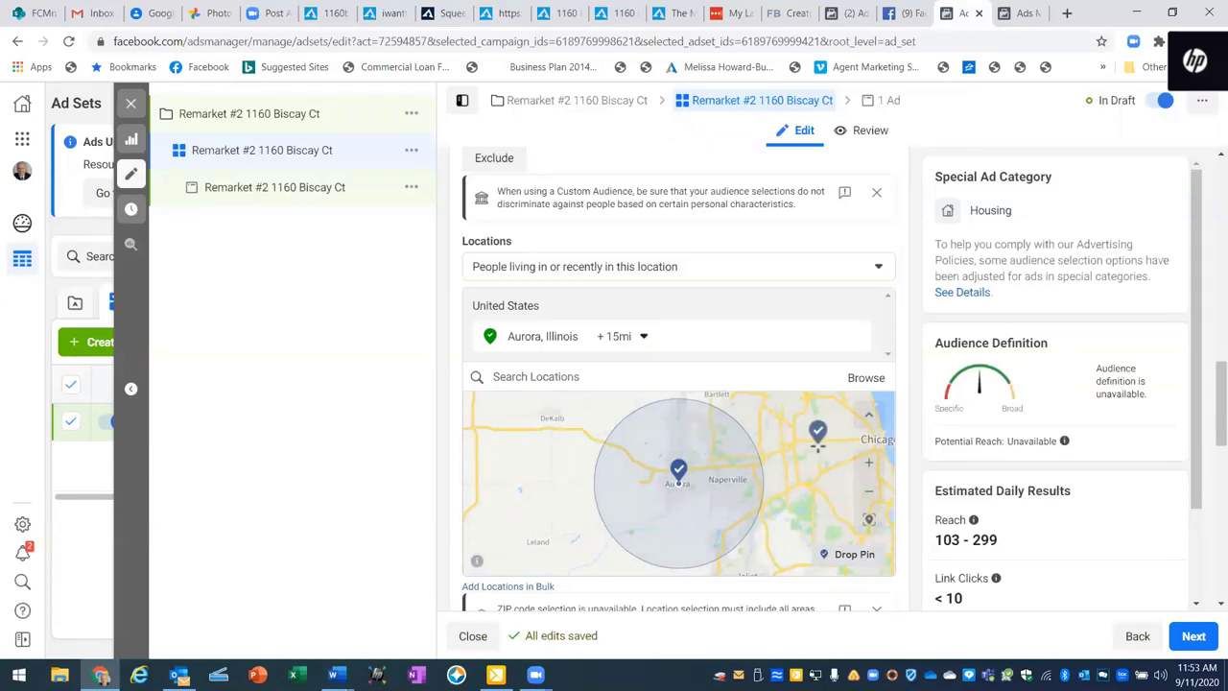
click(822, 441)
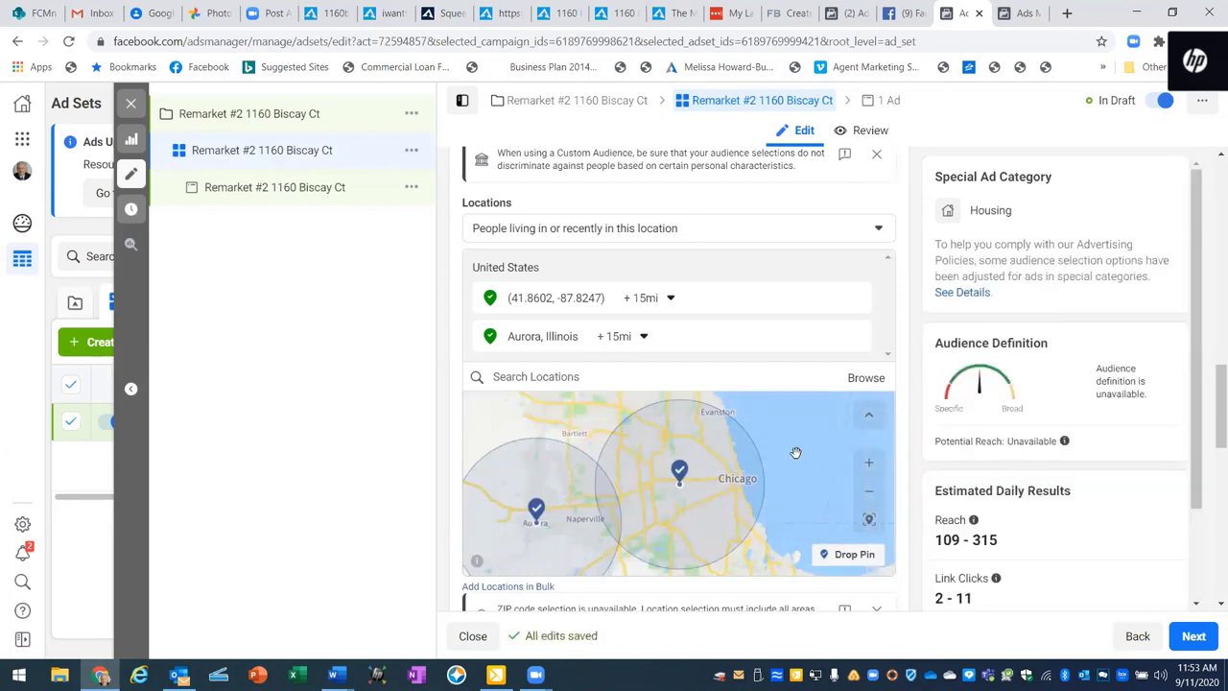
scroll(1033, 513, down, 1)
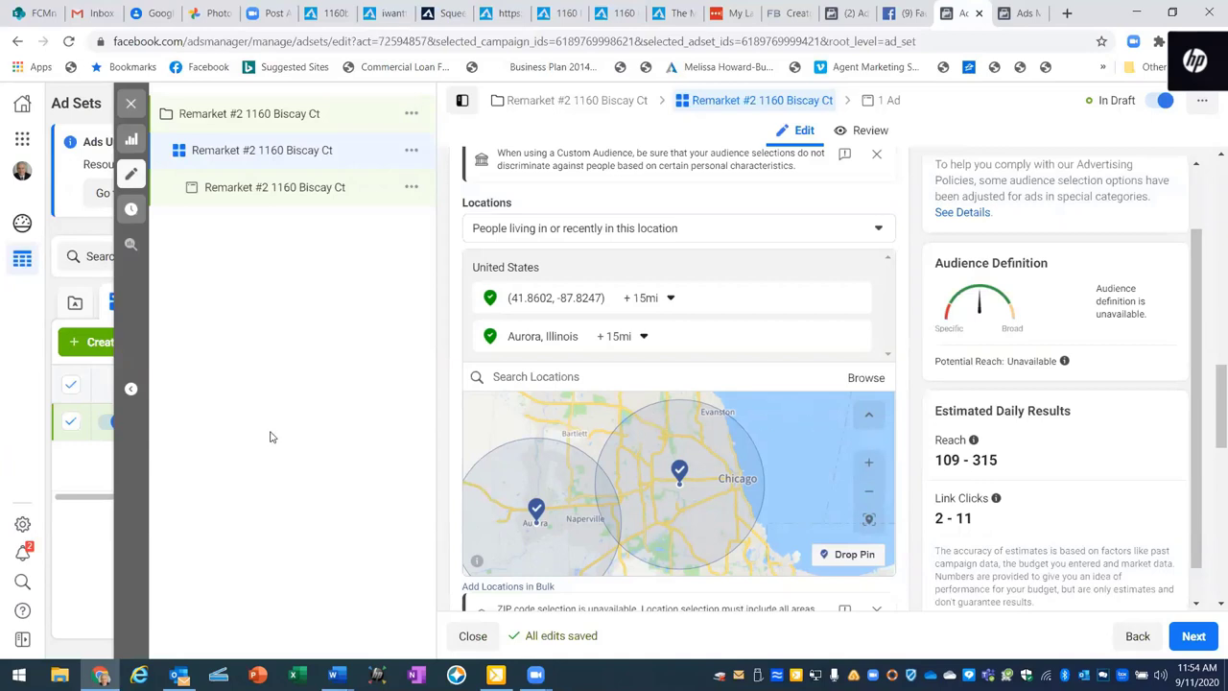
- Change delivery optimization from Link Clicks to Landing Page Views and proceed to the ad
scroll(448, 388, down, 3)
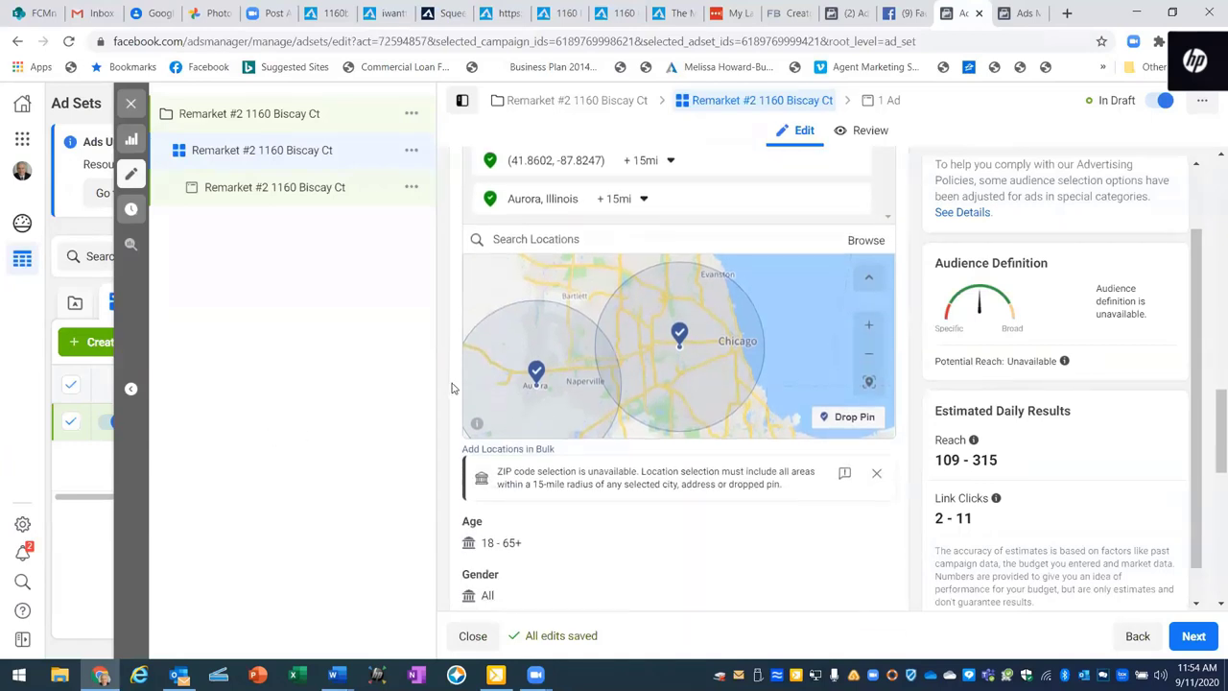
scroll(450, 388, down, 1)
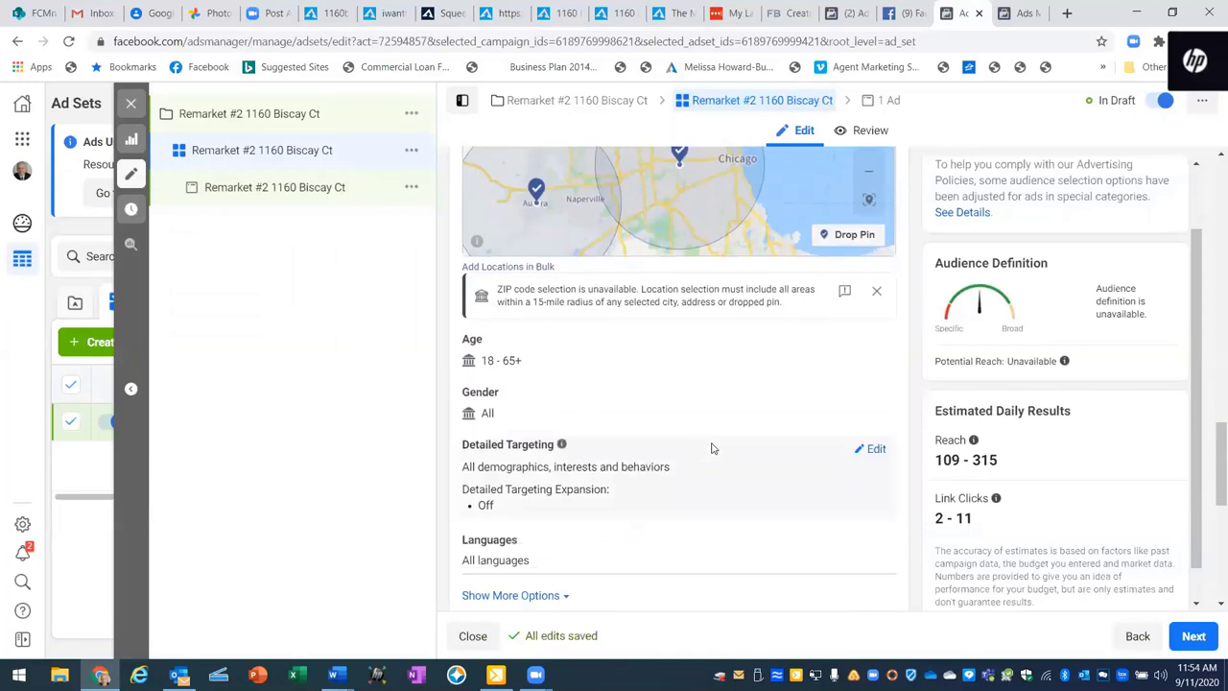
scroll(711, 446, down, 3)
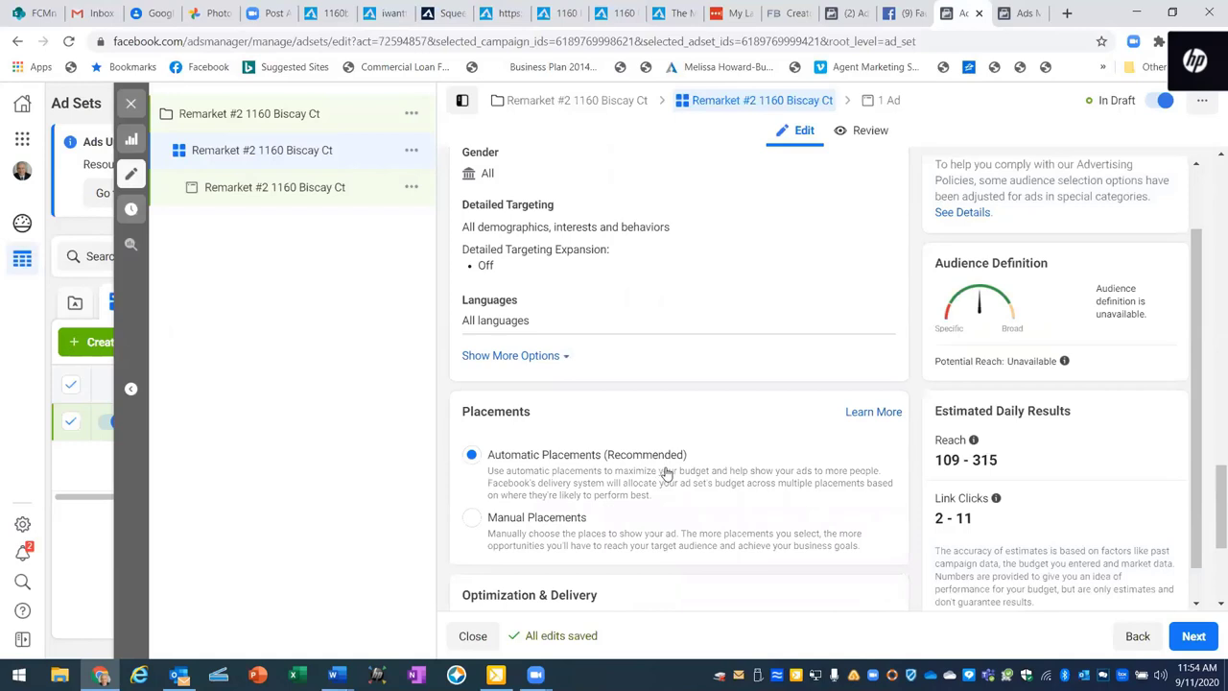
scroll(662, 473, down, 1)
scroll(672, 414, down, 2)
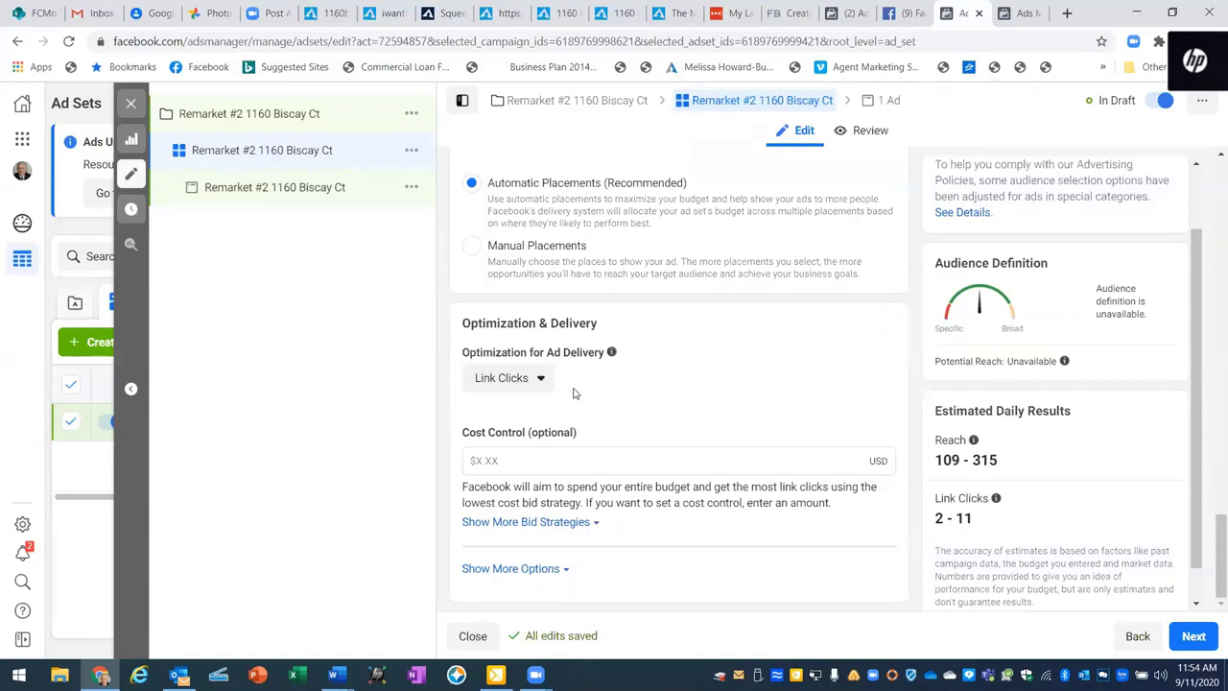
click(541, 380)
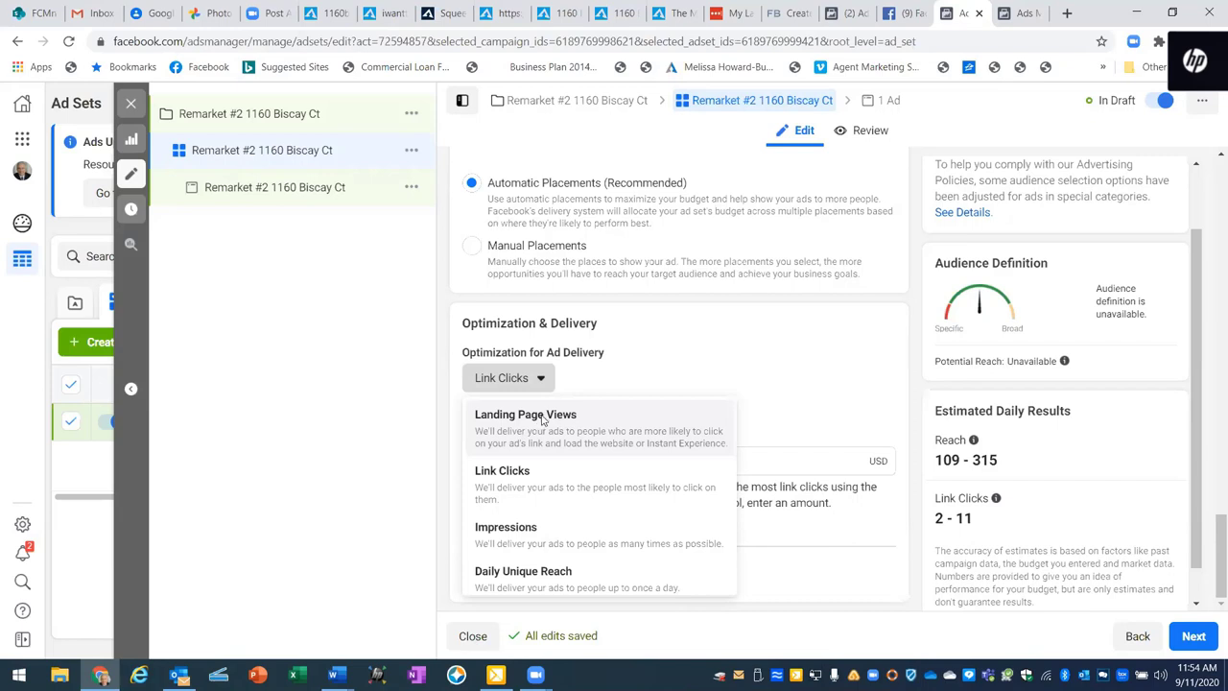
click(543, 419)
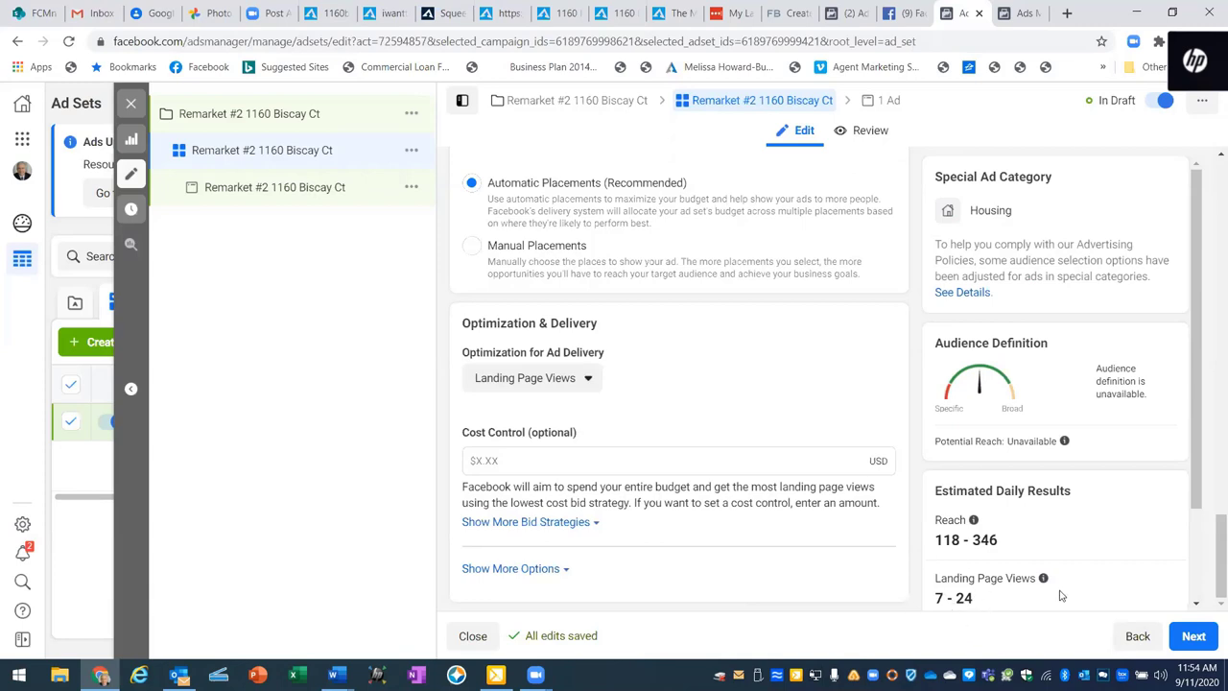
click(1190, 637)
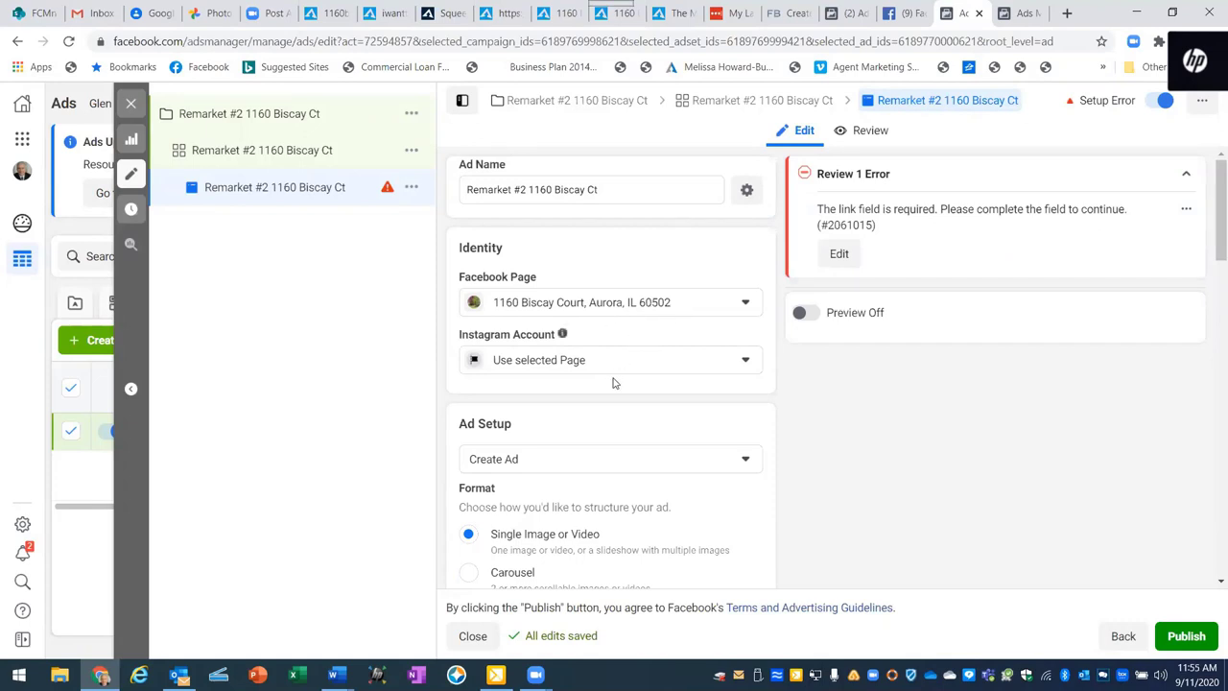
- Add the first kitchen thumbnail as the ad's image for all 14 placements
scroll(647, 421, down, 1)
scroll(647, 421, down, 5)
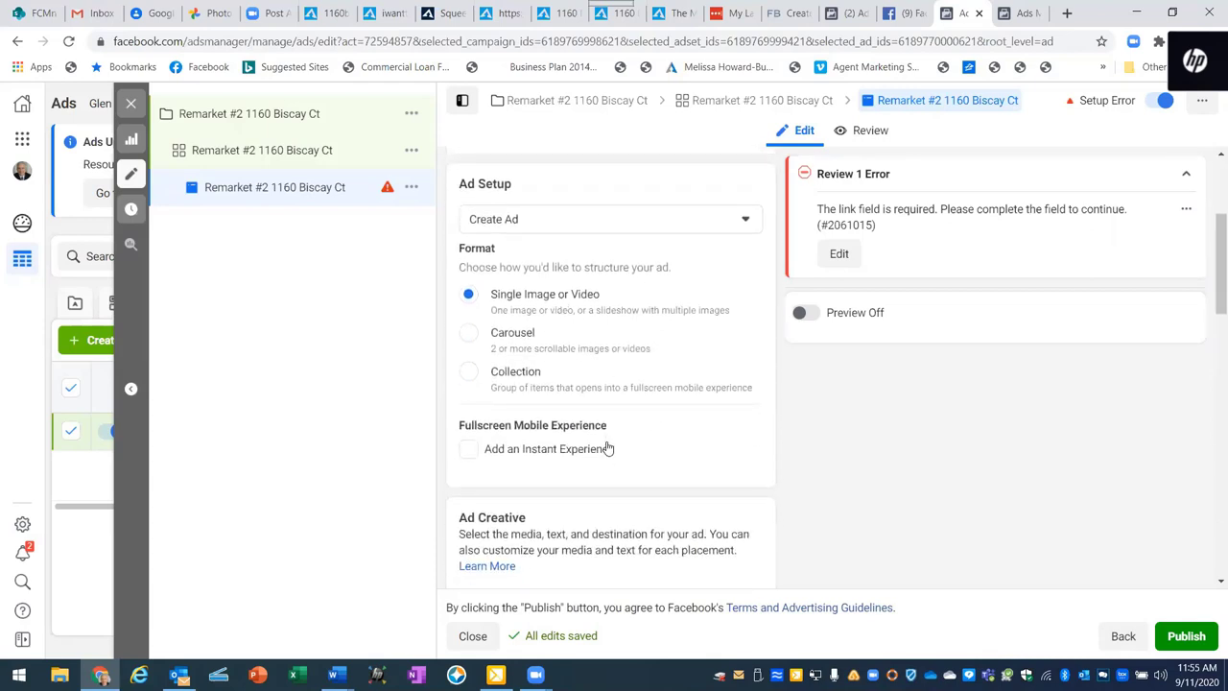
scroll(607, 442, down, 3)
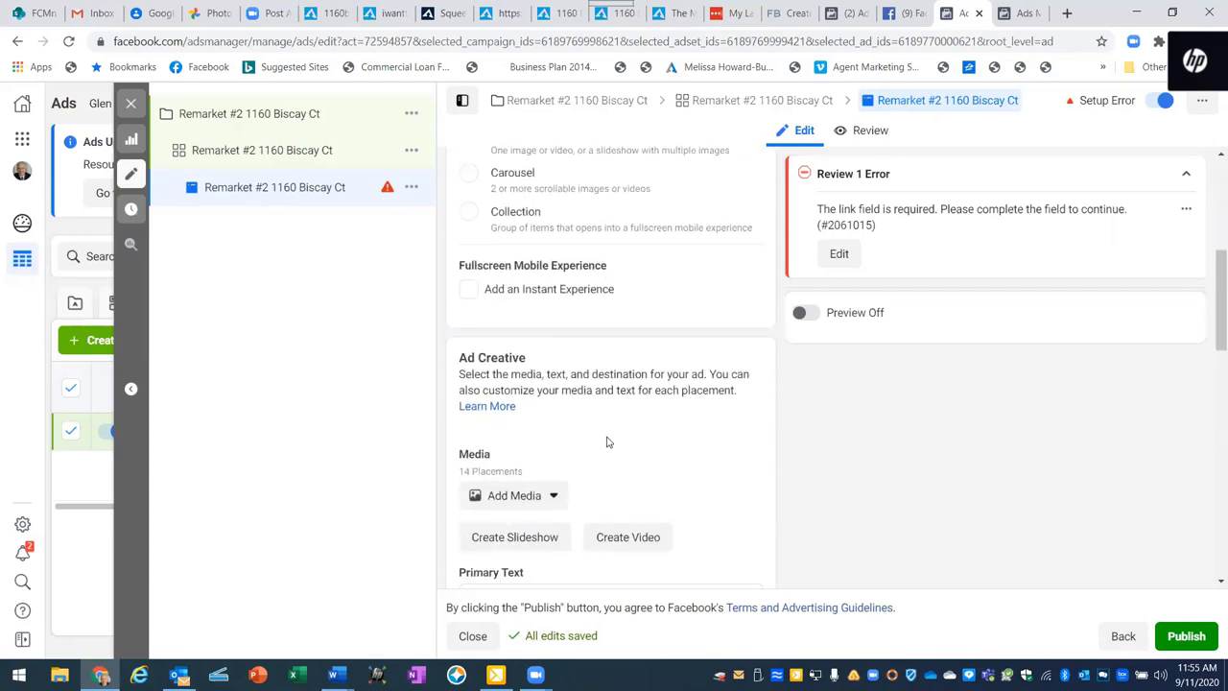
click(539, 497)
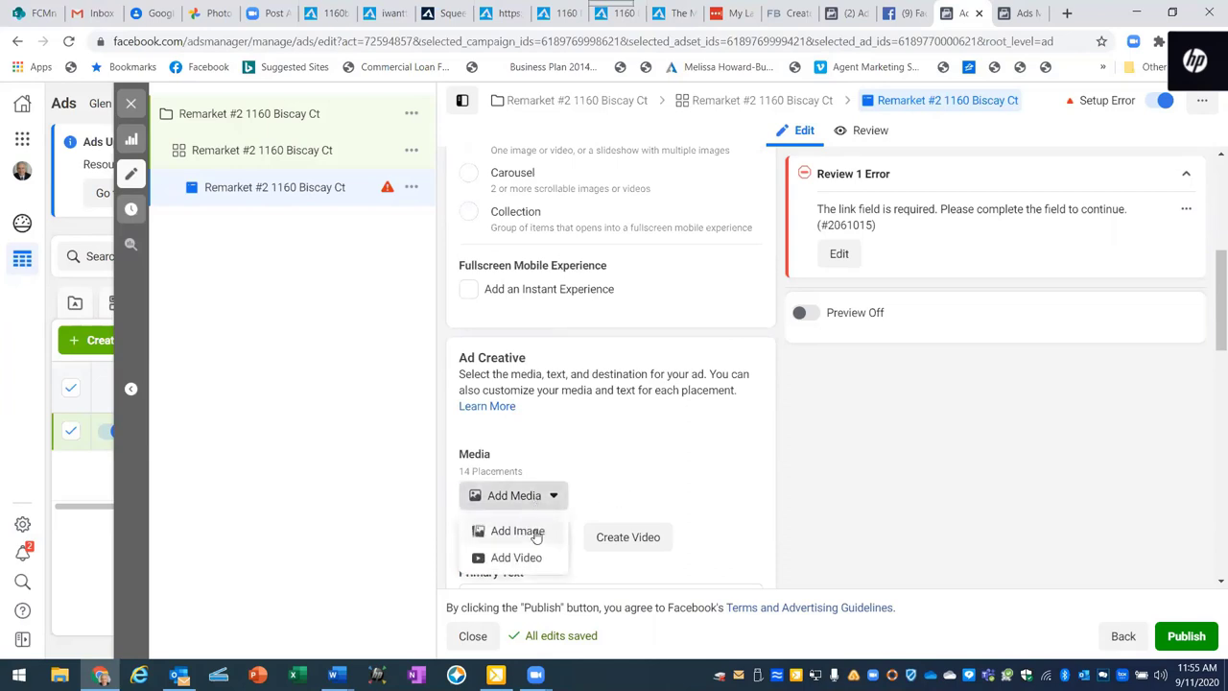
click(536, 533)
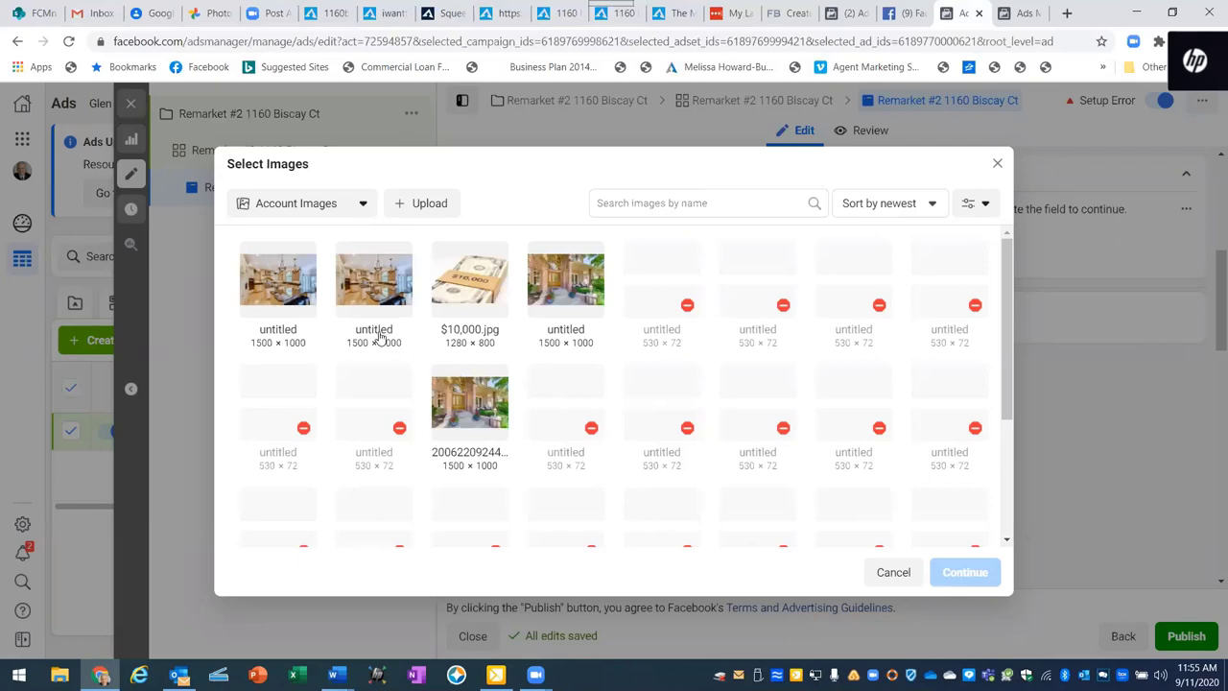
click(283, 292)
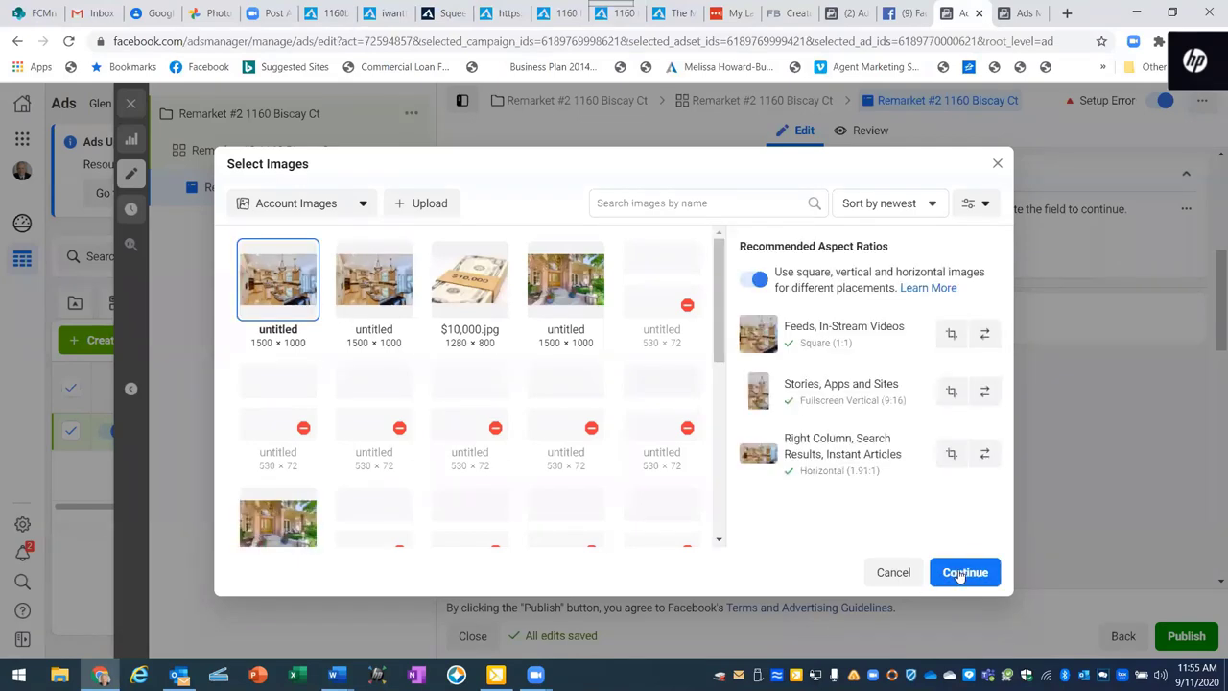
click(960, 573)
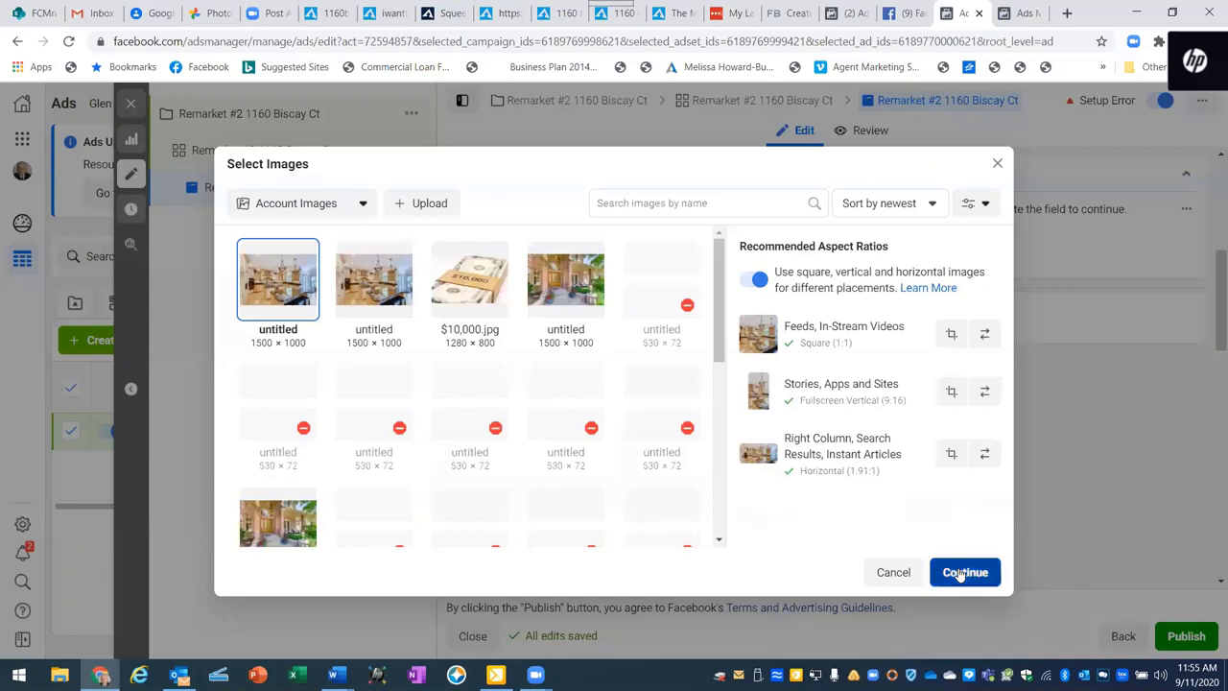
click(959, 573)
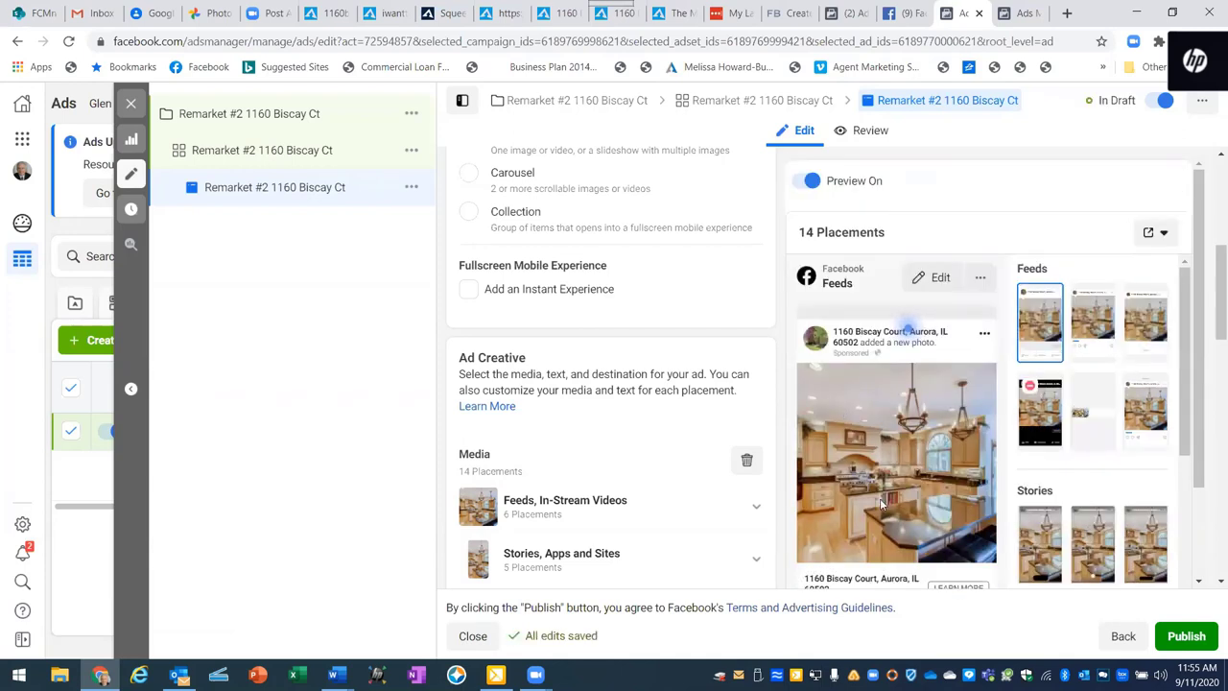
- Write Primary Text: 4 Bedroom 4.5 Bathroom Aurora home, $739,900, pool, upgrades, showing invitation
scroll(607, 467, down, 3)
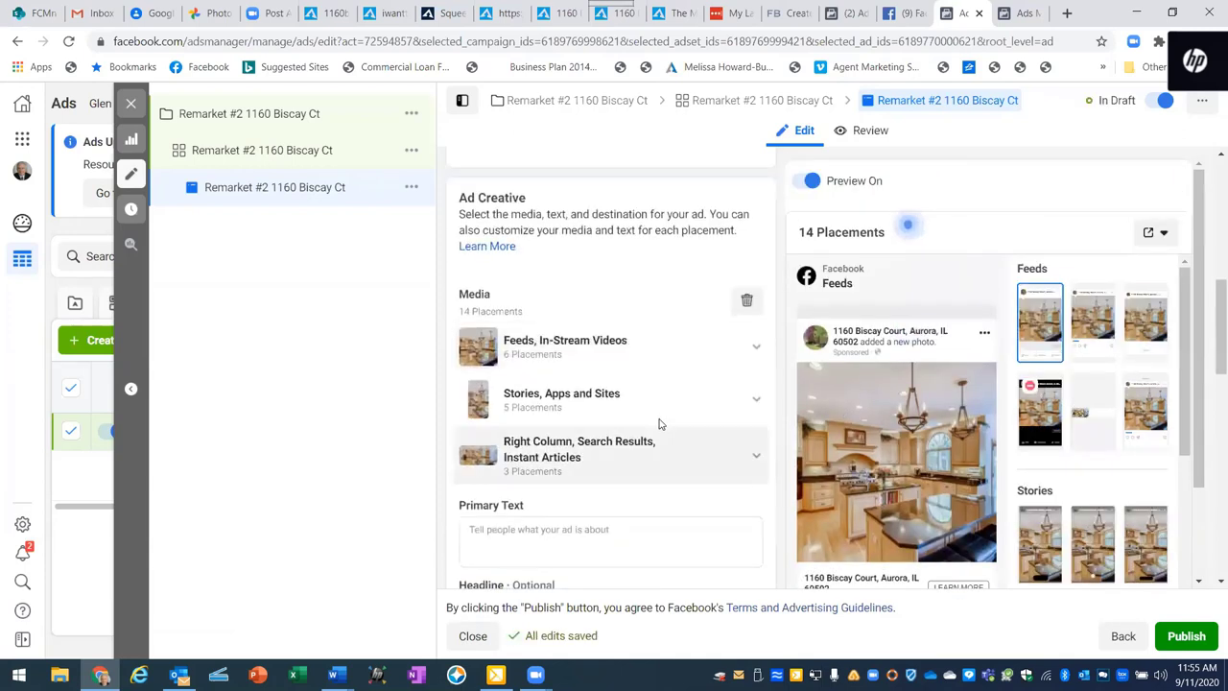
scroll(678, 490, down, 3)
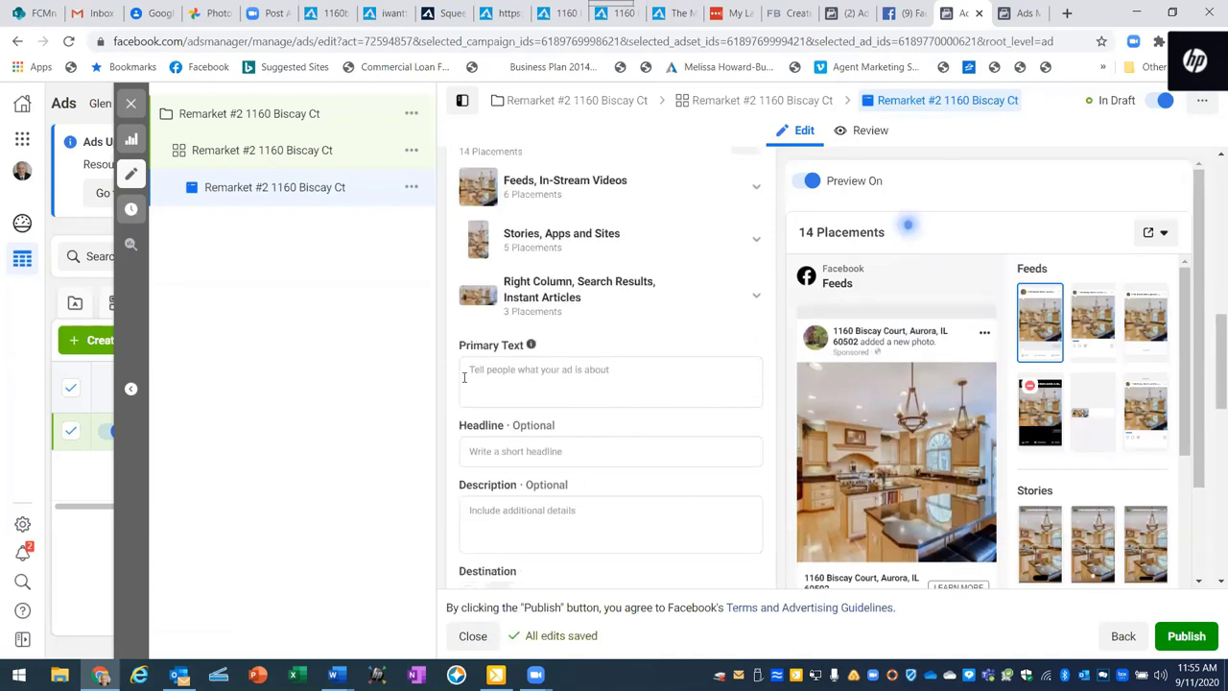
click(506, 374)
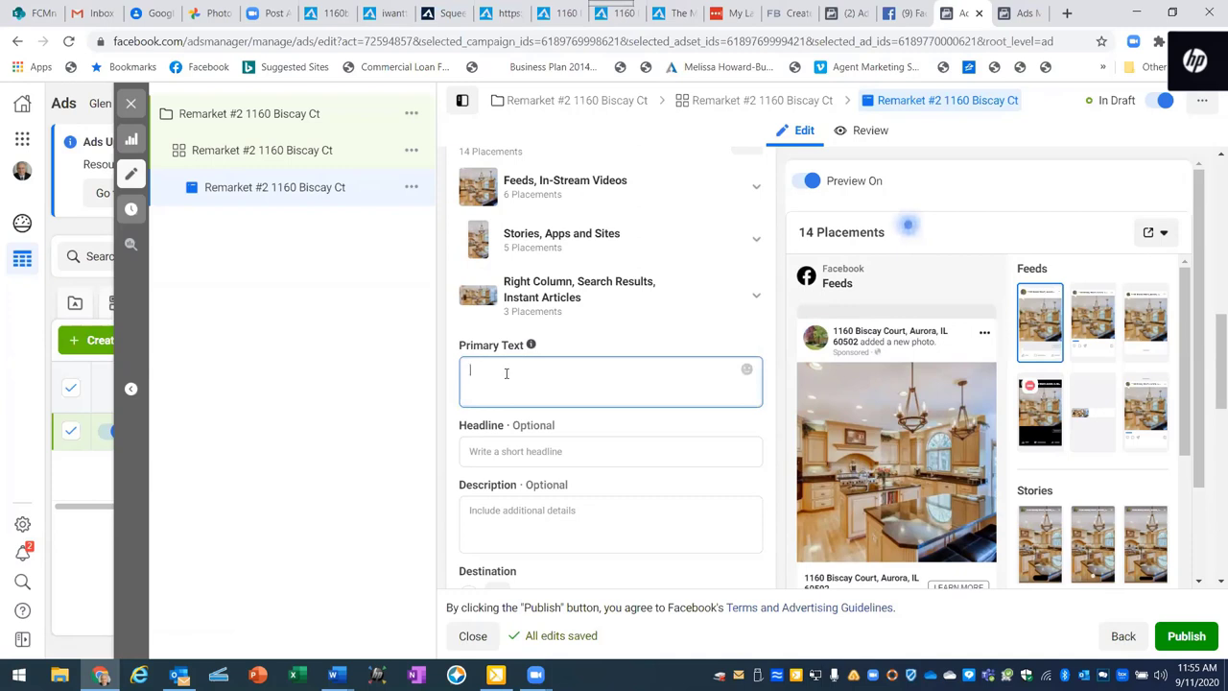
text(4 Bedroom 4.5)
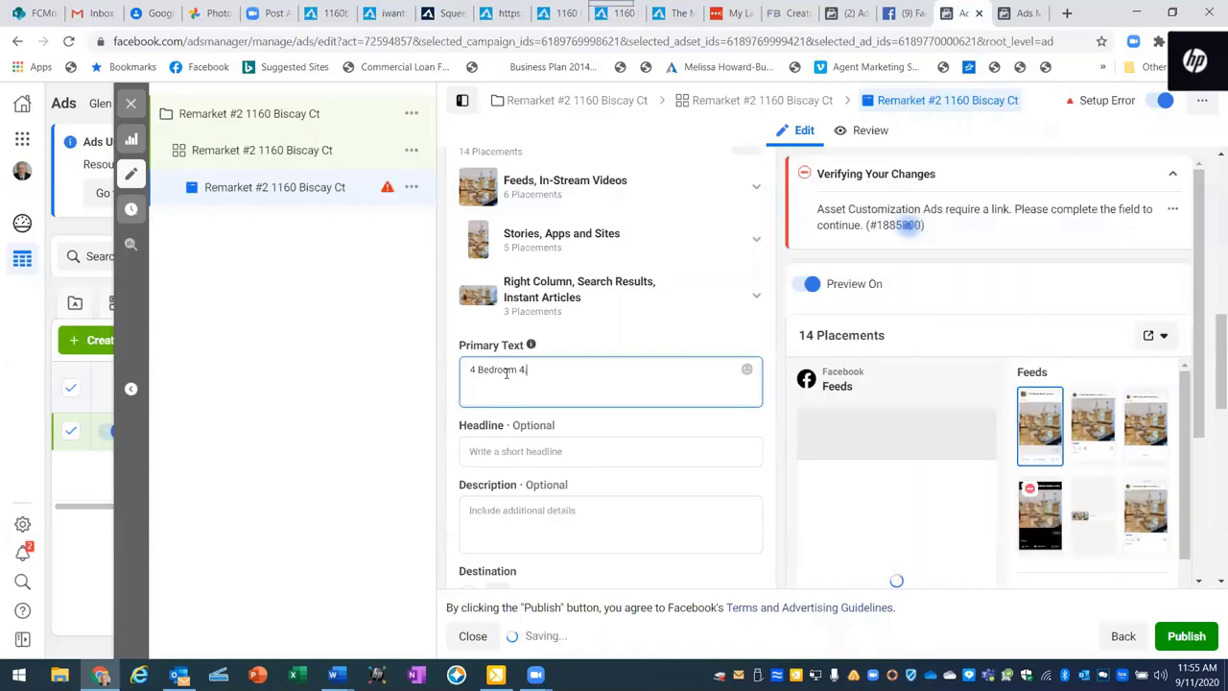
text( Bath)
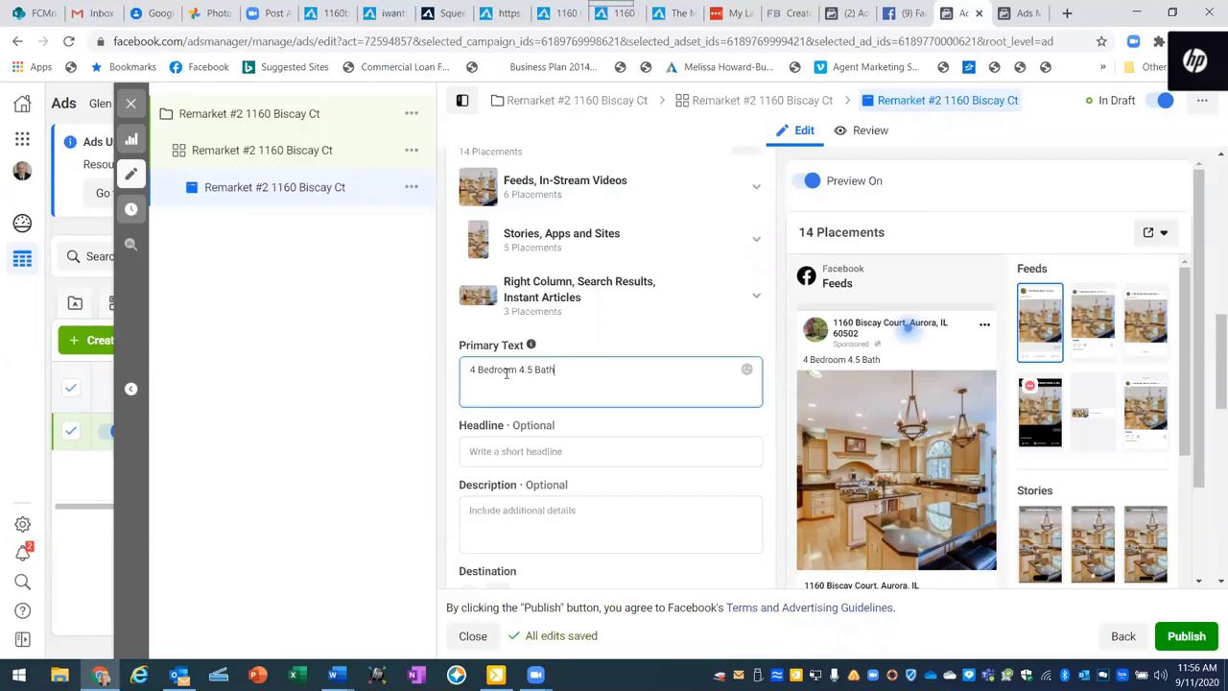
text(room Home I)
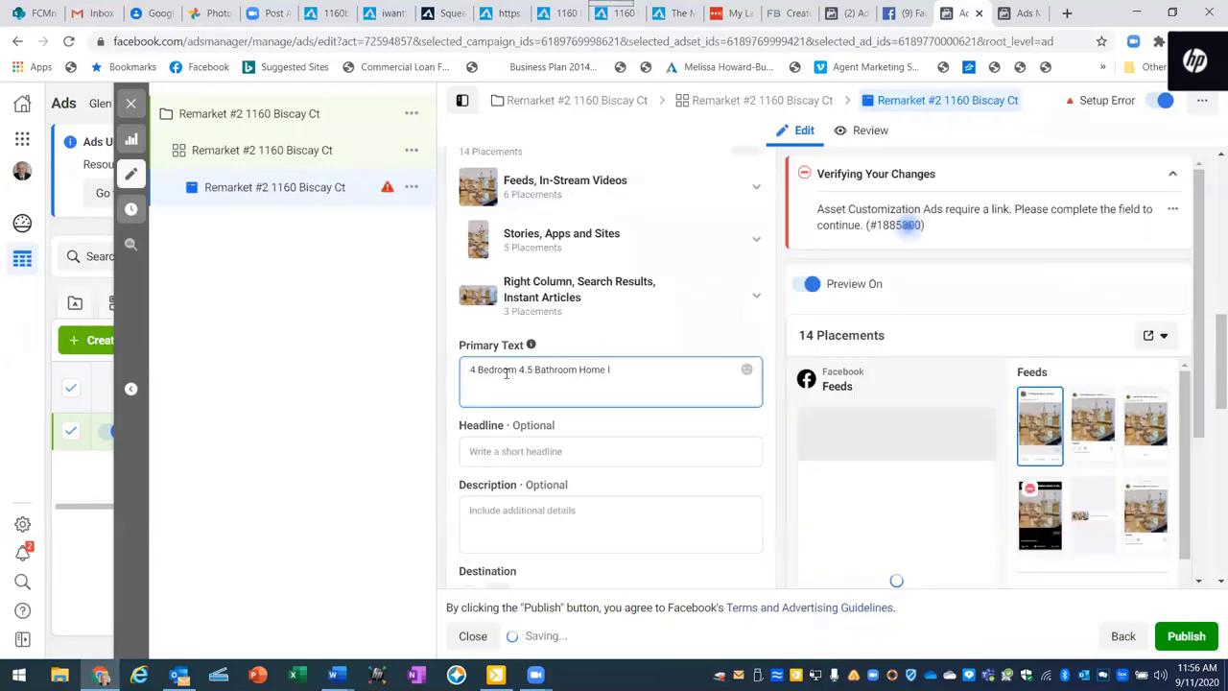
text(n)
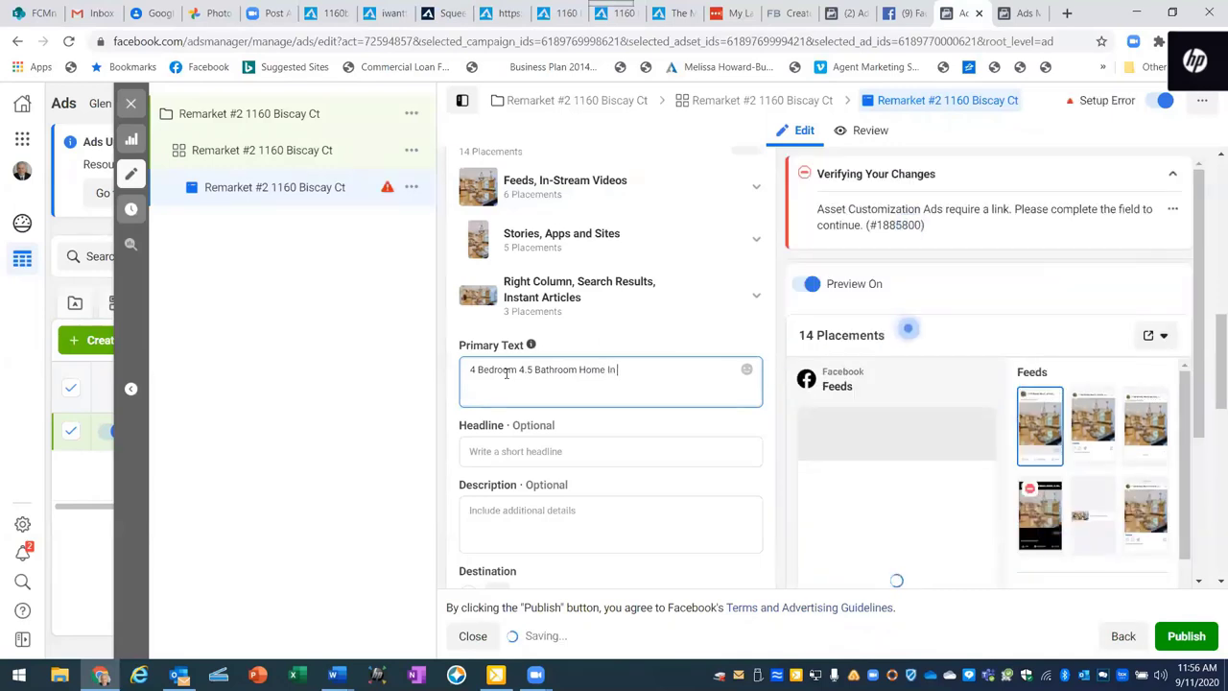
text( Auro)
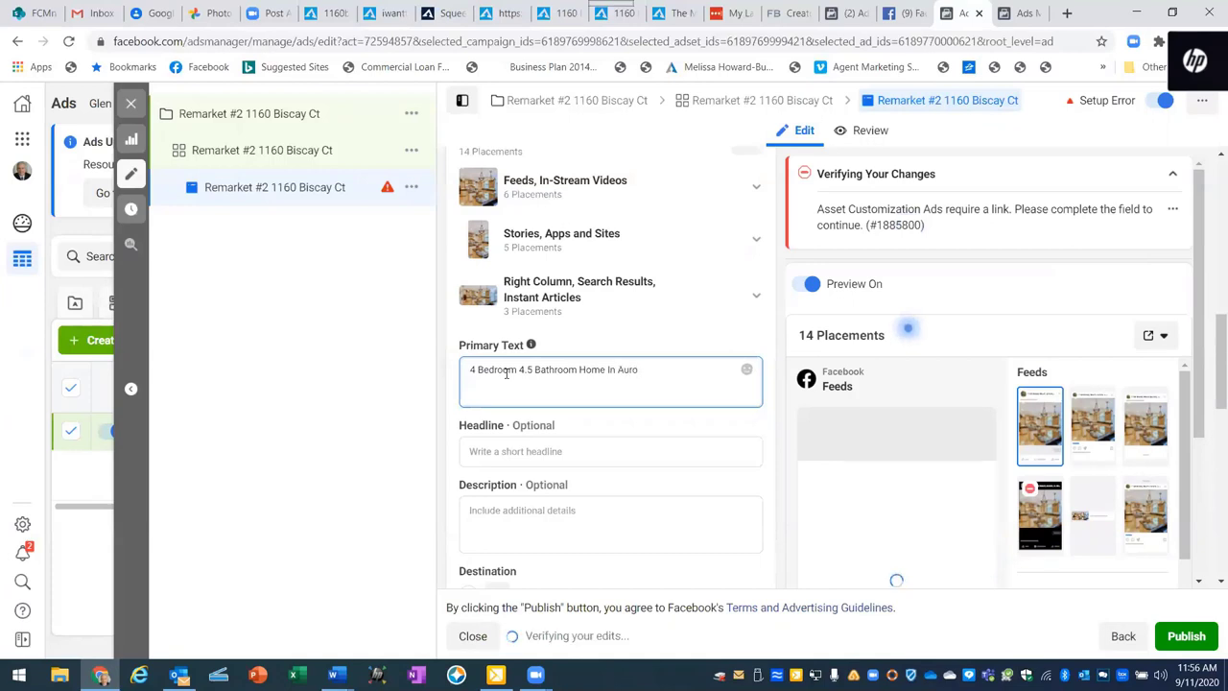
text(ra, IL)
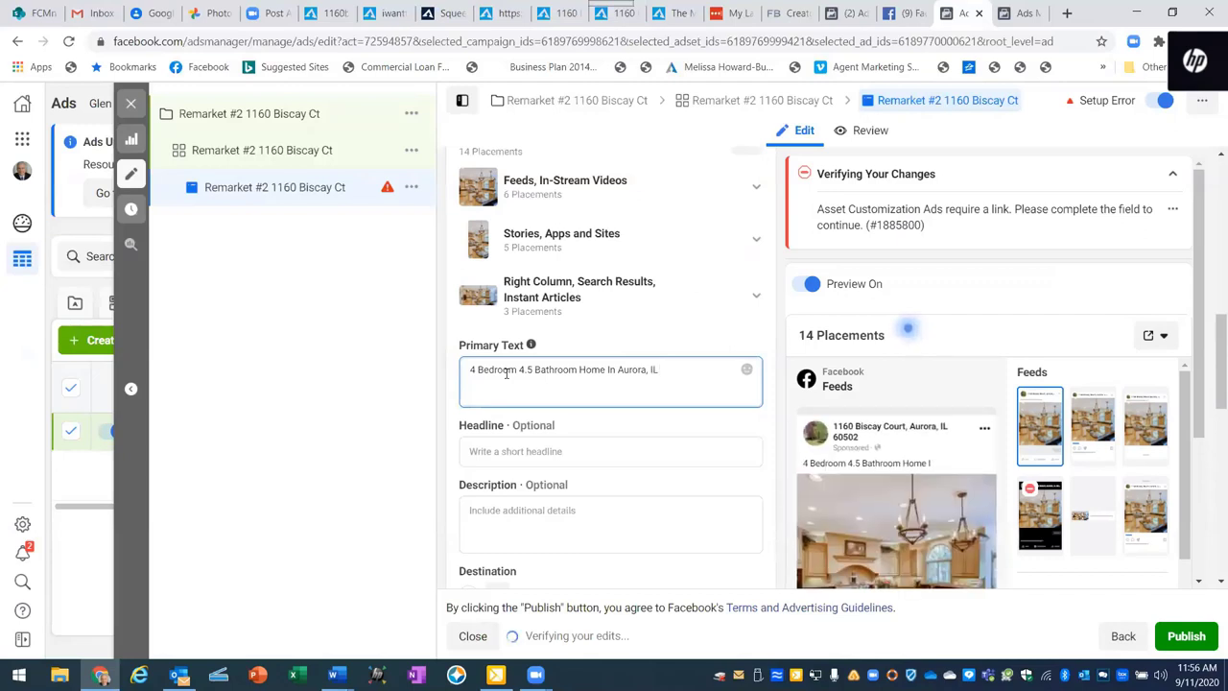
text(. )
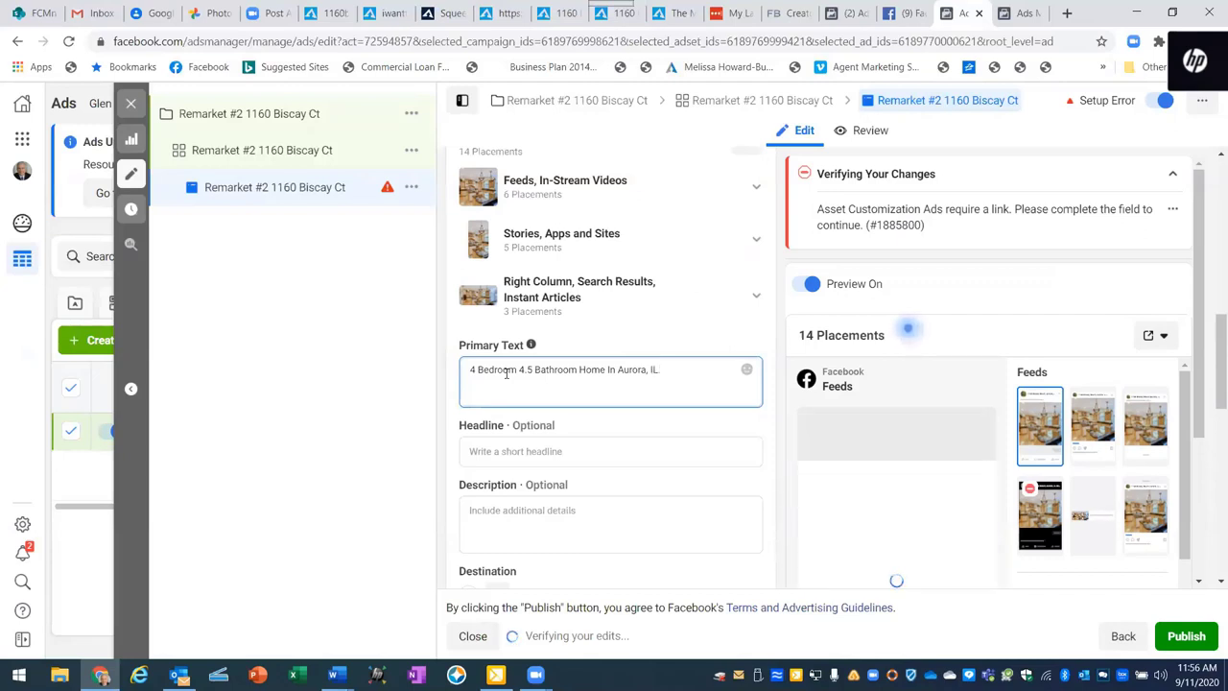
text($)
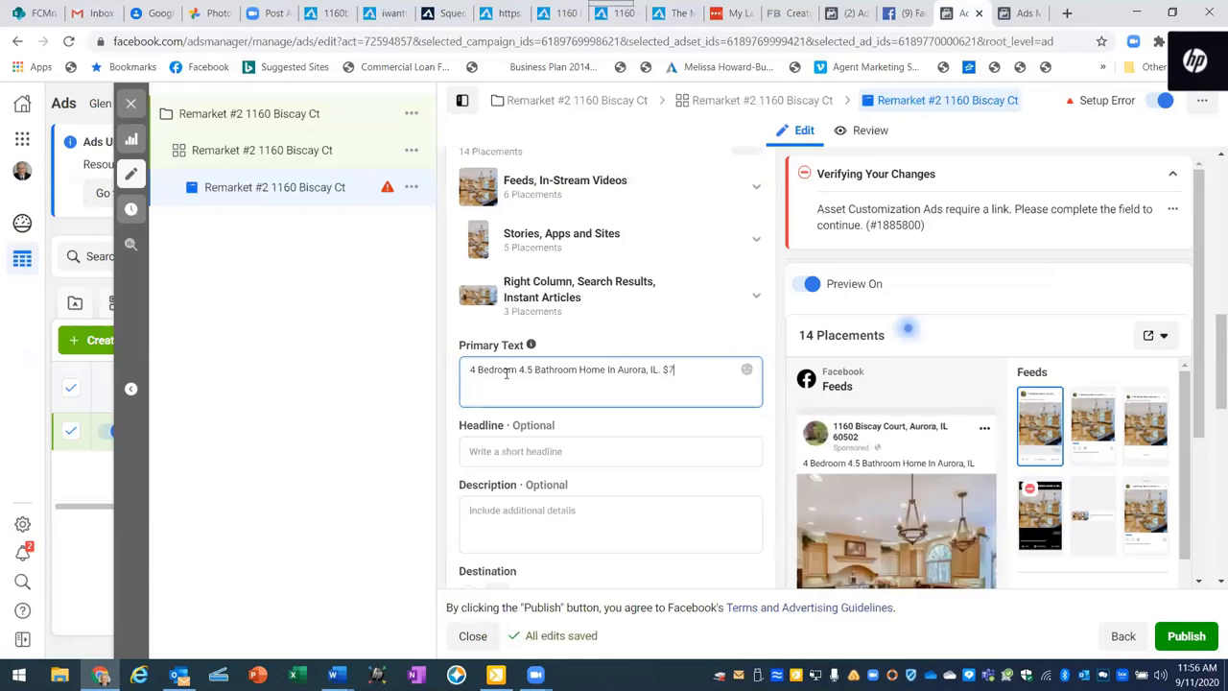
text(739,)
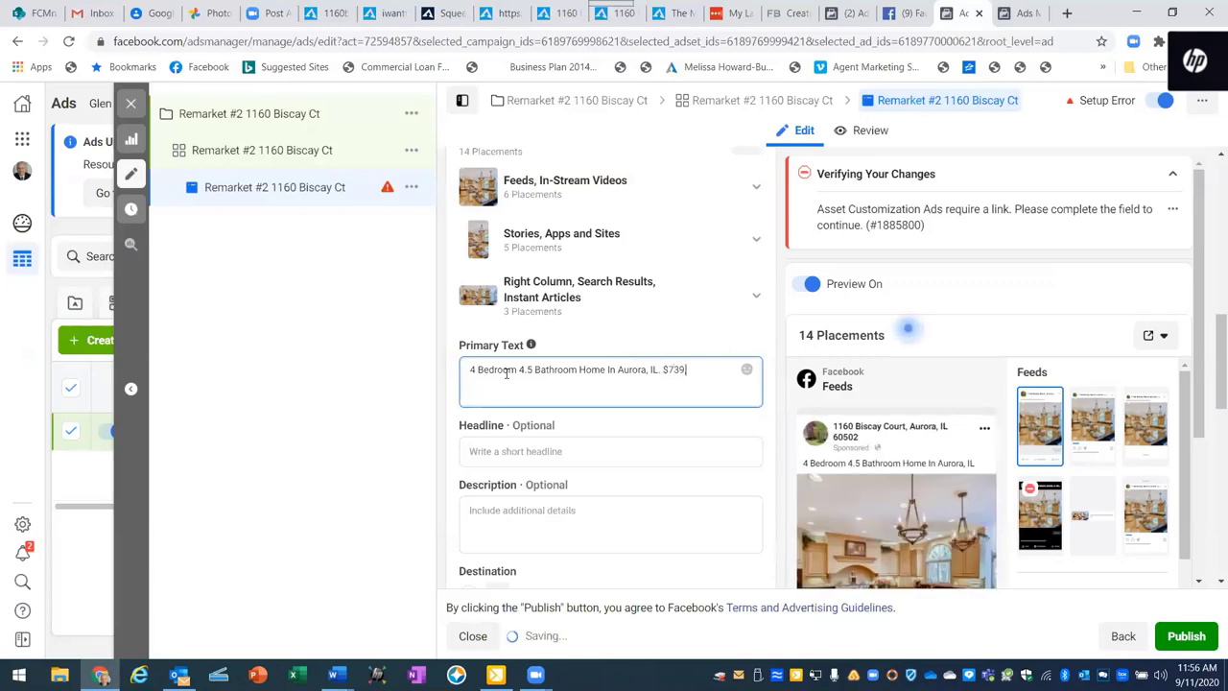
text(900.)
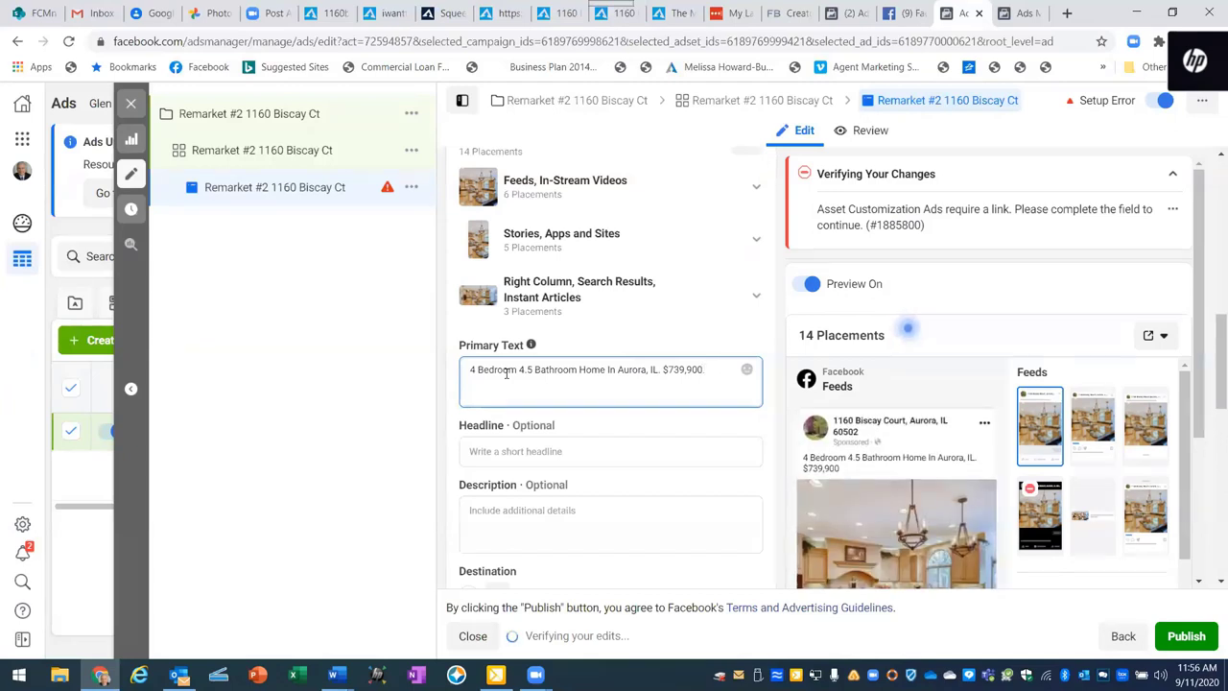
text(INcludes)
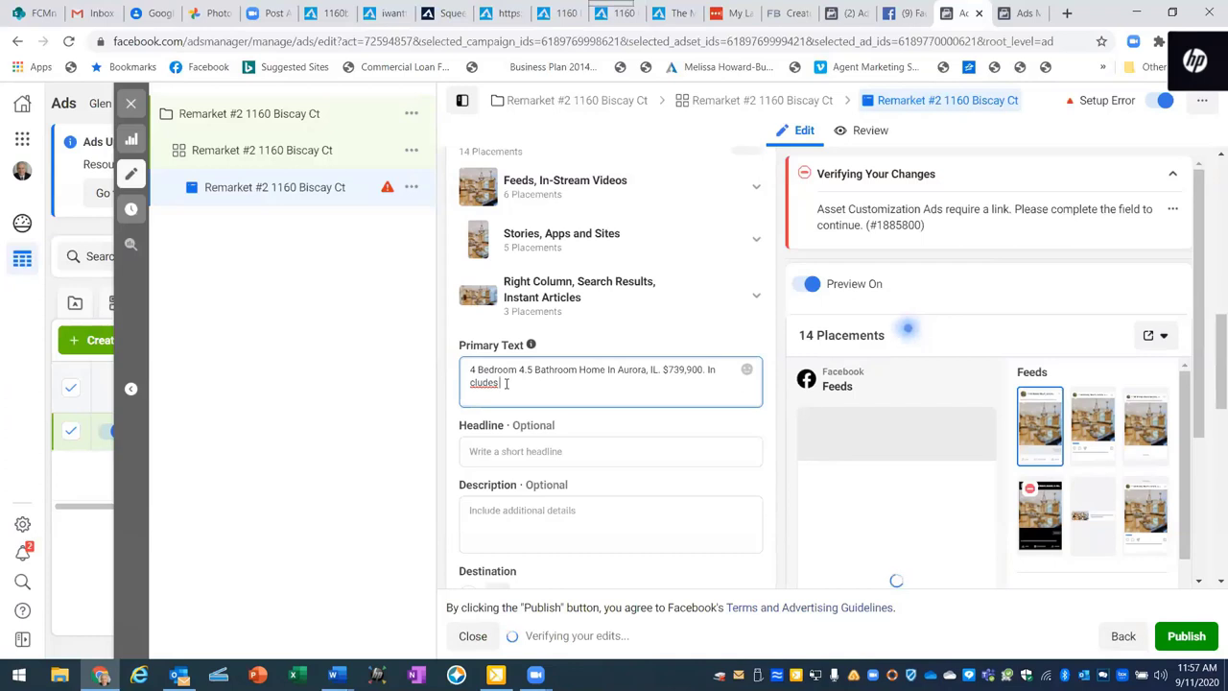
key(BackSpace)
key(BackSpace)
key(BackSpace)
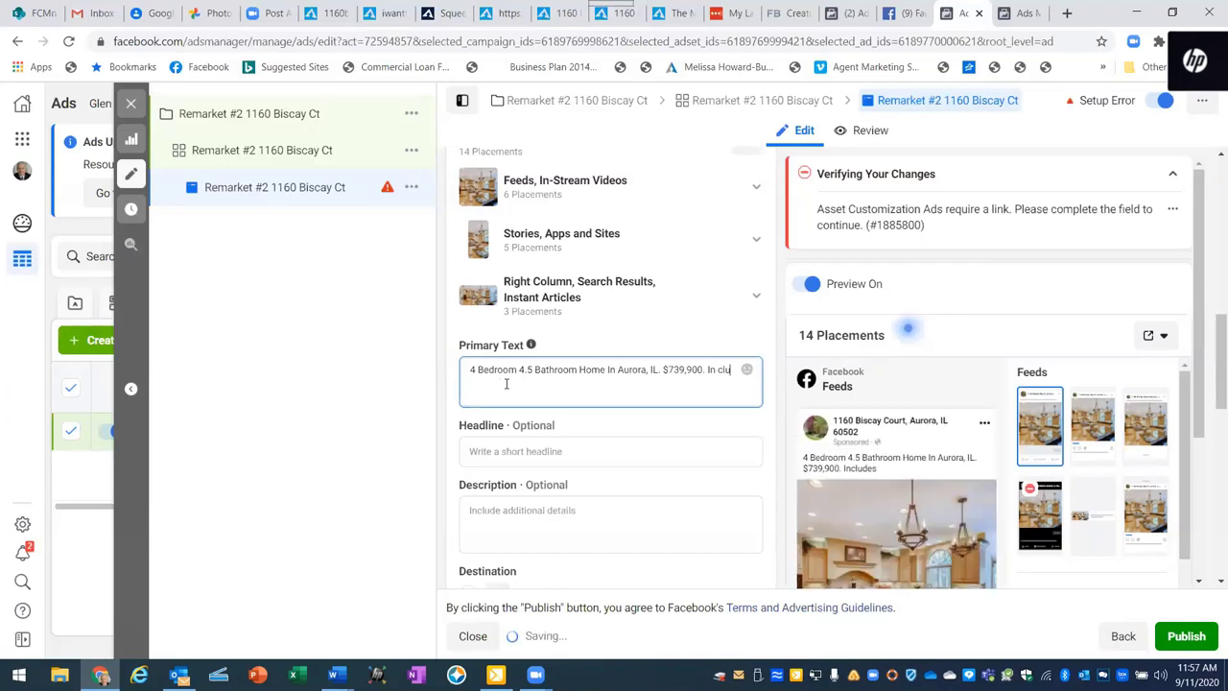
key(BackSpace)
key(BackSpace)
key(BackSpace)
key(BackSpace)
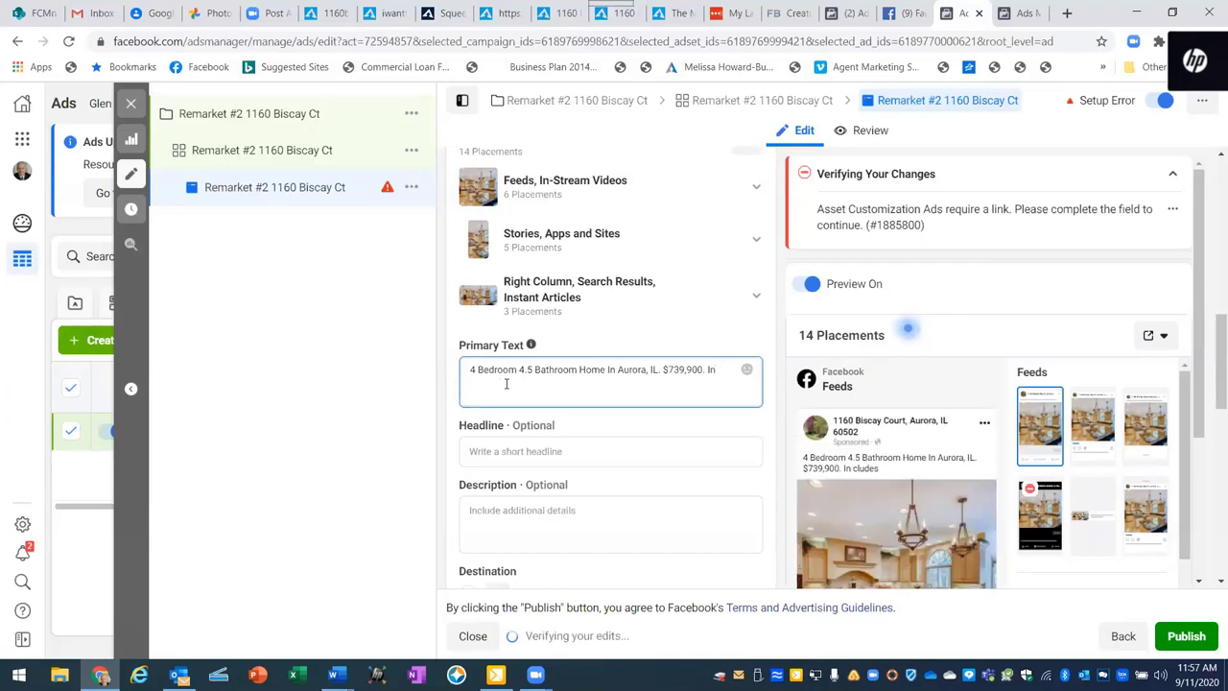
text(cludes)
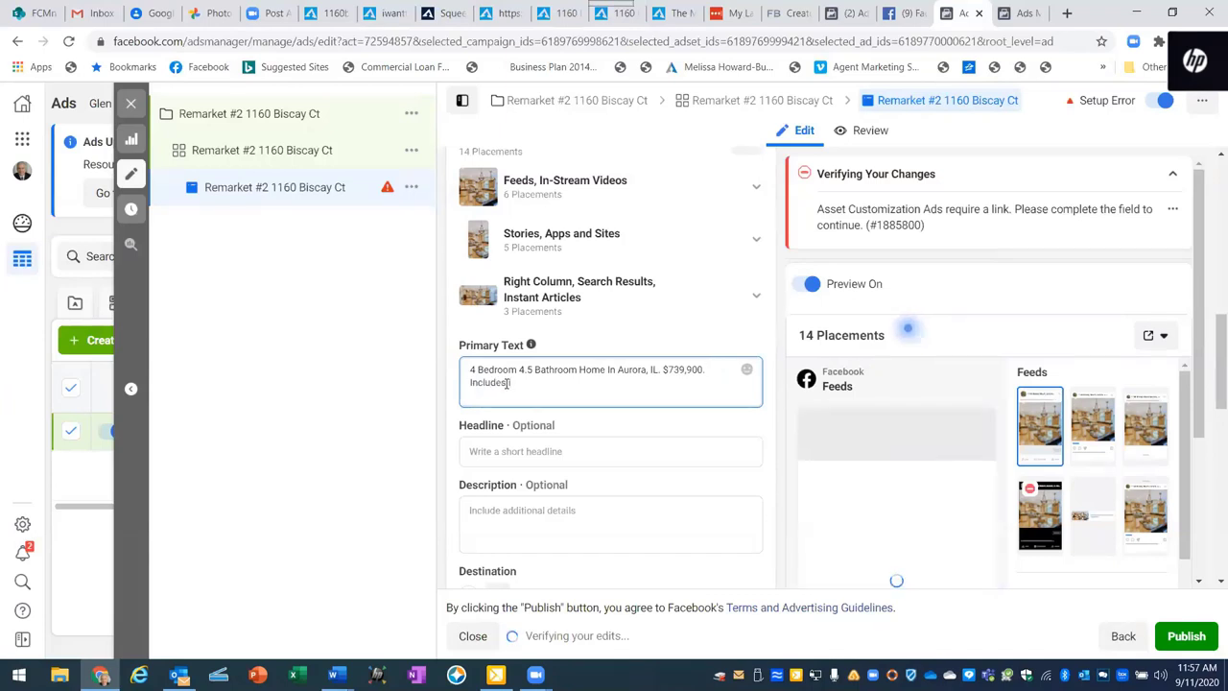
text( In ground swimming )
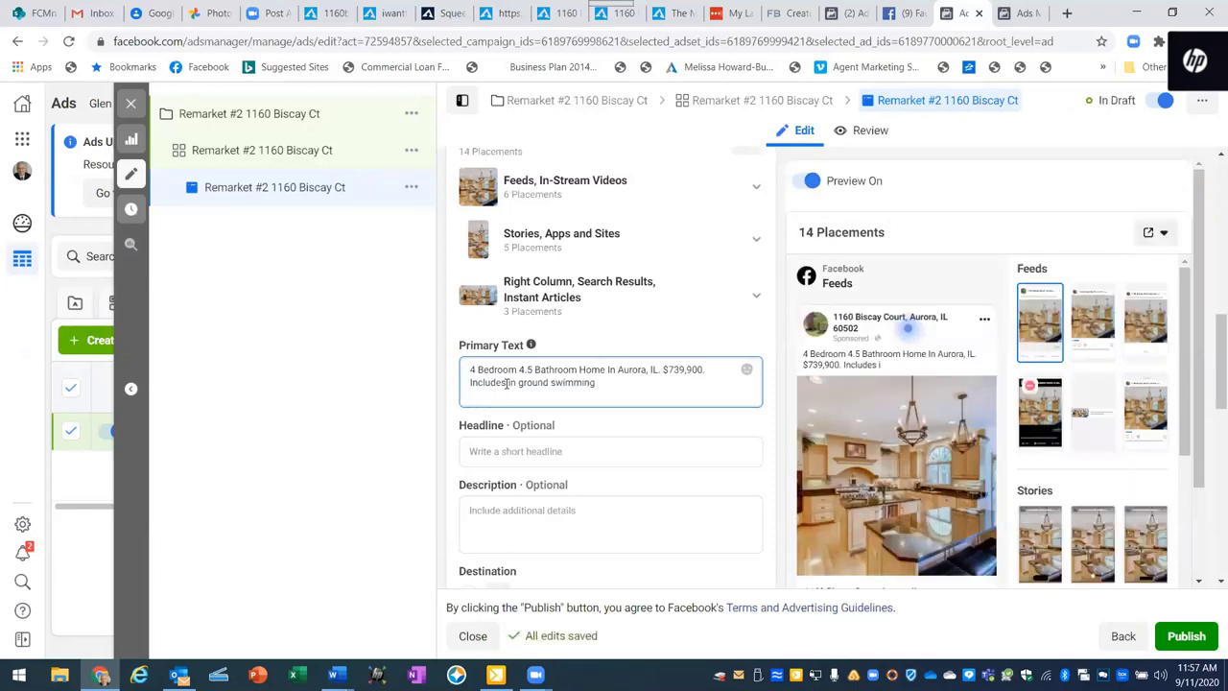
text(pool)
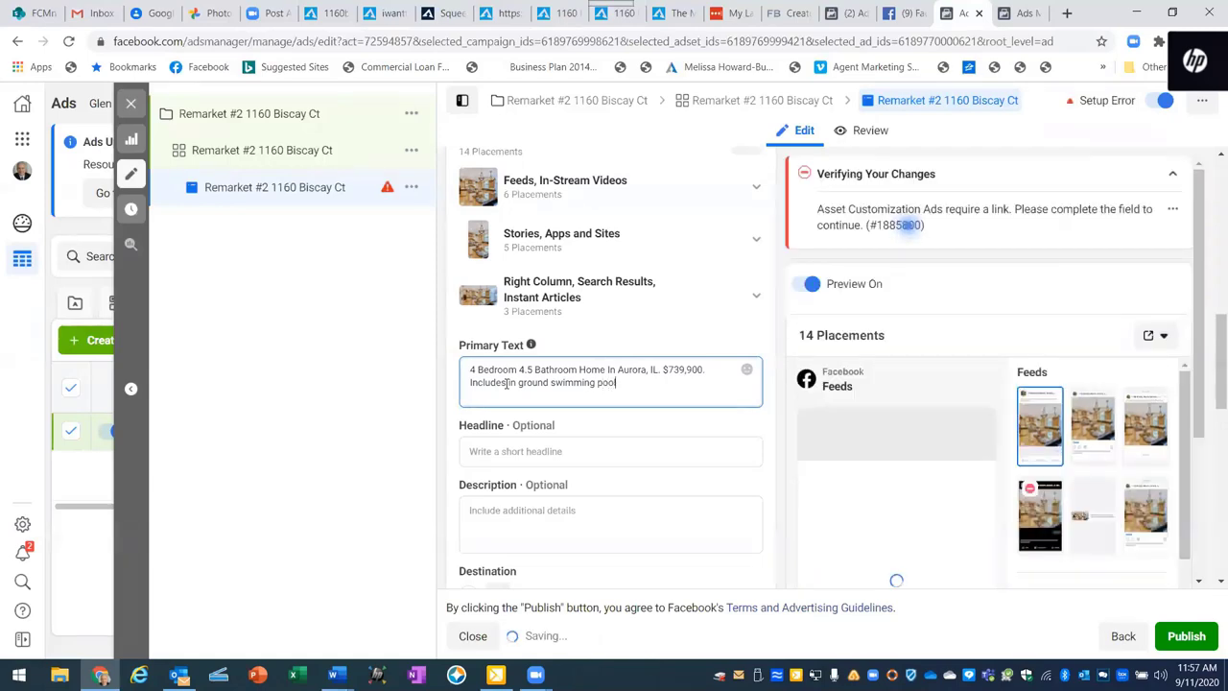
text(.)
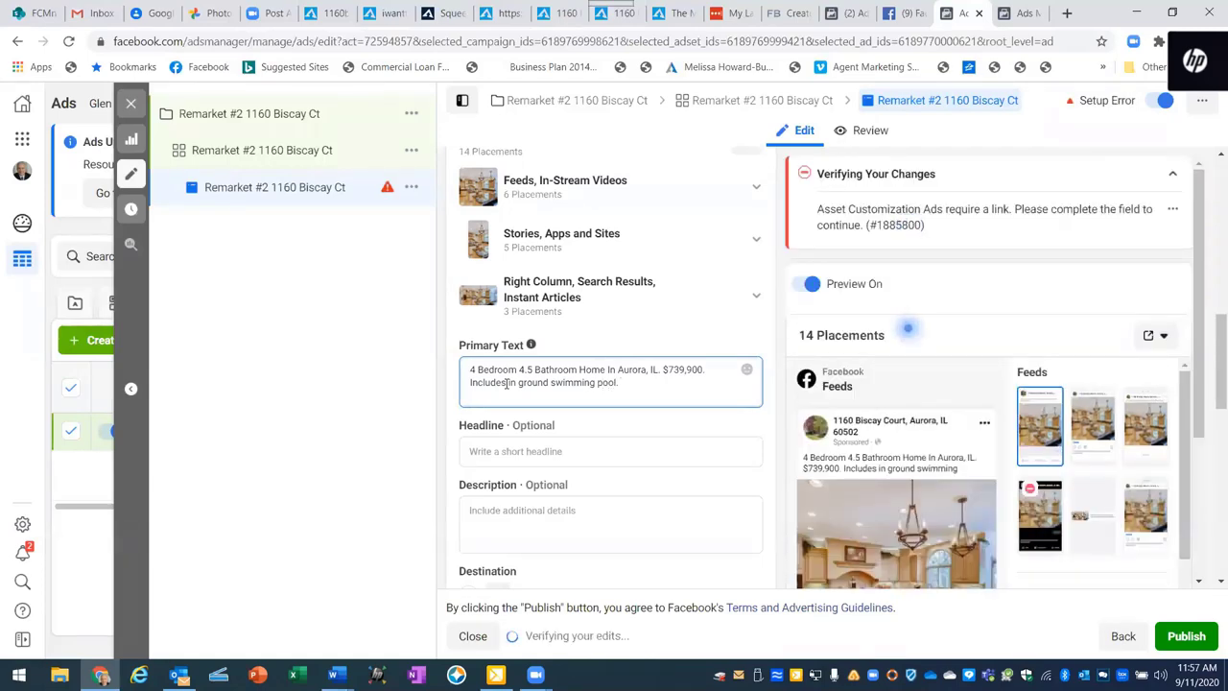
text( Many)
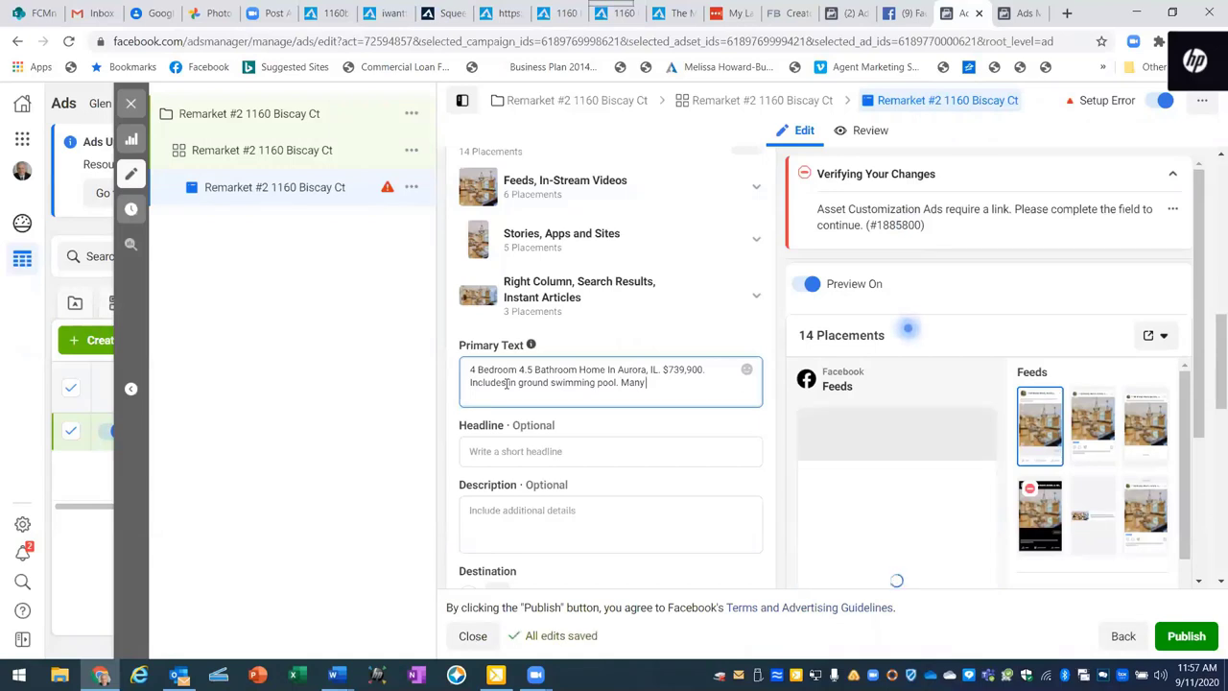
text( upgrades. Cl)
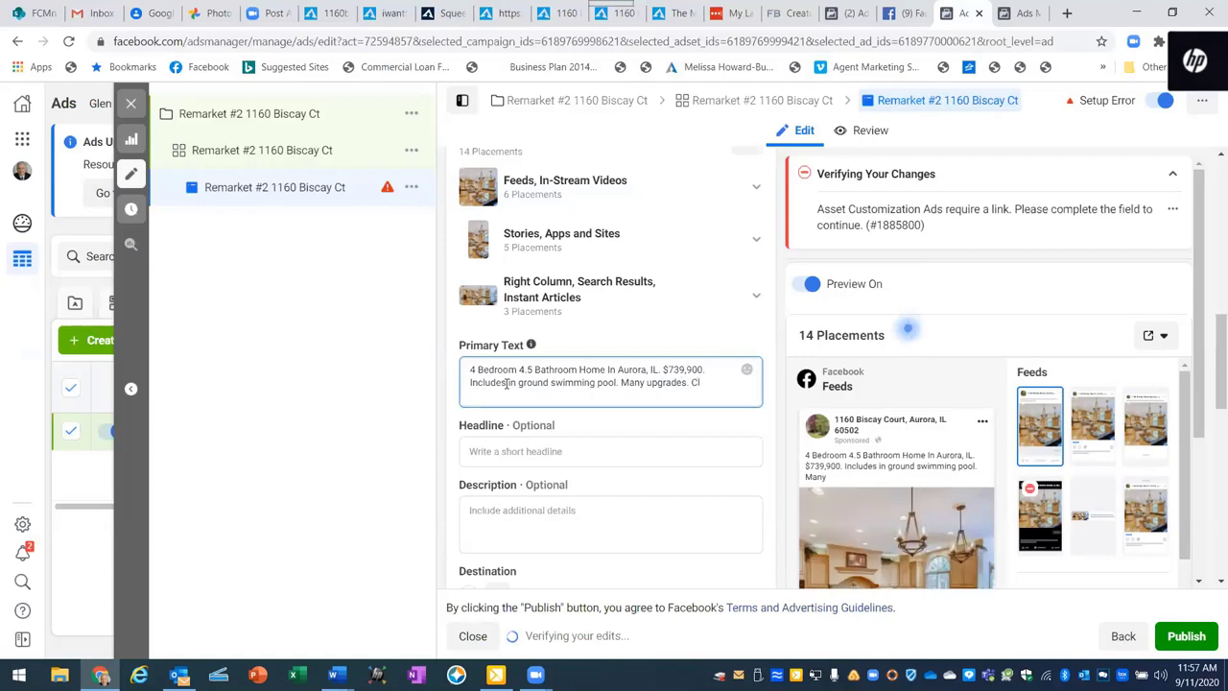
text(ick)
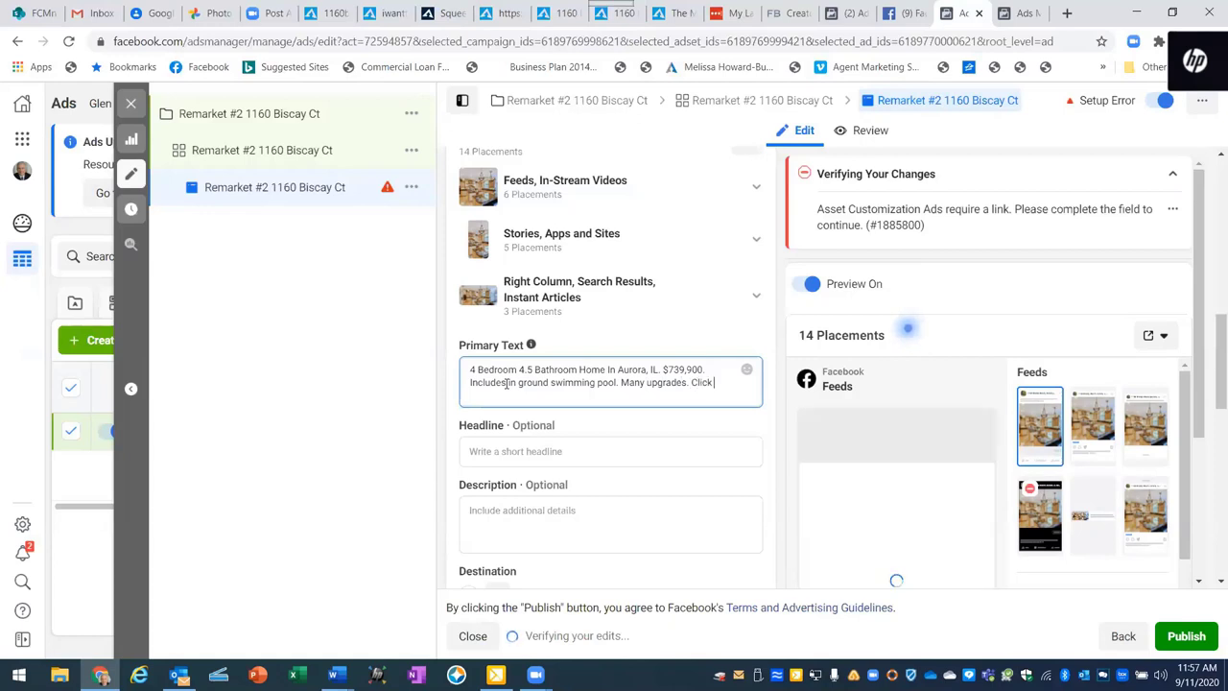
text( LEARN M)
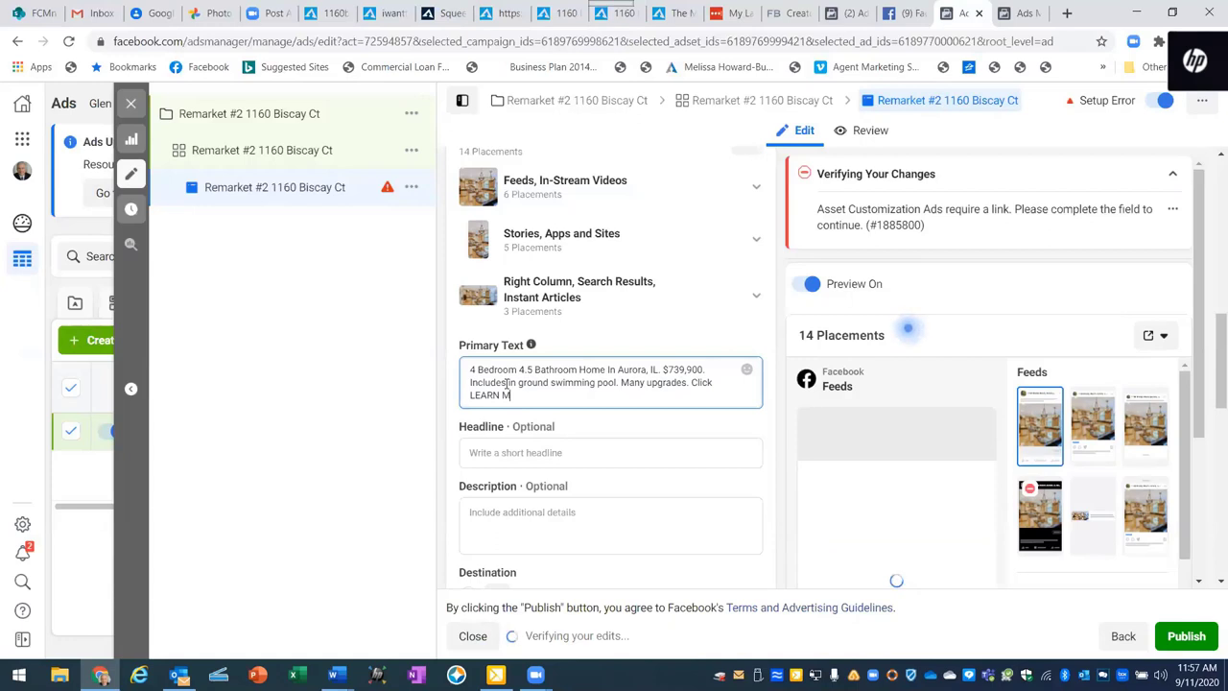
text(ORE)
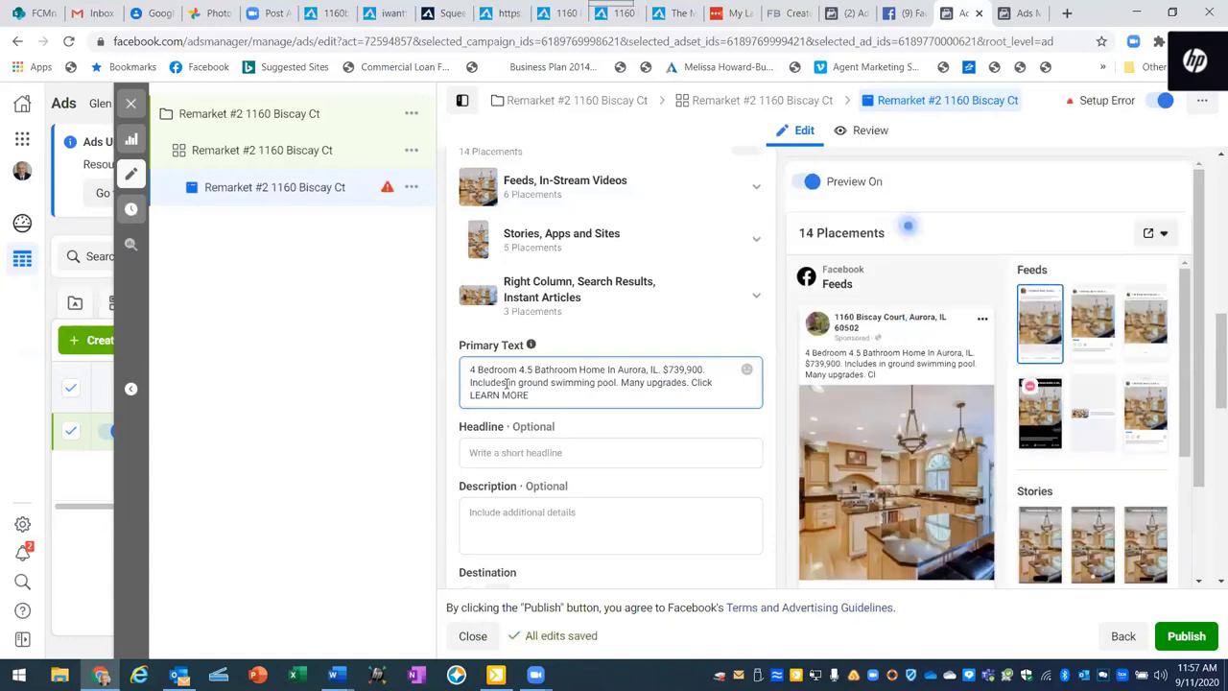
text( to sche)
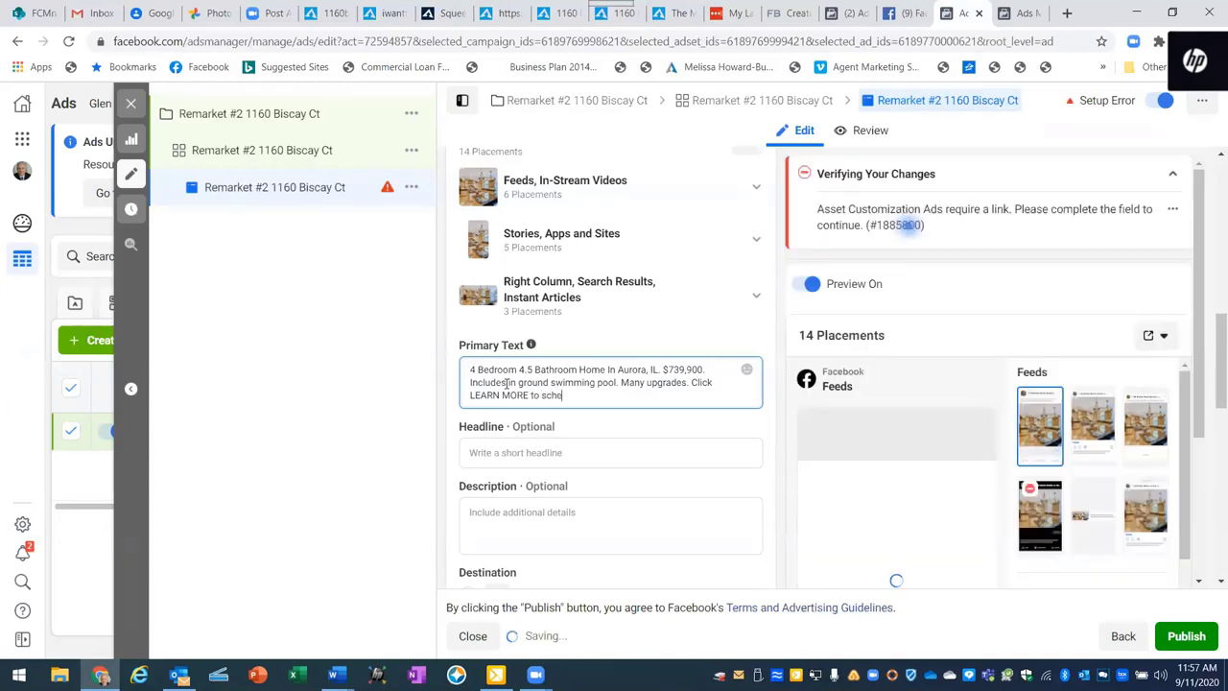
text(dule y)
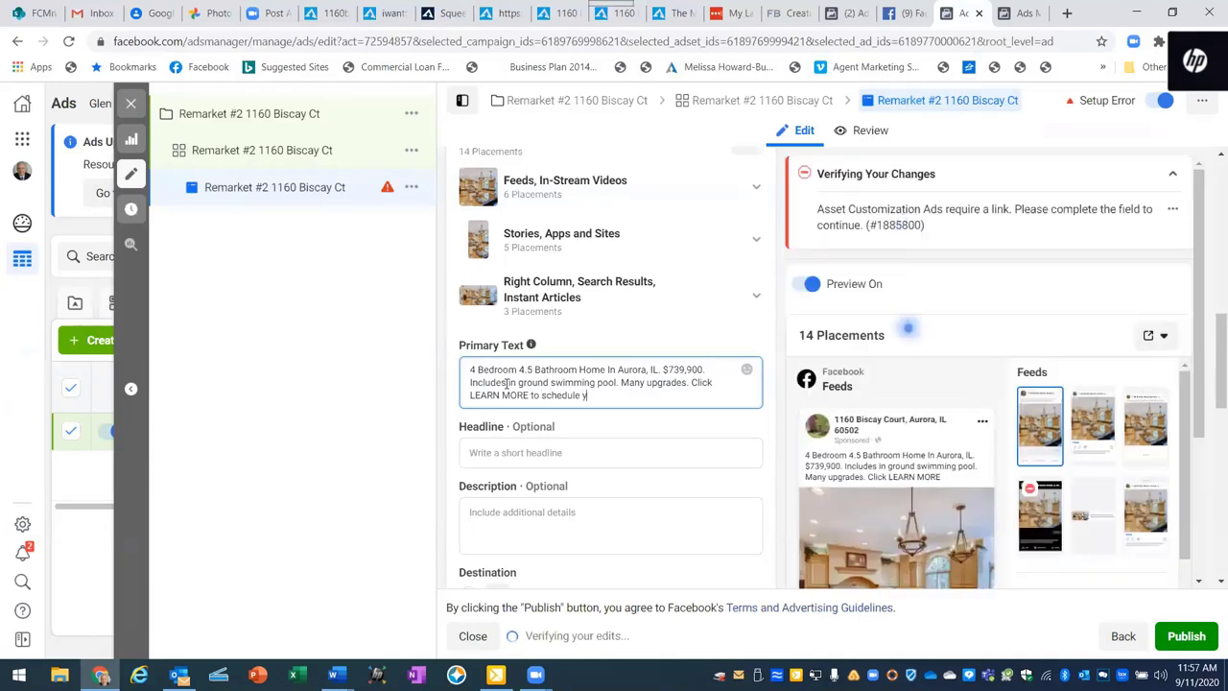
text(our priv)
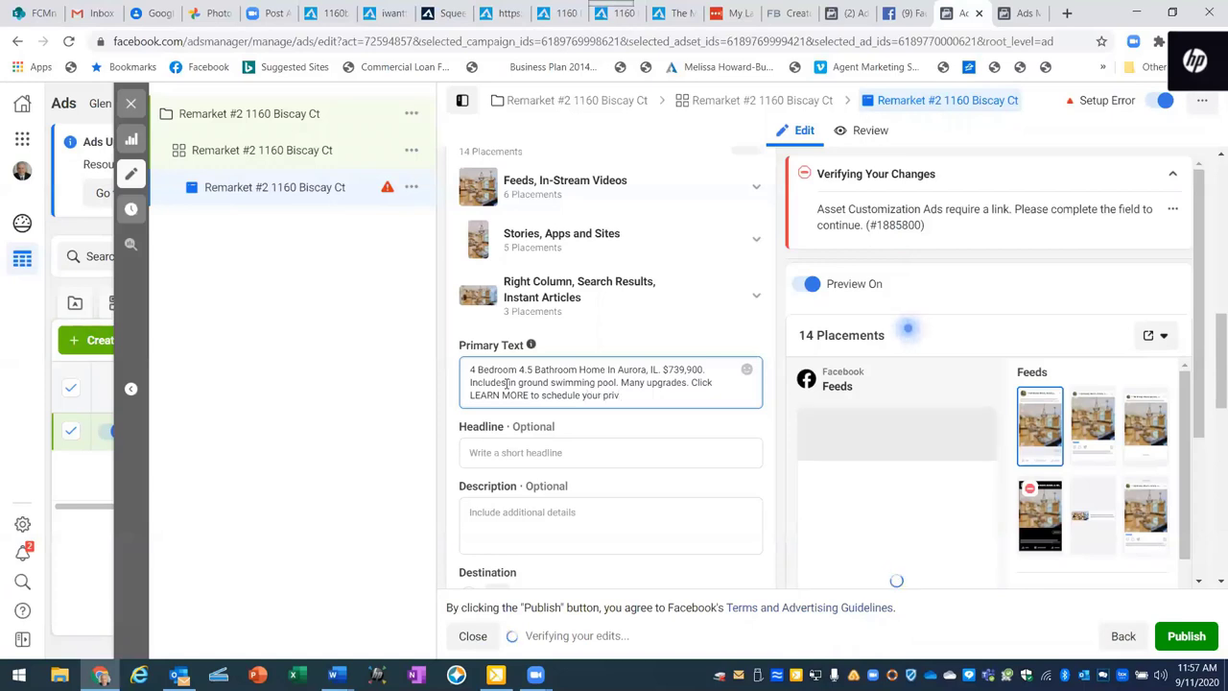
text(ate showing)
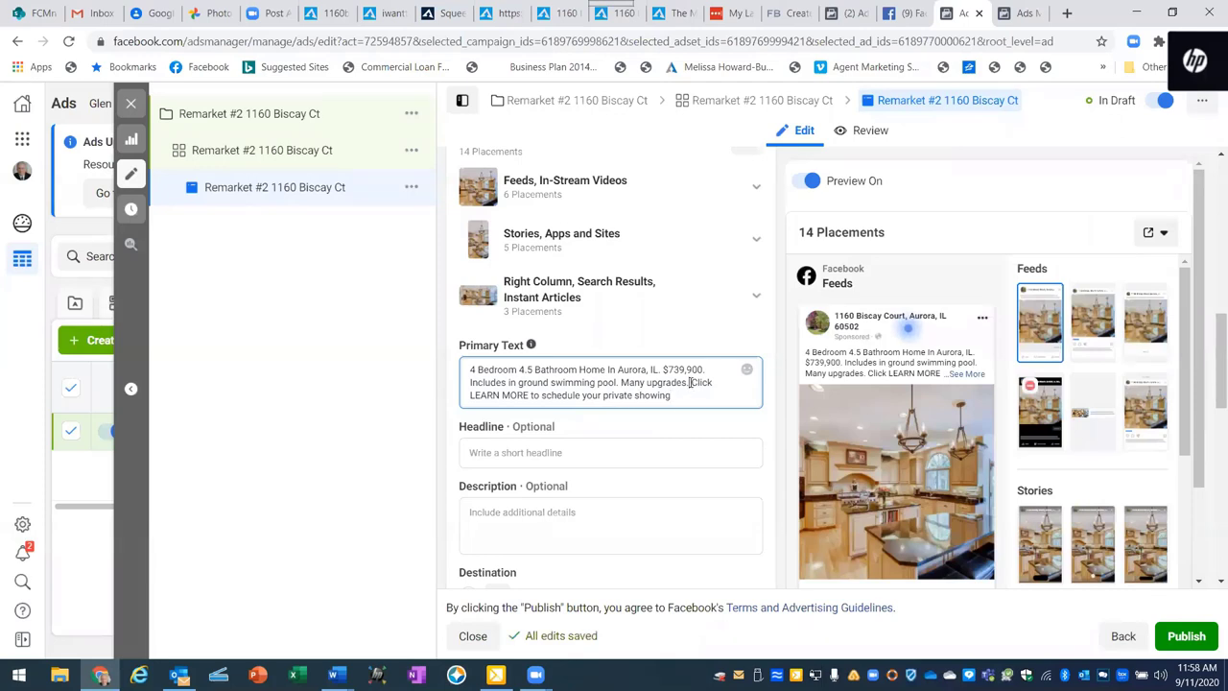
- Move 'Click LEARN MORE to schedule your private showing' to right after the $739,900 price
drag(690, 382, 689, 389)
key(ctrl+c)
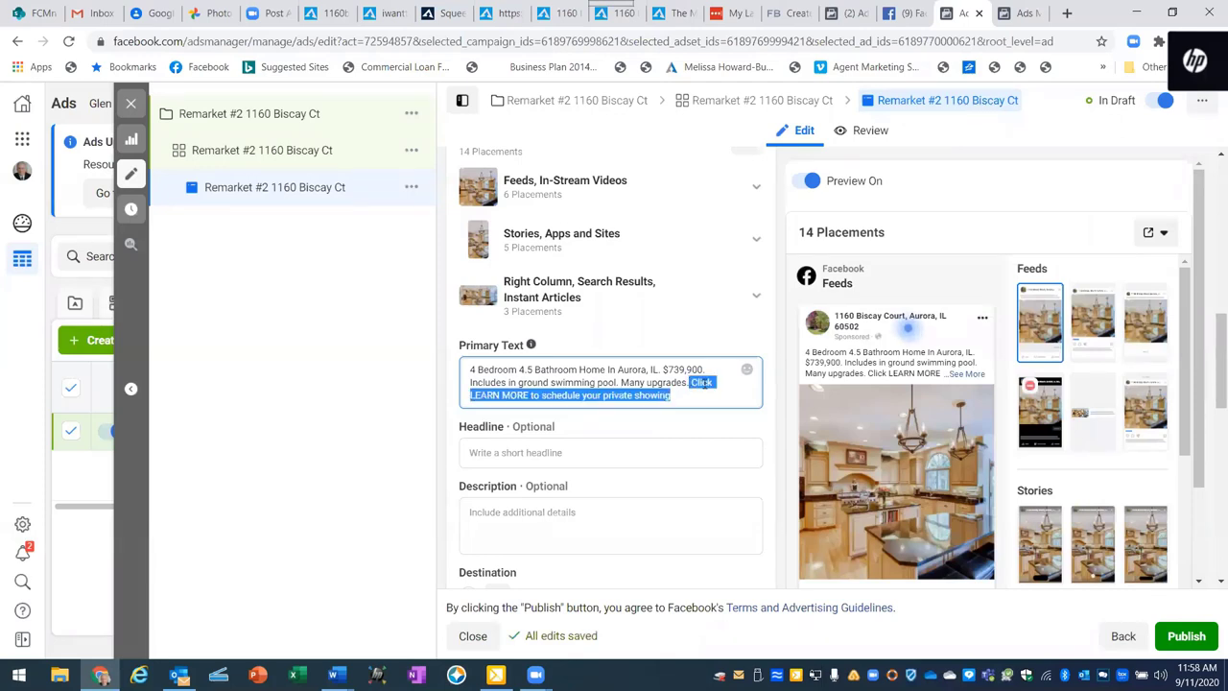
right_click(706, 385)
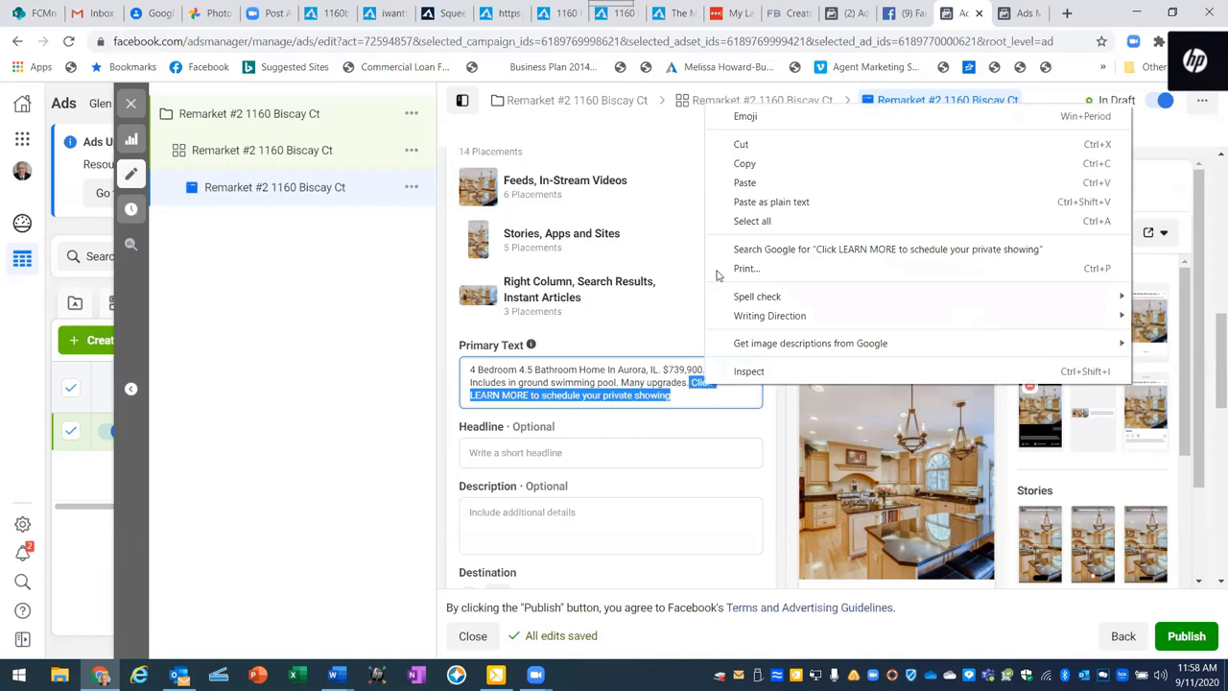
click(740, 145)
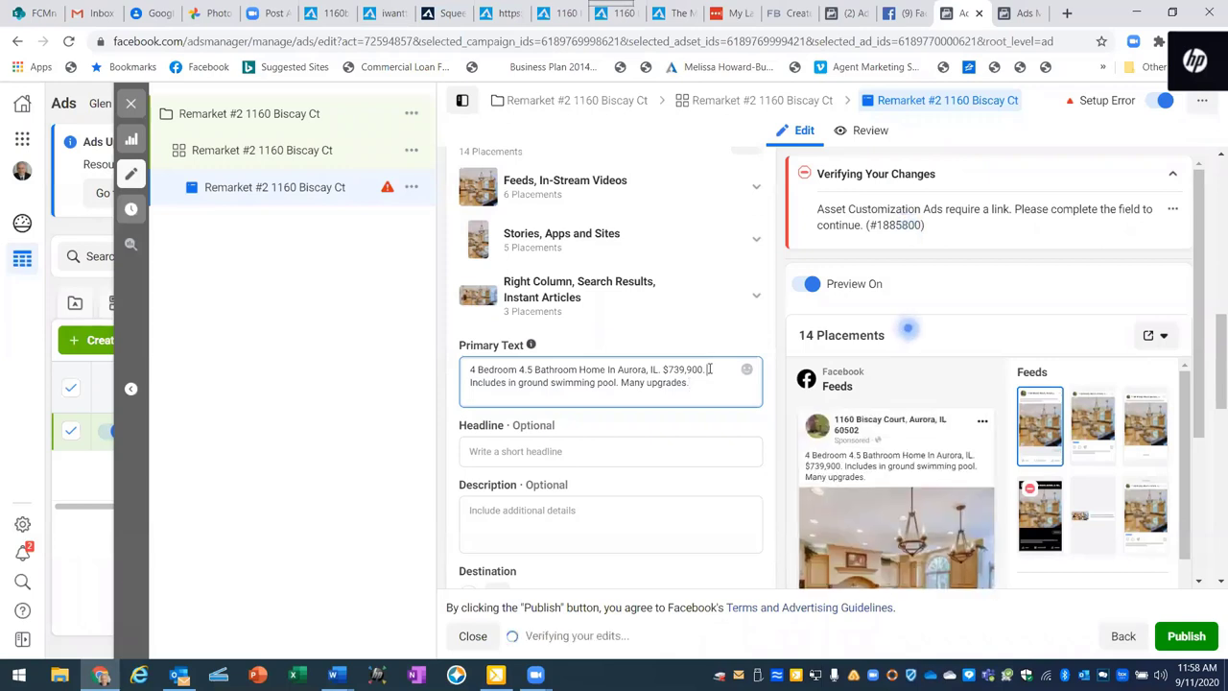
right_click(710, 369)
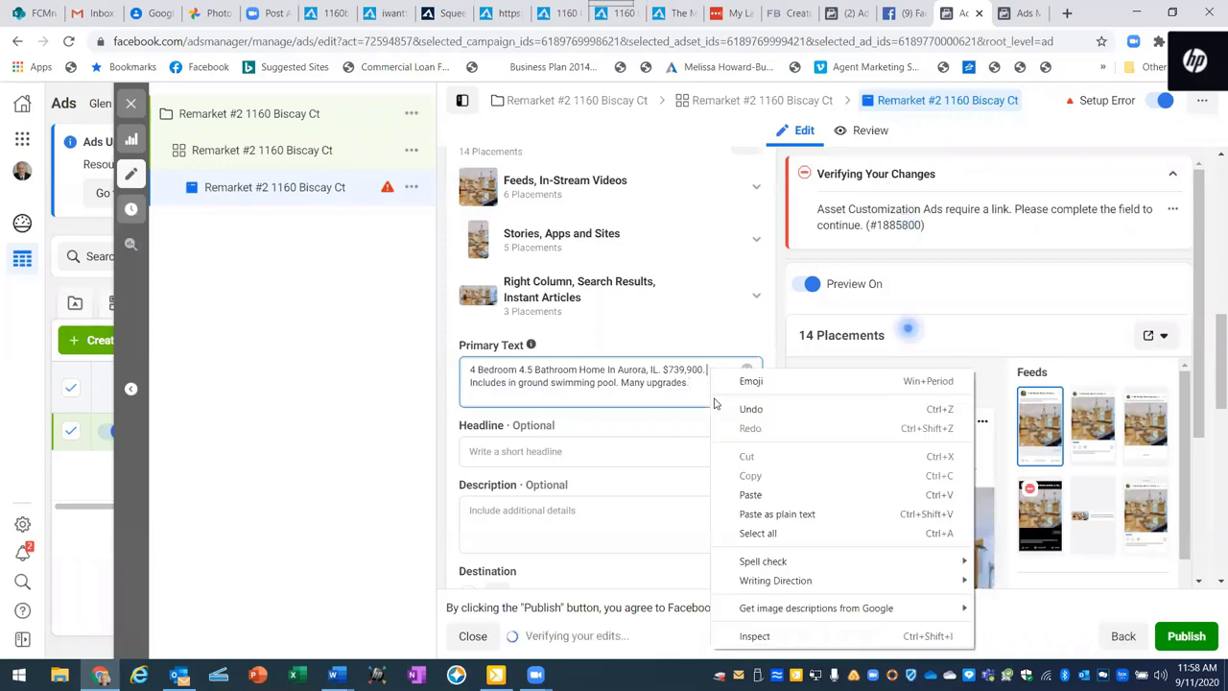
click(737, 492)
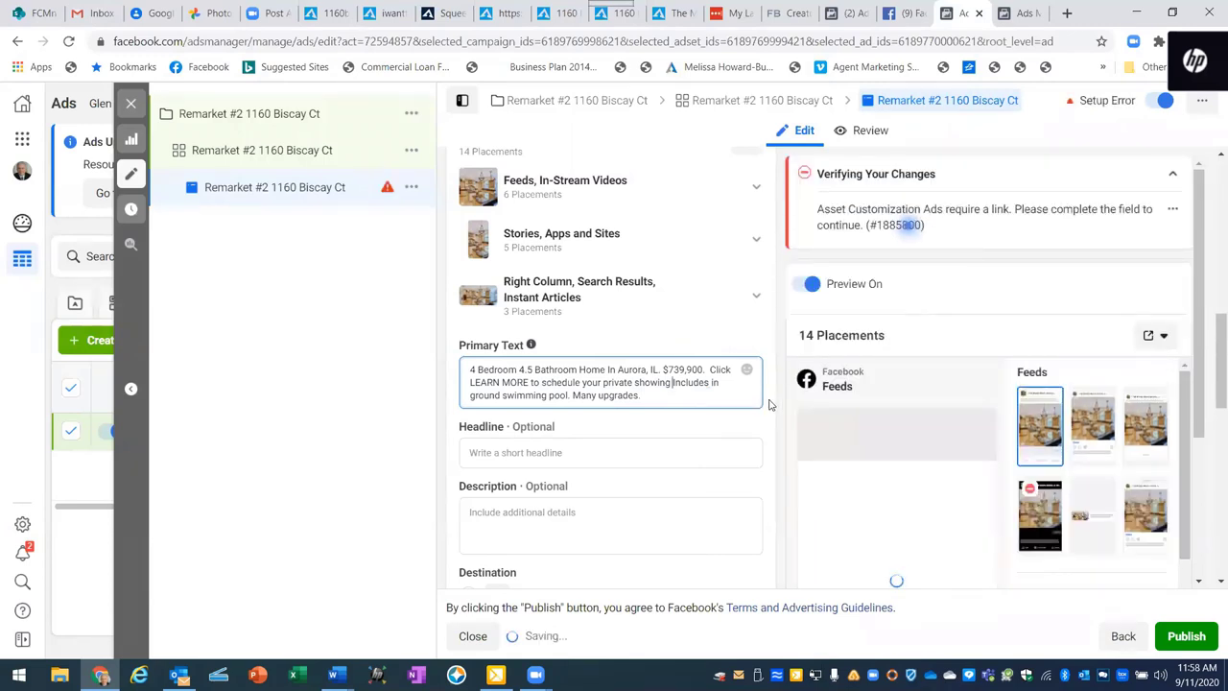
text(.)
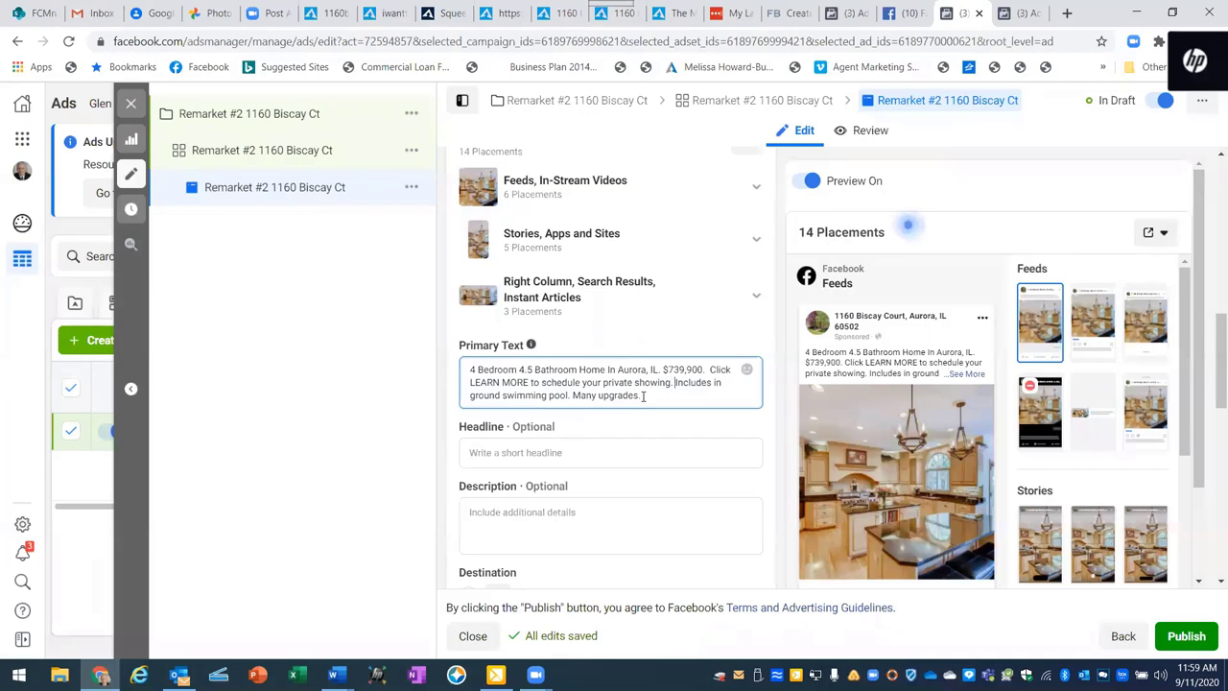
- Delete the pool and upgrades sentences and begin a new 'Click' sentence after 'showing.'
mouse_move(956, 468)
drag(674, 382, 708, 396)
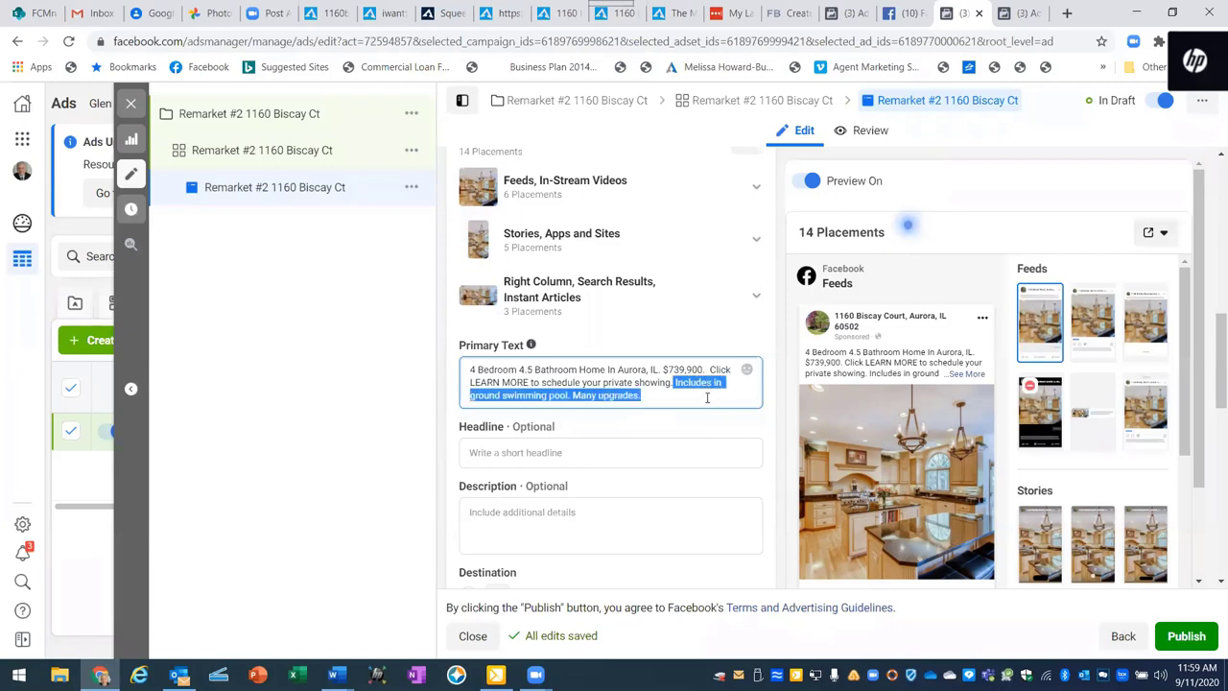
key(BackSpace)
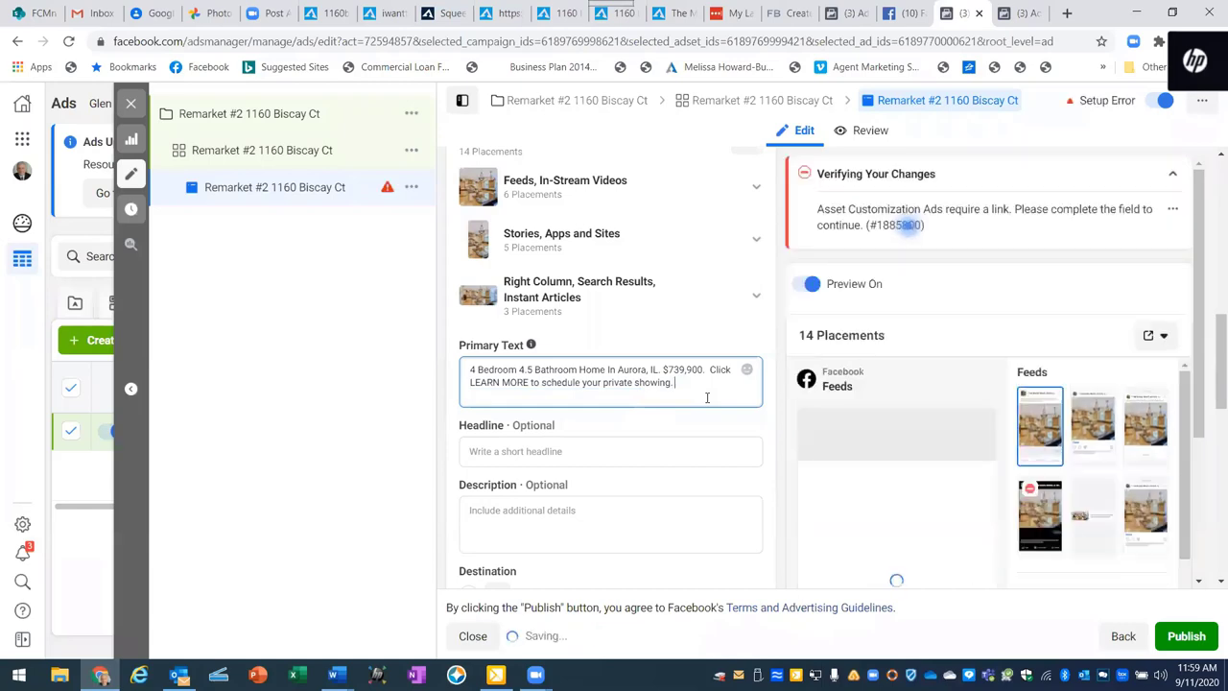
text(Click)
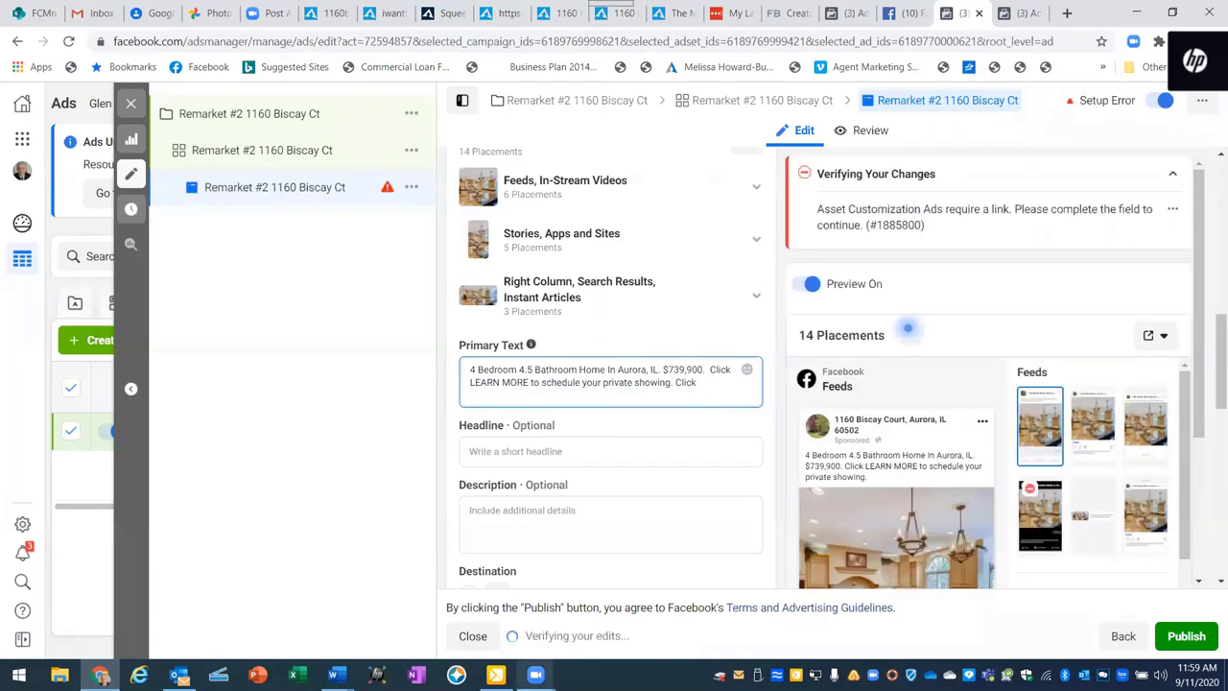
click(443, 13)
click(394, 14)
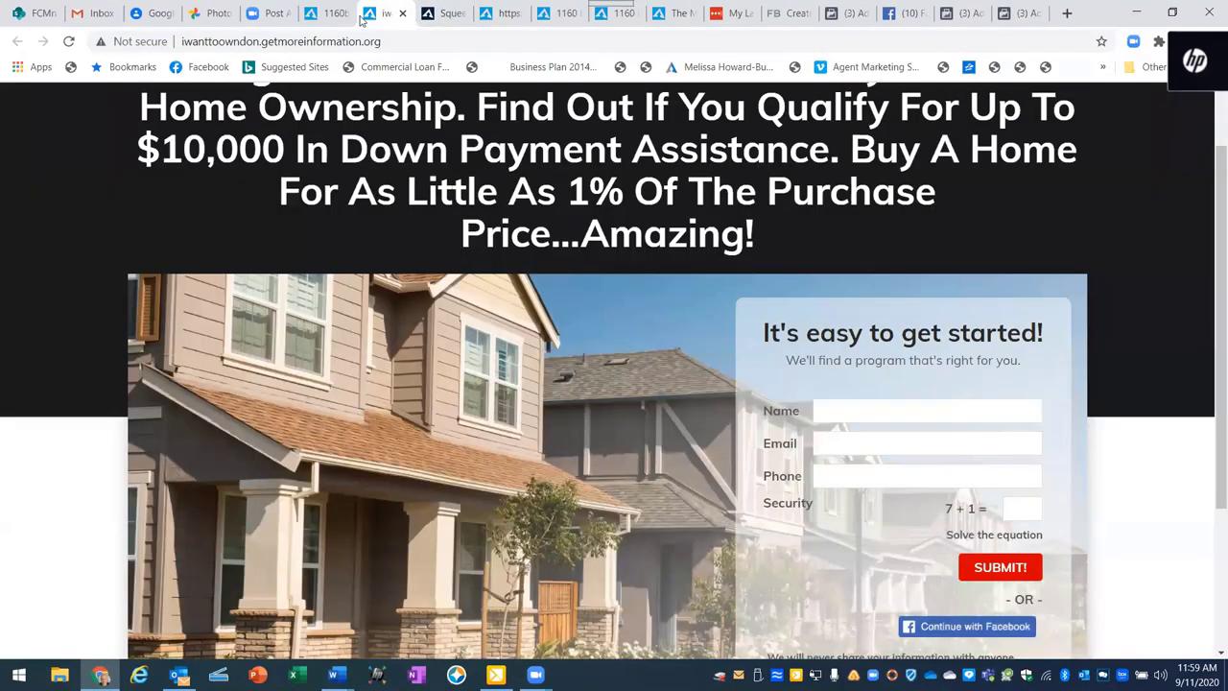
click(331, 15)
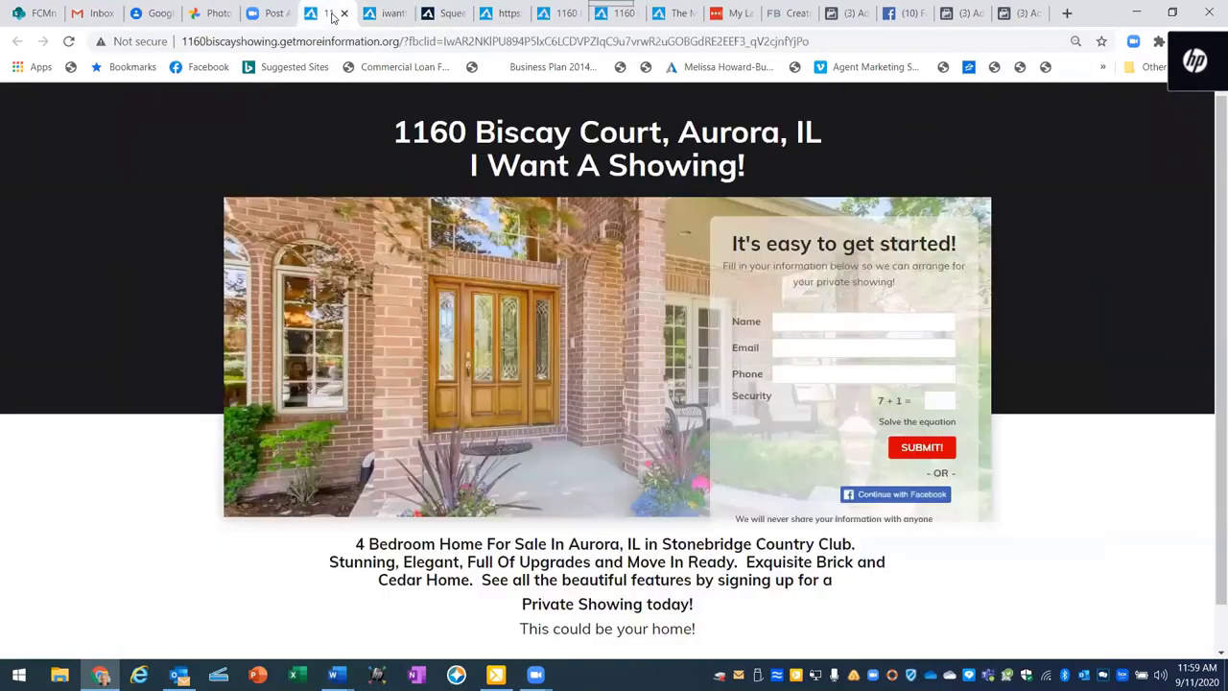
click(502, 14)
click(559, 16)
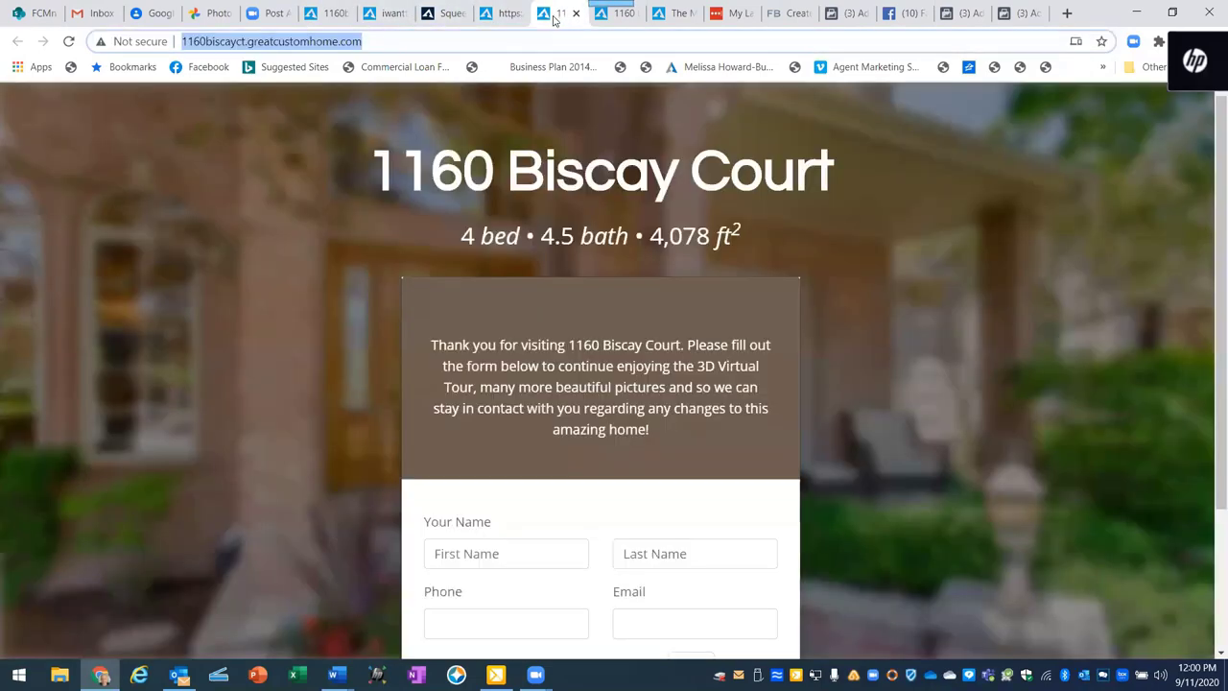
right_click(292, 43)
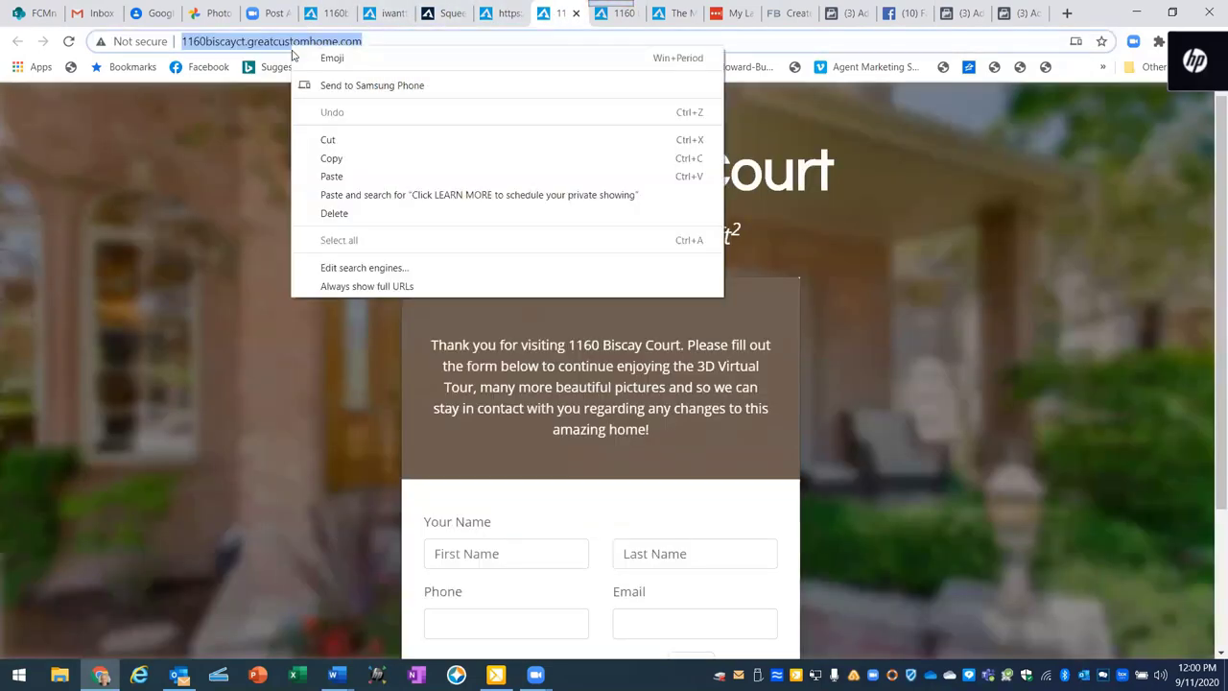
click(334, 157)
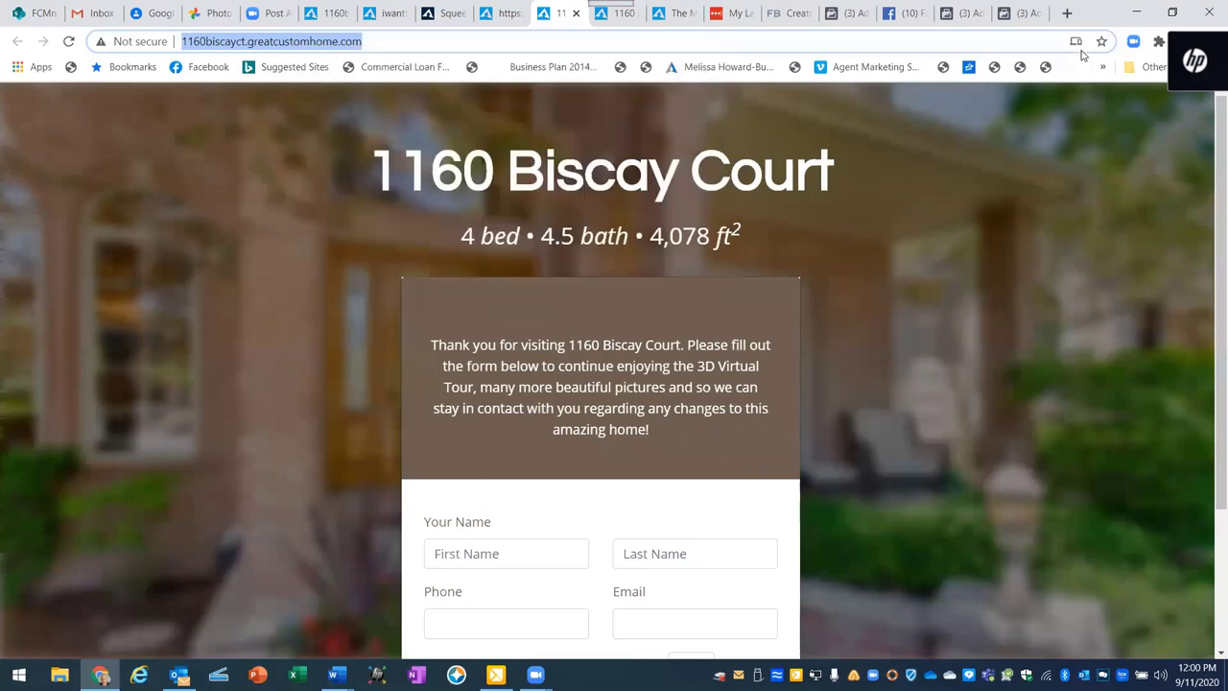
click(1012, 15)
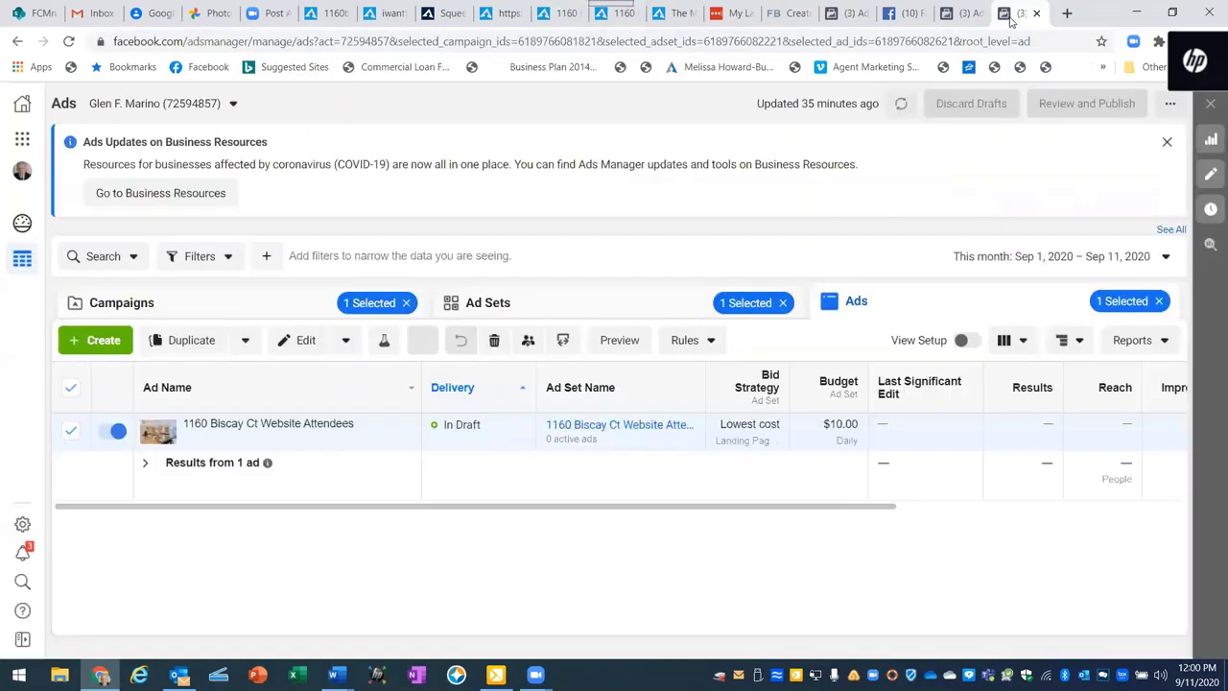
click(965, 14)
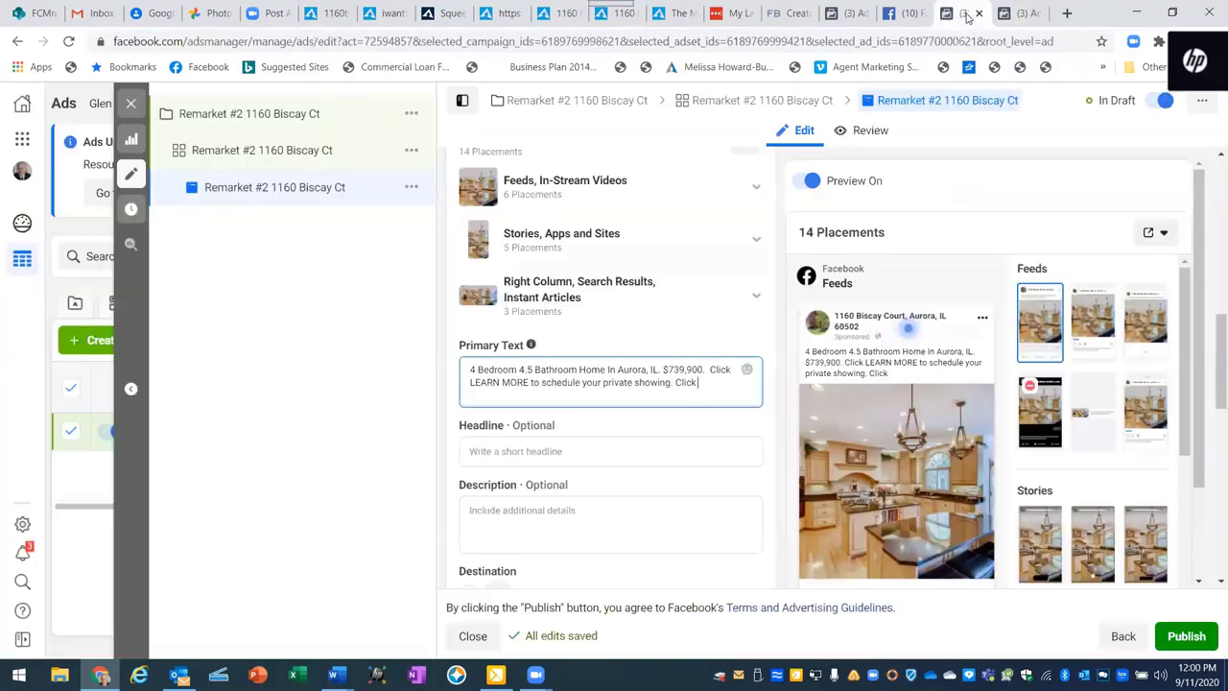
right_click(699, 382)
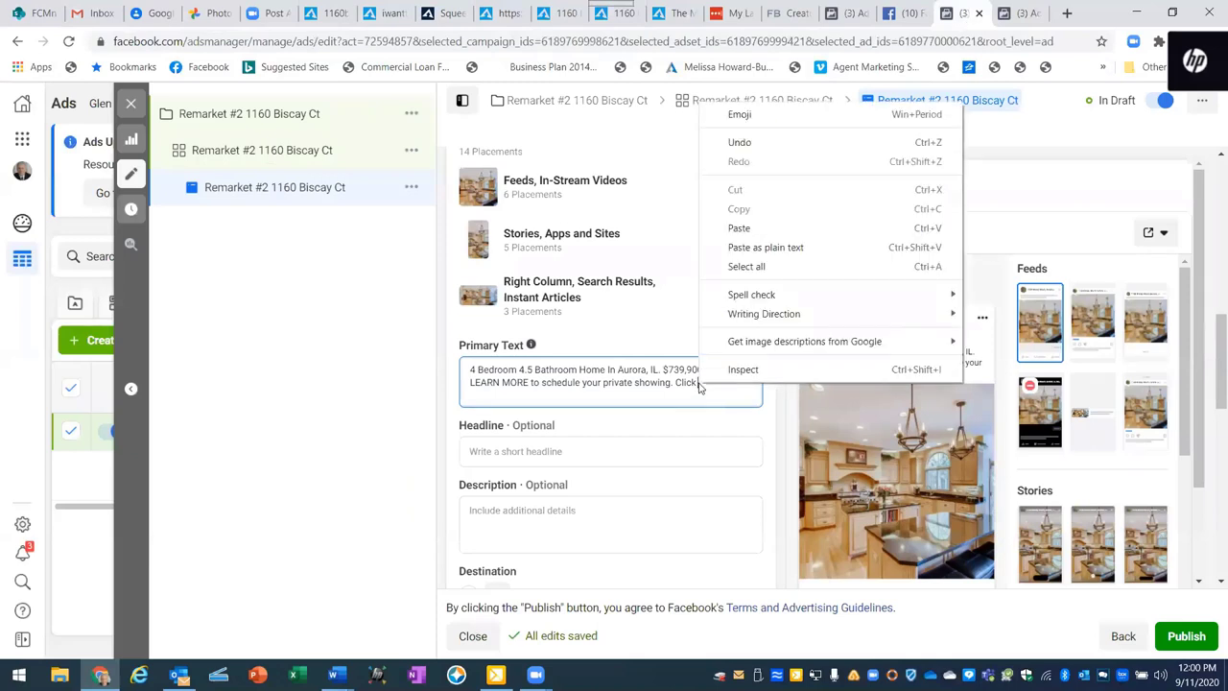
click(737, 230)
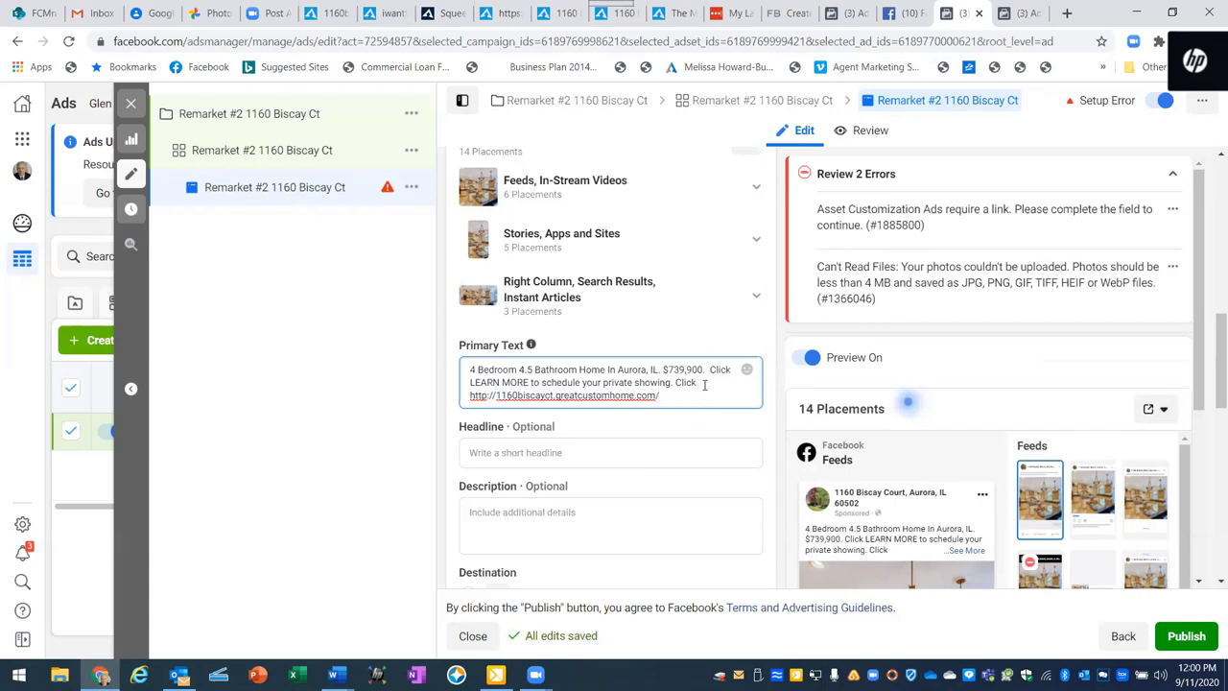
key(Delete)
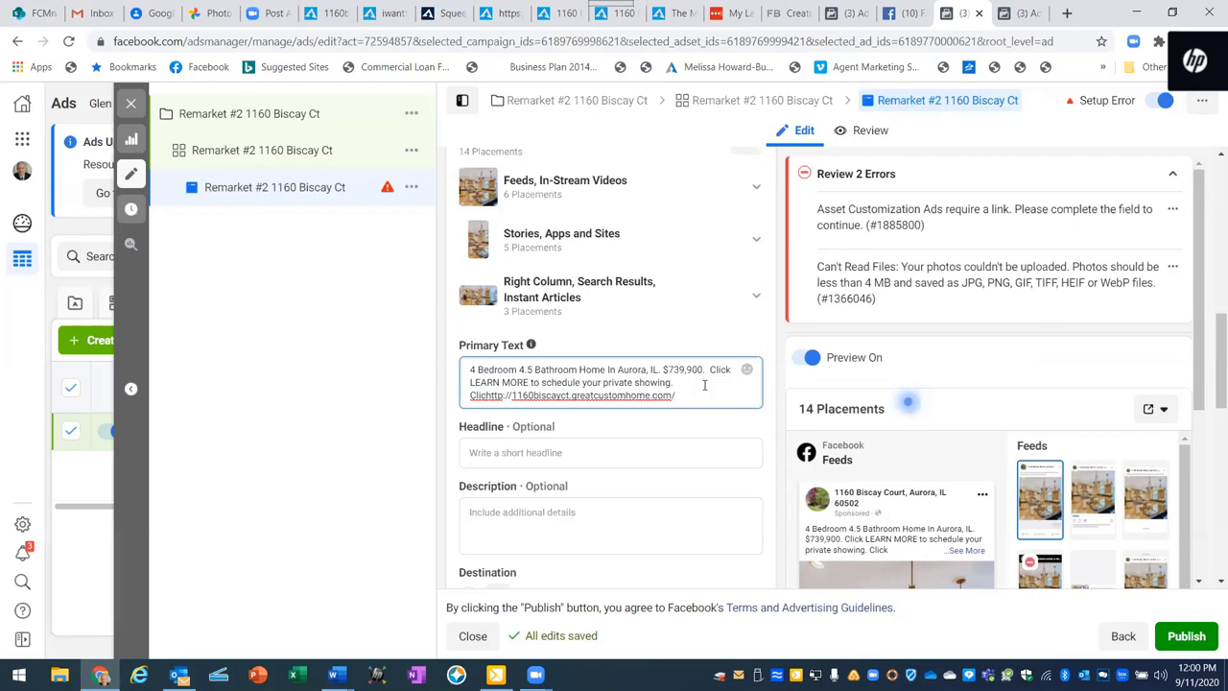
key(BackSpace)
key(BackSpace)
key(BackSpace)
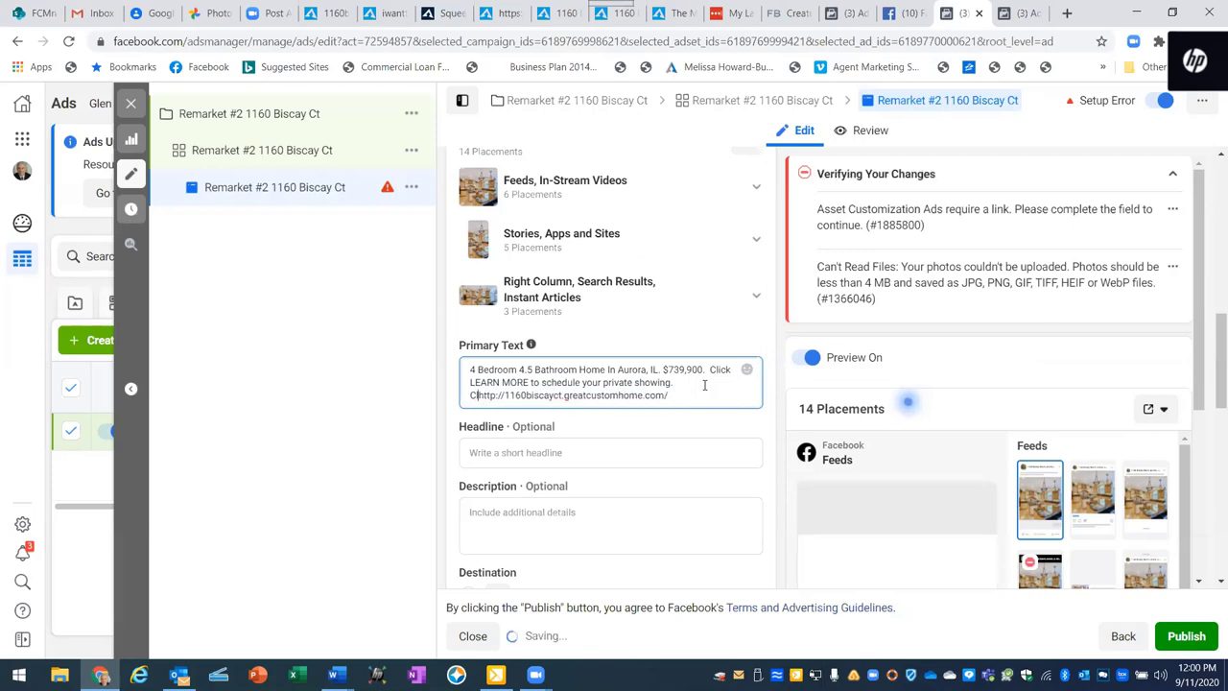
key(BackSpace)
key(BackSpace)
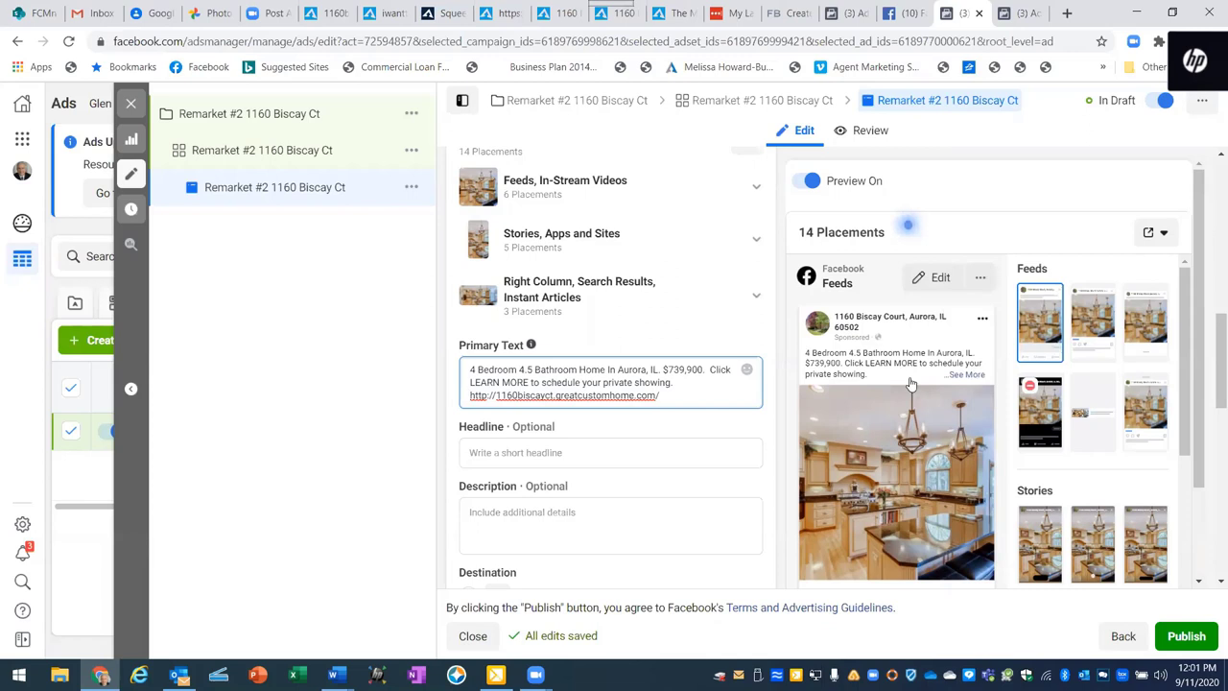
- Complete the sentence with 'to see all the beauty and features of this home.'
click(692, 387)
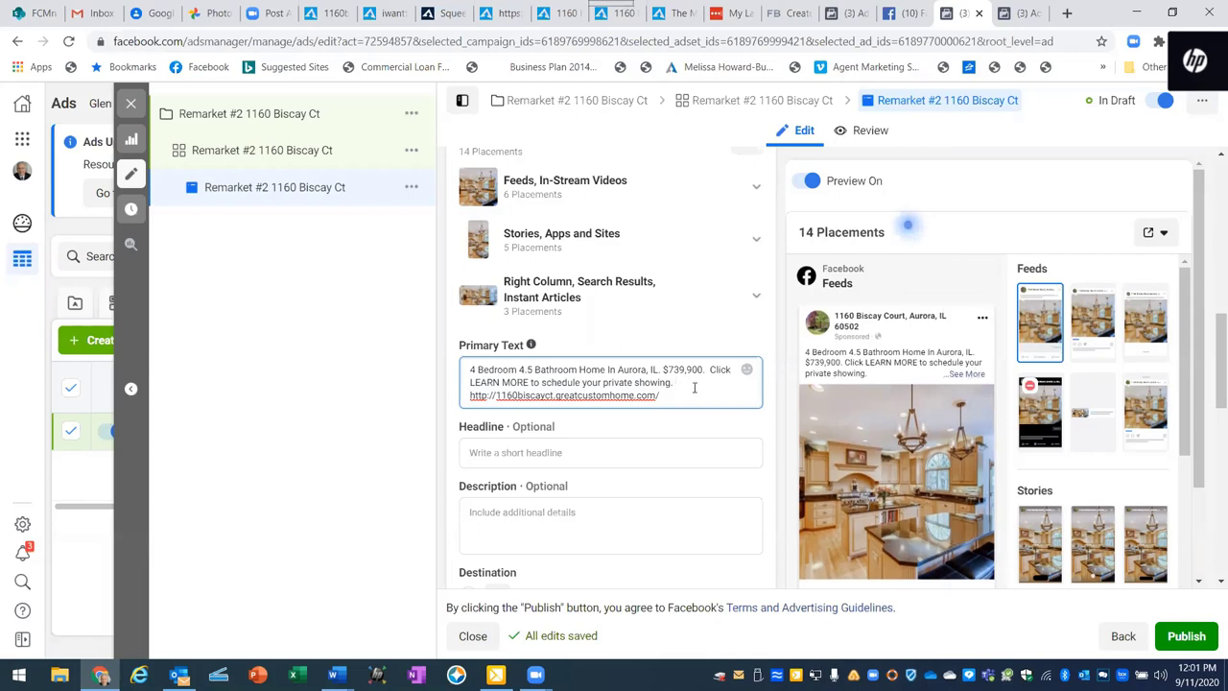
text(C)
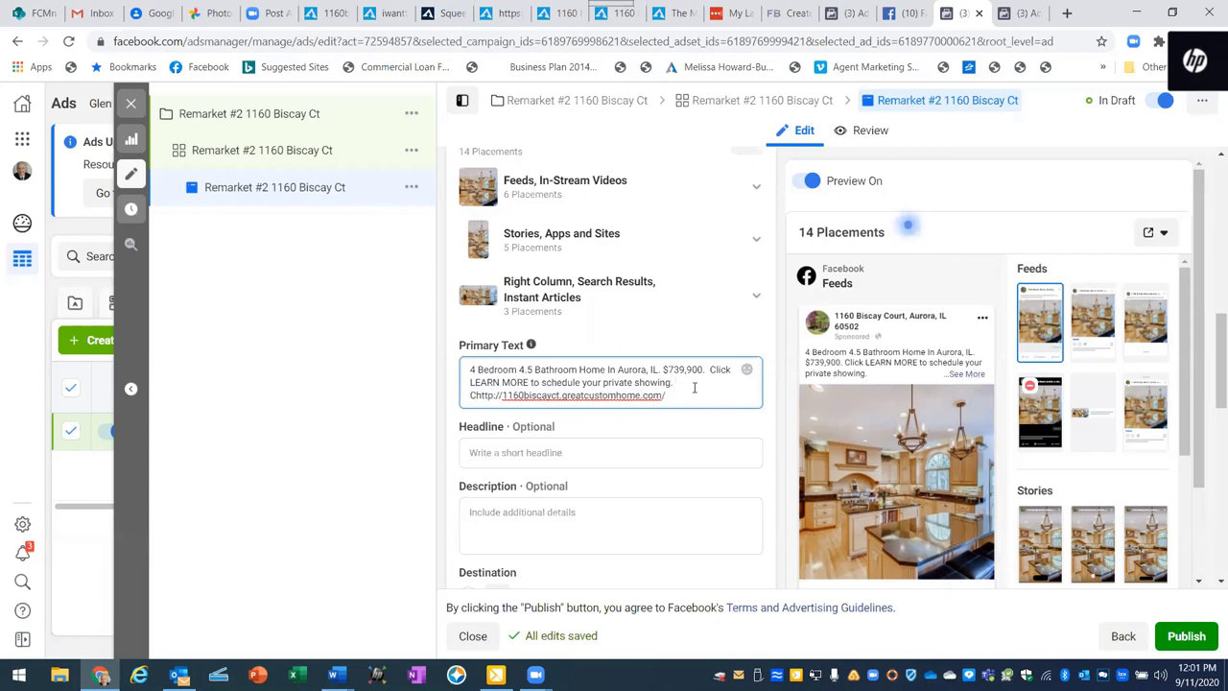
text(lick)
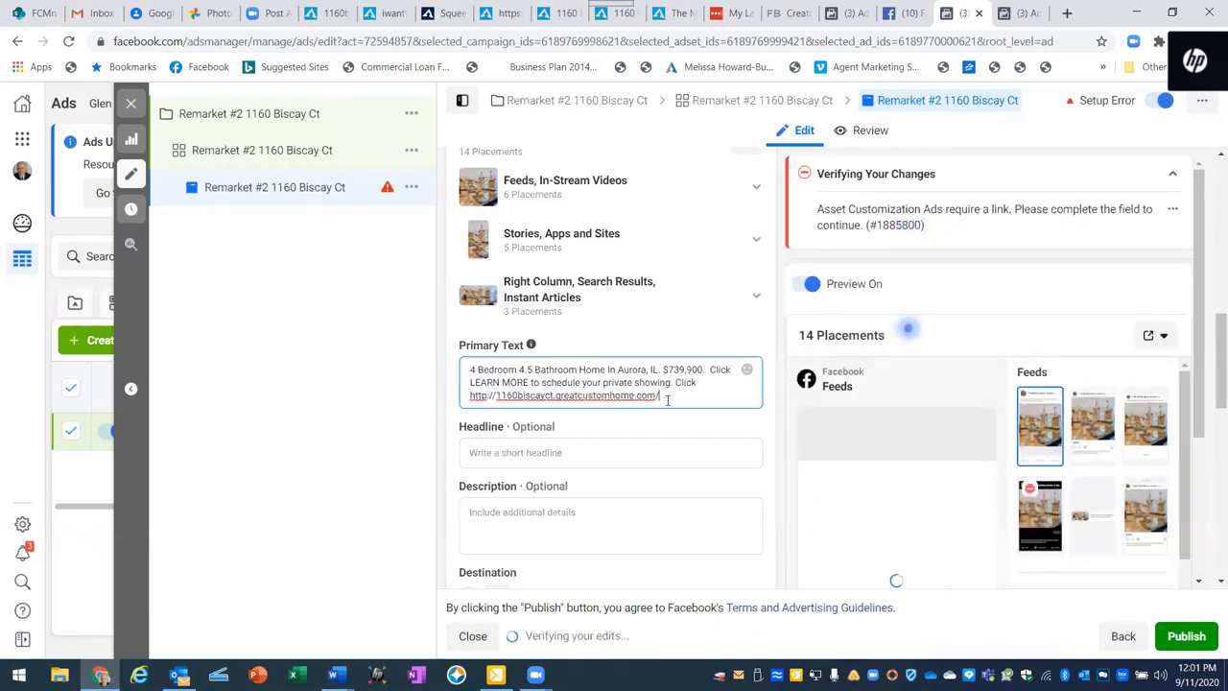
text(  to see a)
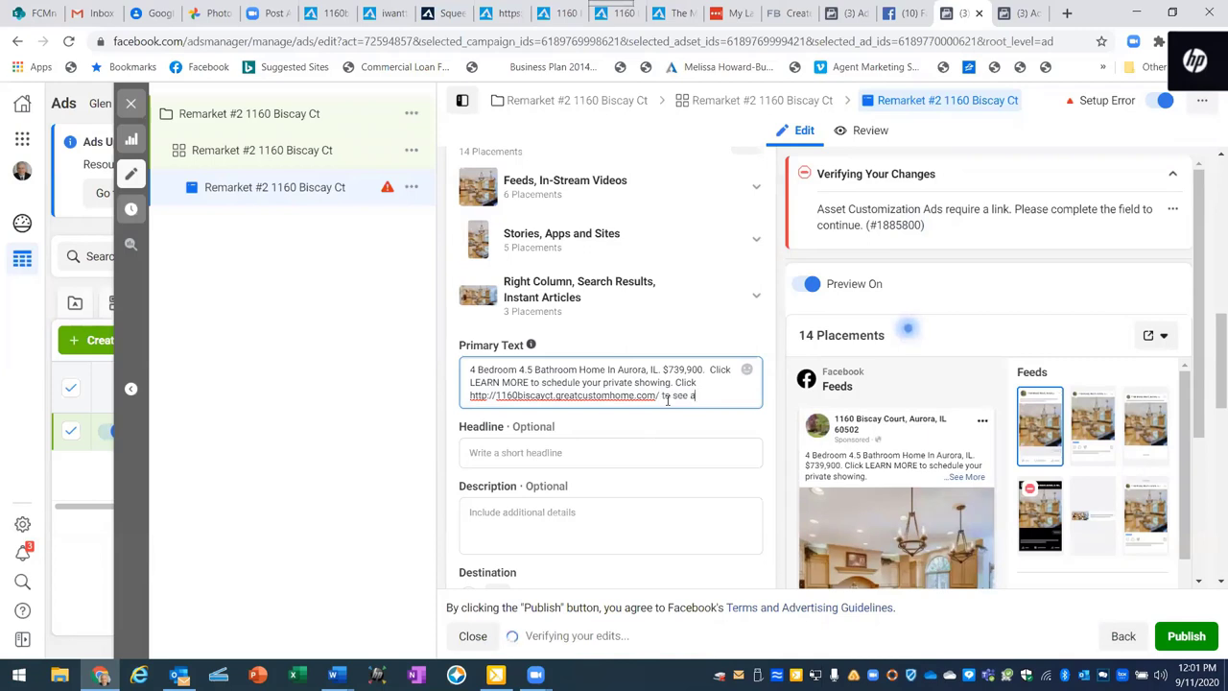
text(ll the beaury)
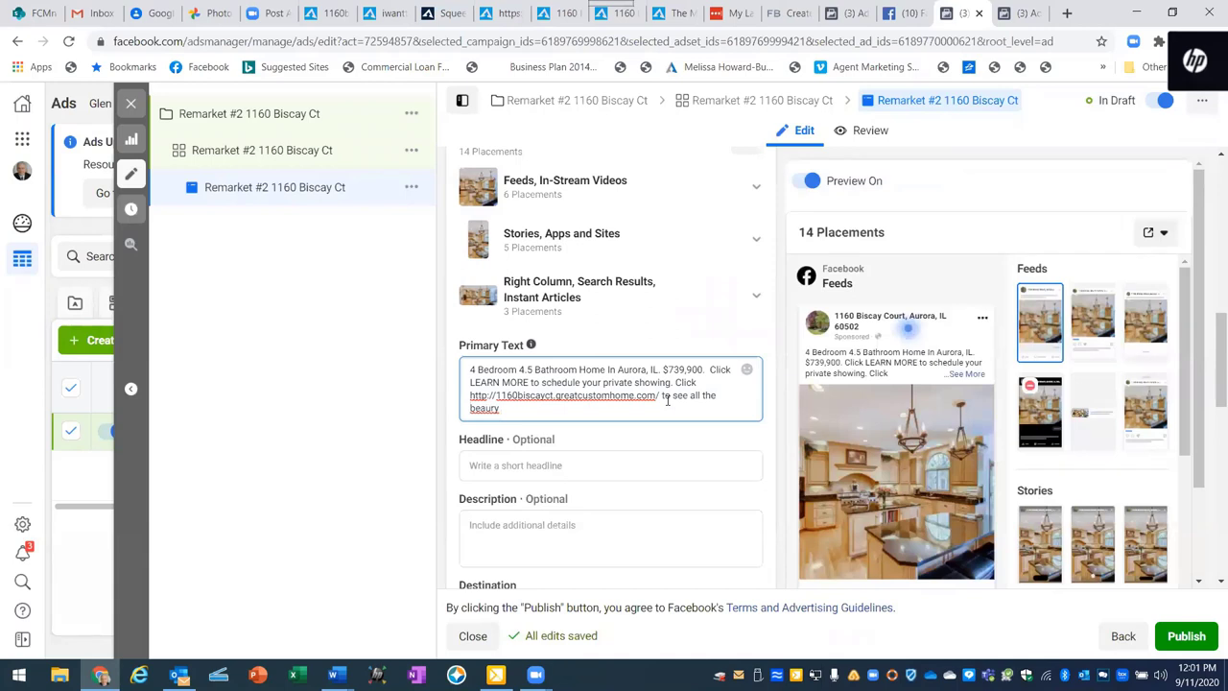
text(.)
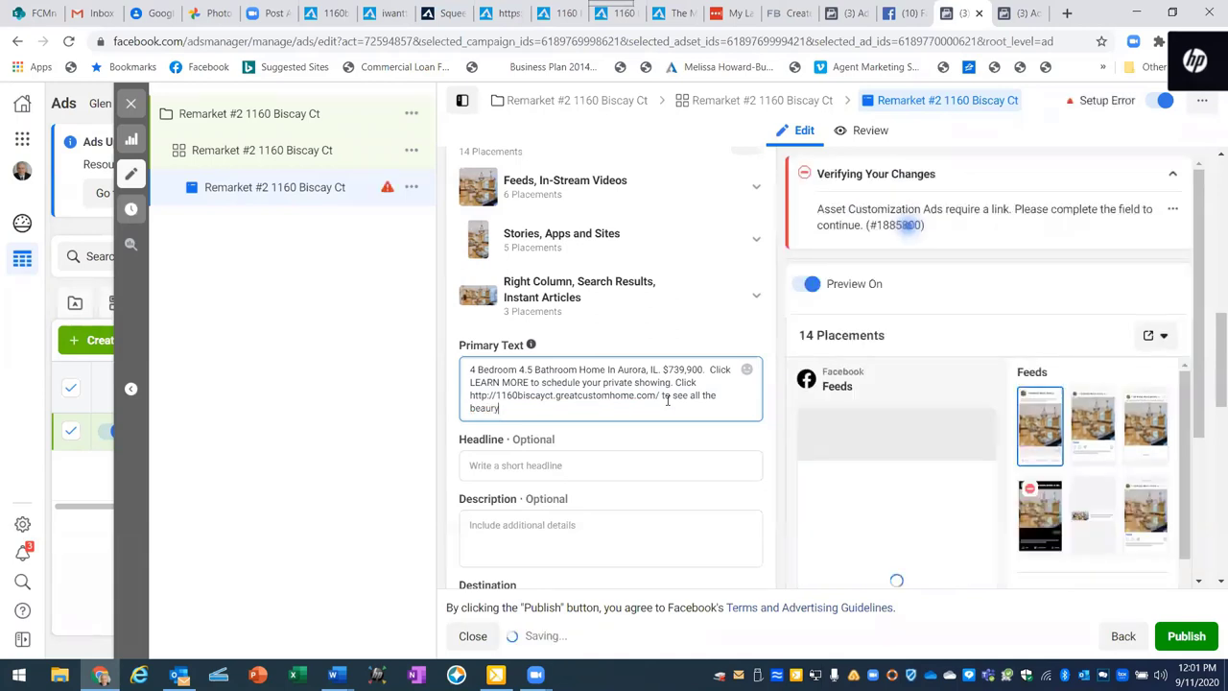
key(BackSpace)
key(BackSpace)
key(BackSpace)
key(BackSpace)
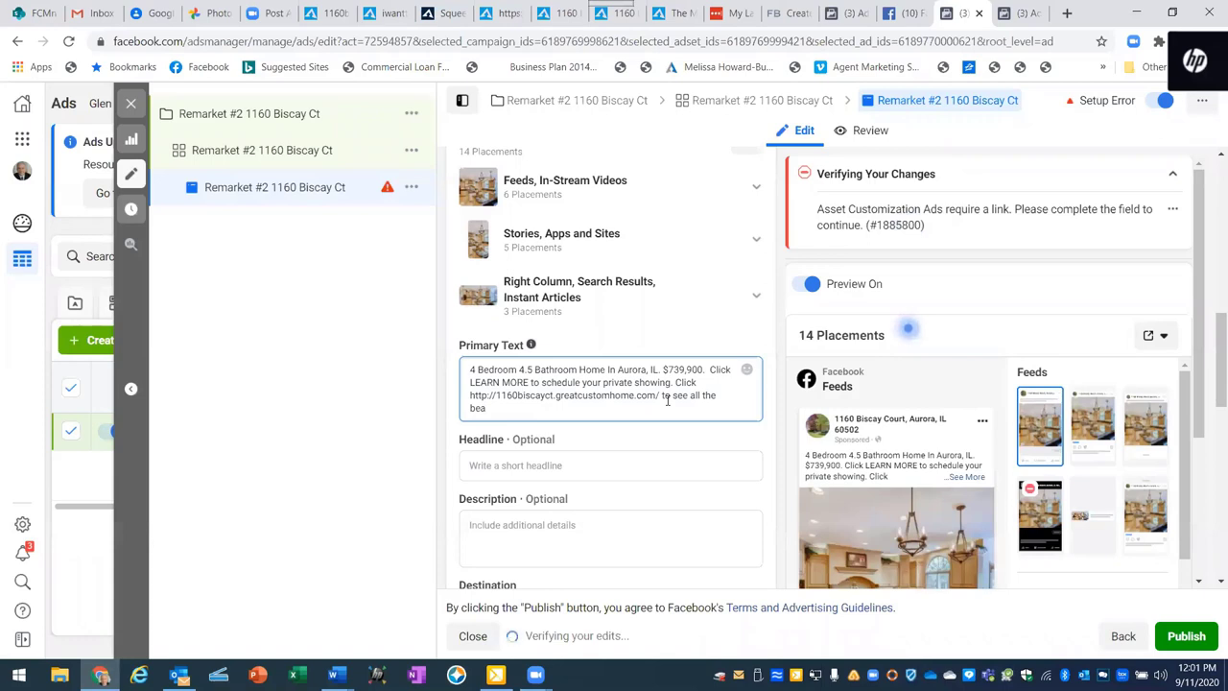
text(utyu and fea)
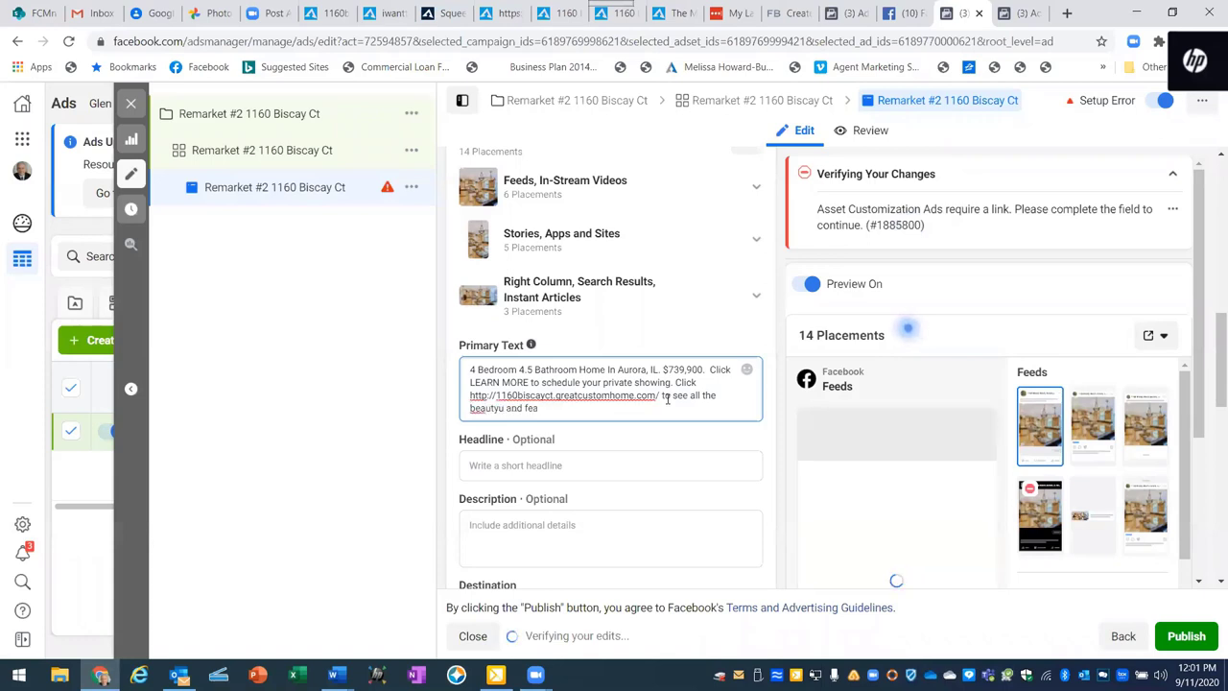
text(tures o)
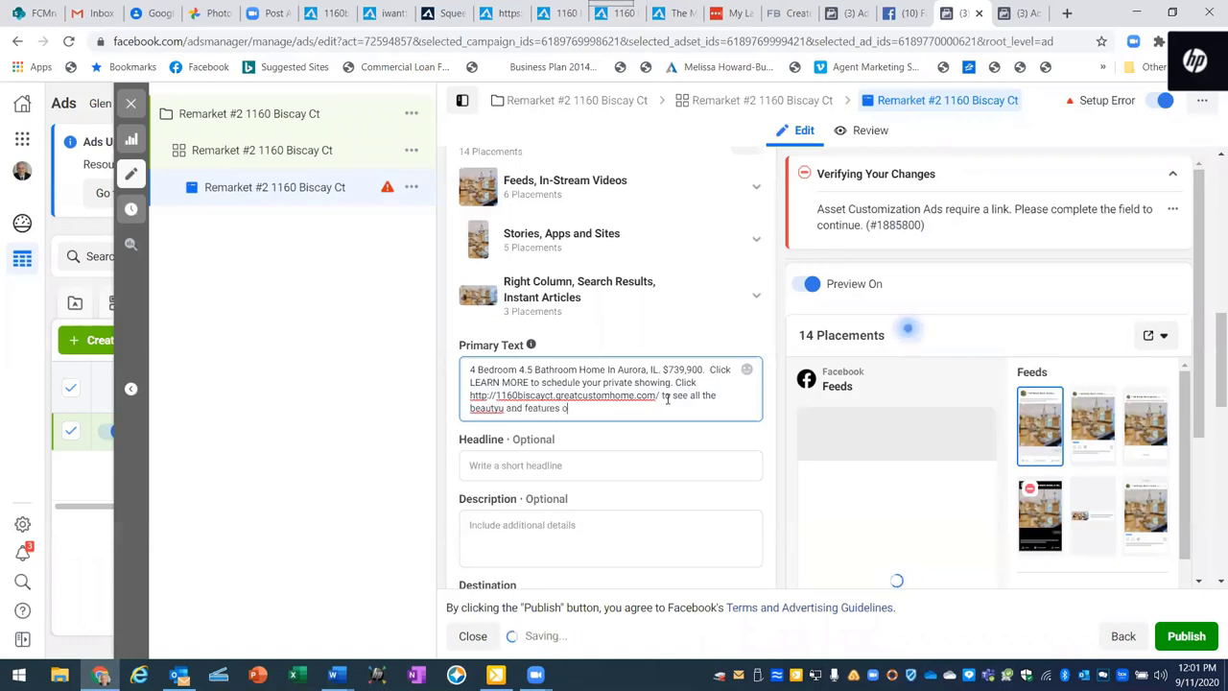
text(f this hom)
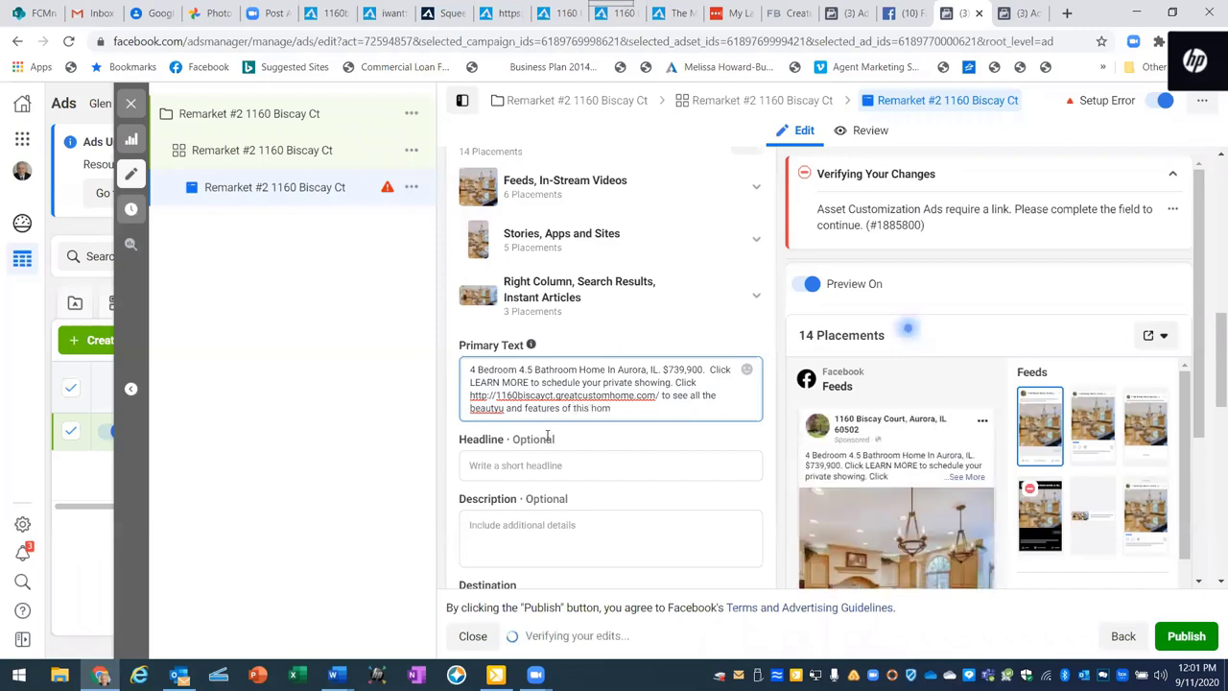
text(e.)
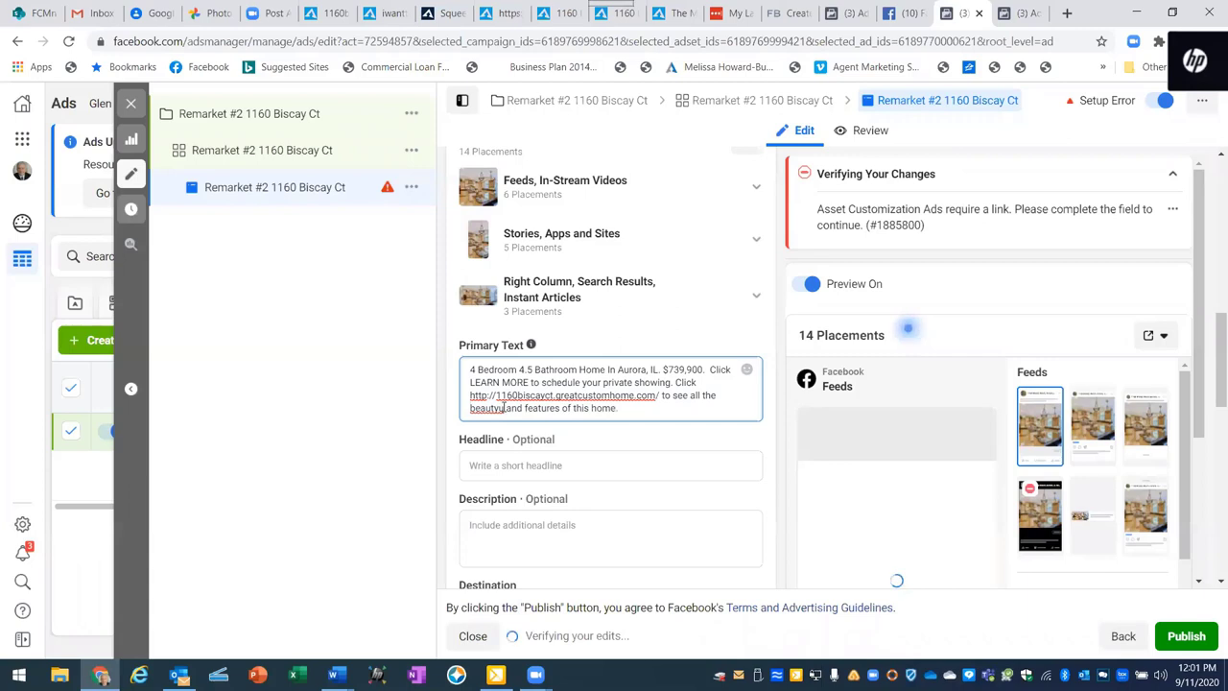
click(505, 408)
key(BackSpace)
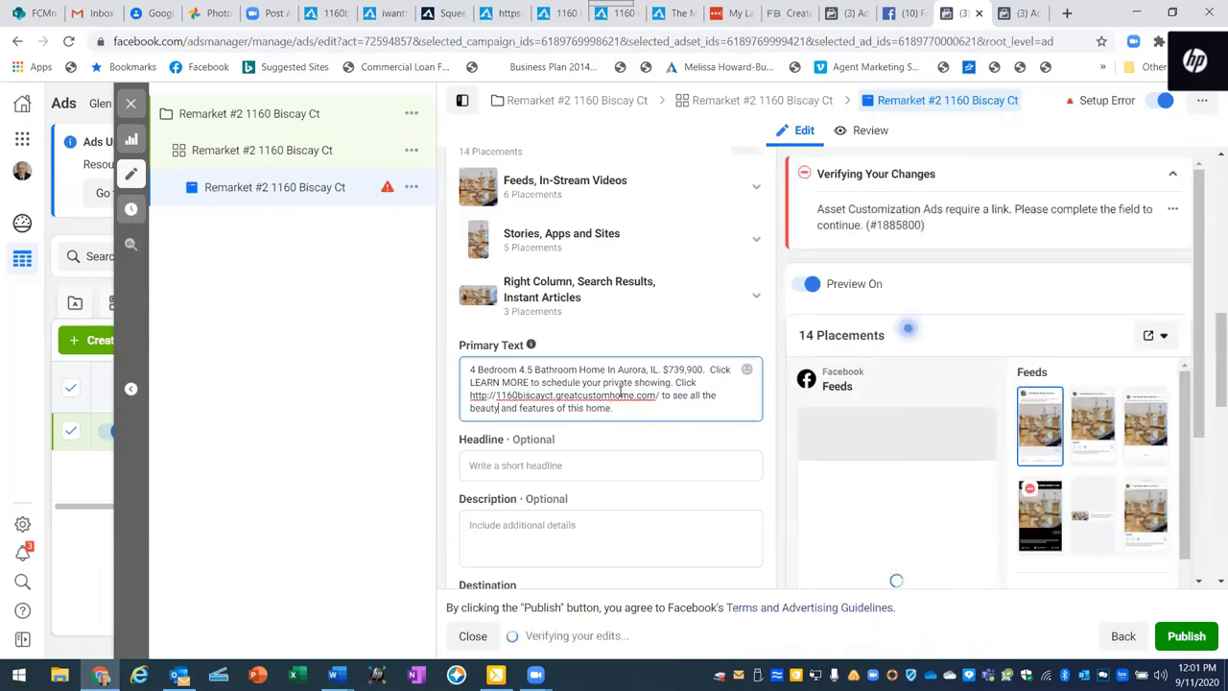
- Fill the Headline field with 'Click LEARN MORE To Schedule Your Private Showing!'
click(570, 463)
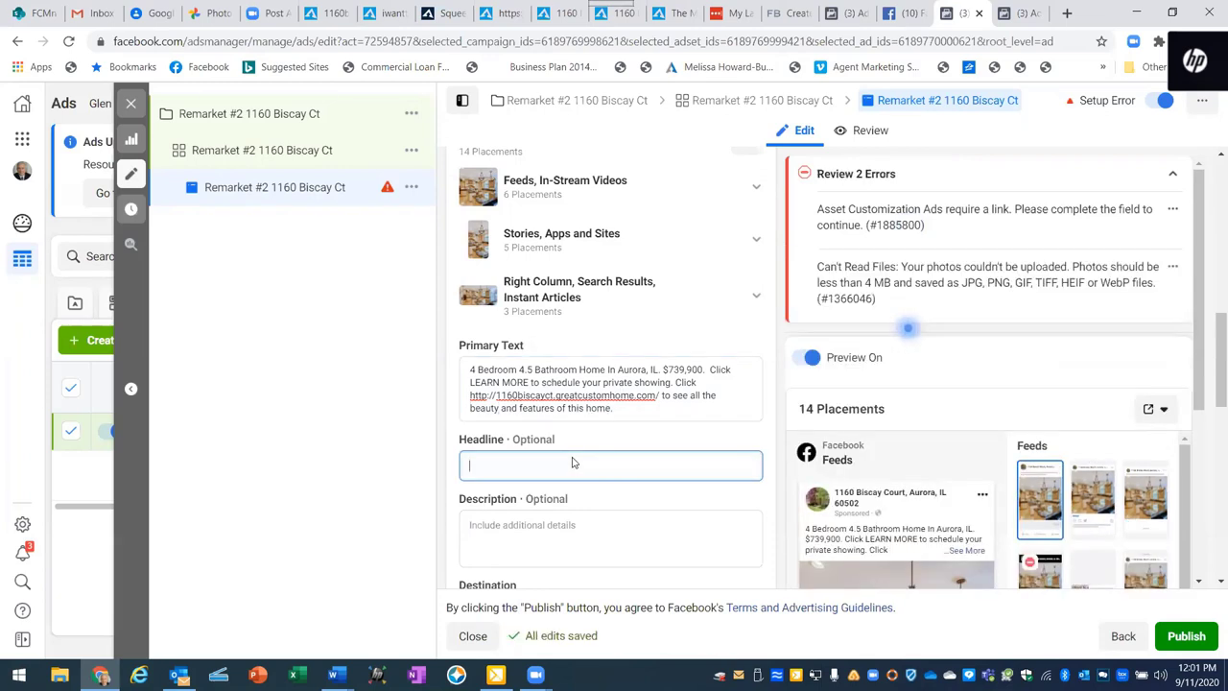
text(Click LEARN M)
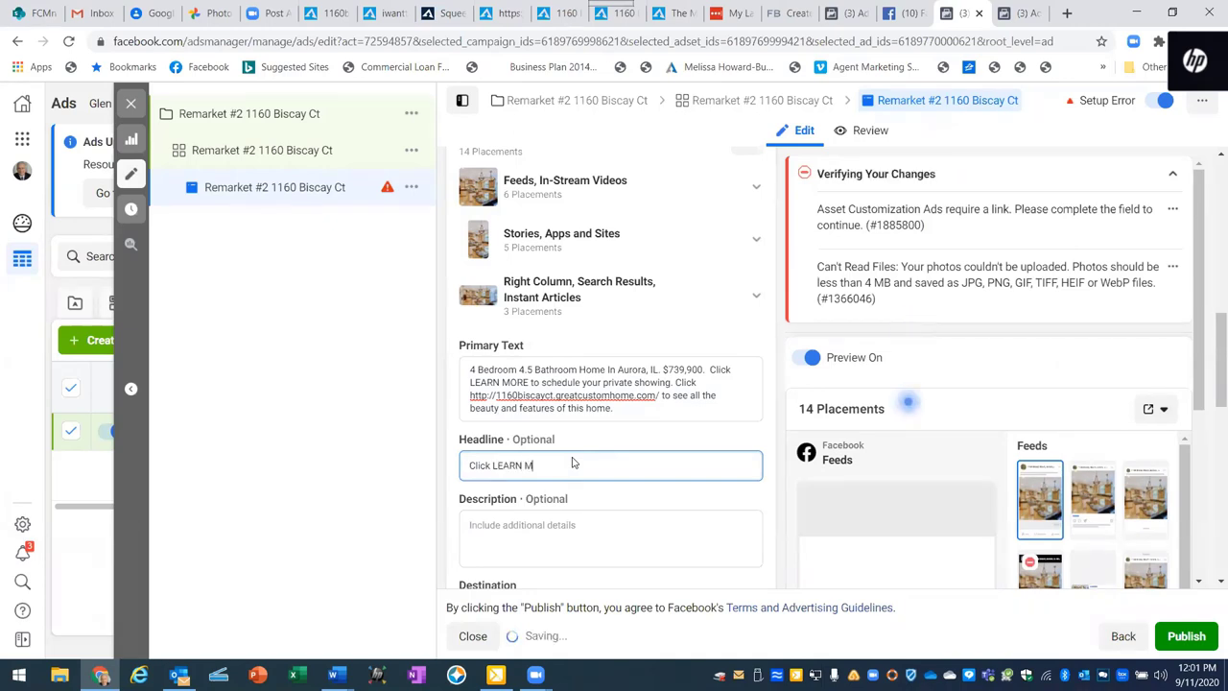
text(ORE)
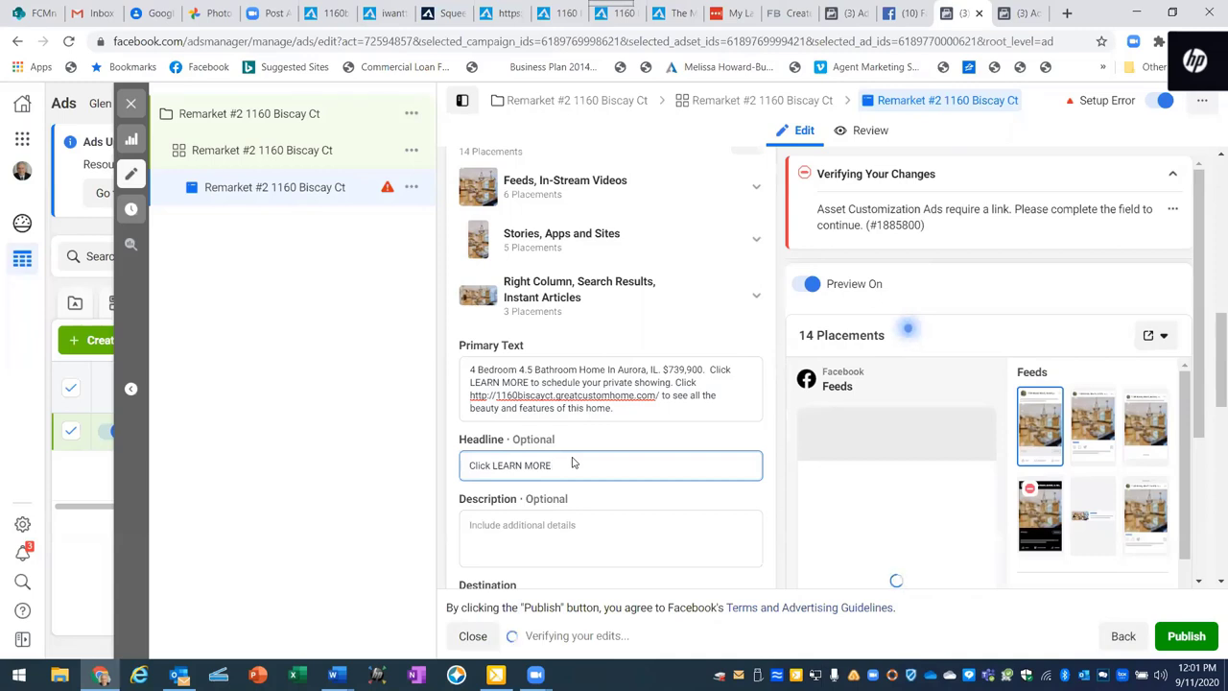
text( to see)
key(BackSpace)
key(BackSpace)
text(chedule)
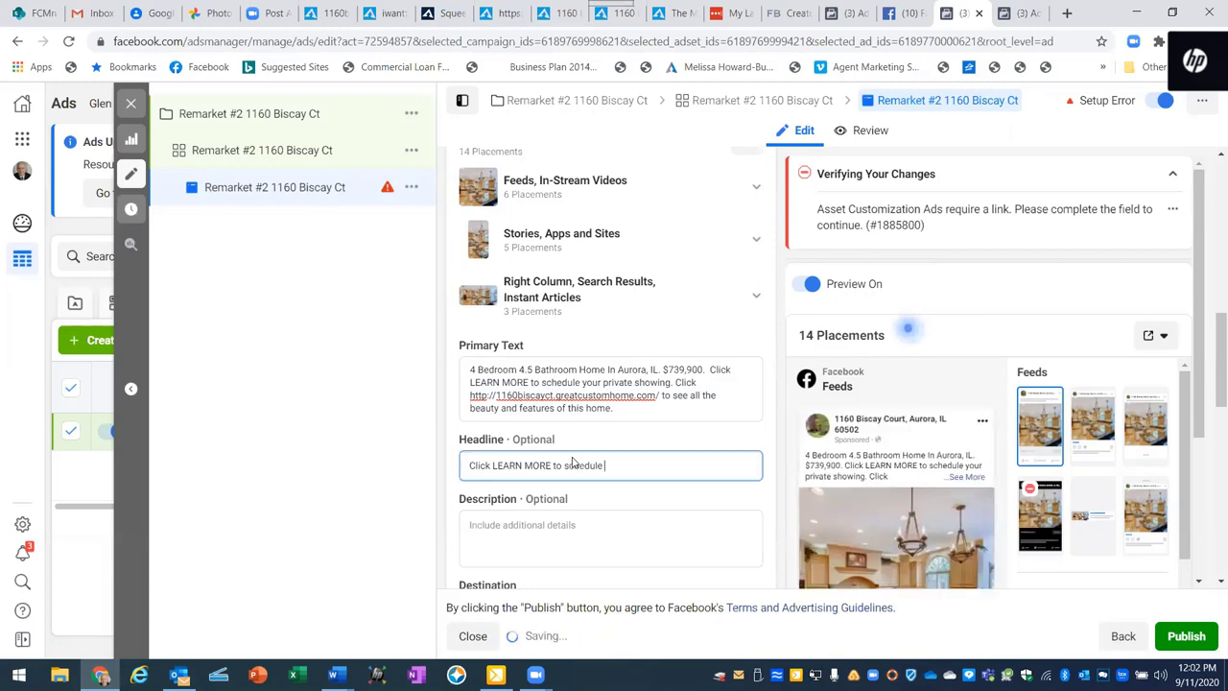
text( your)
text(showi)
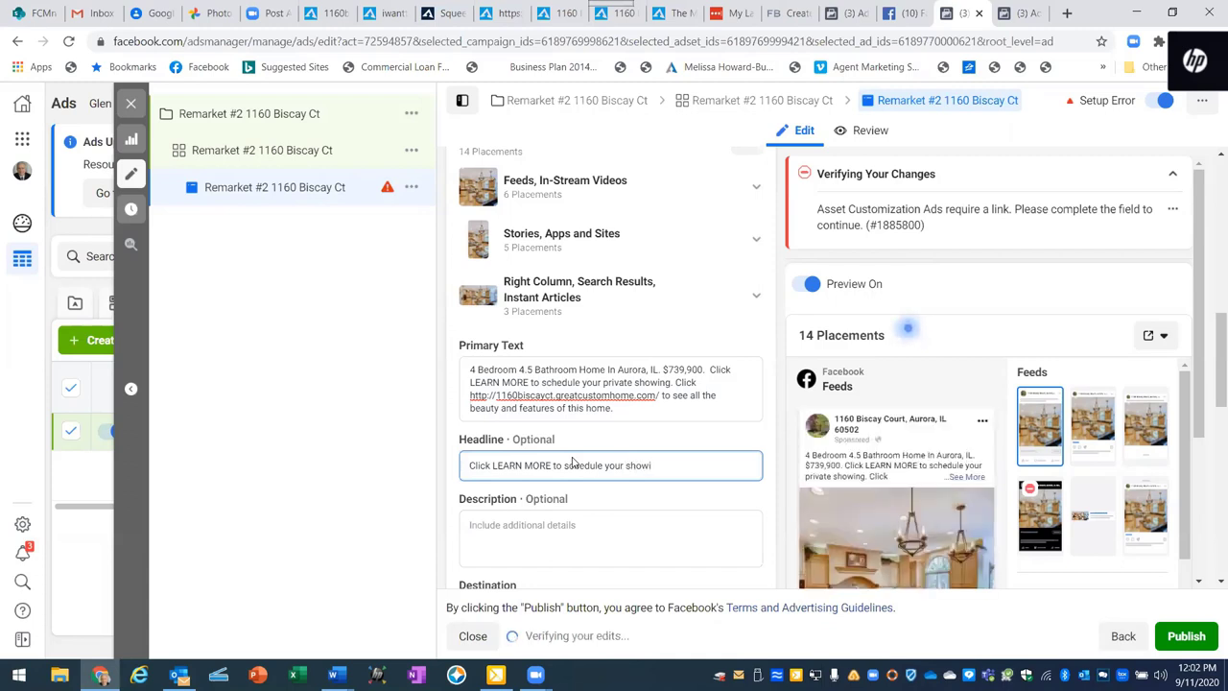
text(ng)
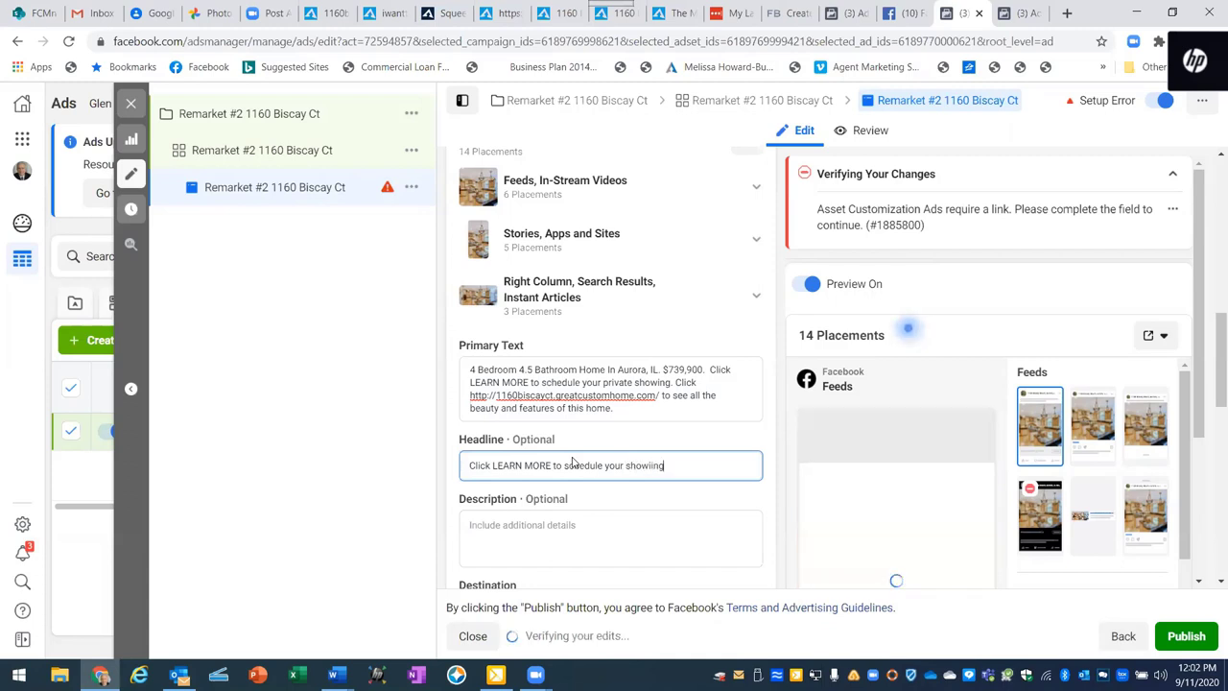
key(BackSpace)
key(BackSpace)
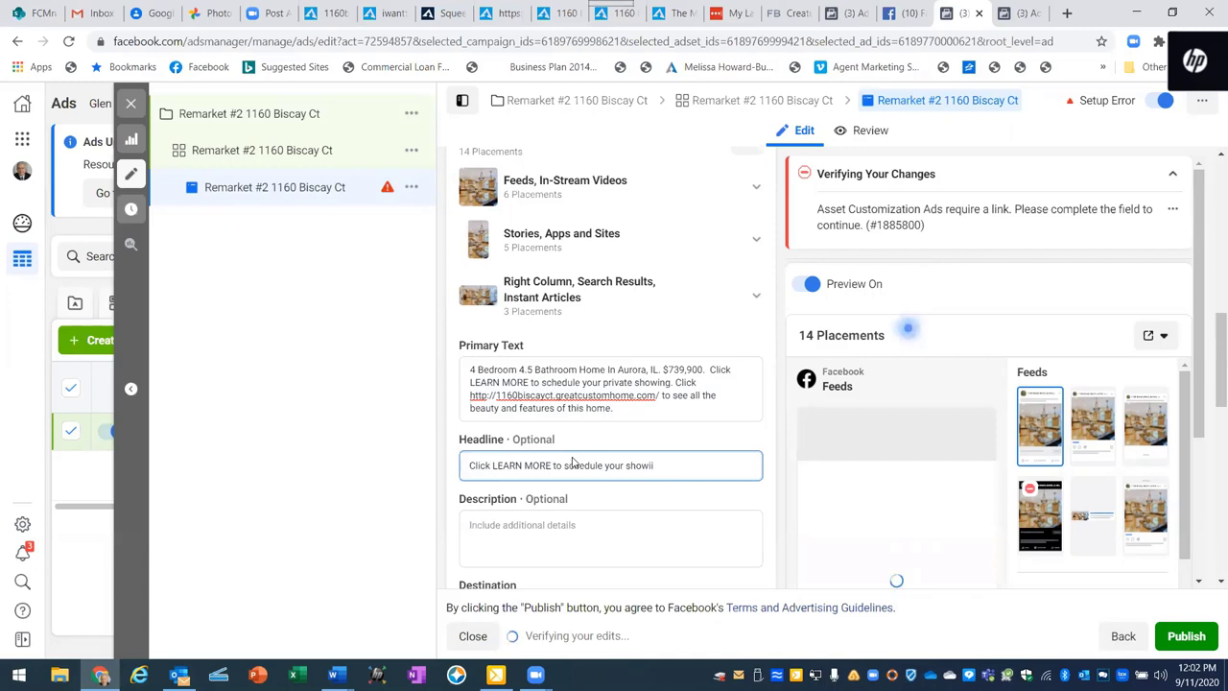
key(BackSpace)
key(BackSpace)
key(BackSpace)
key(BackSpace)
key(BackSpace)
key(BackSpace)
key(BackSpace)
key(BackSpace)
key(BackSpace)
key(BackSpace)
key(BackSpace)
key(BackSpace)
key(BackSpace)
key(BackSpace)
key(BackSpace)
key(BackSpace)
key(BackSpace)
key(BackSpace)
key(BackSpace)
key(BackSpace)
key(BackSpace)
key(BackSpace)
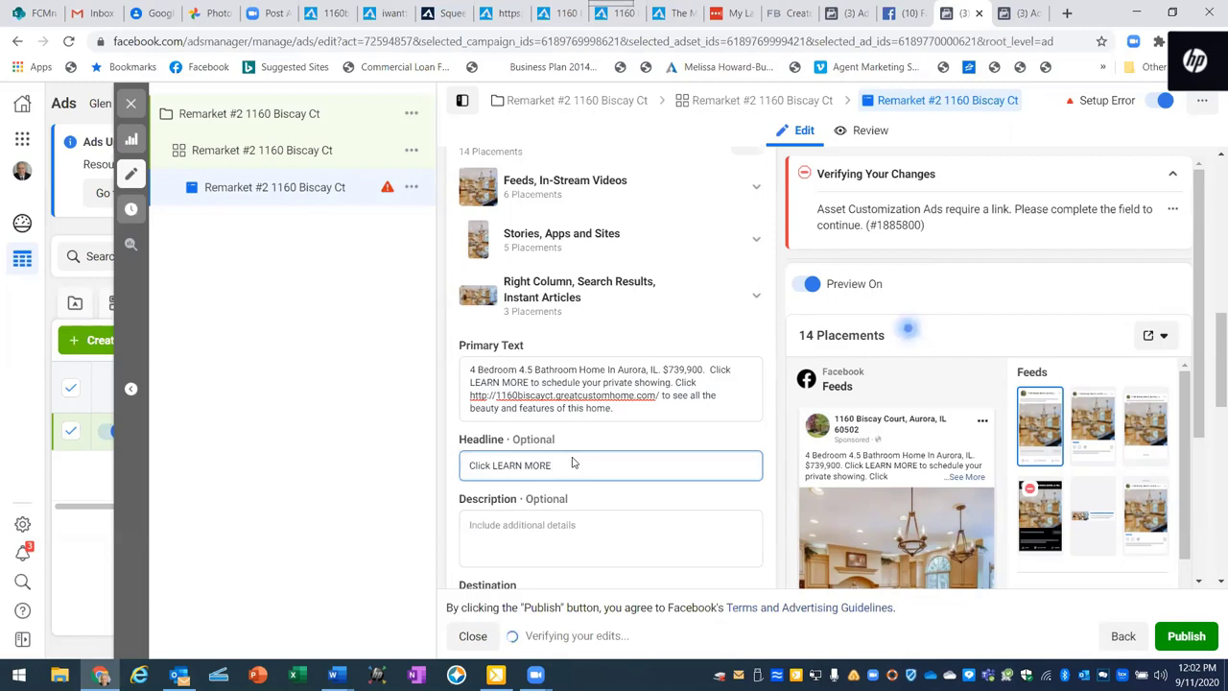
text(To S)
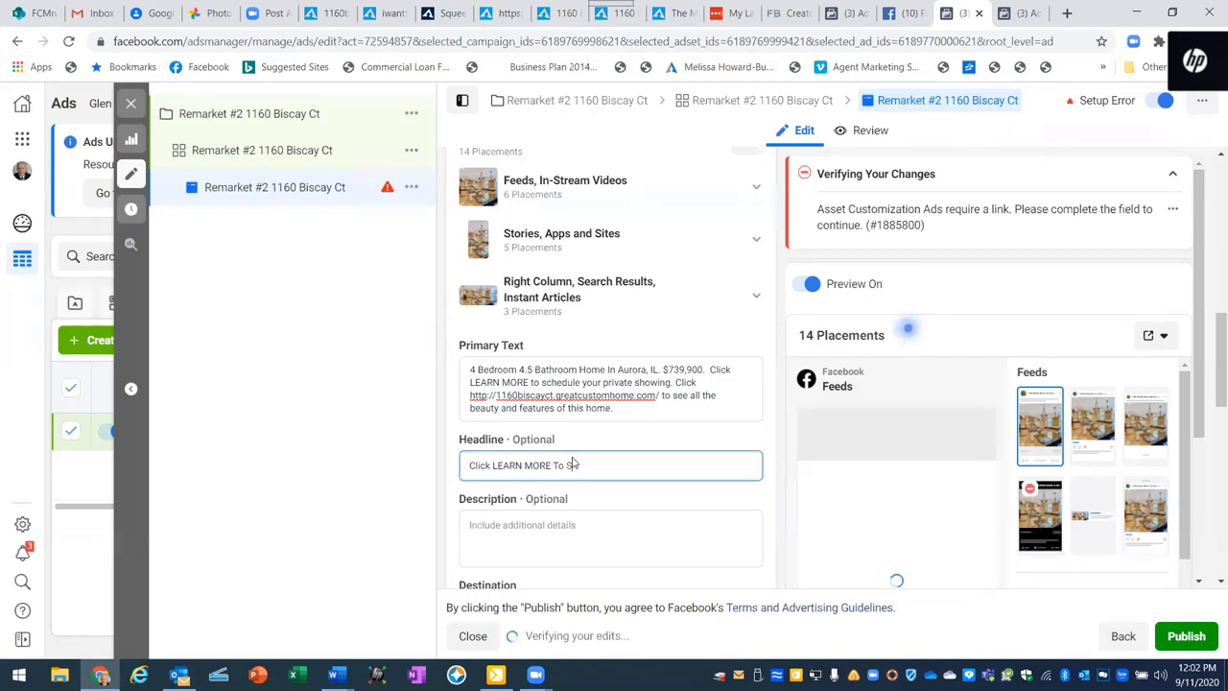
text(chedule Your )
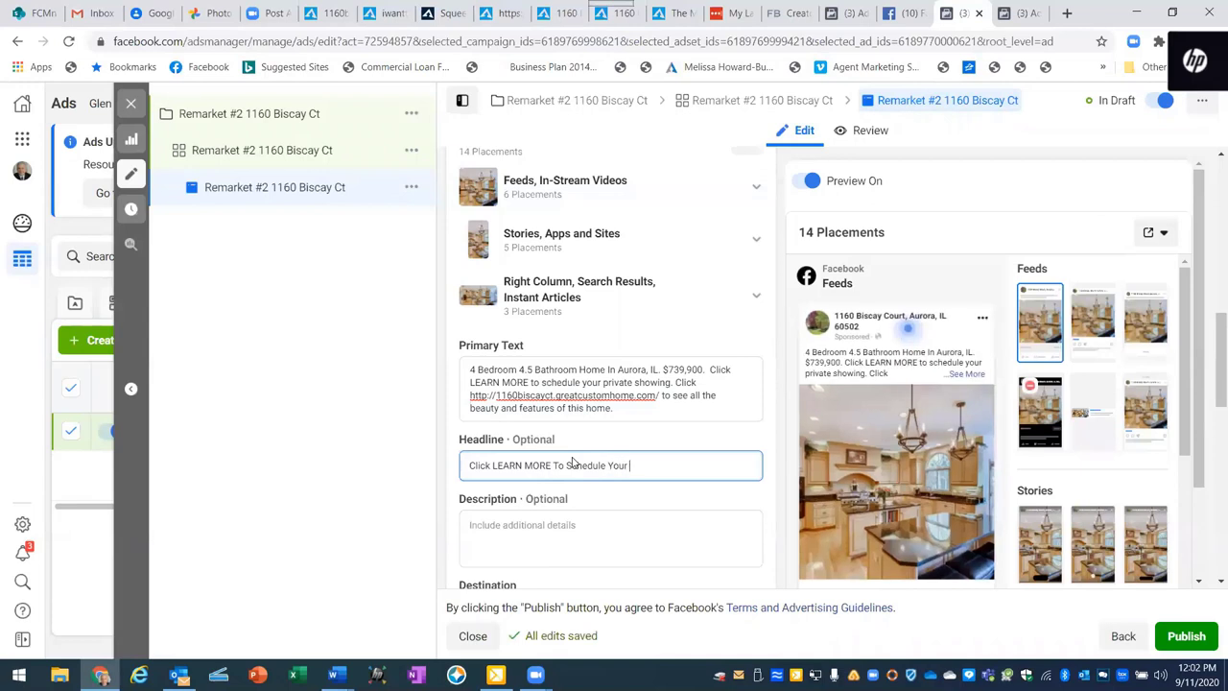
text(Private Showing!)
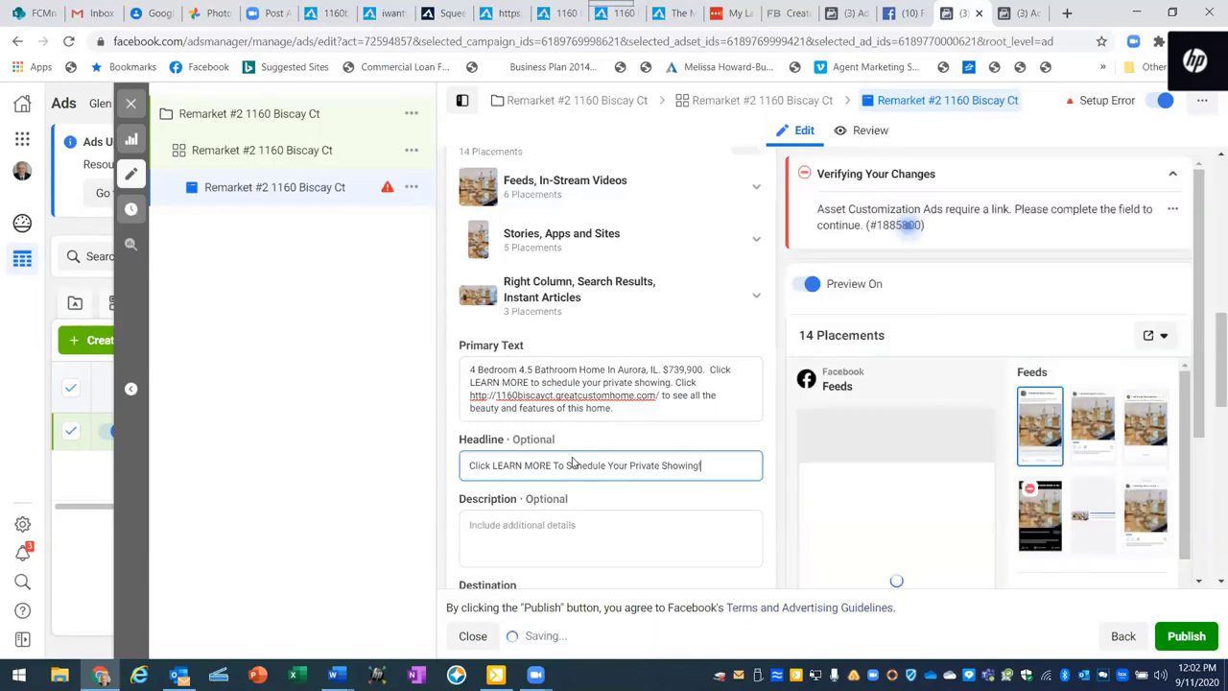
scroll(549, 552, down, 2)
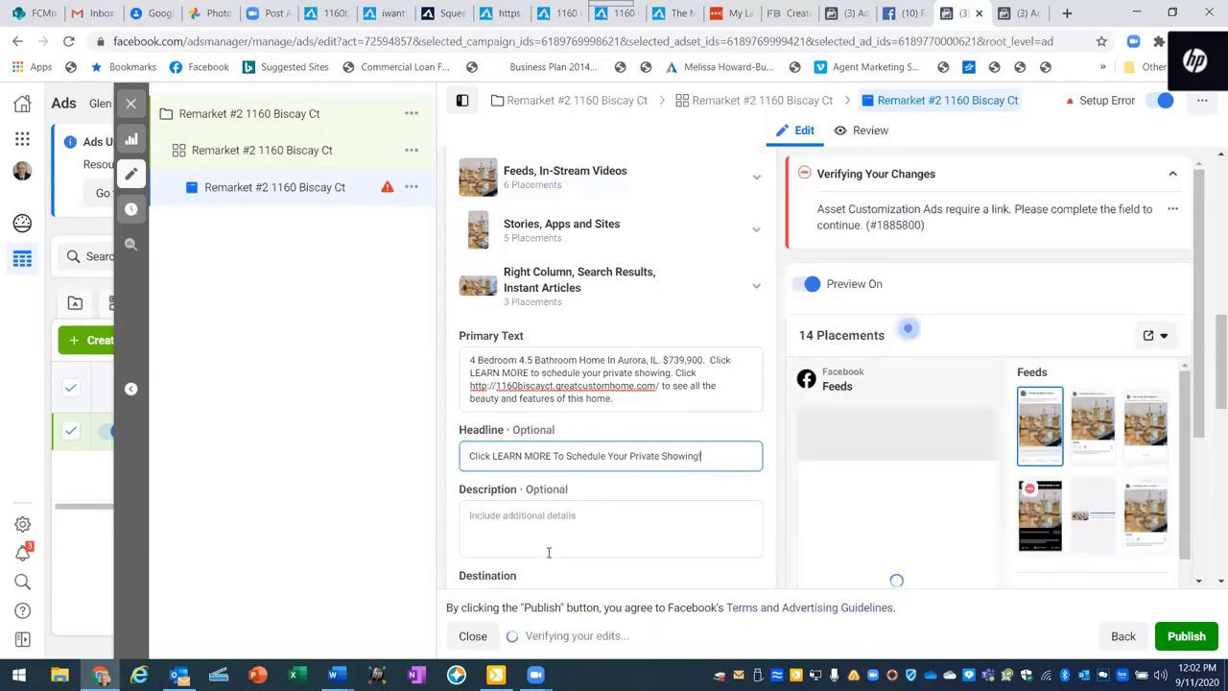
scroll(528, 411, down, 2)
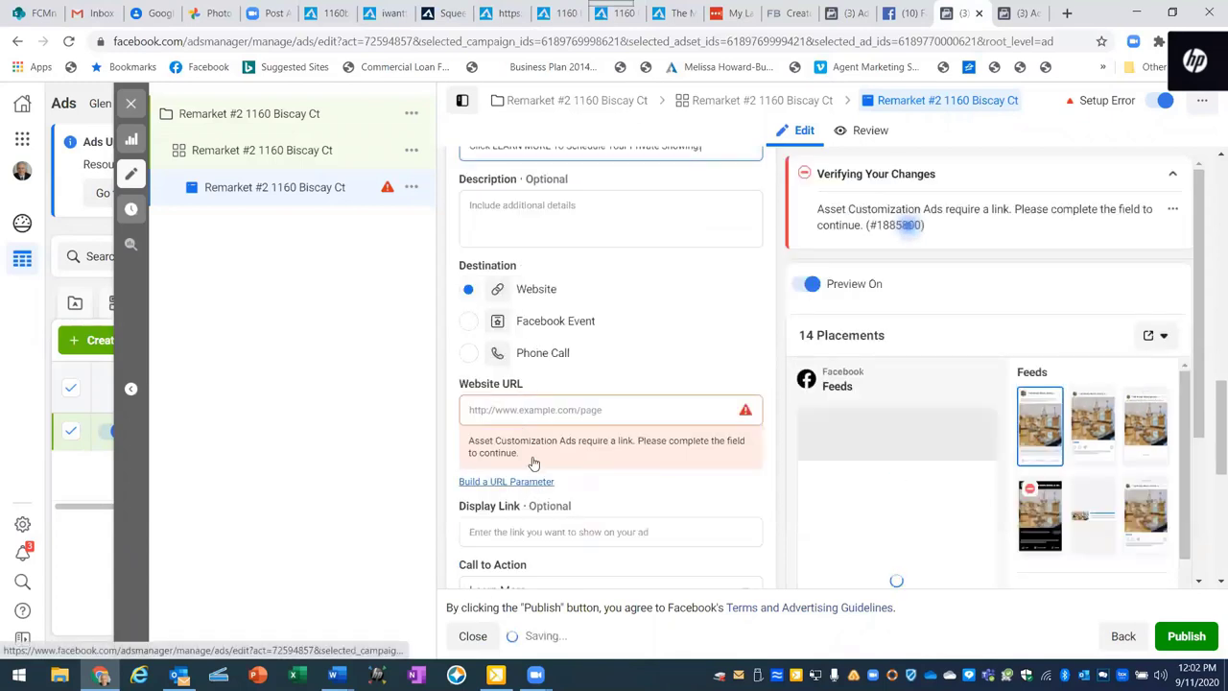
click(475, 409)
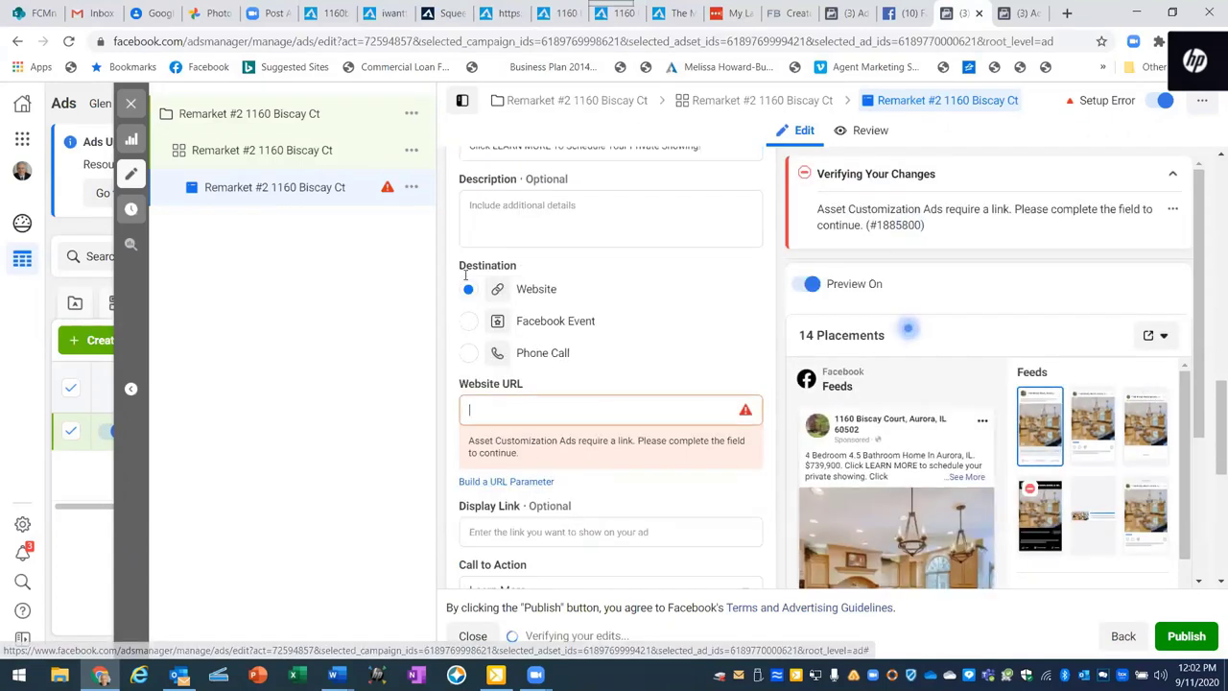
click(307, 17)
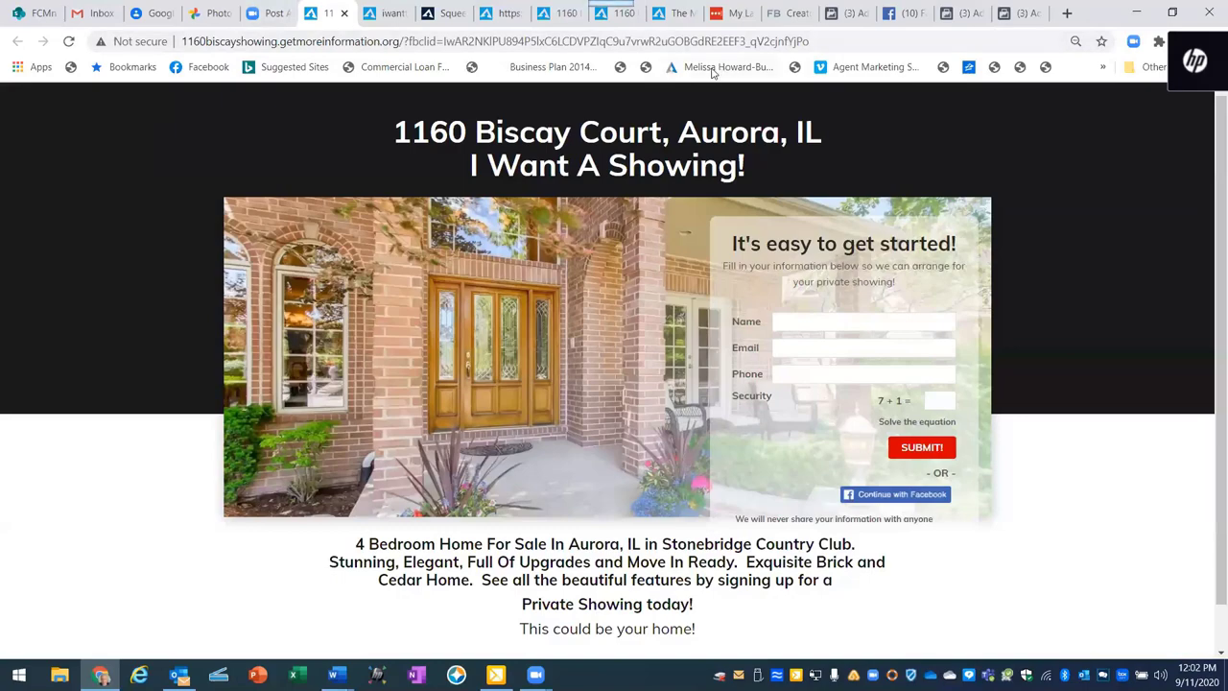
click(398, 17)
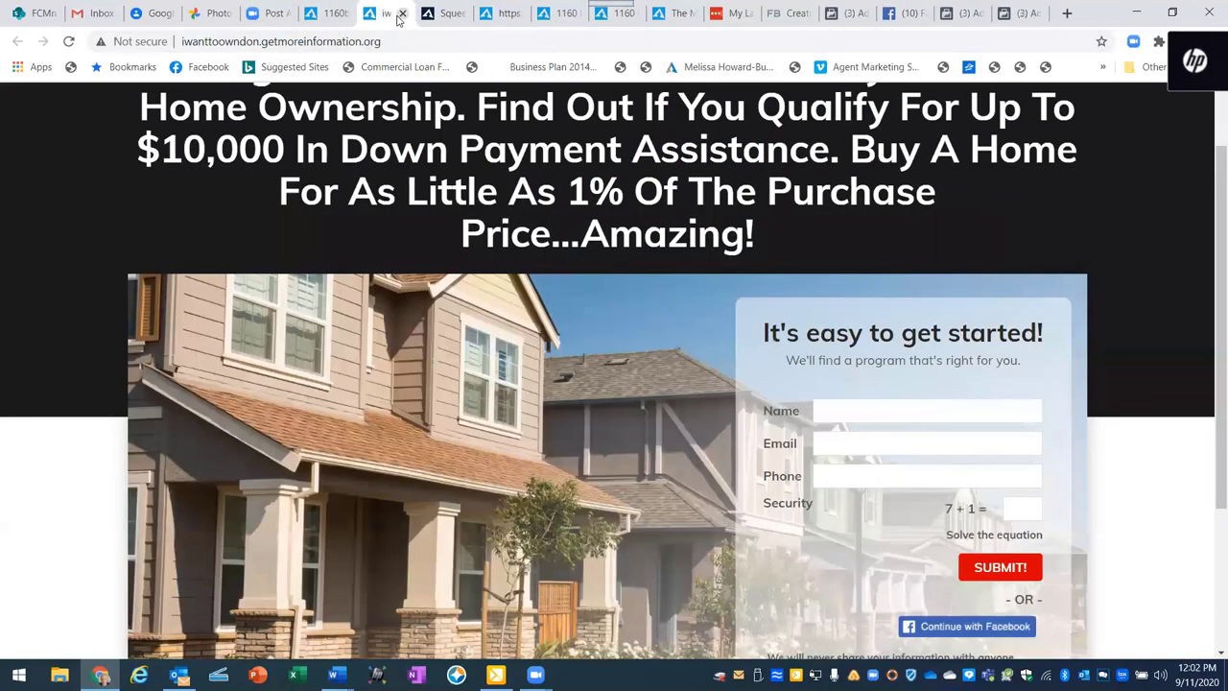
click(443, 16)
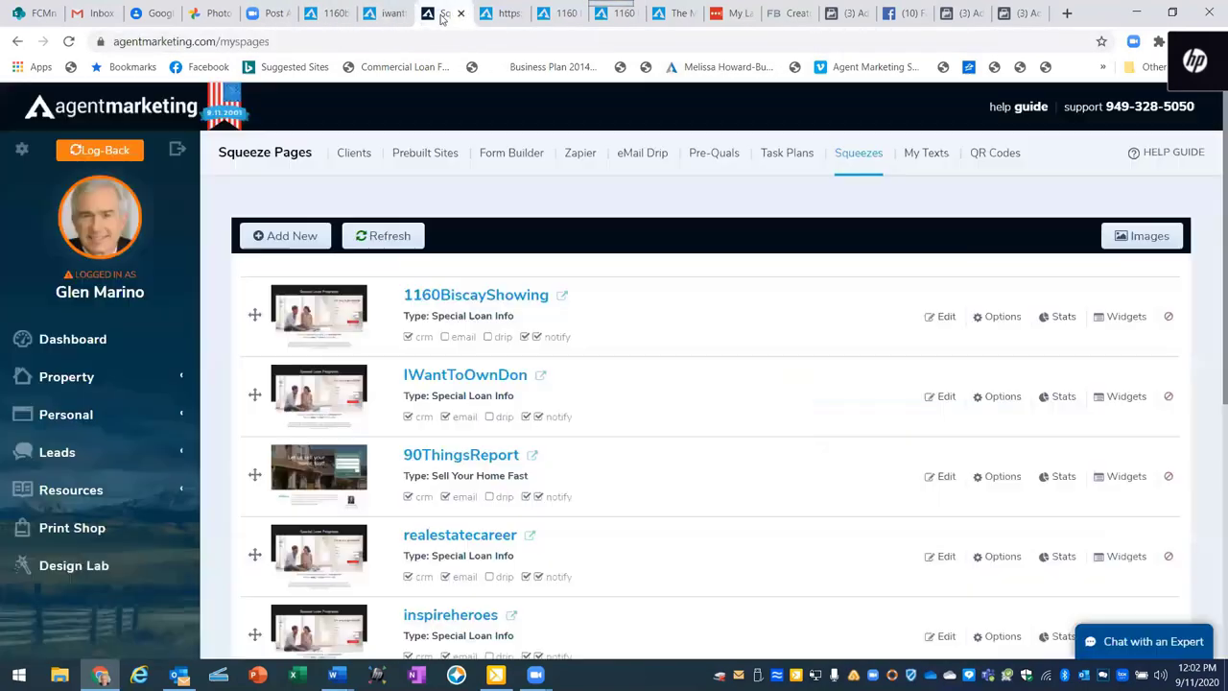
click(462, 301)
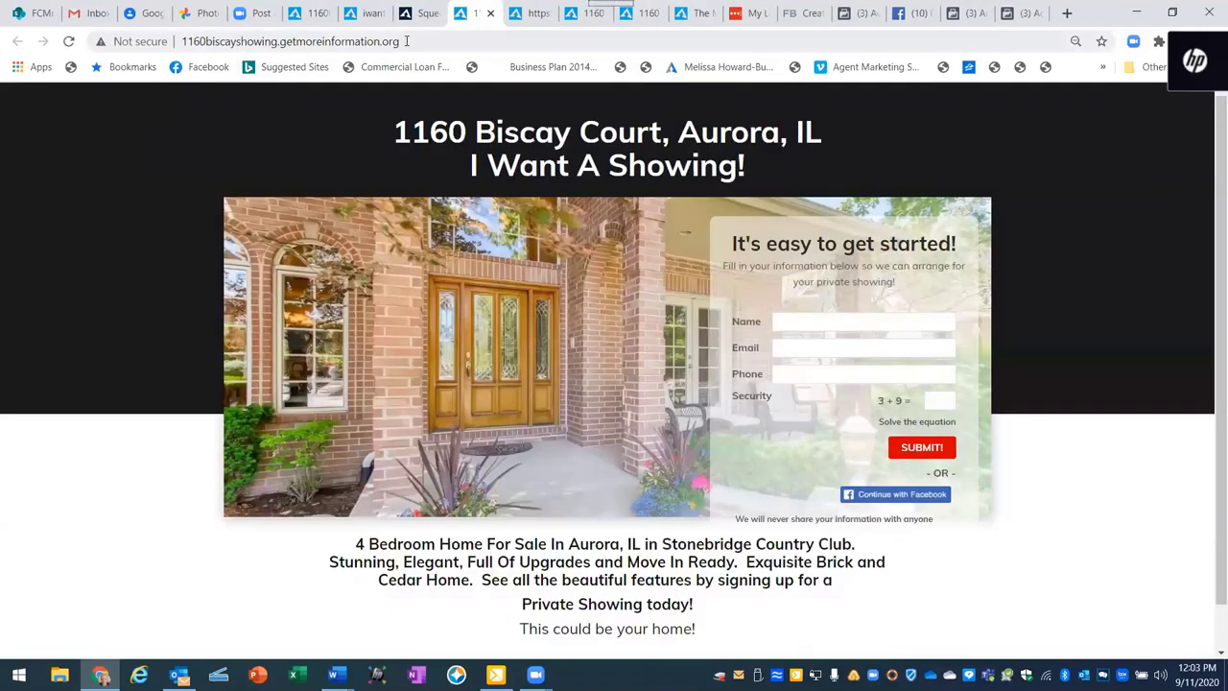
drag(406, 41, 195, 39)
right_click(195, 38)
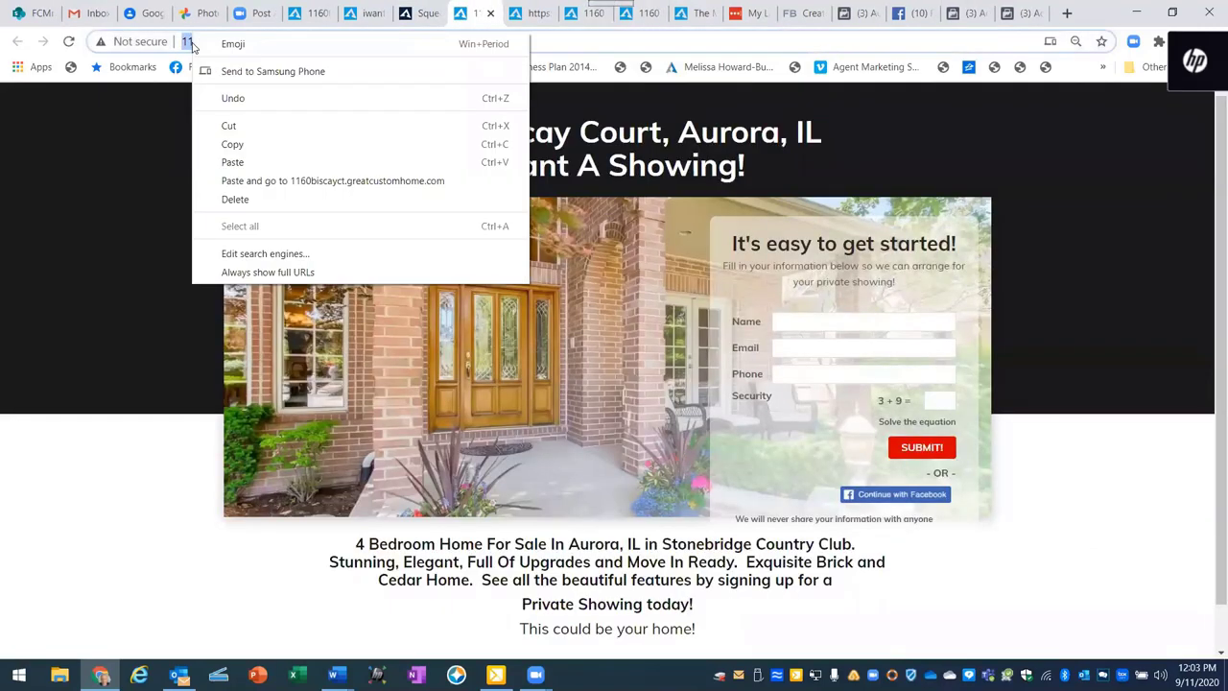
click(226, 144)
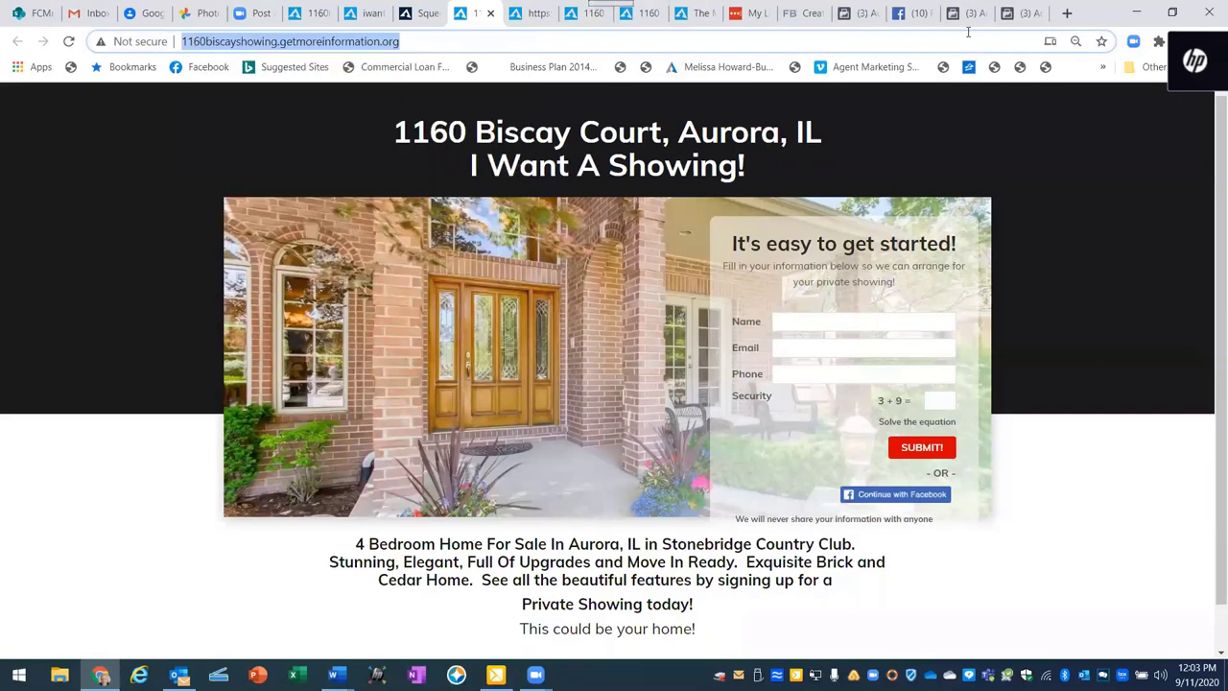
click(965, 14)
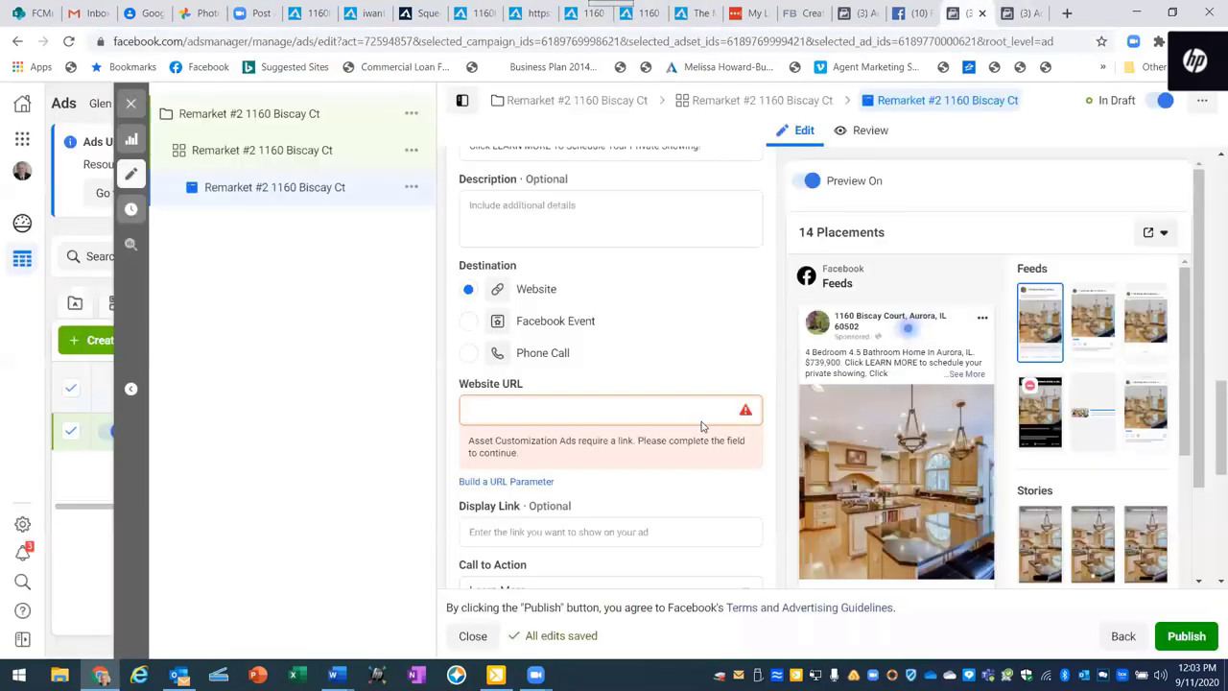
click(487, 413)
right_click(487, 413)
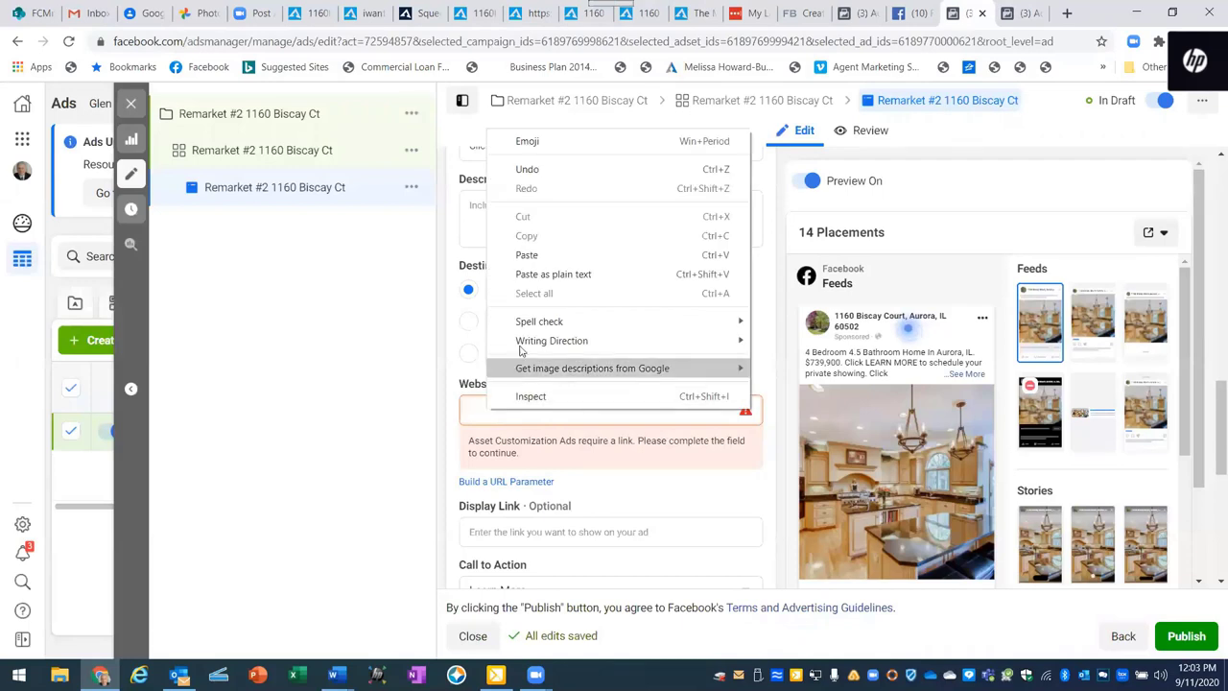
click(535, 259)
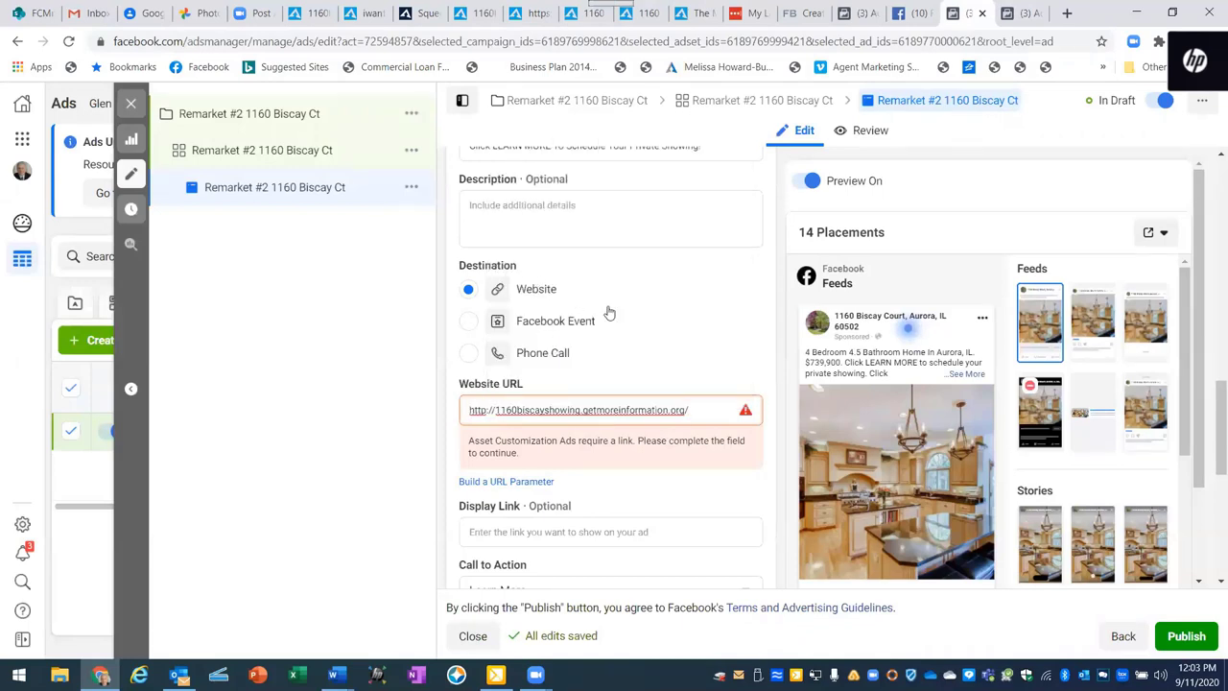
click(655, 340)
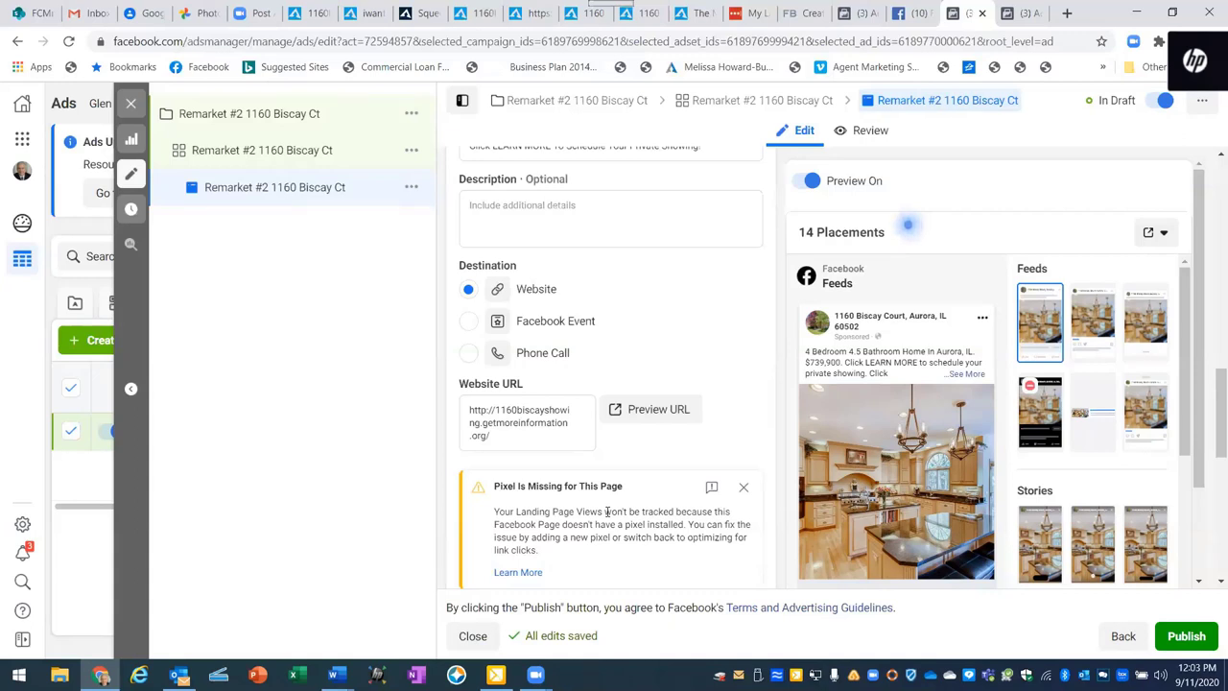
scroll(614, 552, down, 1)
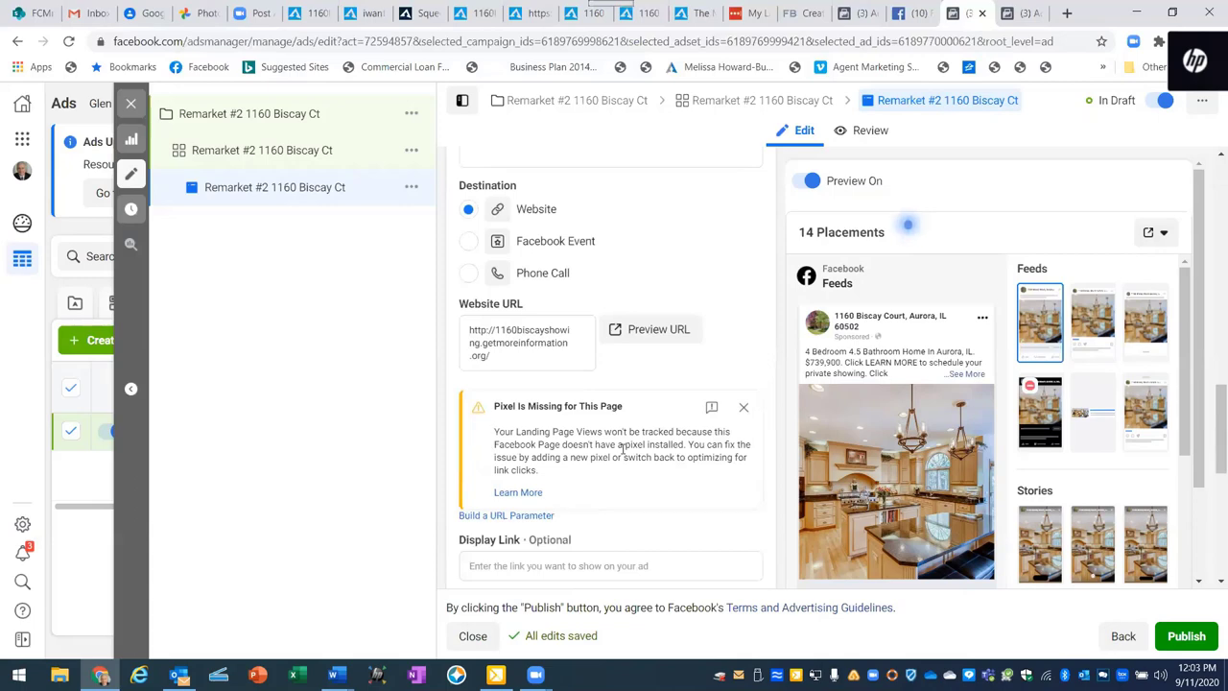
scroll(618, 456, down, 2)
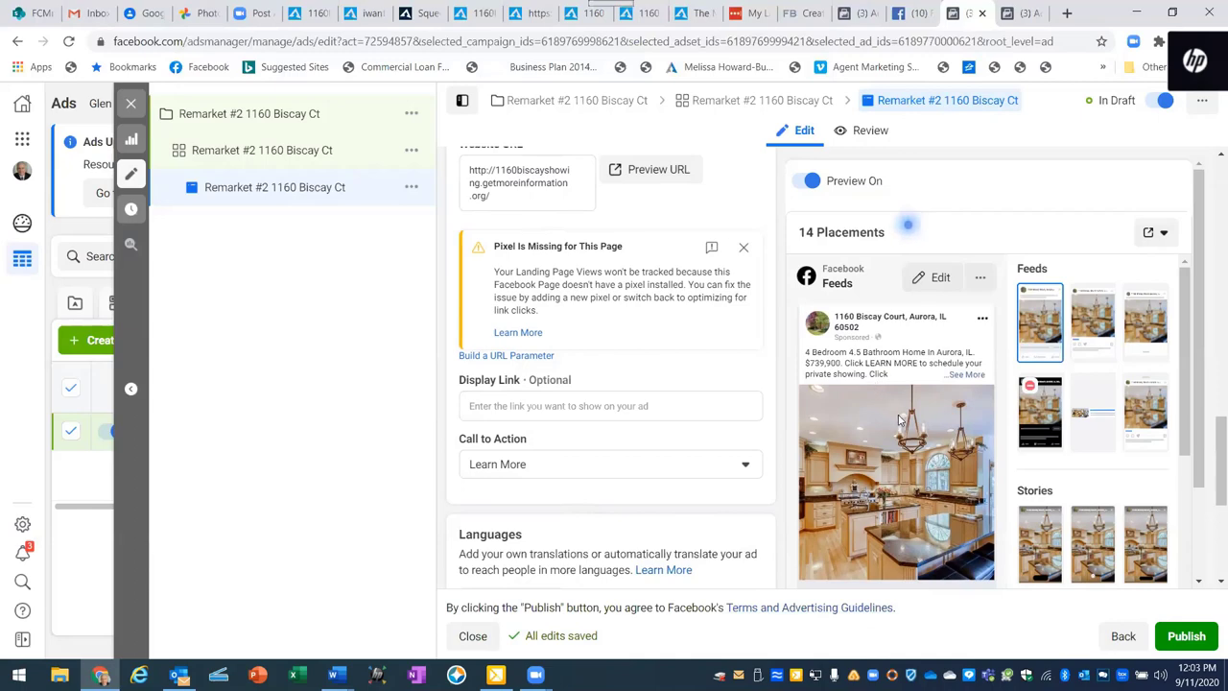
scroll(899, 420, up, 2)
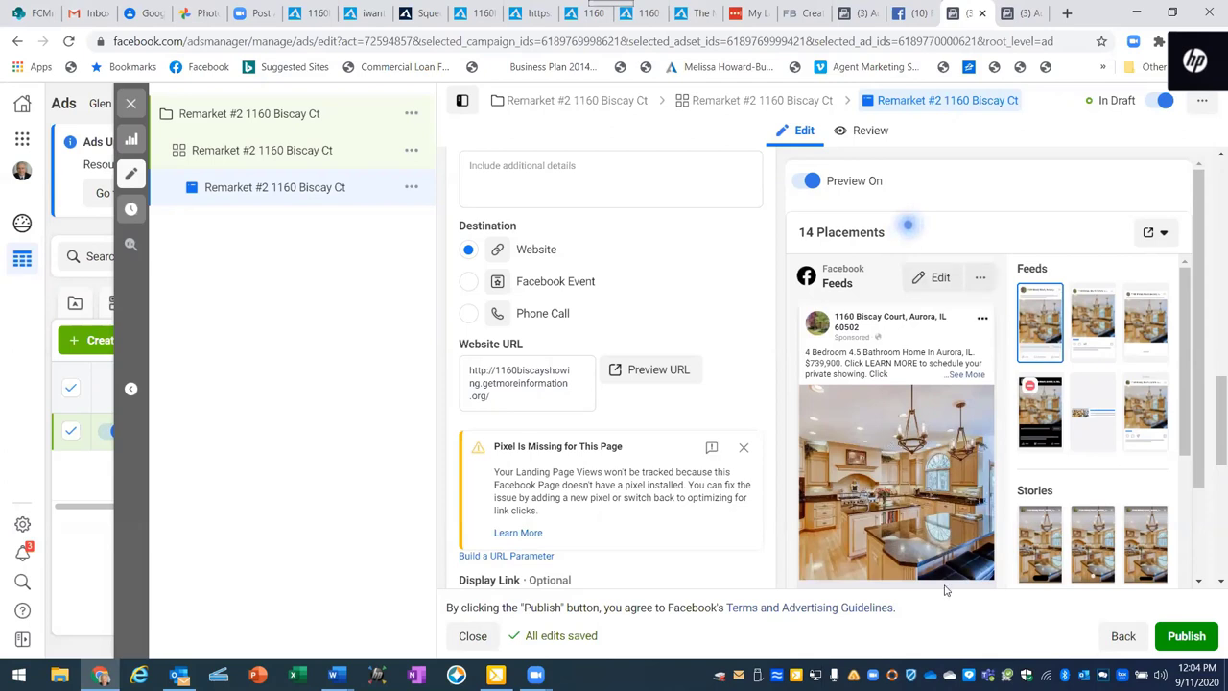
click(1179, 641)
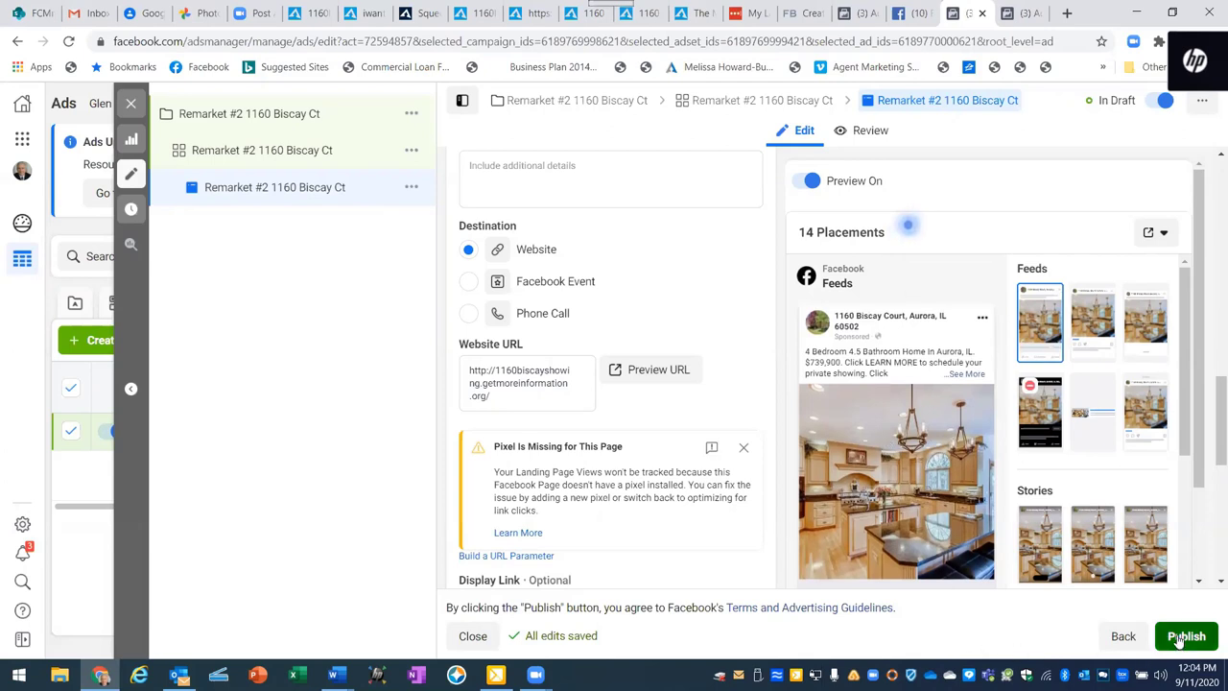